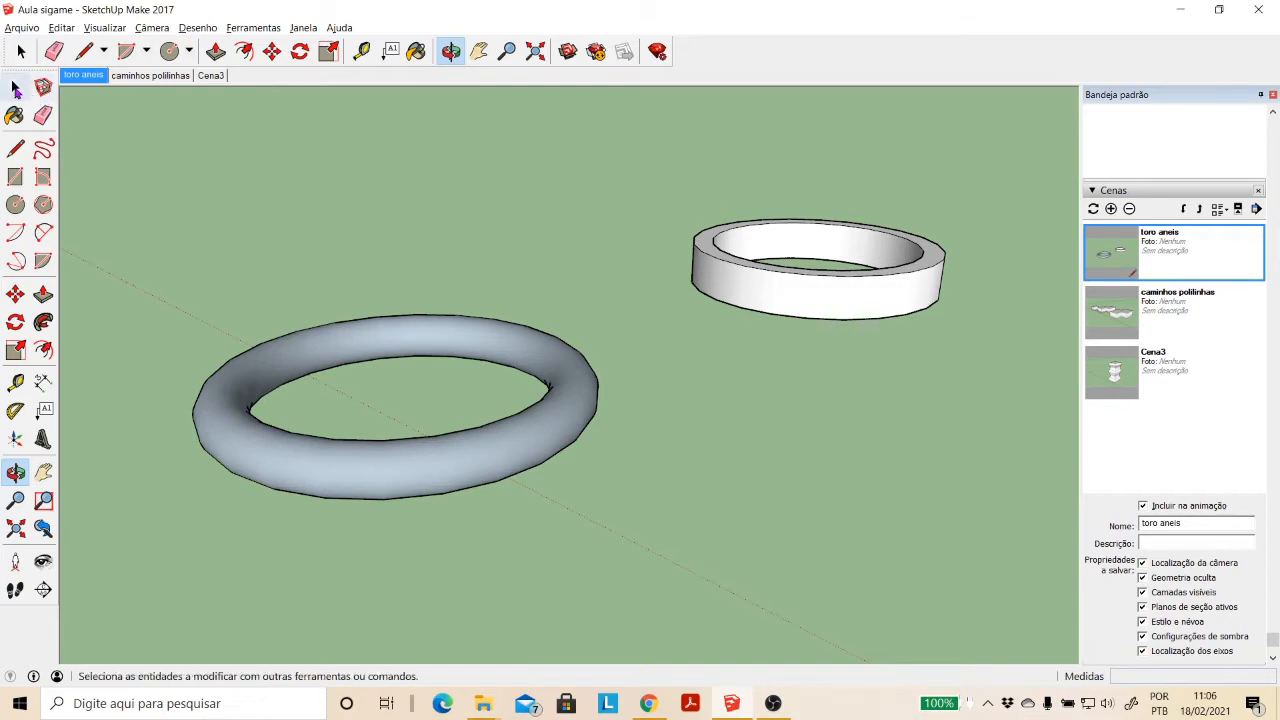
- Select all the connected geometry of the existing blue-grey torus to examine its mesh, and clear the selection
click(15, 88)
click(299, 483)
double_click(299, 485)
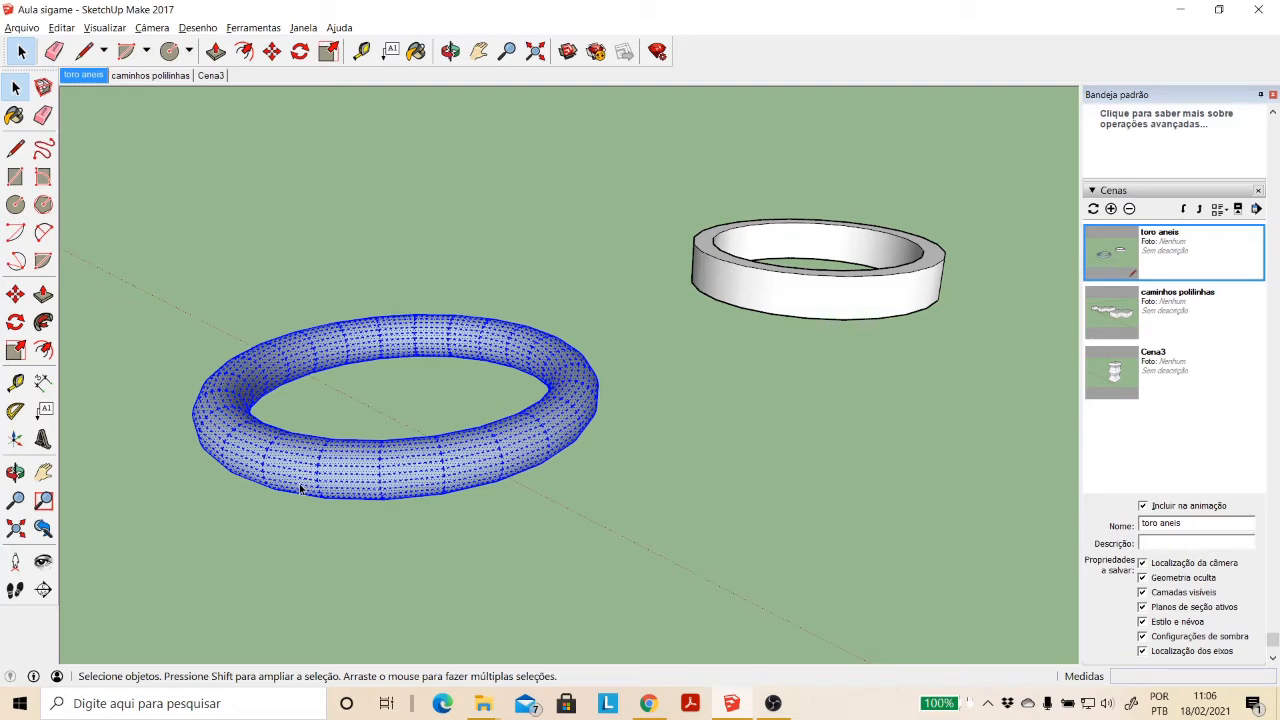
click(450, 51)
drag(523, 366, 582, 372)
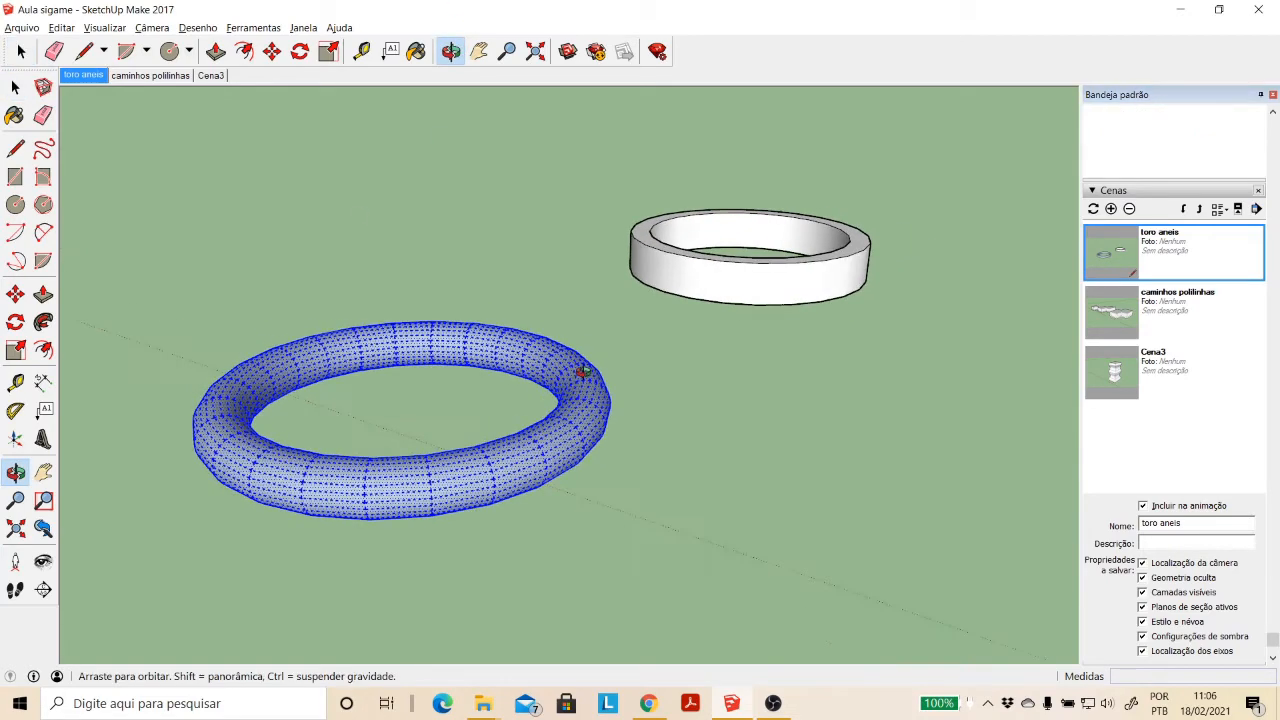
click(478, 51)
drag(677, 508, 488, 446)
click(18, 90)
click(511, 461)
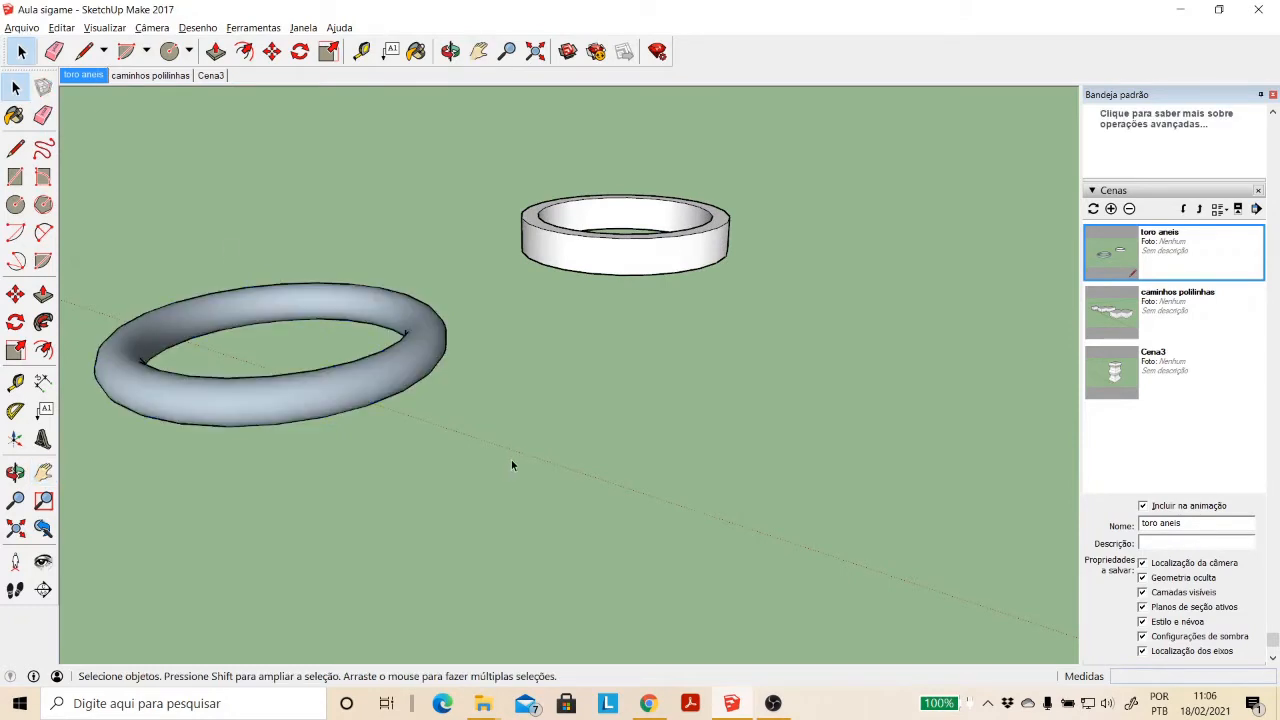
- Draw a rectangle on the empty ground in front of the existing rings
click(15, 176)
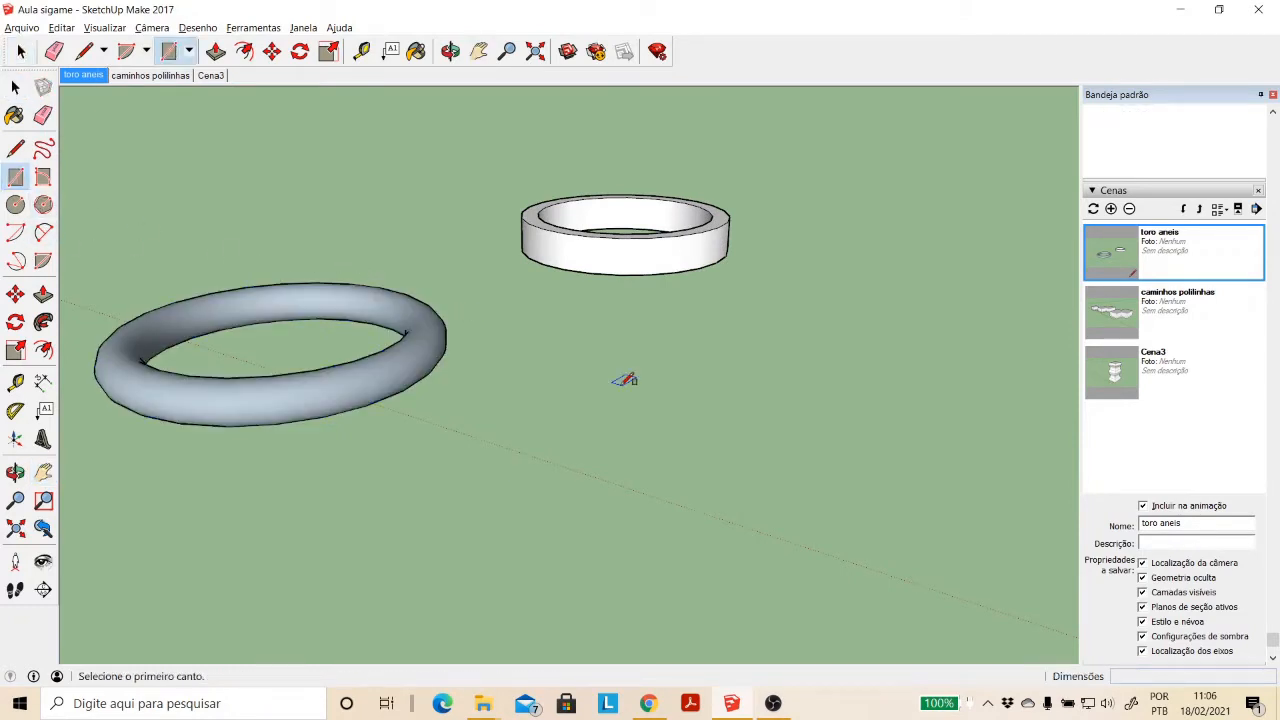
click(752, 469)
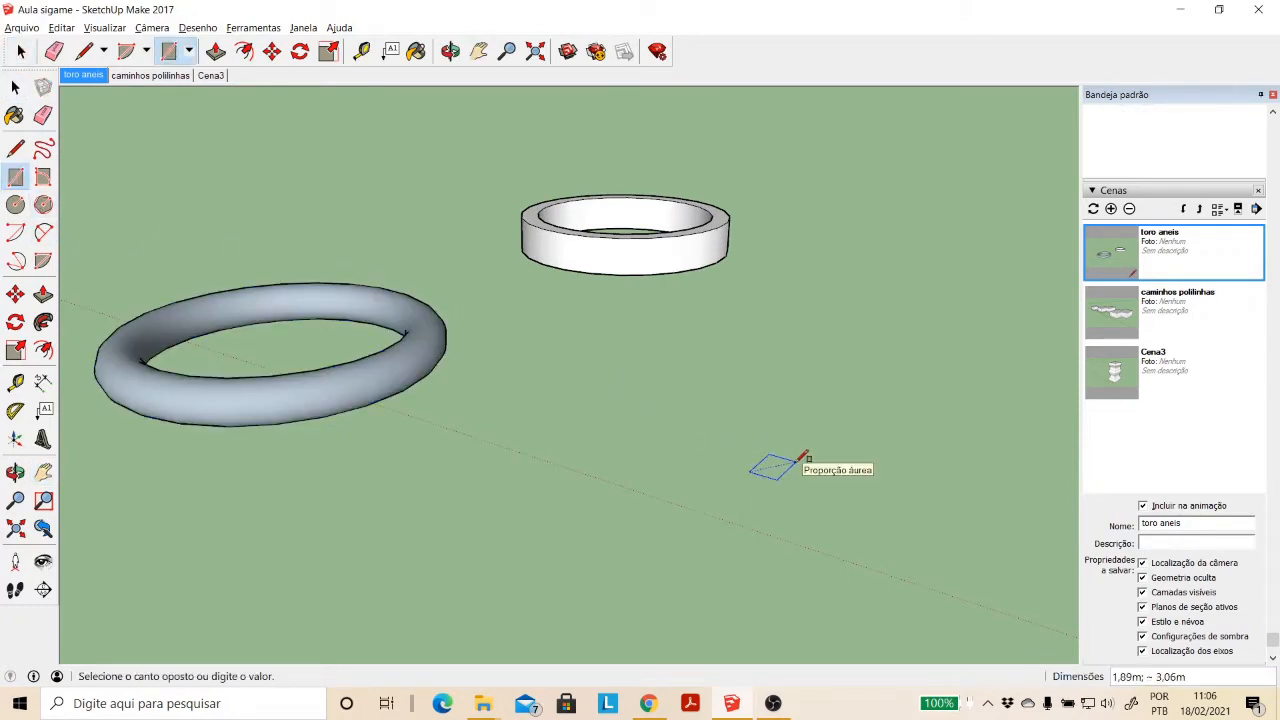
key(Escape)
click(628, 436)
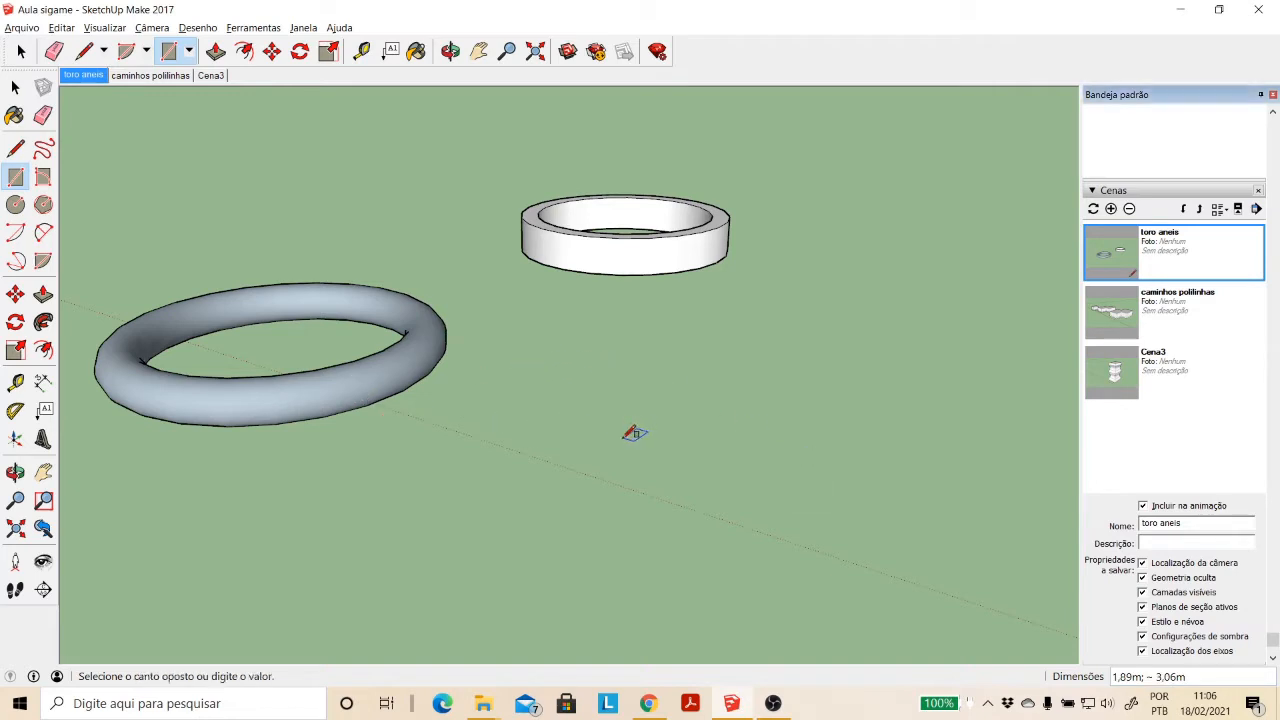
click(796, 411)
- Place two perpendicular guide lines parallel to the rectangle's edges, crossing inside the rectangle
click(15, 381)
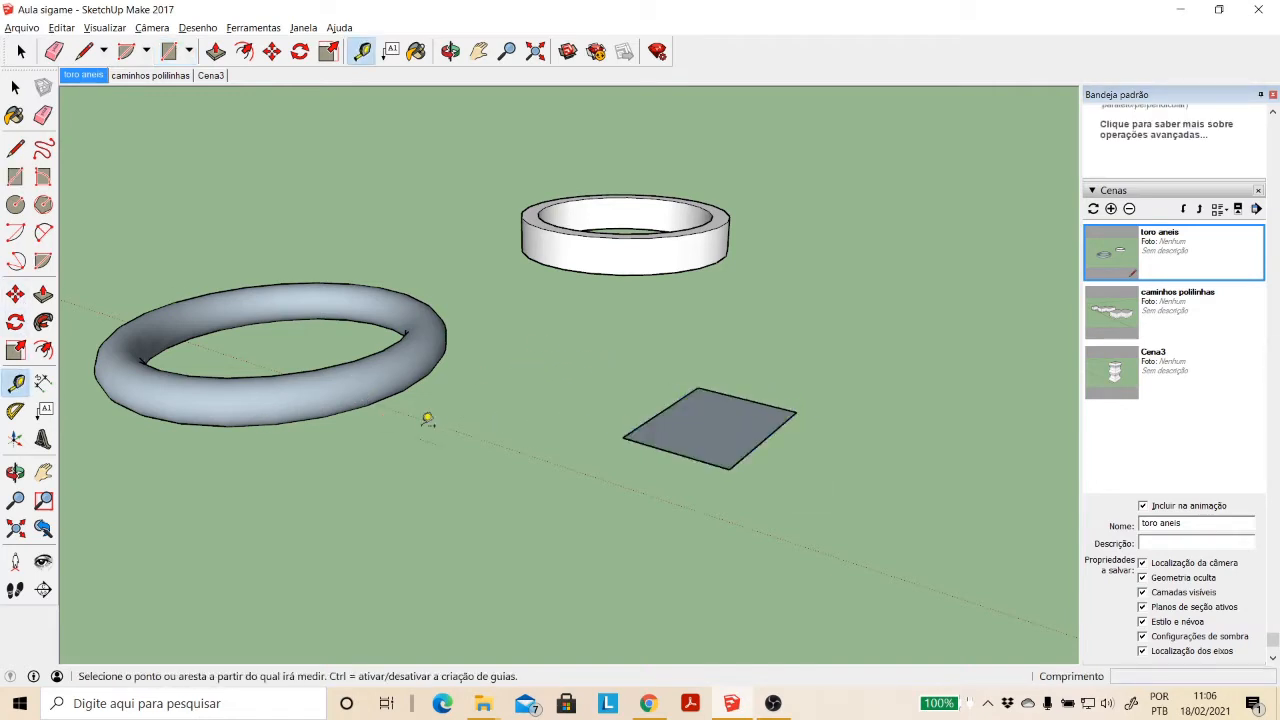
click(661, 448)
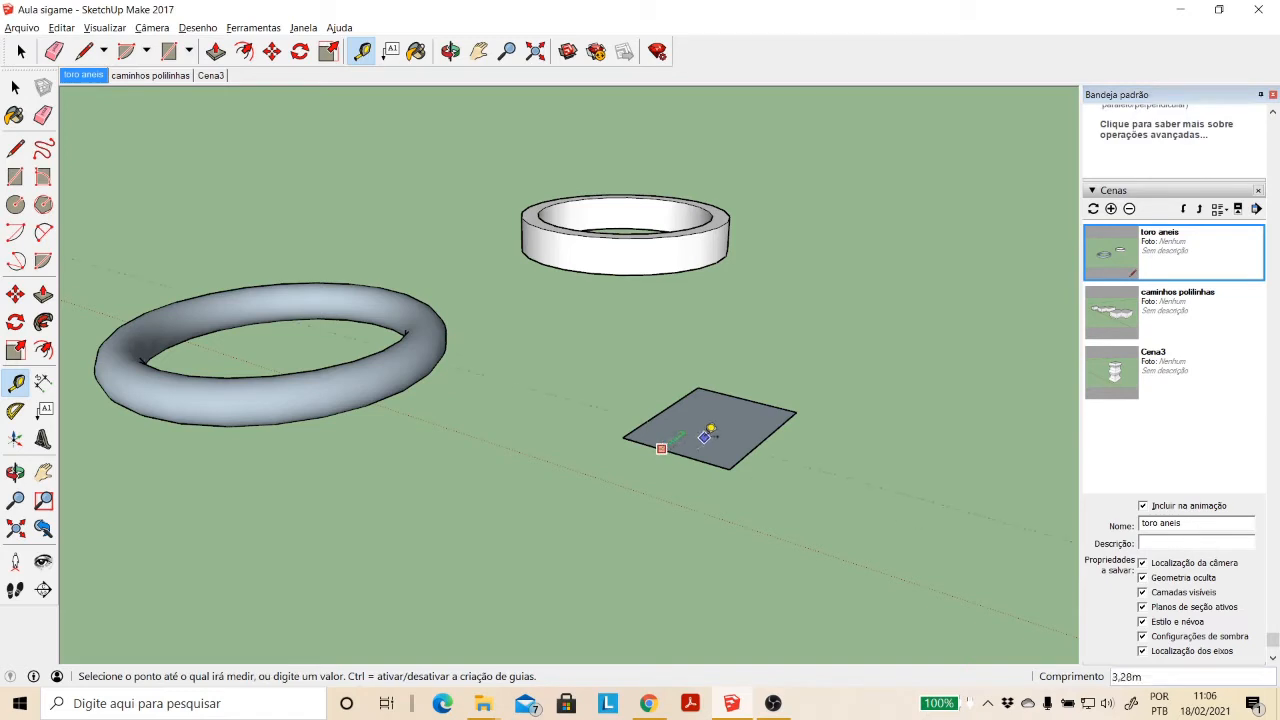
click(703, 408)
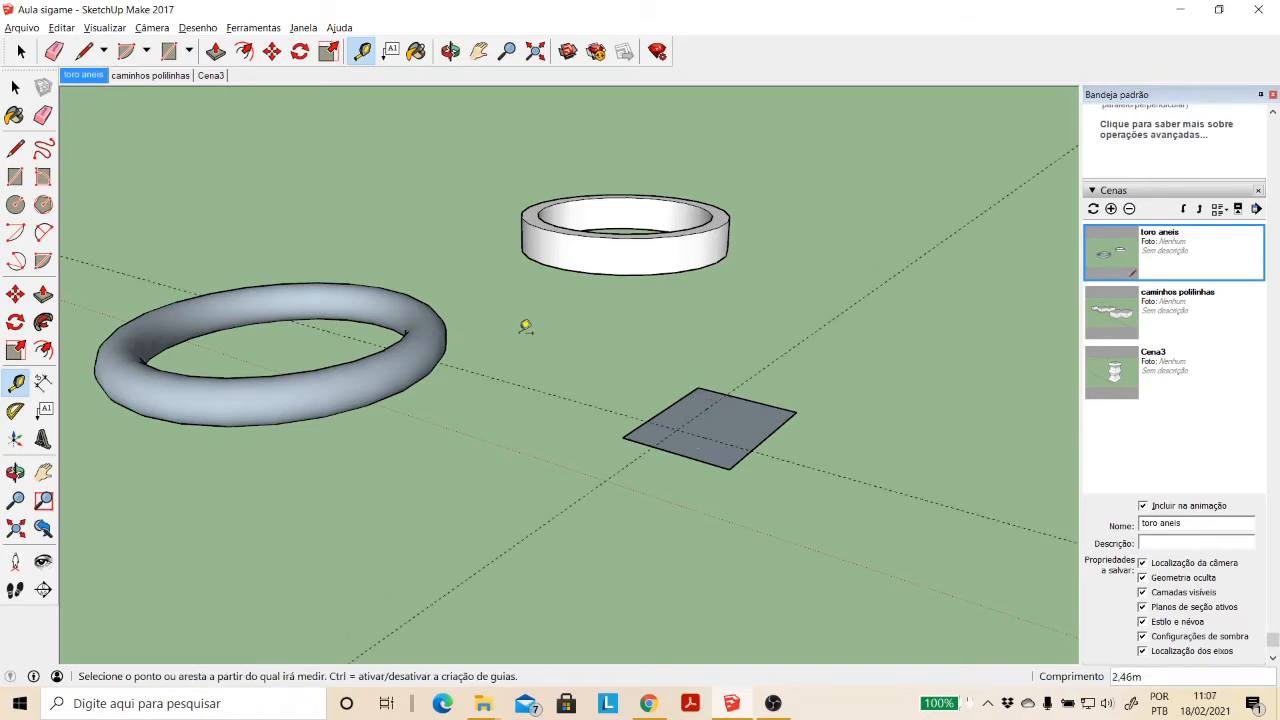
- Delete the rectangle's face and edges, keeping the two crossing guide lines
key(space)
drag(593, 347, 815, 496)
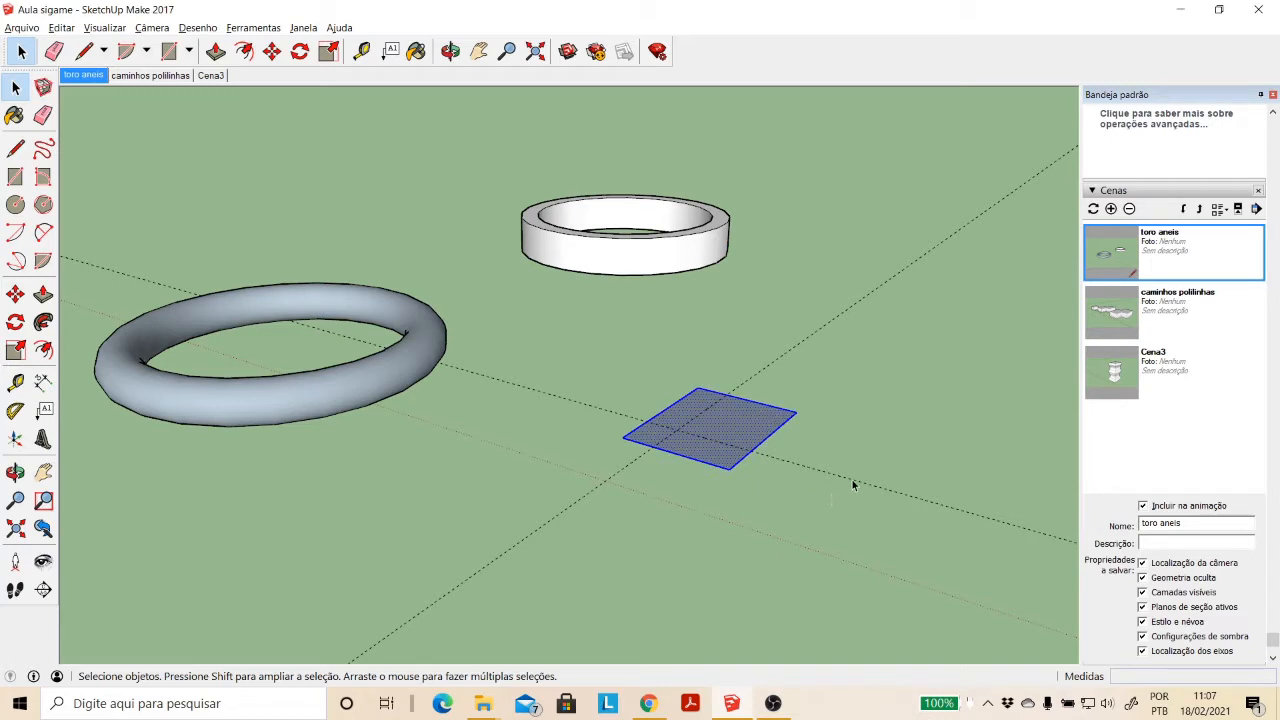
key(Delete)
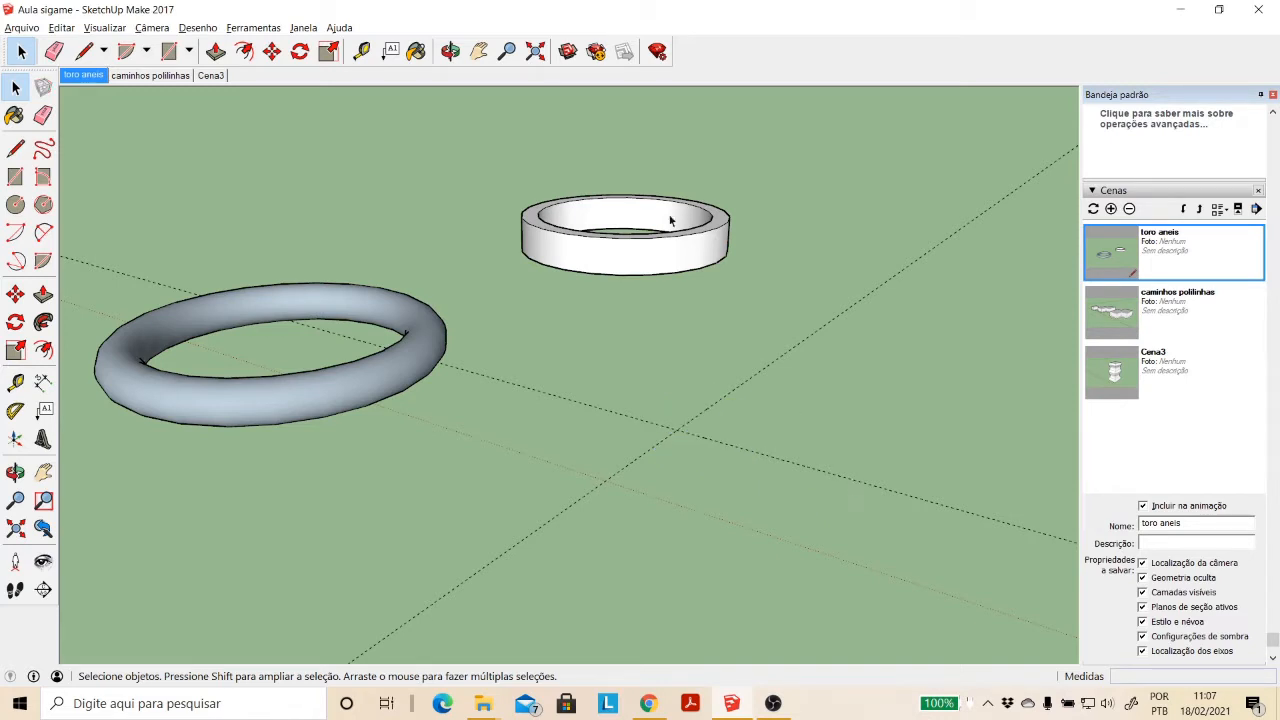
- Draw a vertical circle perpendicular to the green axis, centred on the guide intersection, with a radius of about 3.17 m
click(479, 51)
drag(705, 380, 631, 409)
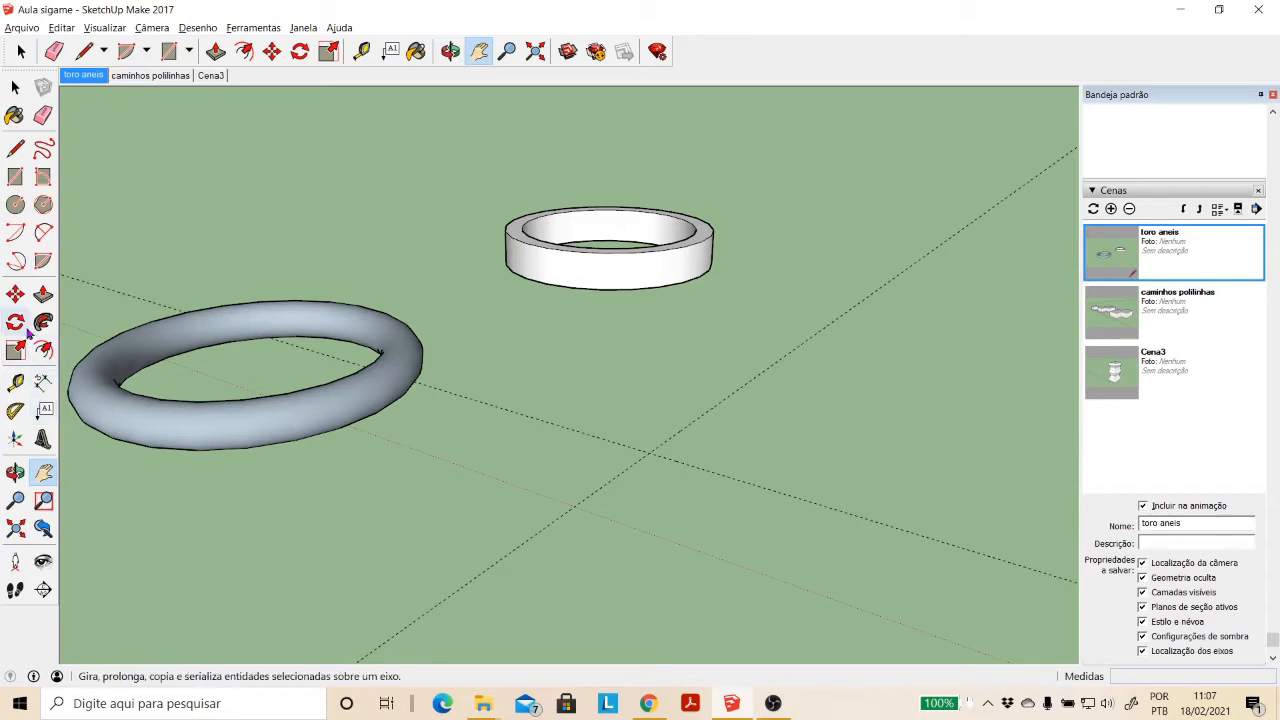
click(17, 205)
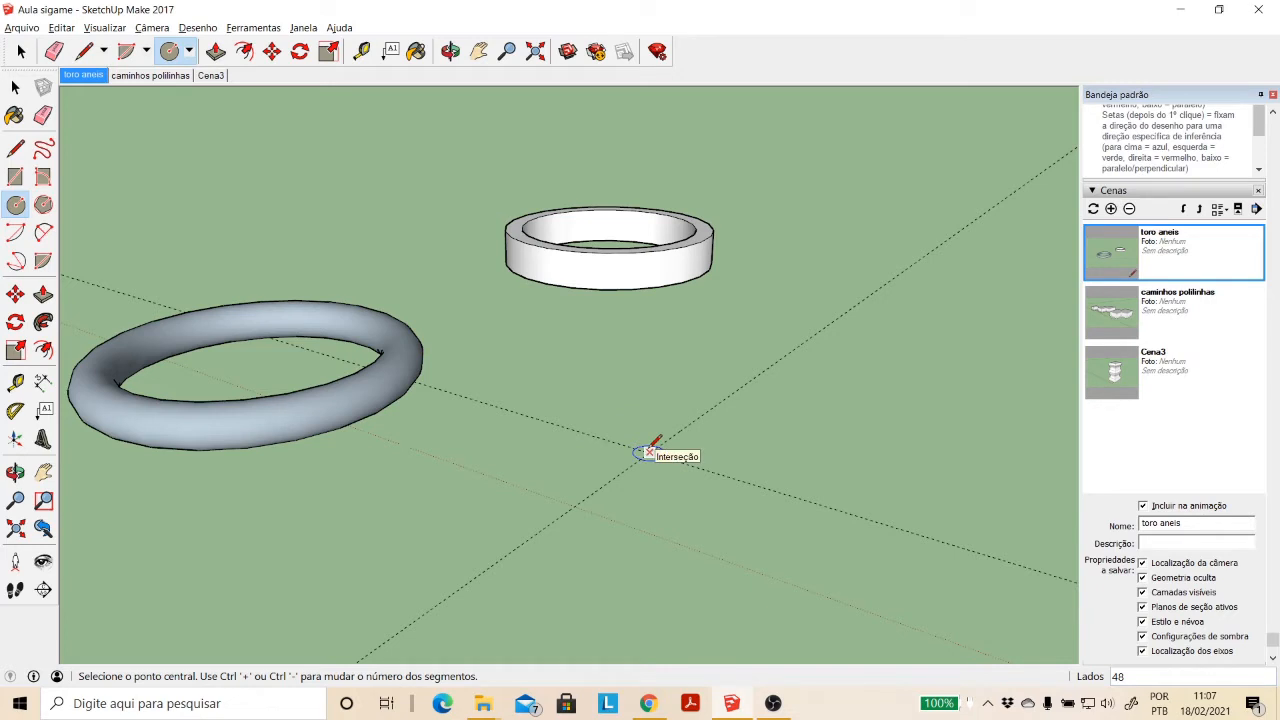
key(Left)
click(649, 452)
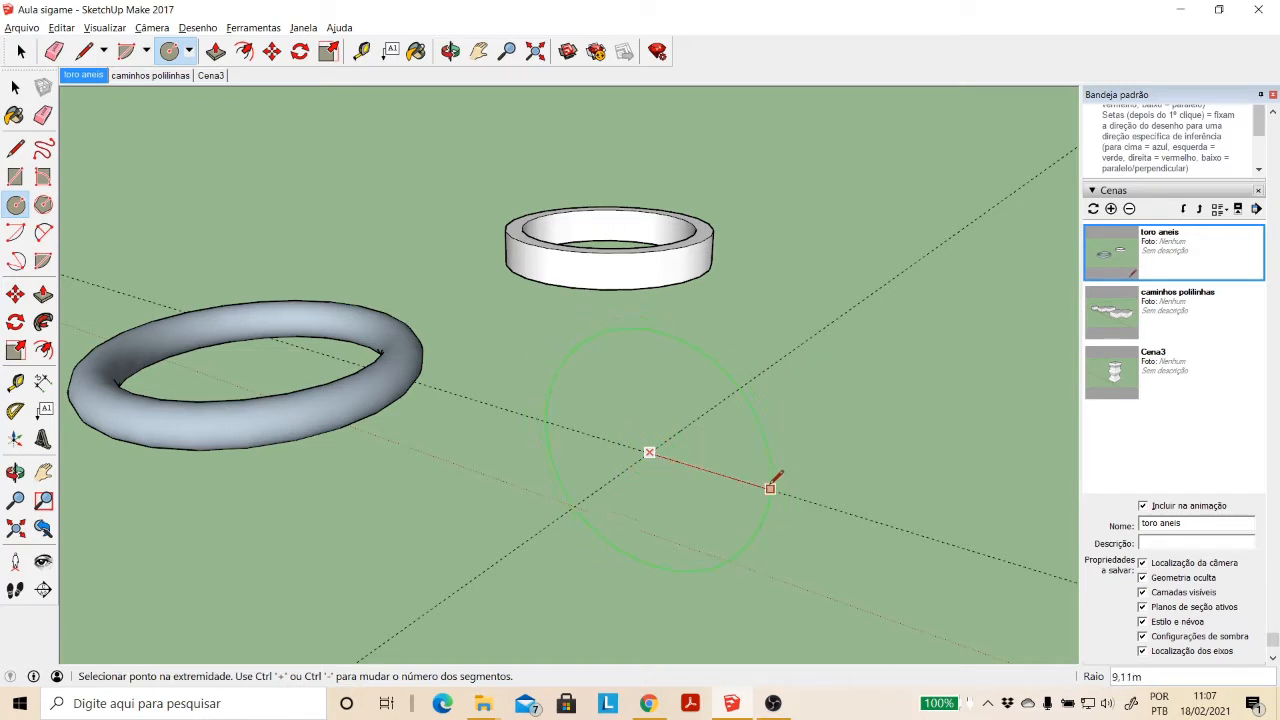
click(689, 463)
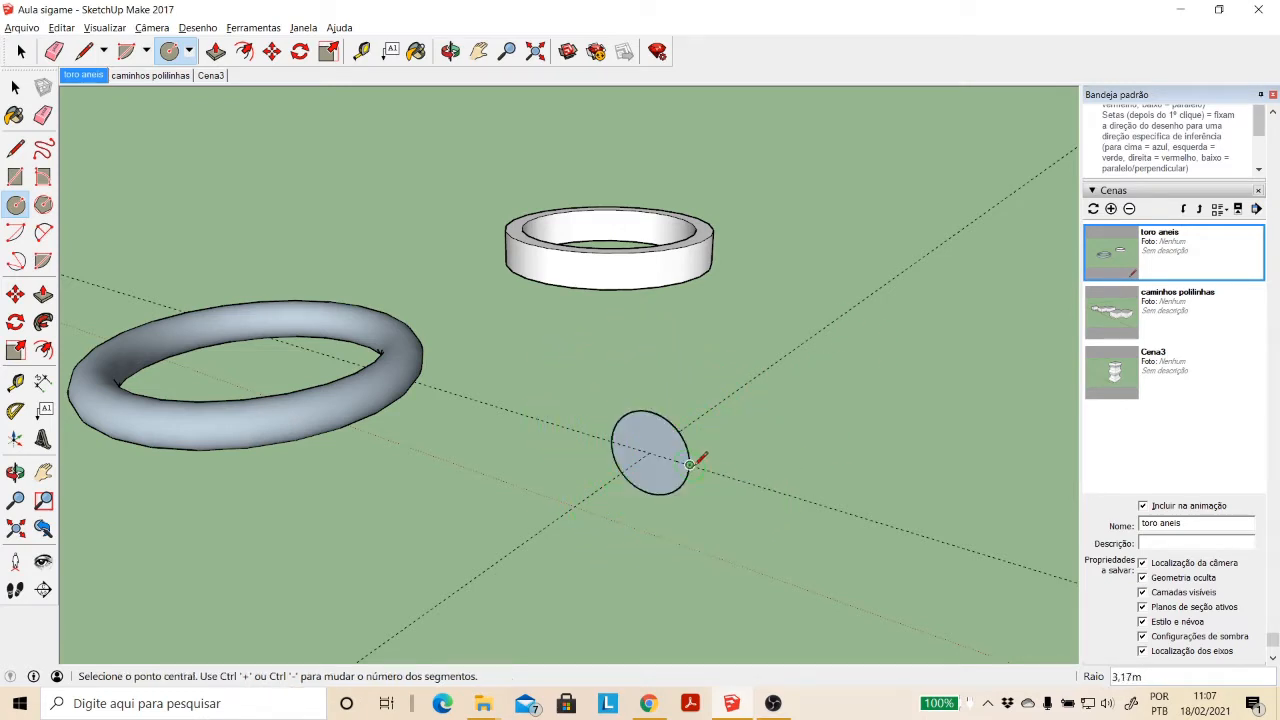
- Add a parallel guide about 17.51 m along the red axis from the guide running through the vertical circle in the green direction
click(450, 51)
drag(668, 384, 640, 404)
scroll(640, 404, up, 3)
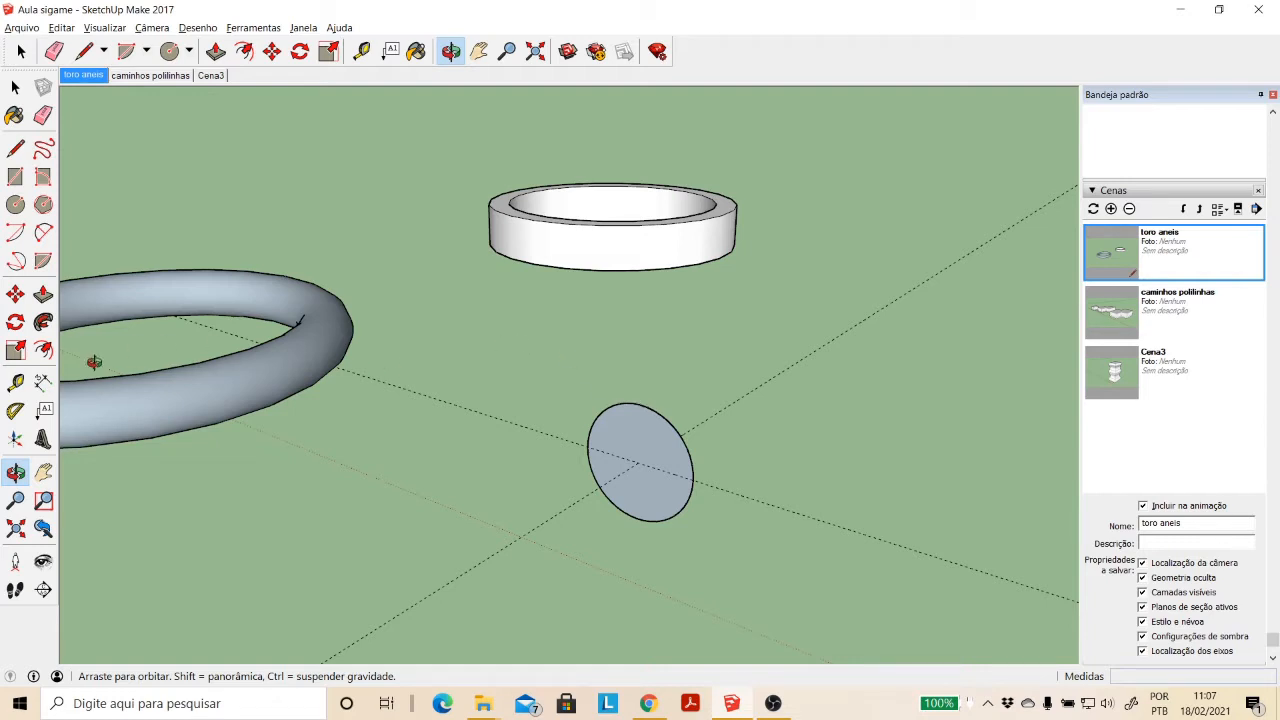
click(20, 383)
click(724, 404)
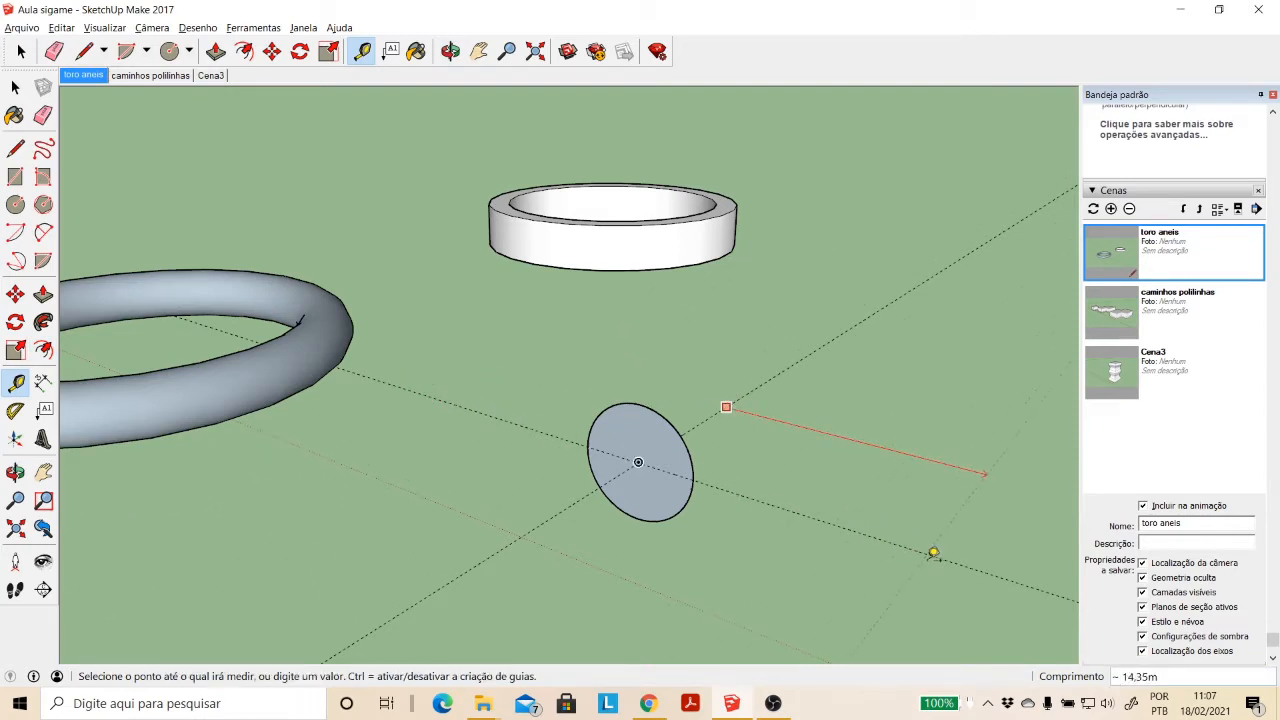
key(Escape)
- Draw a horizontal circle centred on the new guide intersection, with its 17.51 m radius ending at the small vertical circle's centre
click(479, 51)
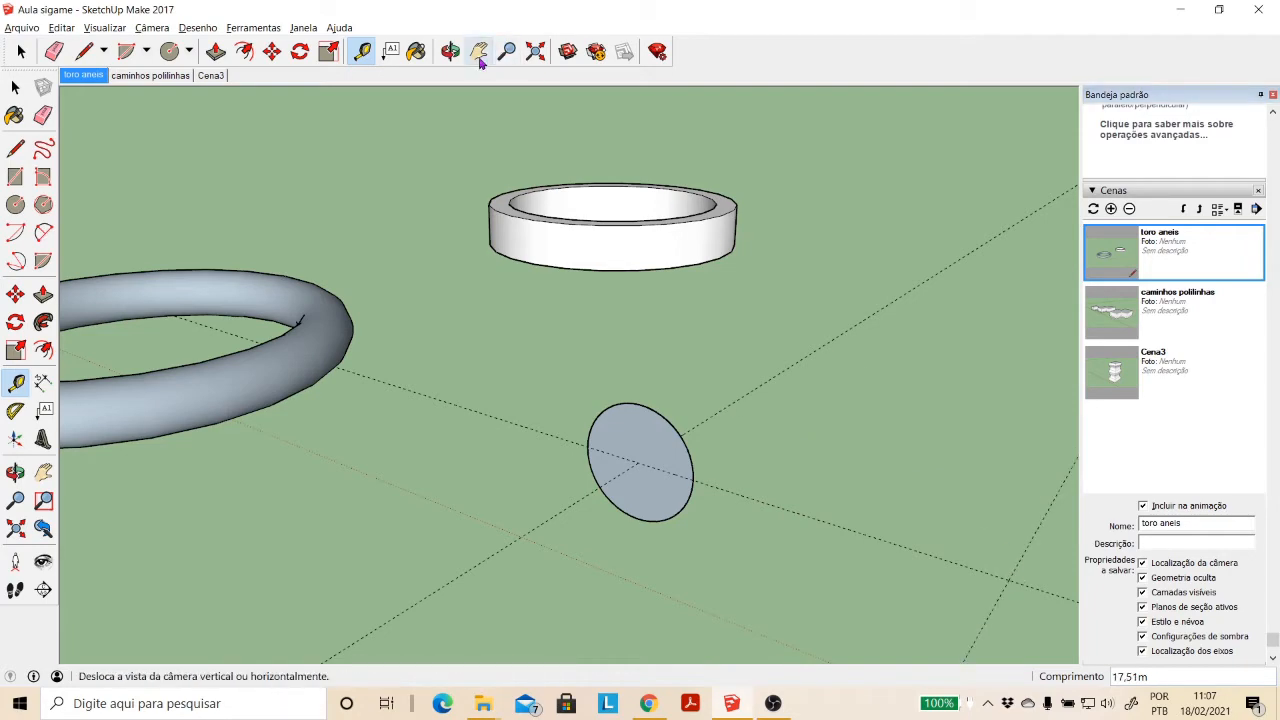
drag(838, 441, 737, 457)
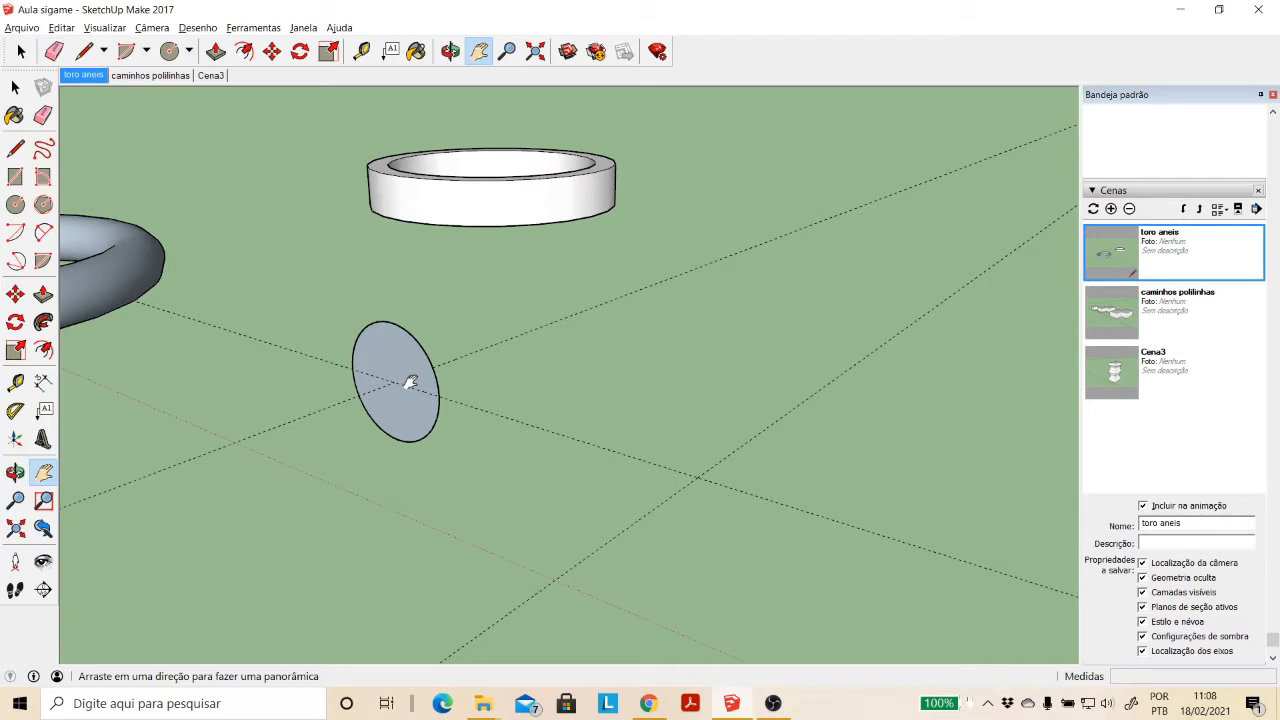
click(15, 204)
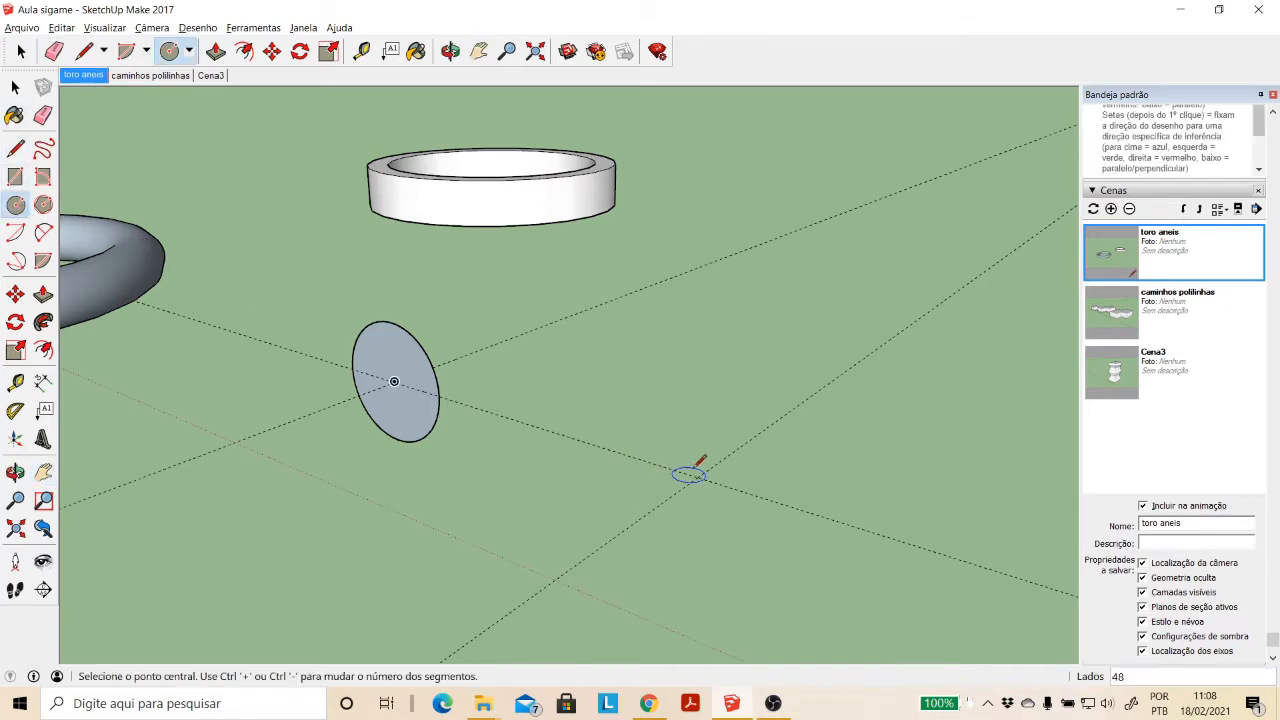
click(697, 477)
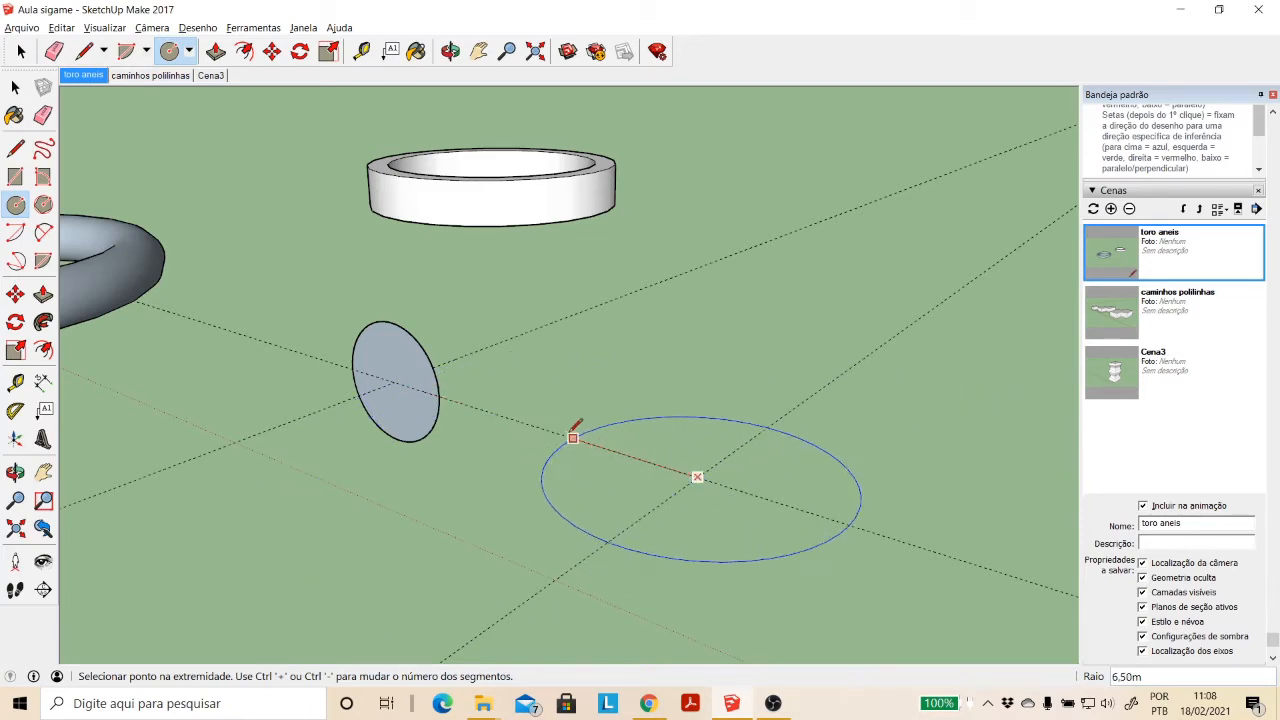
click(394, 381)
scroll(640, 385, down, 2)
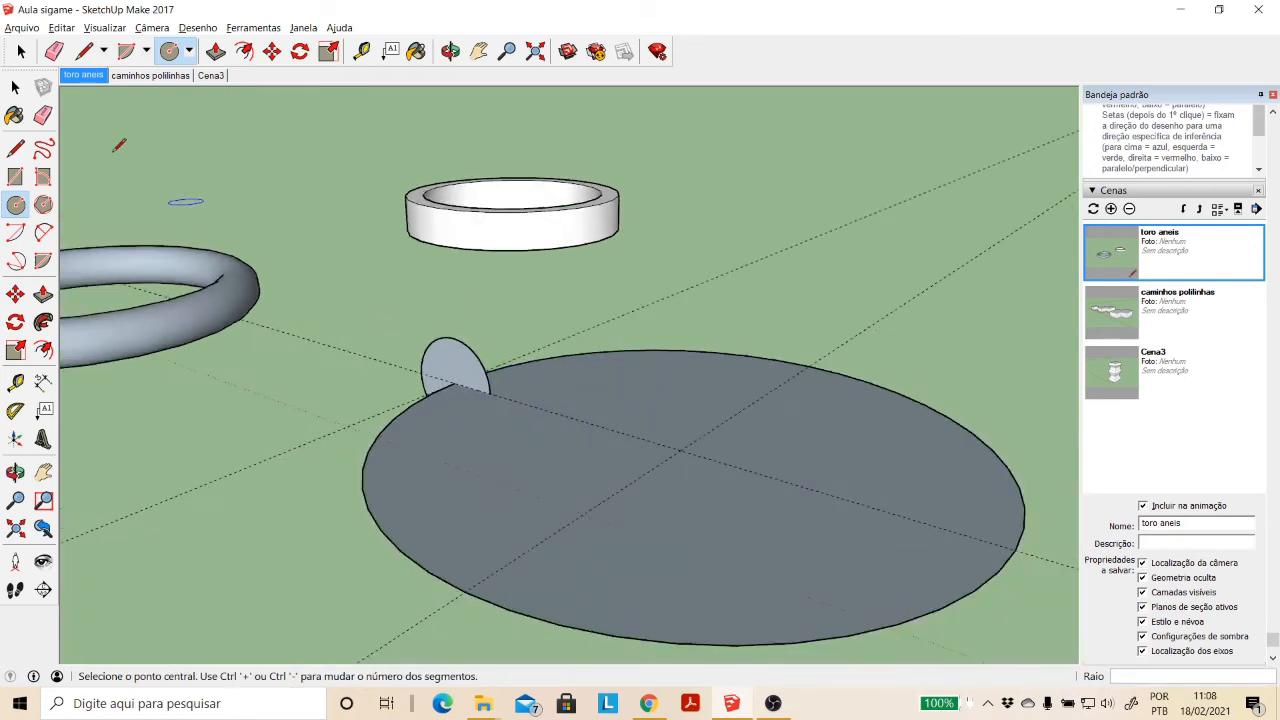
- Delete the large horizontal circle's face, leaving only its edge as a path
click(15, 87)
click(490, 496)
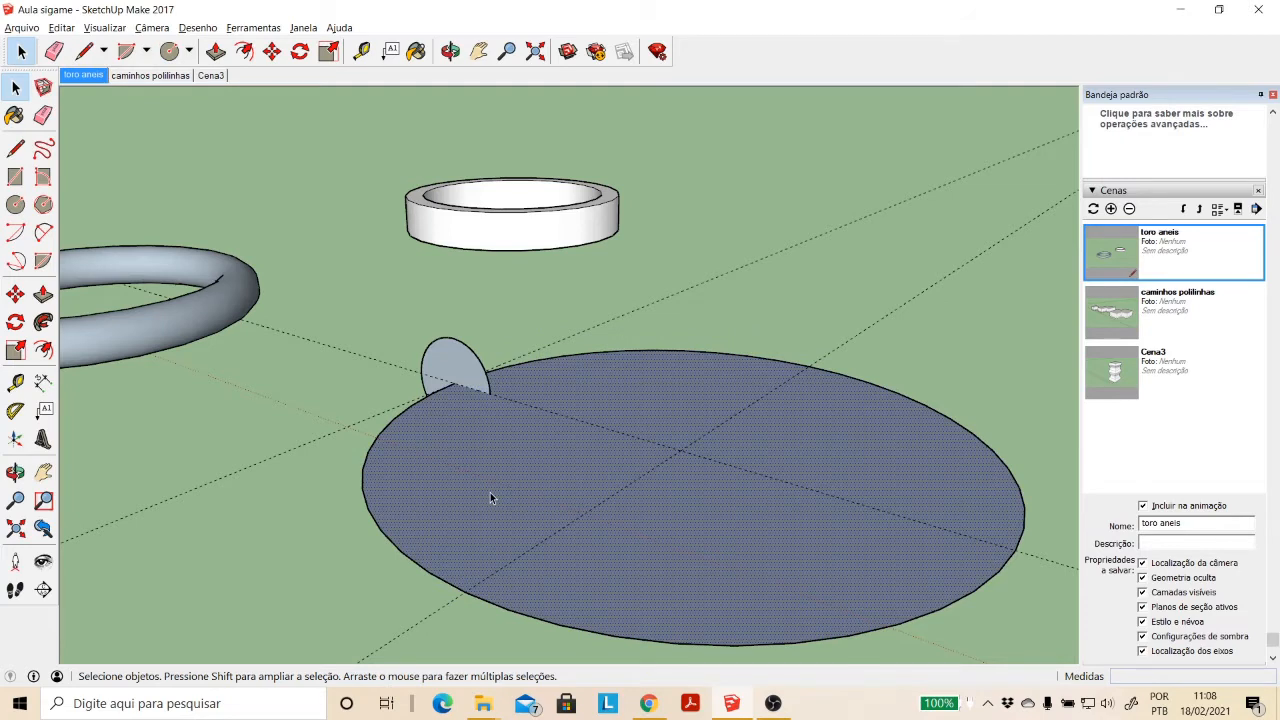
key(Delete)
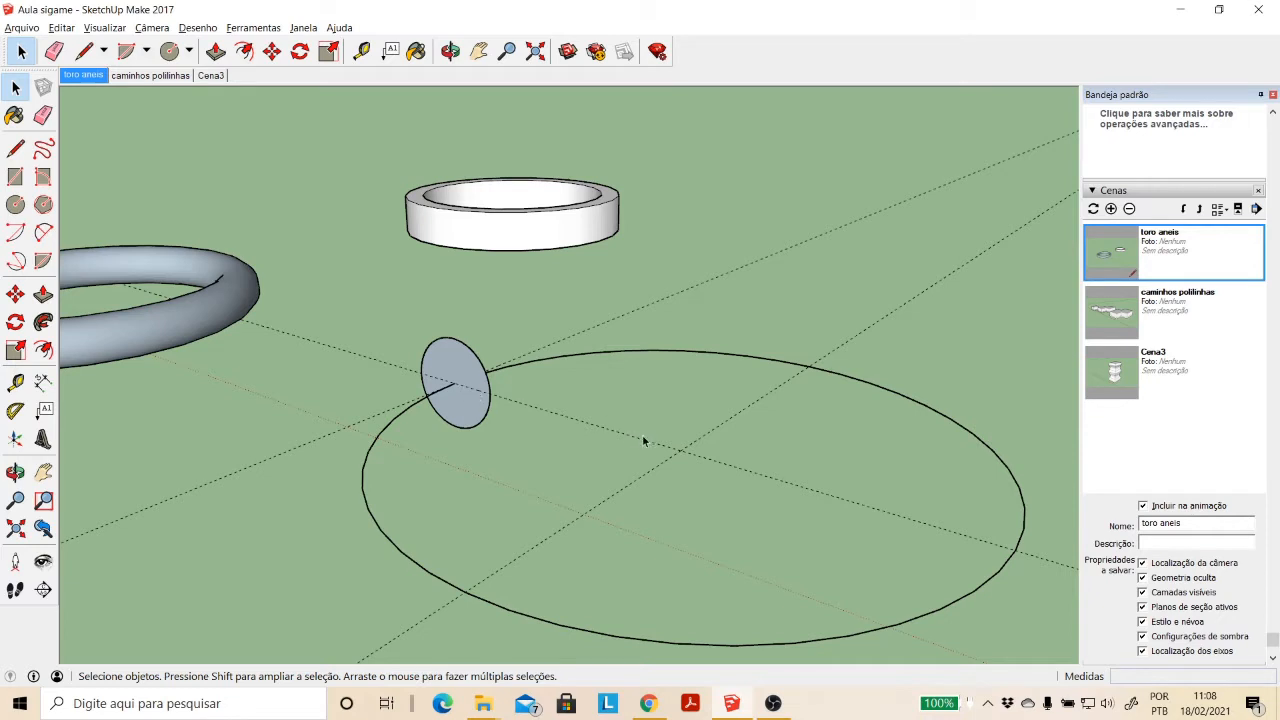
- Try to rotate the small vertical circle about the large circle's centre, using the red-axis guide as the reference direction
click(698, 350)
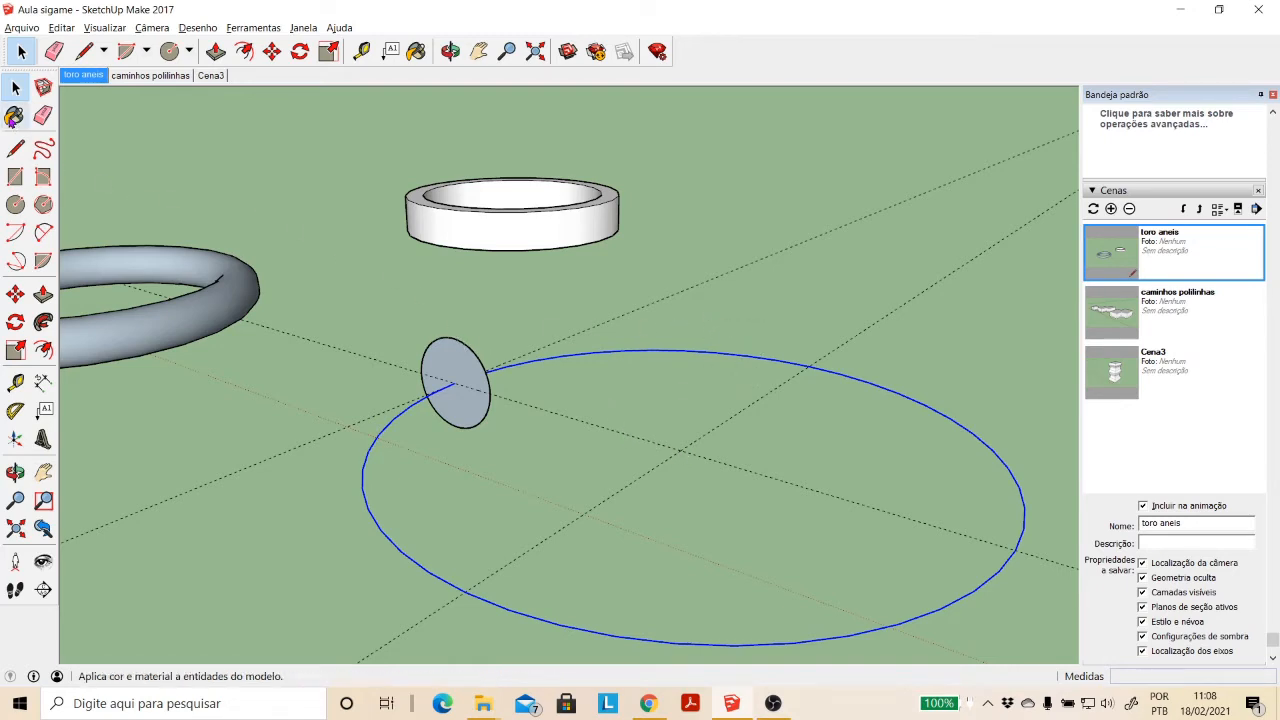
double_click(466, 418)
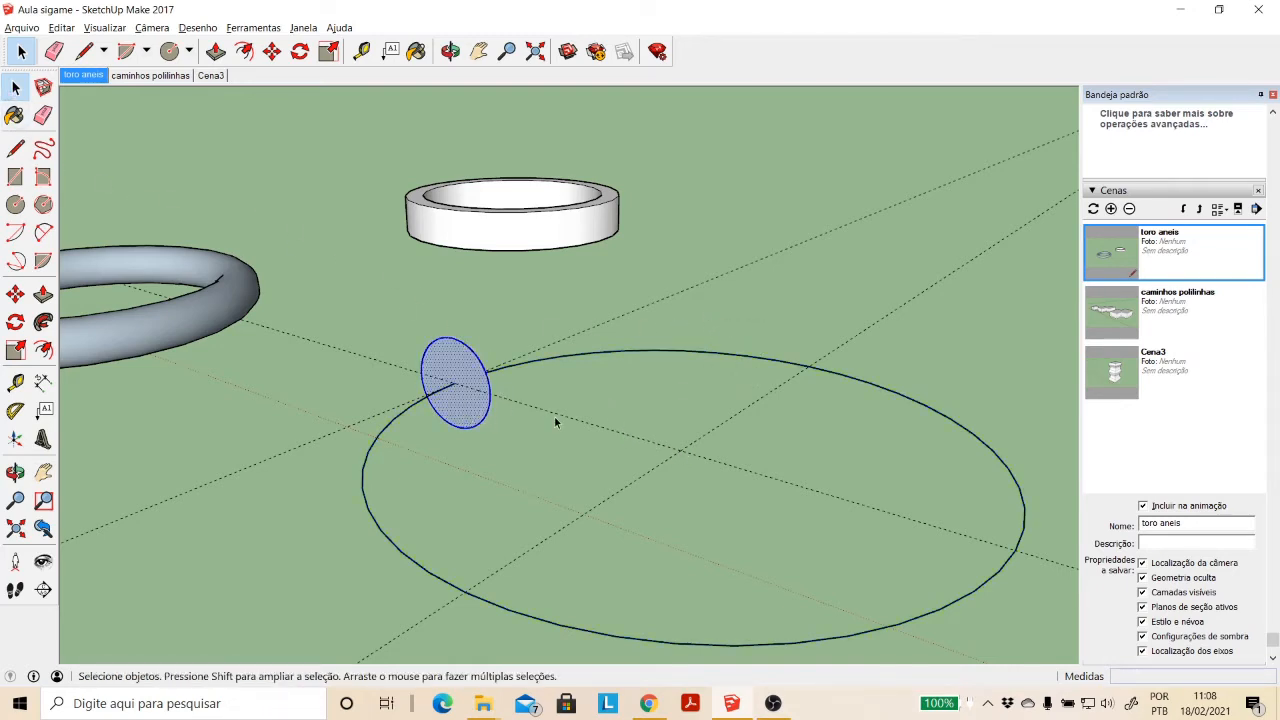
click(15, 321)
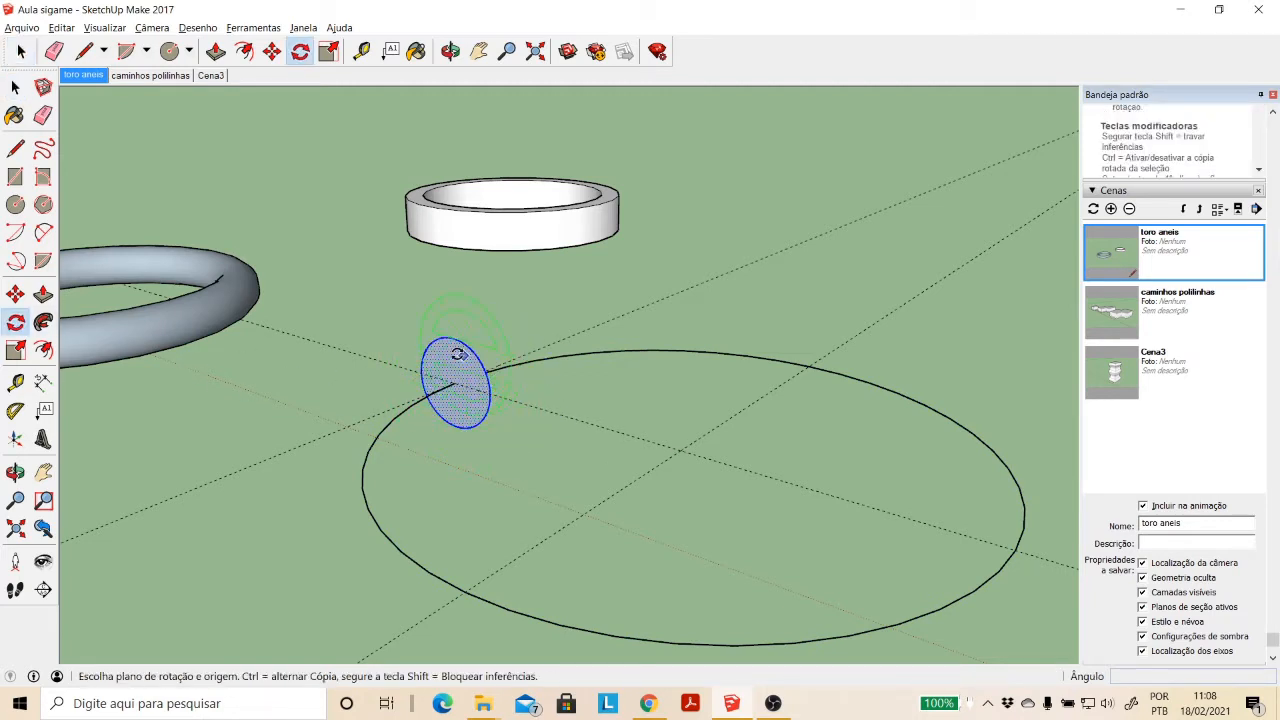
click(680, 450)
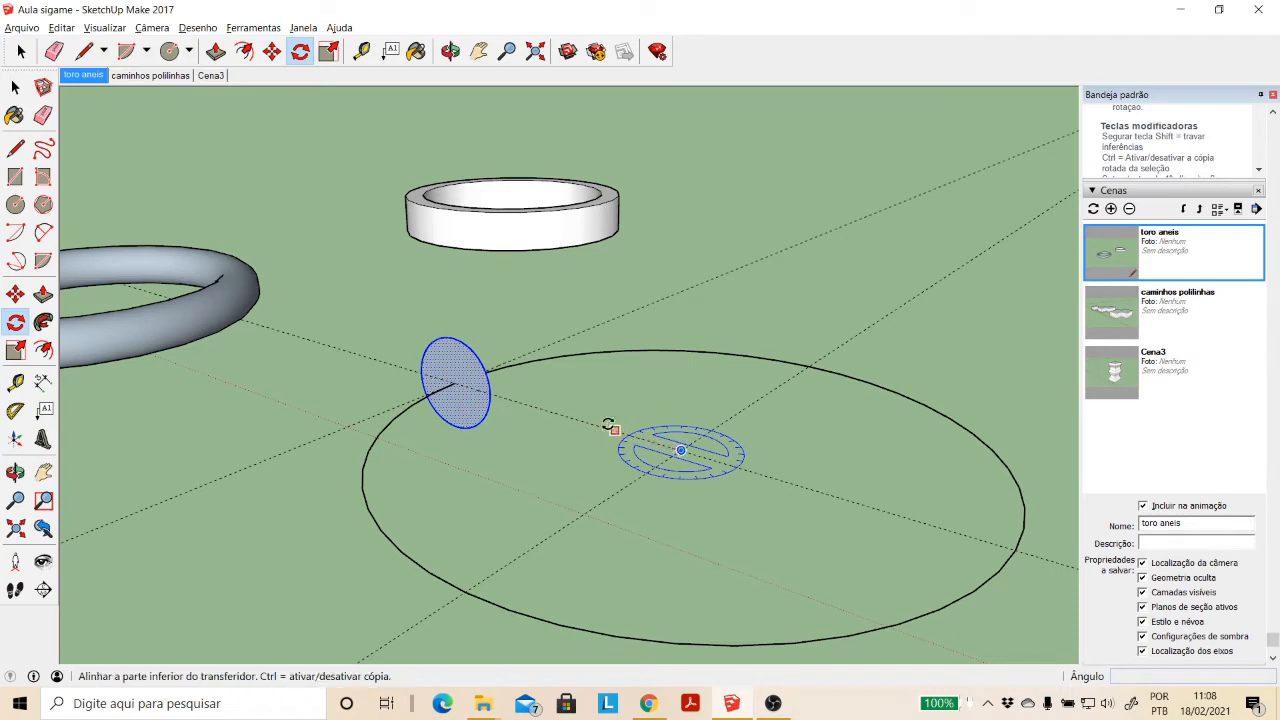
click(547, 409)
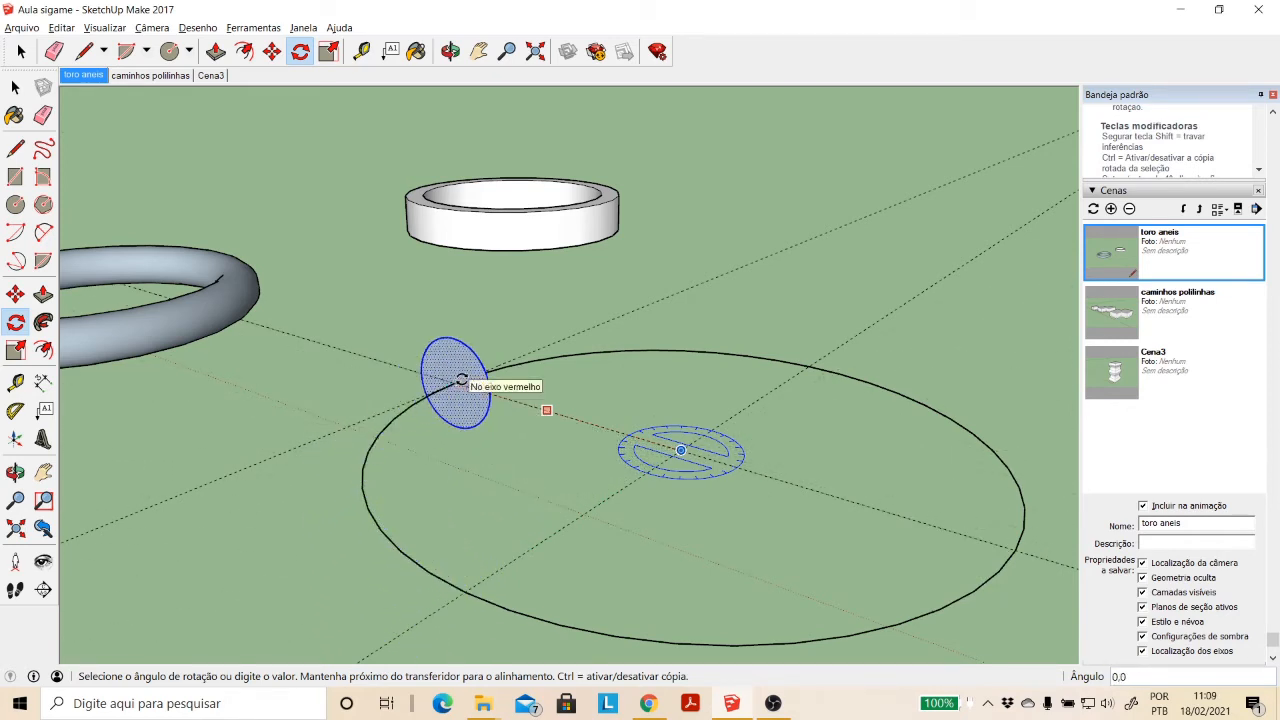
click(461, 380)
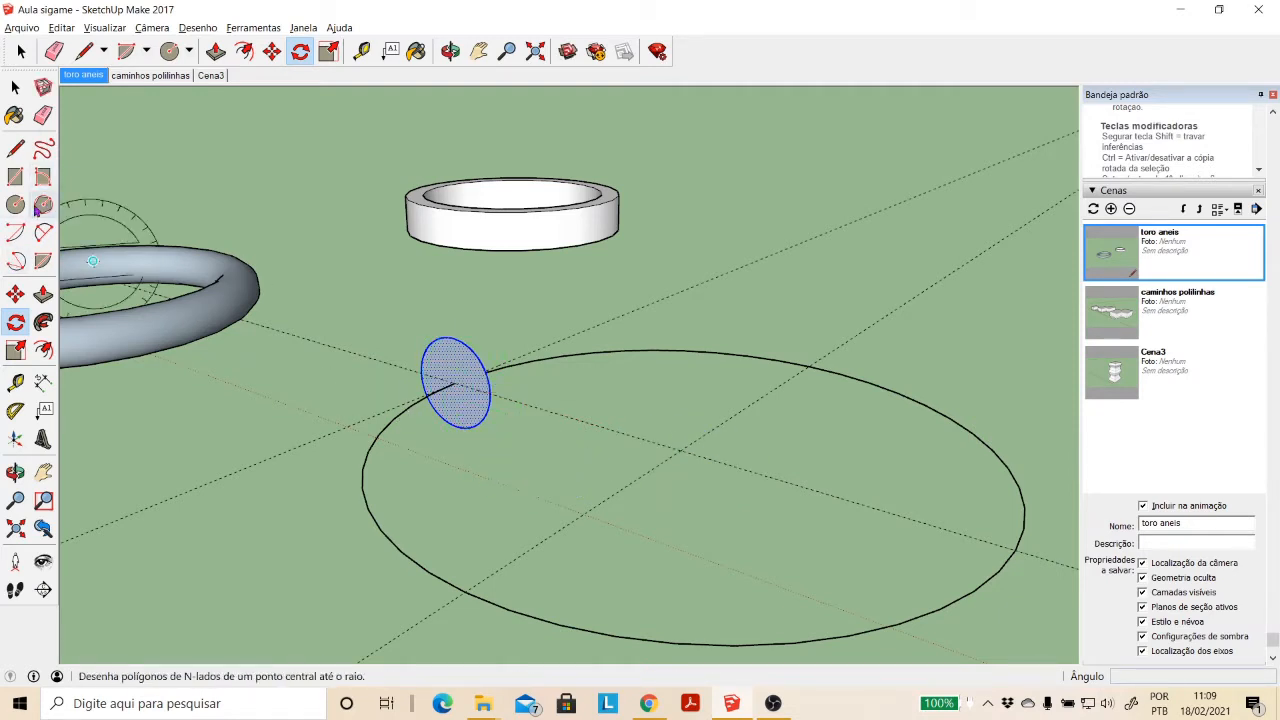
key(space)
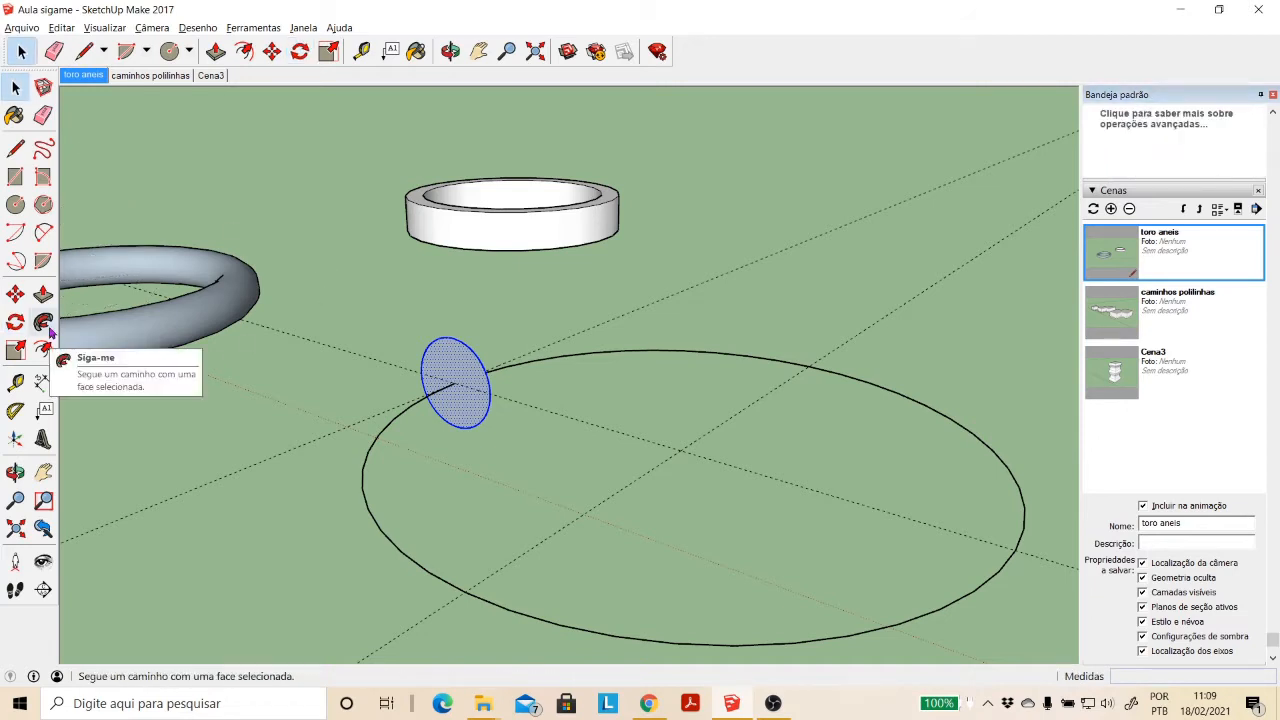
- Sweep the small vertical circle along the large circular edge with Follow Me to form a torus
click(906, 398)
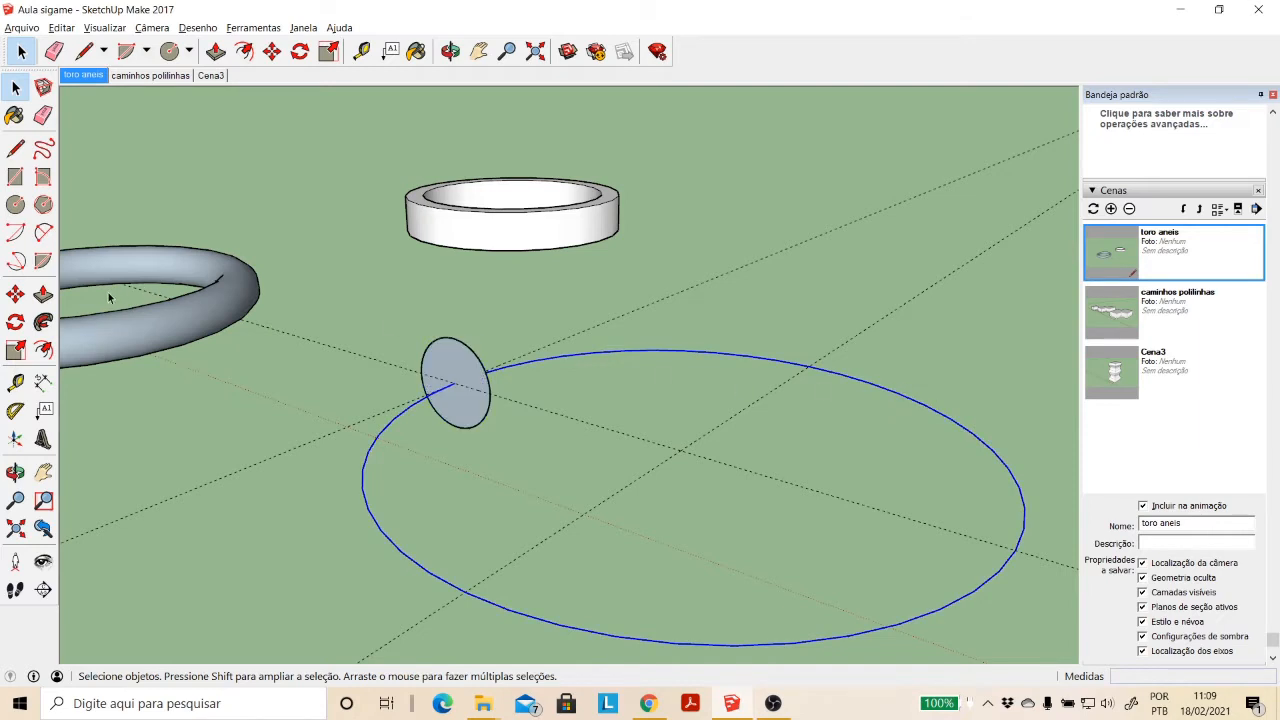
click(43, 321)
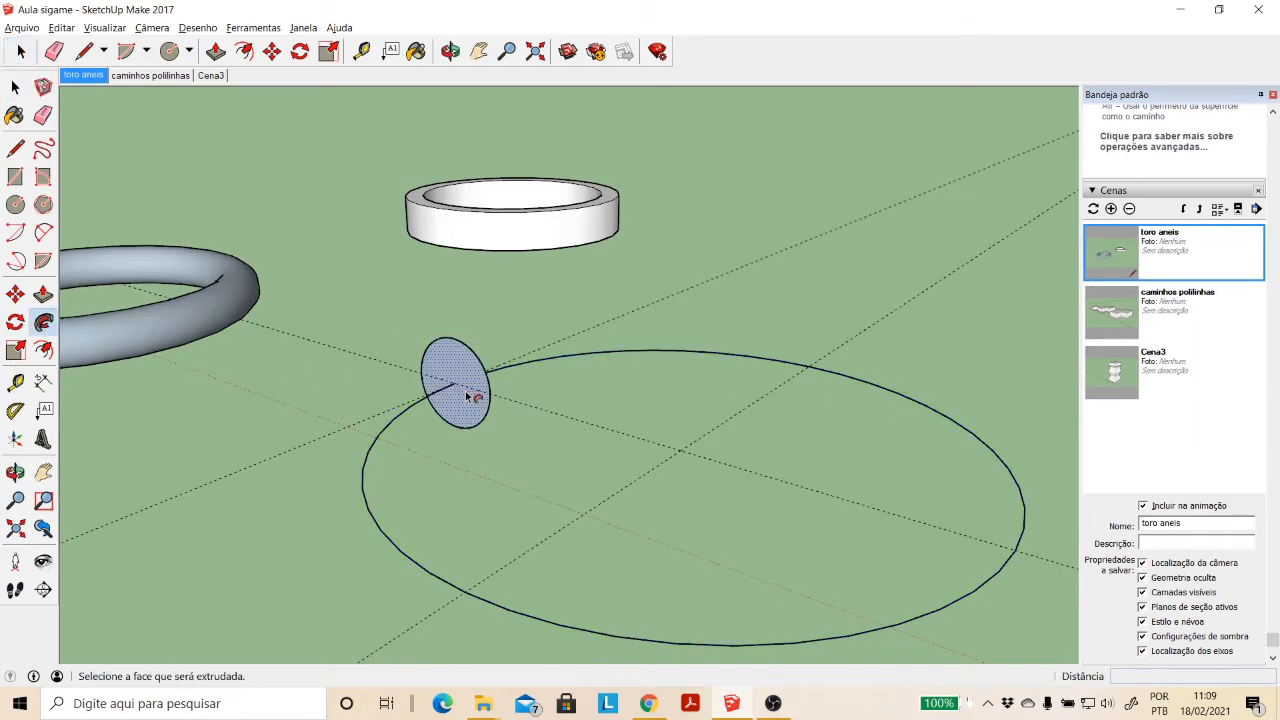
click(466, 396)
scroll(466, 396, down, 5)
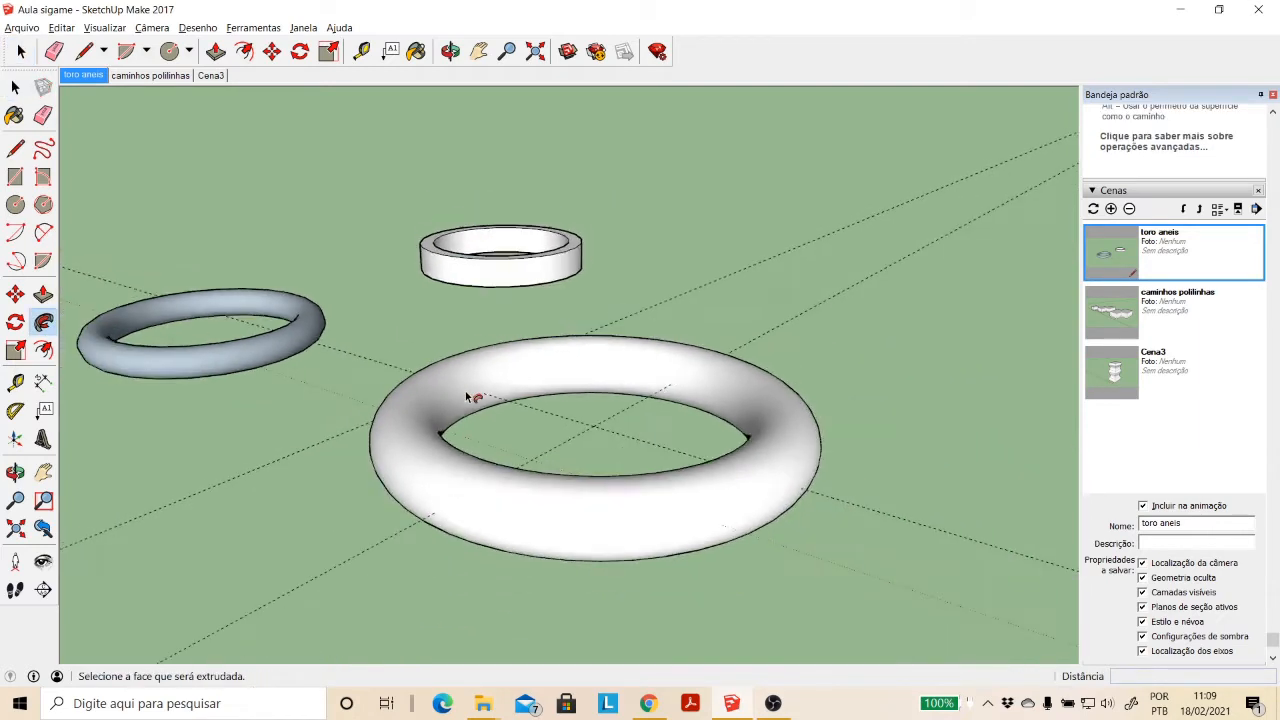
click(451, 51)
drag(425, 425, 433, 454)
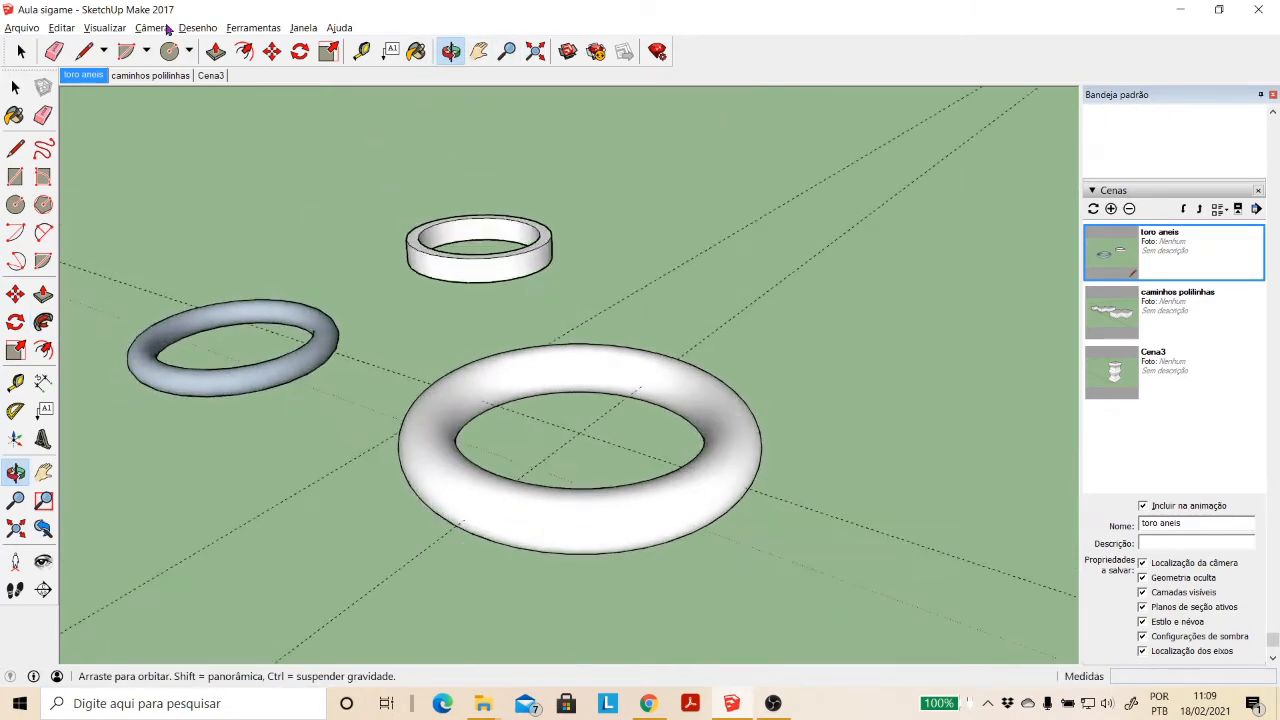
- Turn on the X-ray face style to see the path circle inside the torus
click(104, 27)
mouse_move(175, 224)
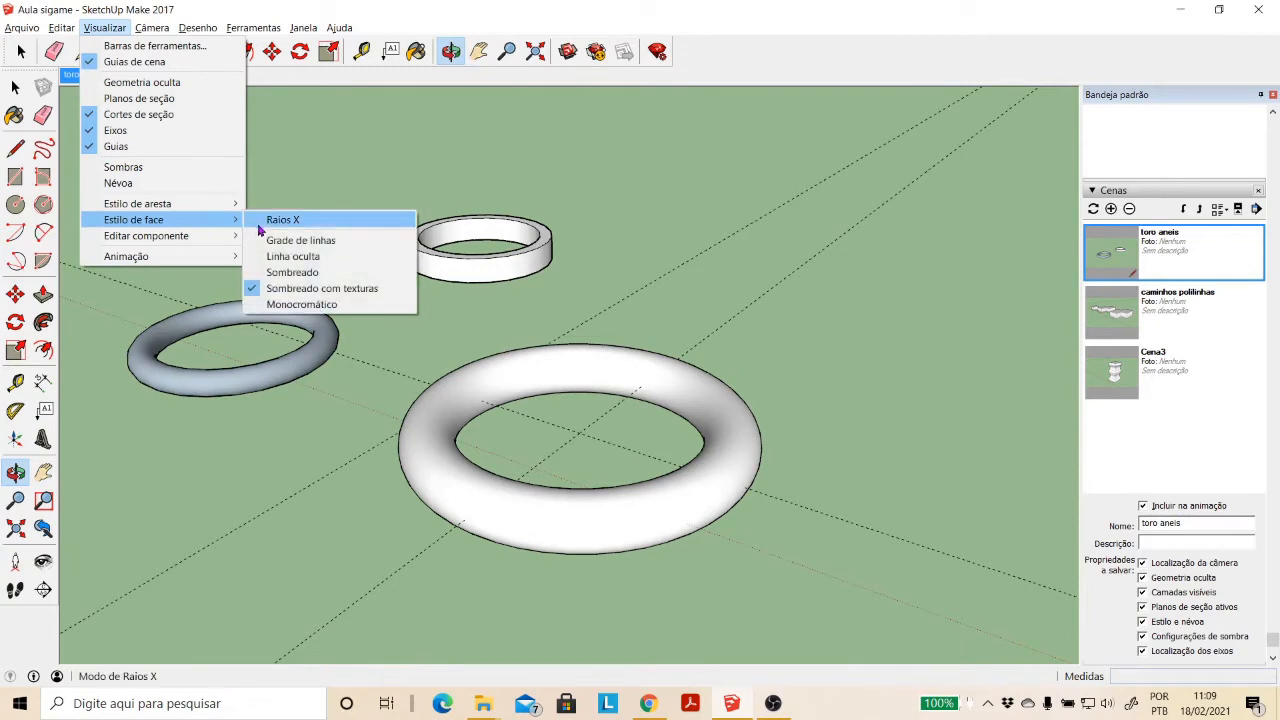
click(263, 219)
drag(497, 397, 460, 476)
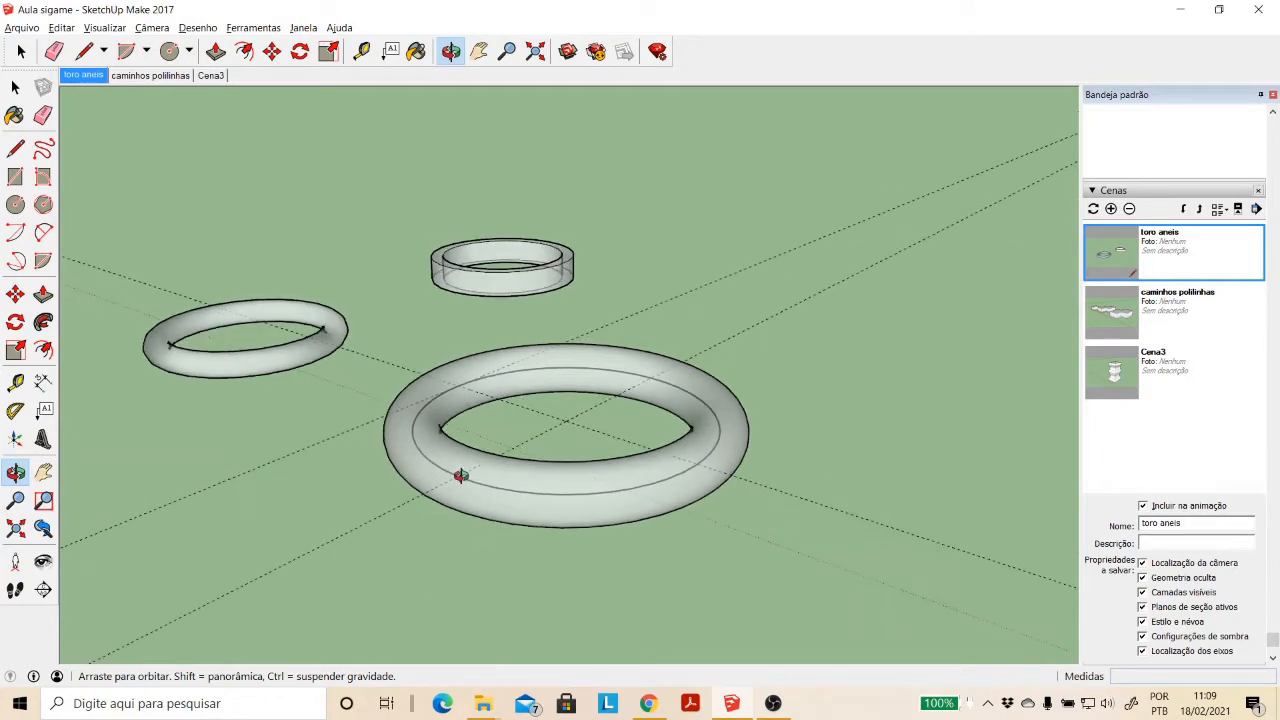
- Undo the torus sweep and delete the large horizontal circle's edge, keeping only the small vertical circle
key(ctrl+z)
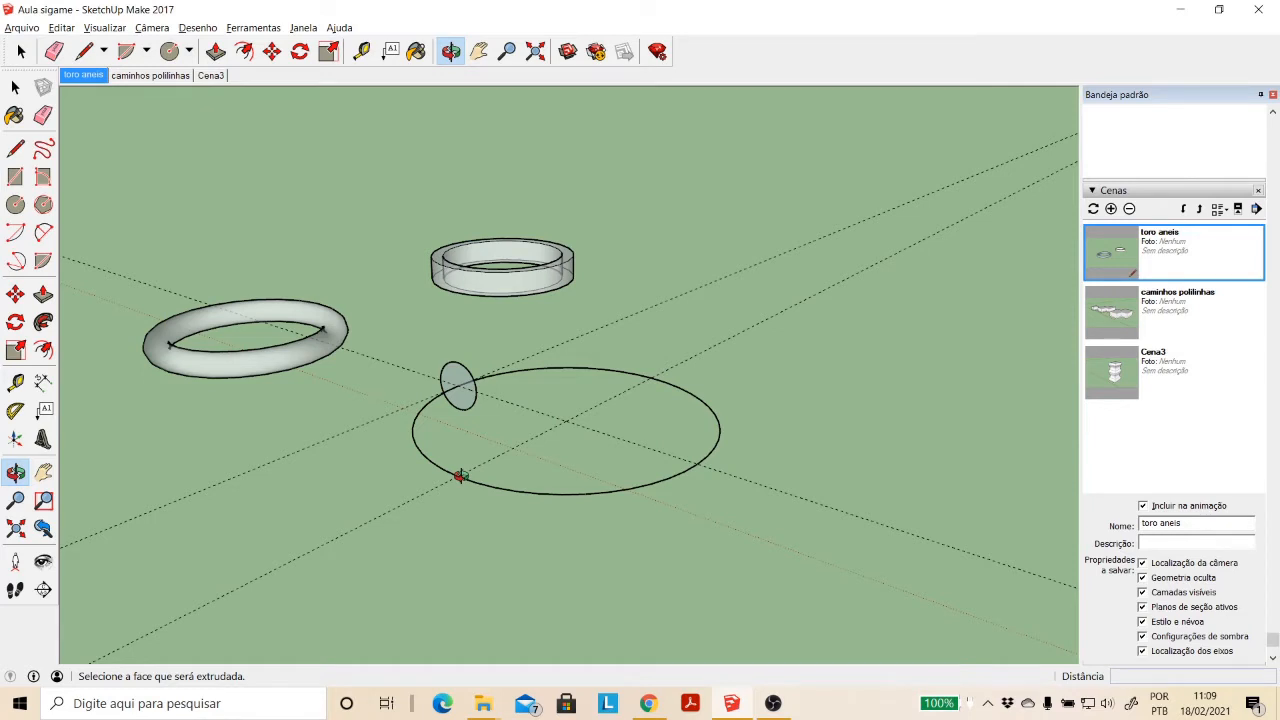
scroll(459, 476, up, 2)
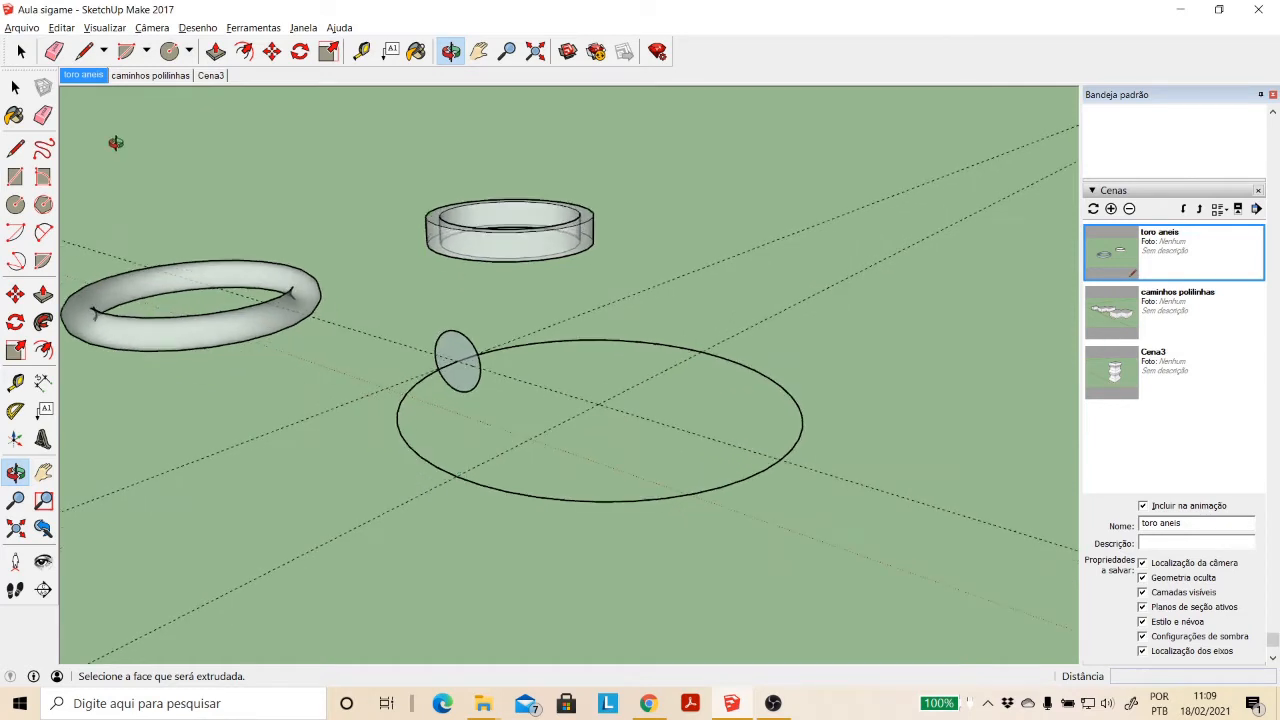
click(15, 89)
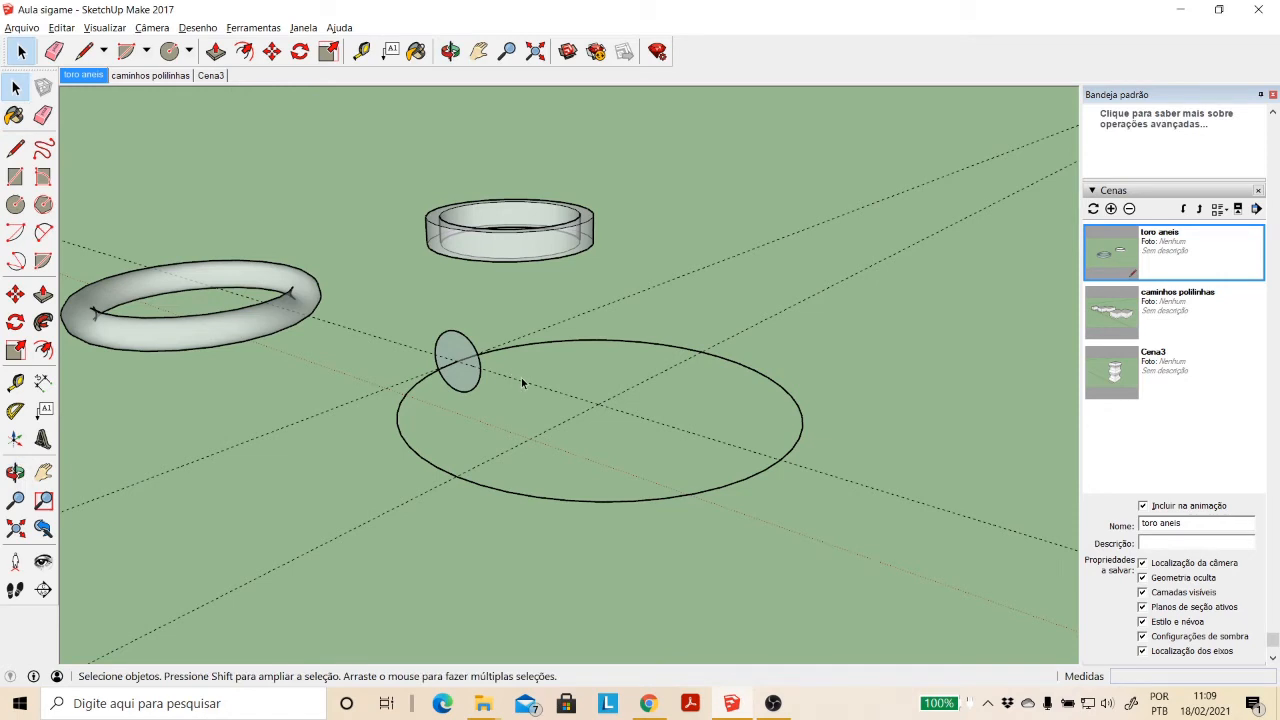
click(521, 377)
key(Delete)
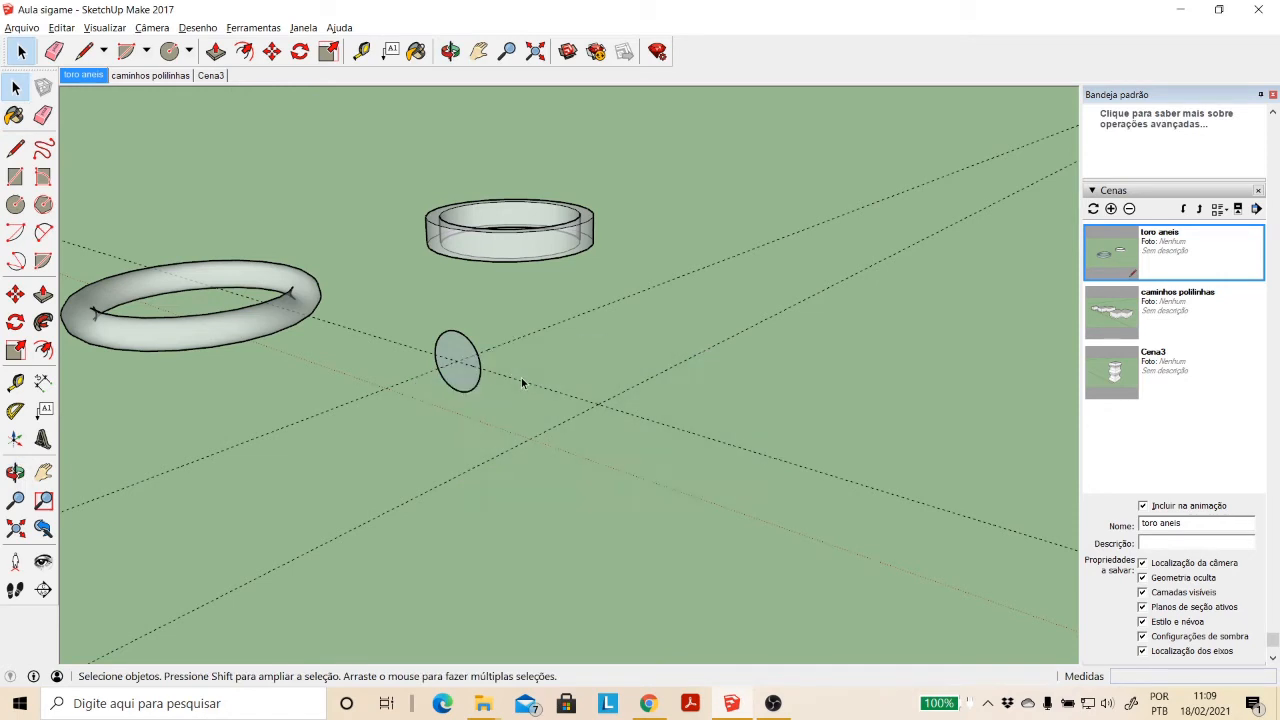
- Draw a horizontal circle of about 7.51 m radius at the guide intersection and delete its face, keeping the edge
click(15, 204)
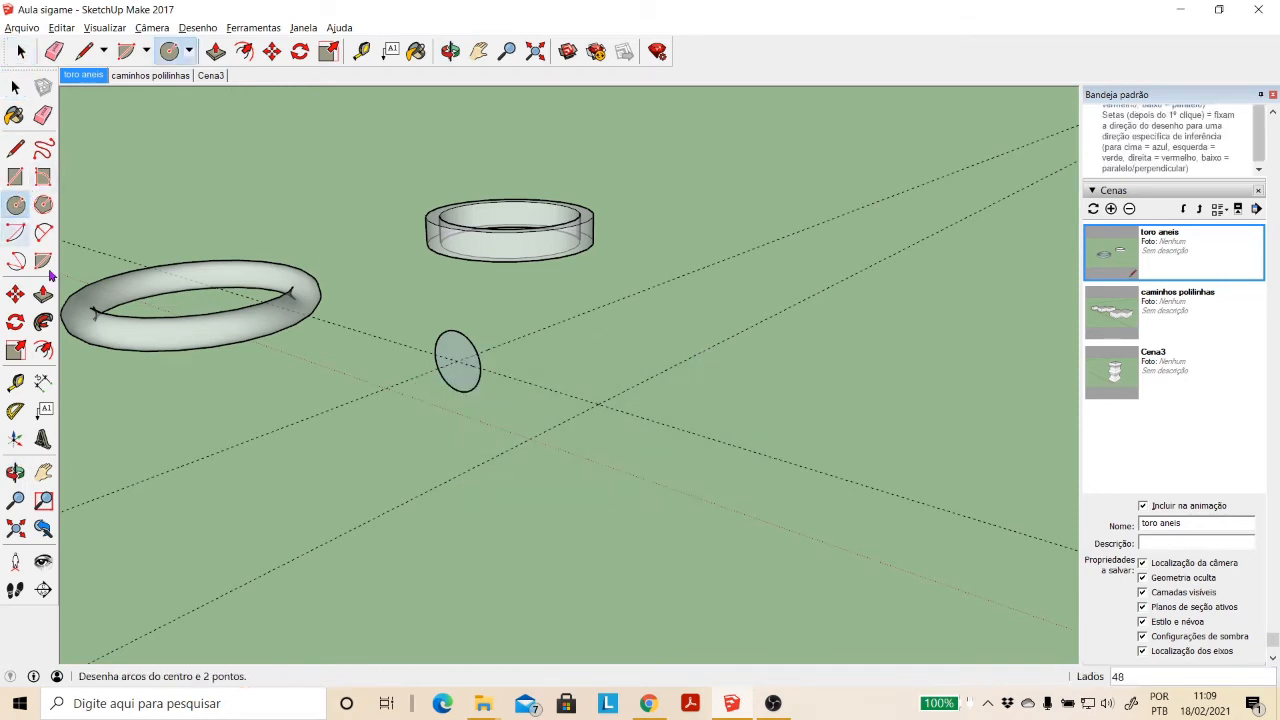
click(598, 404)
click(675, 421)
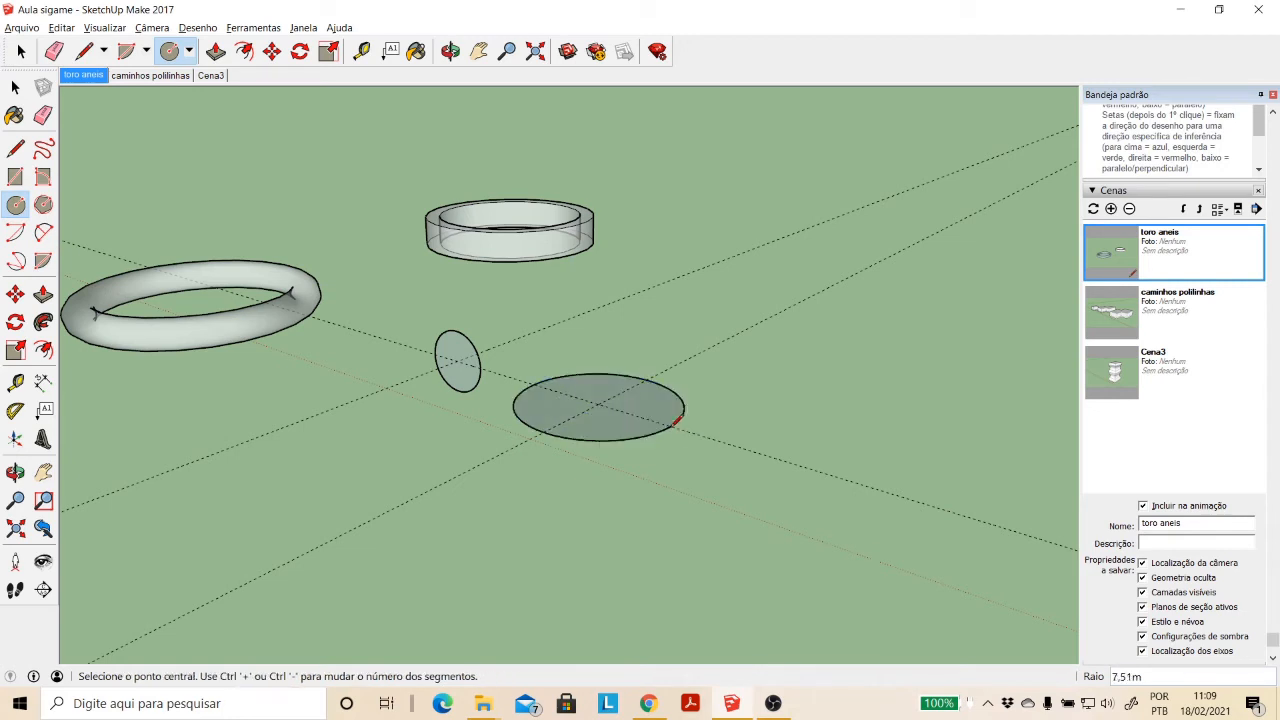
key(space)
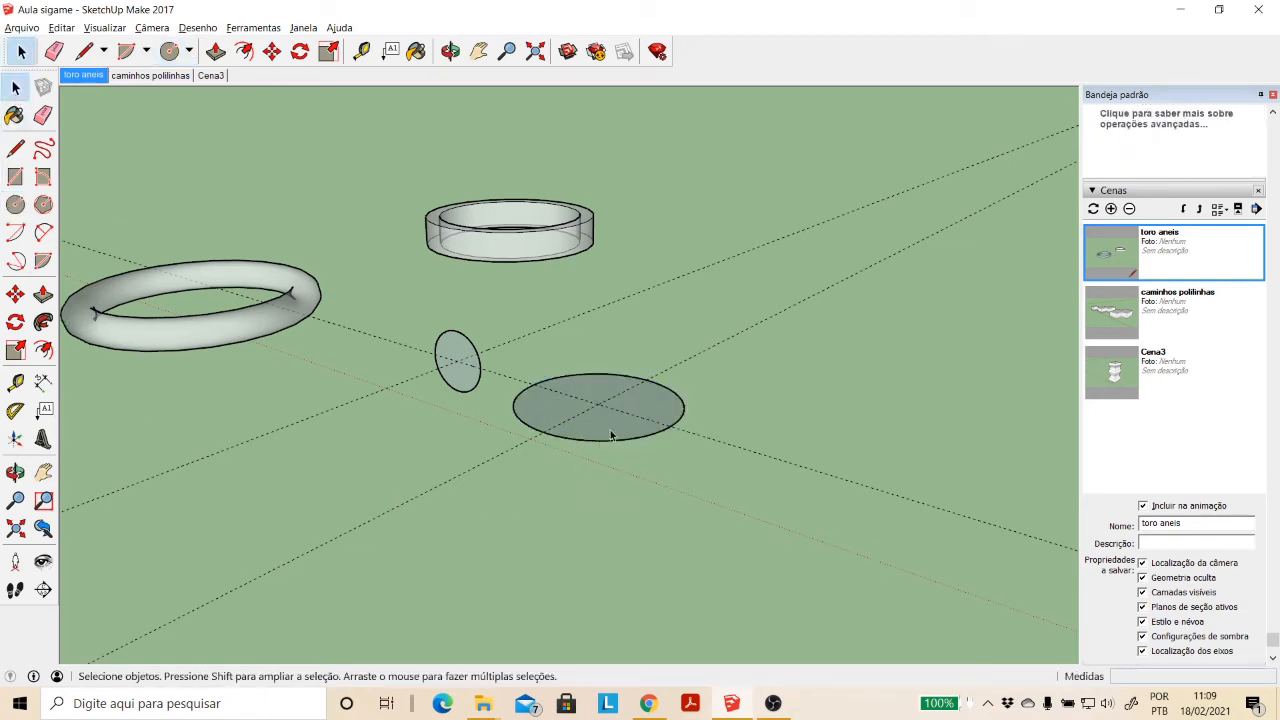
click(610, 432)
key(Delete)
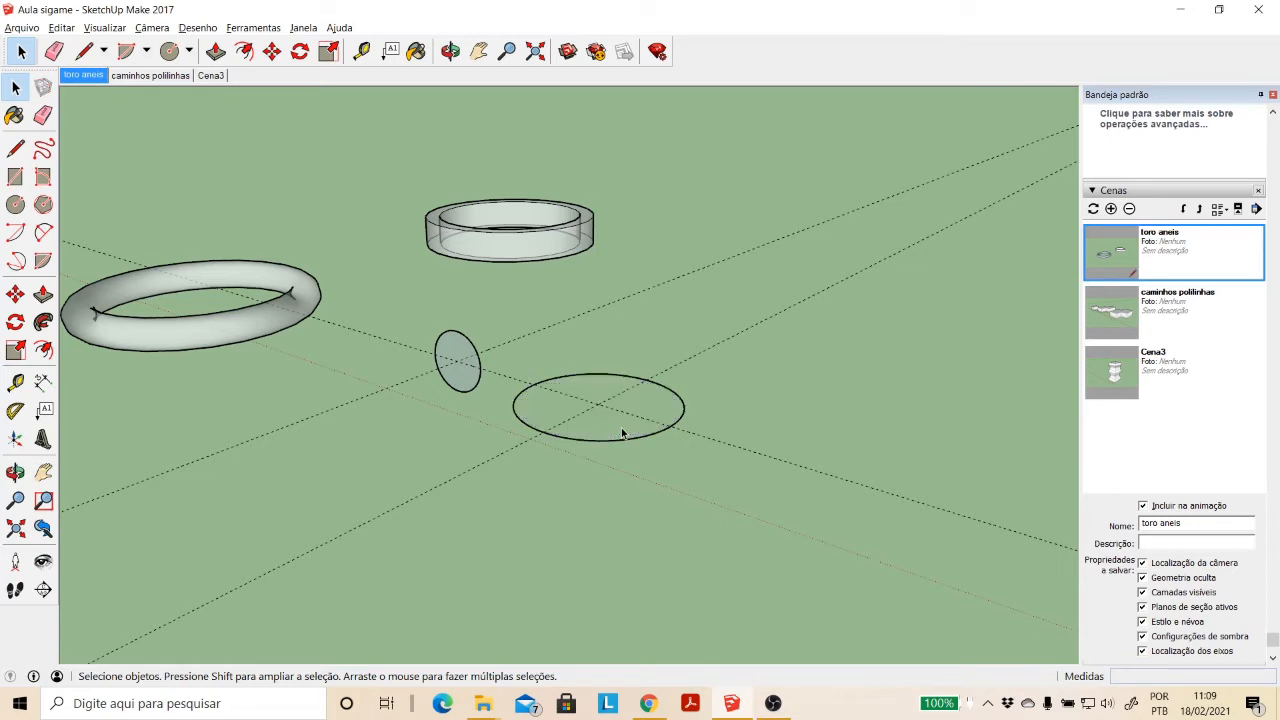
- Sweep the small vertical circle along the smaller horizontal circular edge with Follow Me
click(617, 439)
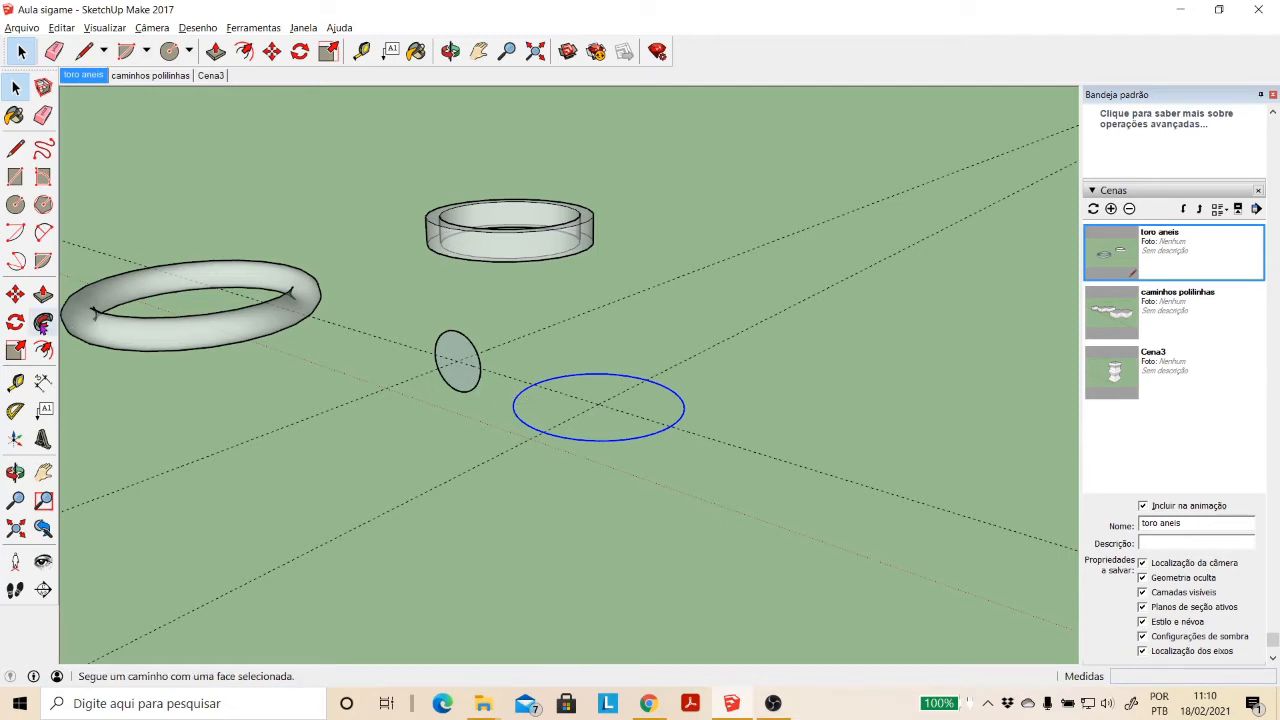
click(42, 323)
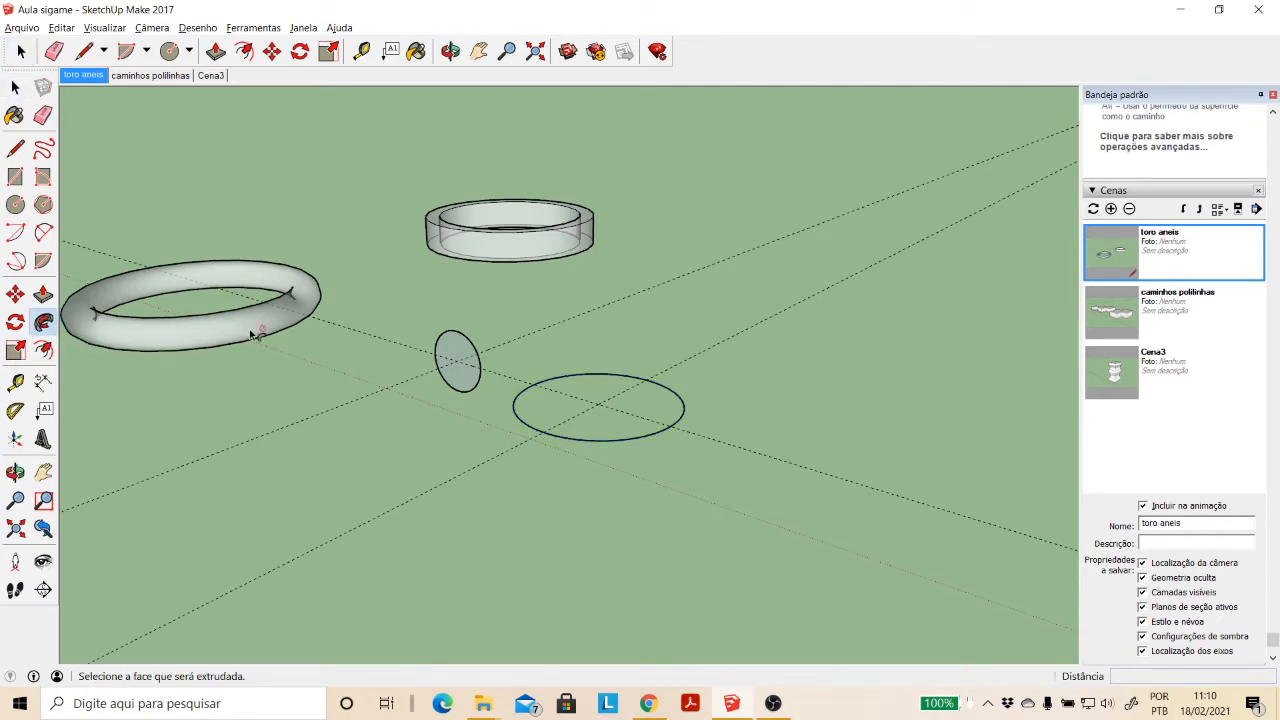
click(465, 383)
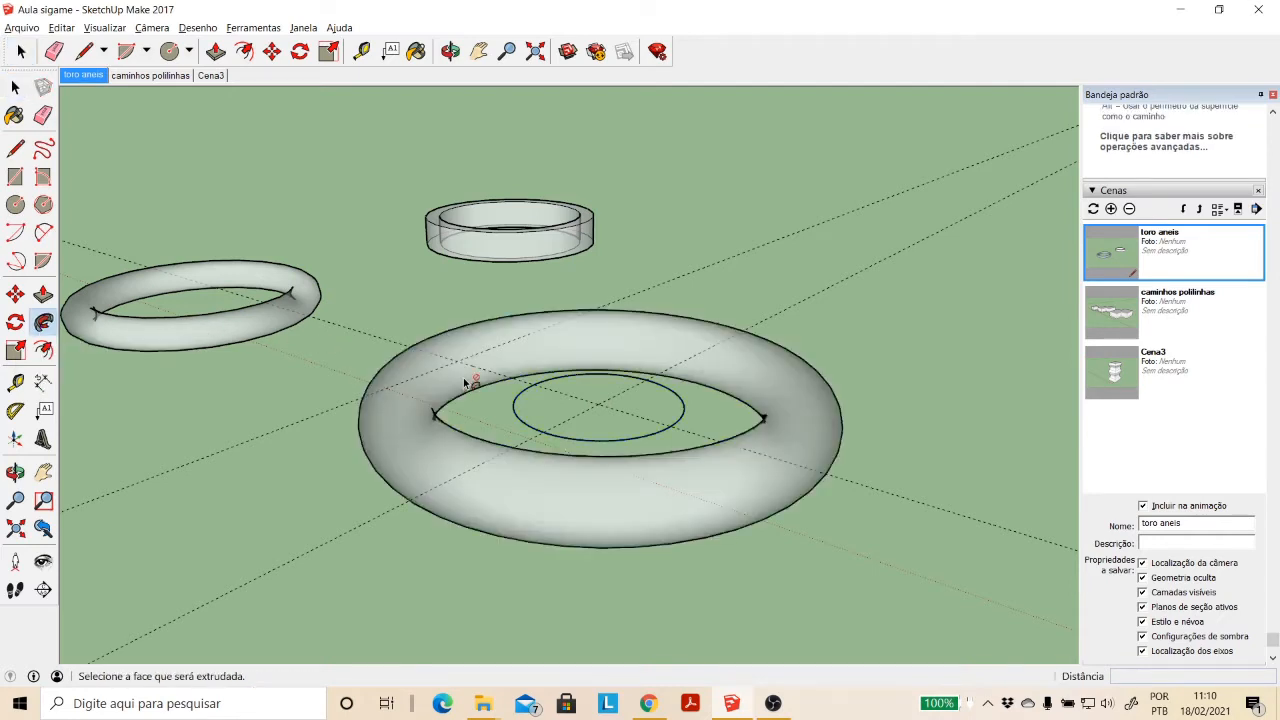
- Delete the leftover path circle inside the torus and inspect the ring from above
click(15, 88)
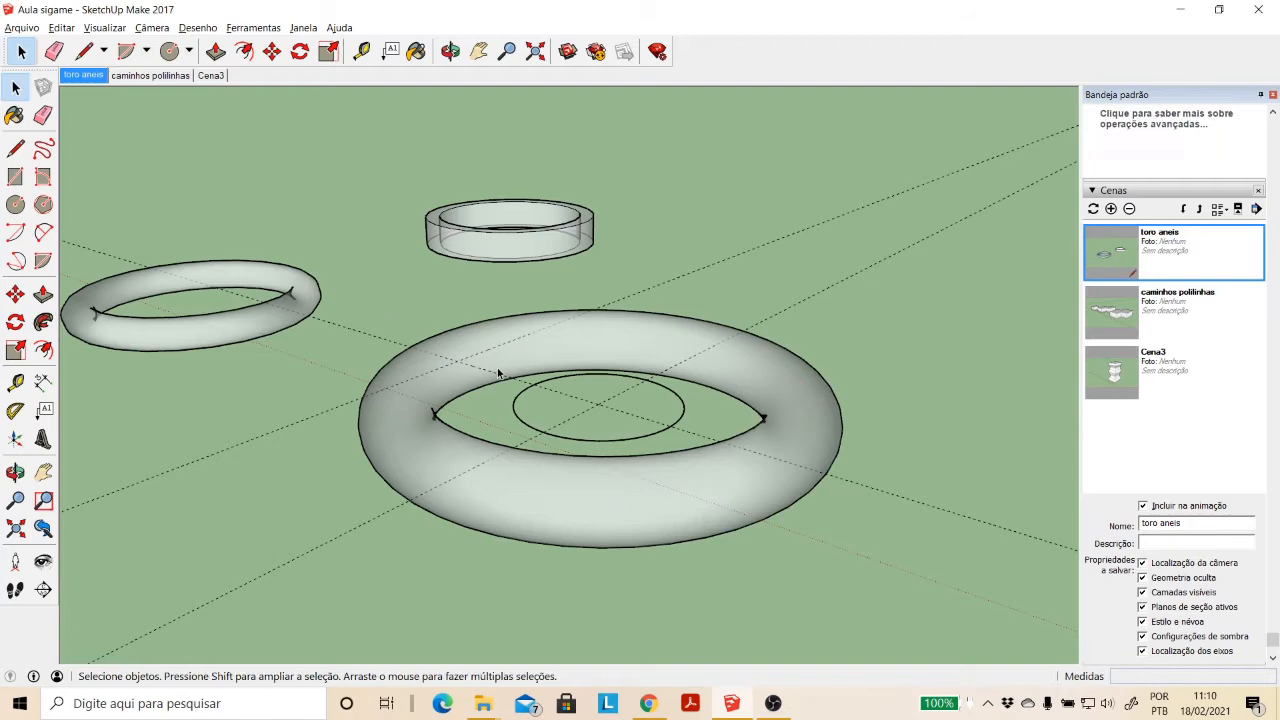
click(559, 431)
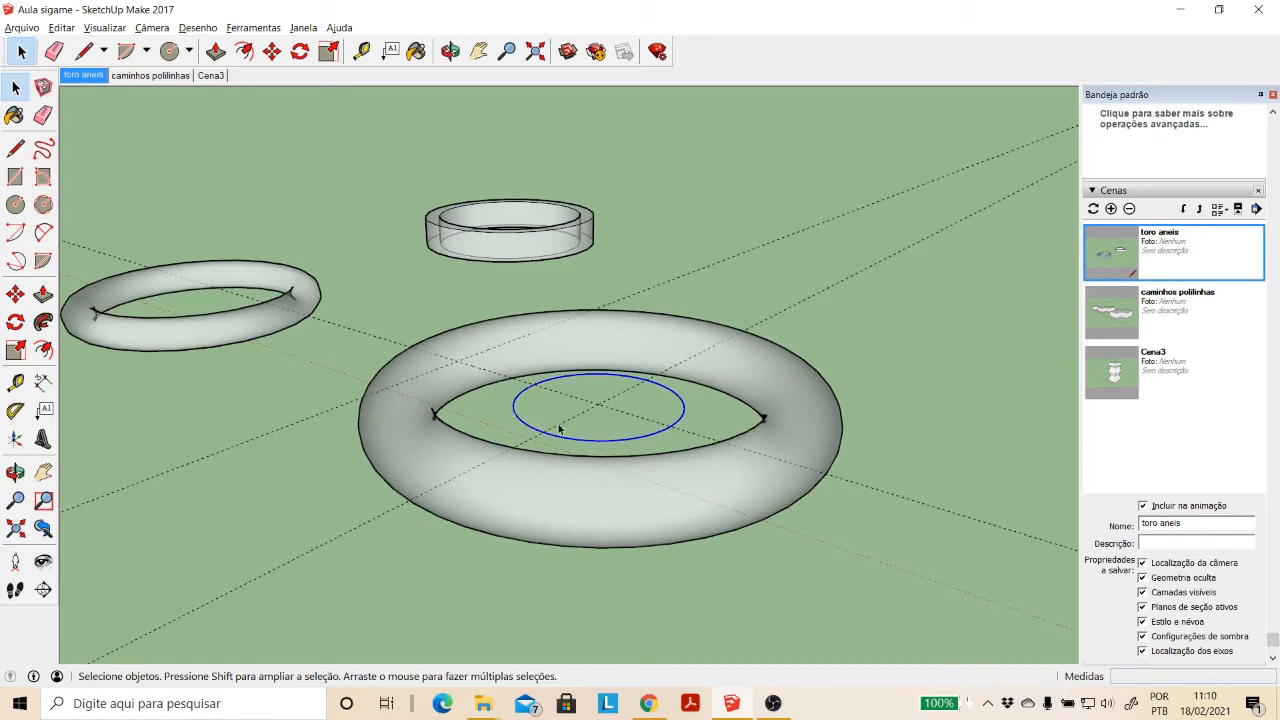
key(Delete)
click(450, 51)
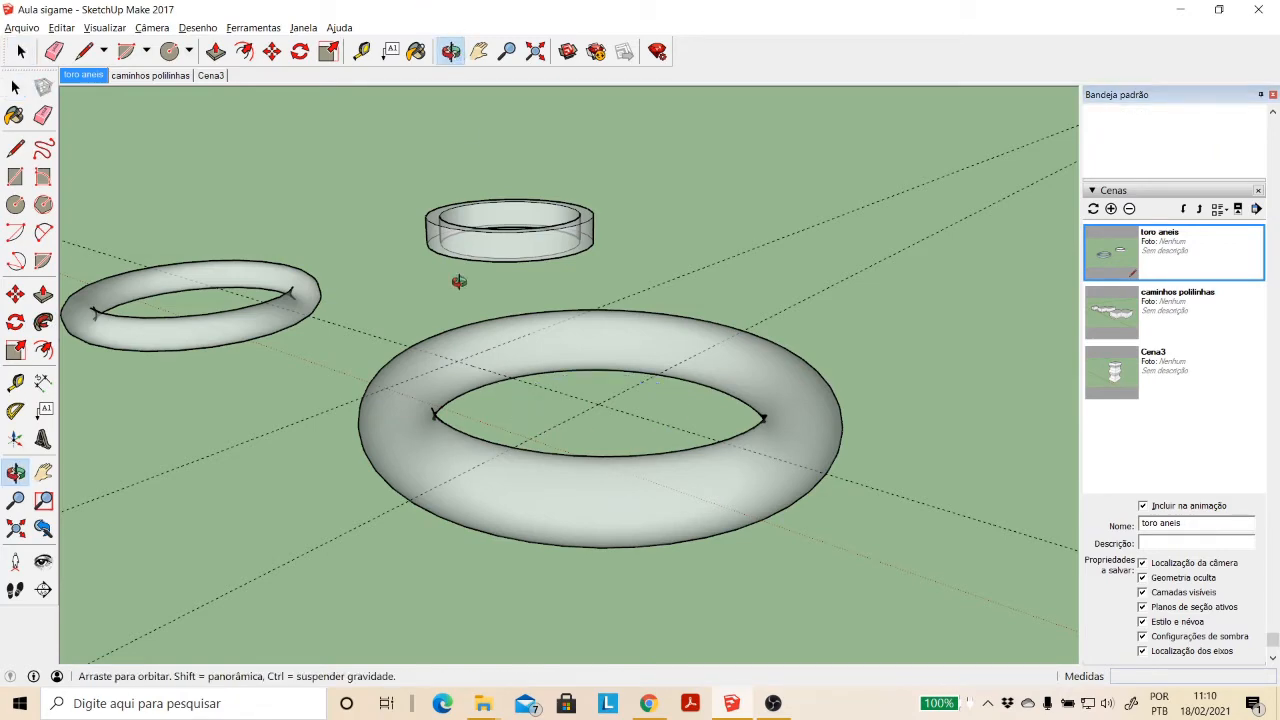
drag(457, 280, 449, 391)
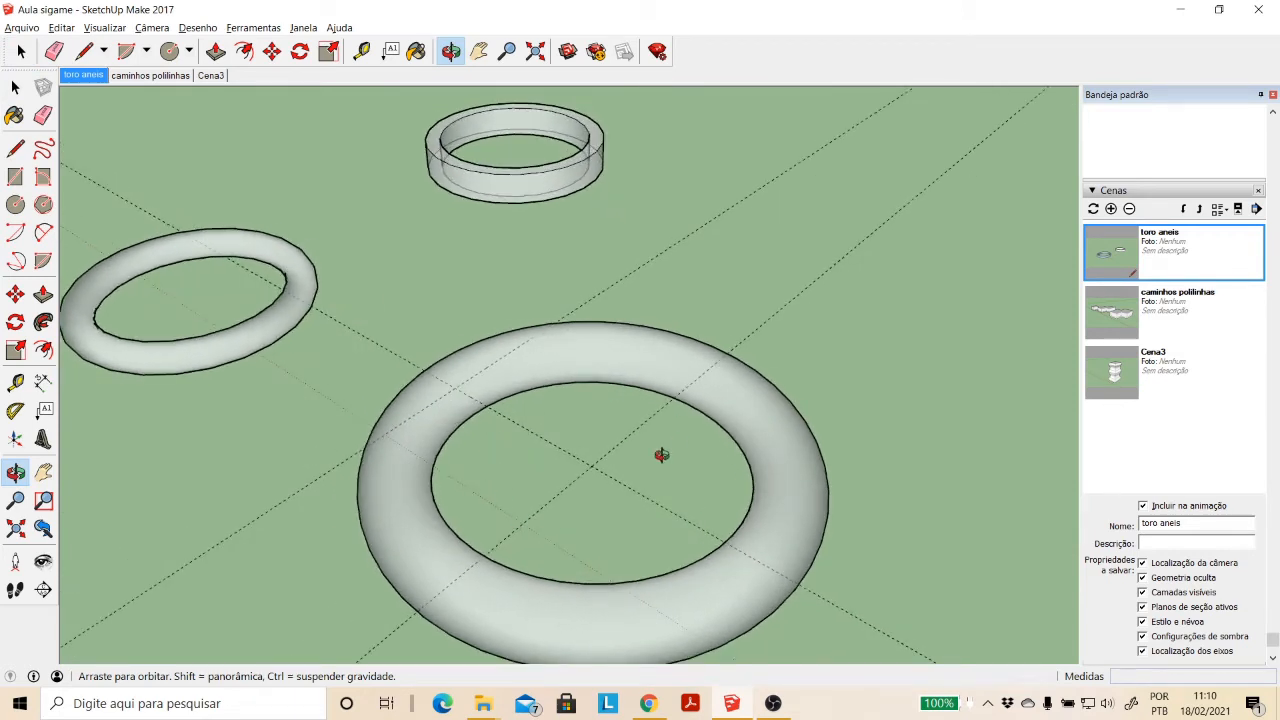
click(480, 51)
drag(592, 383, 629, 351)
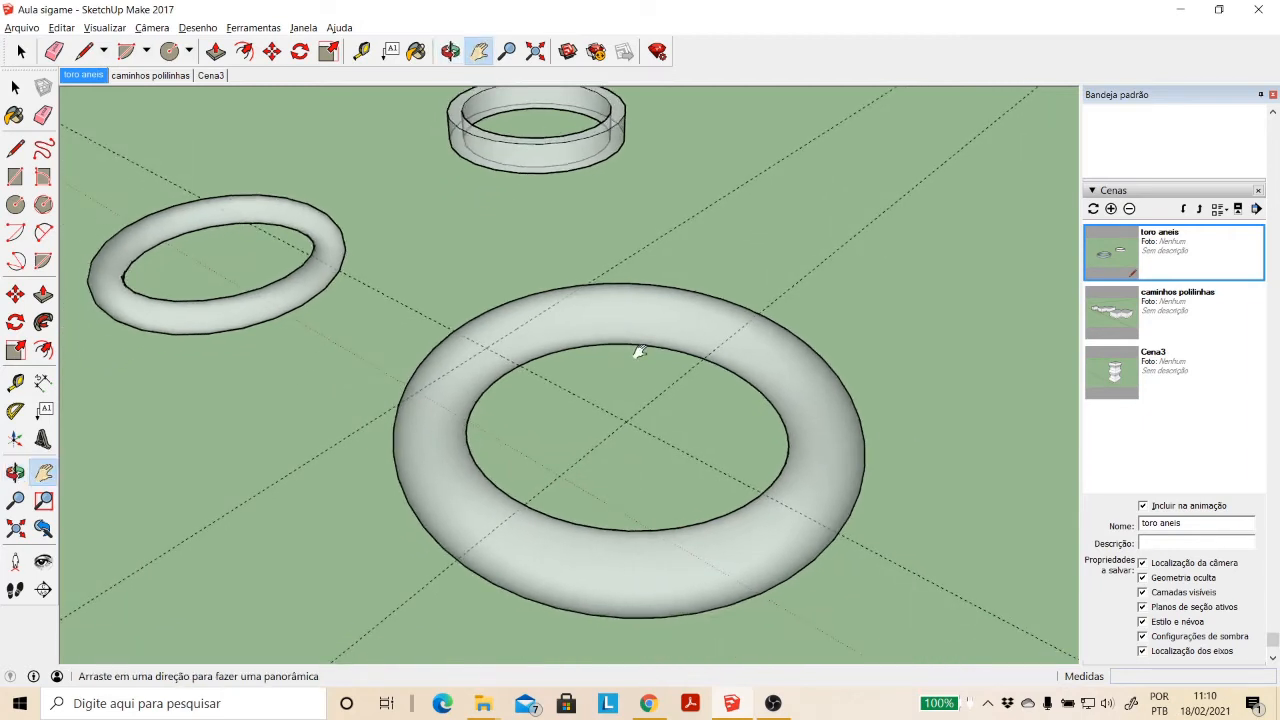
- Undo the path deletion, the torus sweep and the smaller horizontal circle, leaving only the small vertical circle
key(ctrl+z)
key(ctrl+z)
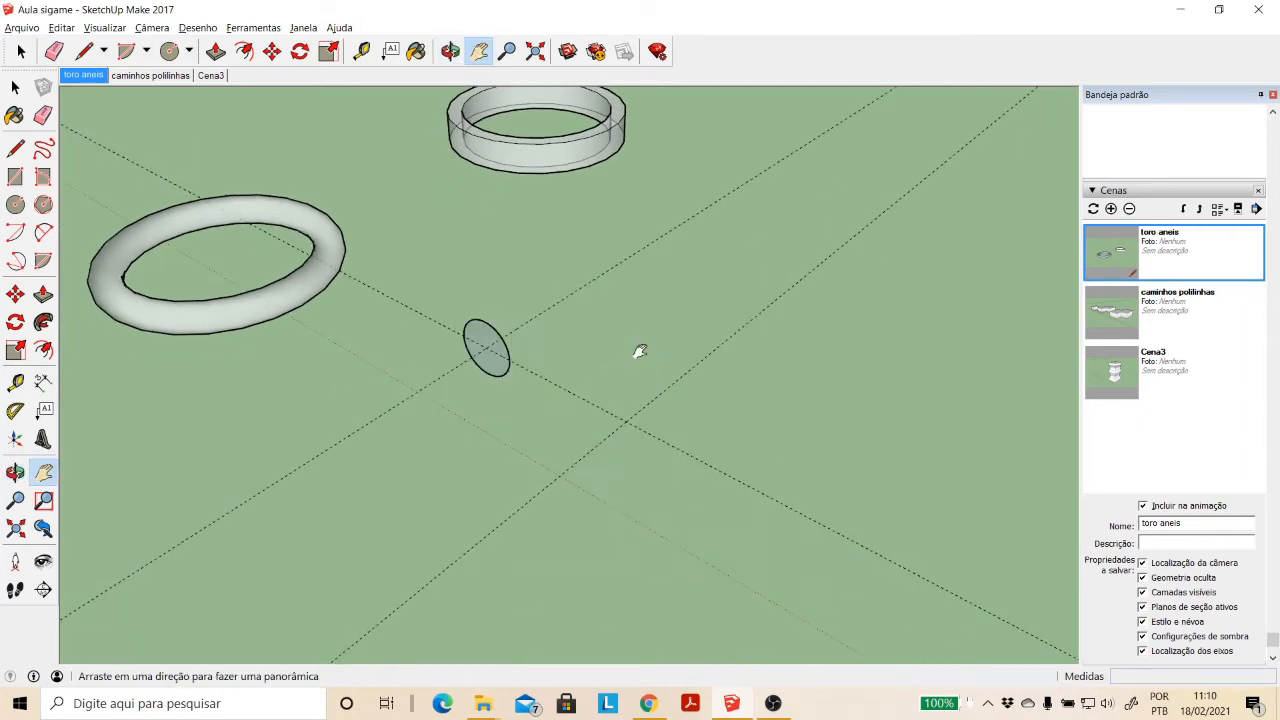
key(ctrl+z)
key(ctrl+y)
key(ctrl+y)
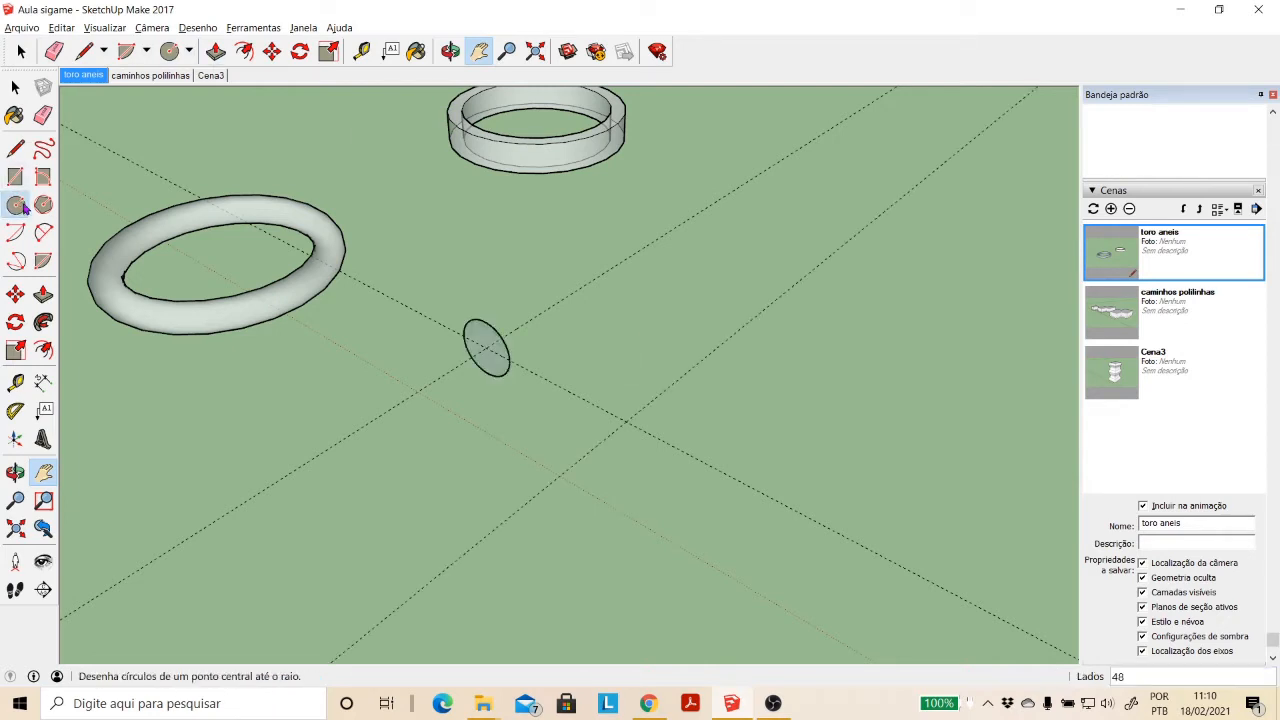
- Draw a horizontal circle centred on the guide intersection, with its 17.51 m radius ending at the small vertical circle's centre
click(15, 204)
click(626, 421)
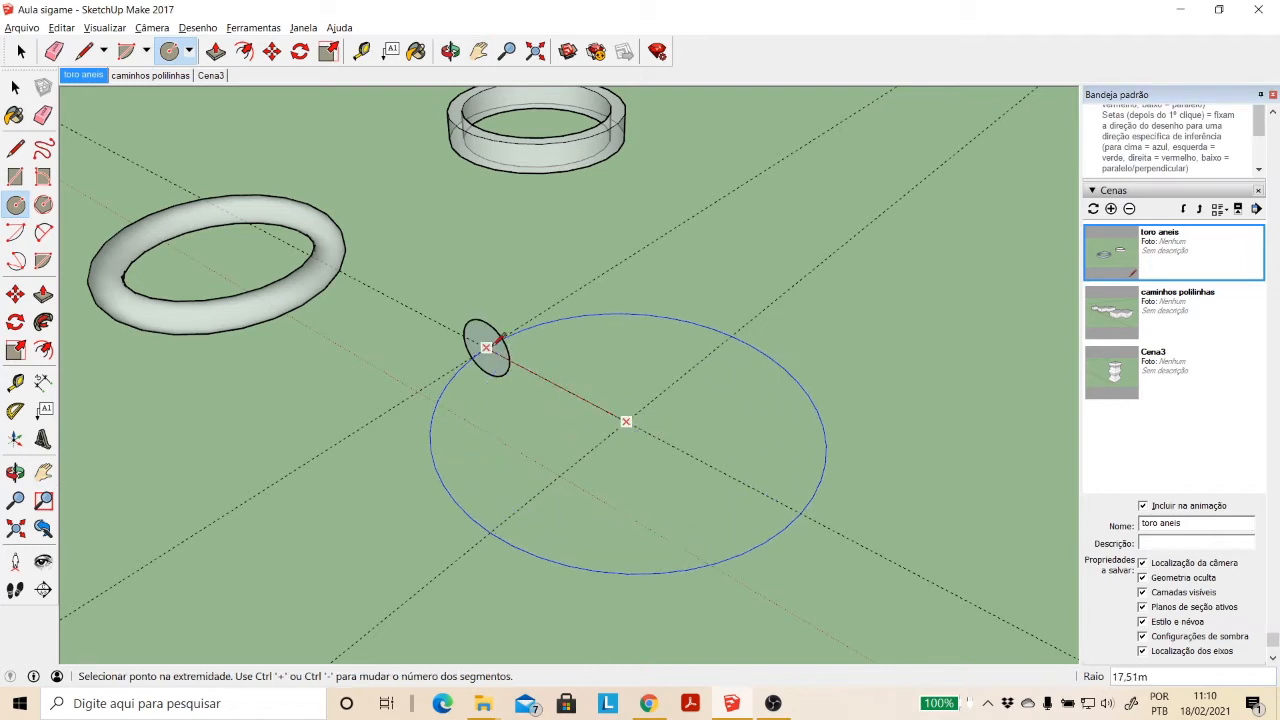
click(494, 344)
- Try rotating the small vertical circle about the large circle's centre, then cancel and undo the large circle
click(21, 50)
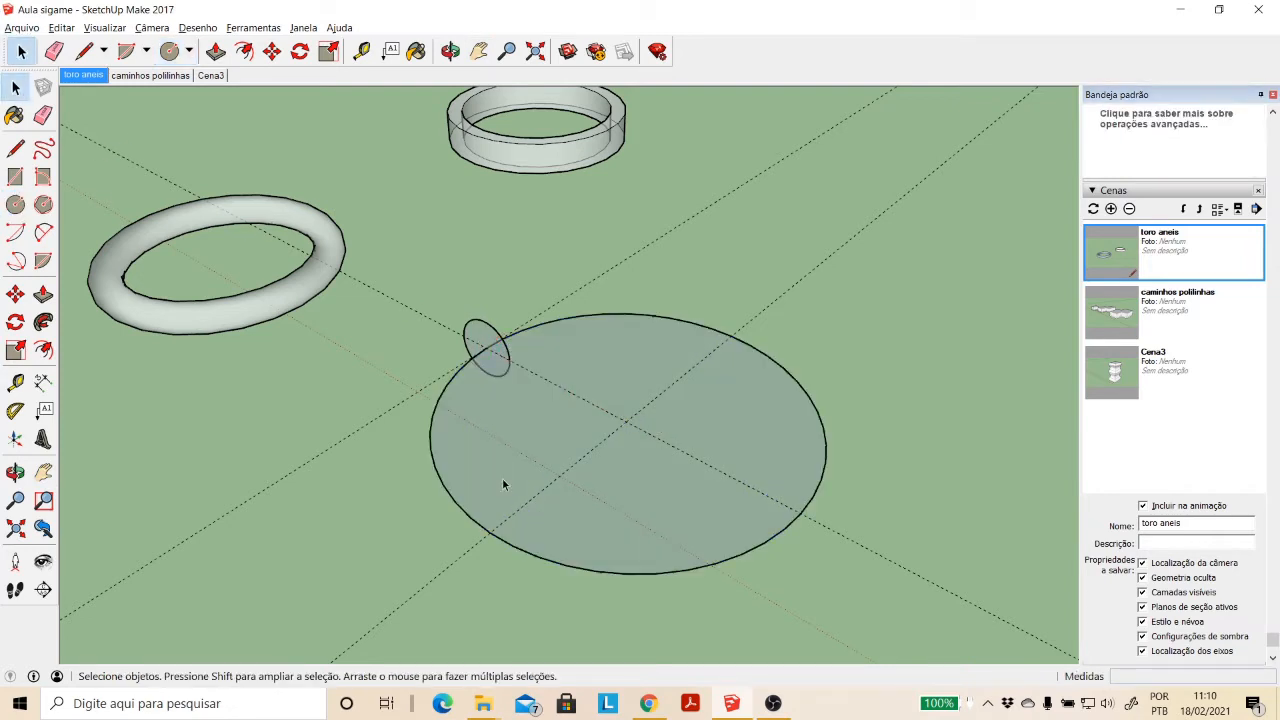
double_click(476, 337)
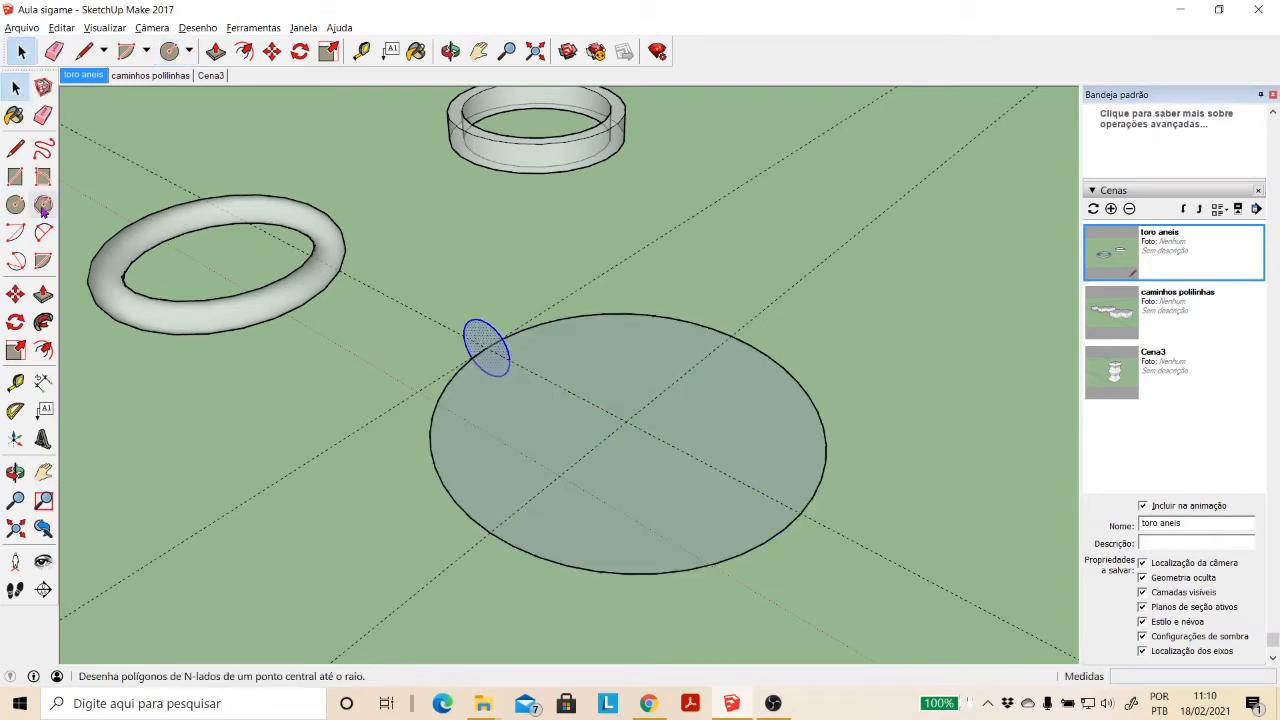
click(15, 323)
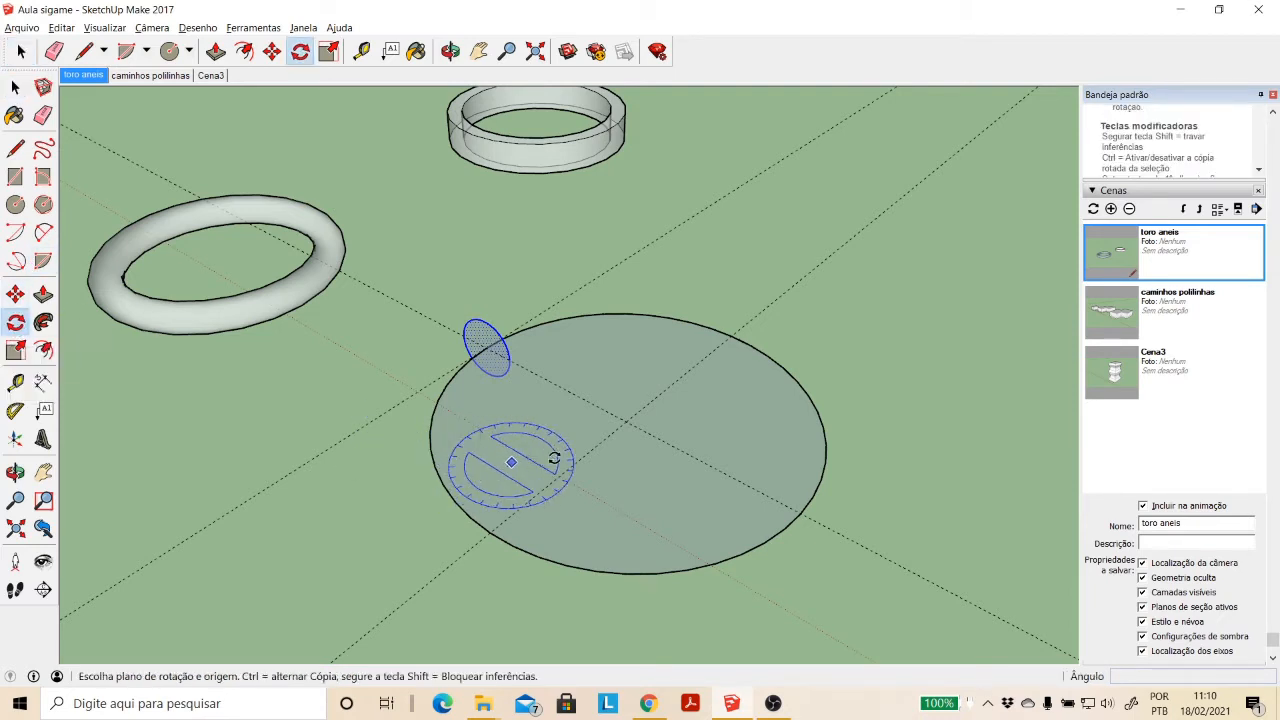
click(626, 421)
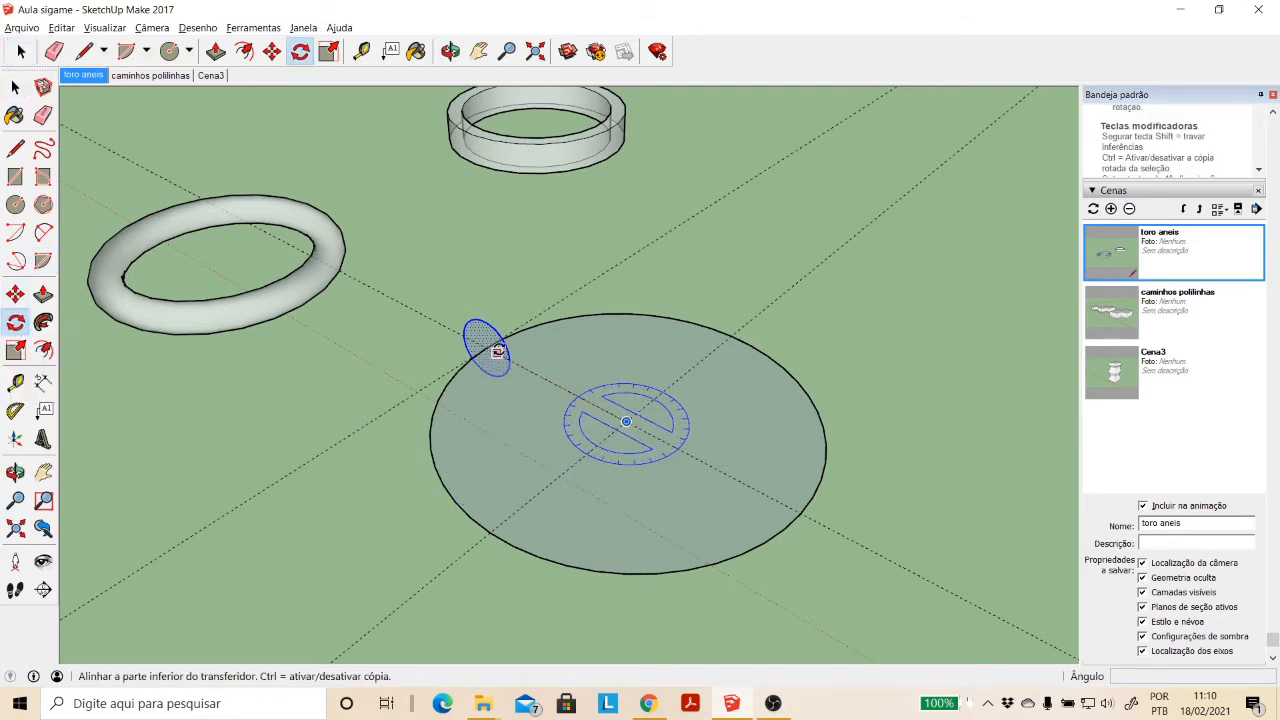
click(486, 347)
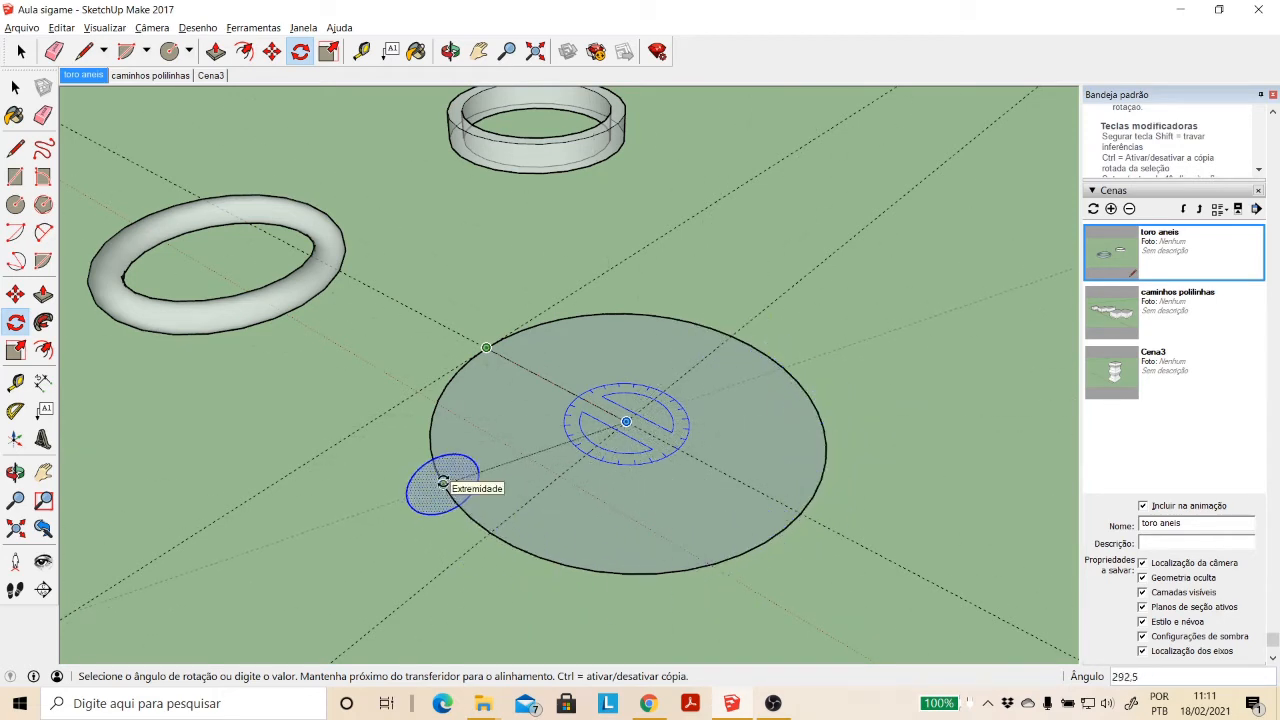
key(Escape)
key(ctrl+z)
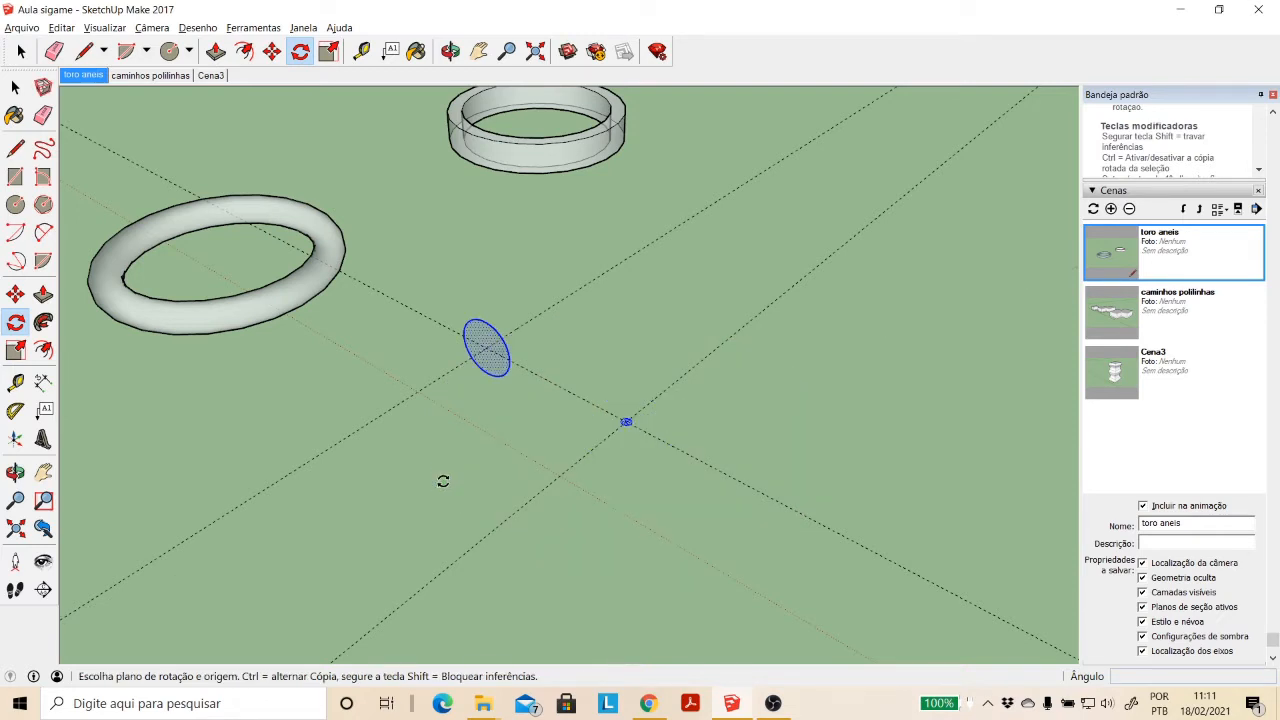
- Draw a horizontal circle of about 3.82 m radius centred on the guide intersection
click(15, 204)
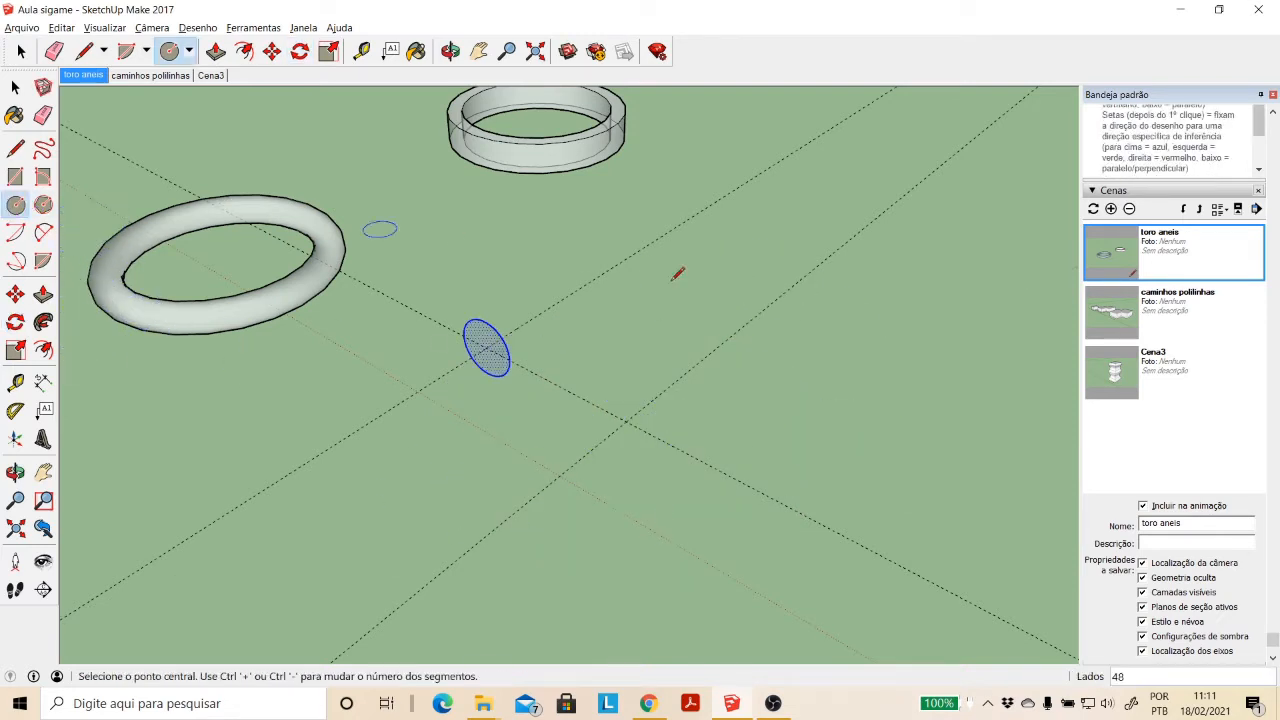
click(626, 422)
click(586, 400)
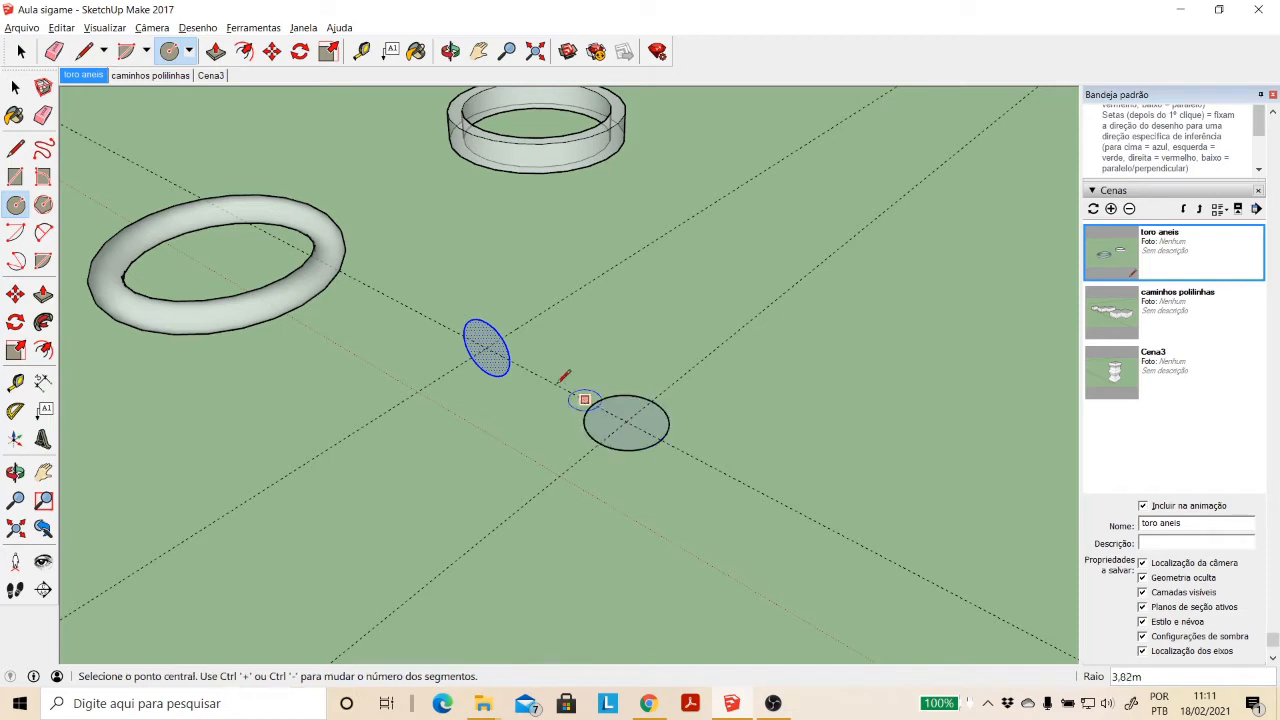
- Sweep the small vertical circle along the 3.82 m horizontal circle's edge with Follow Me to form a torus
click(15, 87)
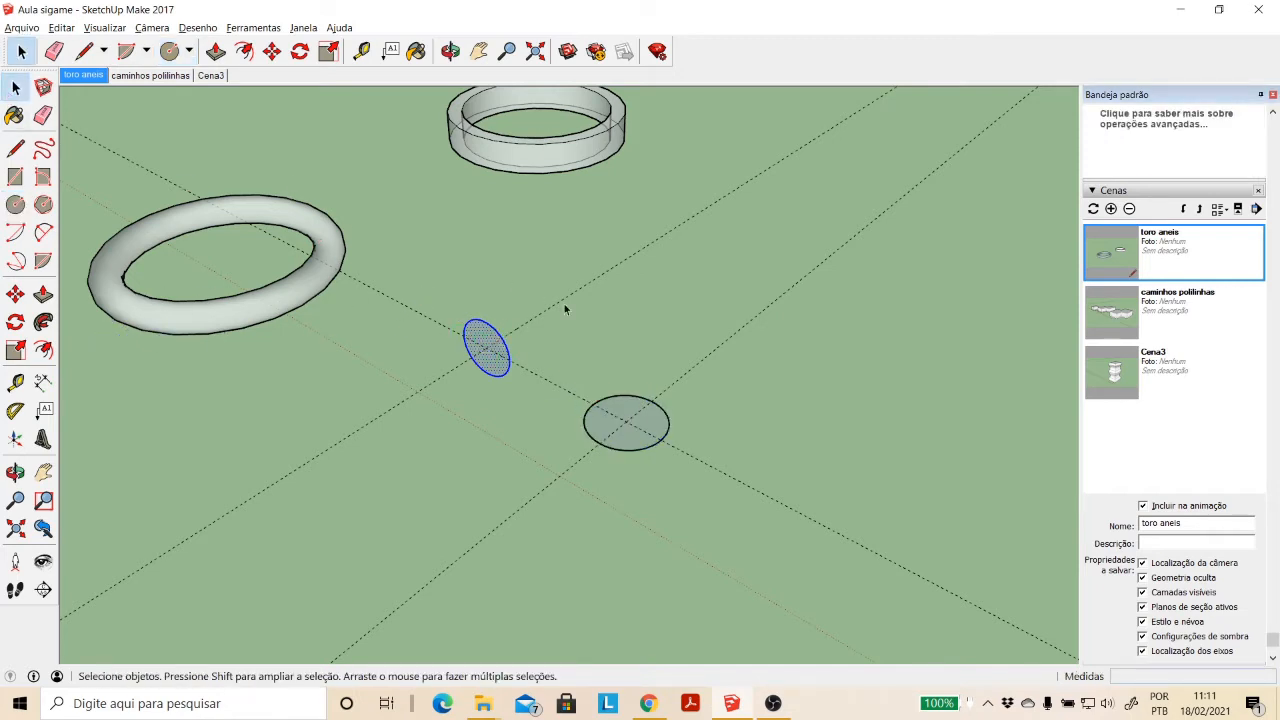
click(627, 322)
click(628, 398)
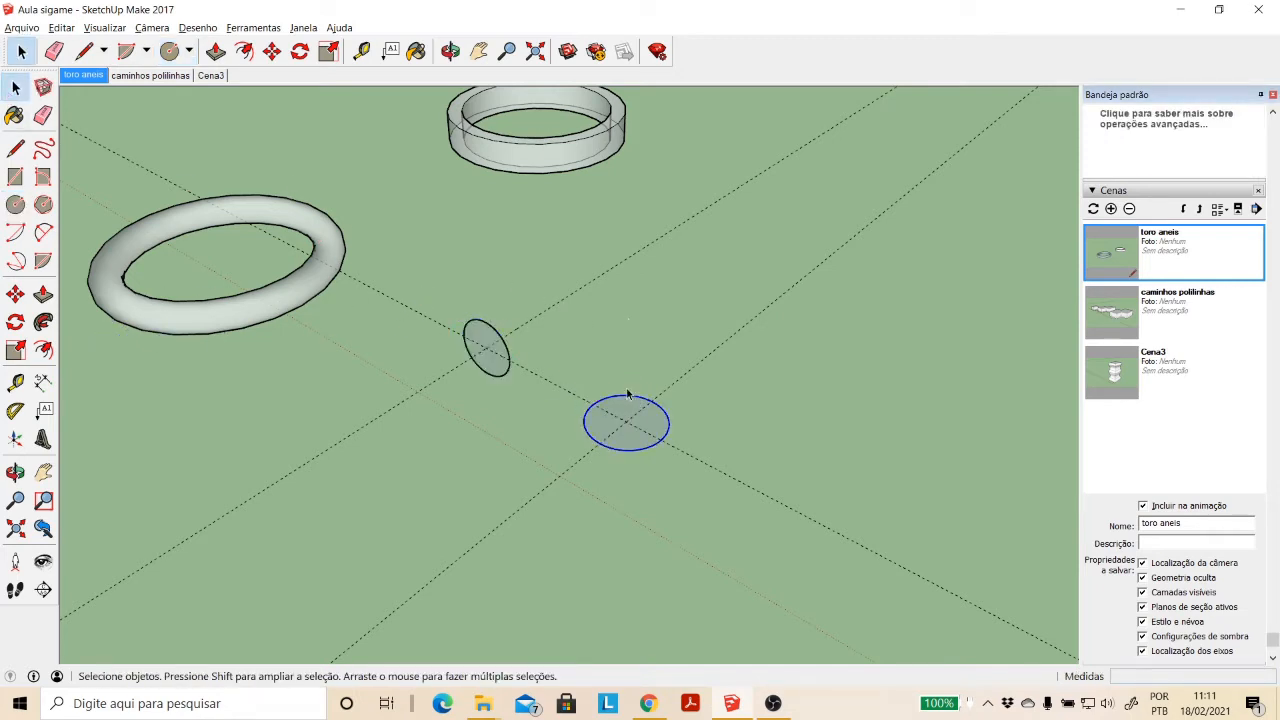
click(43, 322)
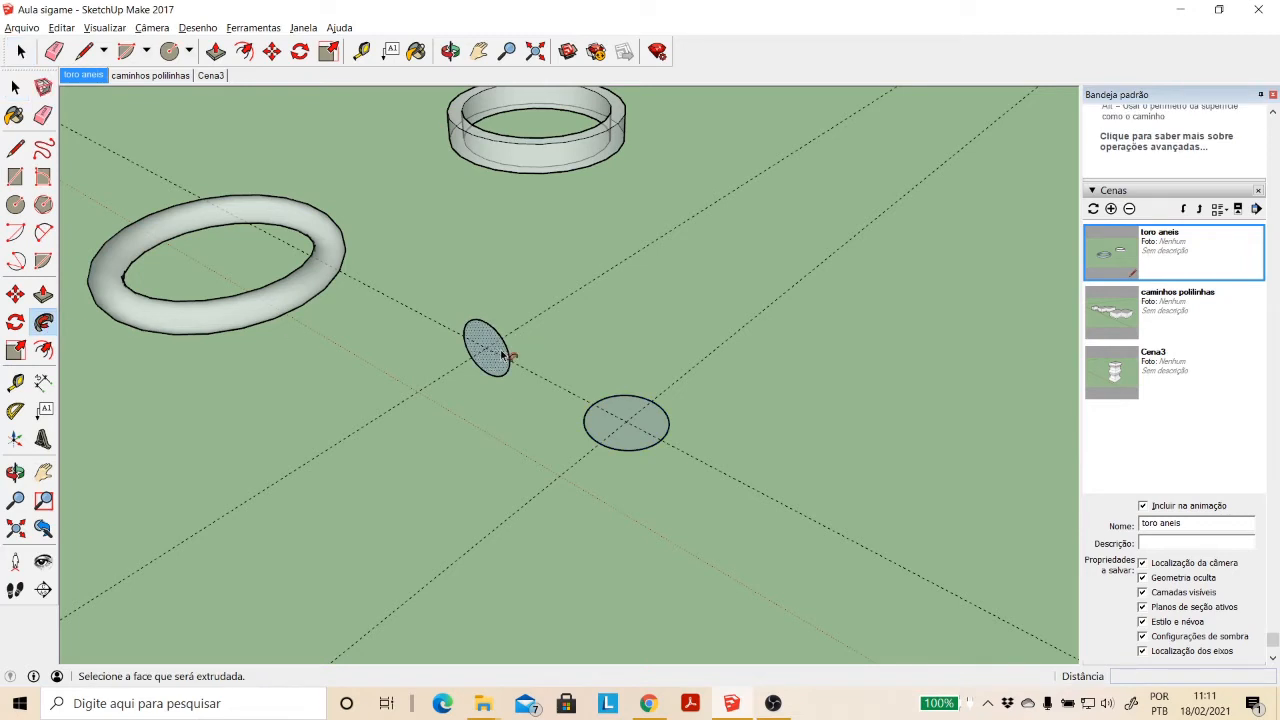
click(487, 348)
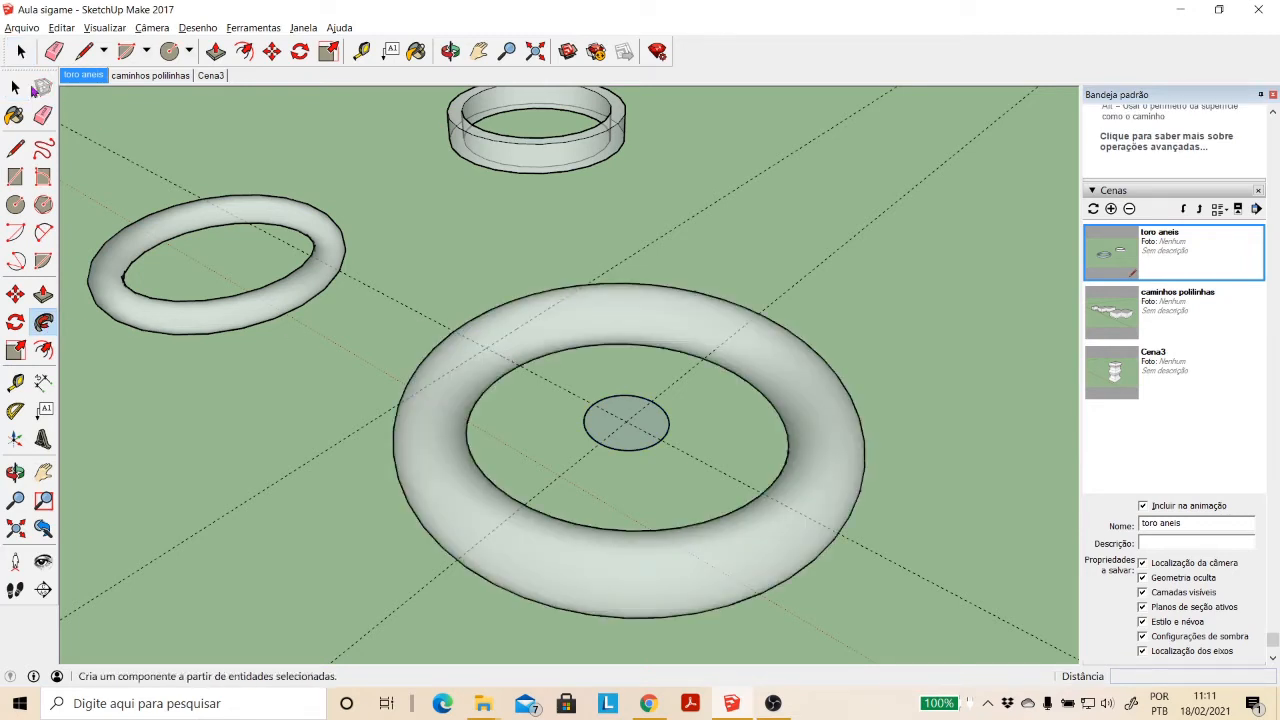
- Delete the leftover horizontal path circle, both face and edge, from the middle of the torus
key(space)
double_click(663, 425)
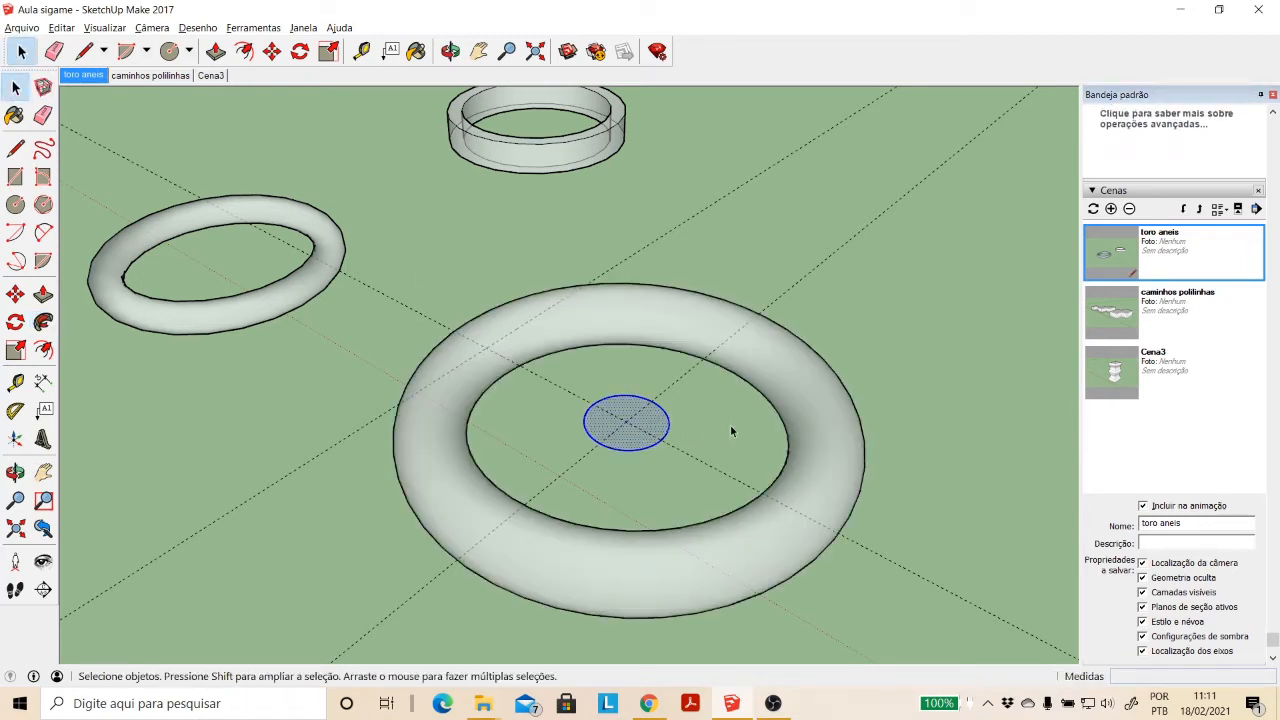
key(Delete)
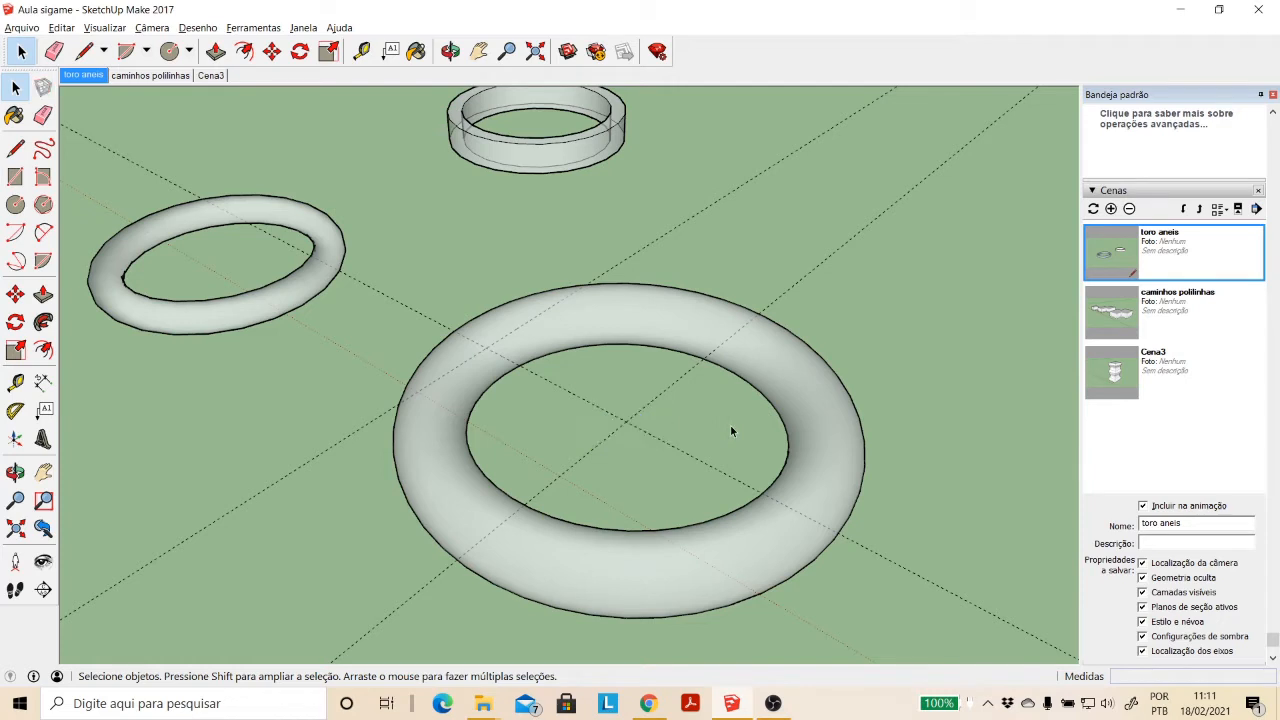
- Turn off the X-ray face style, then select the whole torus and clear the selection
click(140, 29)
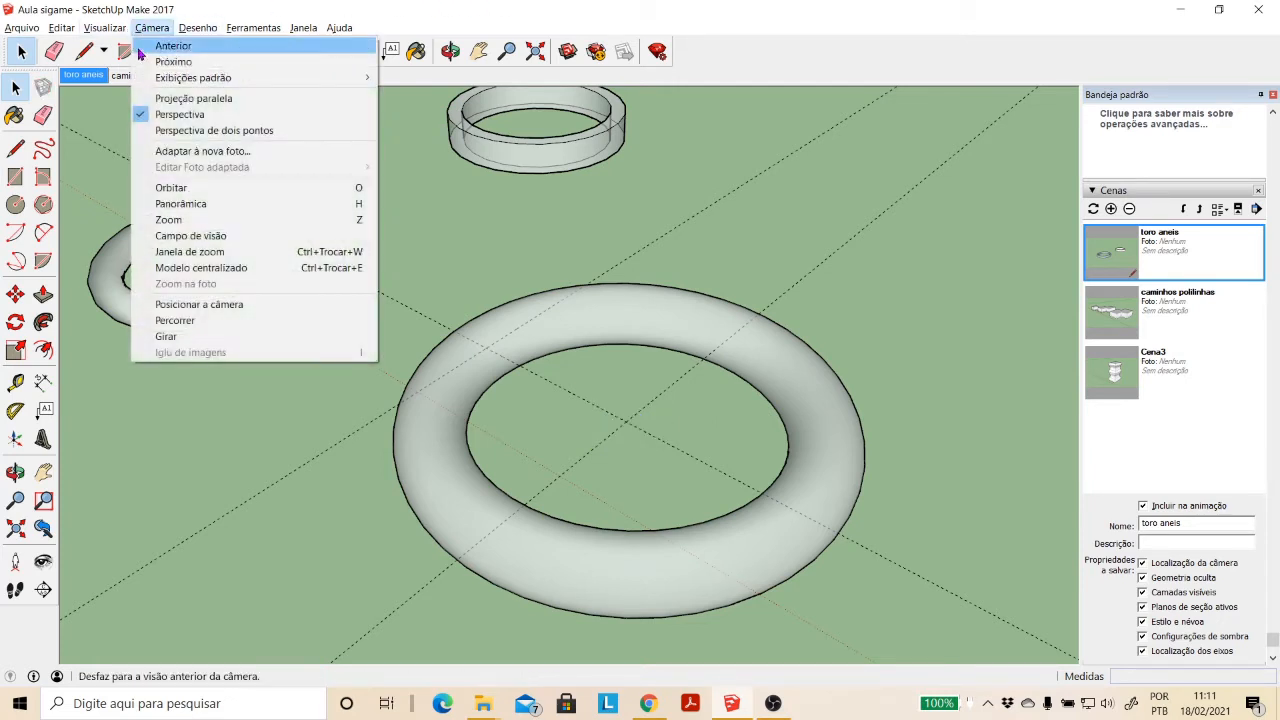
mouse_move(166, 222)
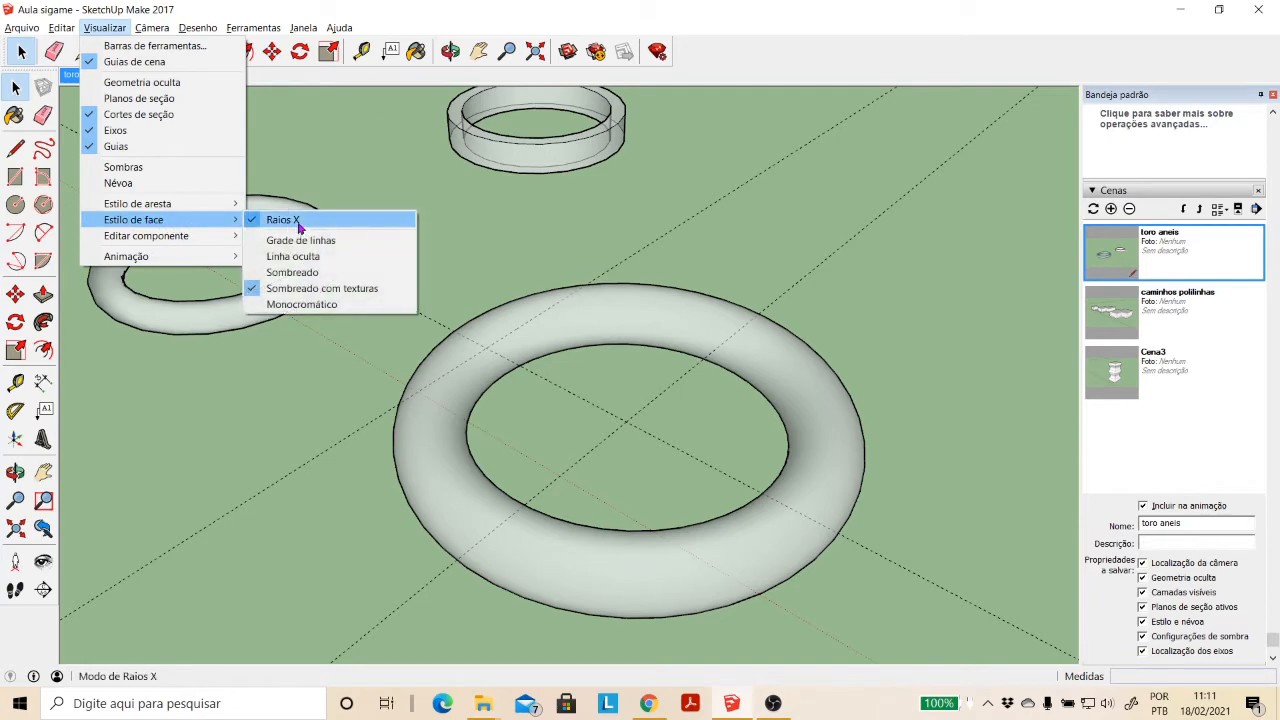
click(298, 226)
triple_click(771, 370)
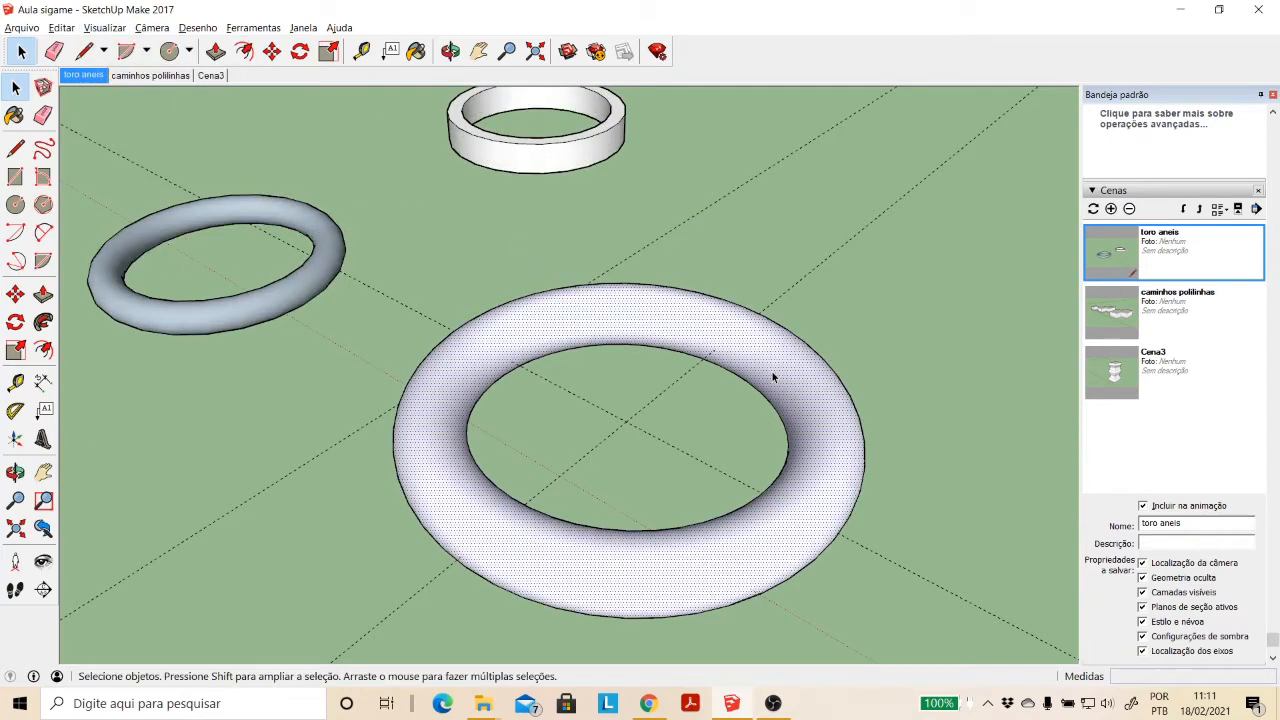
click(950, 458)
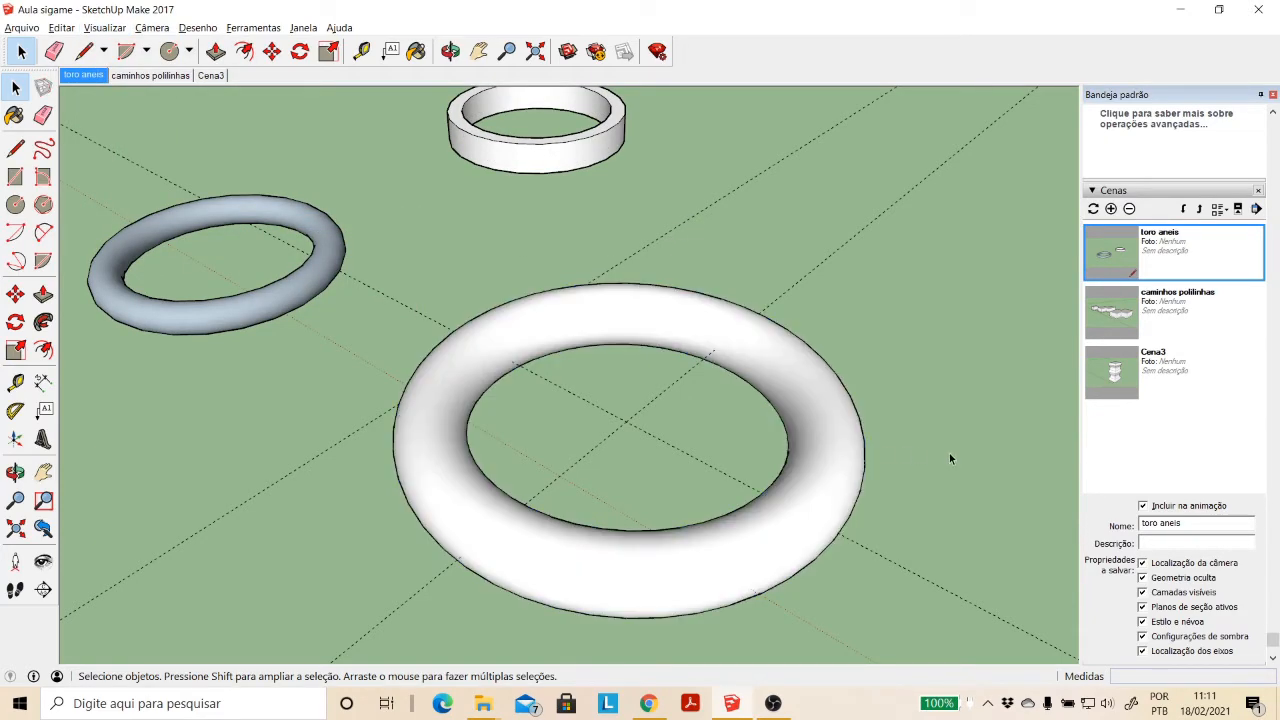
- Draw two concentric horizontal circles in the empty area beside the torus, the inner one about 11.38 m in radius
click(478, 56)
drag(580, 242, 434, 276)
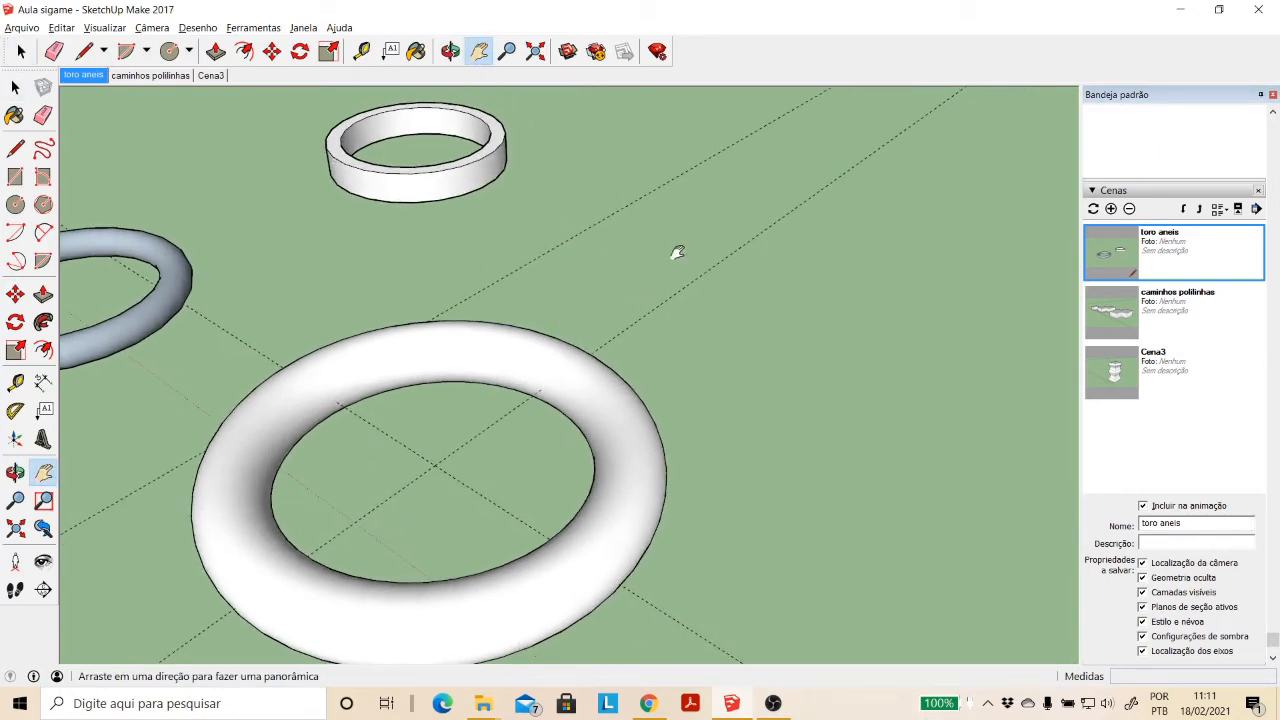
drag(693, 268, 691, 280)
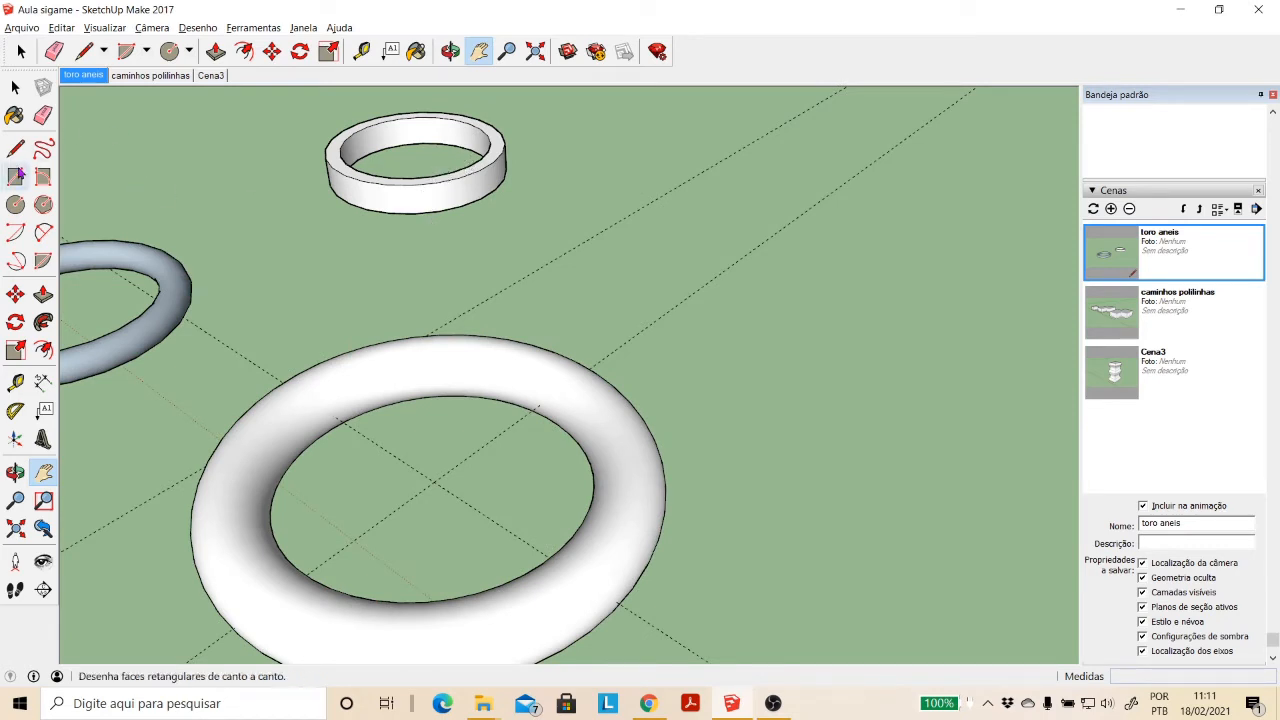
click(15, 204)
click(889, 396)
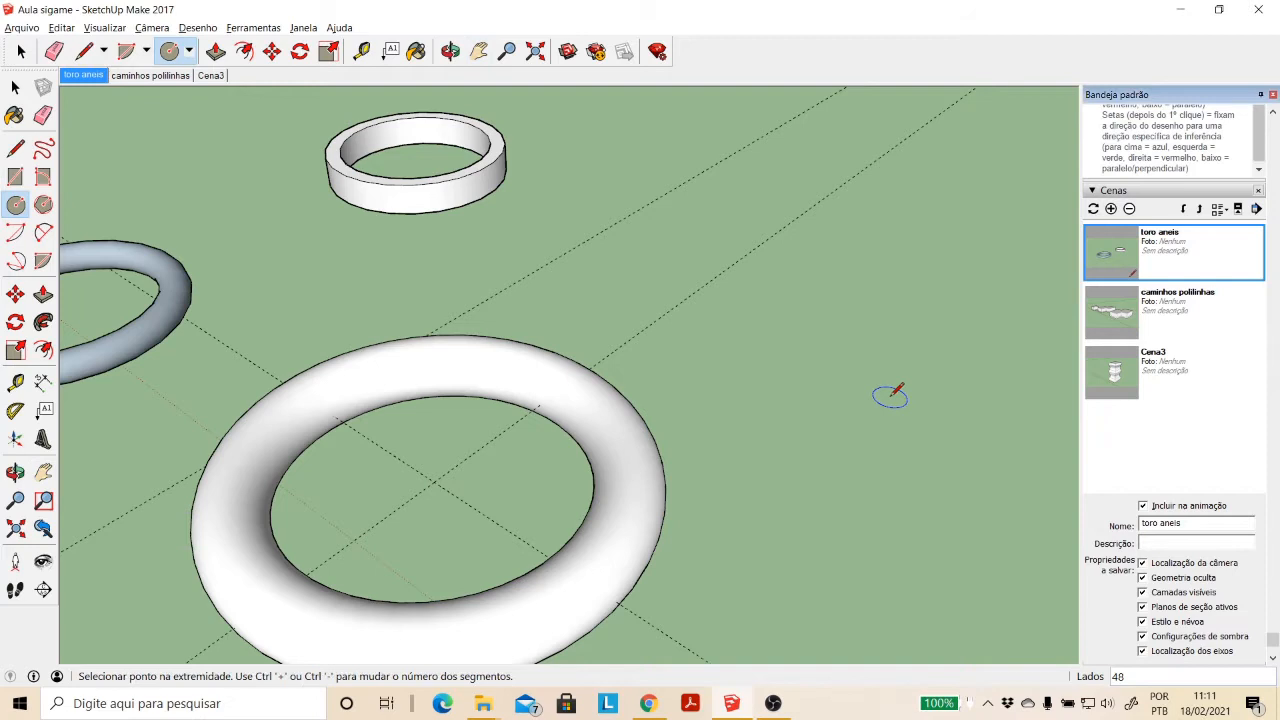
click(828, 332)
click(889, 396)
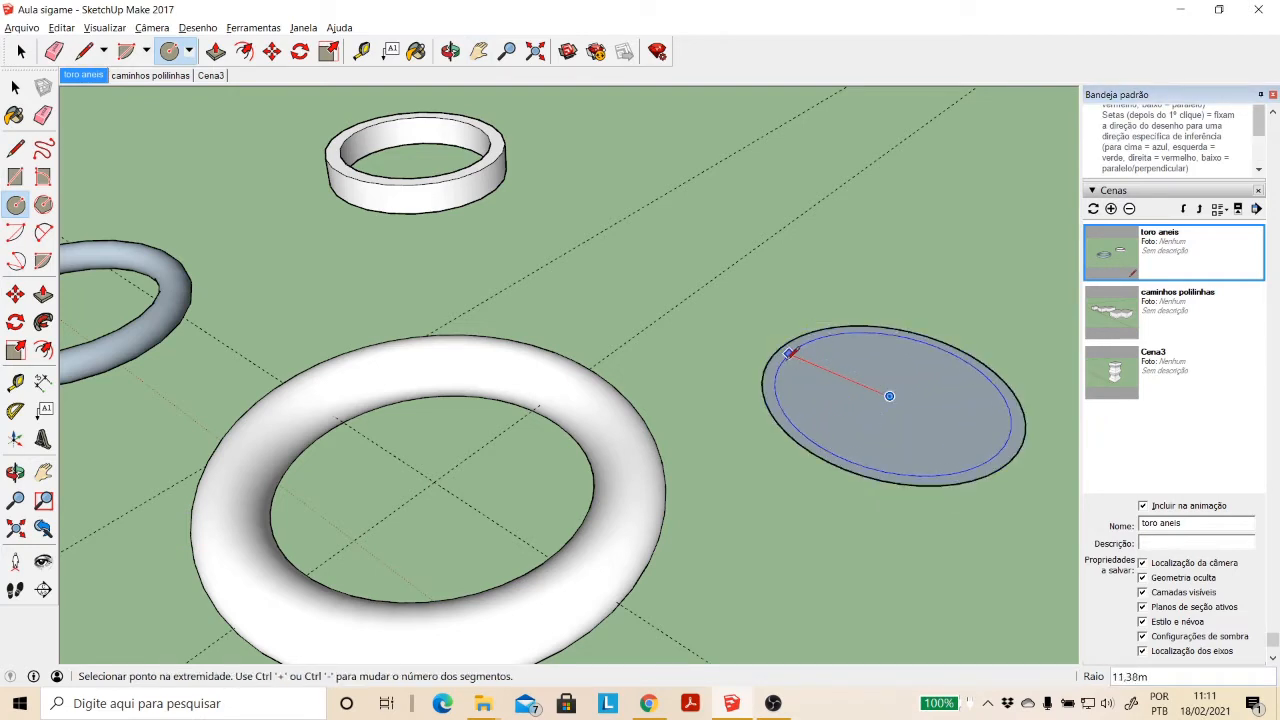
click(791, 352)
- Delete the inner circle's face and pull the remaining ring-shaped face up about 8.65 m
click(16, 89)
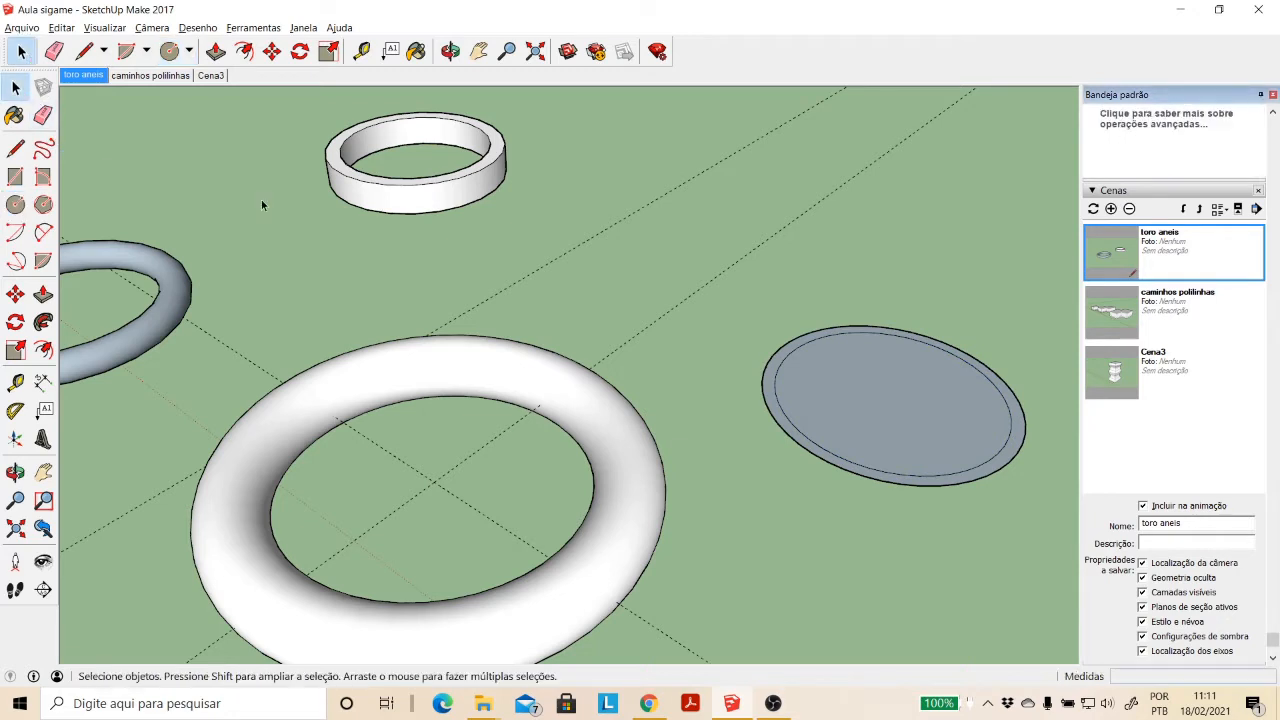
click(837, 411)
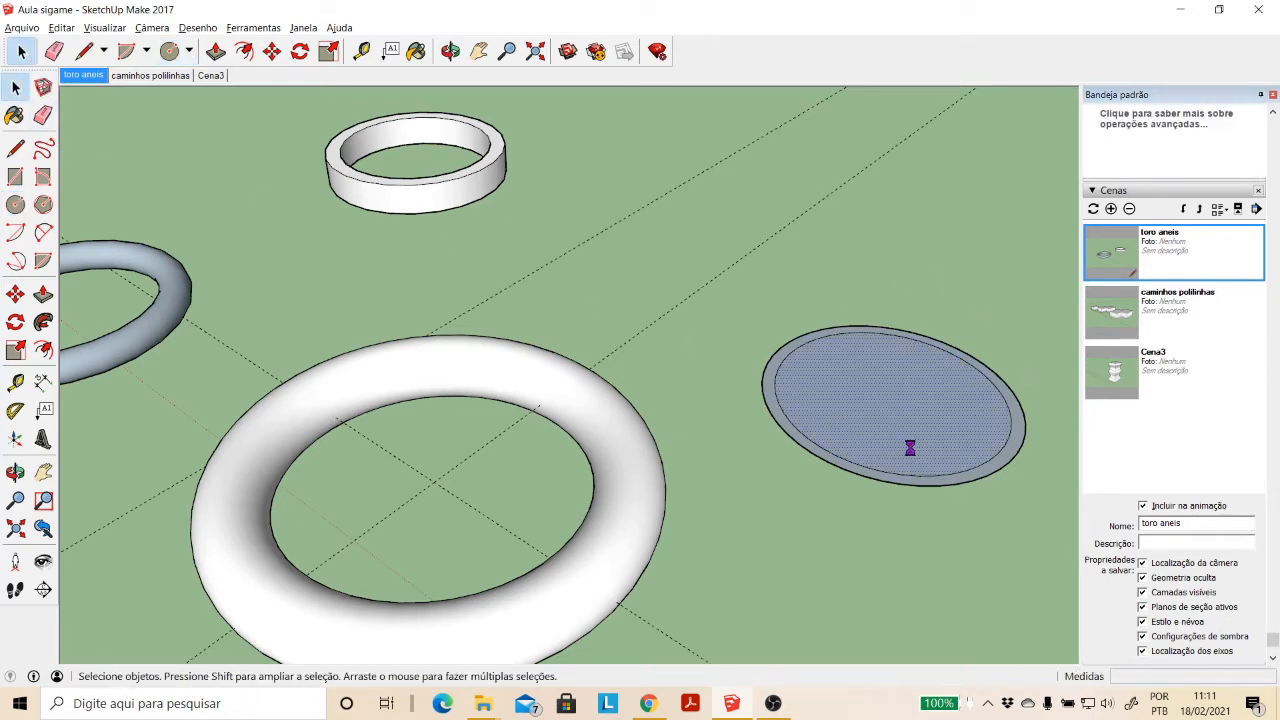
key(Delete)
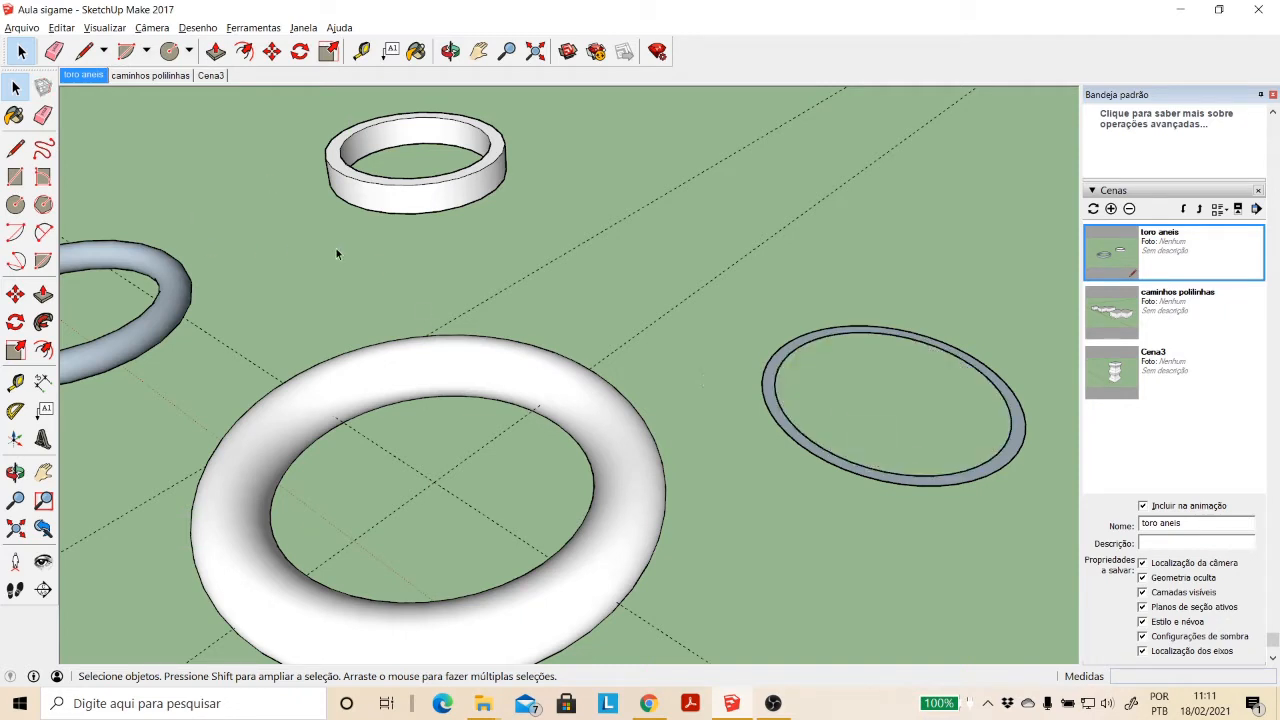
click(43, 294)
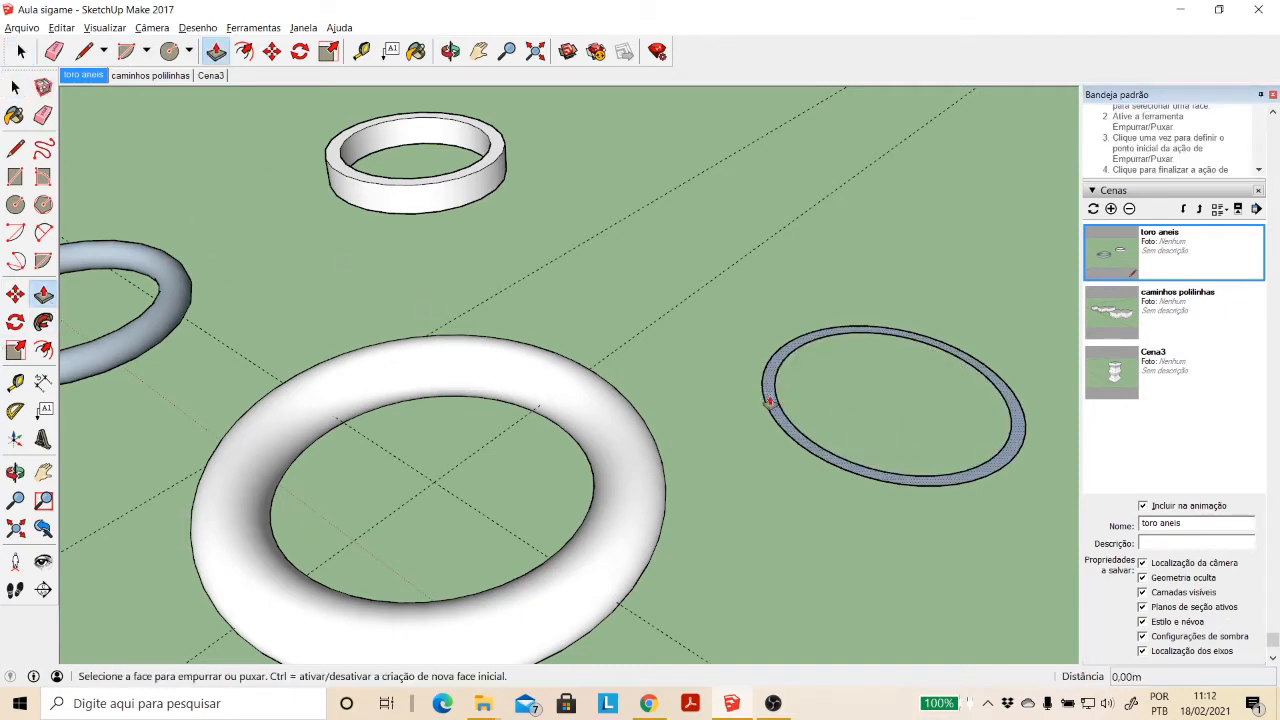
drag(769, 402, 773, 328)
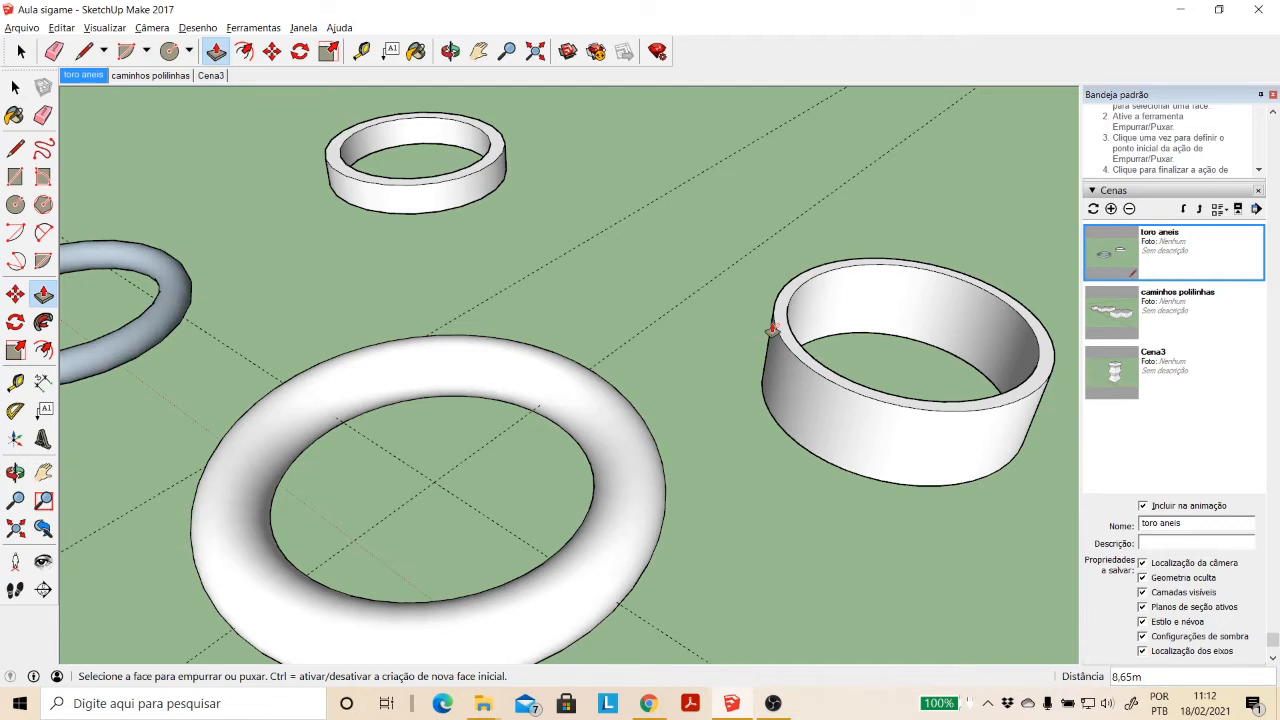
- Undo the extruded ring, its circles, the torus and its horizontal path circle, keeping only the small vertical circle
key(ctrl+z)
key(ctrl+z)
key(ctrl+z)
key(ctrl+z)
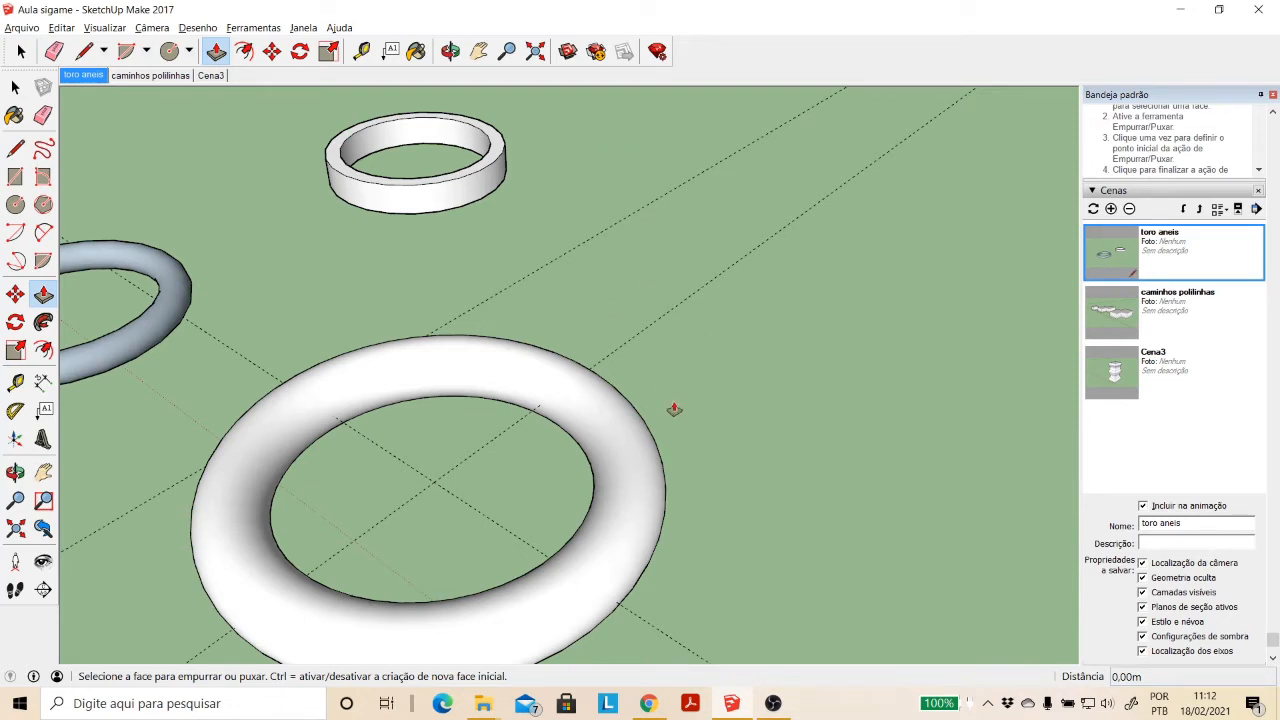
key(ctrl+z)
key(ctrl+z)
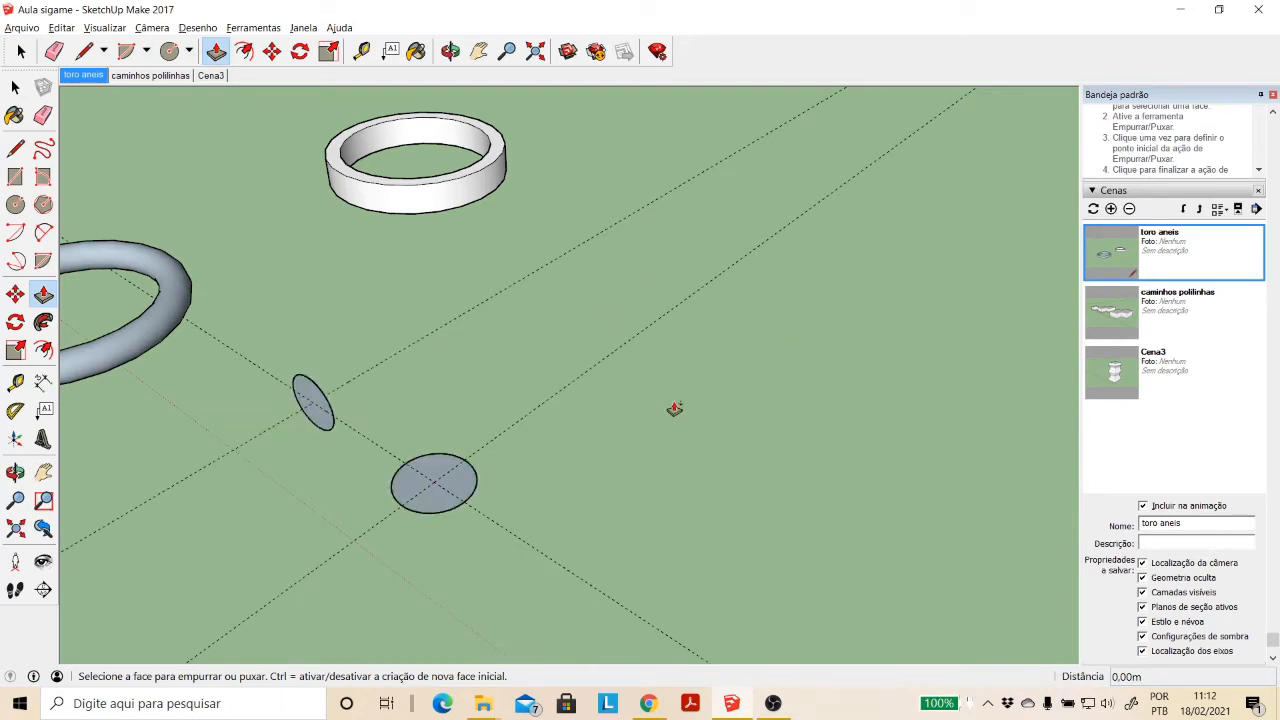
key(ctrl+z)
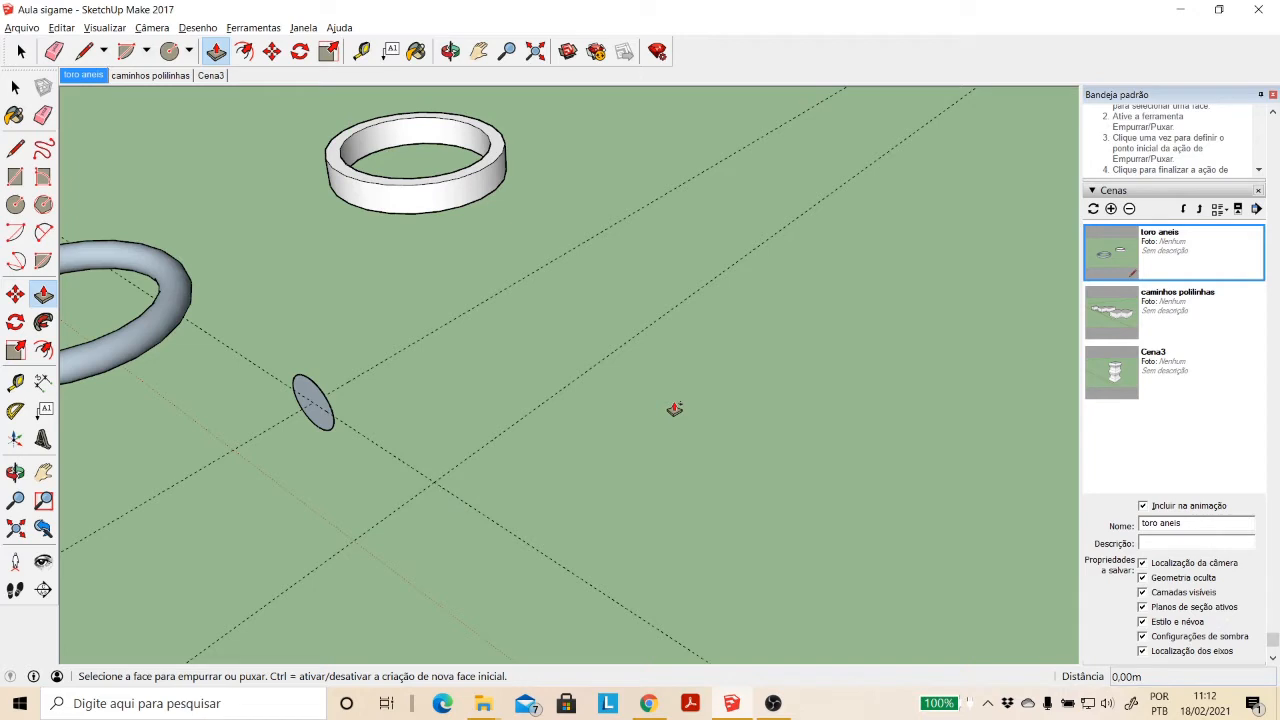
key(ctrl+z)
key(ctrl+y)
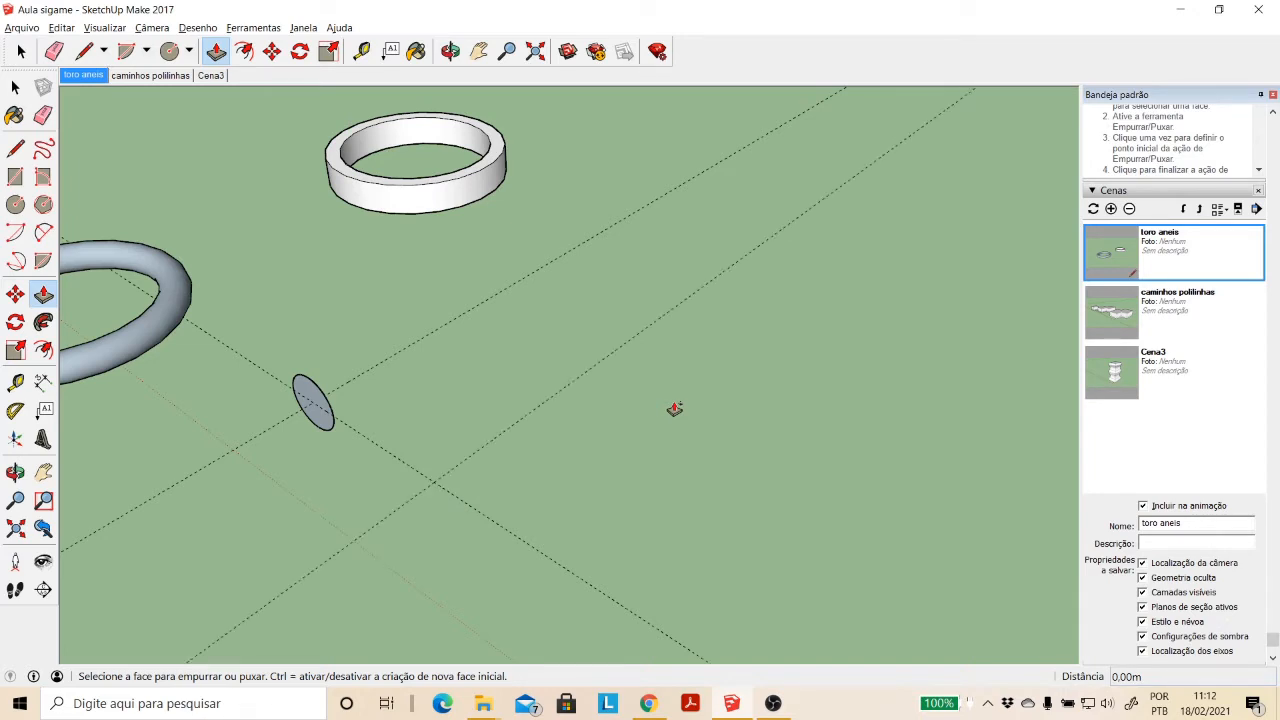
- Delete the small vertical circle, both face and edge
click(15, 87)
click(322, 424)
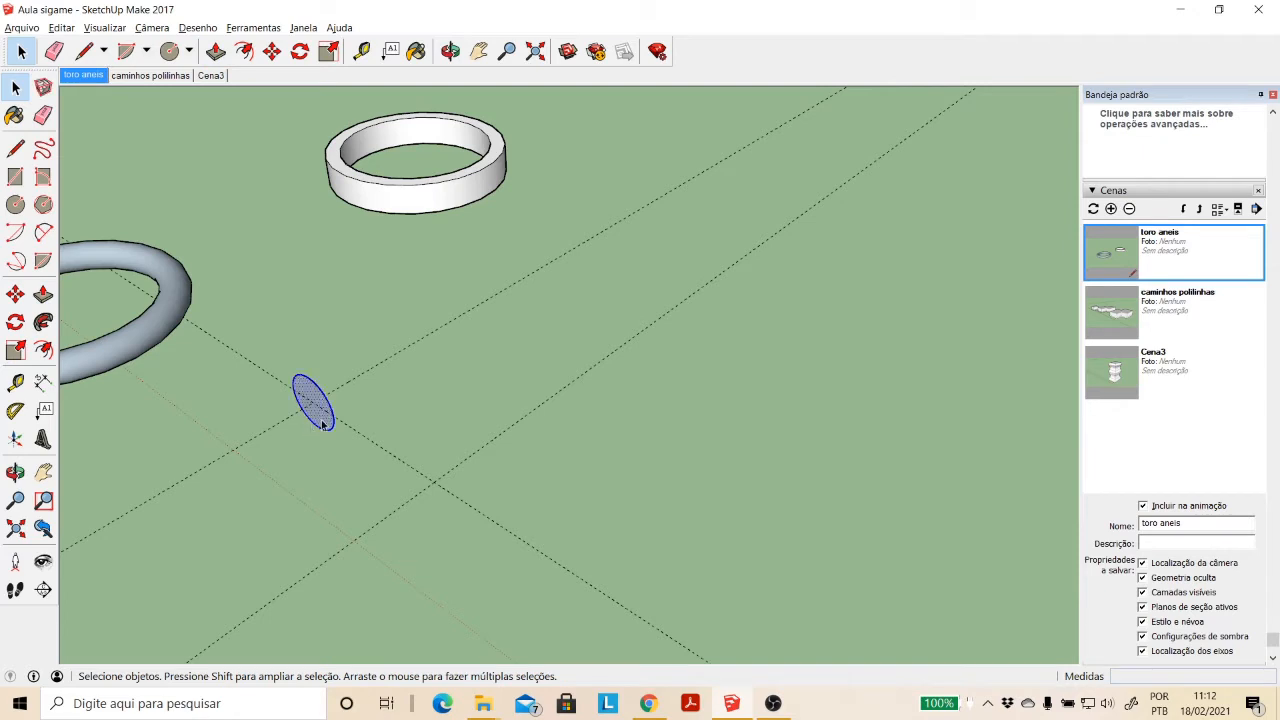
key(Delete)
- Draw a vertical rectangle of about 2.99 by 4.83 m, starting at the guide intersection where the small vertical circle stood
click(450, 51)
drag(445, 340, 517, 294)
click(15, 176)
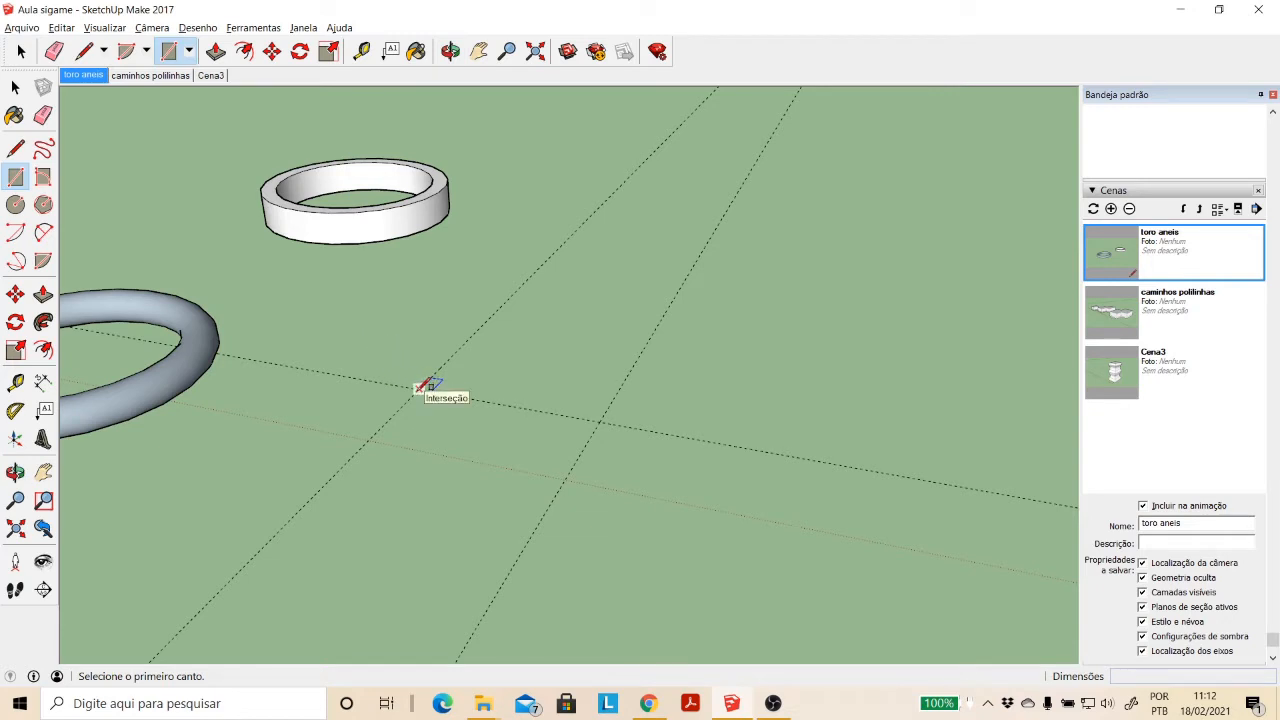
key(Right)
key(Left)
click(419, 387)
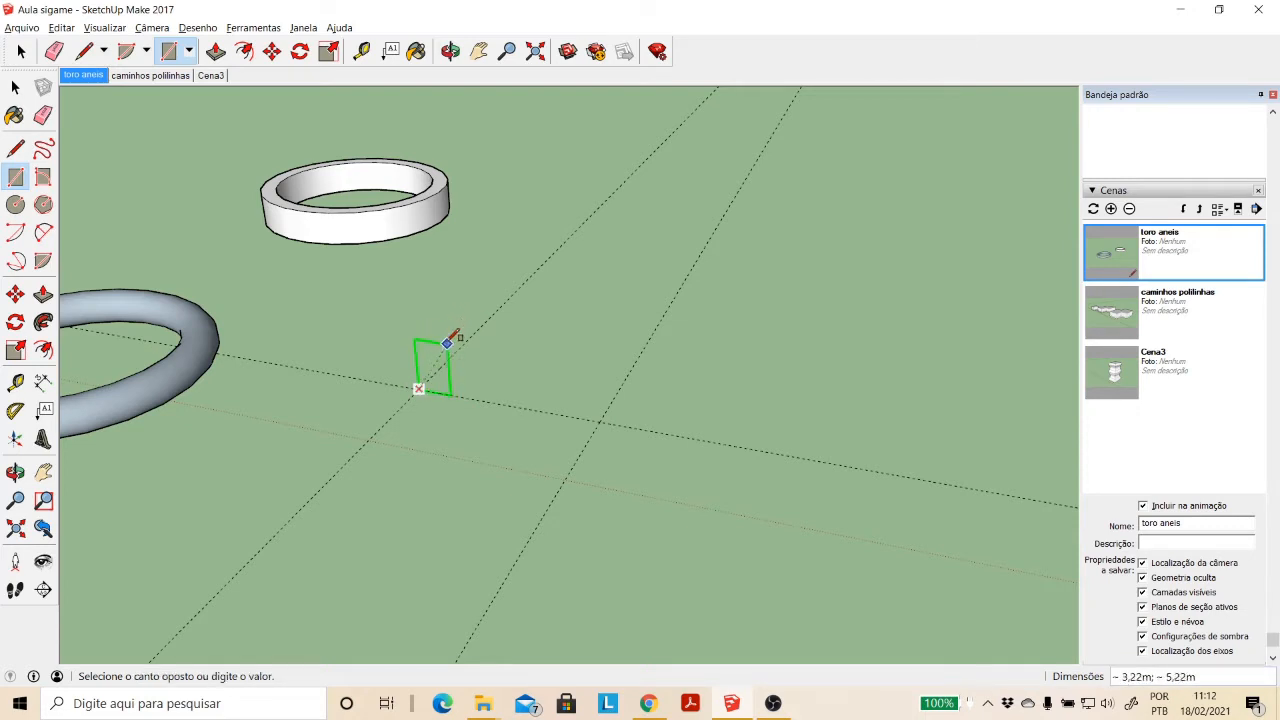
click(447, 347)
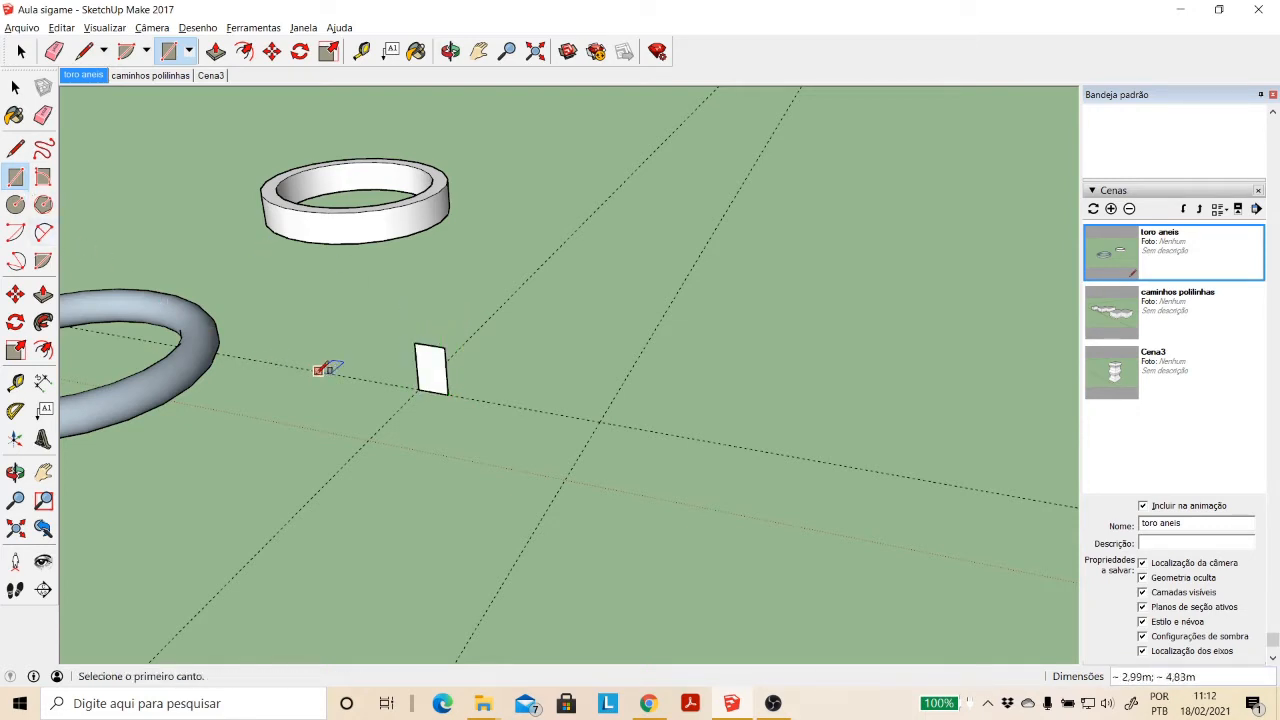
- Draw a horizontal circle of about 16.02 m radius from the central guide intersection to the middle of the rectangle's base
click(16, 205)
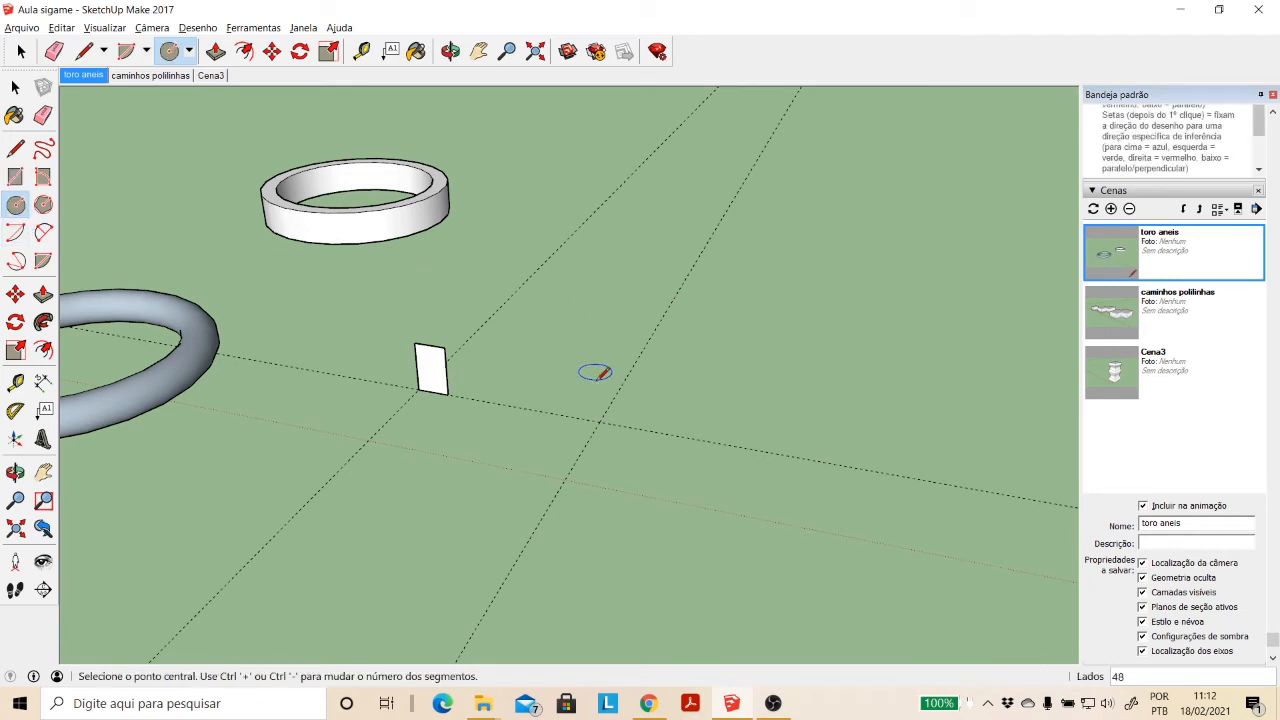
click(599, 421)
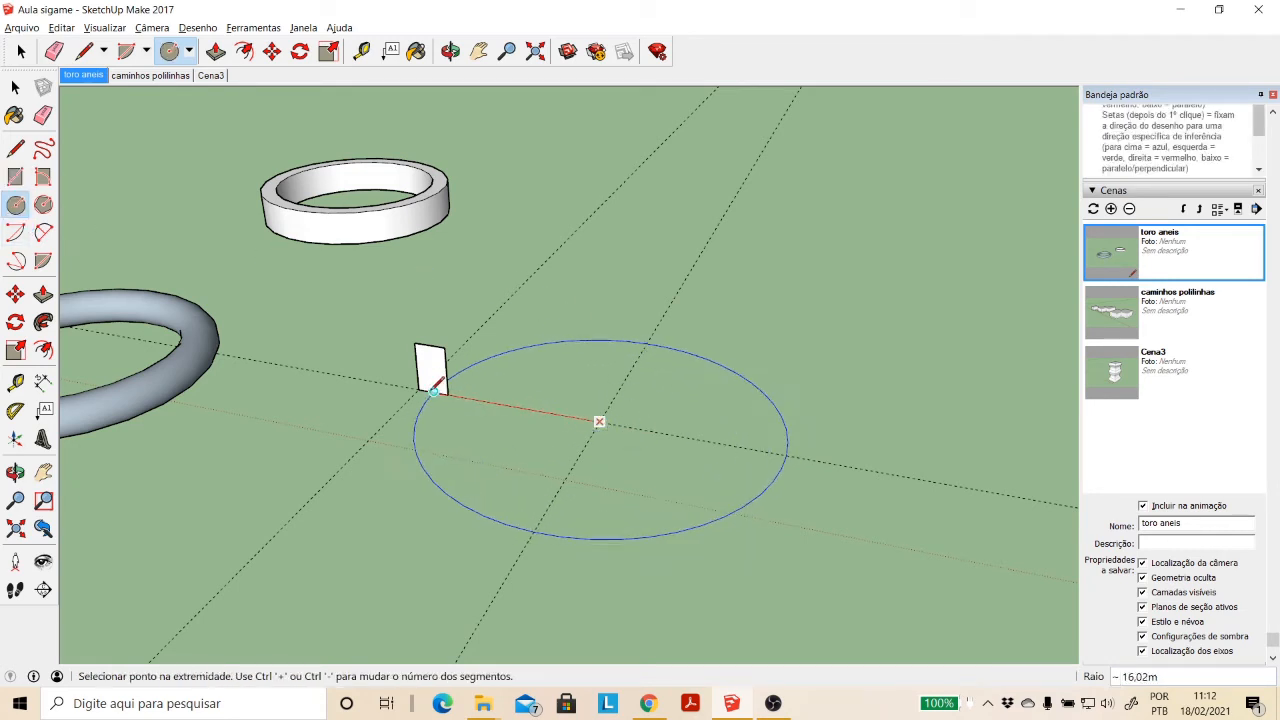
click(432, 391)
- Try rotating the rectangle and the large circle about the circle's centre, then cancel and undo the large circle
click(18, 91)
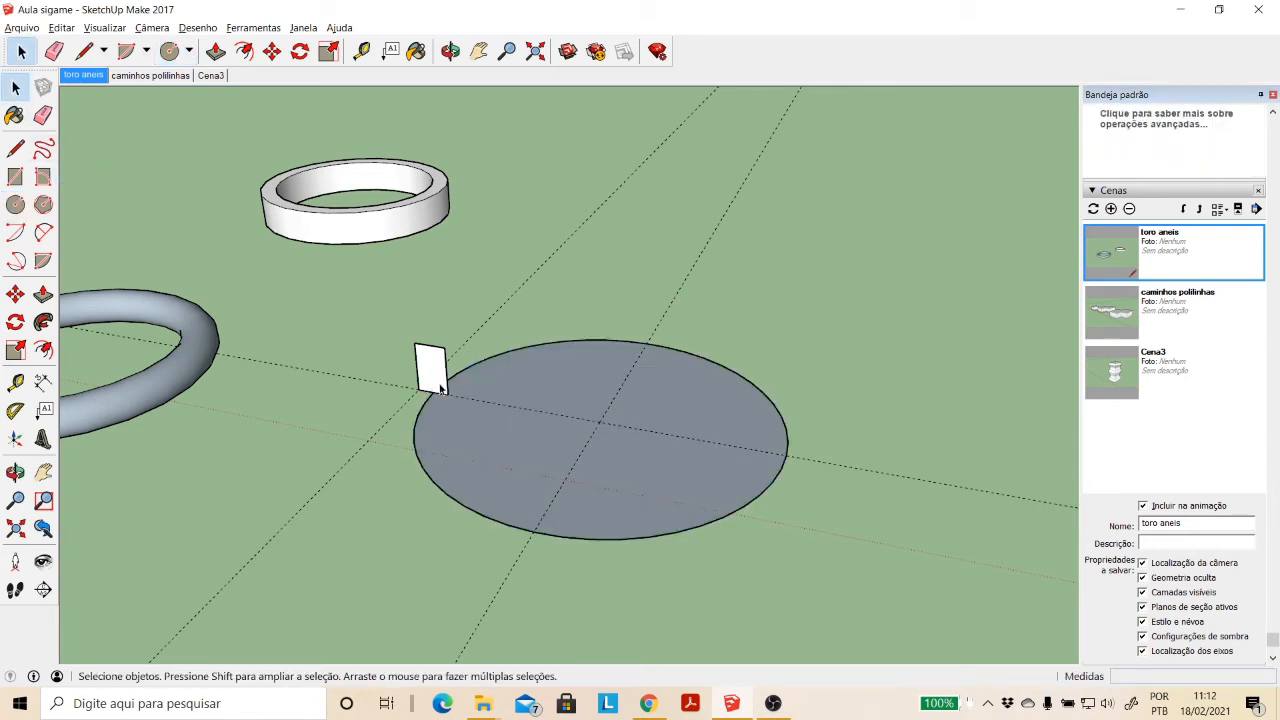
triple_click(435, 379)
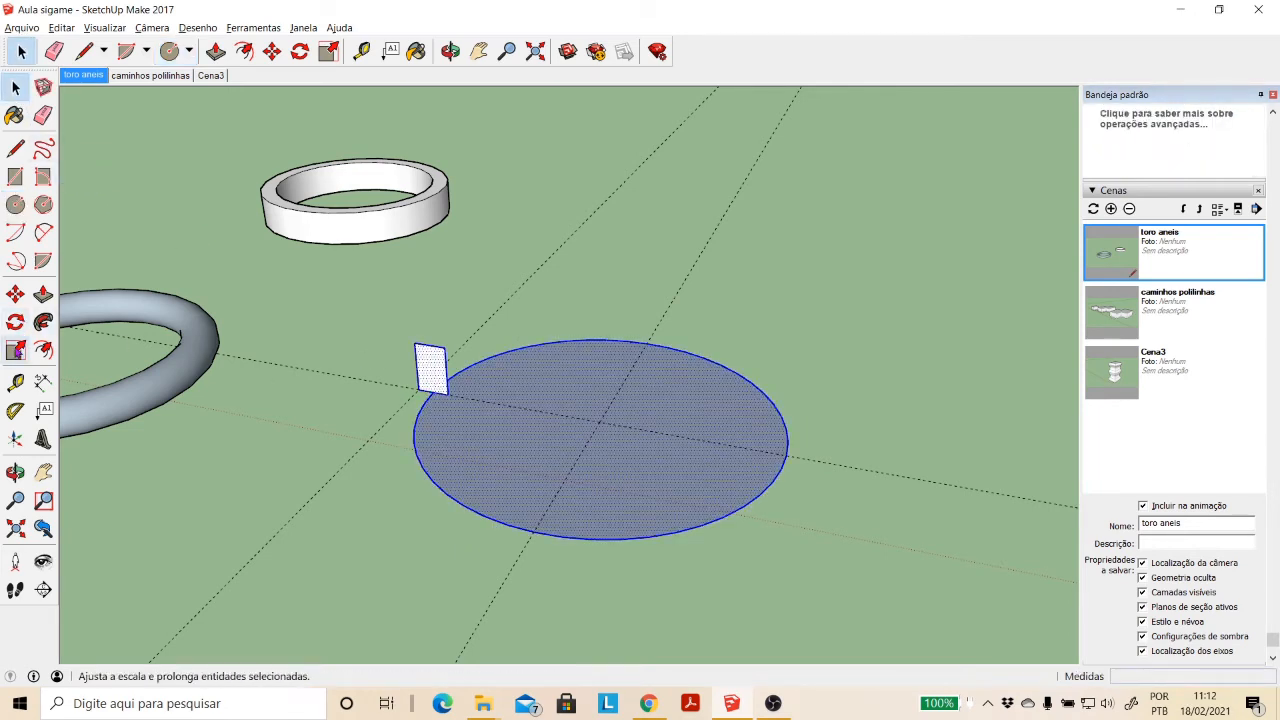
click(16, 321)
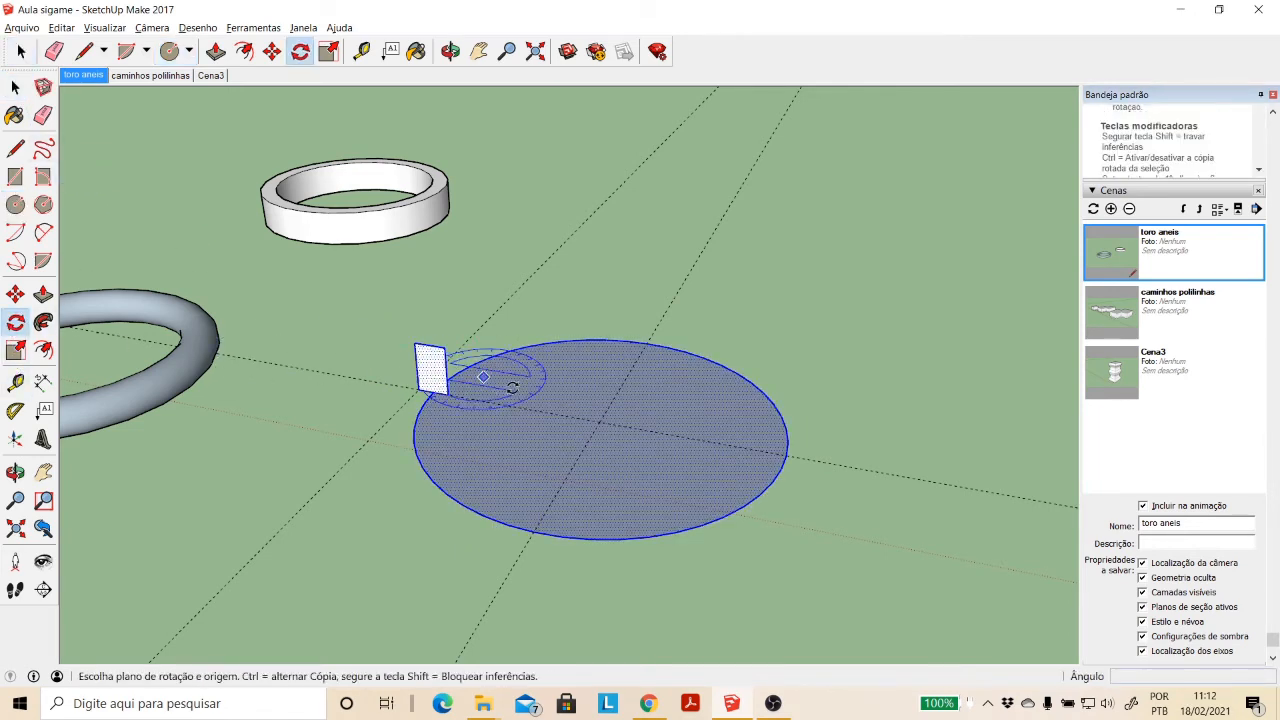
click(599, 420)
click(454, 396)
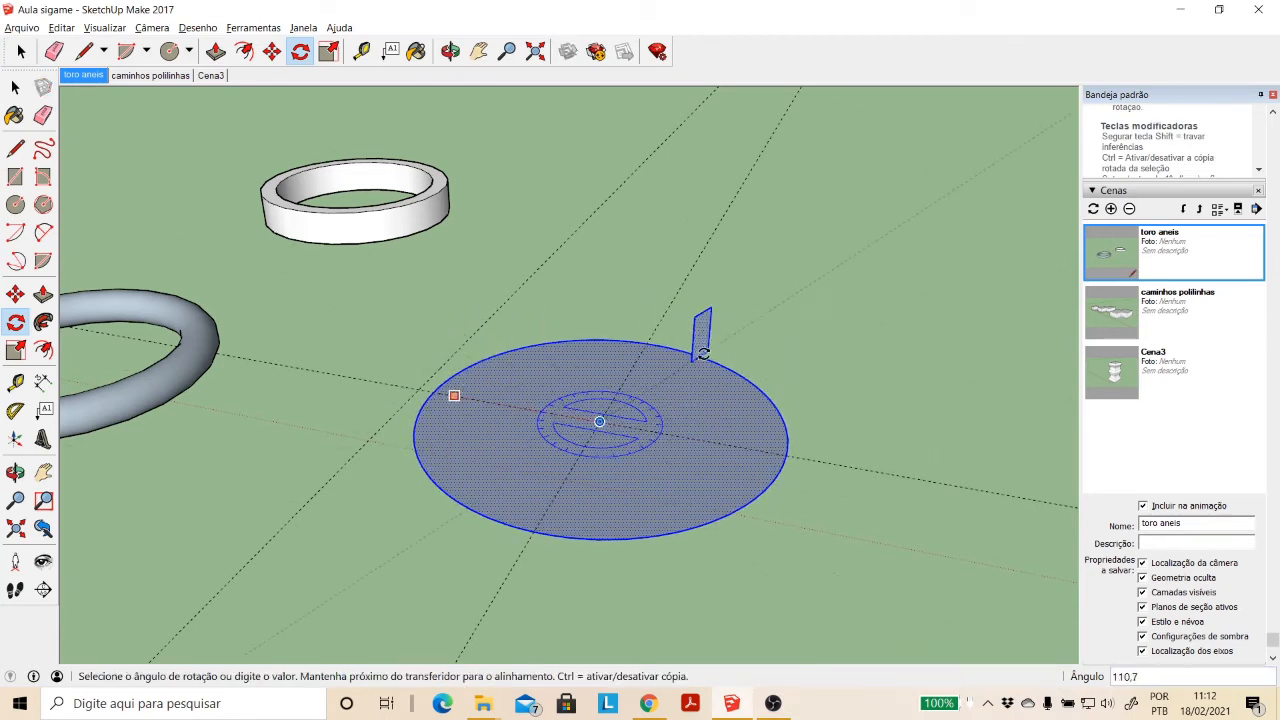
key(Escape)
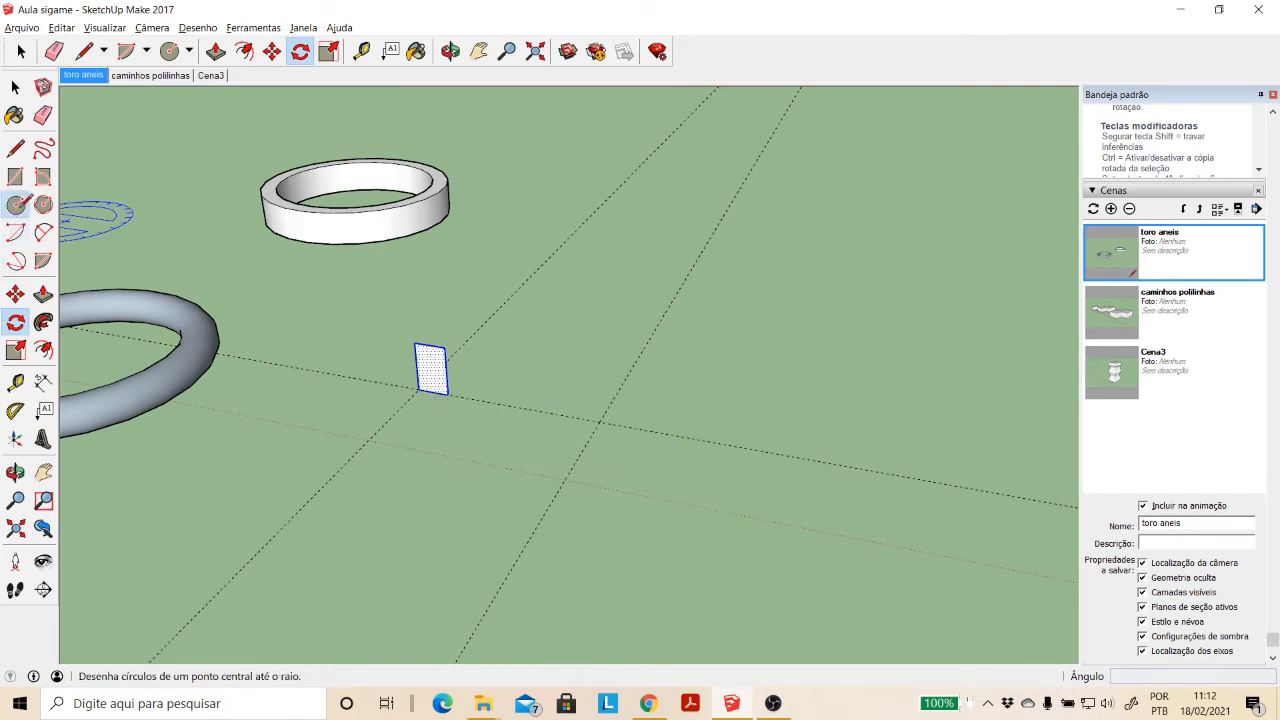
- Draw a horizontal circle of about 4.22 m radius centred on the central guide intersection
click(15, 204)
click(600, 422)
click(556, 412)
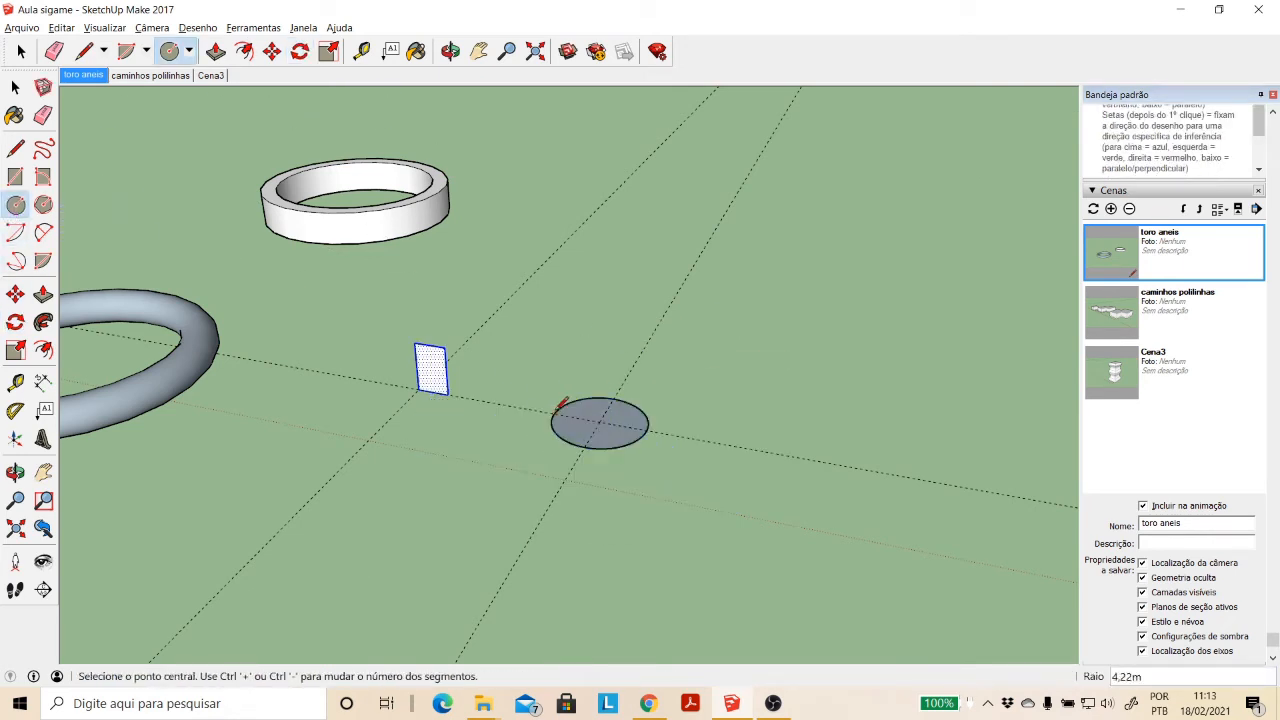
- Sweep the vertical rectangle along the 4.22 m circle's edge with Follow Me to form a rectangular-section ring
click(15, 87)
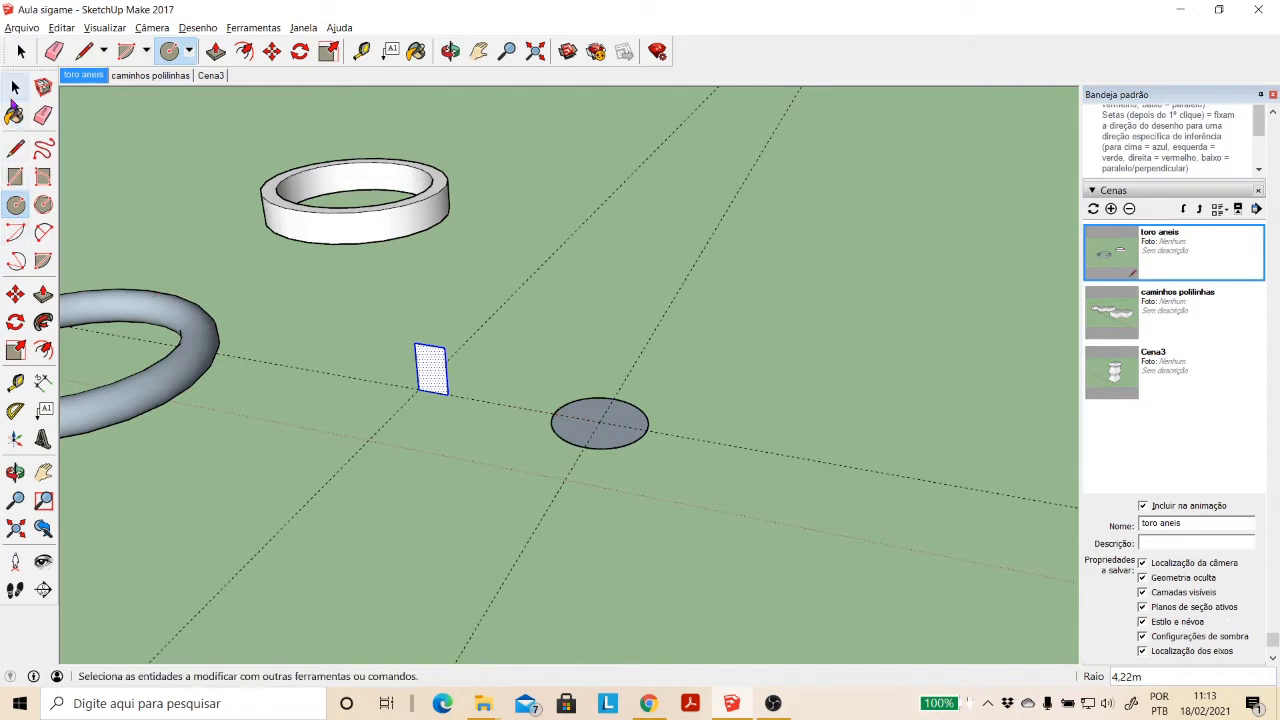
click(575, 446)
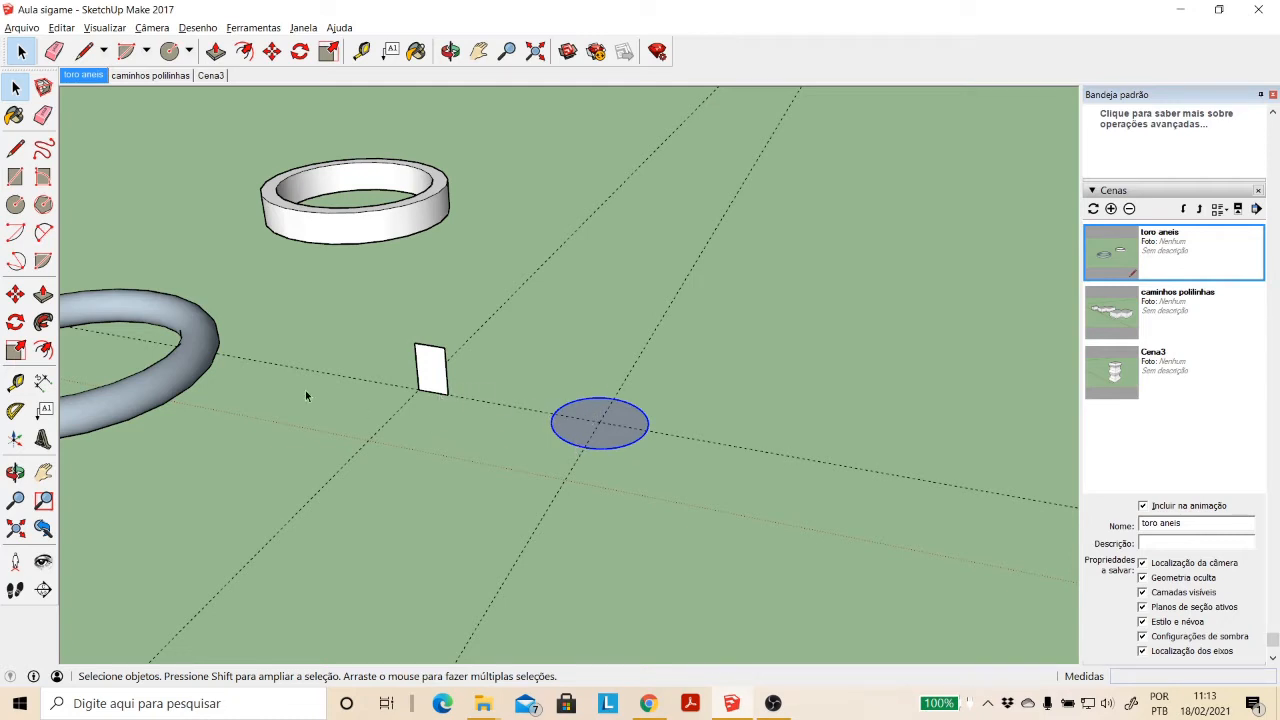
click(43, 321)
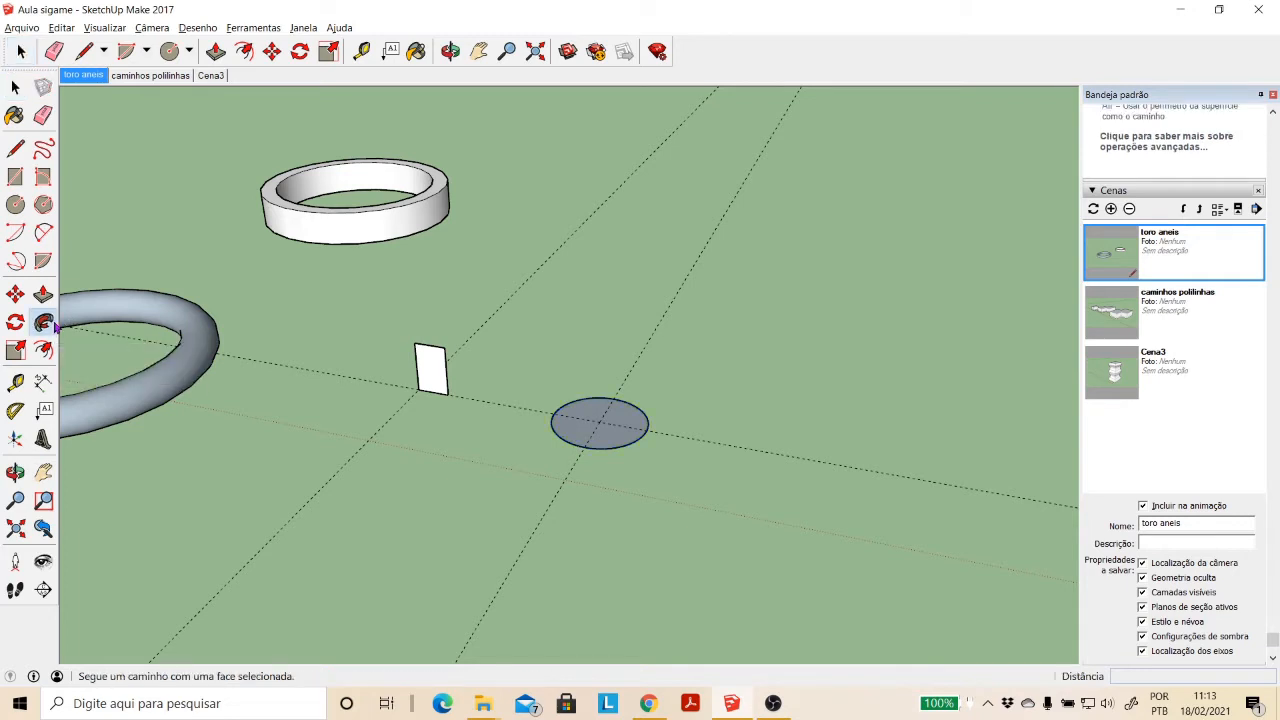
click(430, 370)
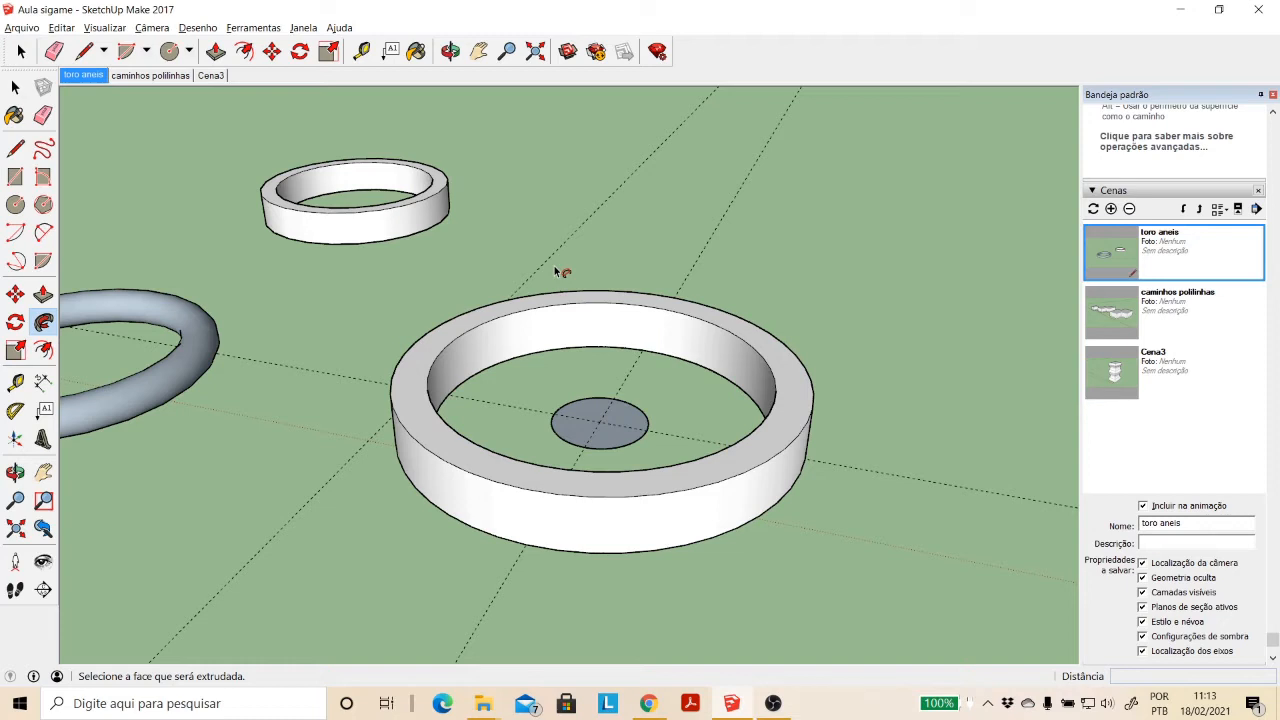
click(12, 84)
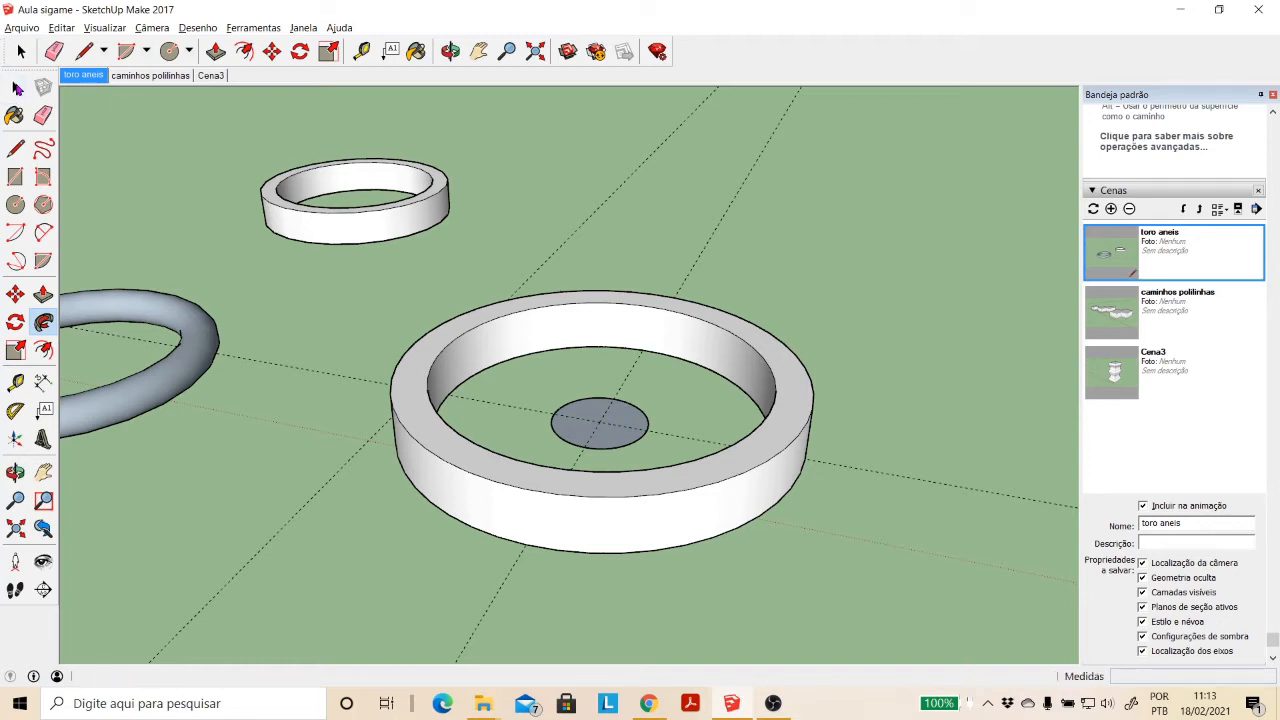
scroll(588, 302, down, 2)
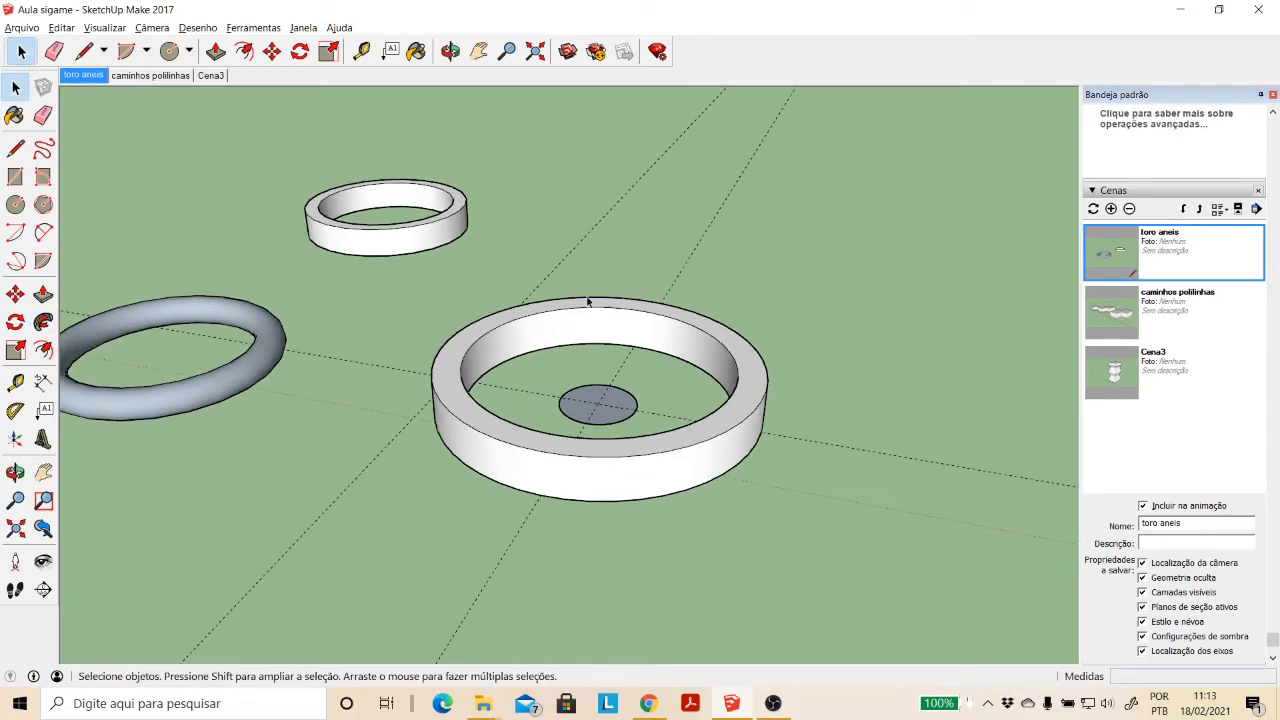
click(478, 51)
drag(390, 305, 548, 287)
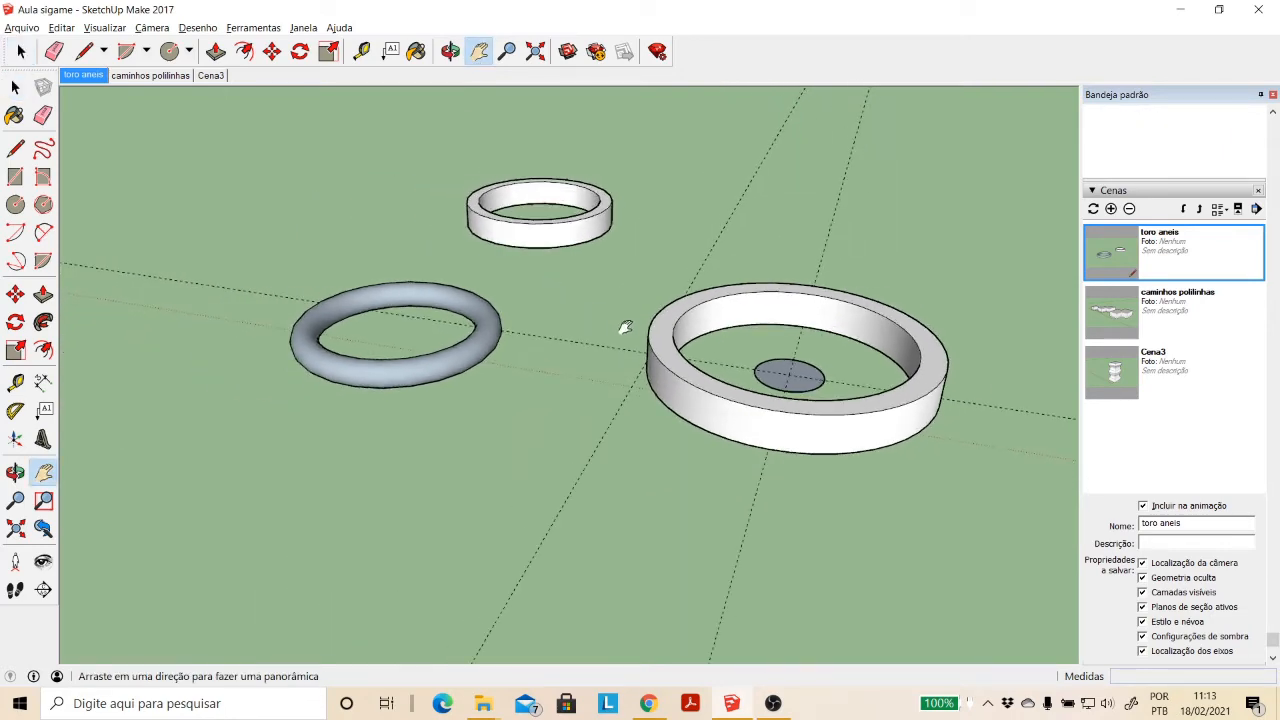
scroll(626, 328, up, 1)
drag(714, 365, 502, 374)
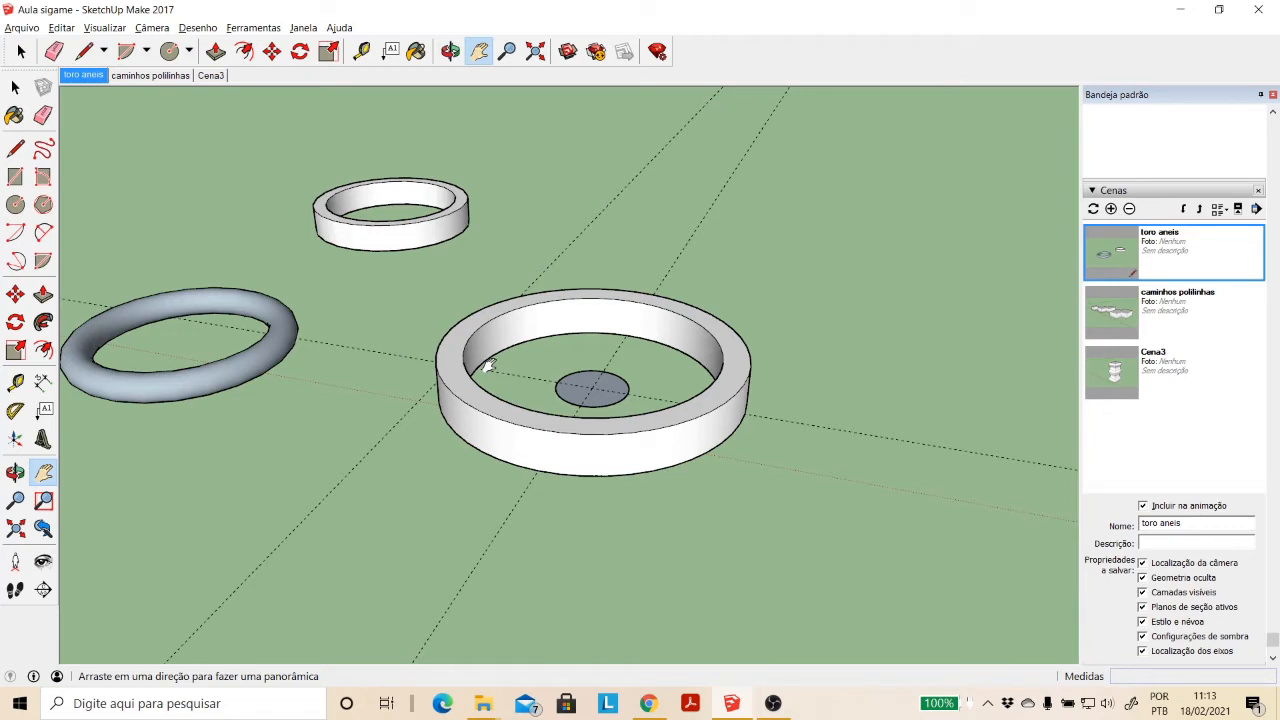
click(253, 27)
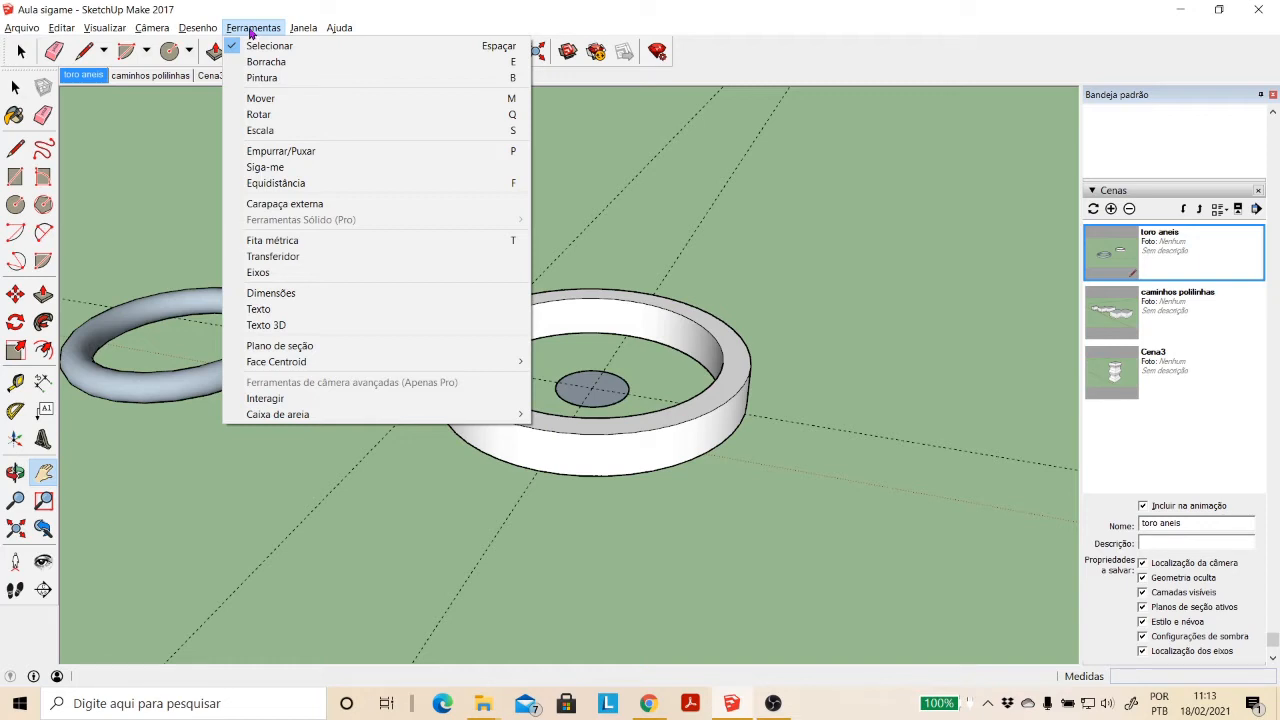
click(284, 346)
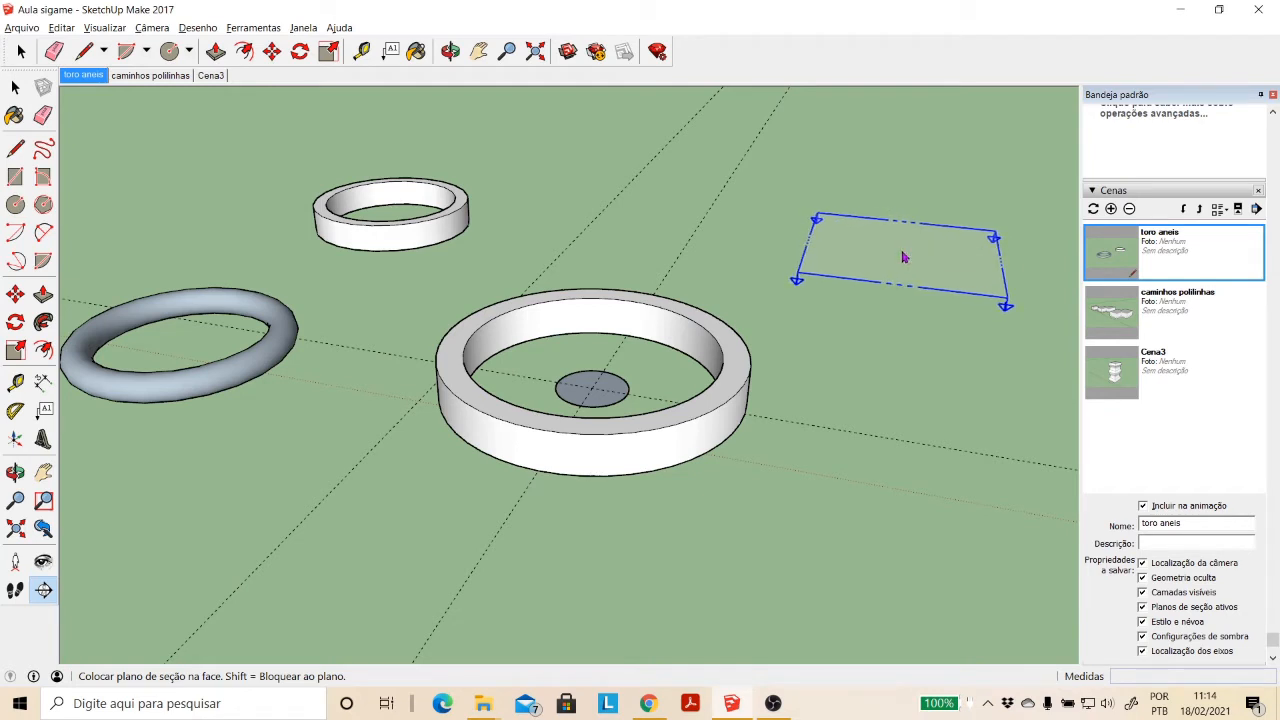
click(15, 87)
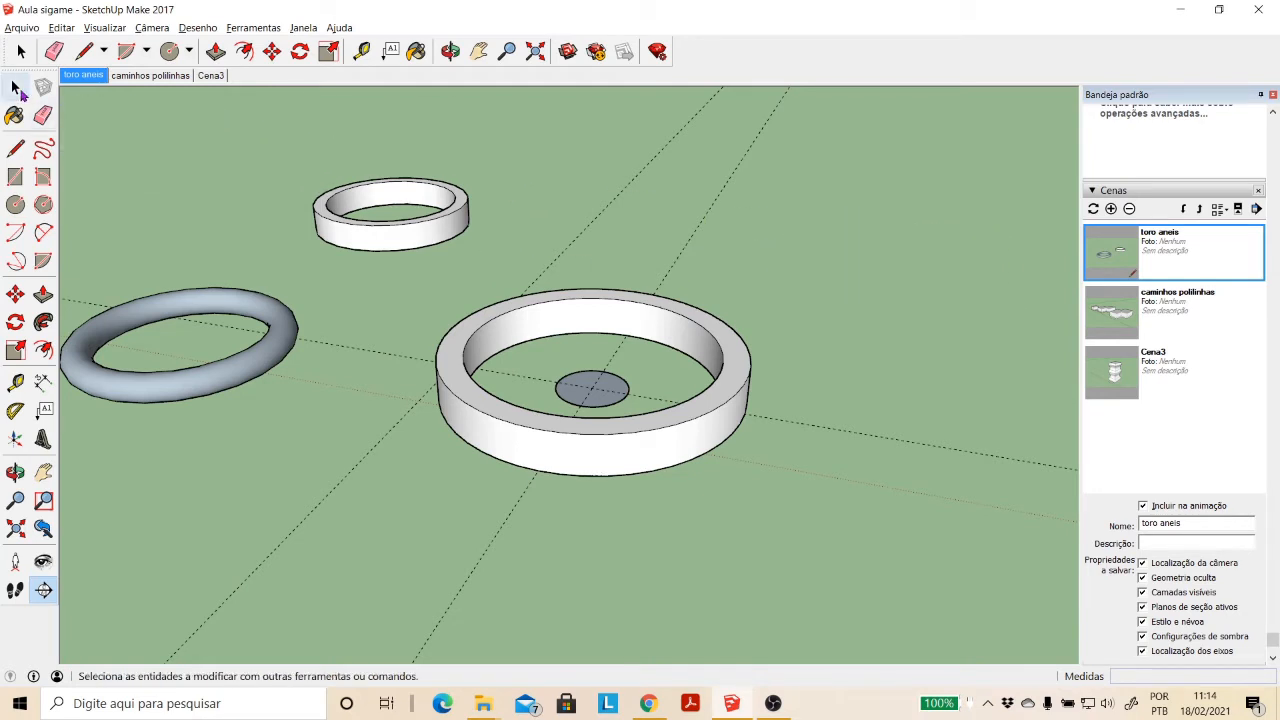
- Draw a ground rectangle of about 22.59 by 24.82 m beyond the rings and pull it up about 12.25 m into a box
click(15, 176)
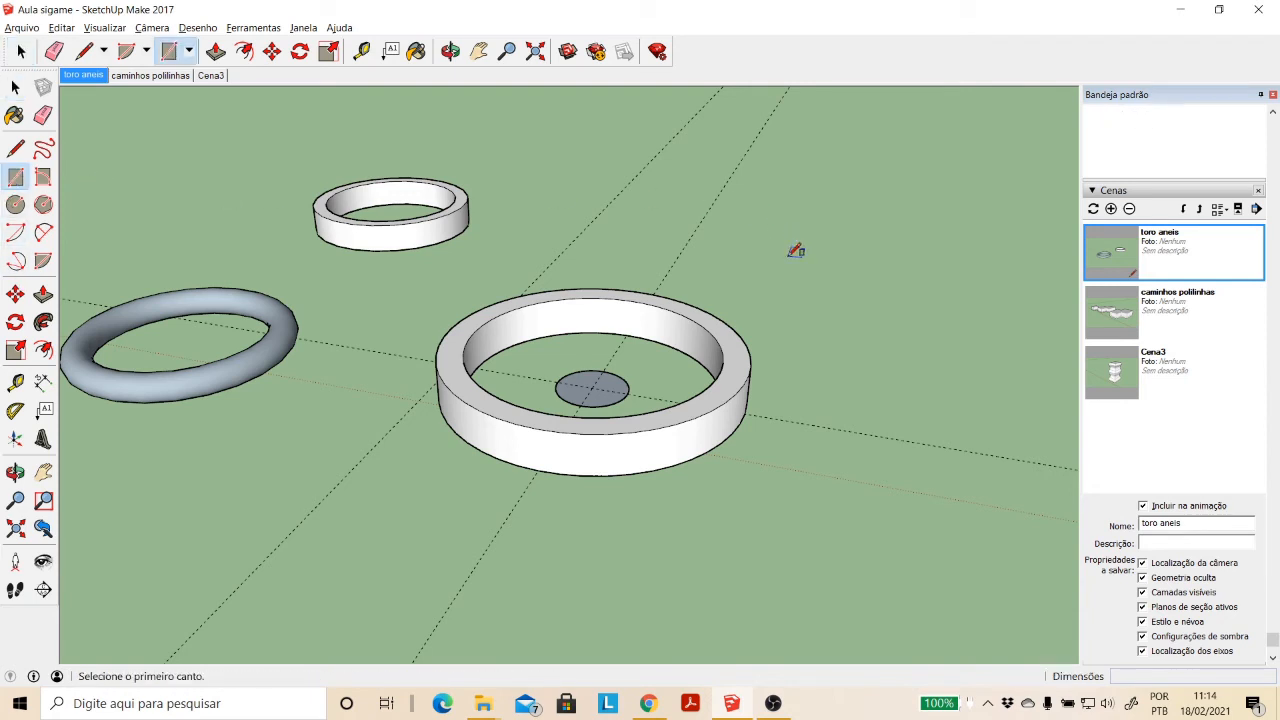
click(788, 256)
click(941, 219)
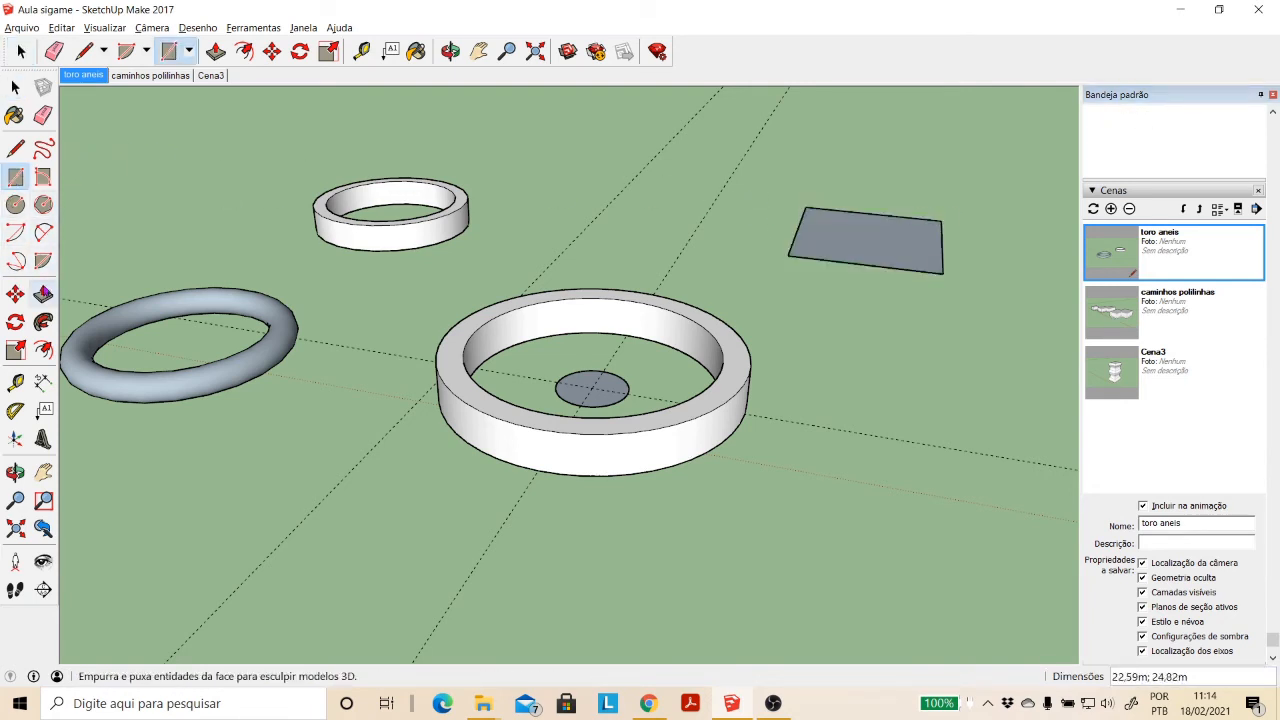
click(43, 293)
click(845, 253)
click(850, 166)
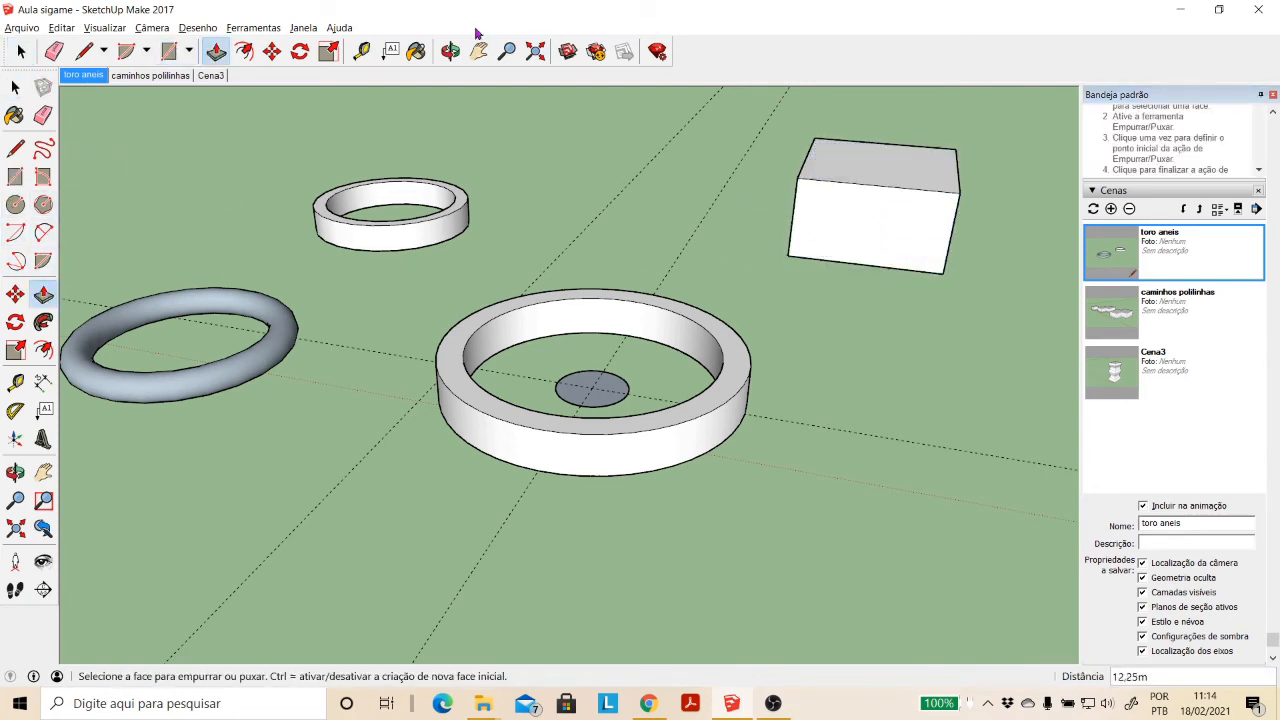
- Place a section plane on the box's front vertical face
click(451, 52)
drag(780, 265, 650, 230)
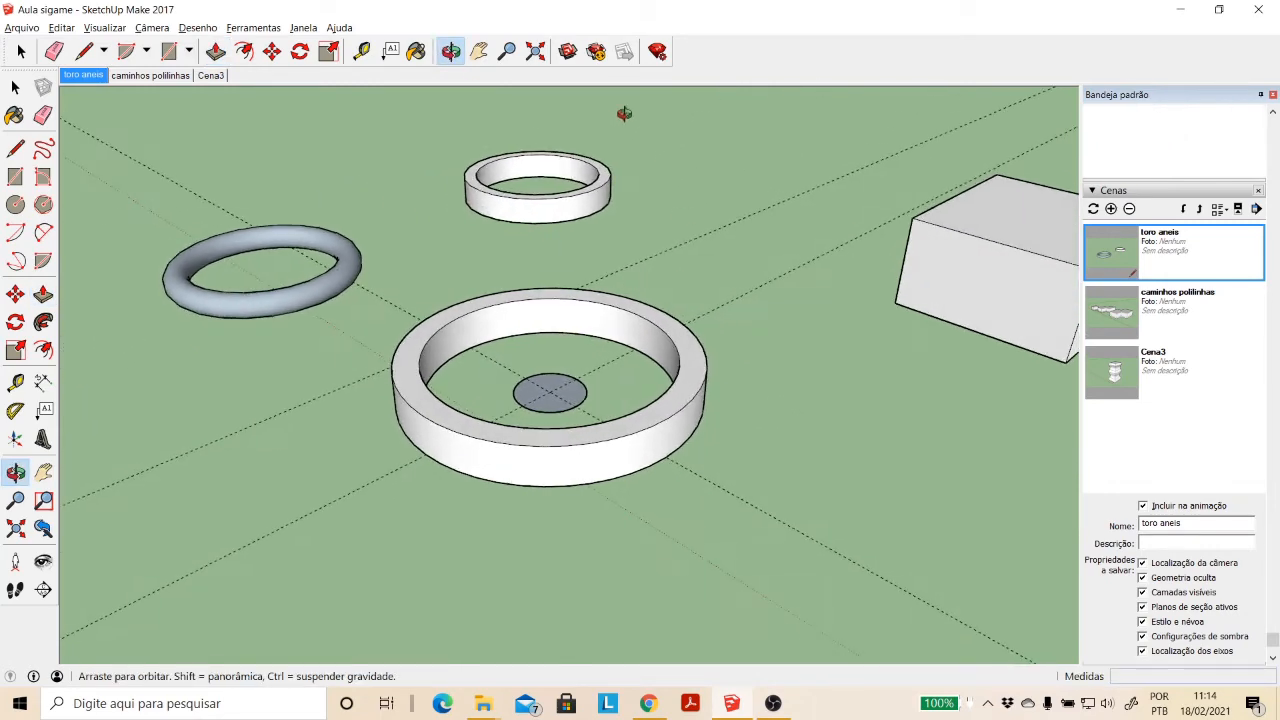
click(479, 51)
drag(752, 252, 494, 301)
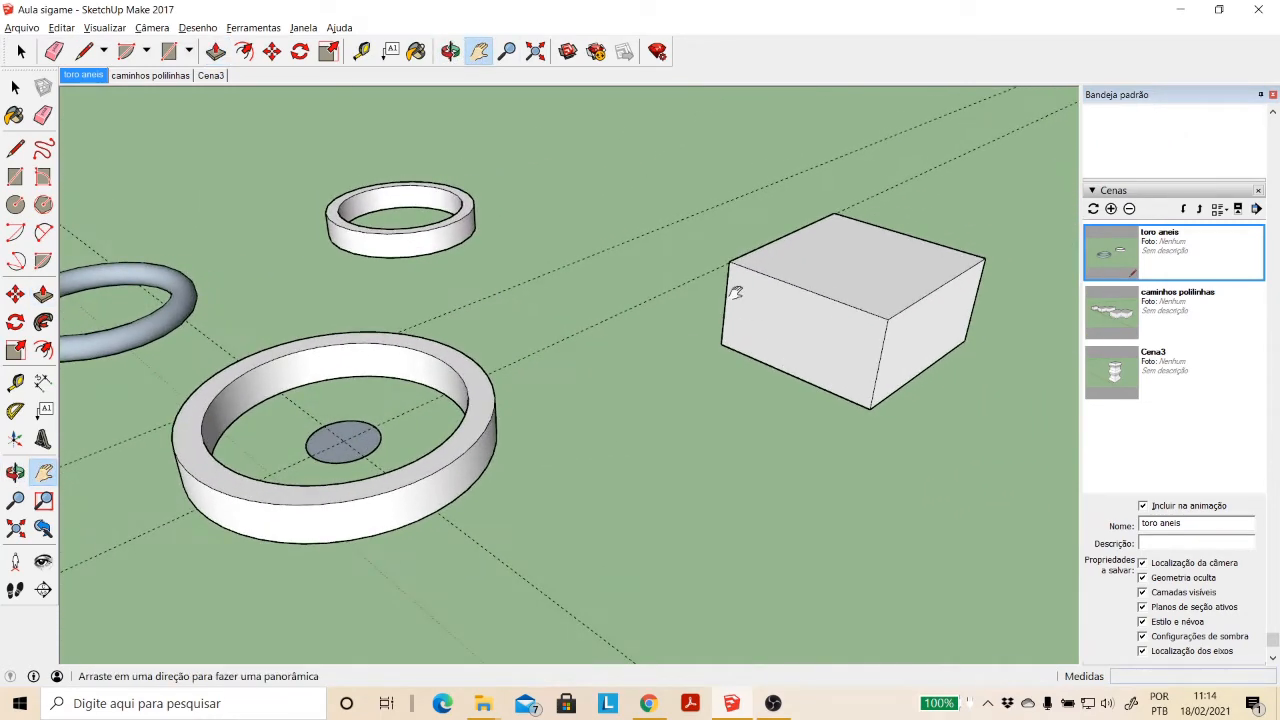
click(253, 27)
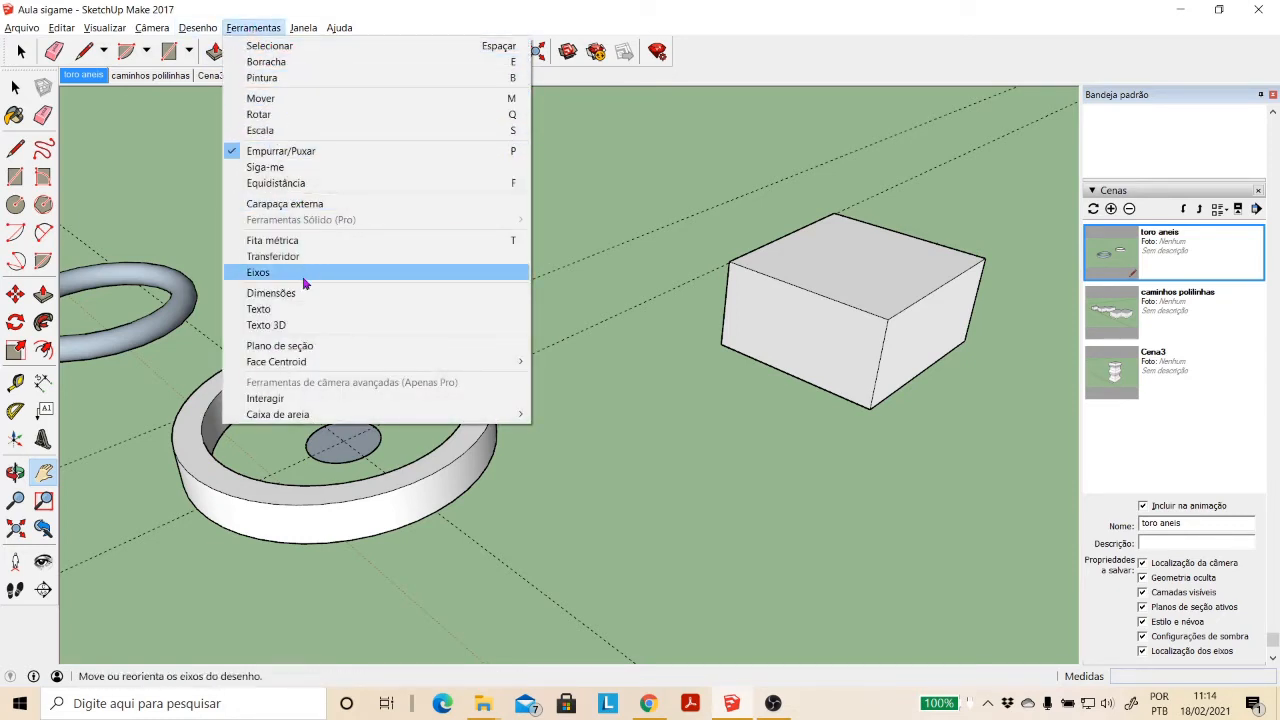
click(308, 345)
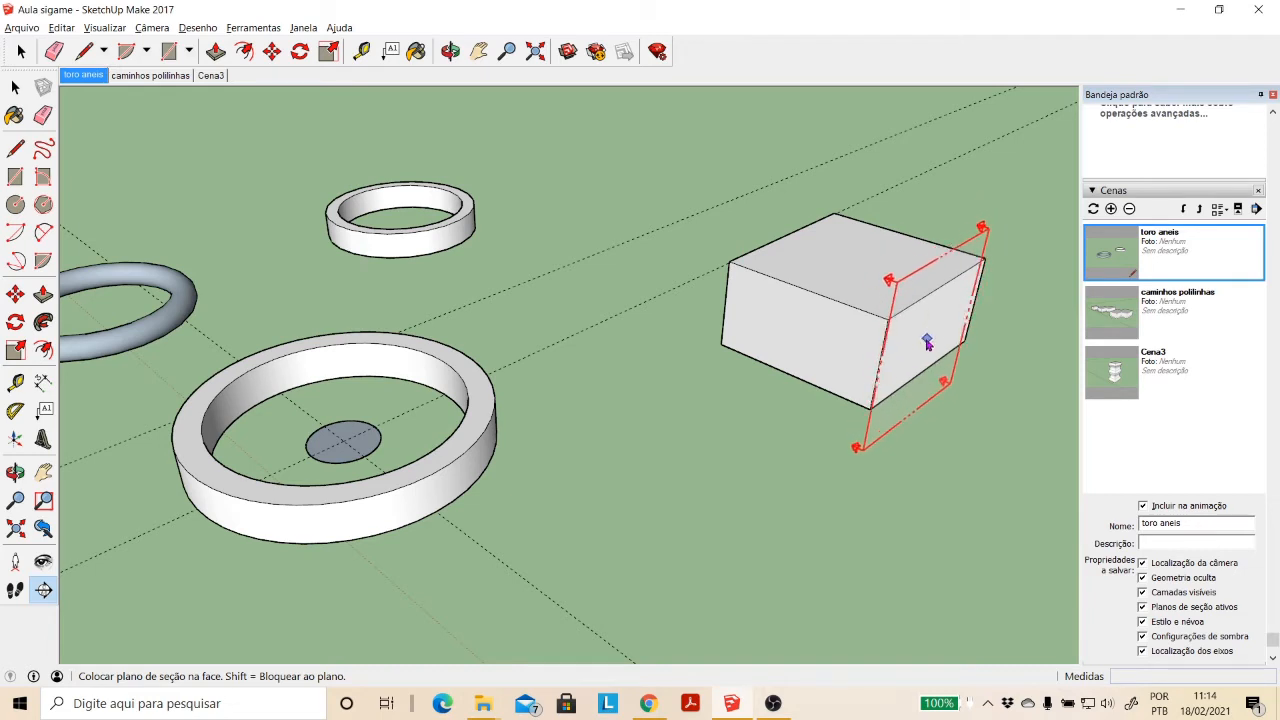
click(800, 347)
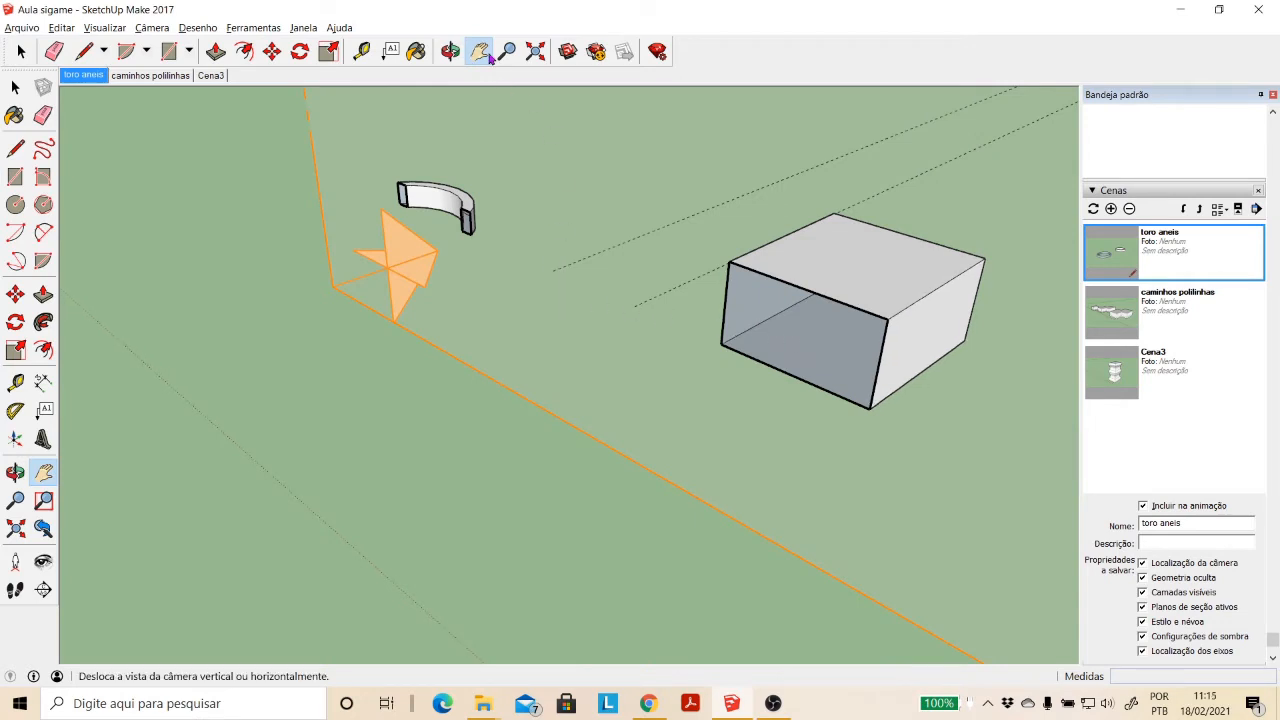
- Move the section plane about 4.27 m forward, just clear of the box's front face
drag(752, 270, 578, 292)
scroll(578, 292, down, 5)
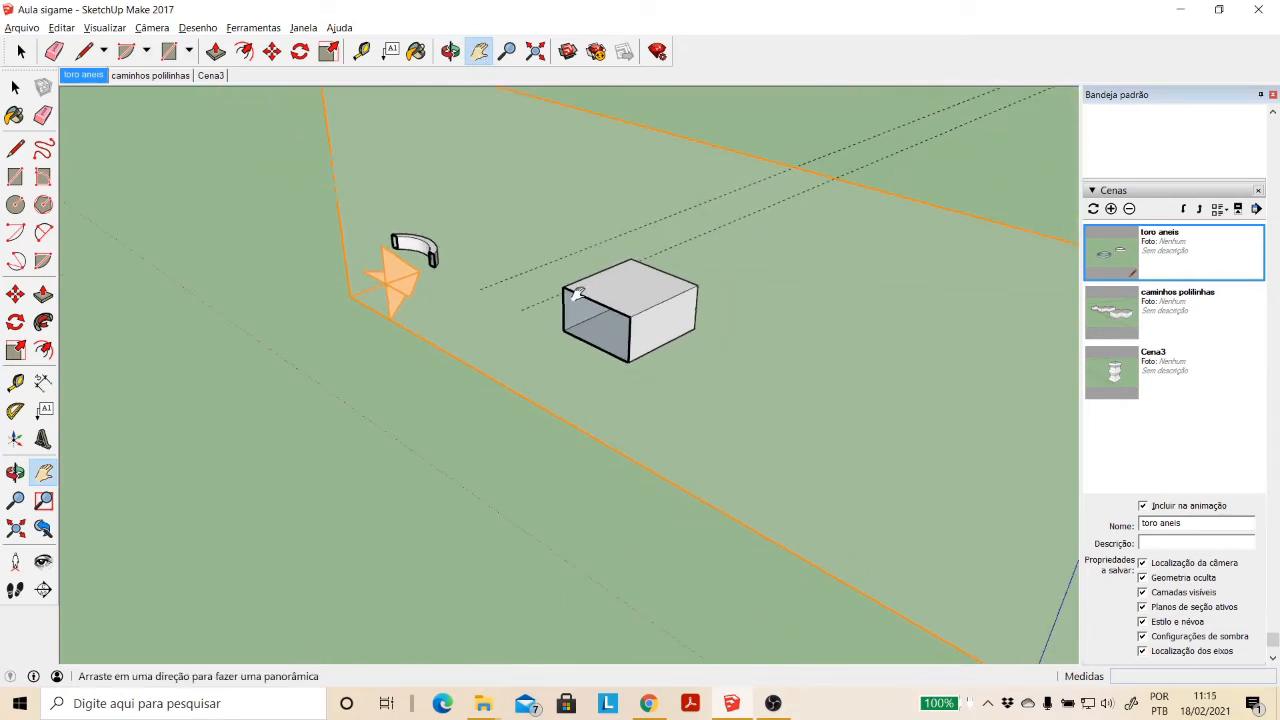
click(22, 292)
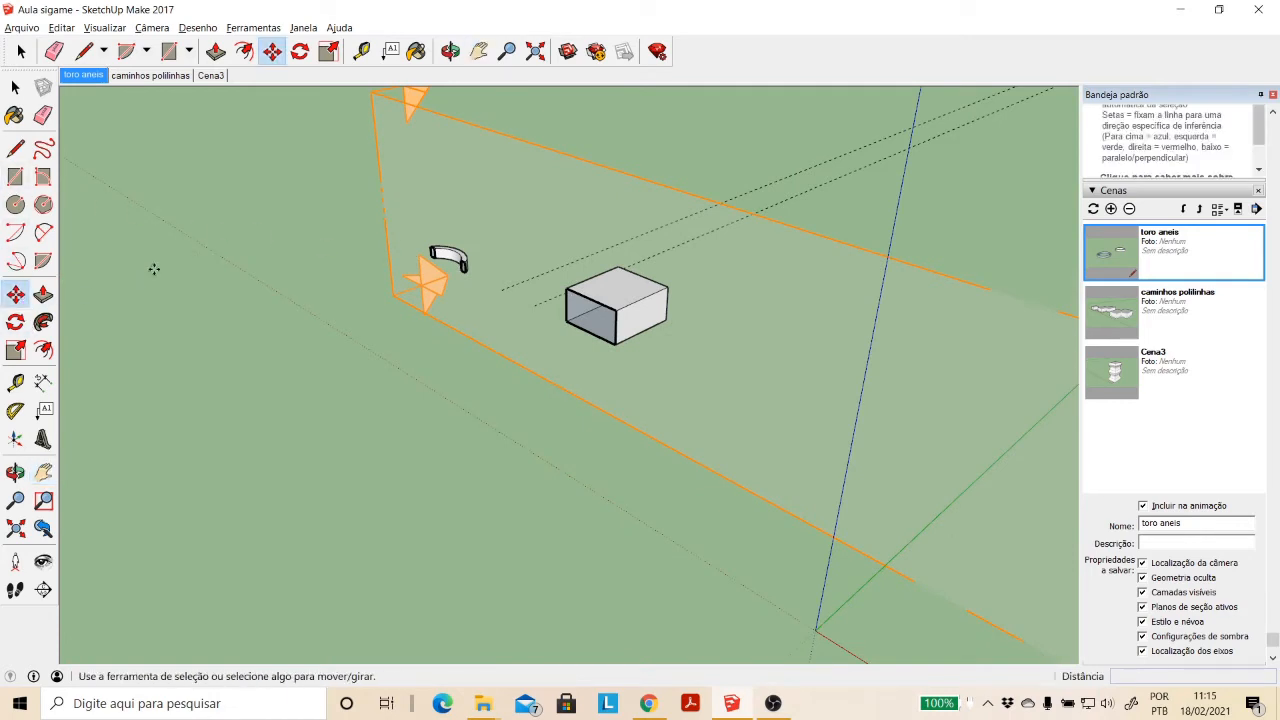
click(435, 152)
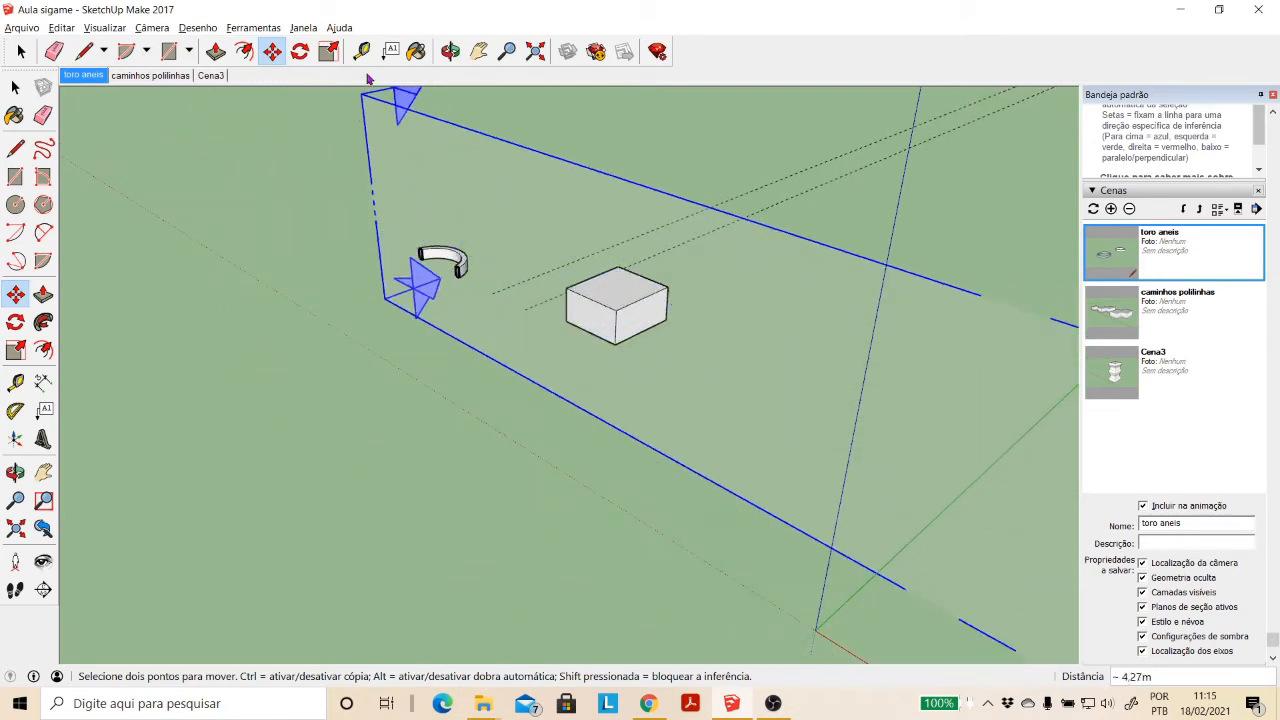
- Switch to the standard front view and examine the cut ring's rectangular cross-sections up close
click(450, 51)
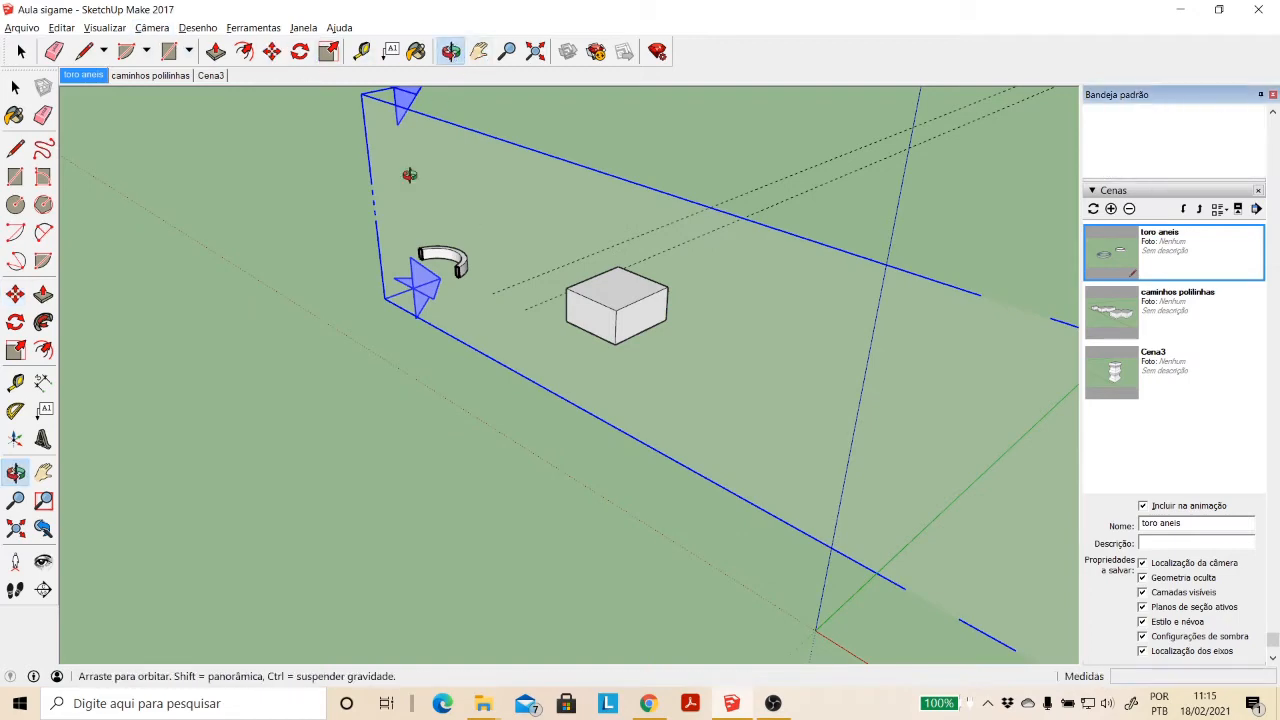
drag(409, 175, 344, 241)
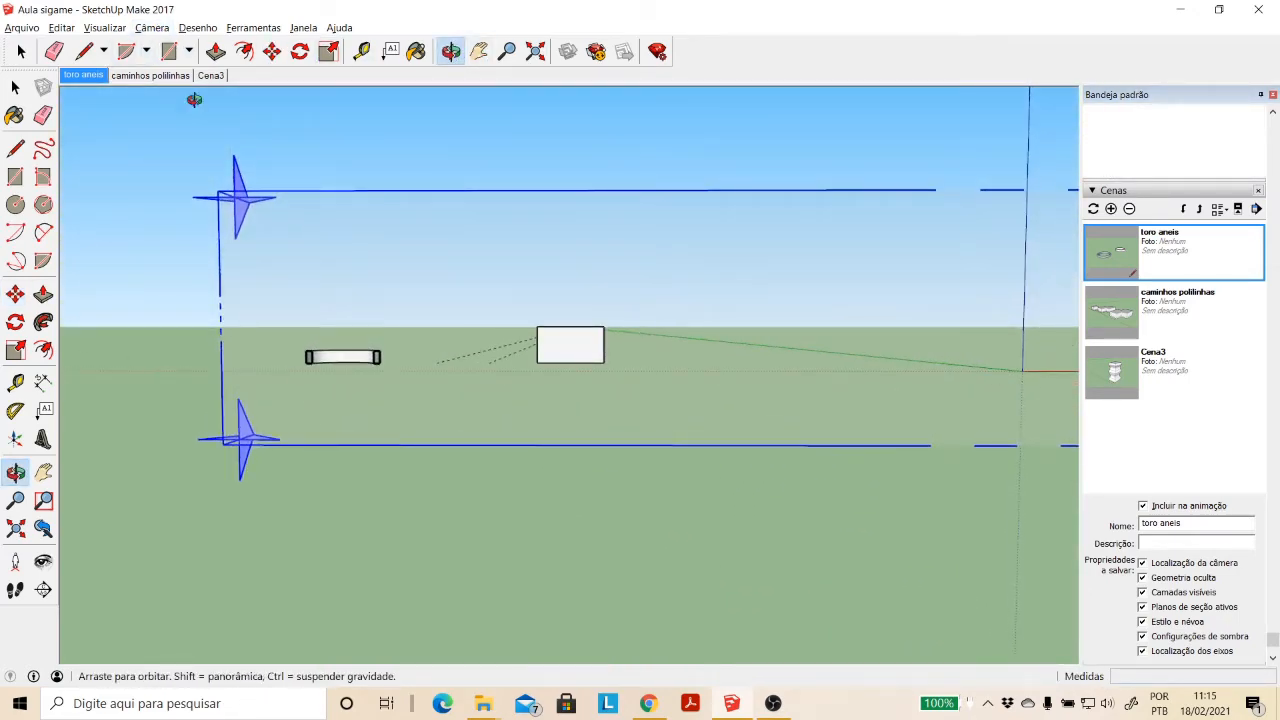
mouse_move(246, 182)
mouse_down()
mouse_move(260, 174)
mouse_move(255, 149)
mouse_move(255, 170)
mouse_up()
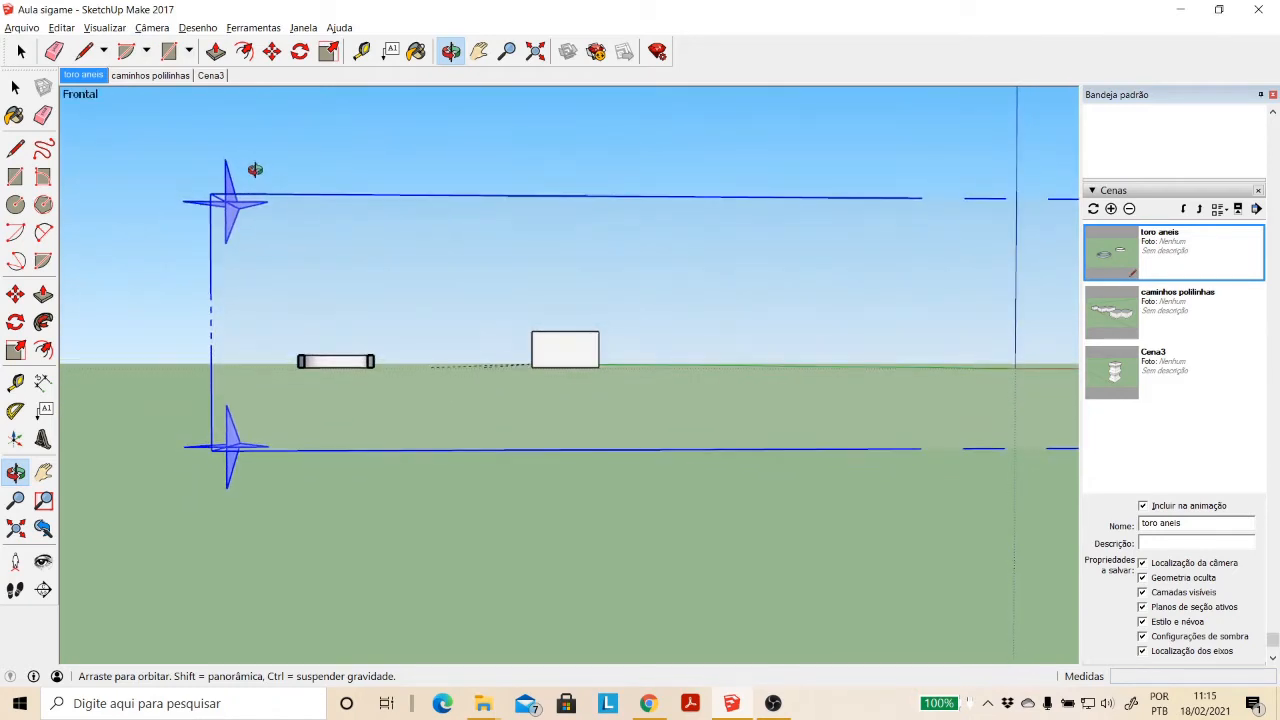
click(152, 27)
mouse_move(187, 84)
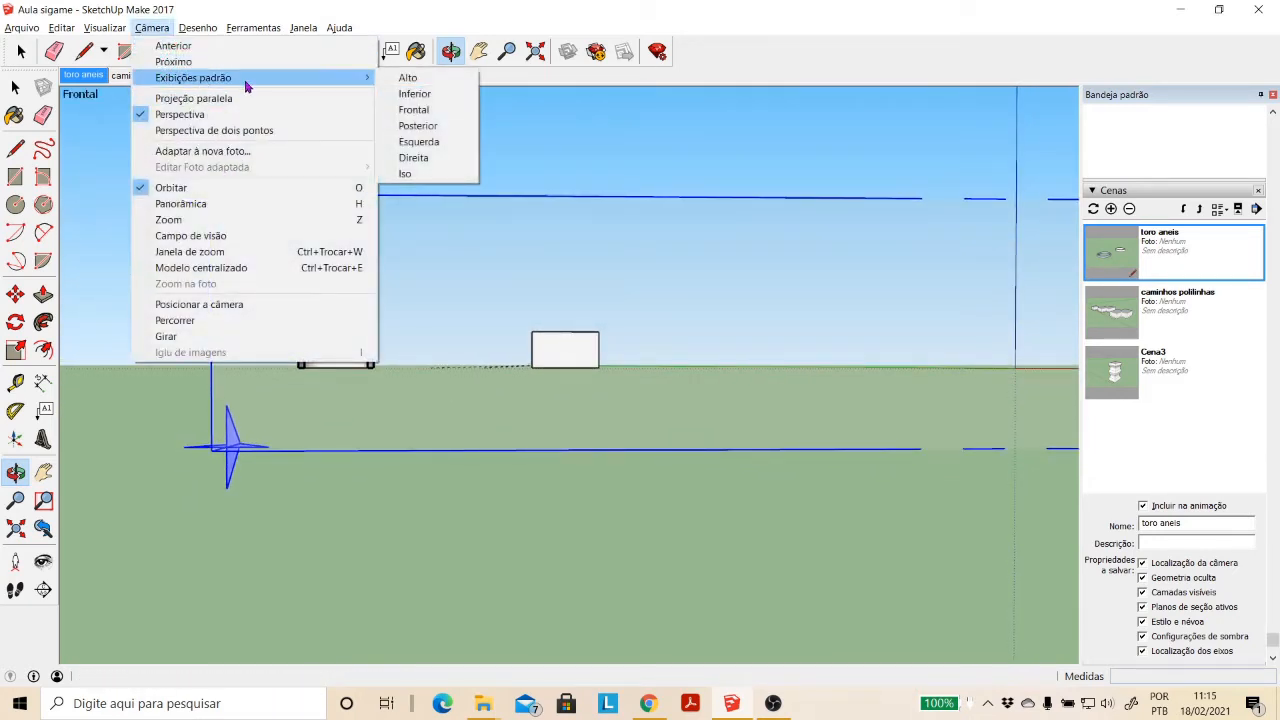
click(416, 109)
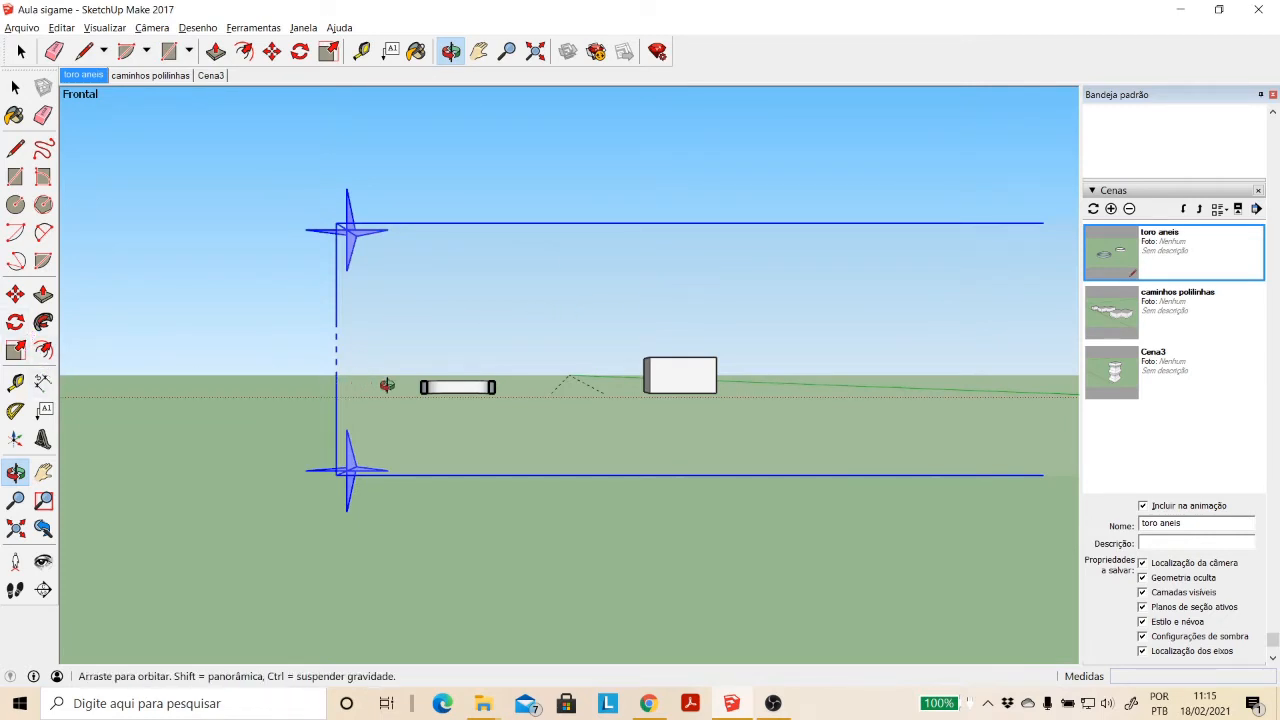
scroll(494, 386, up, 5)
scroll(494, 386, up, 2)
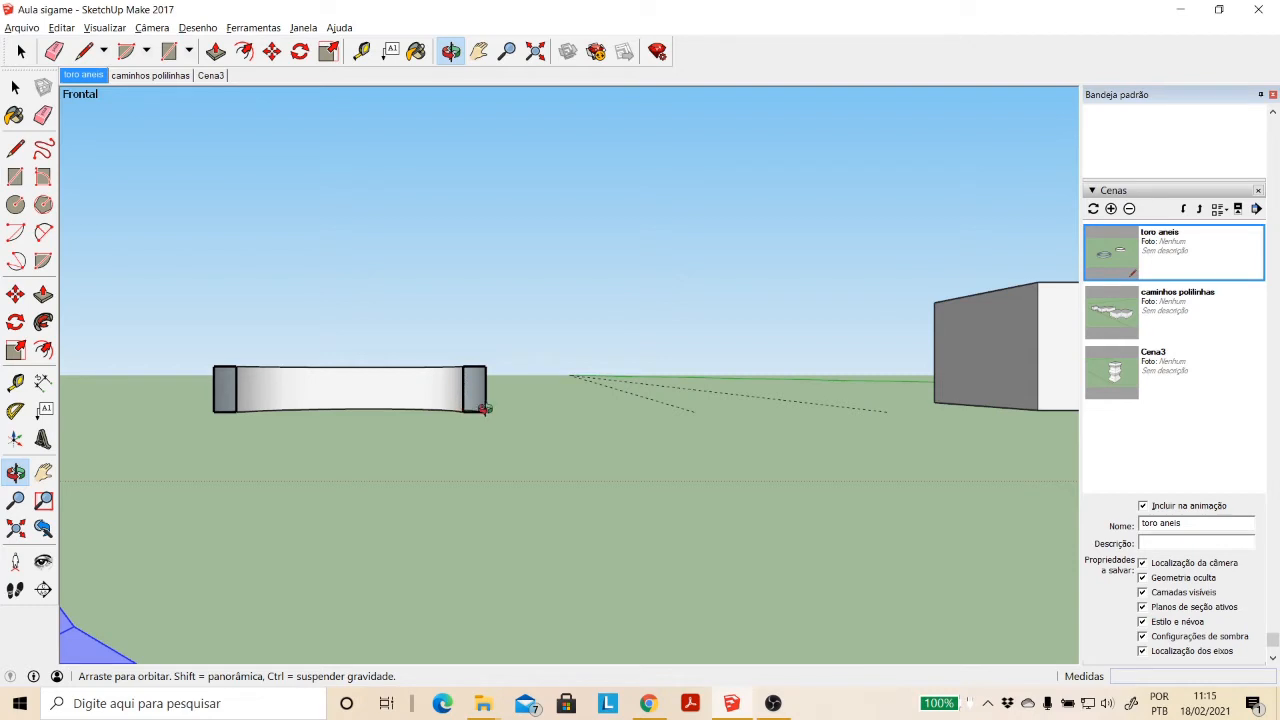
drag(465, 410, 466, 323)
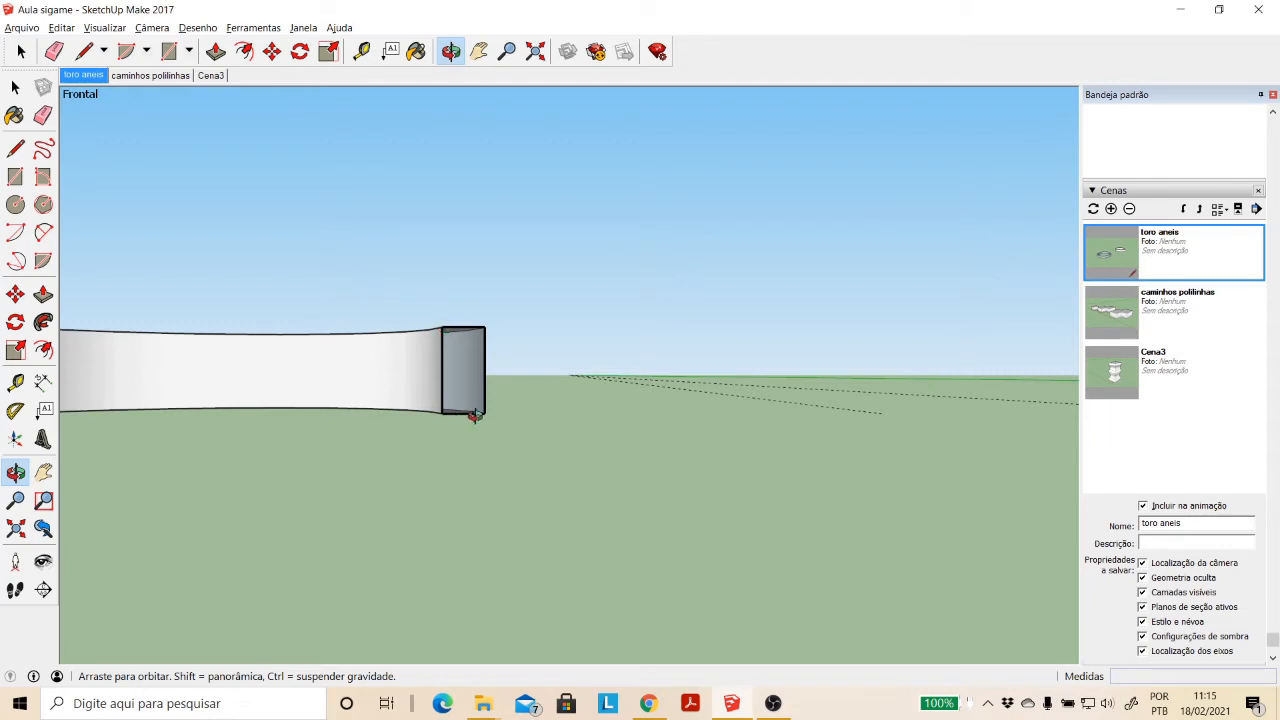
scroll(436, 330, down, 6)
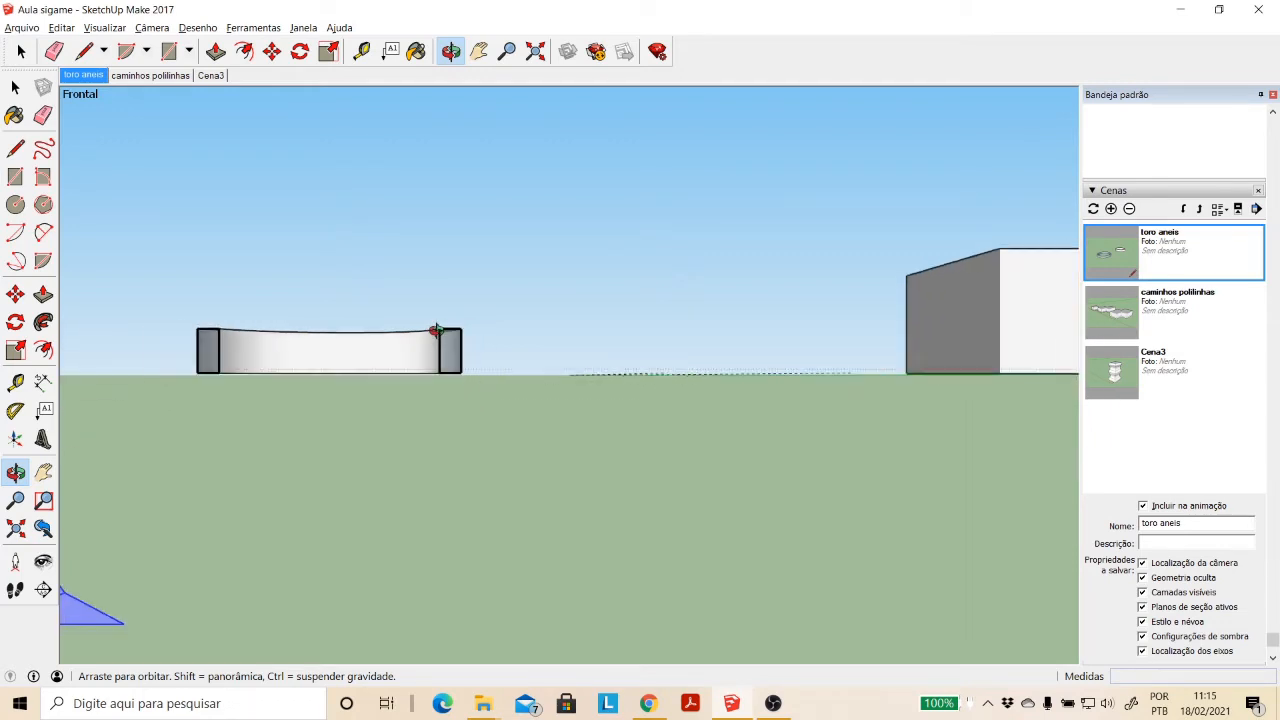
- Move the section plane about 59.73 m forward so it cuts through both the torus and the larger rectangular ring
click(451, 51)
drag(620, 380, 281, 406)
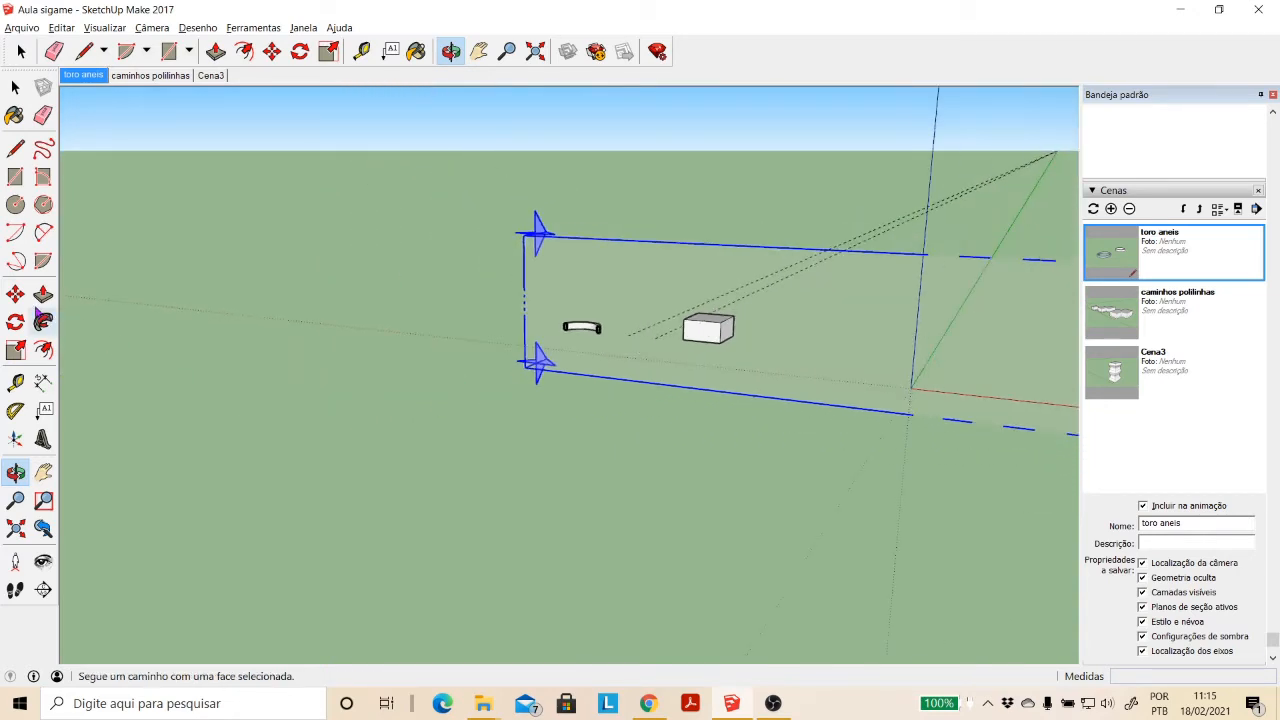
click(16, 295)
click(610, 410)
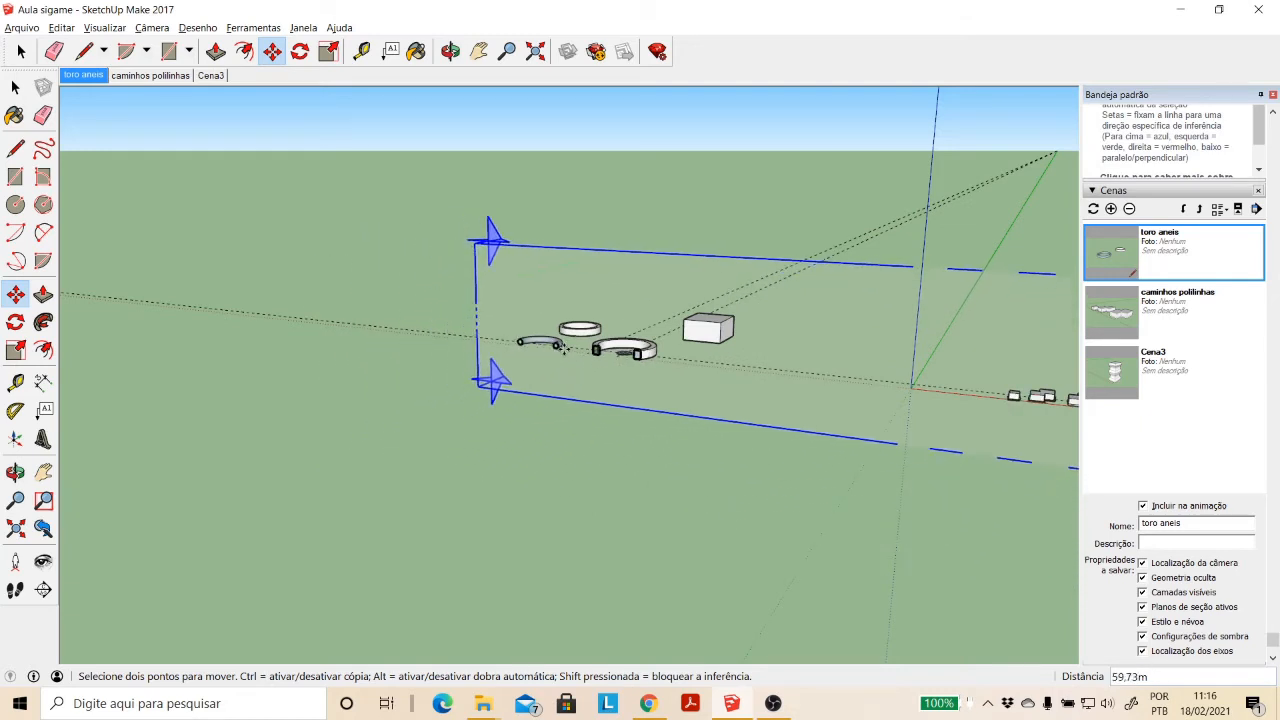
click(563, 347)
- Set the camera to the standard front view with parallel projection and inspect the circular and rectangular ring sections
click(152, 27)
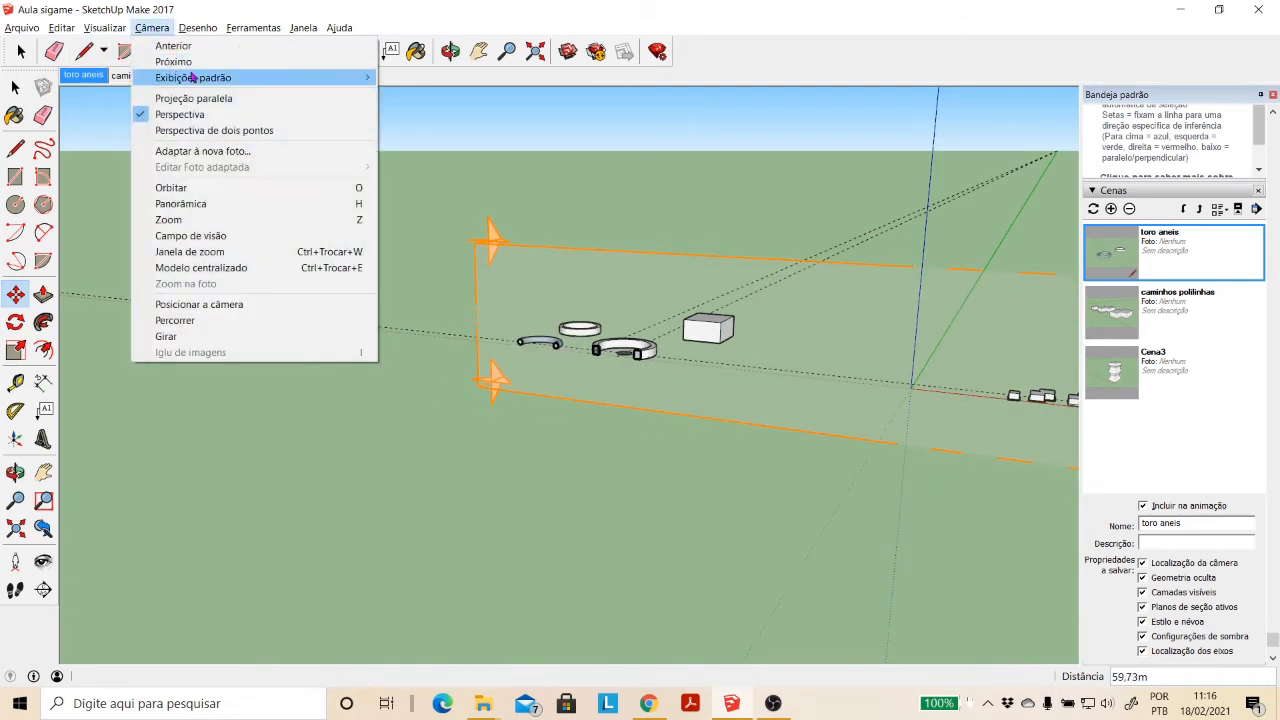
mouse_move(193, 78)
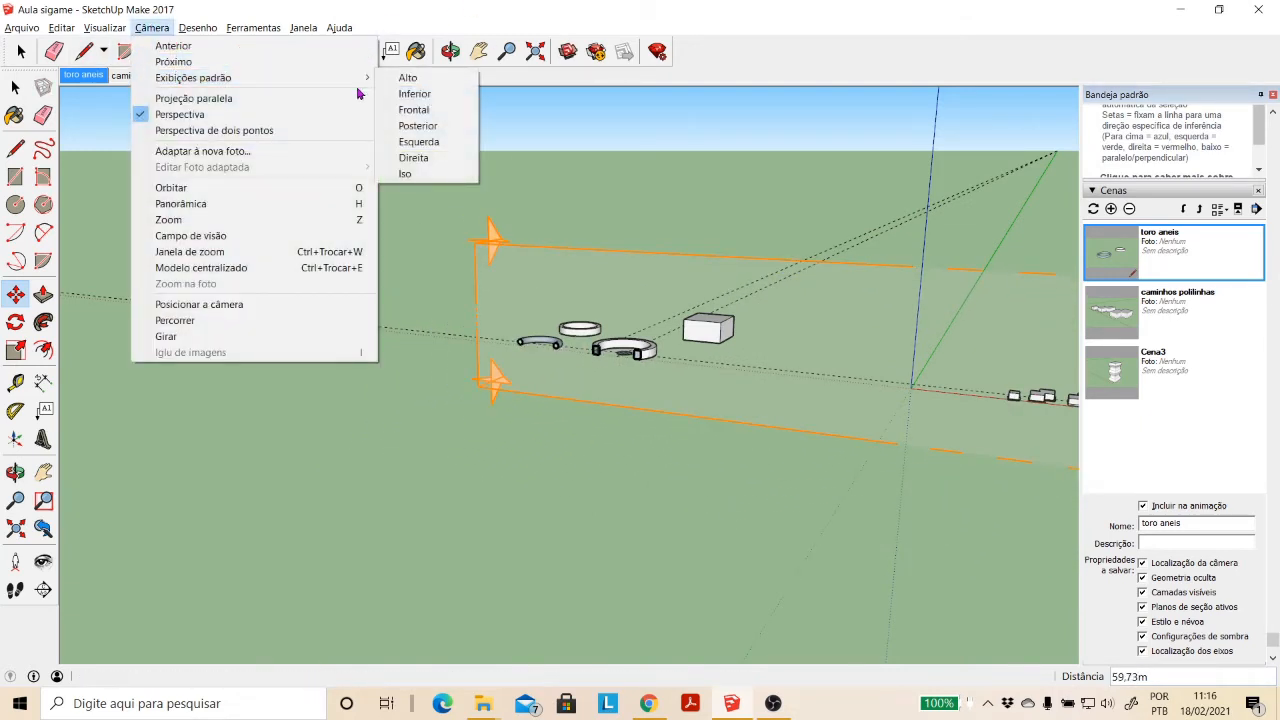
click(443, 110)
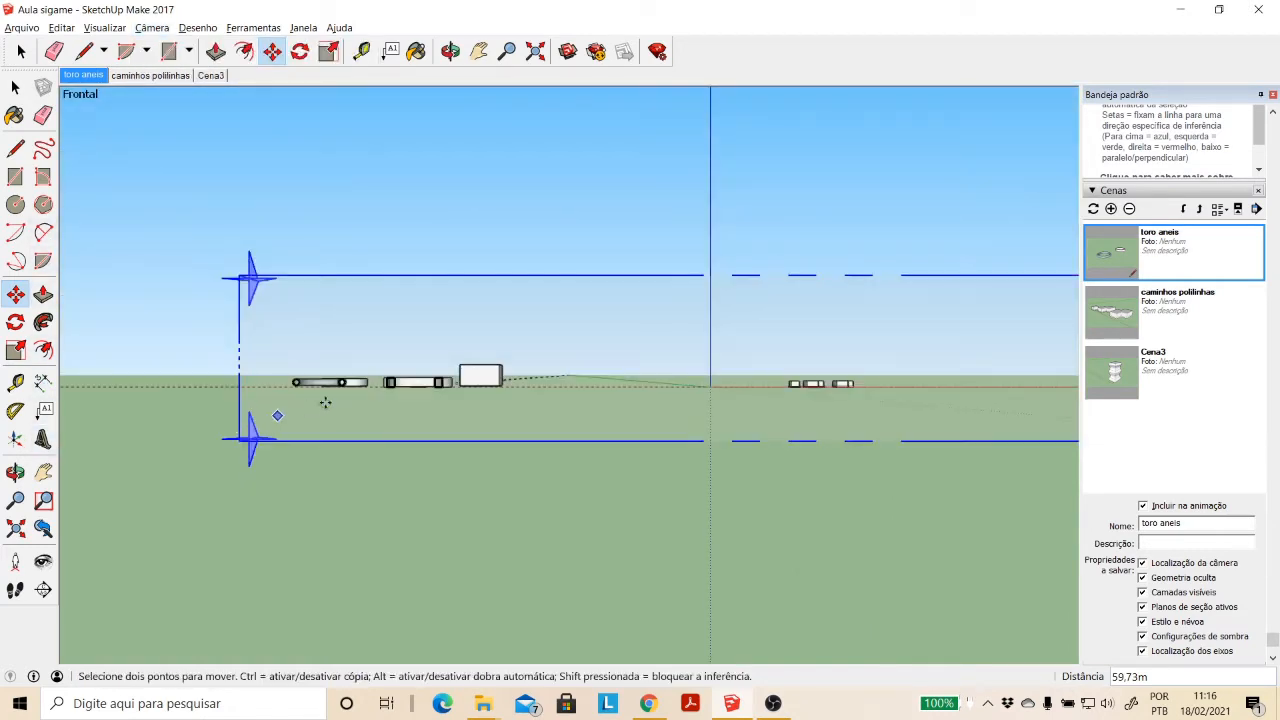
click(152, 27)
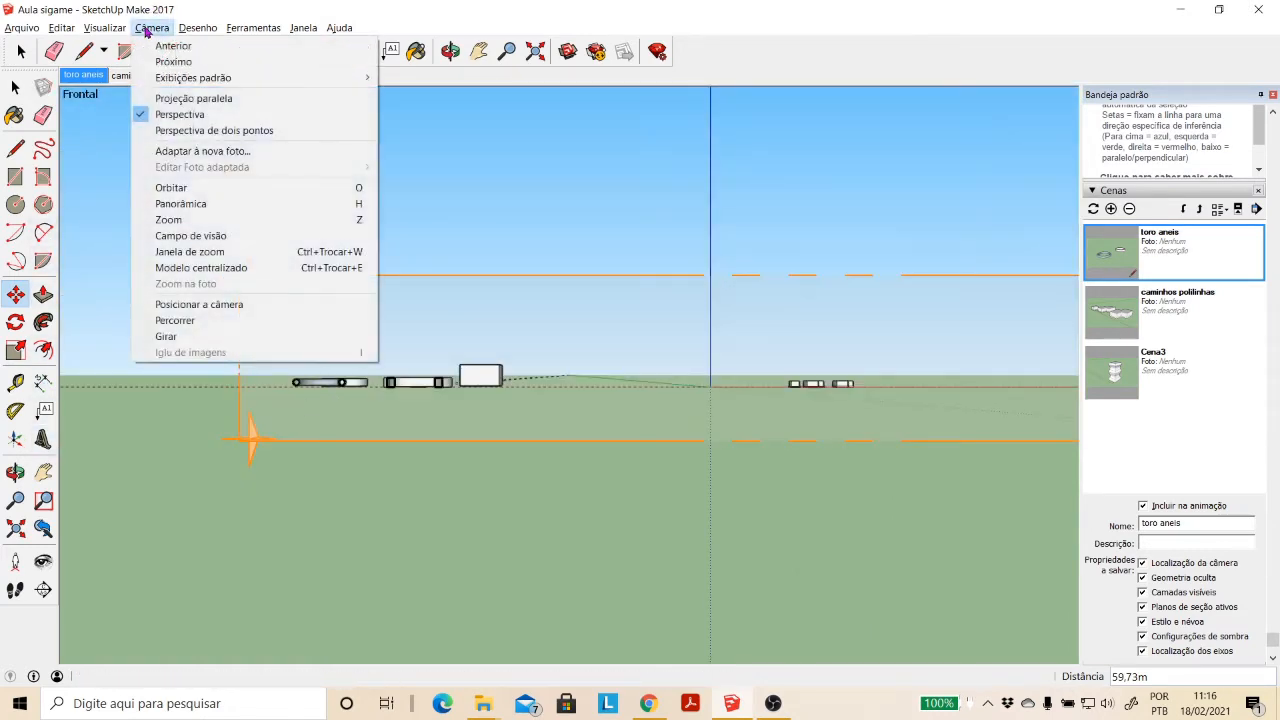
click(168, 98)
scroll(350, 383, up, 2)
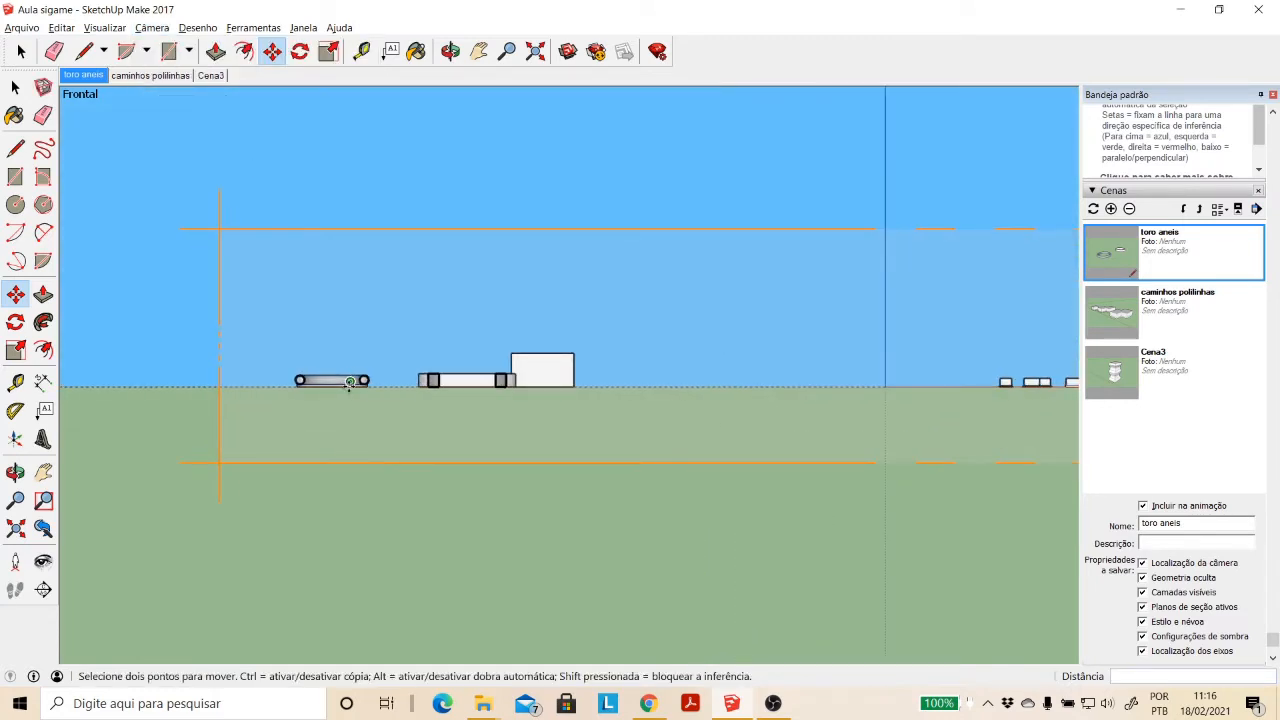
scroll(350, 383, up, 5)
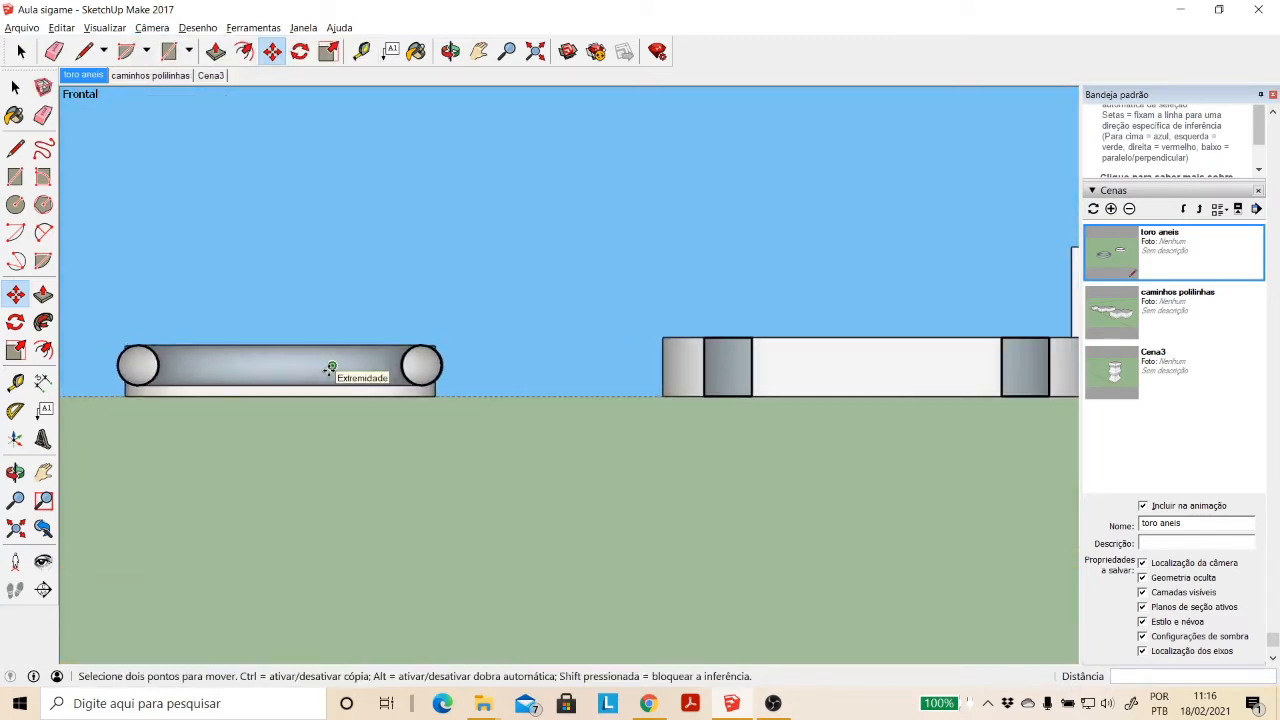
click(21, 51)
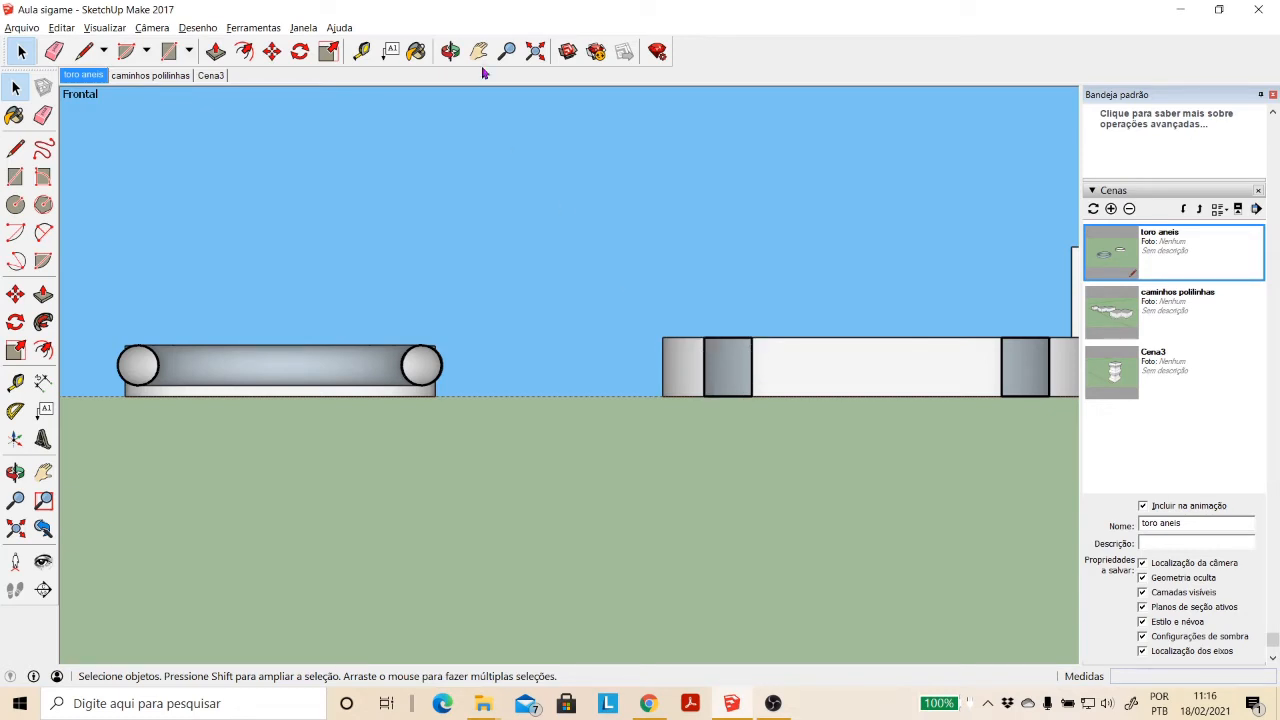
- Move the section plane about 3.67 m further back through the torus and the larger rectangular ring
click(450, 52)
drag(850, 300, 554, 451)
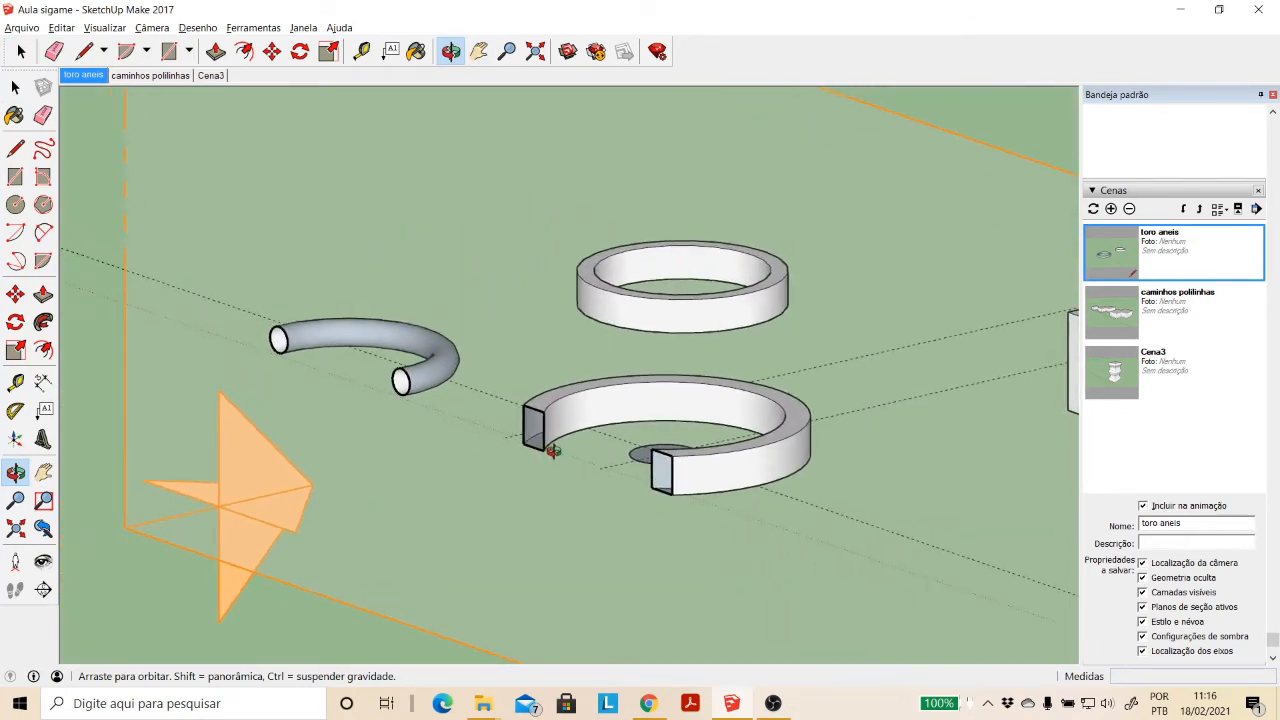
click(15, 294)
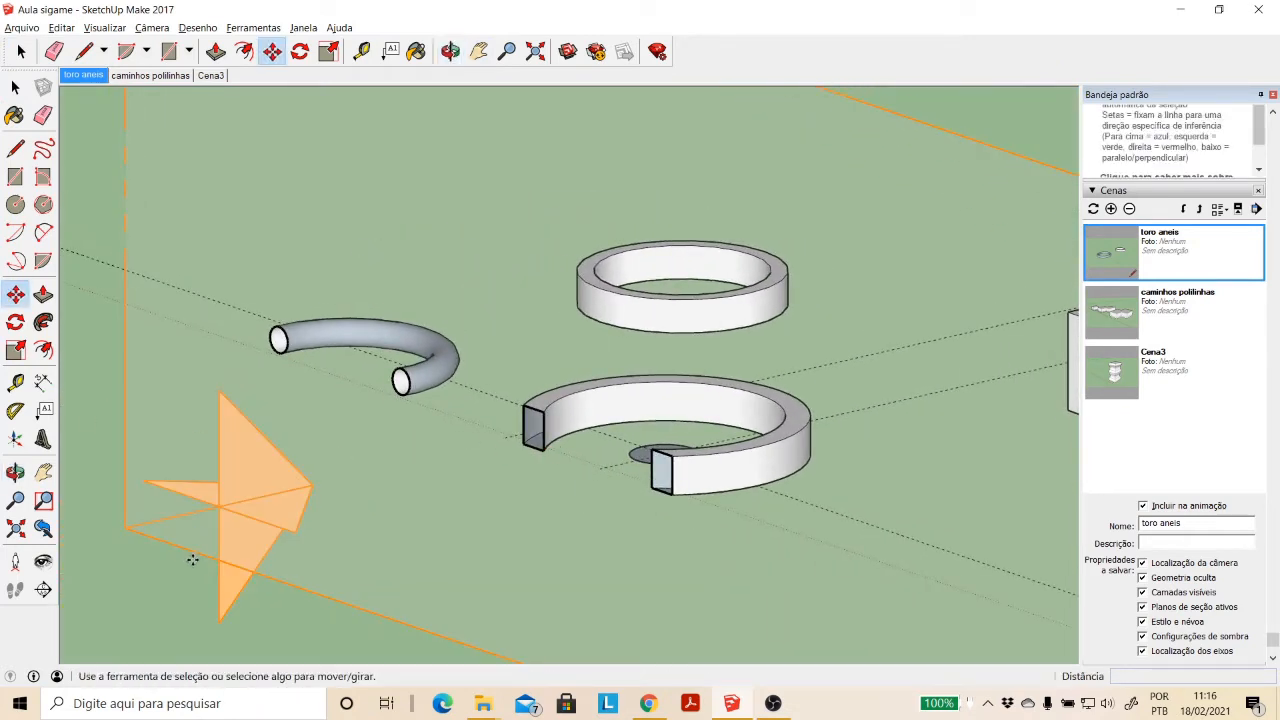
click(192, 560)
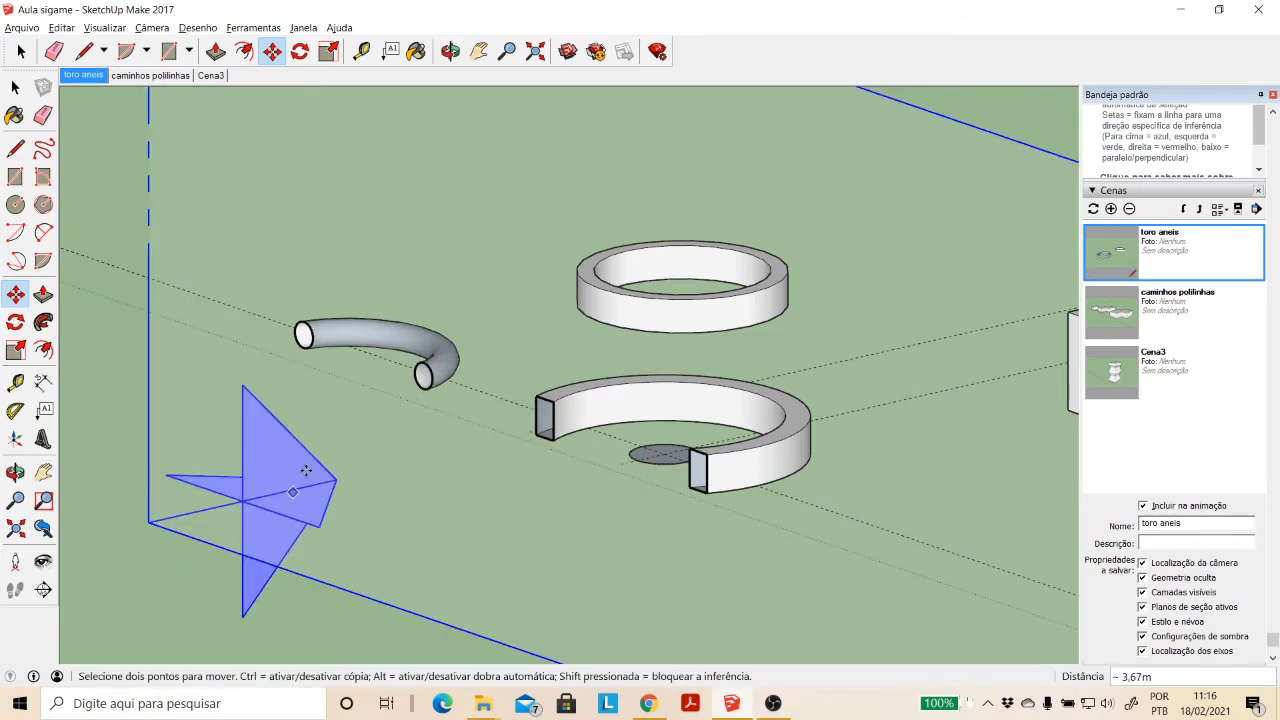
scroll(526, 180, down, 3)
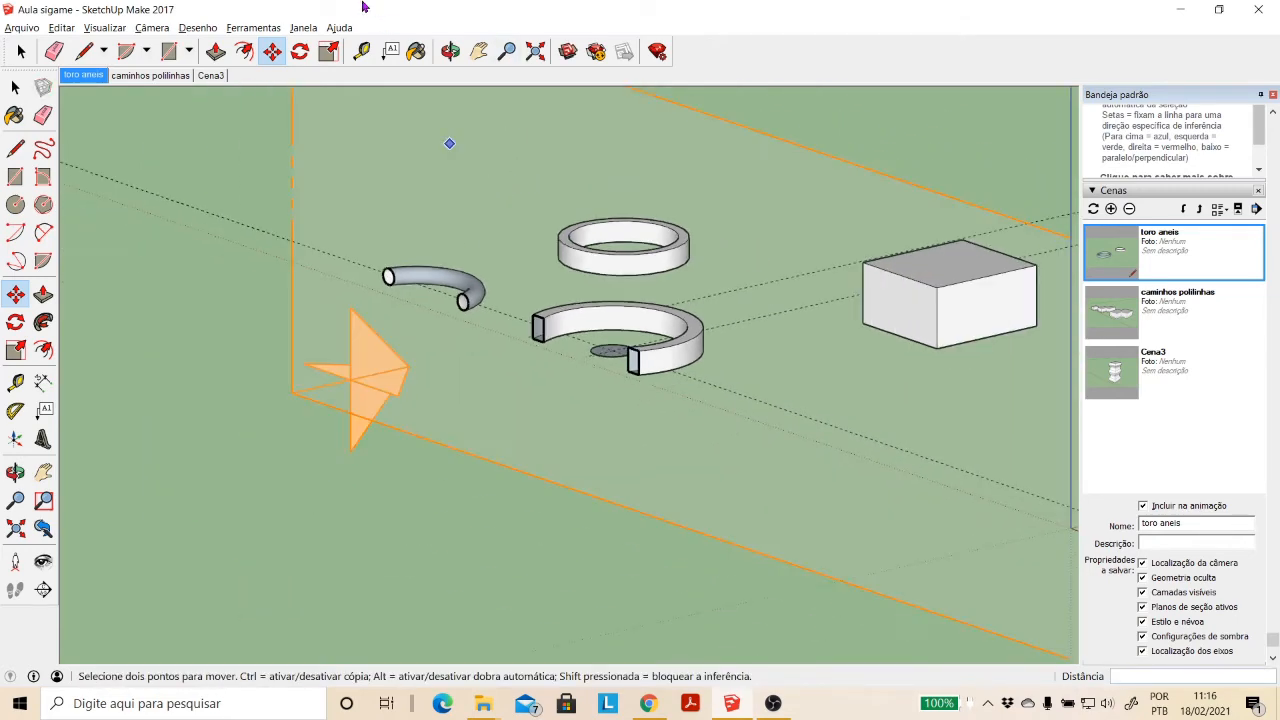
shift+middle_drag(449, 140, 454, 320)
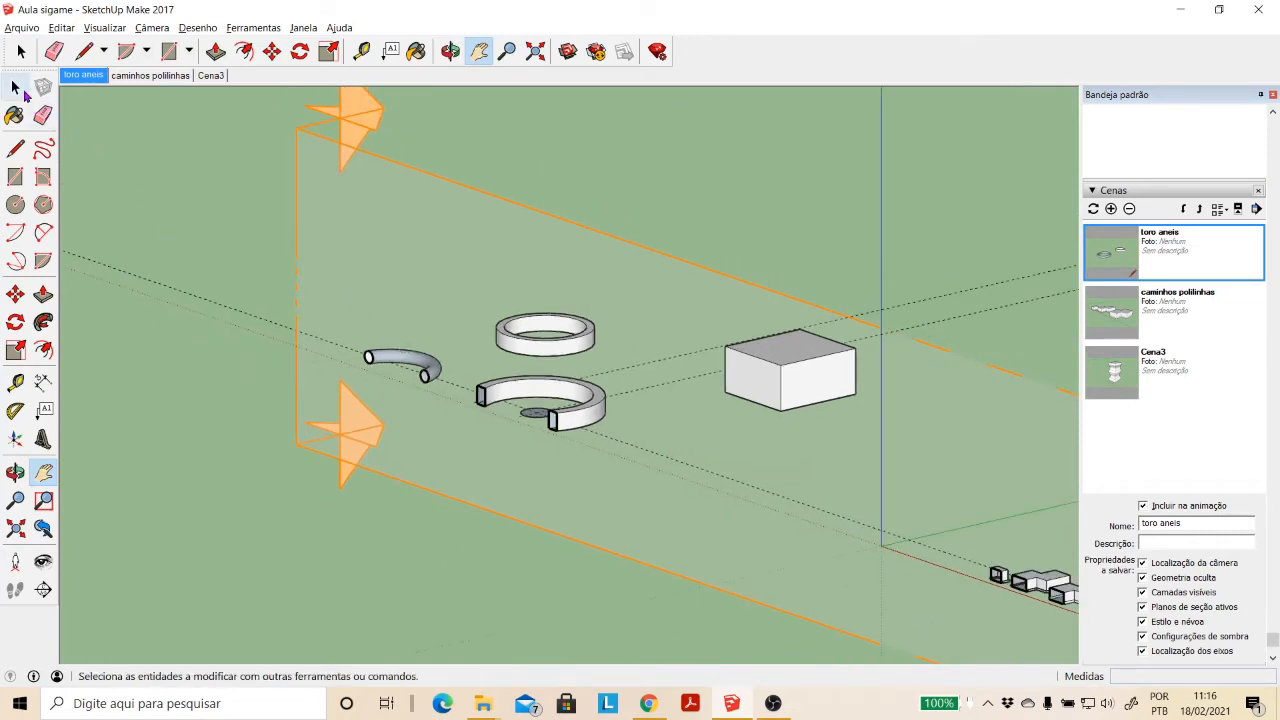
- Create a group from the active section plane's cut through the rings
click(17, 88)
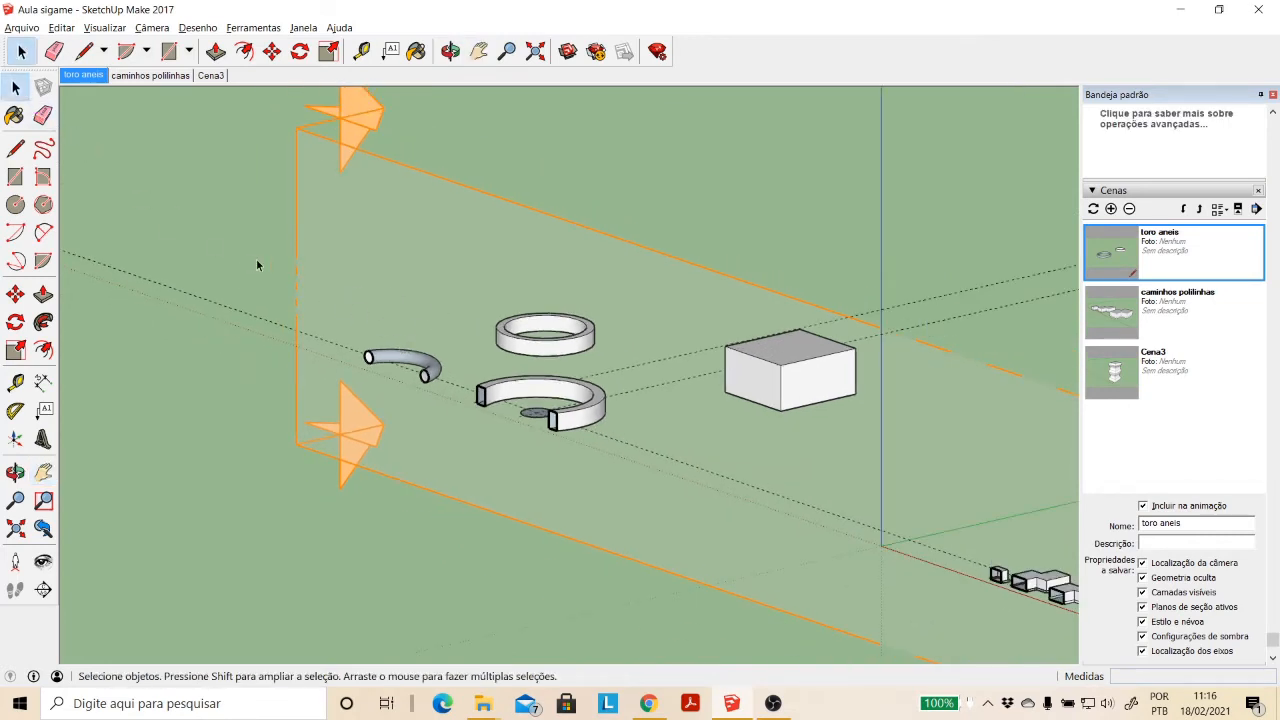
right_click(340, 268)
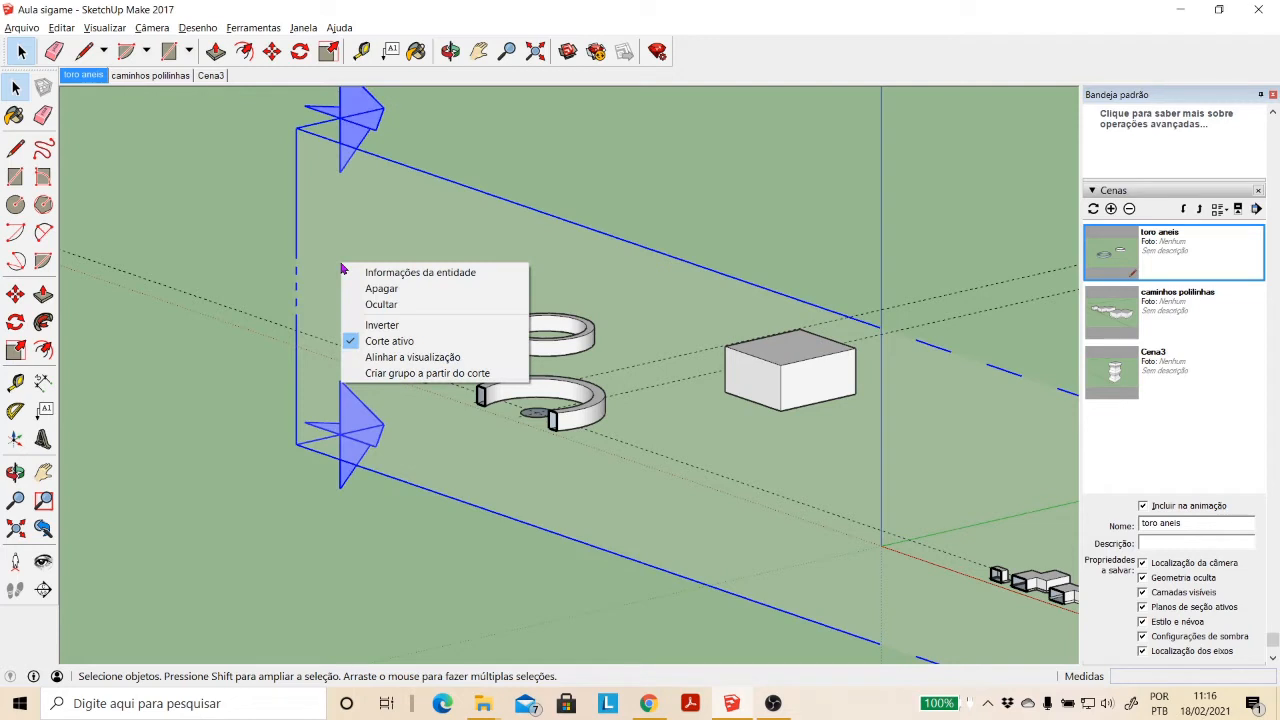
click(417, 373)
click(759, 390)
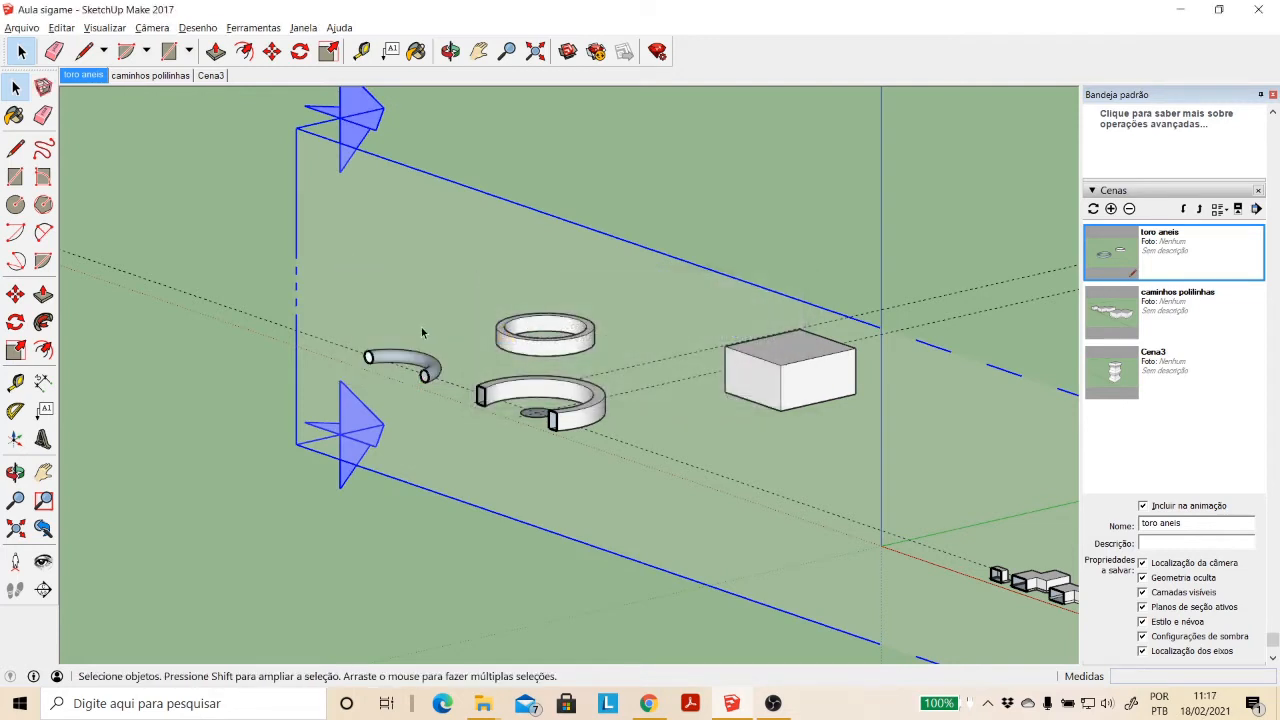
right_click(397, 298)
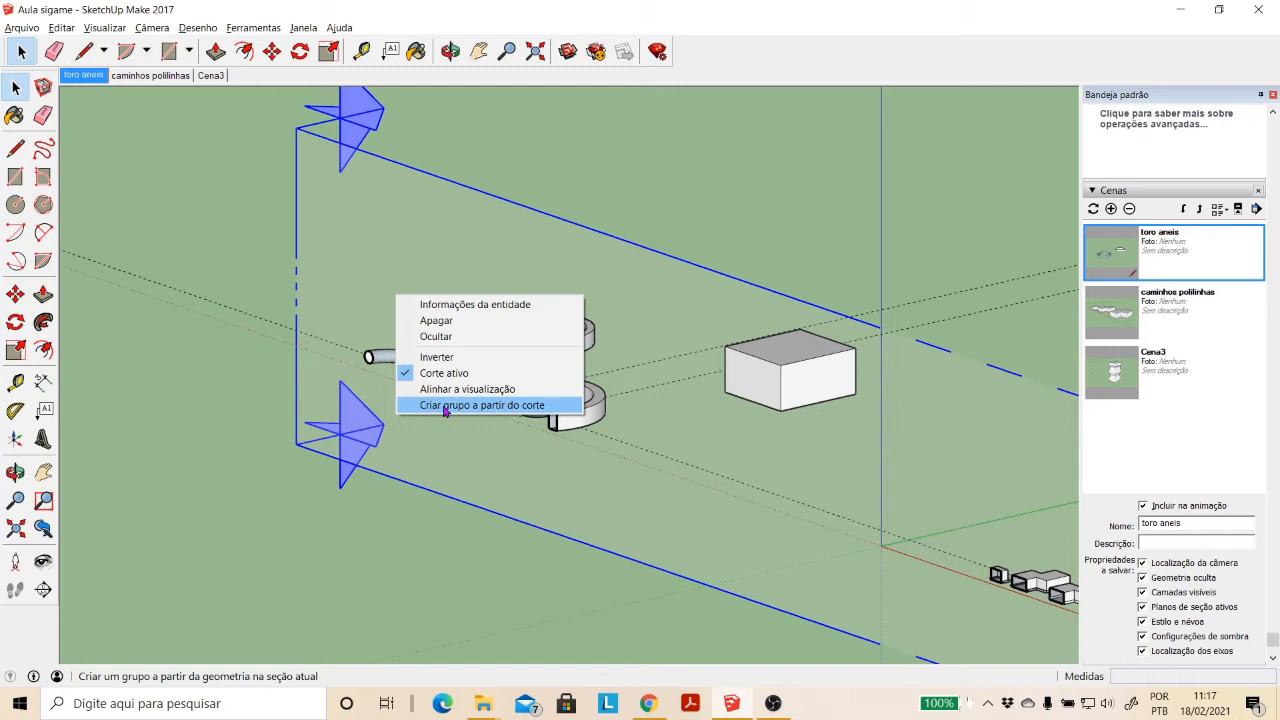
click(446, 405)
- Move the section-cut group about 143.69 m away, behind the box, and delete the section plane
scroll(446, 408, down, 3)
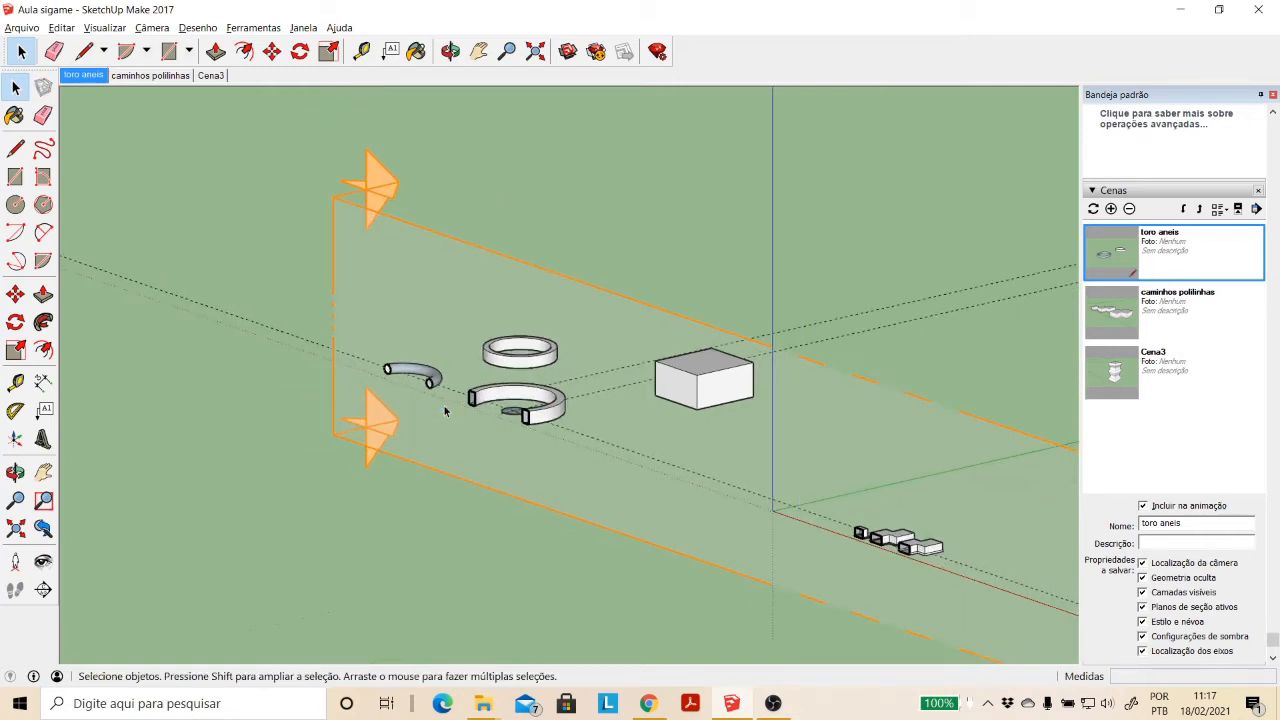
click(15, 294)
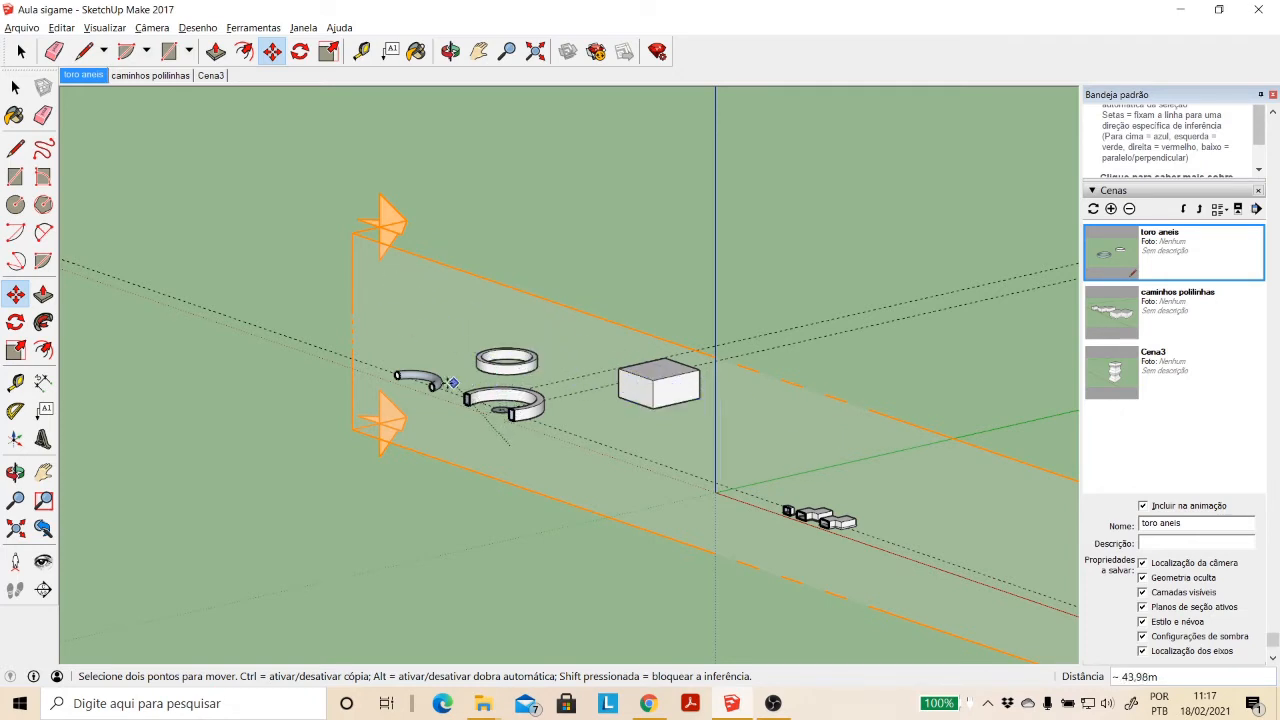
click(510, 445)
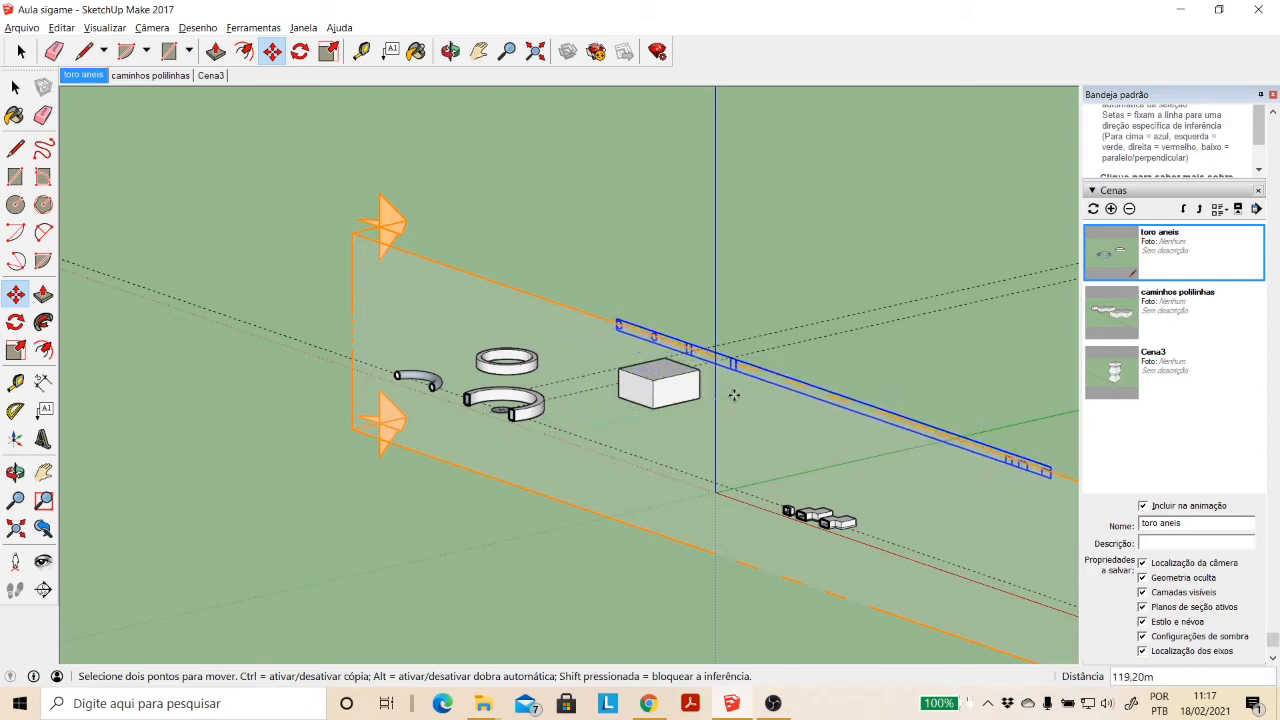
click(322, 162)
key(space)
click(540, 202)
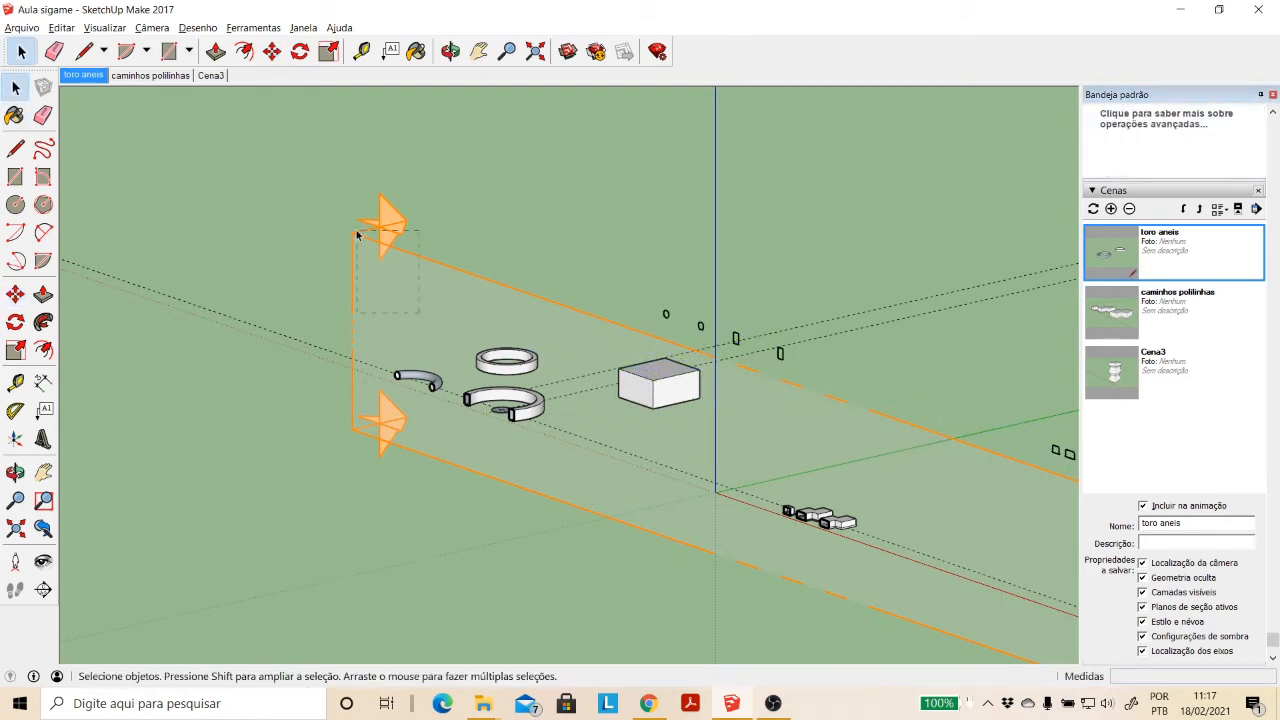
drag(305, 162, 305, 161)
key(Delete)
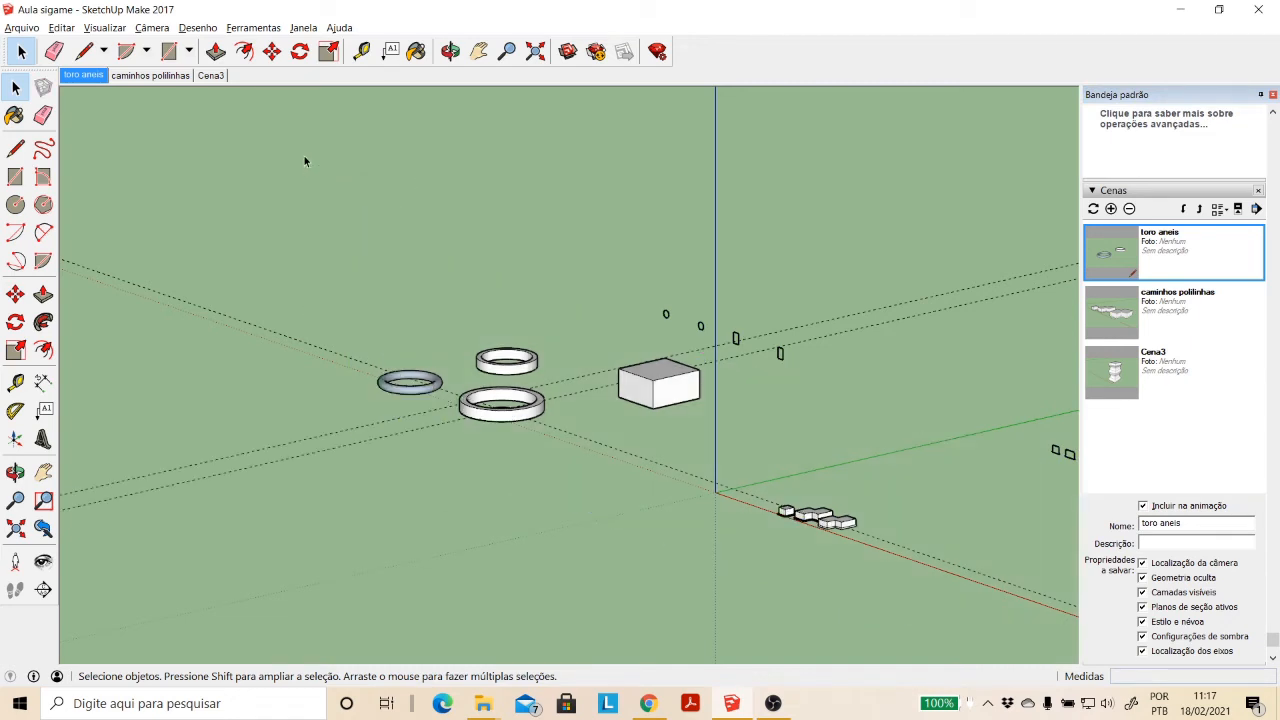
- Open the section-cut group for editing, inspect its circular and rectangular outlines individually, and close the group
scroll(824, 368, up, 5)
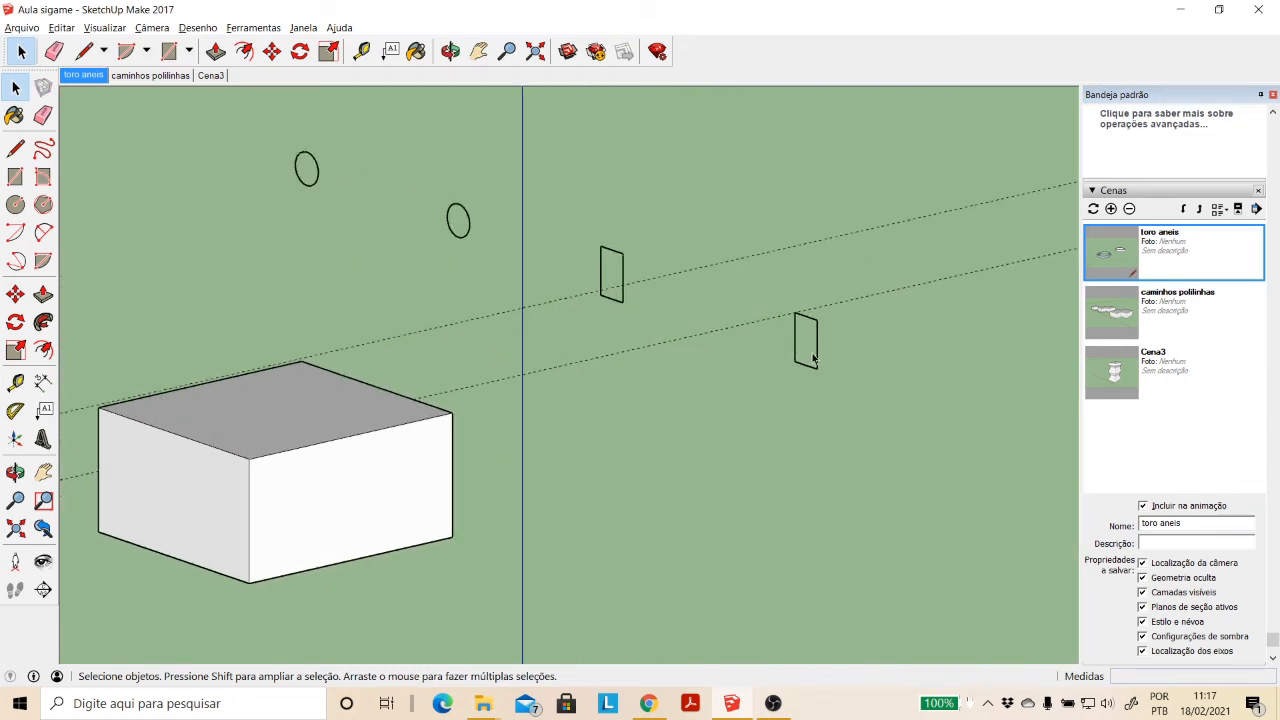
click(818, 360)
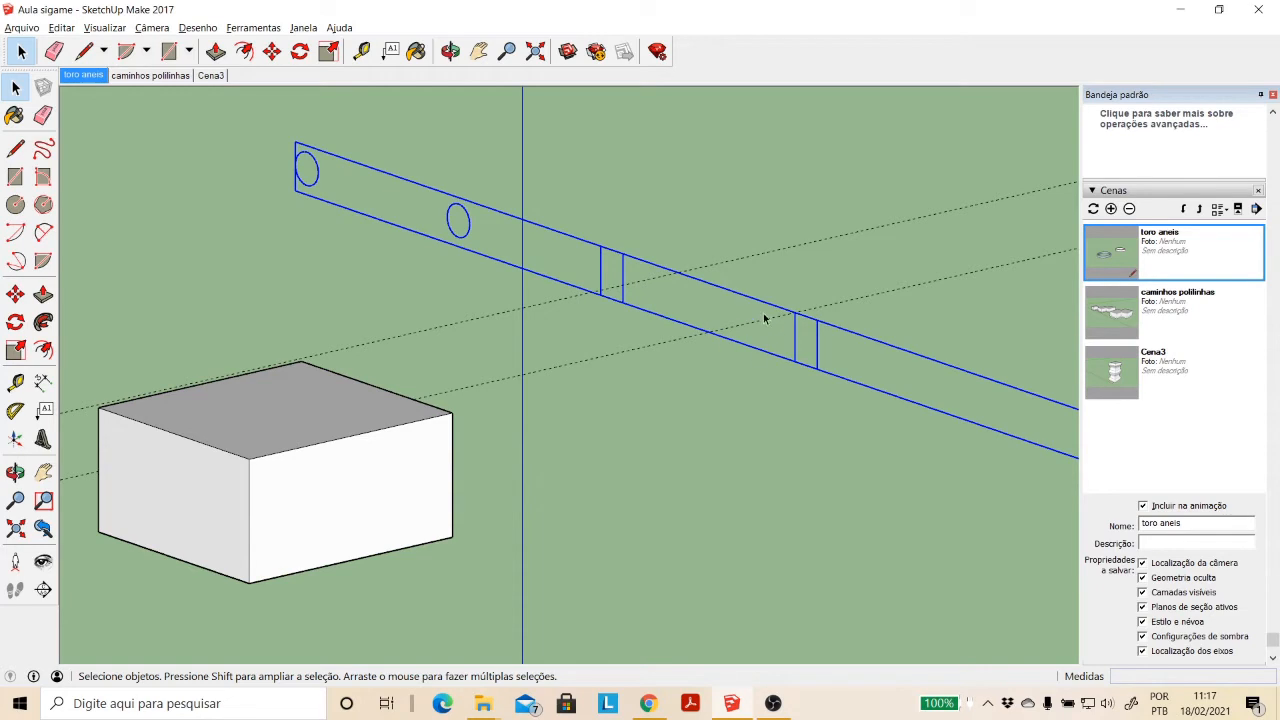
click(825, 353)
click(822, 360)
double_click(819, 360)
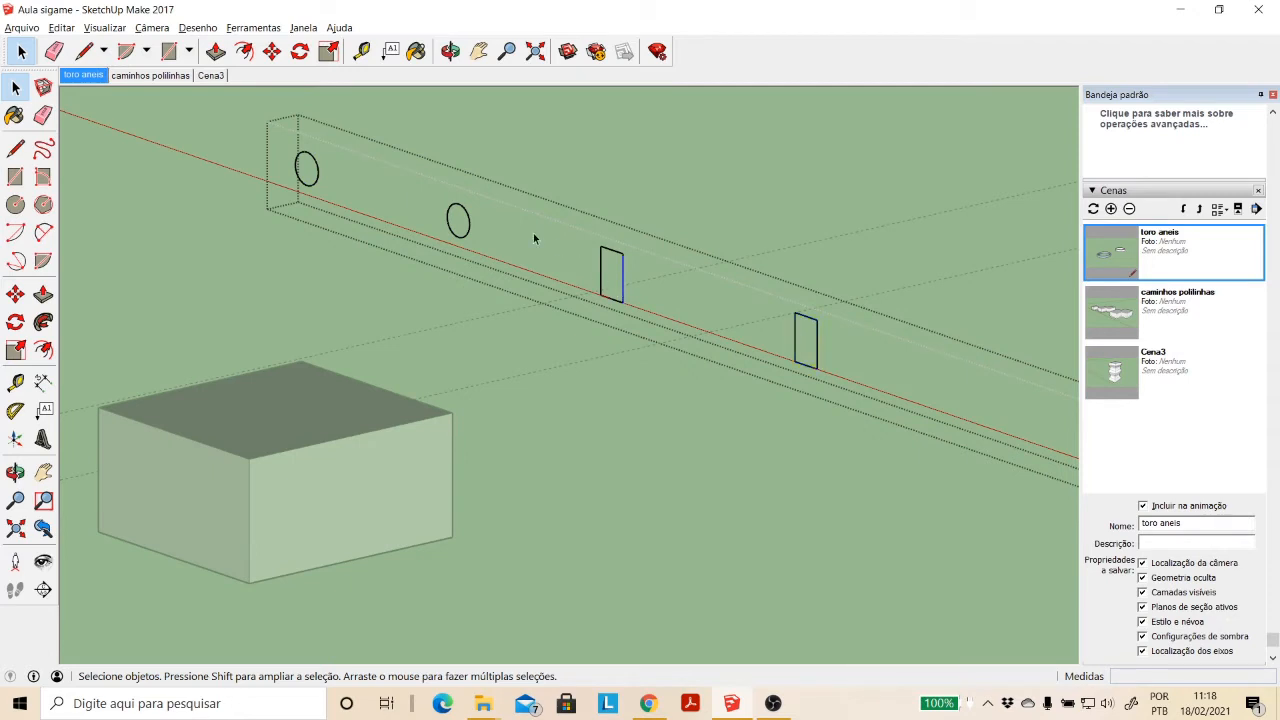
click(466, 225)
click(624, 300)
drag(777, 291, 861, 410)
scroll(548, 177, down, 3)
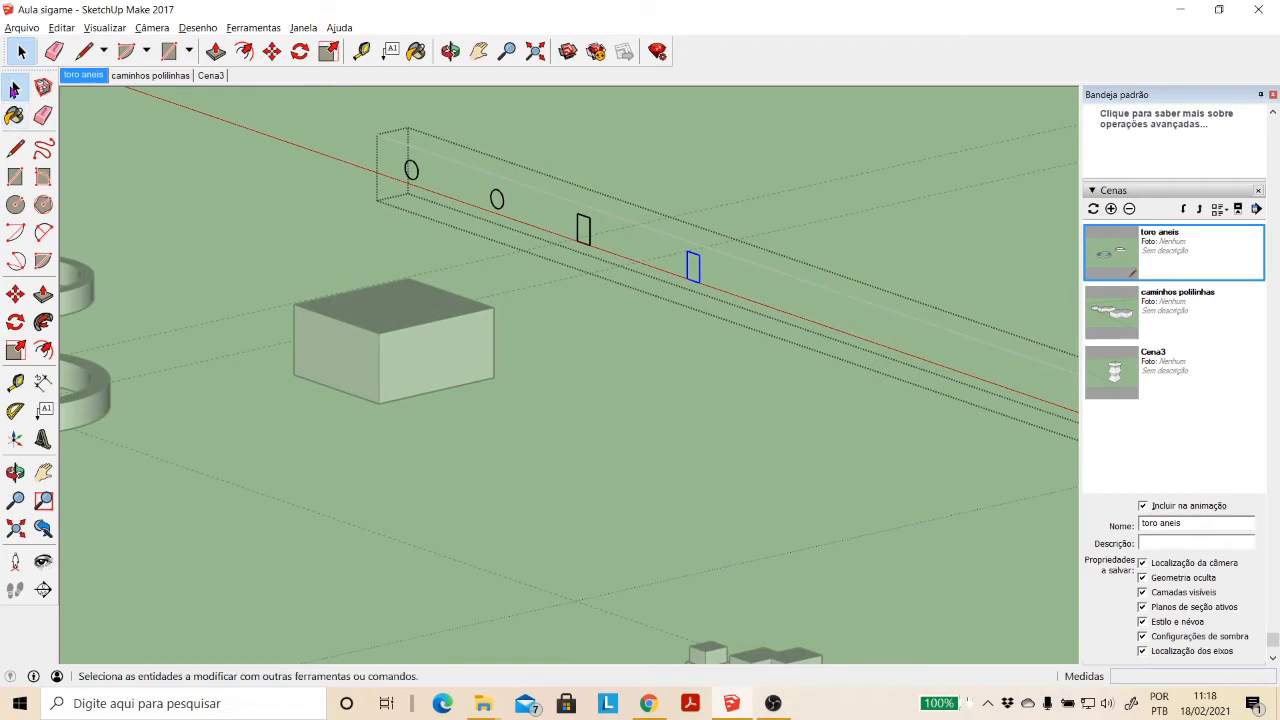
click(216, 214)
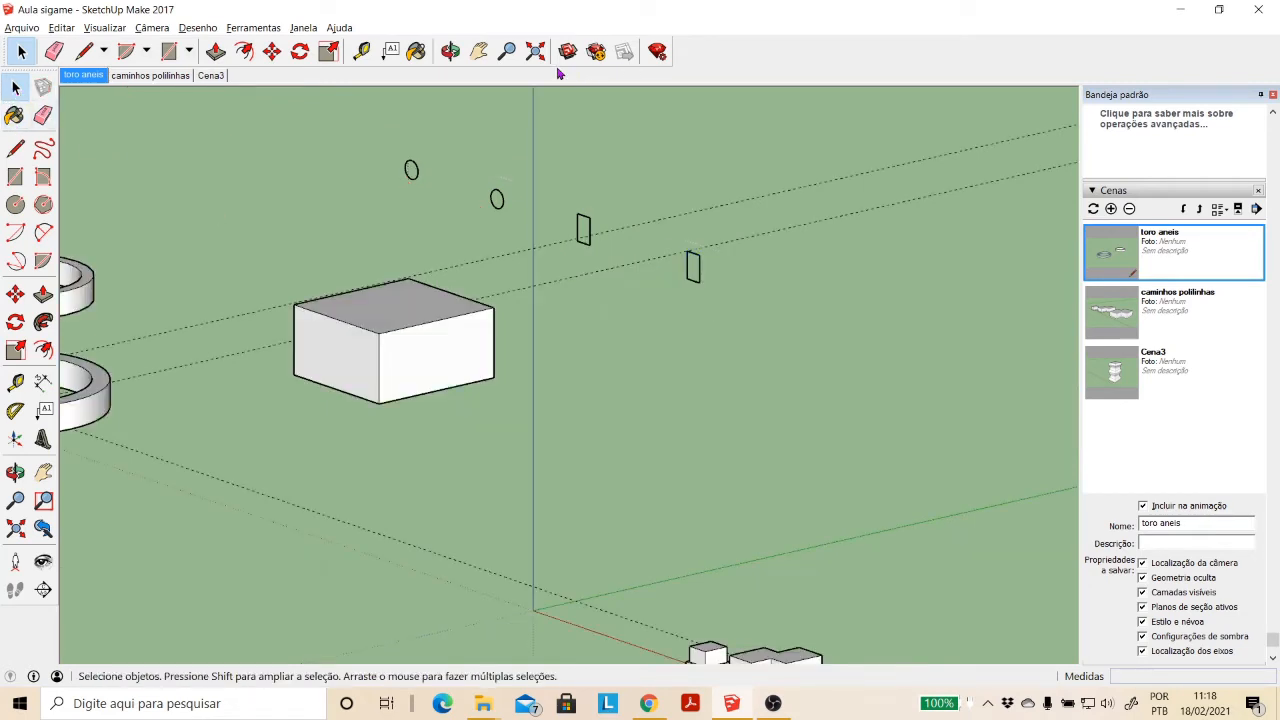
- Undo the section-cut operations and the larger ring's Follow Me, back to its rectangular profile and circular path
click(479, 55)
drag(242, 359, 702, 383)
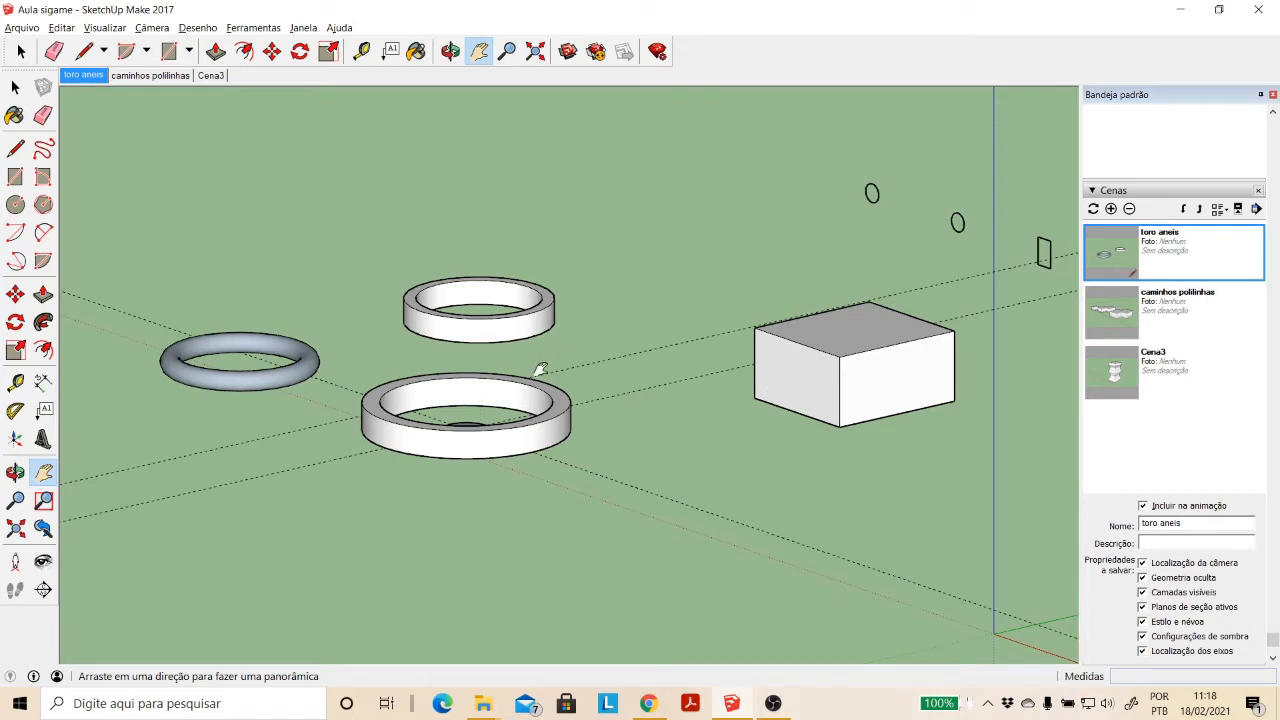
scroll(540, 370, up, 2)
key(ctrl+z)
key(ctrl+z)
key(ctrl+z)
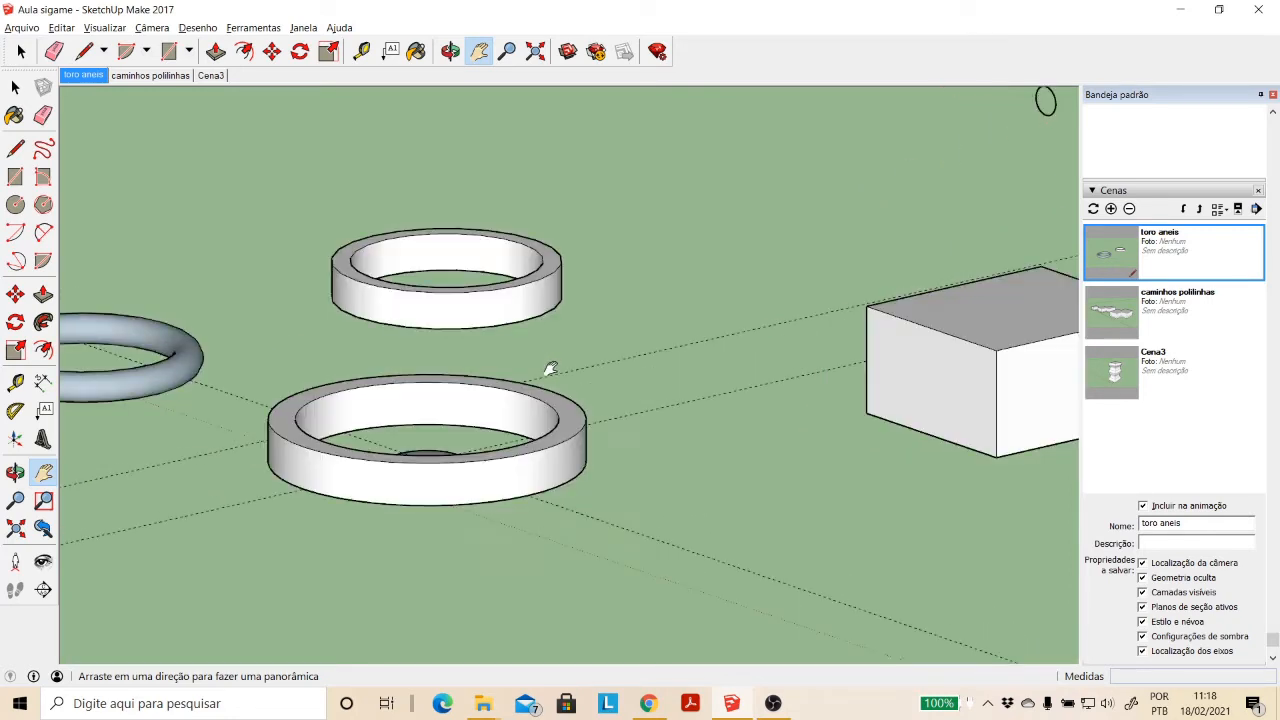
key(ctrl+z)
key(ctrl+z)
key(ctrl+z)
key(ctrl+z)
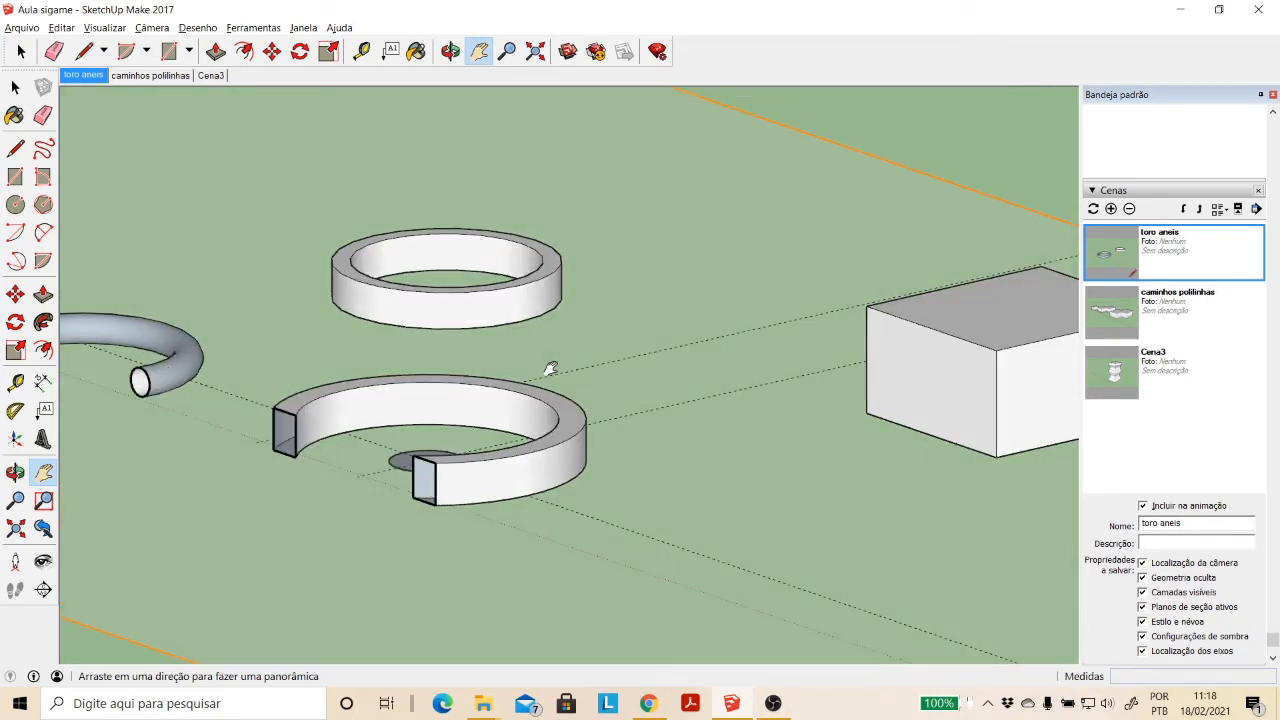
key(ctrl+z)
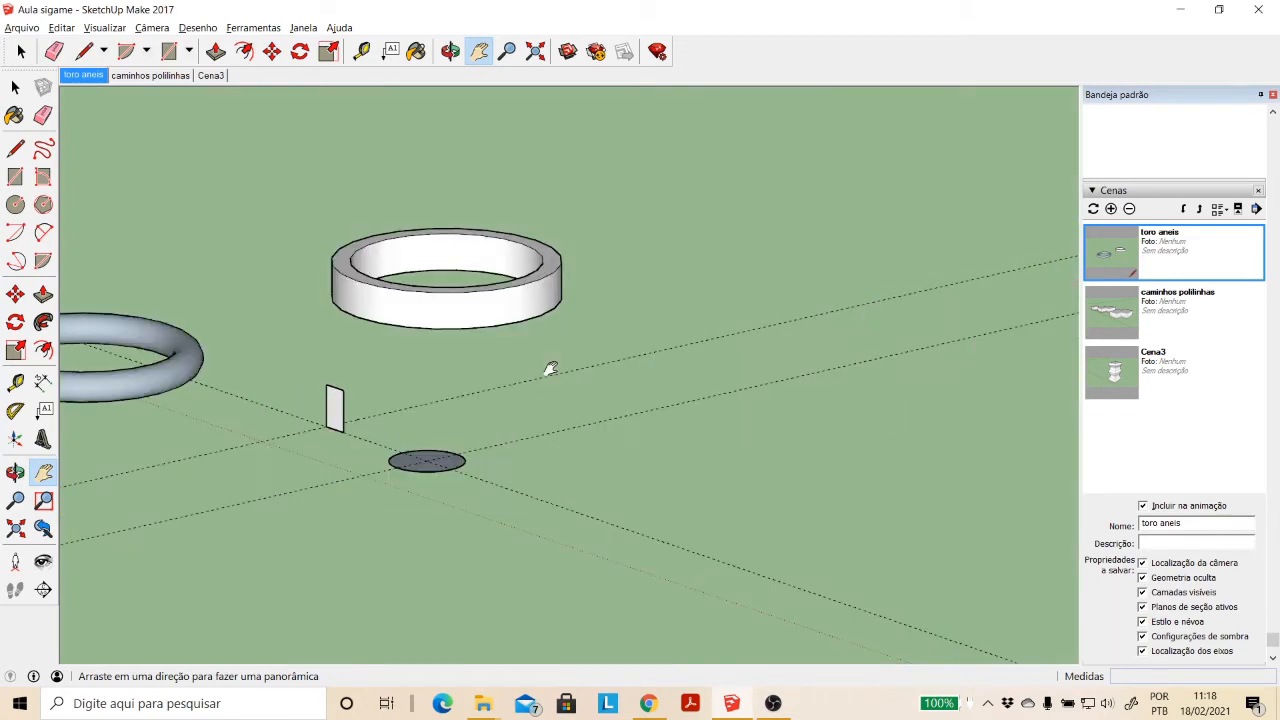
- Draw a stepped line on the rectangular profile, about 1.71 m down from the top edge, slightly inward, and about 1.07 m down
click(450, 51)
drag(420, 428, 452, 426)
scroll(452, 426, up, 5)
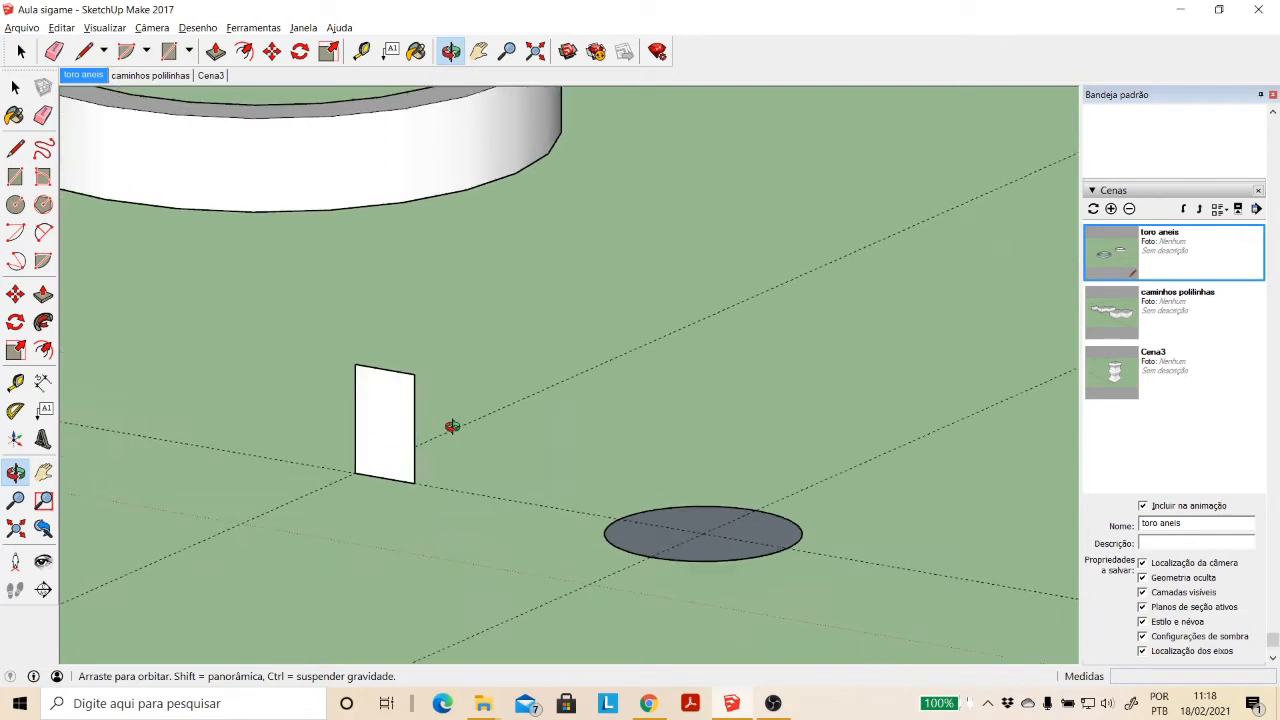
click(15, 148)
click(355, 352)
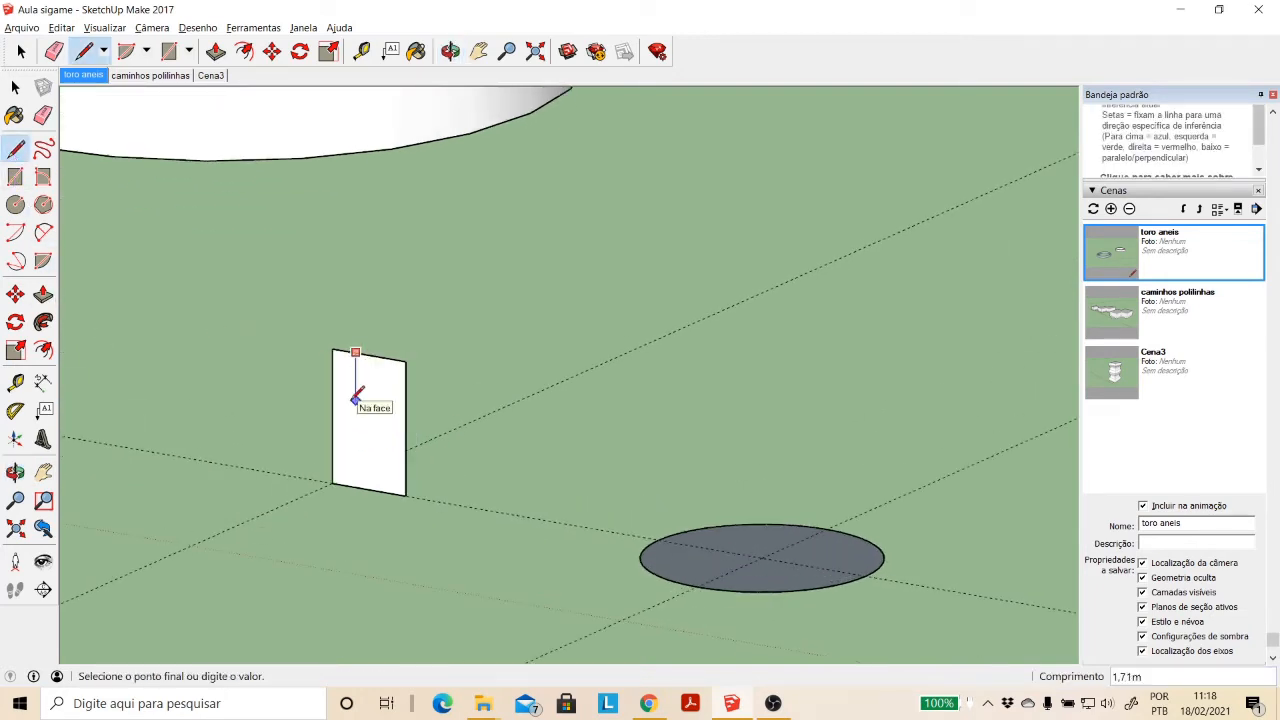
click(355, 400)
click(372, 403)
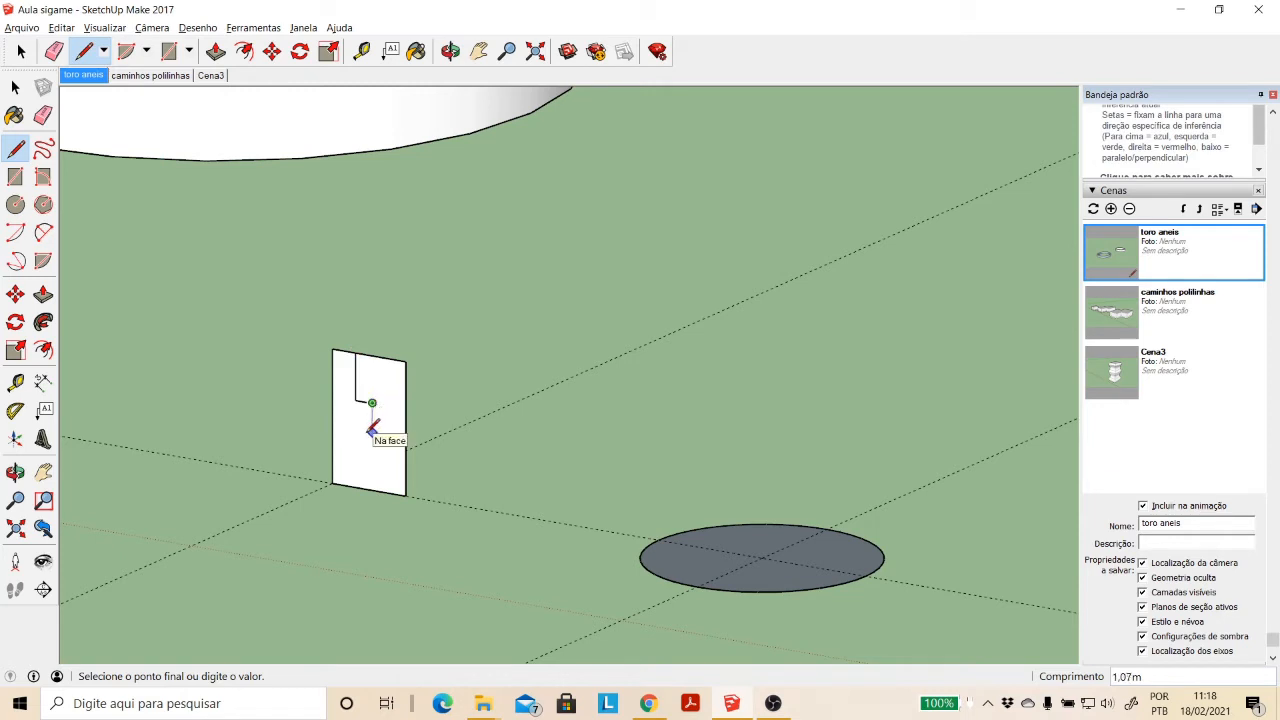
click(372, 432)
- Draw a two-point arc from the profile's lower inner corner to the stepped line's end, tangent at that end, with a chord about 2.47 m
click(43, 231)
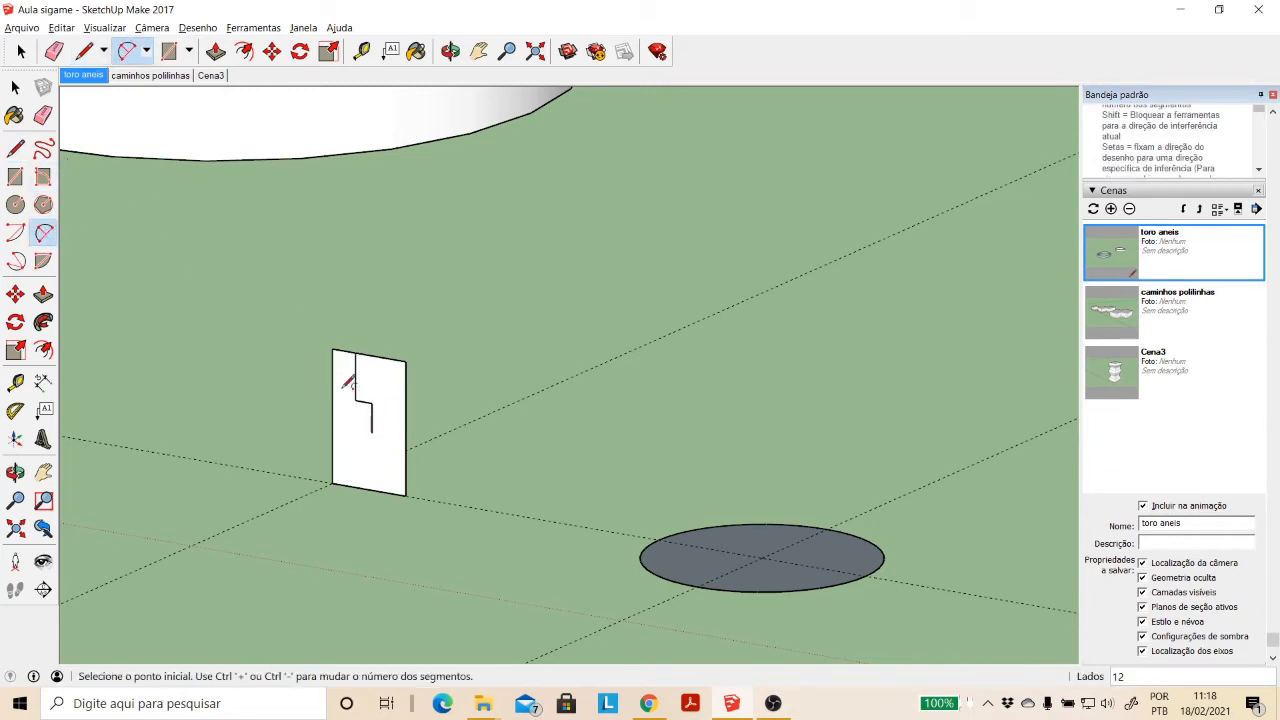
click(405, 494)
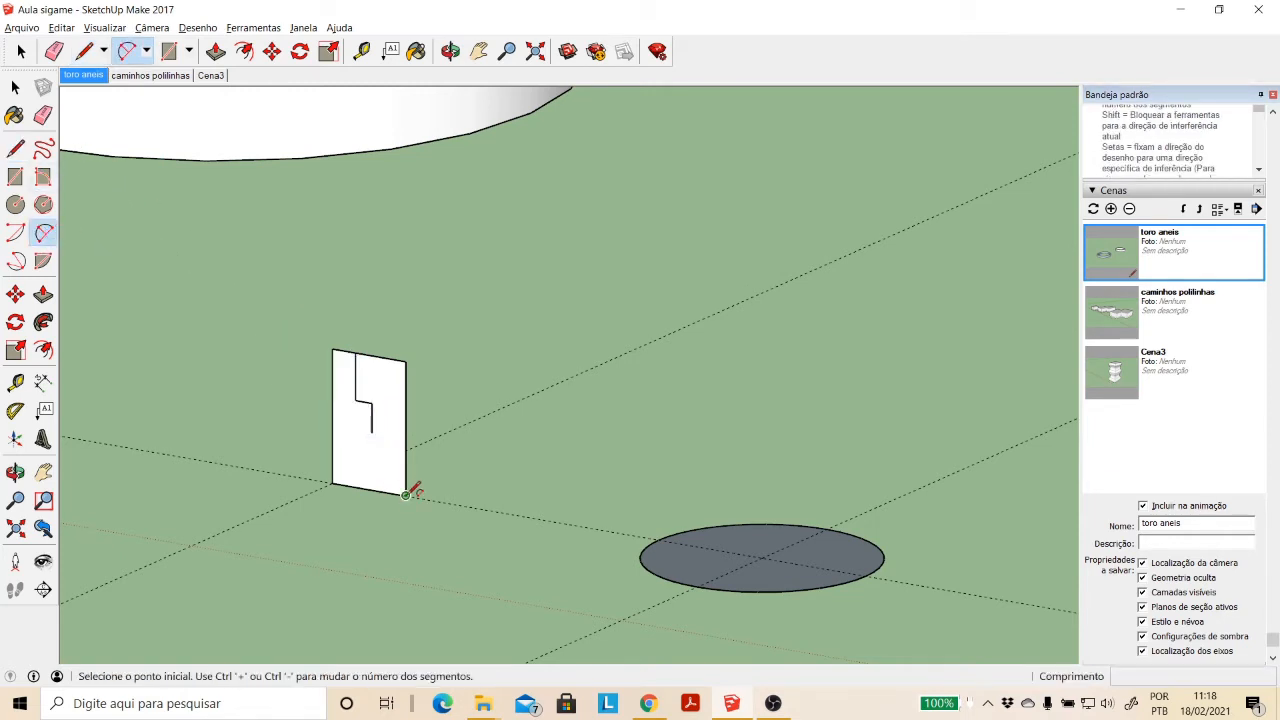
click(372, 431)
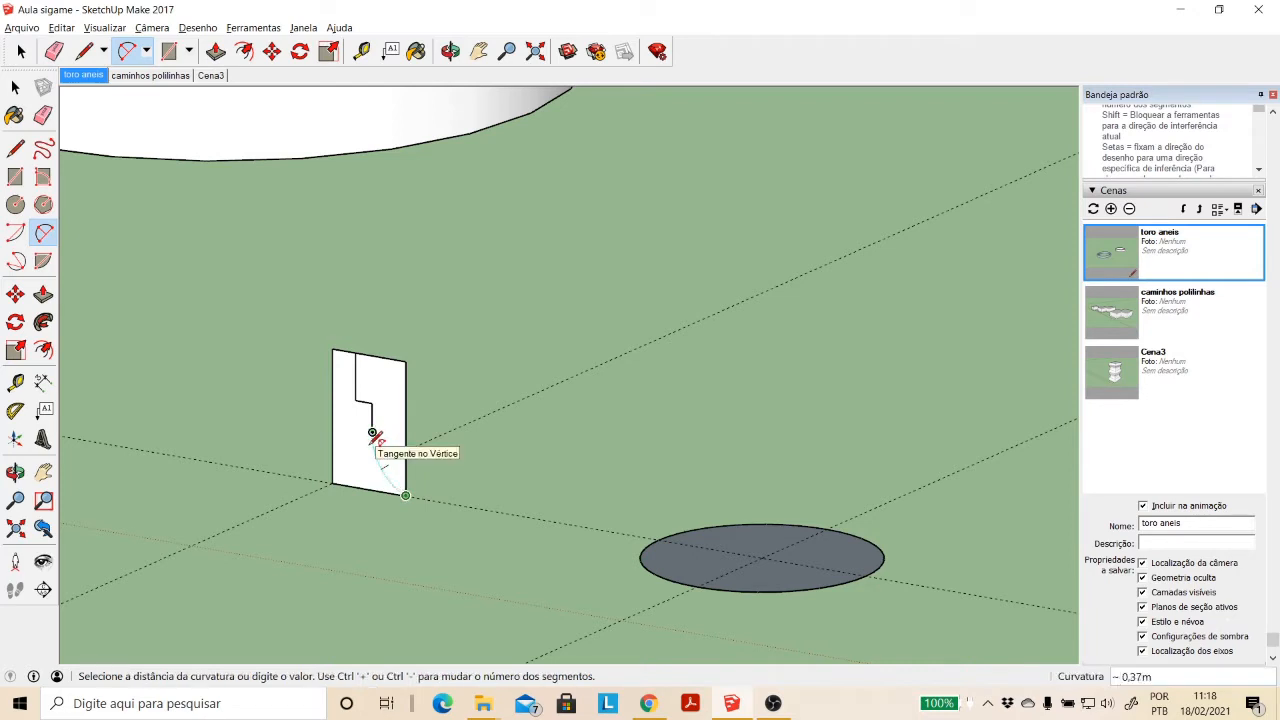
click(372, 432)
- Delete the part of the rectangular profile between the stepped, curved line and the side facing the circular path
click(15, 87)
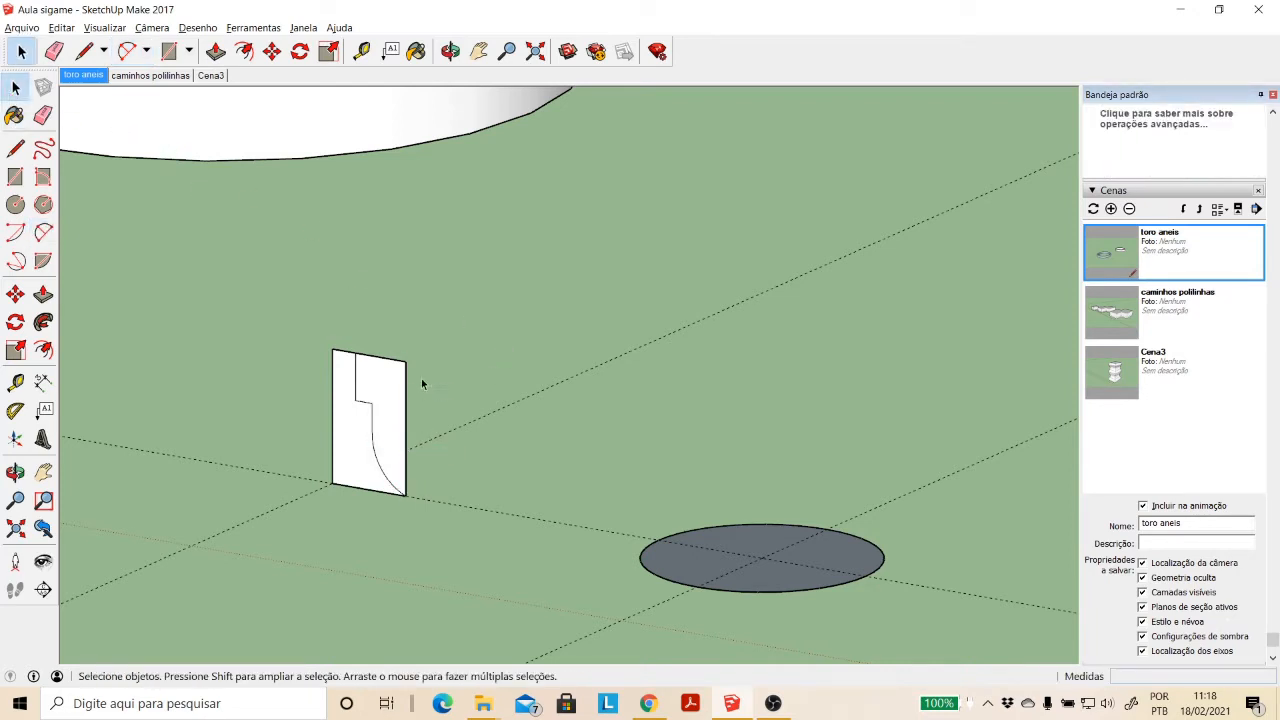
click(396, 372)
key(Delete)
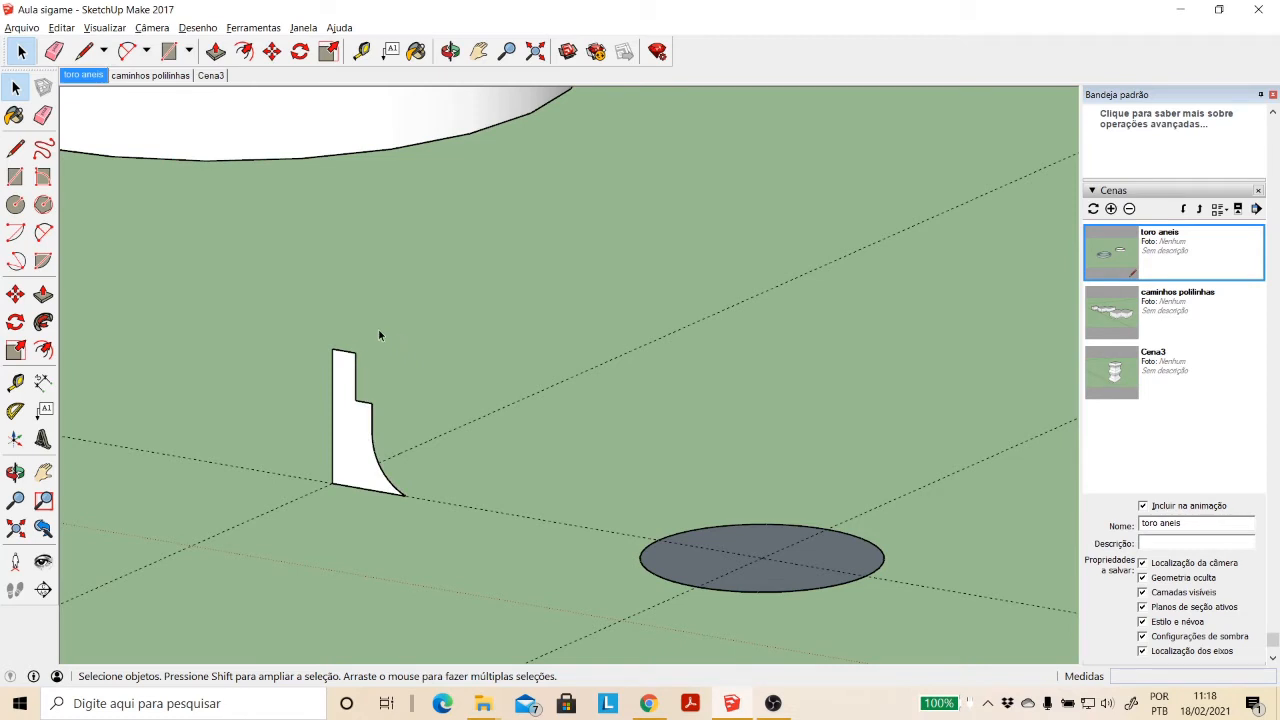
- Draw a narrow rectangle about 0.31 m by 0.88 m down from the profile's top edge
scroll(378, 330, up, 2)
scroll(260, 350, up, 2)
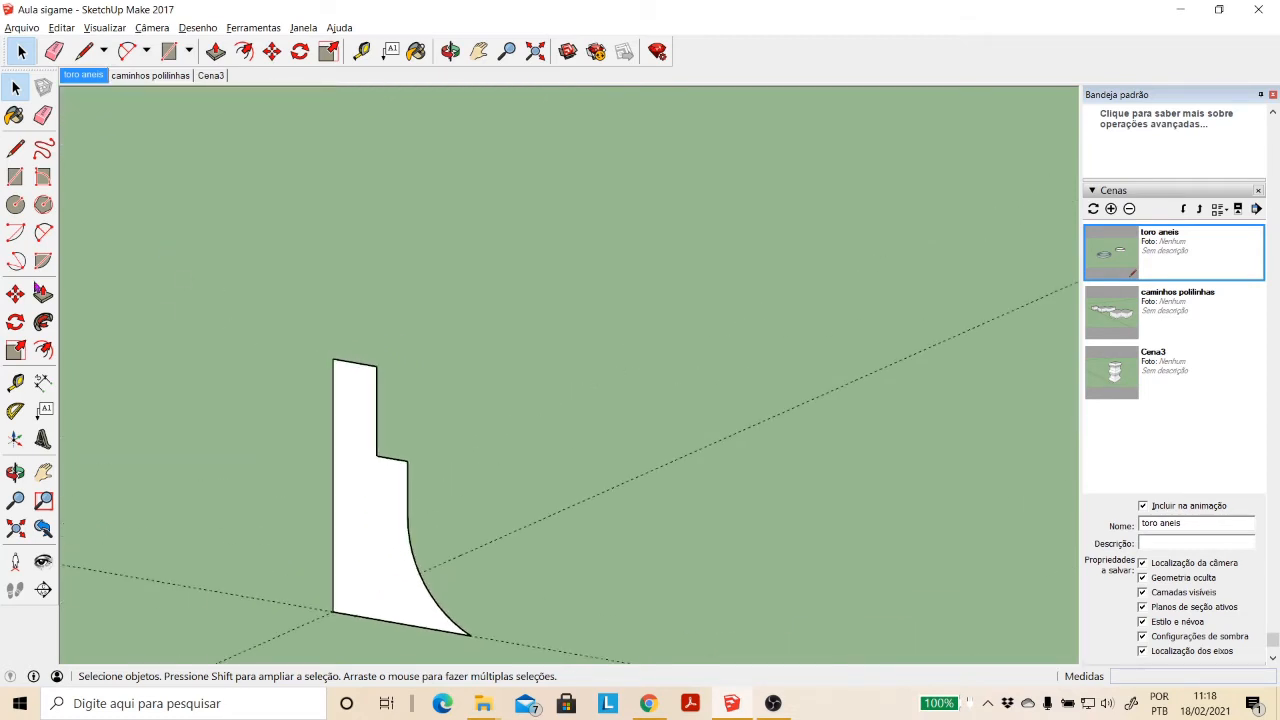
click(15, 177)
click(344, 360)
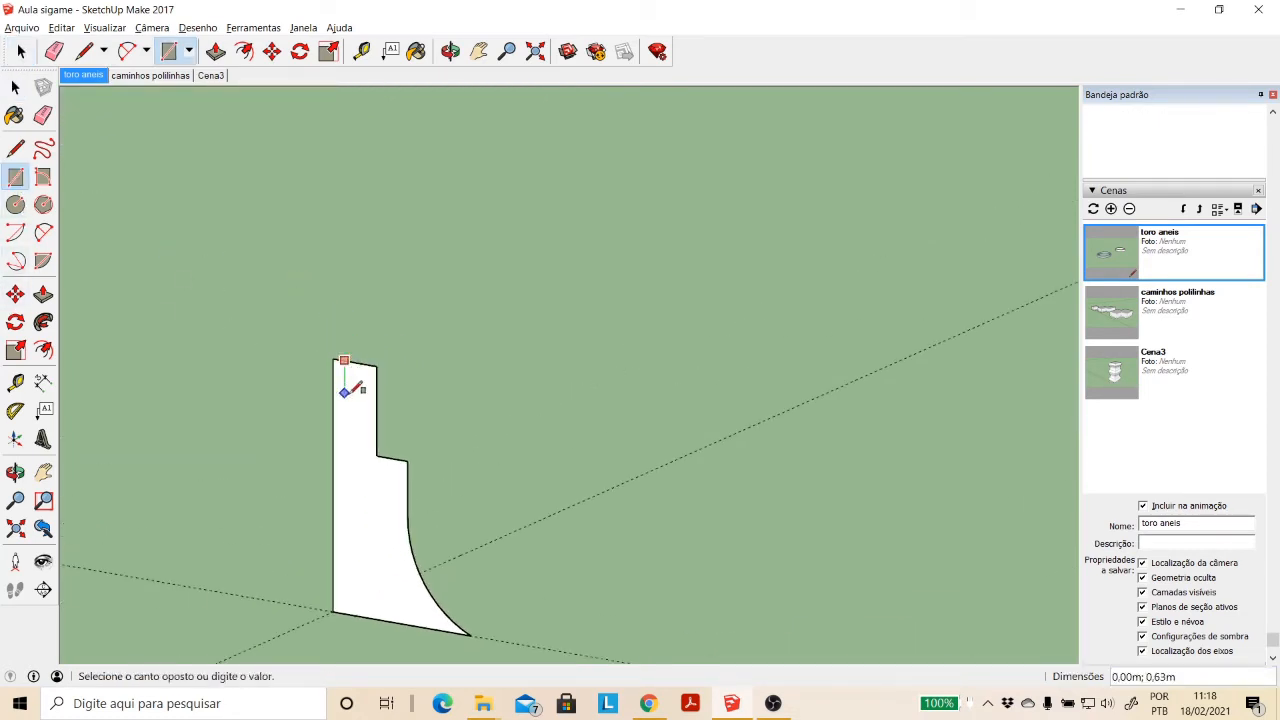
click(366, 408)
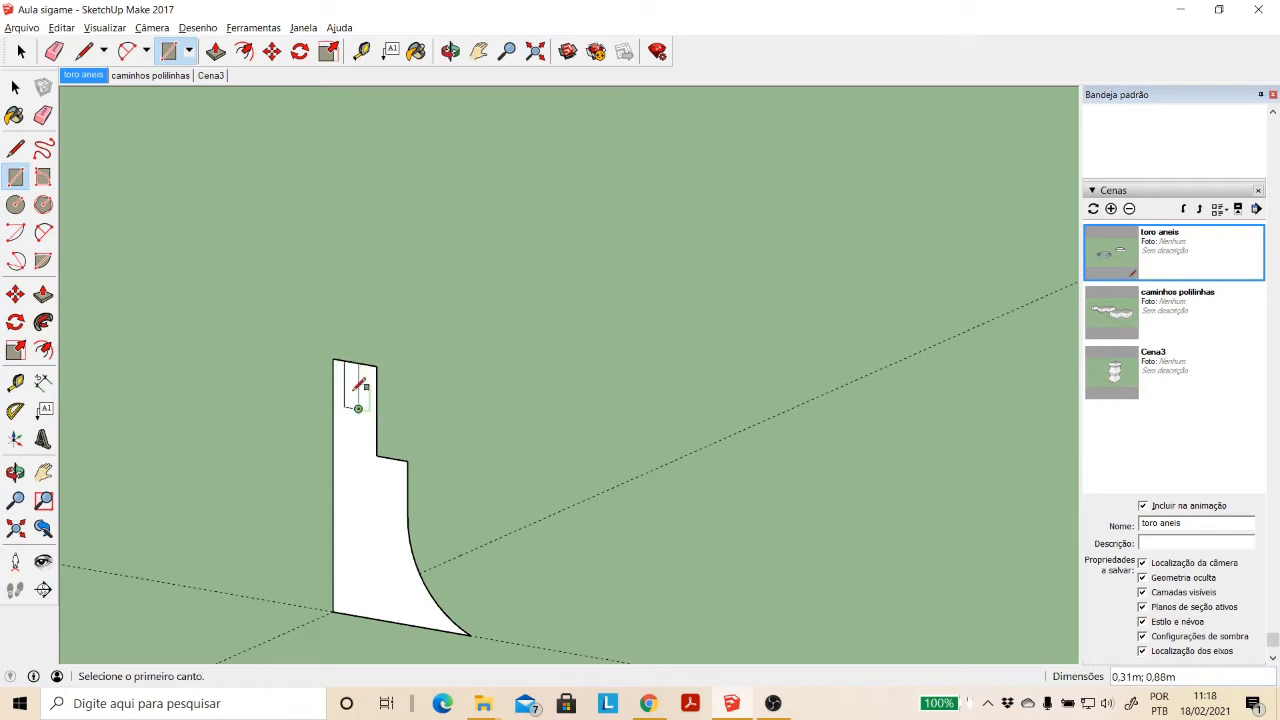
click(15, 87)
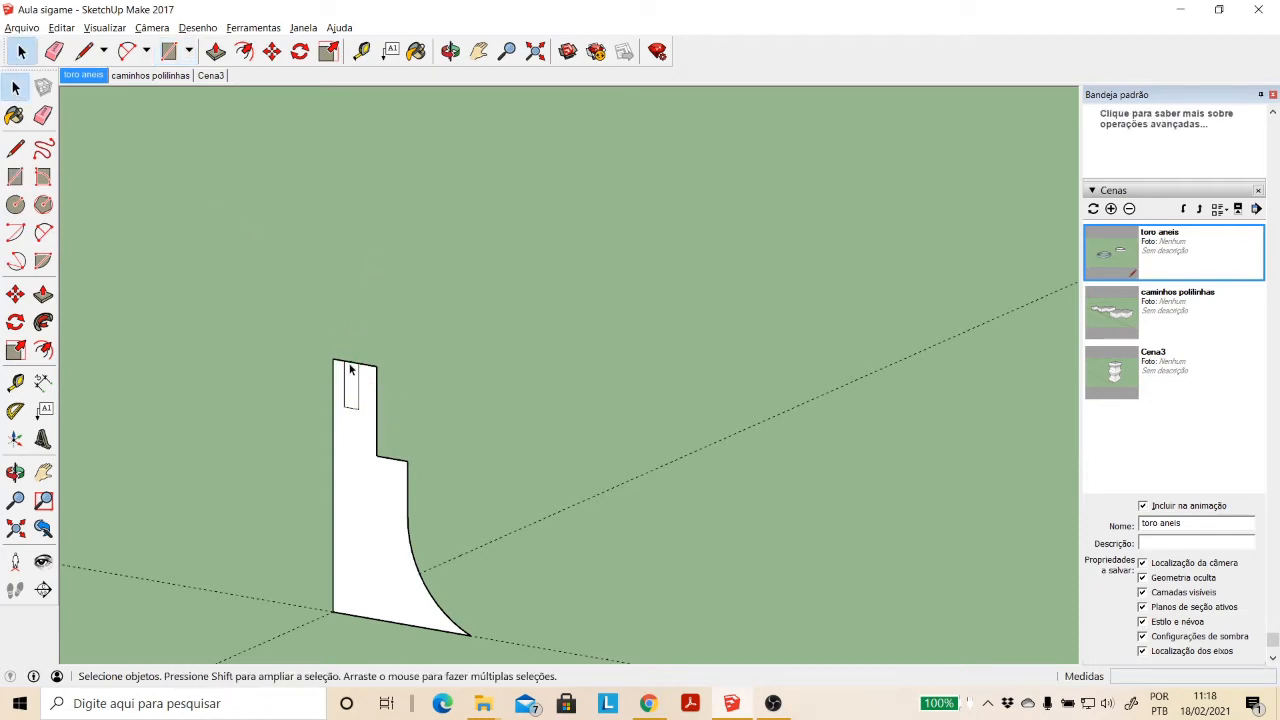
- Delete the narrow rectangle at the profile's top edge, leaving an open groove in the profile
click(350, 363)
key(Delete)
scroll(455, 384, down, 2)
scroll(520, 460, down, 3)
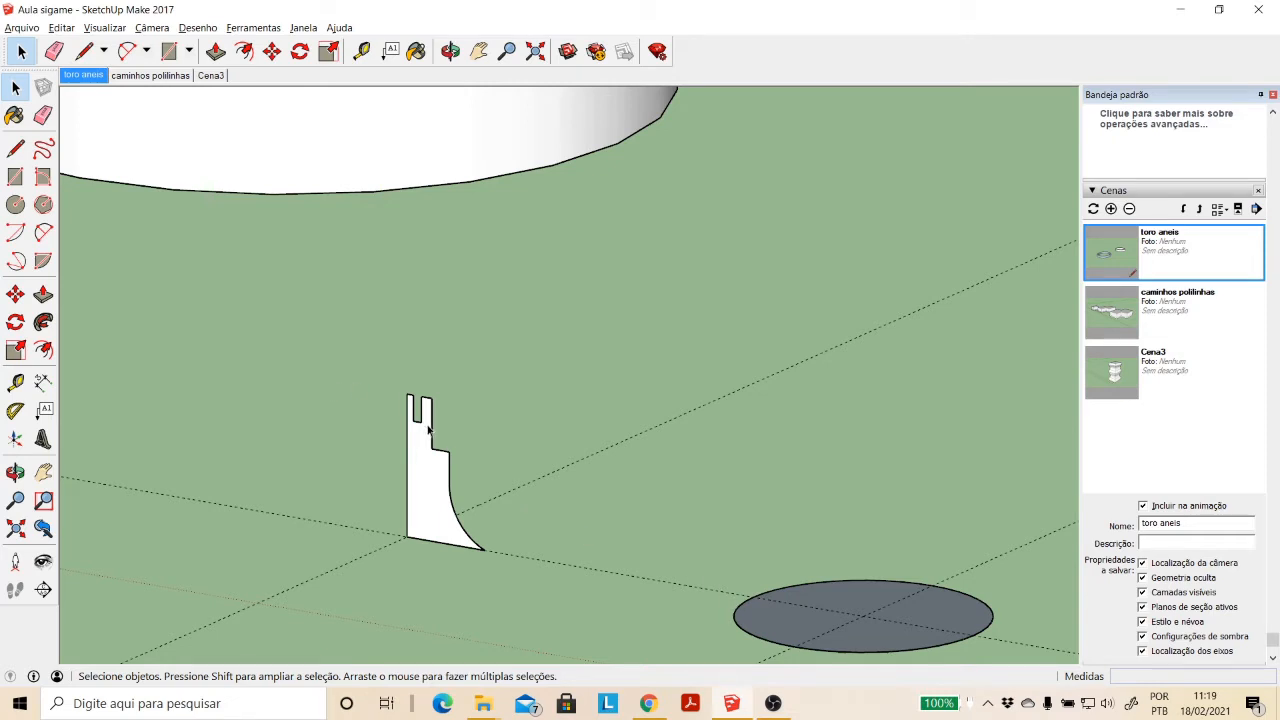
- Sweep the grooved, stepped profile around the circle's edge with Follow Me to form the moulded ring
click(773, 597)
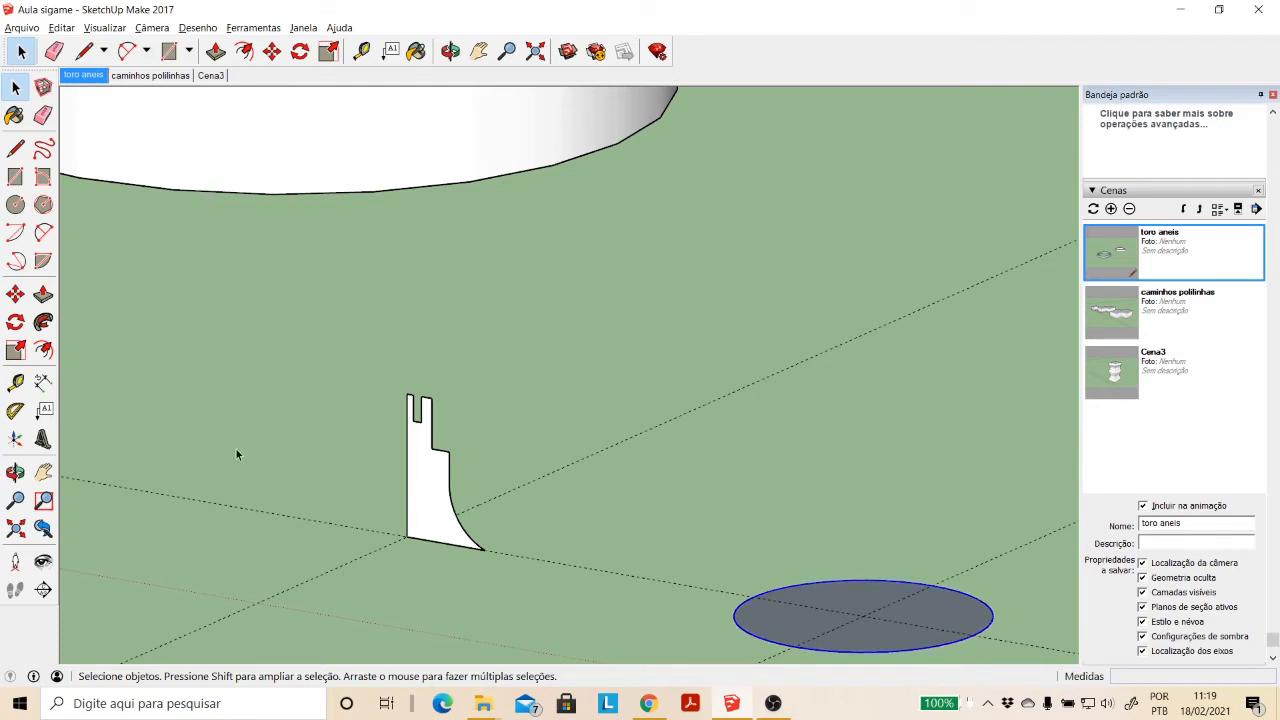
click(43, 322)
click(452, 520)
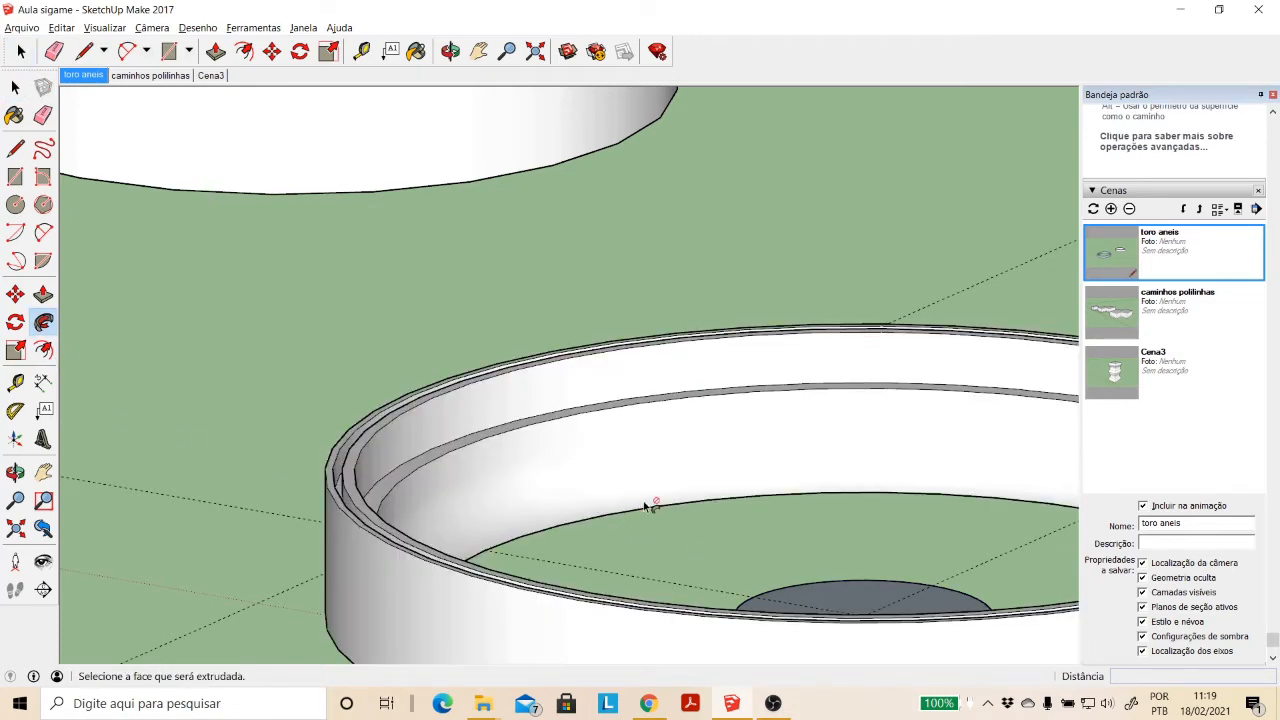
scroll(647, 507, down, 3)
middle_drag(471, 200, 465, 524)
drag(718, 557, 551, 543)
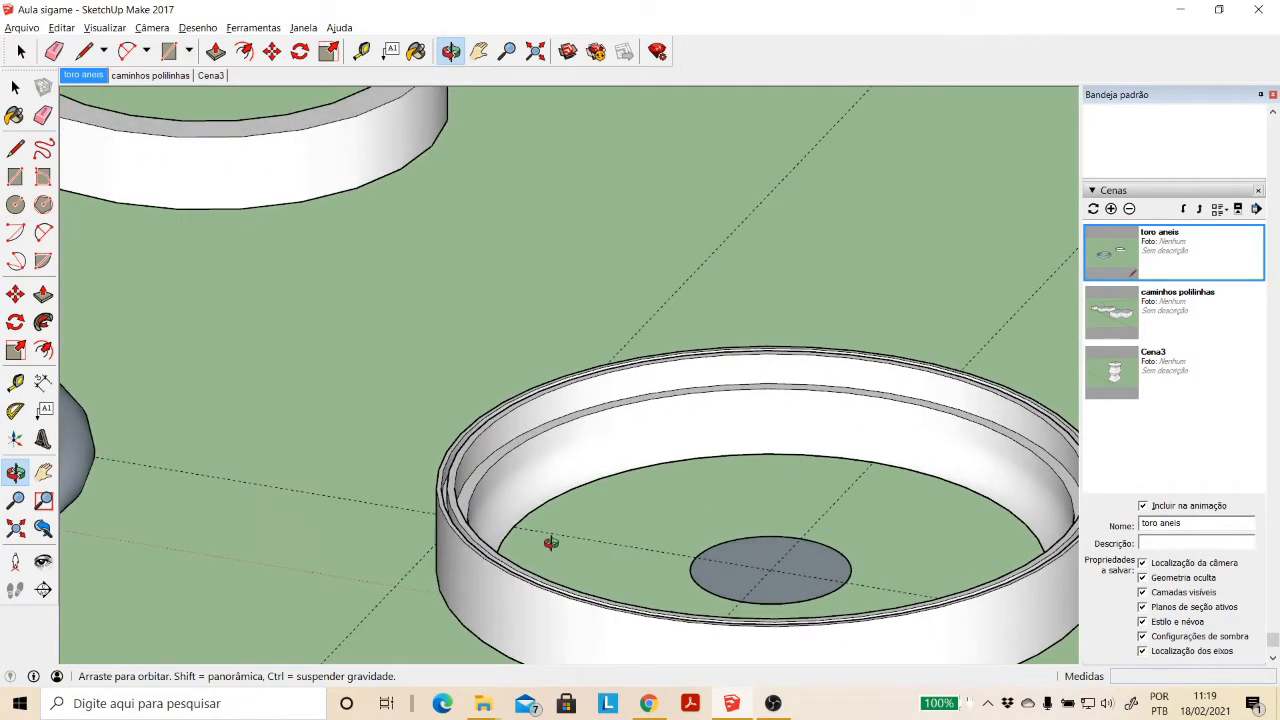
- Undo the Follow Me sweep to show the flat profile, and redo it to restore the moulded ring
key(ctrl+z)
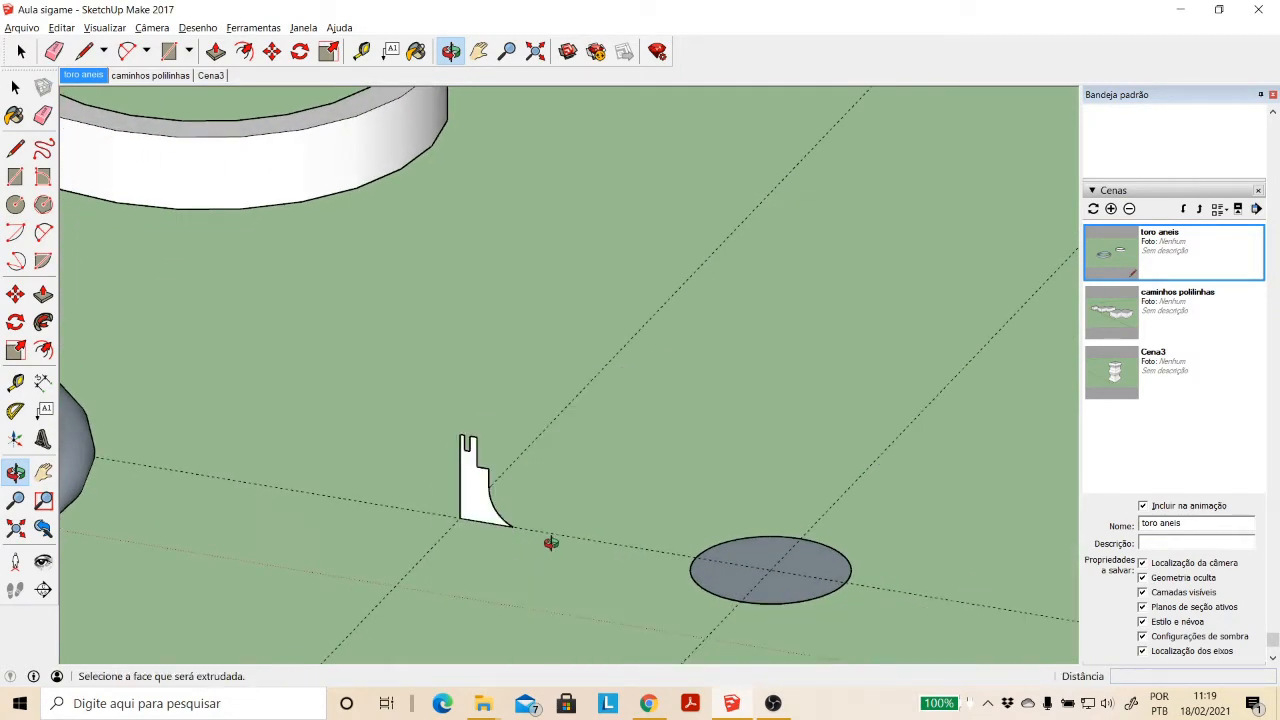
key(ctrl+z)
key(ctrl+y)
key(ctrl+y)
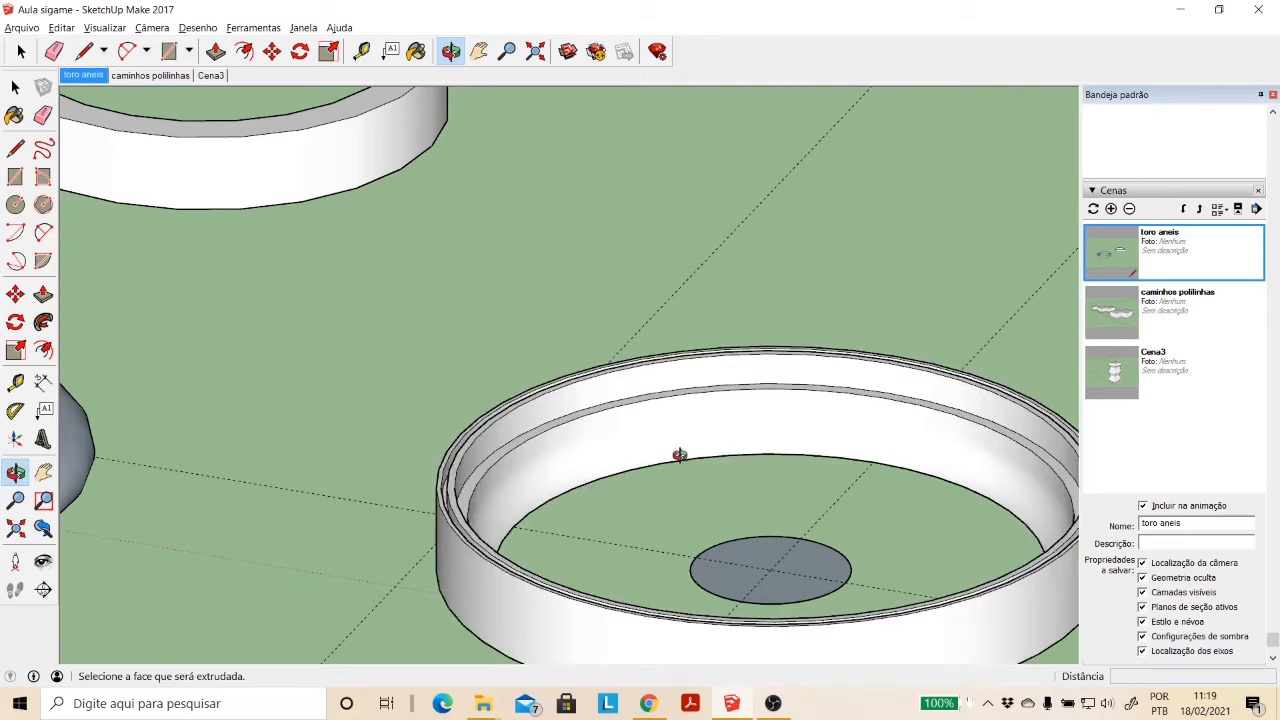
- Examine the moulded ring's curved inner face, step and top groove from several angles
click(15, 87)
click(571, 463)
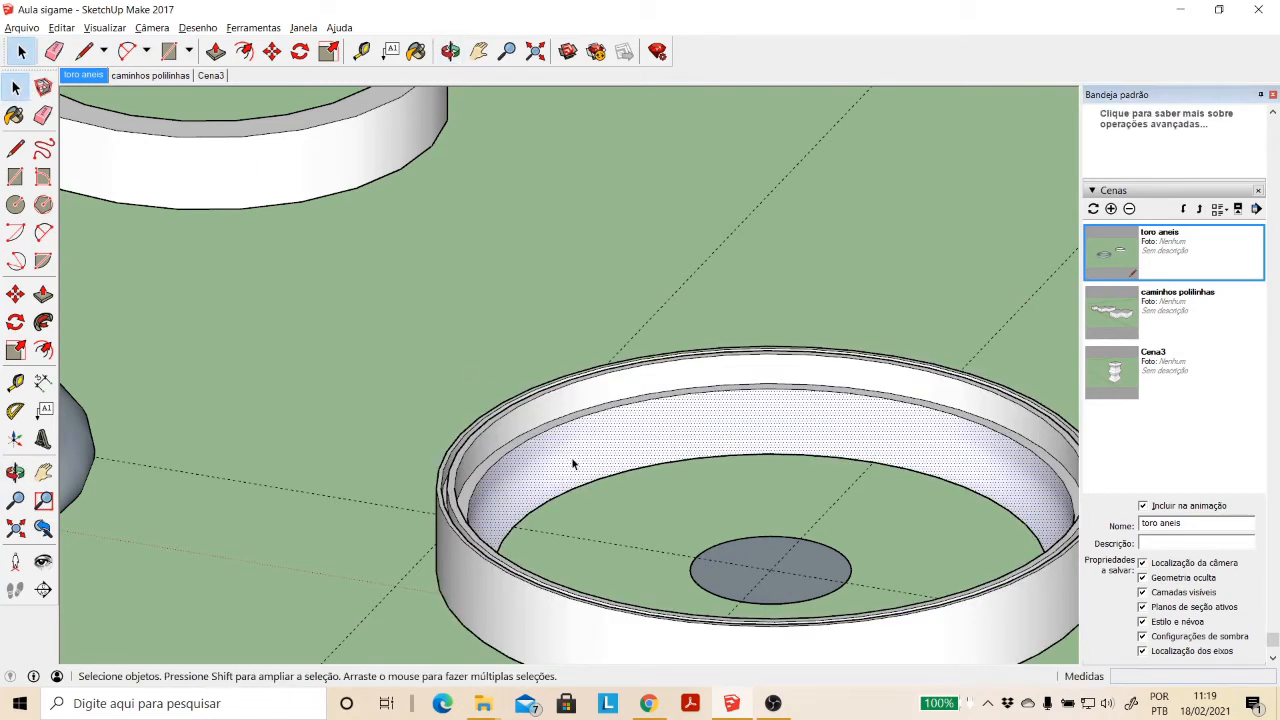
click(450, 51)
drag(720, 517, 649, 471)
scroll(646, 480, up, 2)
scroll(579, 545, up, 1)
drag(579, 545, 526, 497)
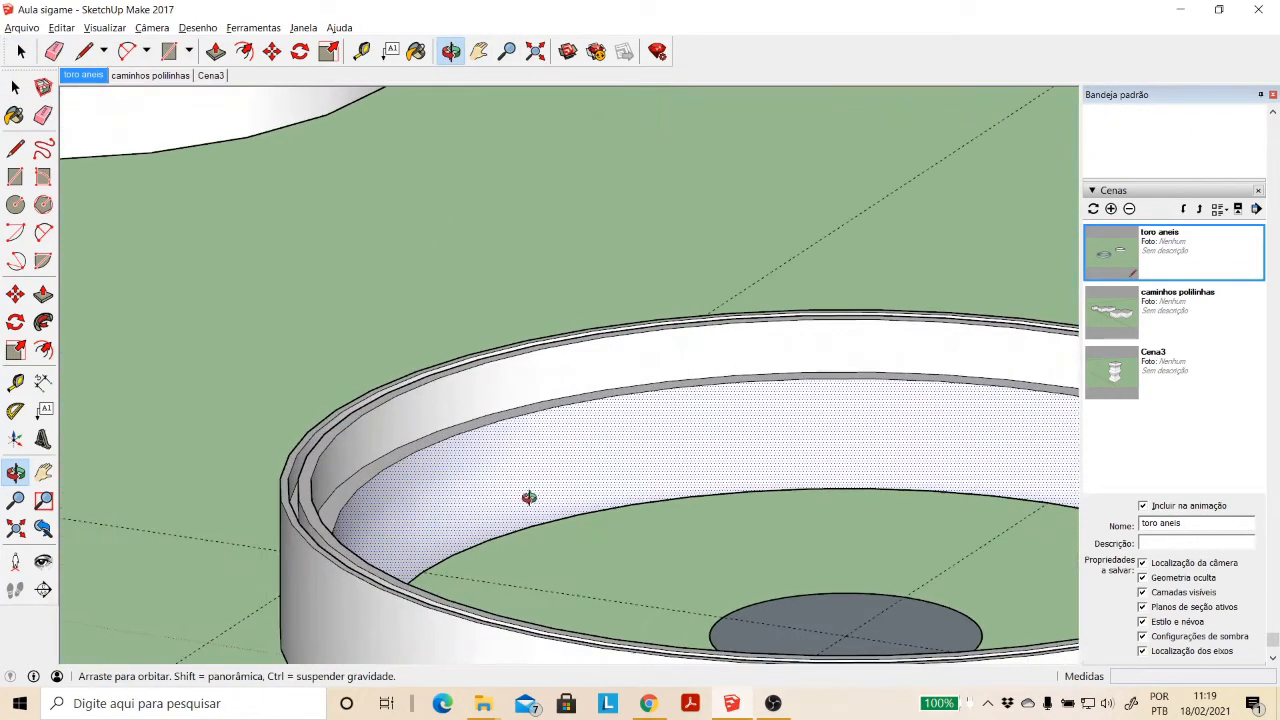
scroll(481, 518, down, 3)
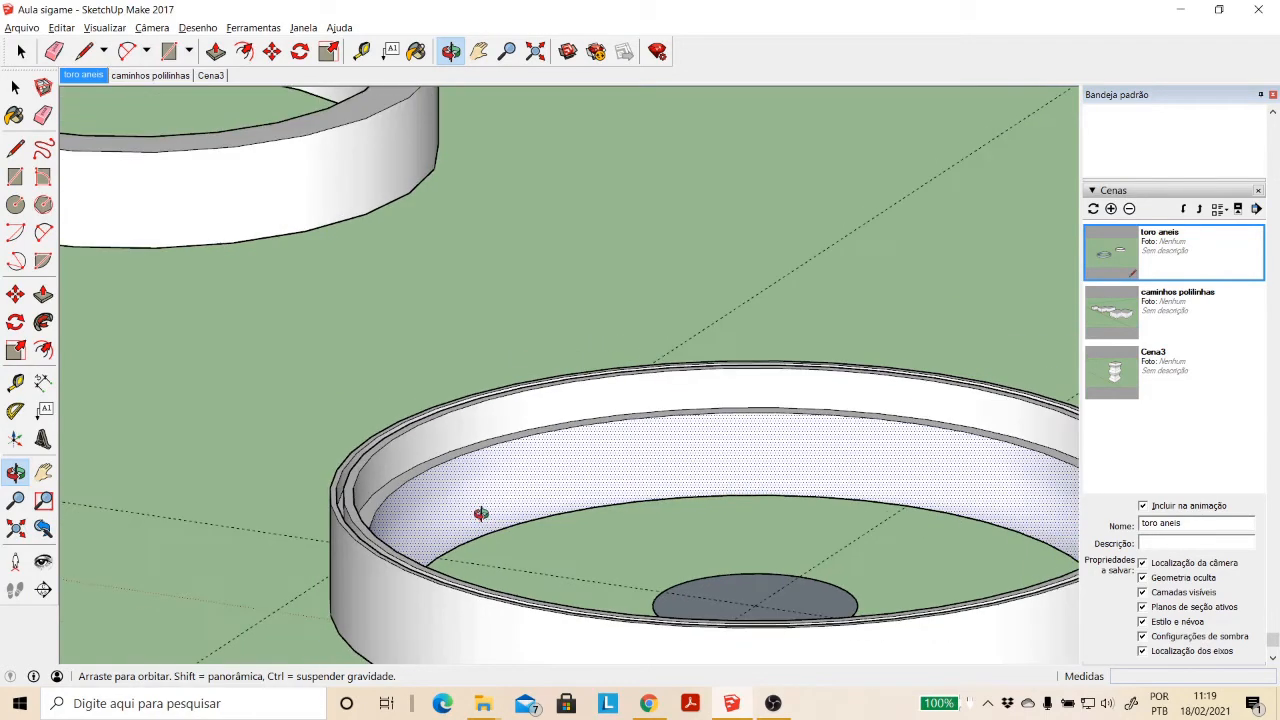
drag(478, 520, 514, 571)
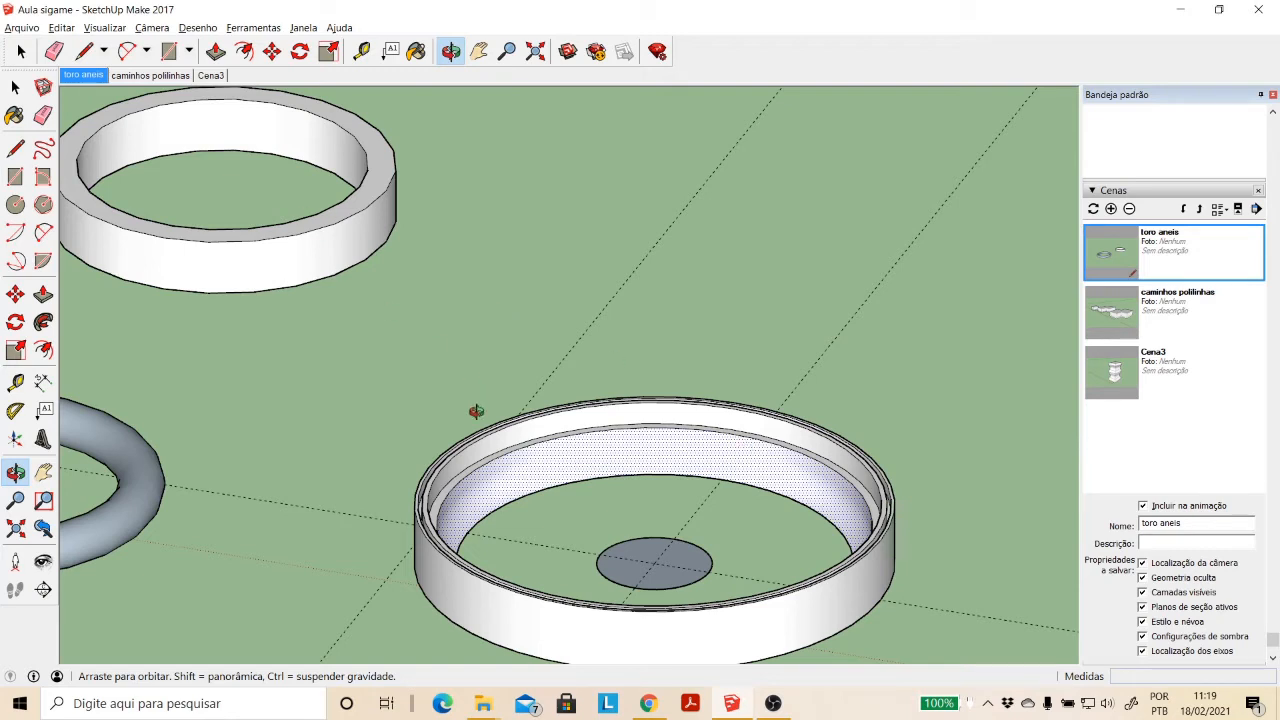
- Delete the circular path's face at the centre of the moulded ring
click(12, 89)
click(618, 578)
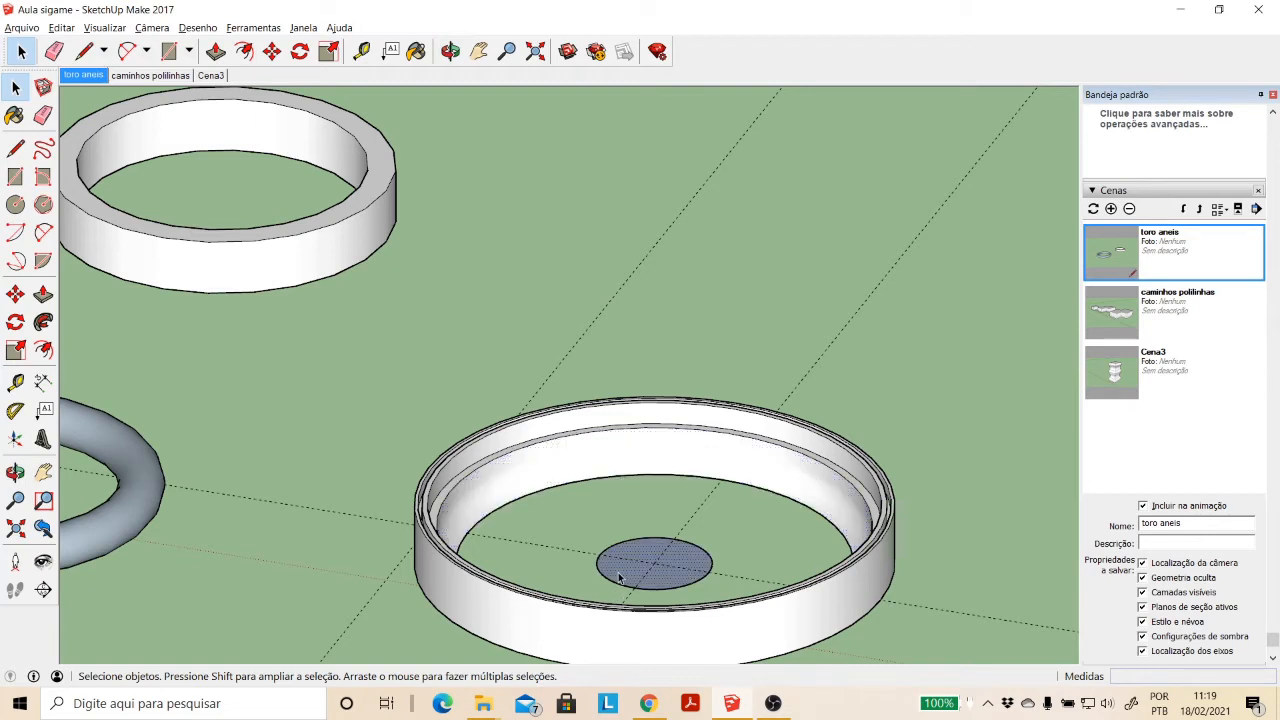
key(Delete)
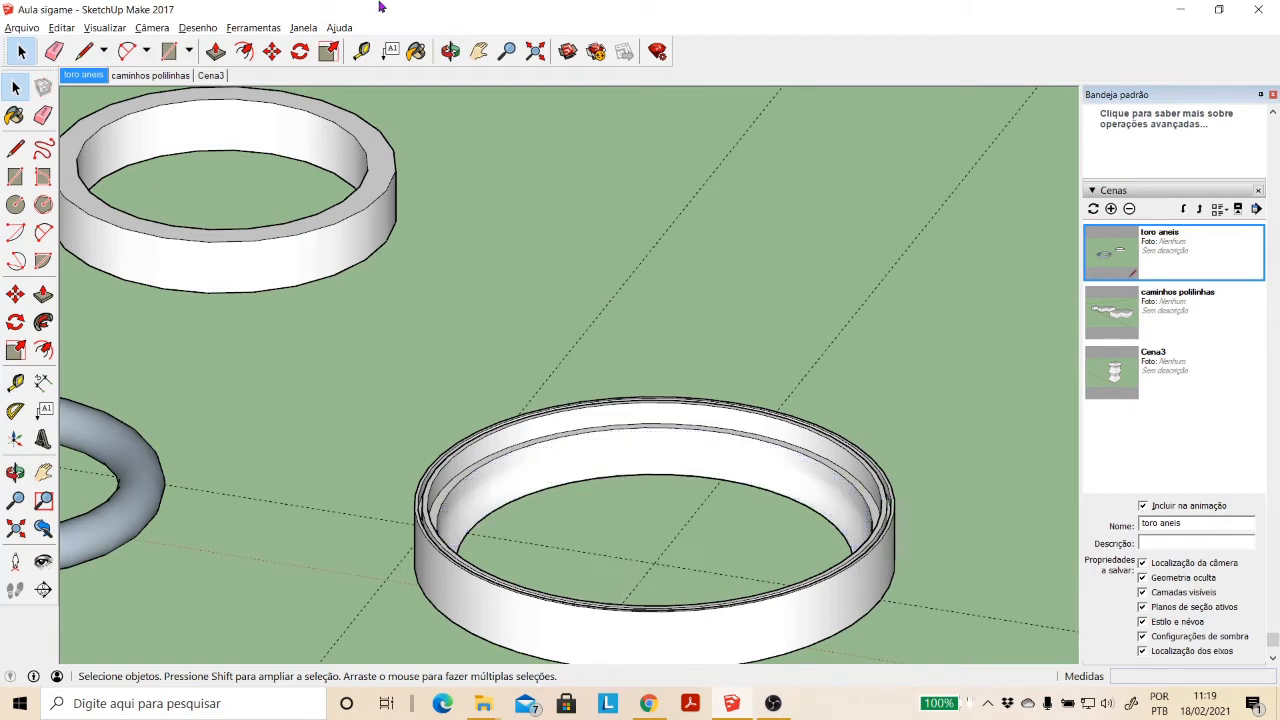
- Place a vertical section plane, perpendicular to the green axis, through the moulded ring's centre to expose its profile
click(250, 28)
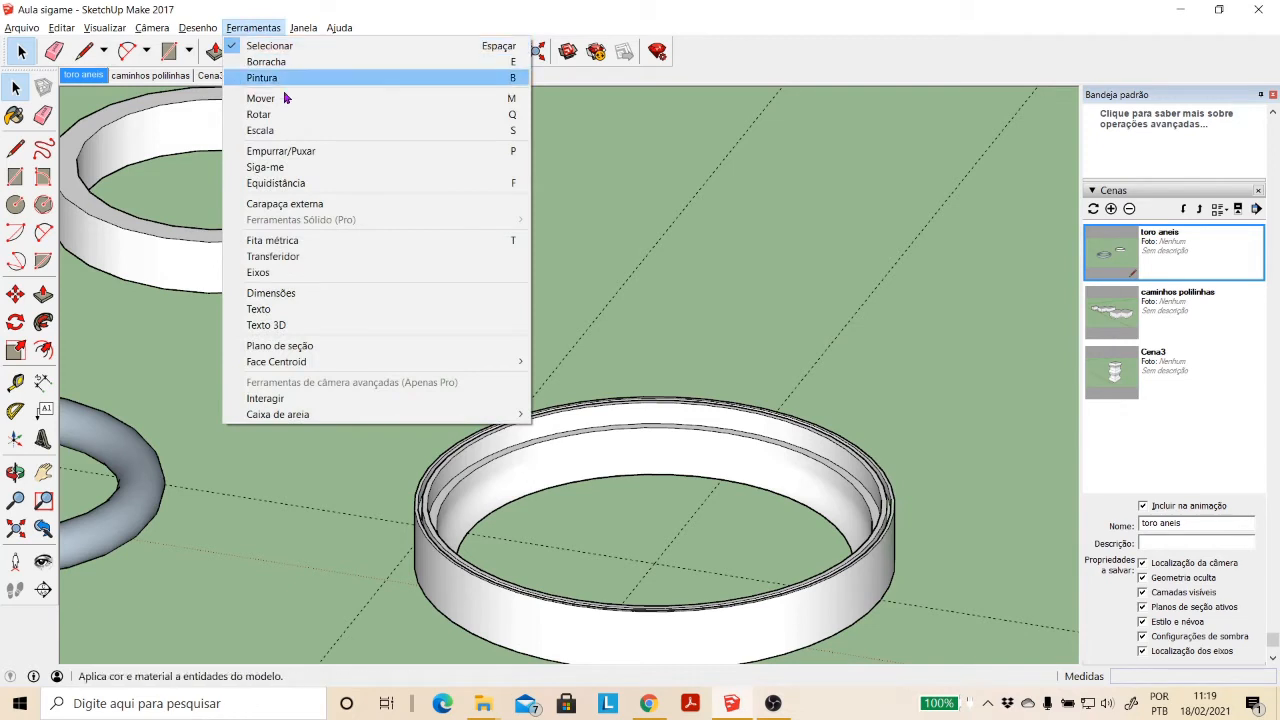
click(300, 347)
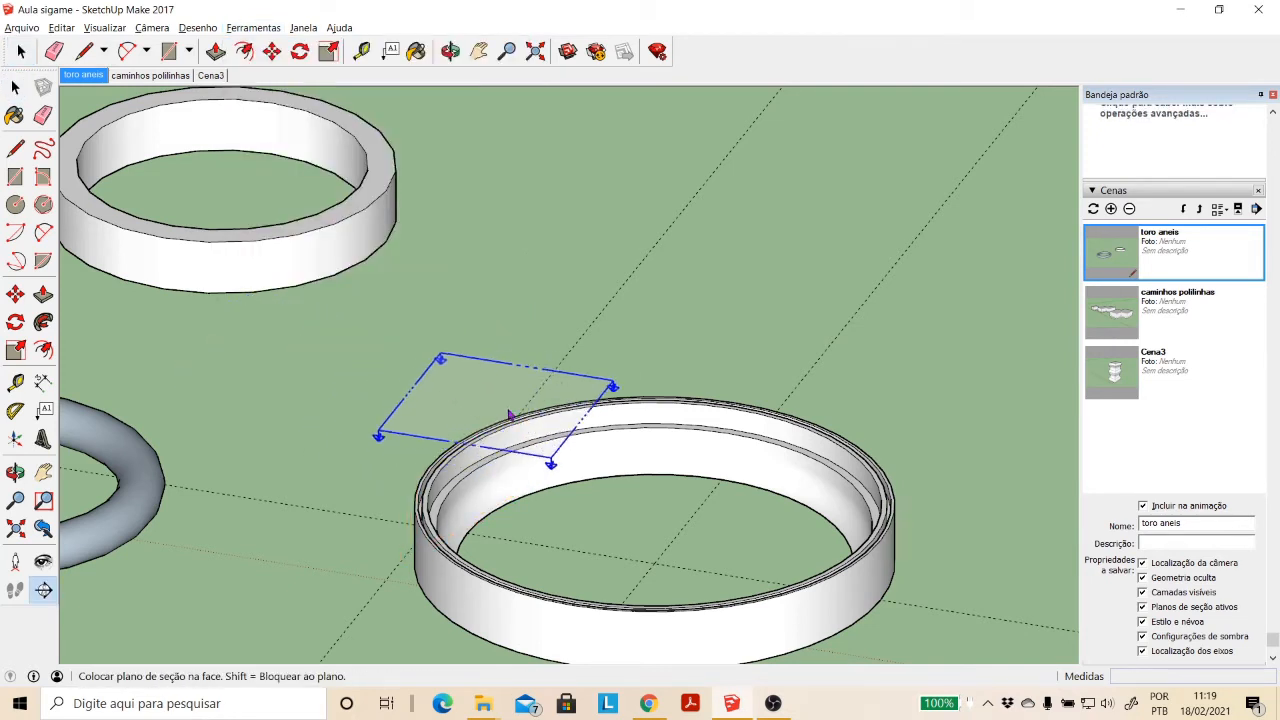
key(shift)
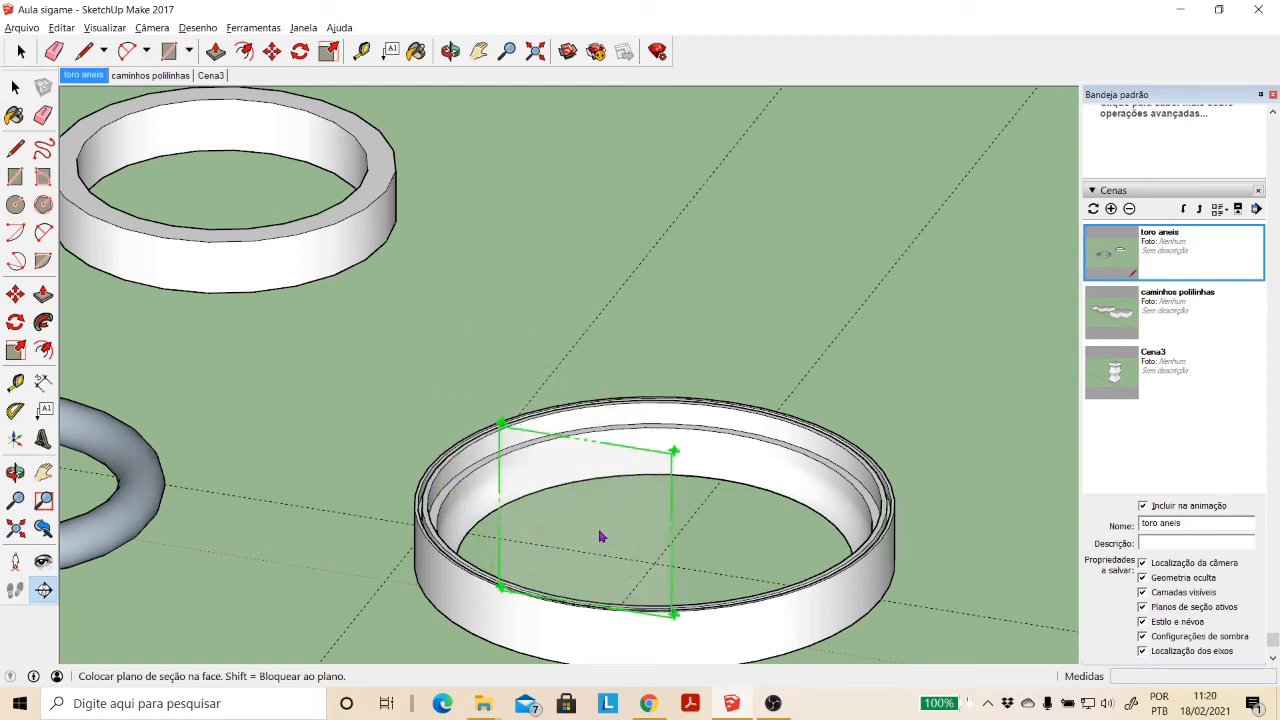
click(656, 563)
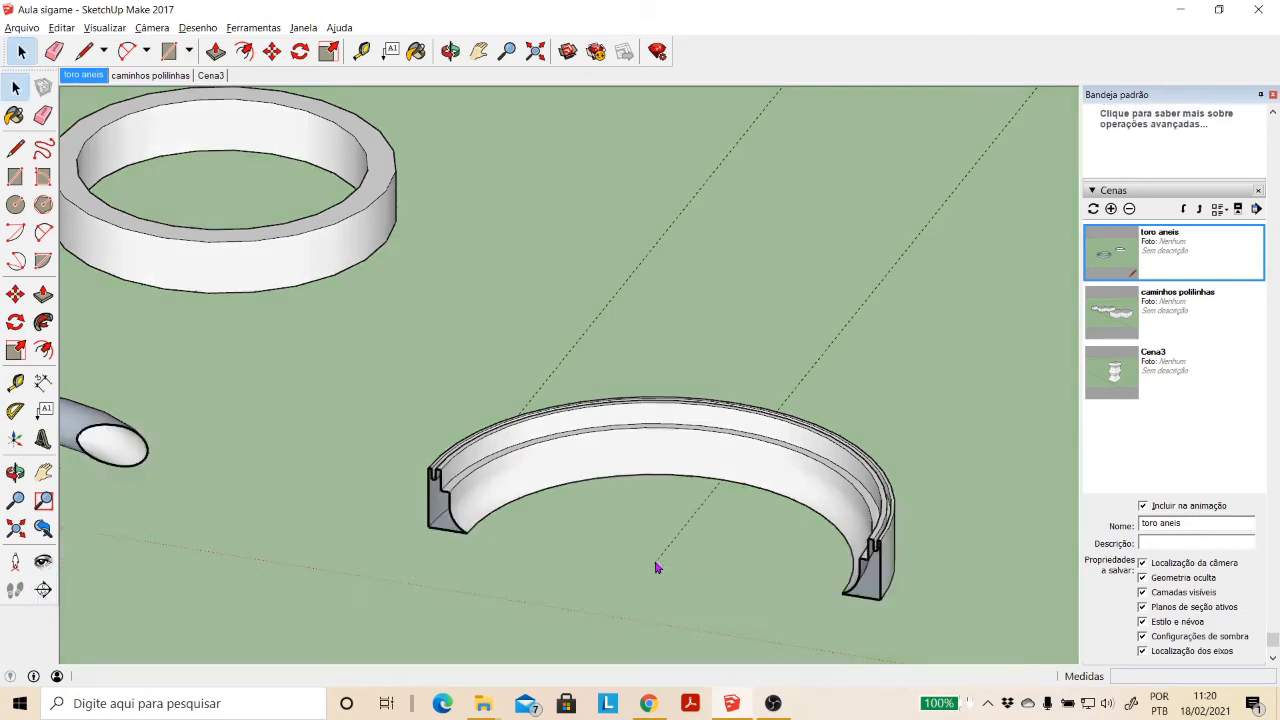
key(space)
click(451, 51)
drag(394, 397, 380, 479)
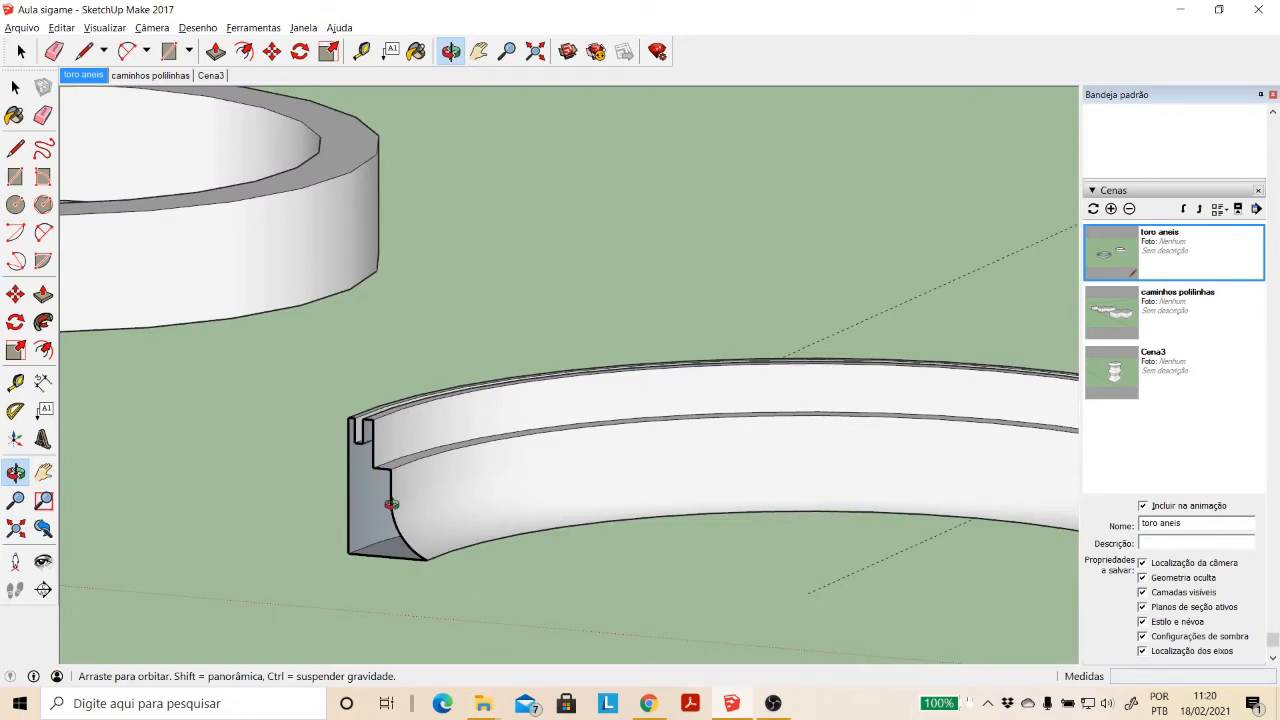
click(17, 92)
- Create a group from the slice of the active section plane
scroll(598, 375, down, 5)
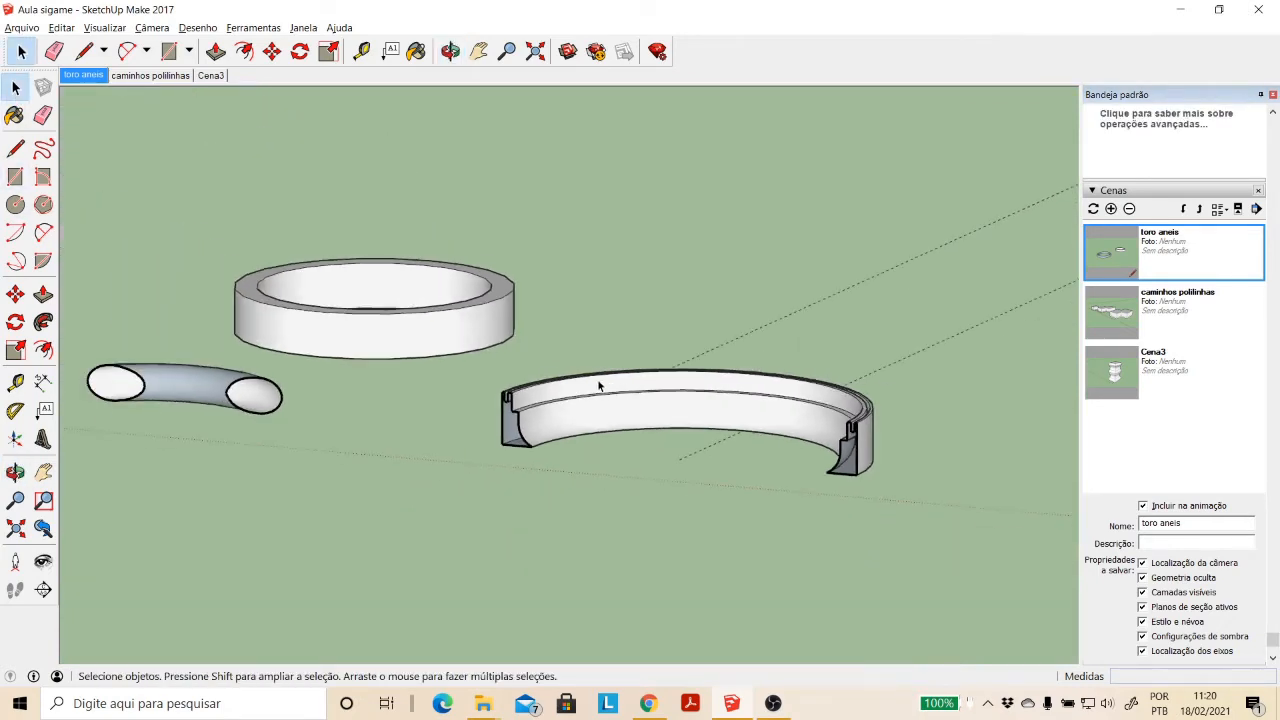
scroll(531, 435, down, 3)
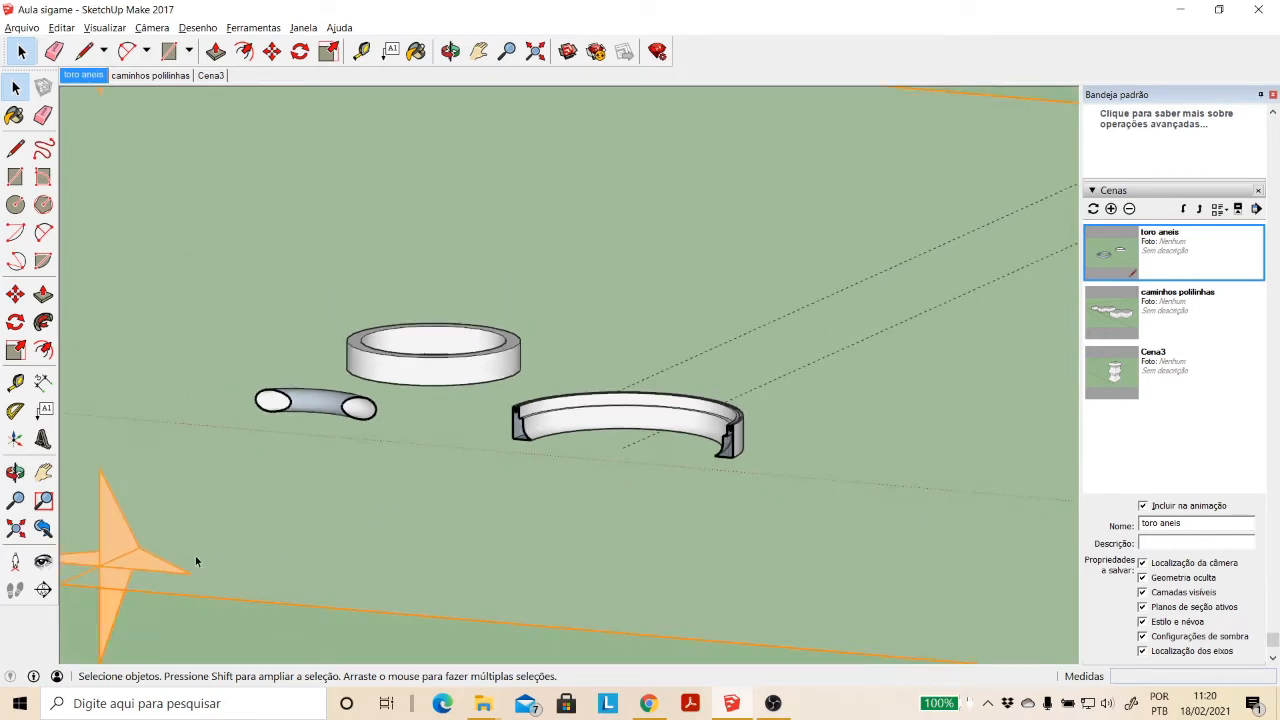
right_click(149, 569)
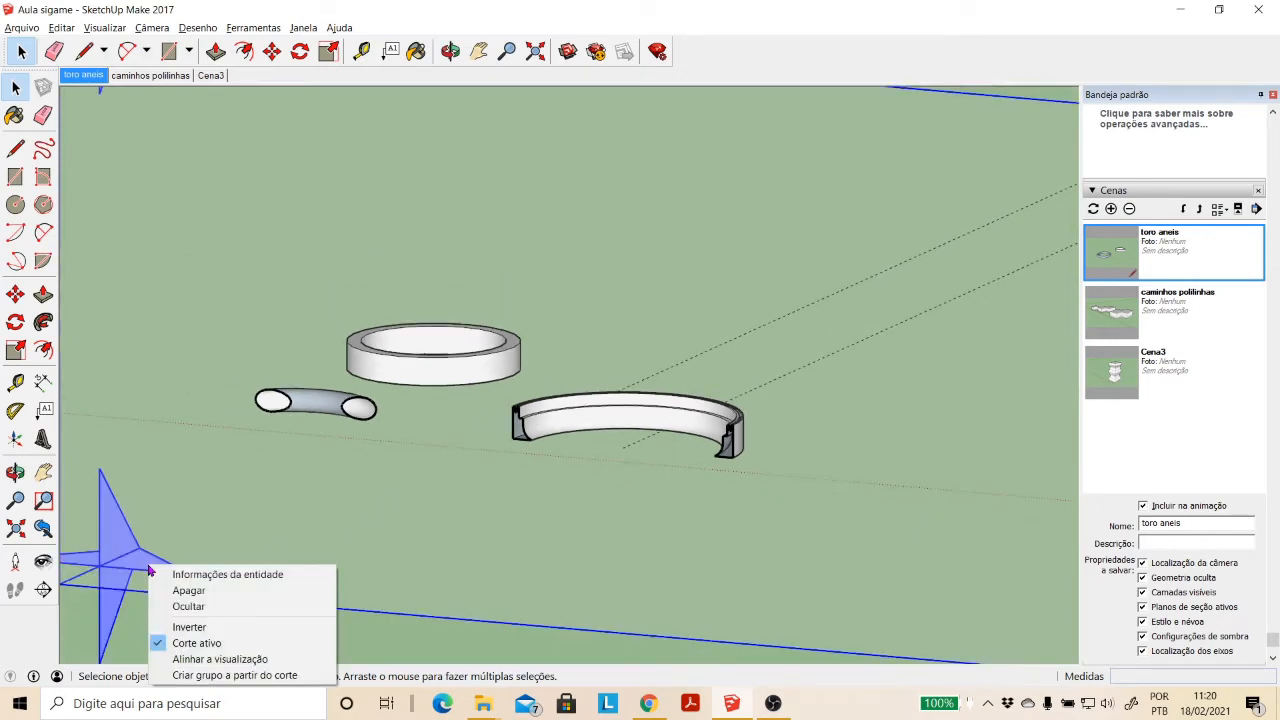
click(204, 676)
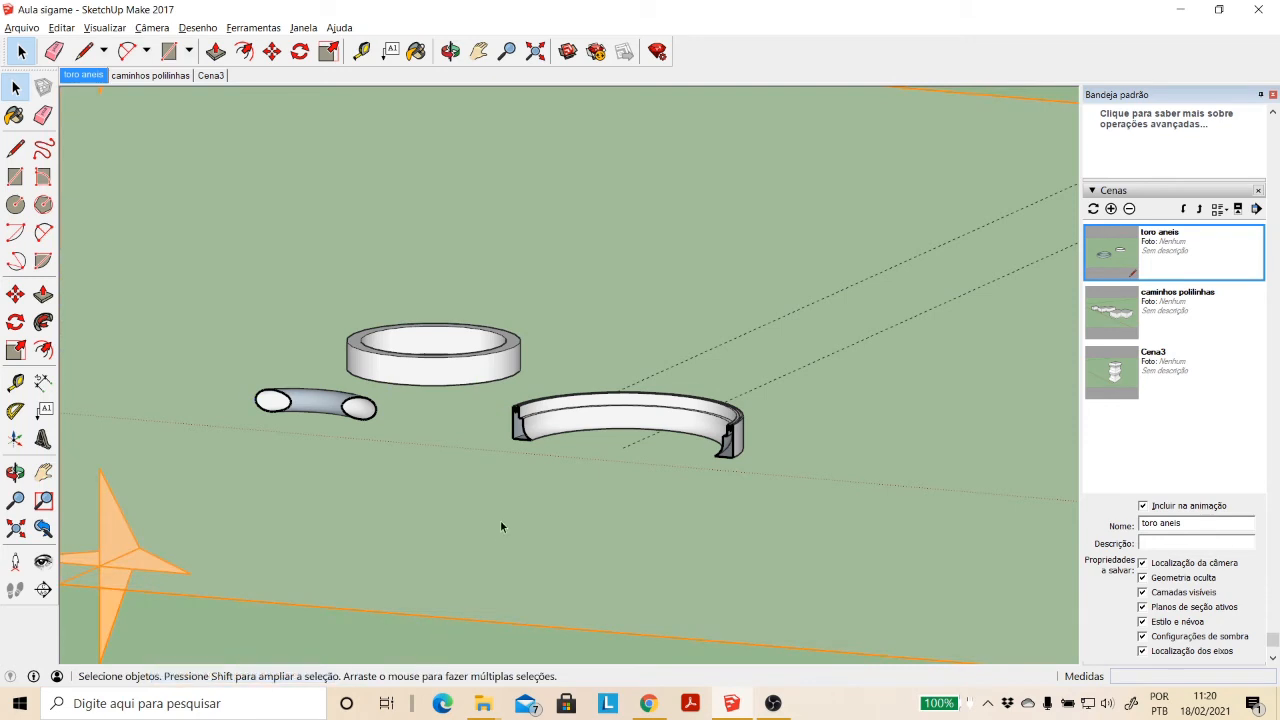
- Delete the section plane that cuts through the rings
scroll(501, 517, down, 2)
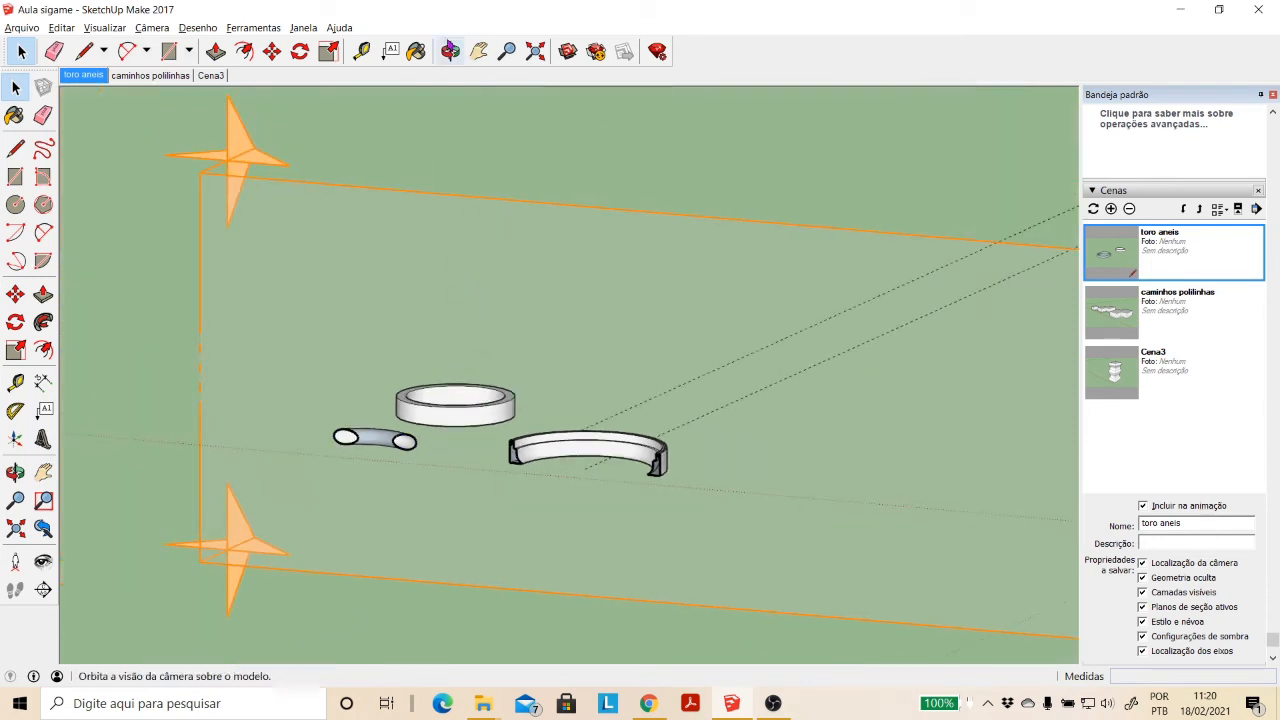
click(184, 131)
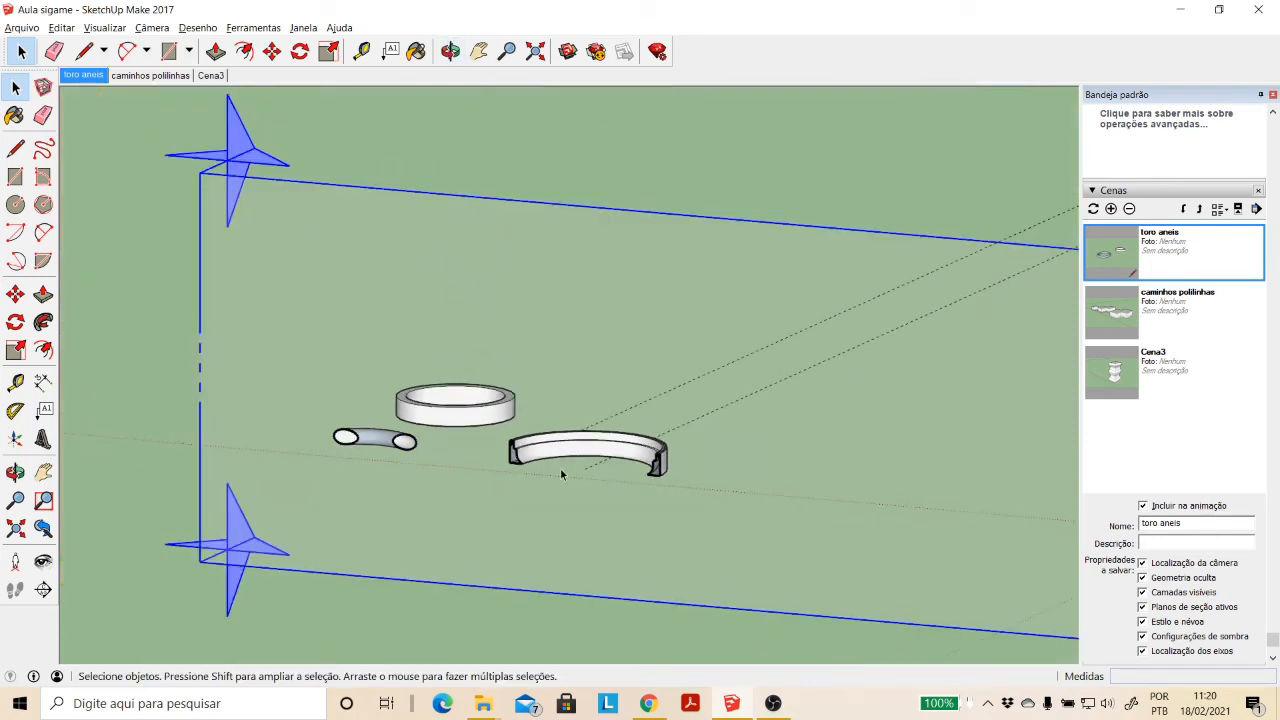
key(Delete)
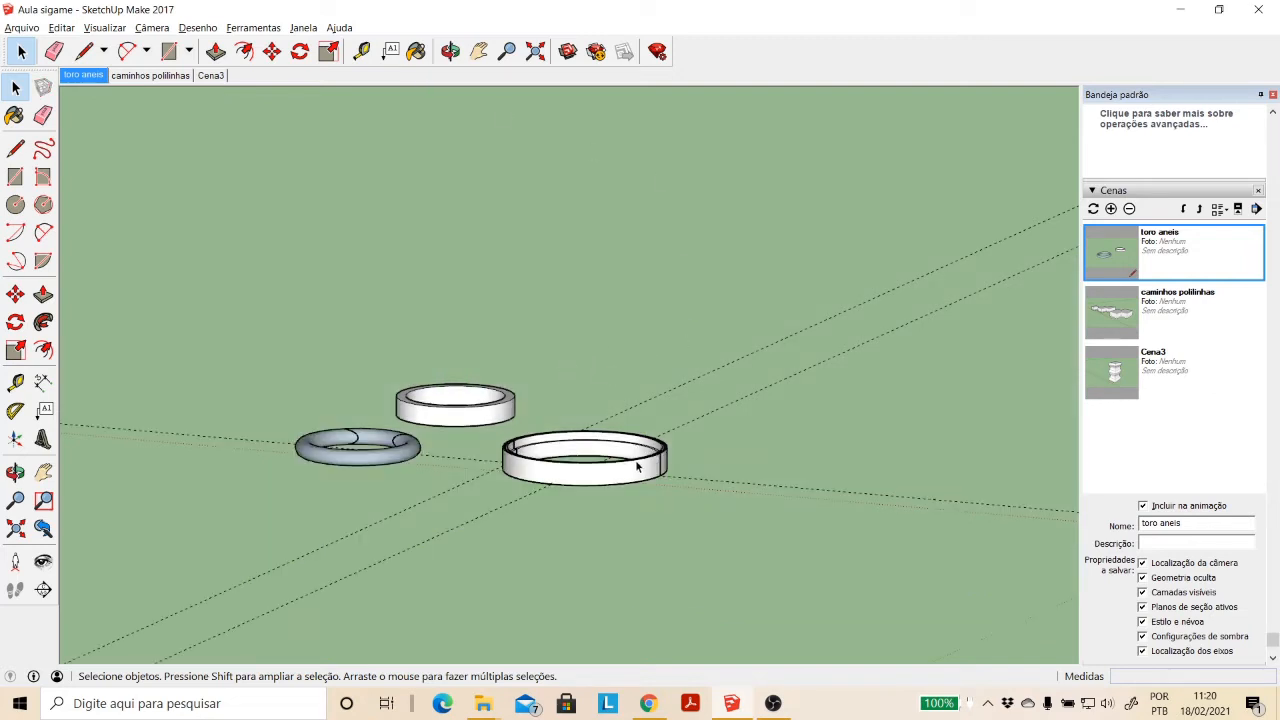
- Move the section slice group about 108.30 m along the red axis, so the moulded profile outline stands clear of the rings
scroll(636, 462, up, 4)
scroll(639, 485, up, 2)
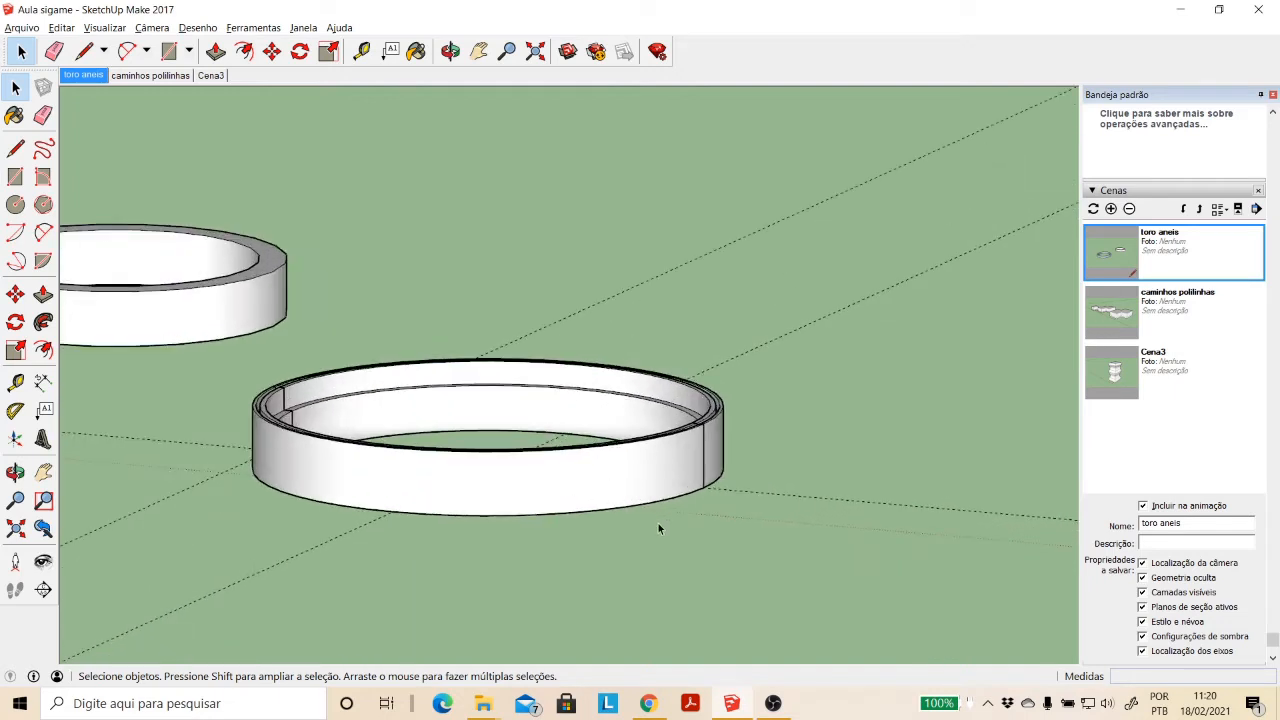
drag(585, 437, 586, 438)
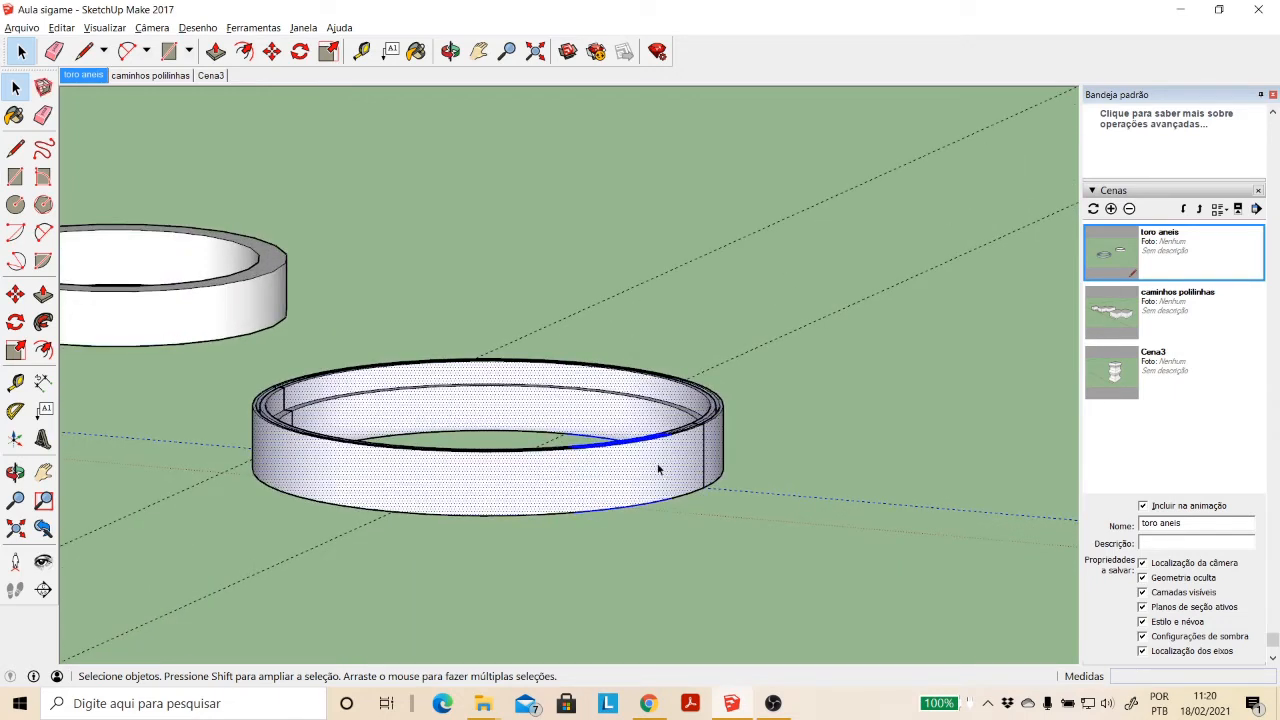
click(724, 484)
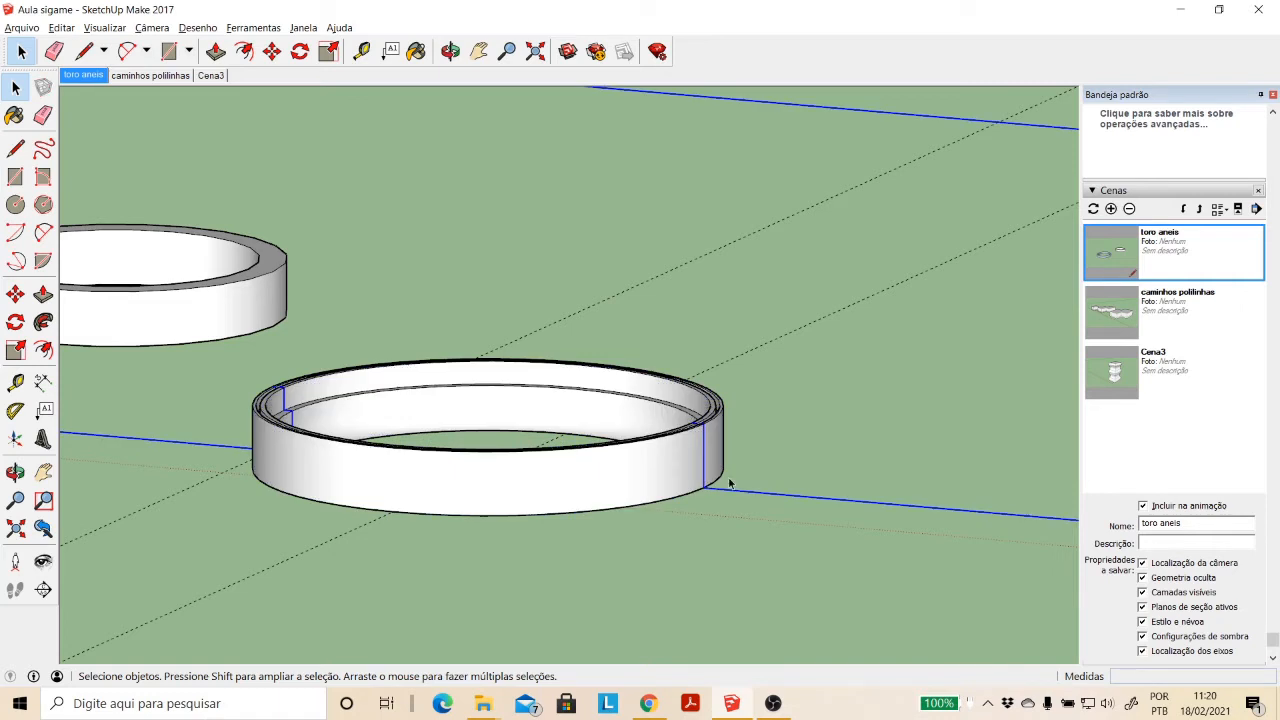
scroll(762, 336, down, 2)
scroll(736, 282, down, 1)
scroll(709, 203, down, 3)
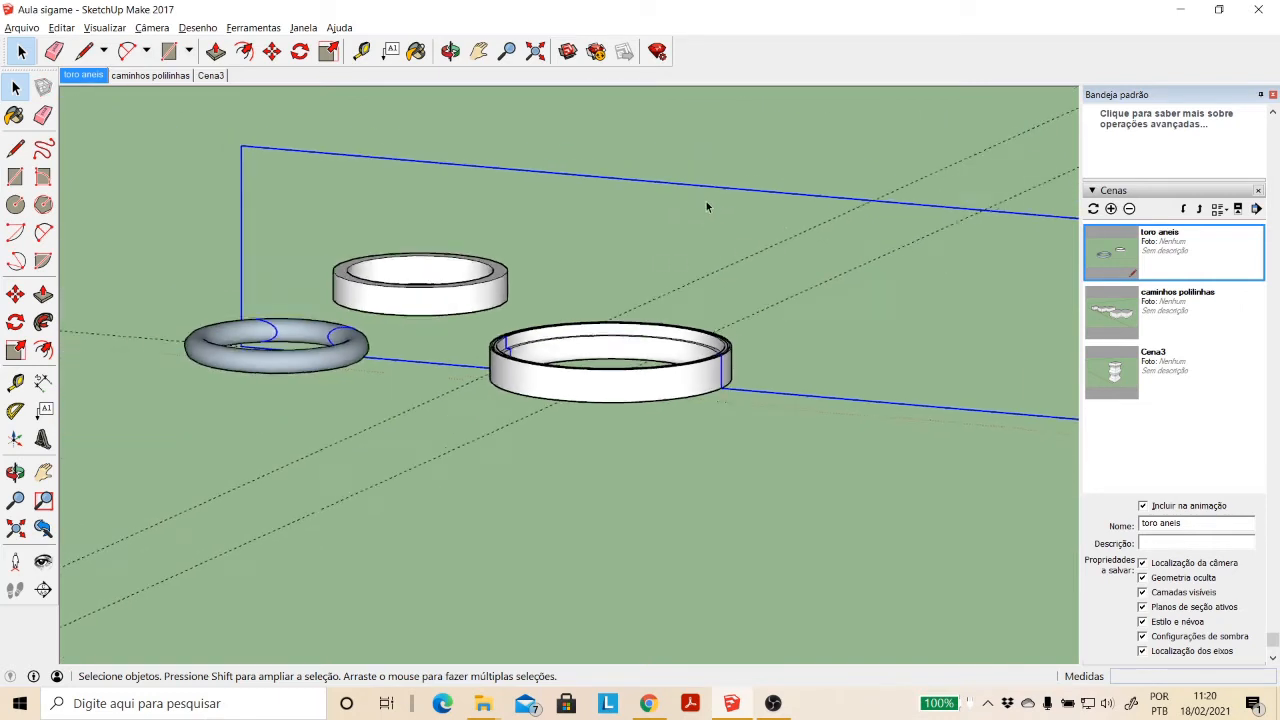
key(m)
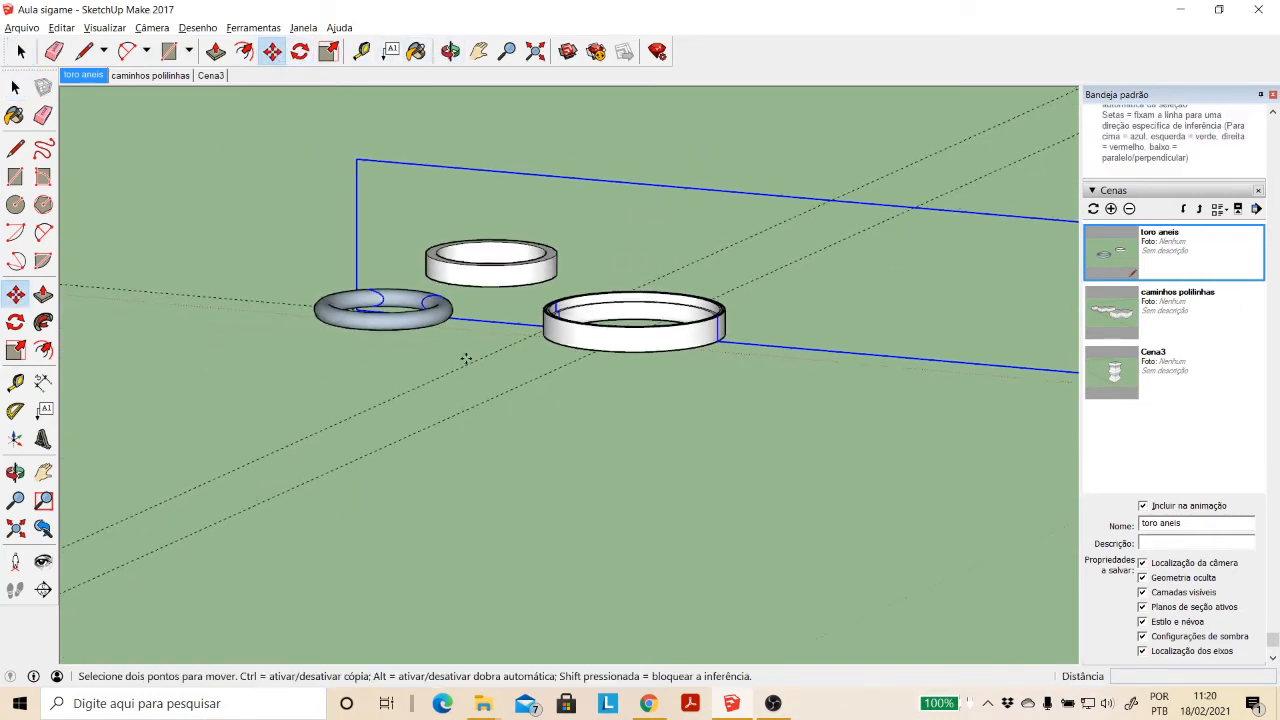
click(868, 510)
click(354, 466)
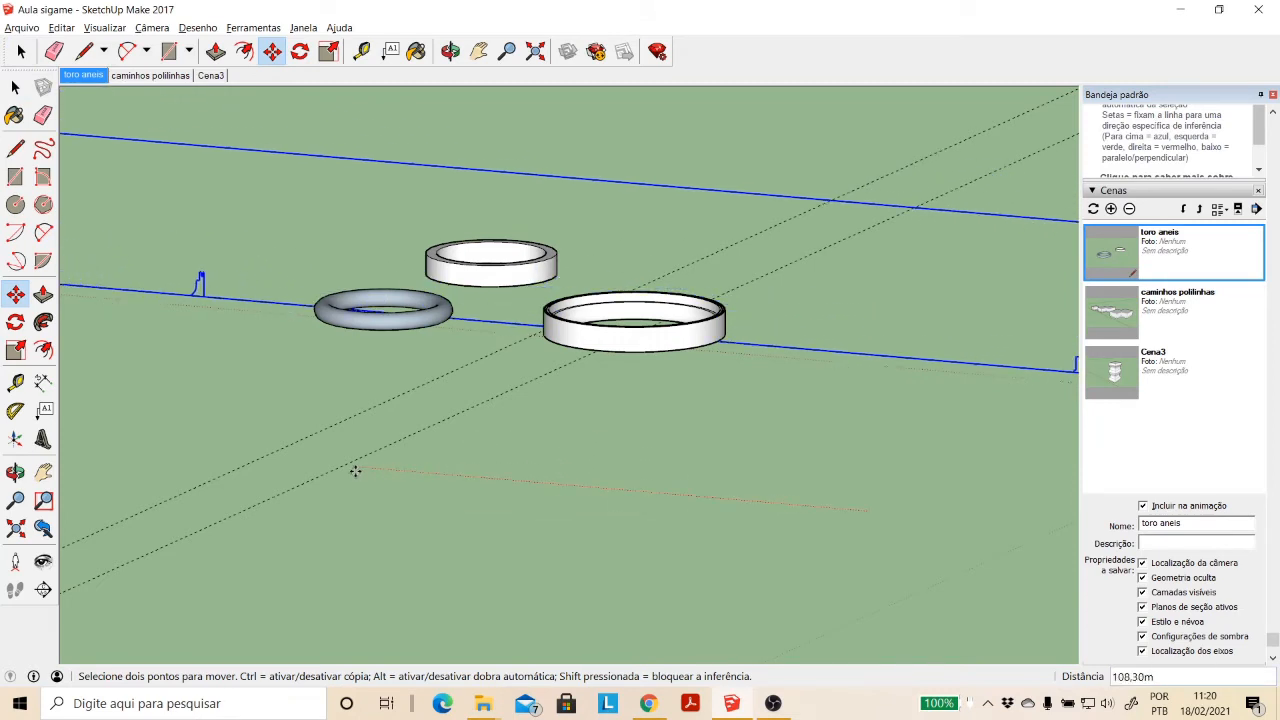
- Open the moved section slice group for editing at the stepped profile outline beside the torus
click(450, 60)
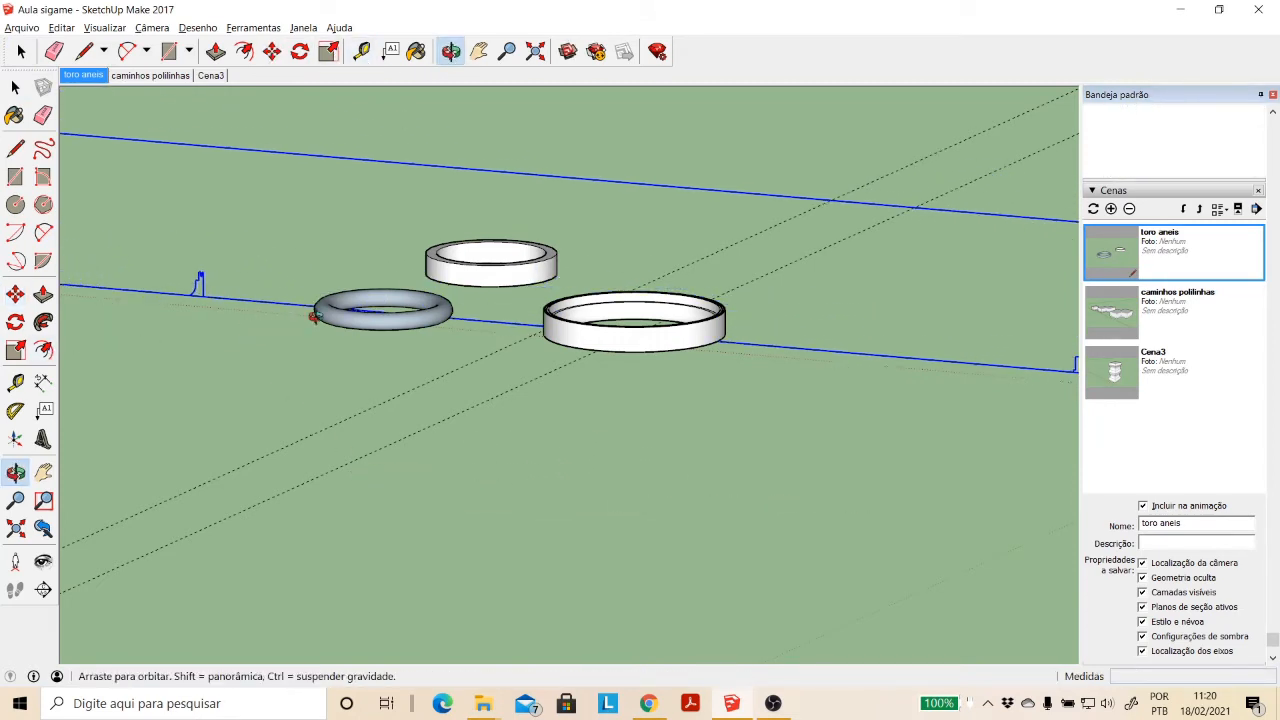
drag(314, 311, 171, 284)
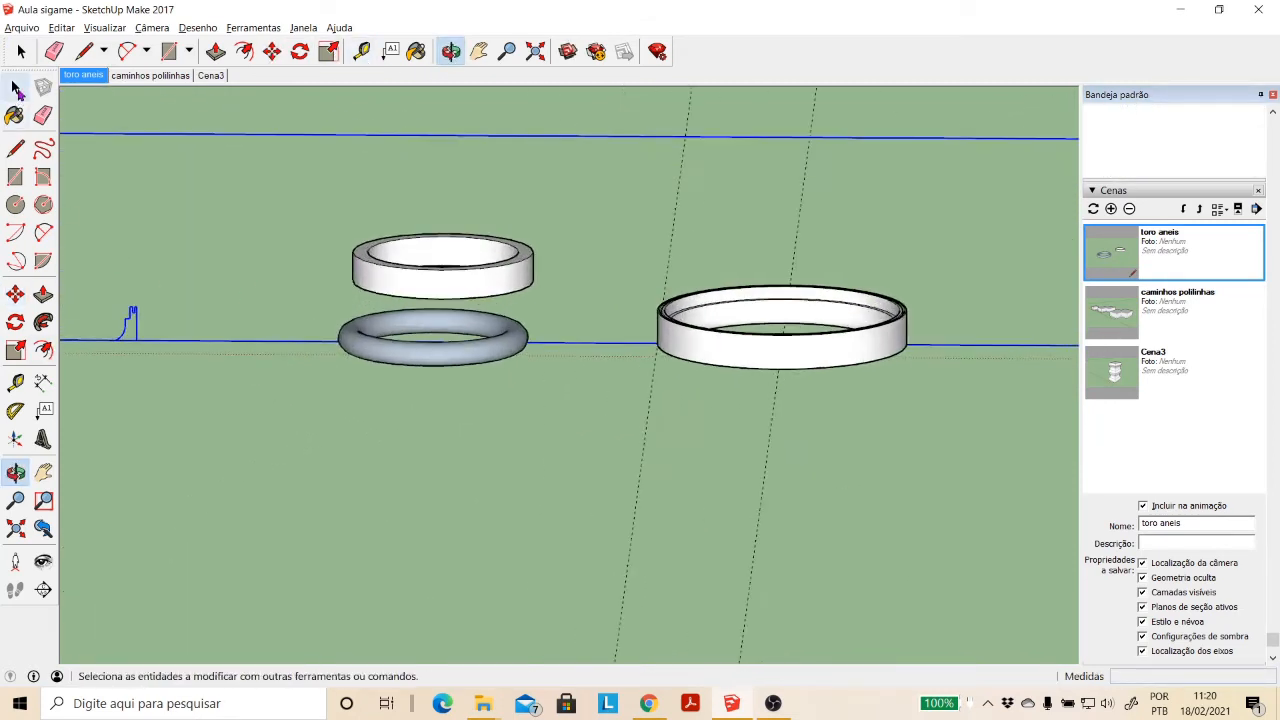
click(15, 90)
click(149, 348)
click(137, 324)
double_click(137, 327)
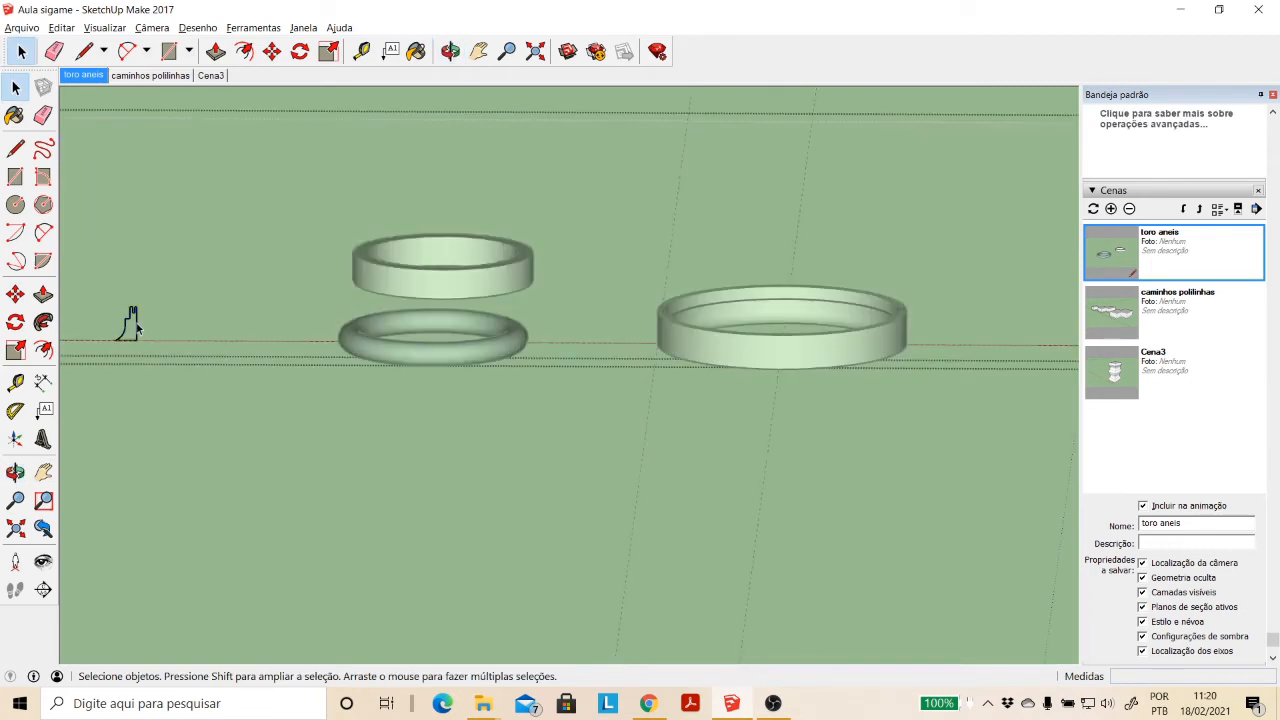
- Draw a diagonal about 3.52 m long across the profile beside the torus, from the step's outer corner to the vertical side's base corner, to generate its faces
scroll(133, 334, up, 6)
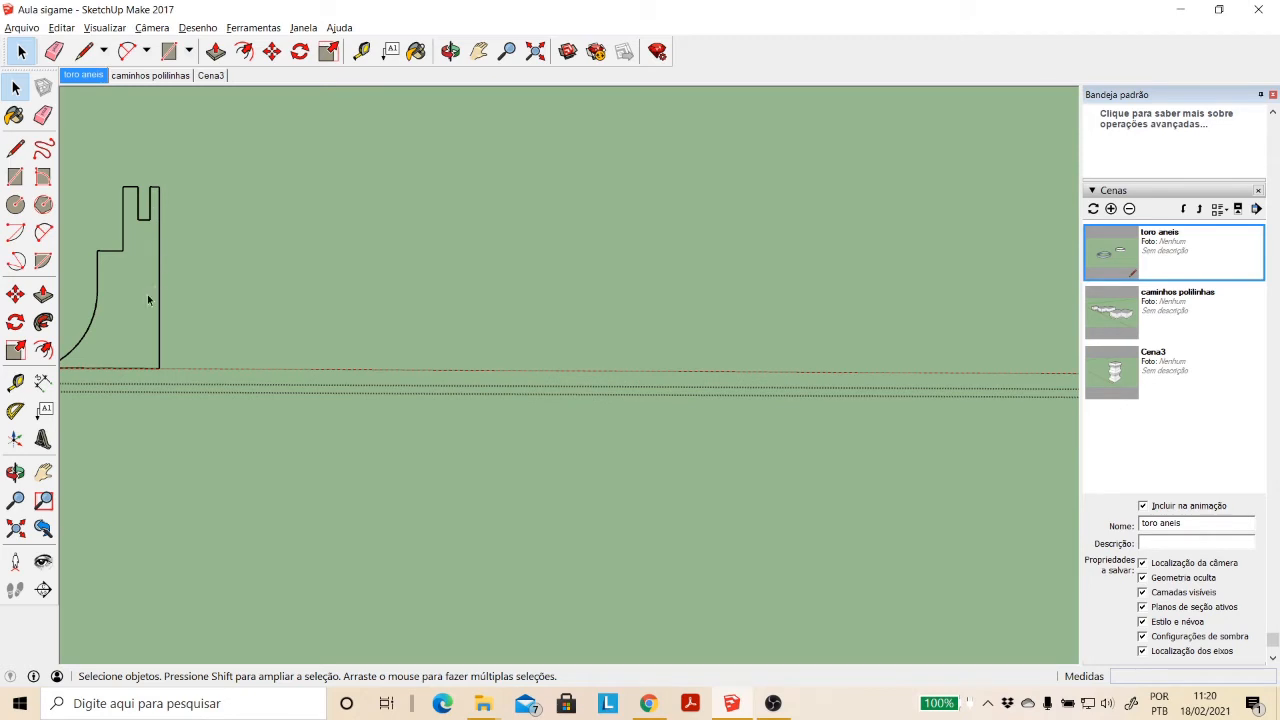
scroll(166, 268, down, 2)
click(15, 148)
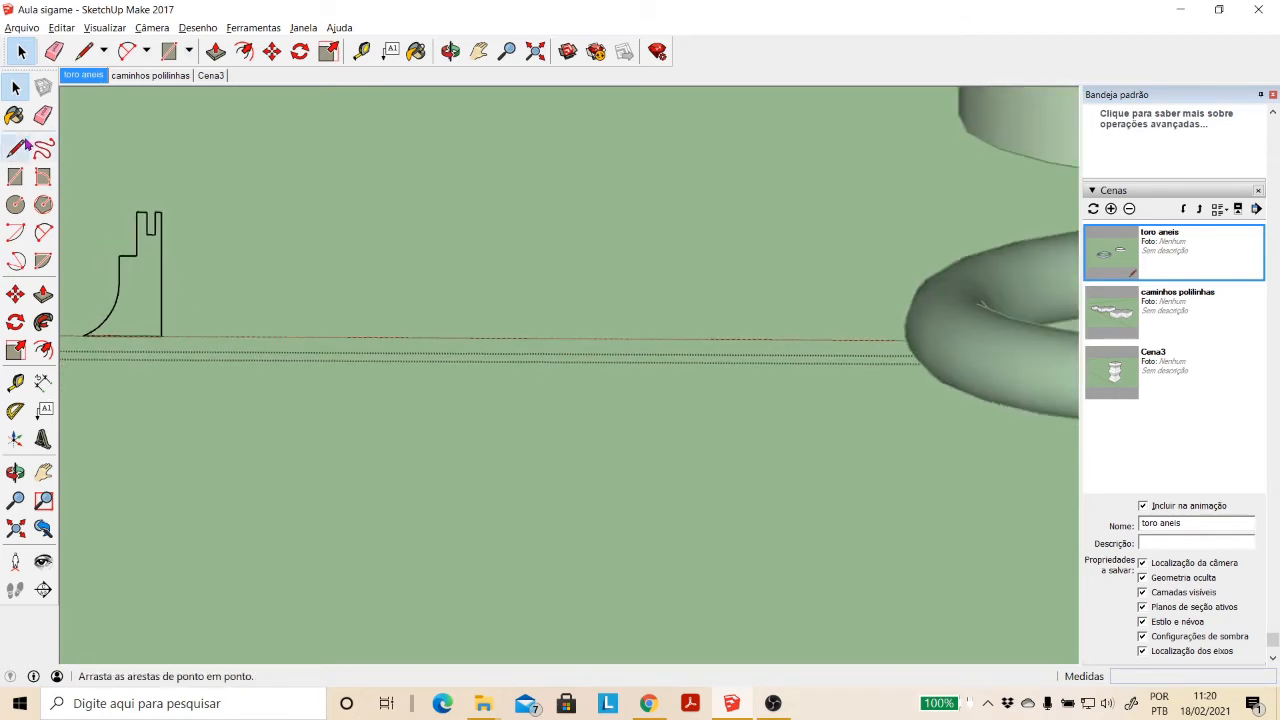
click(119, 255)
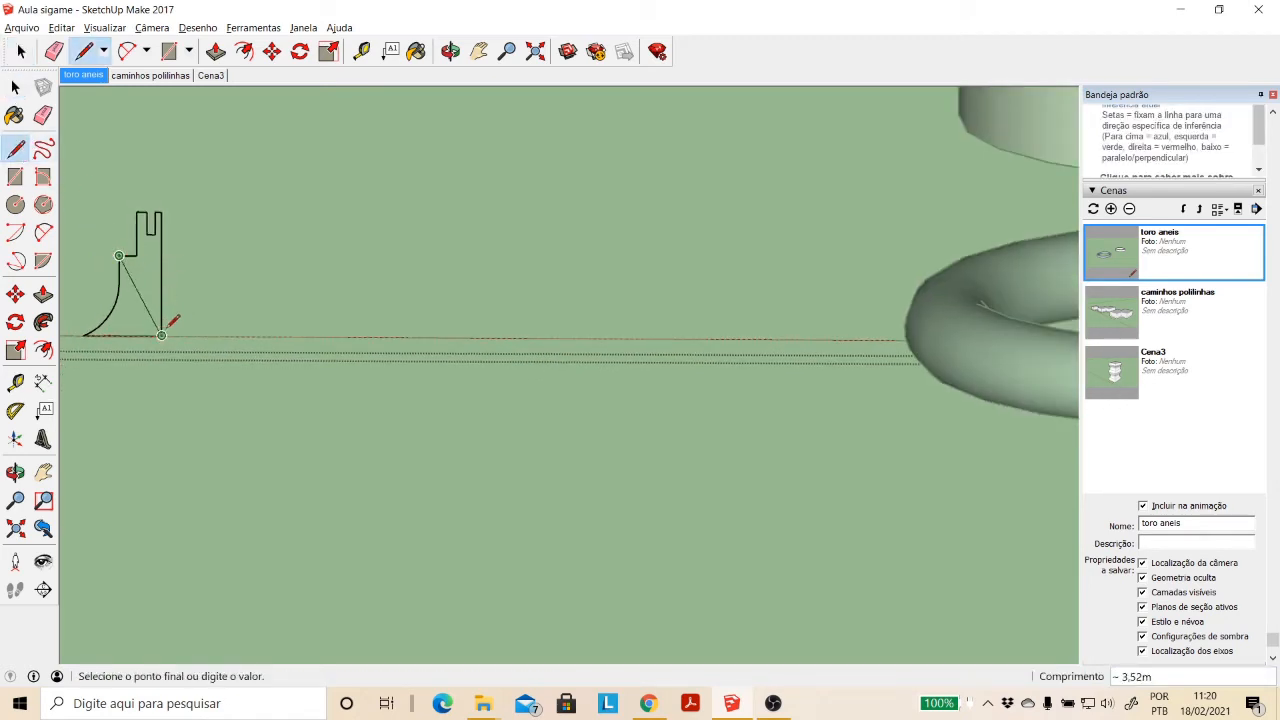
click(160, 335)
click(15, 87)
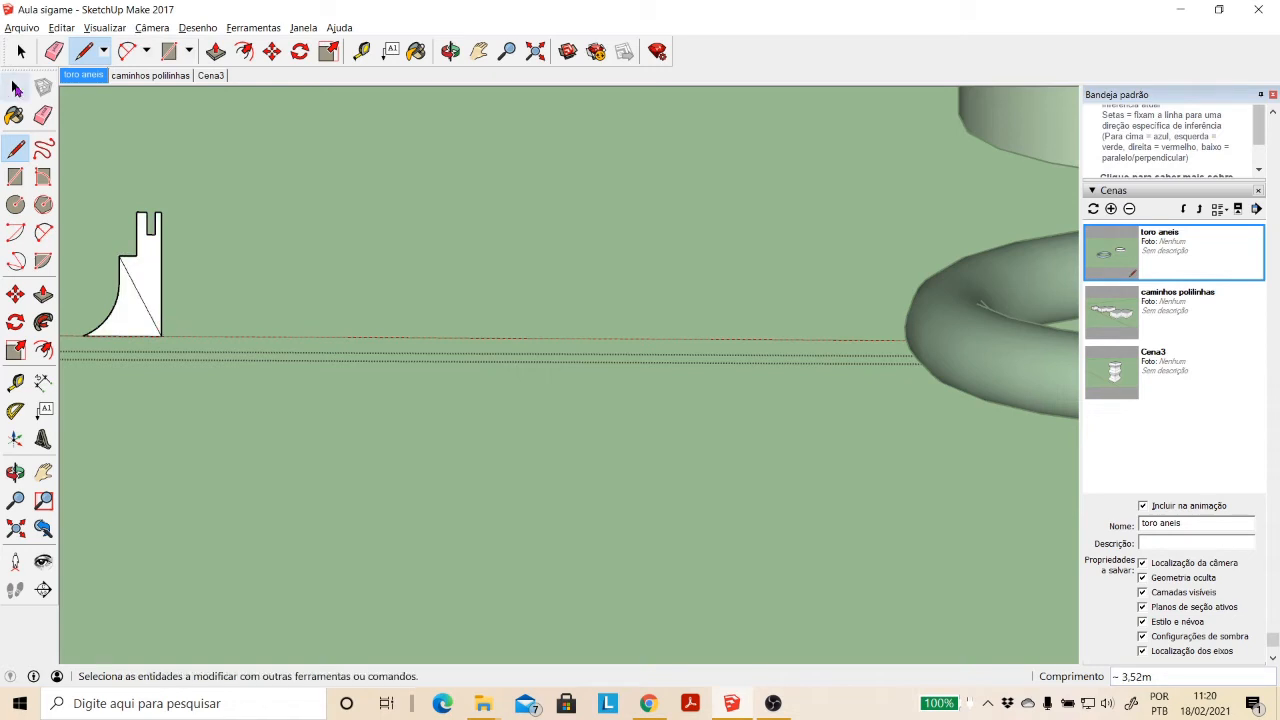
- Delete the diagonal edge across the profile beside the torus and select the single merged face
click(145, 305)
key(Delete)
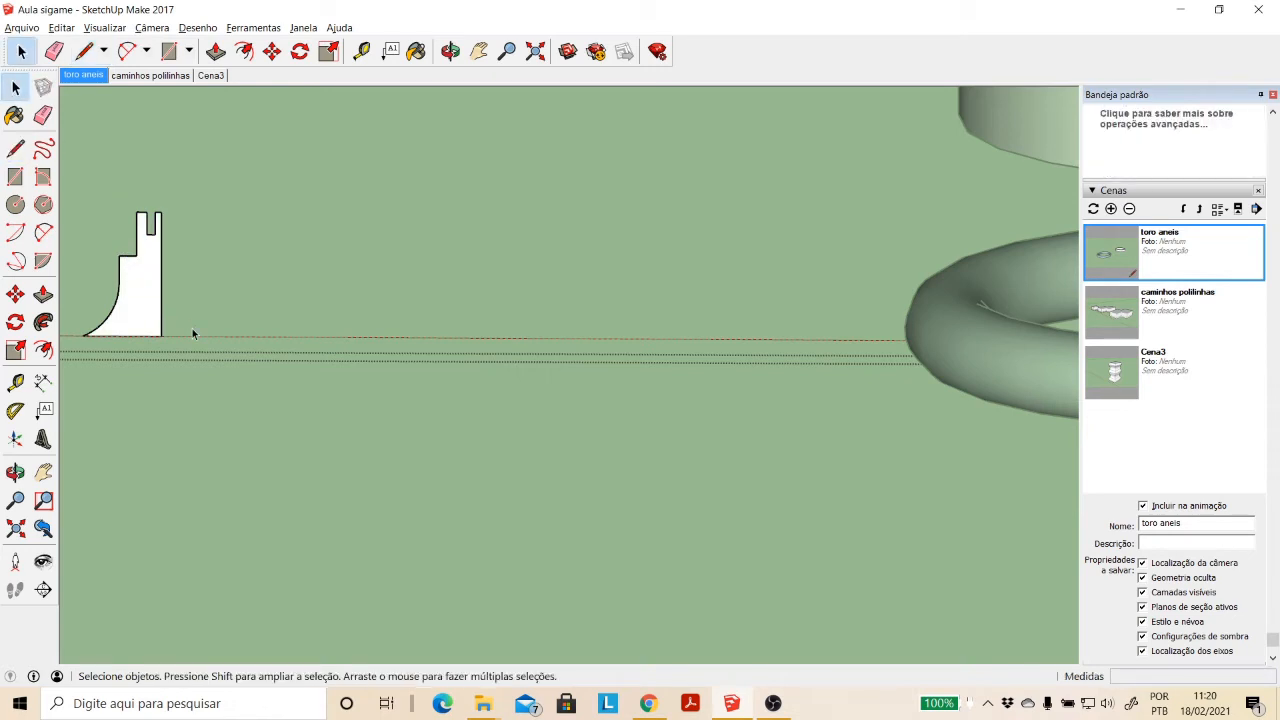
click(154, 309)
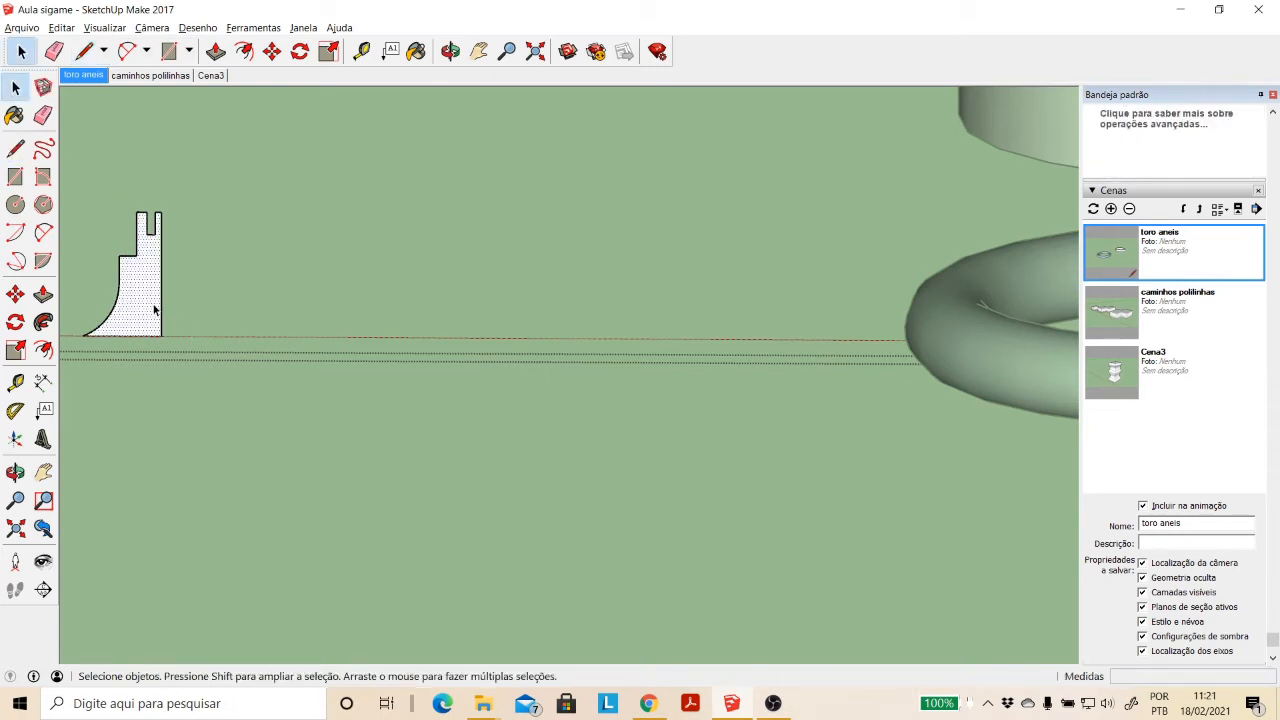
- Select the mirrored profile outline farther along the red axis and close the slice group's editing
click(477, 53)
drag(135, 322, 573, 353)
scroll(573, 353, down, 2)
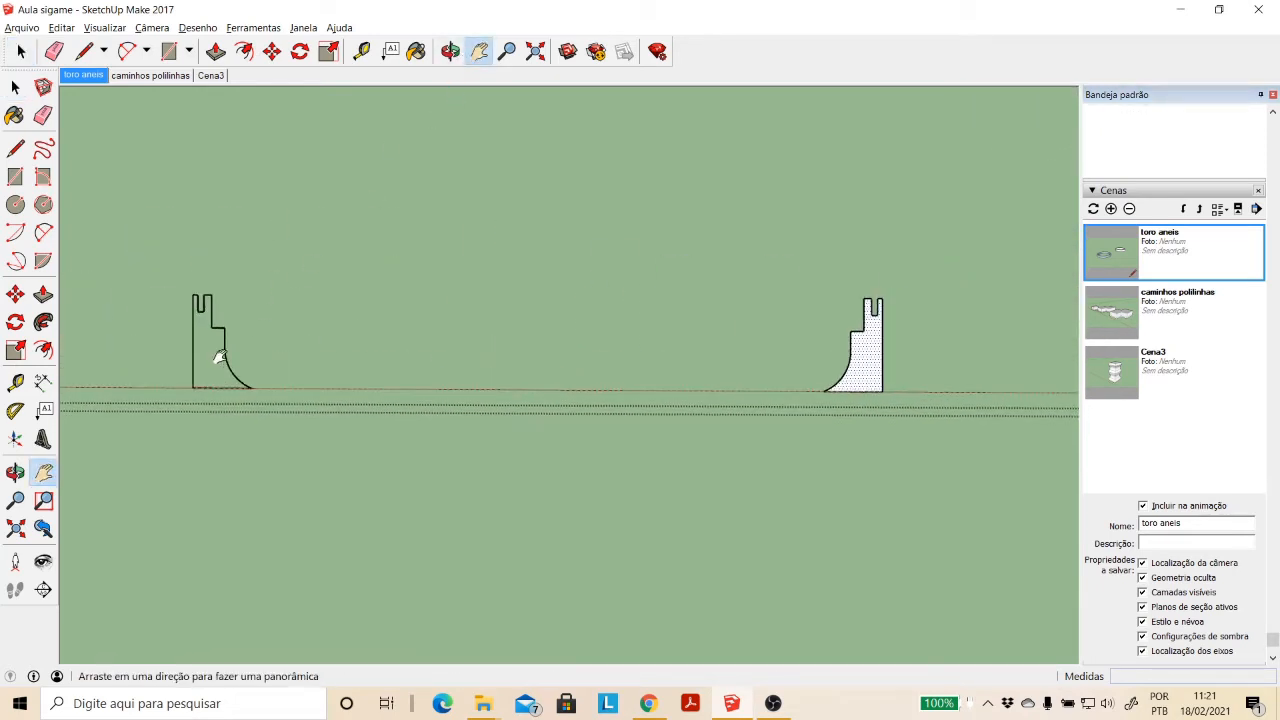
scroll(225, 357, up, 2)
drag(226, 357, 270, 366)
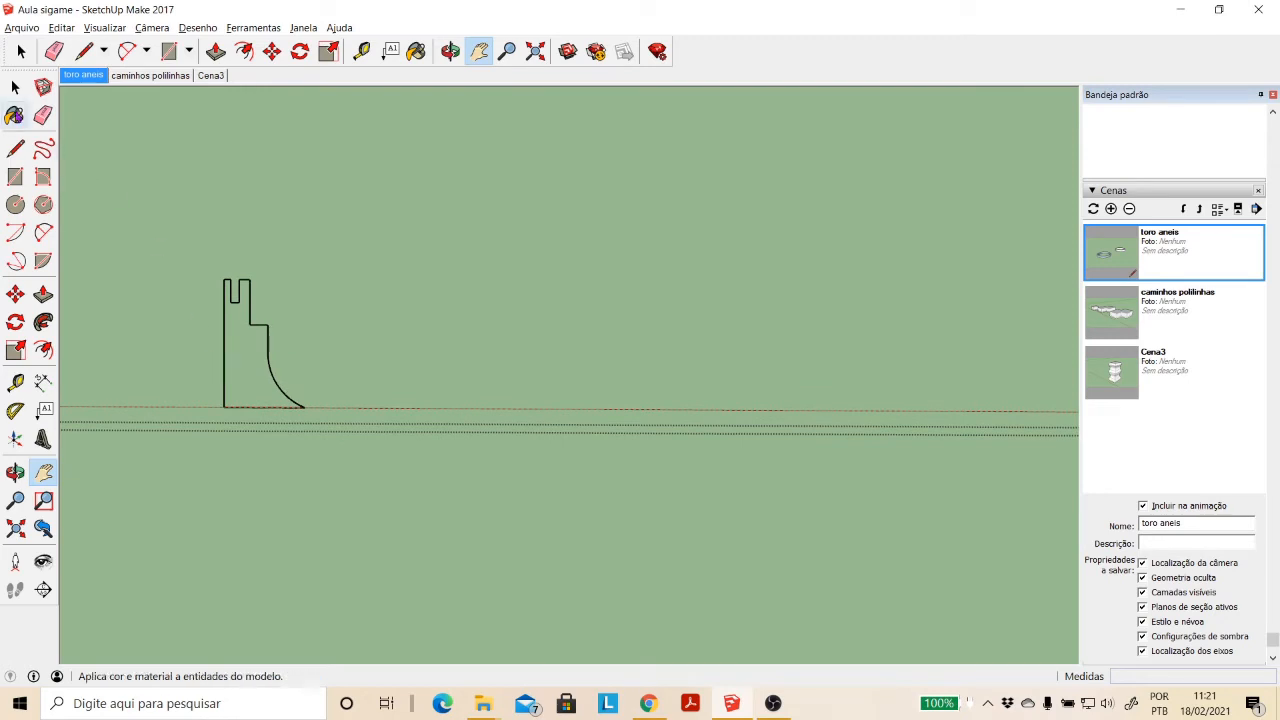
click(15, 87)
scroll(886, 366, down, 2)
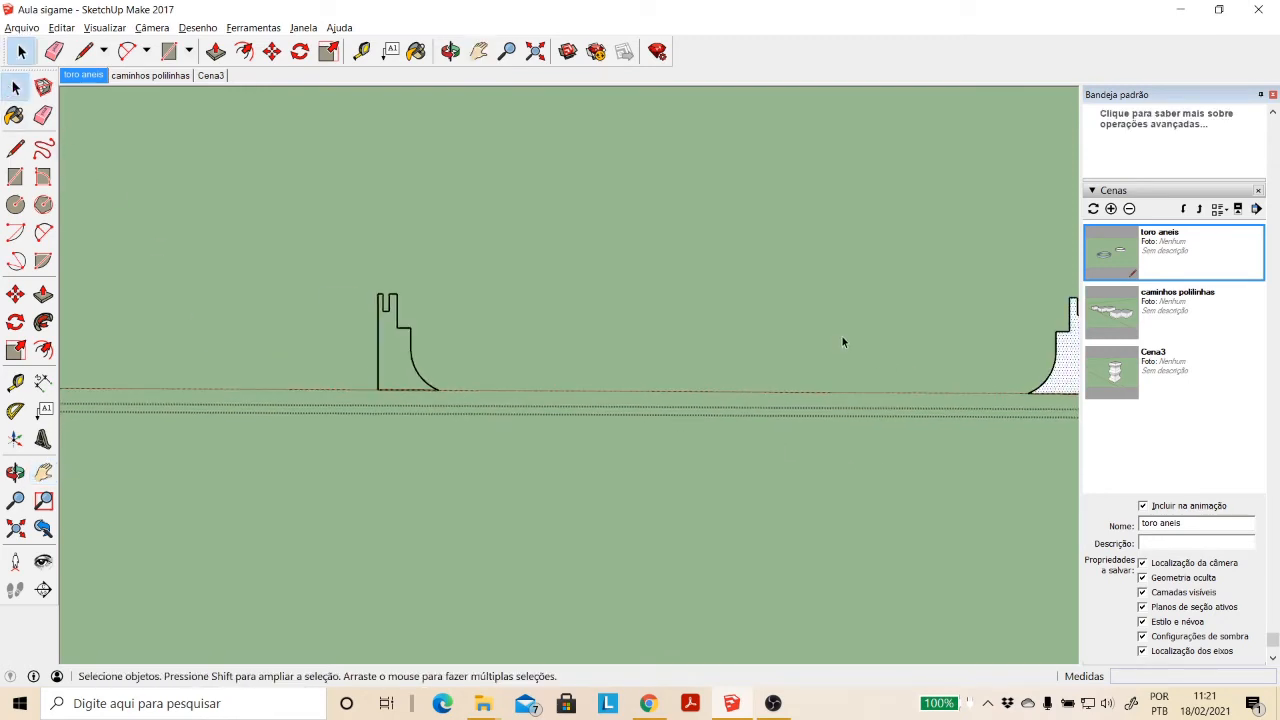
scroll(432, 380, up, 1)
scroll(432, 380, up, 1)
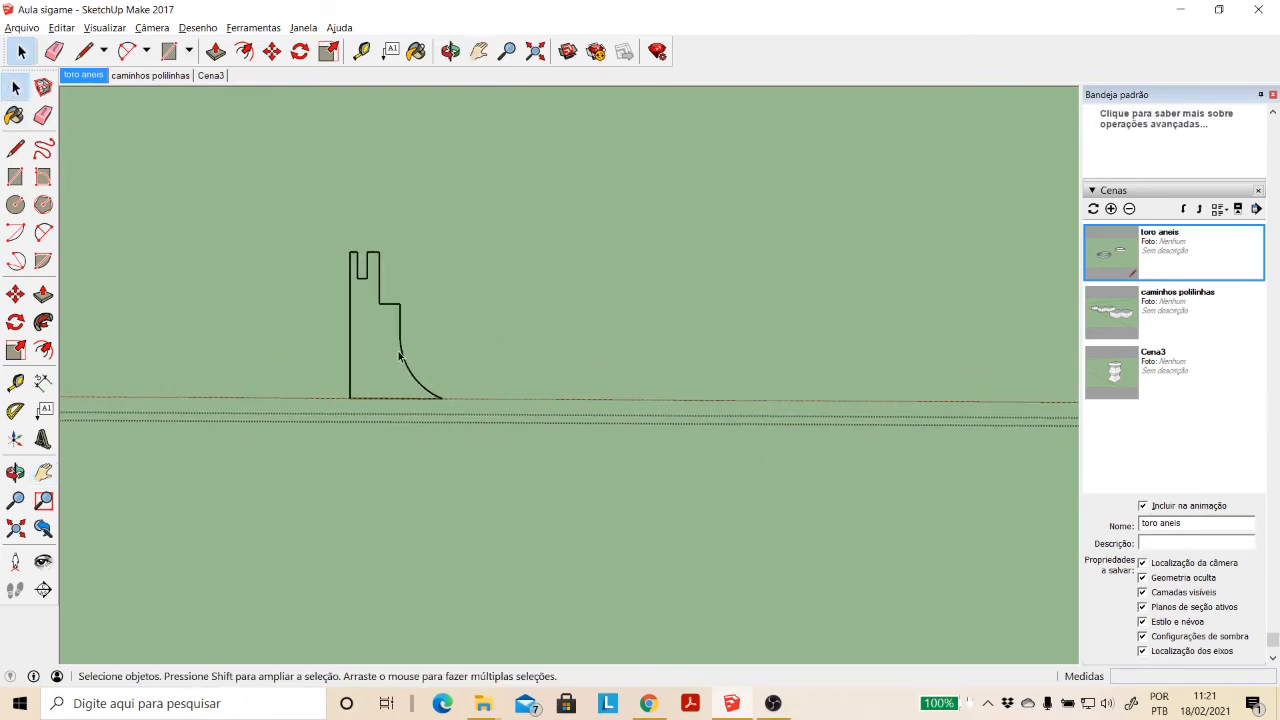
triple_click(403, 354)
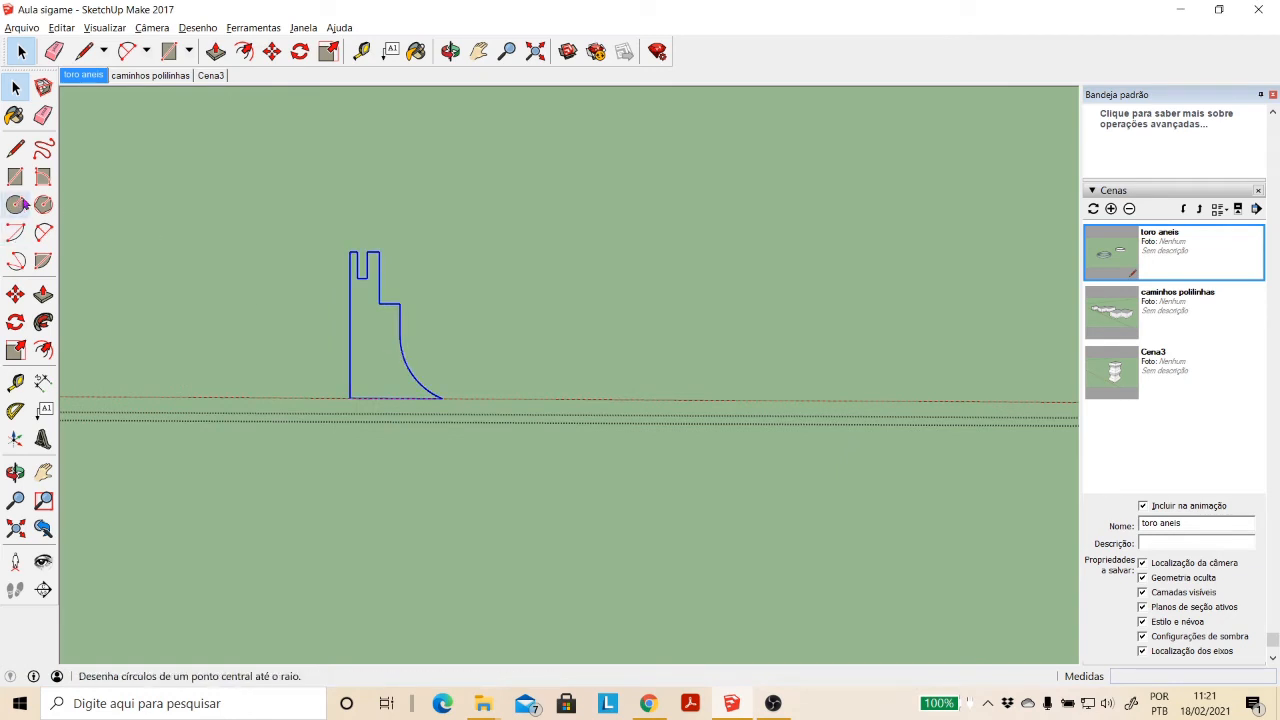
click(374, 340)
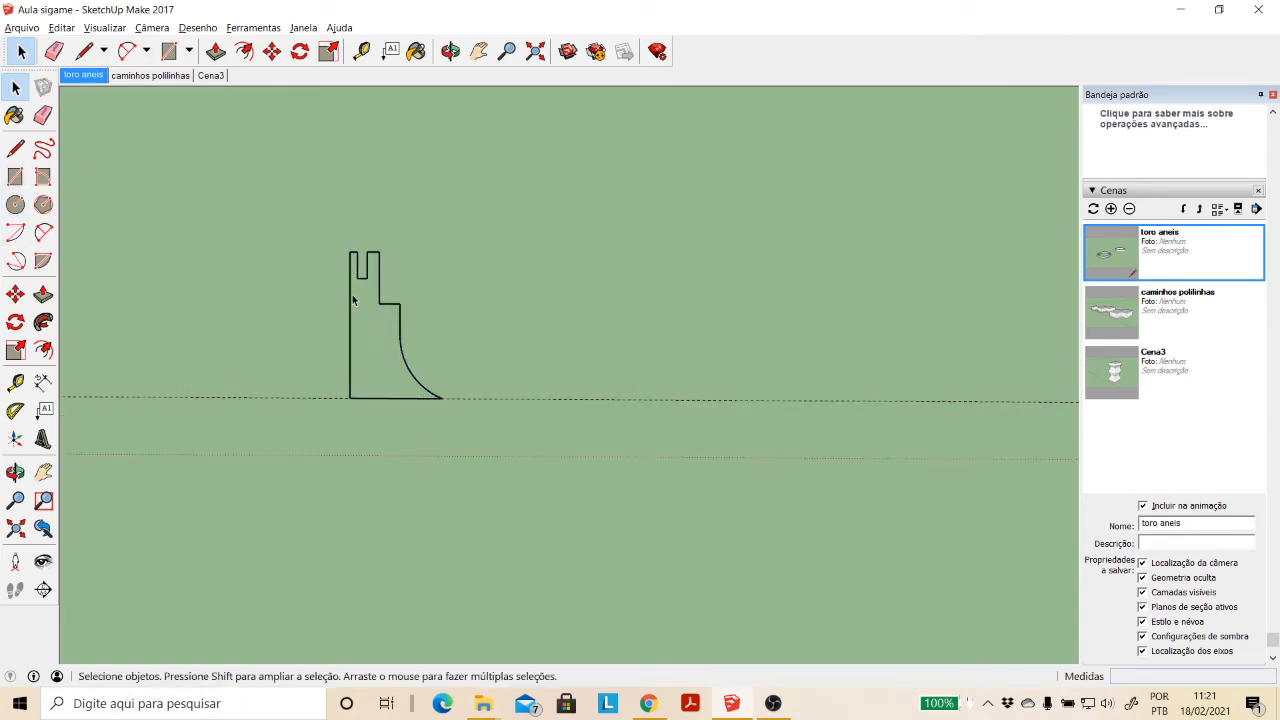
key(l)
click(351, 251)
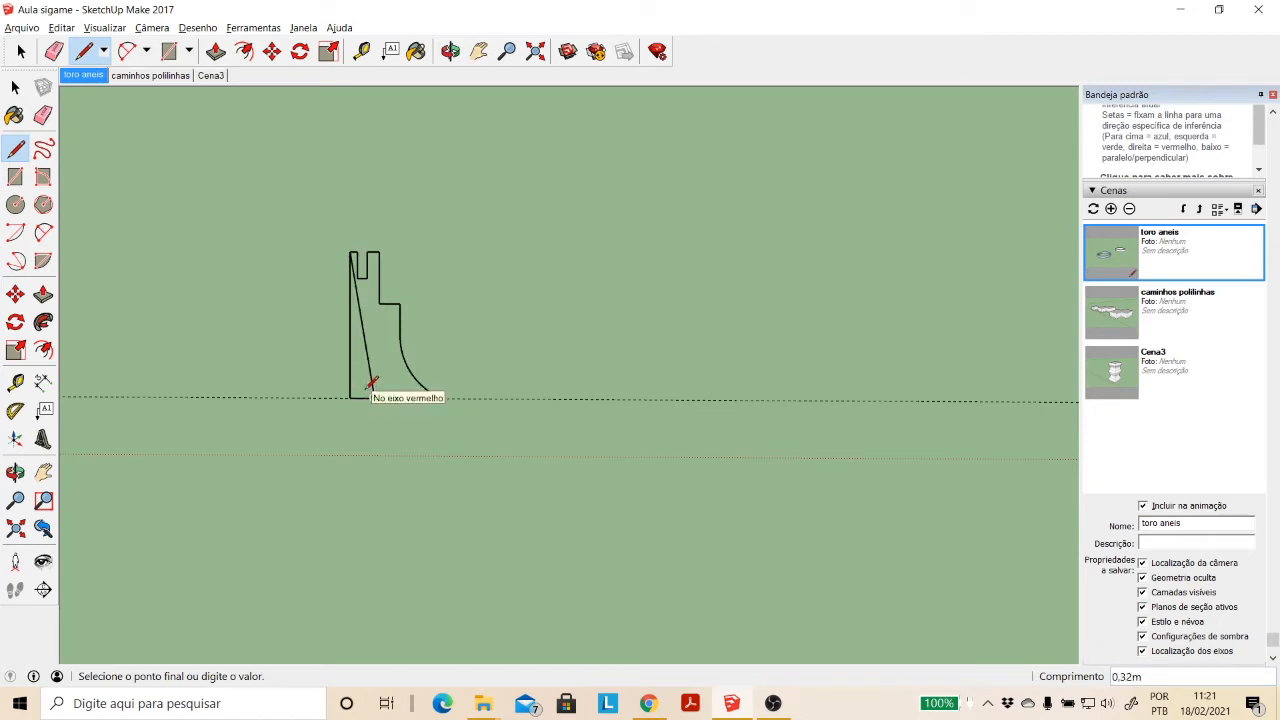
key(Escape)
click(15, 87)
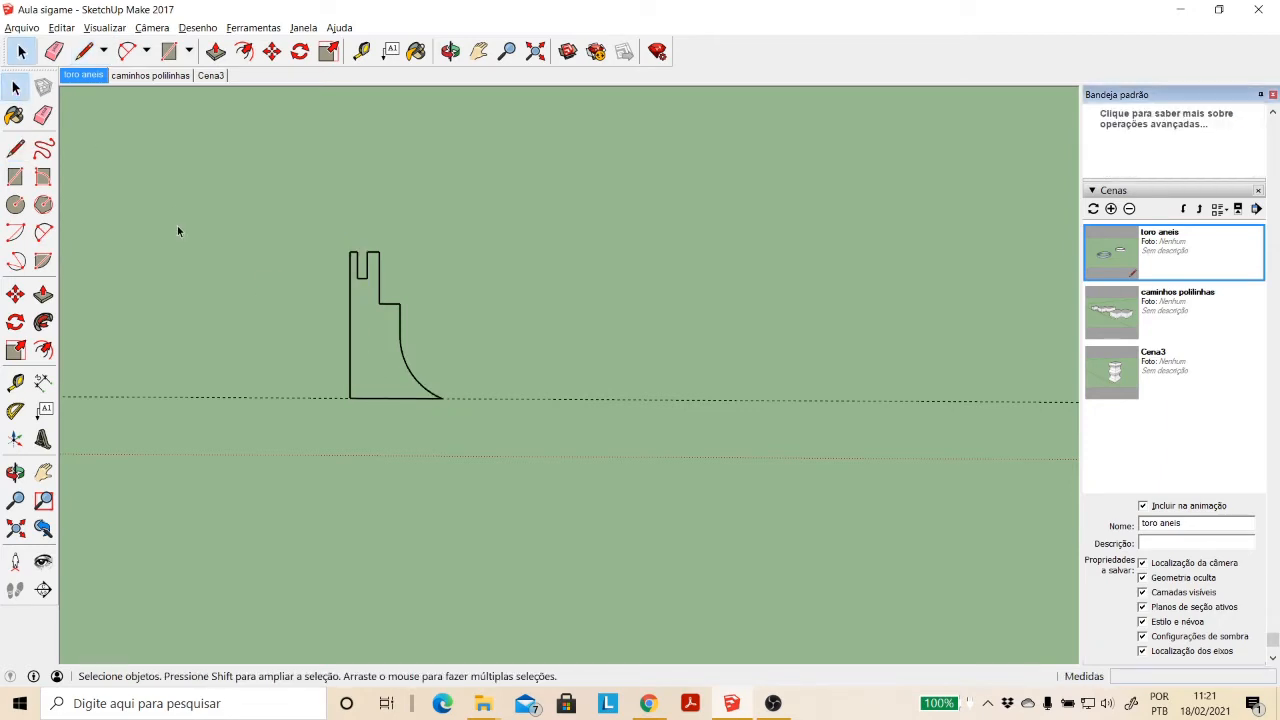
- Explode the section slice group so the mirrored profile outline becomes loose edges, and clear the selection
click(350, 322)
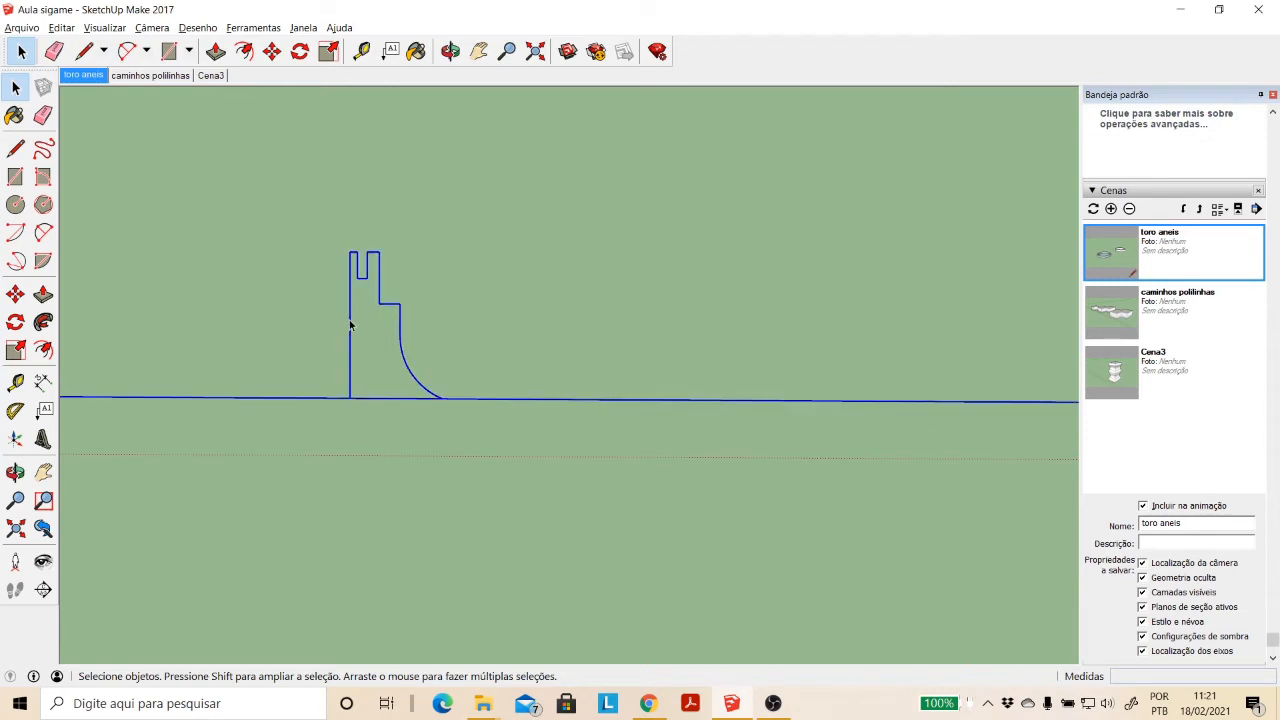
right_click(350, 320)
click(404, 410)
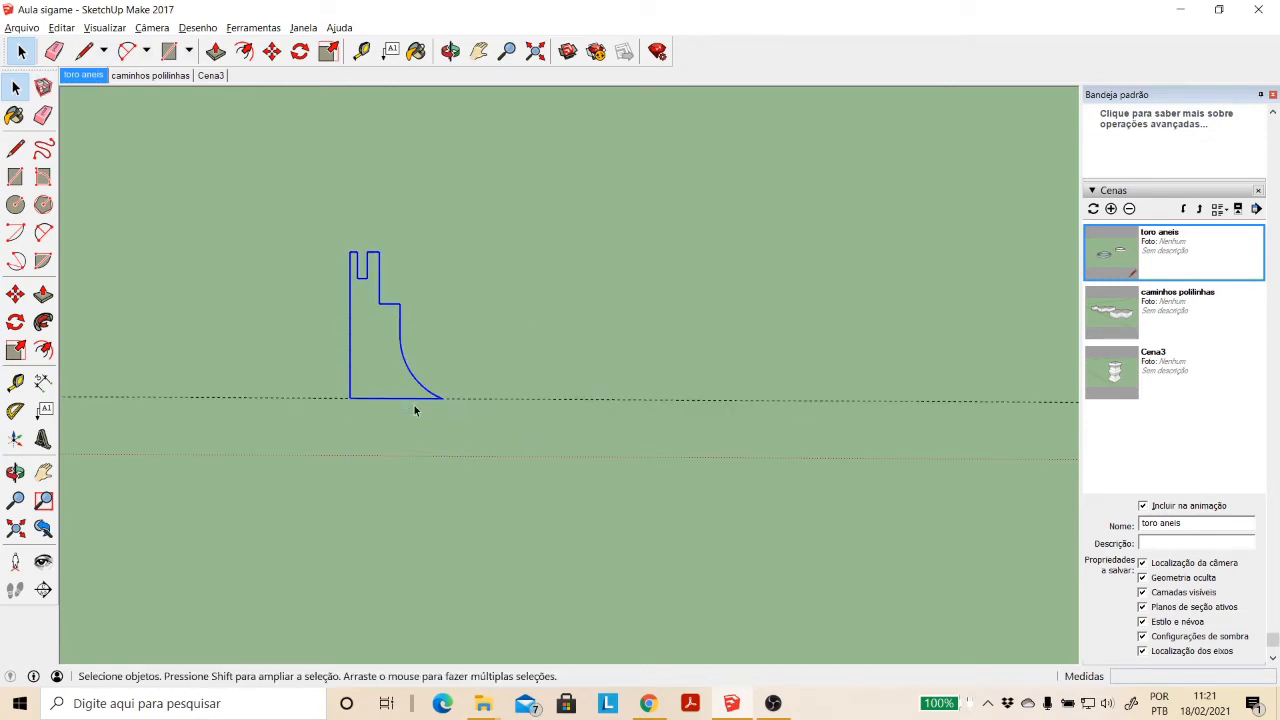
click(415, 405)
- Draw a line about 3.26 m long across the mirrored profile, from its vertical side's base corner to the step's inner corner, to generate its faces
click(15, 148)
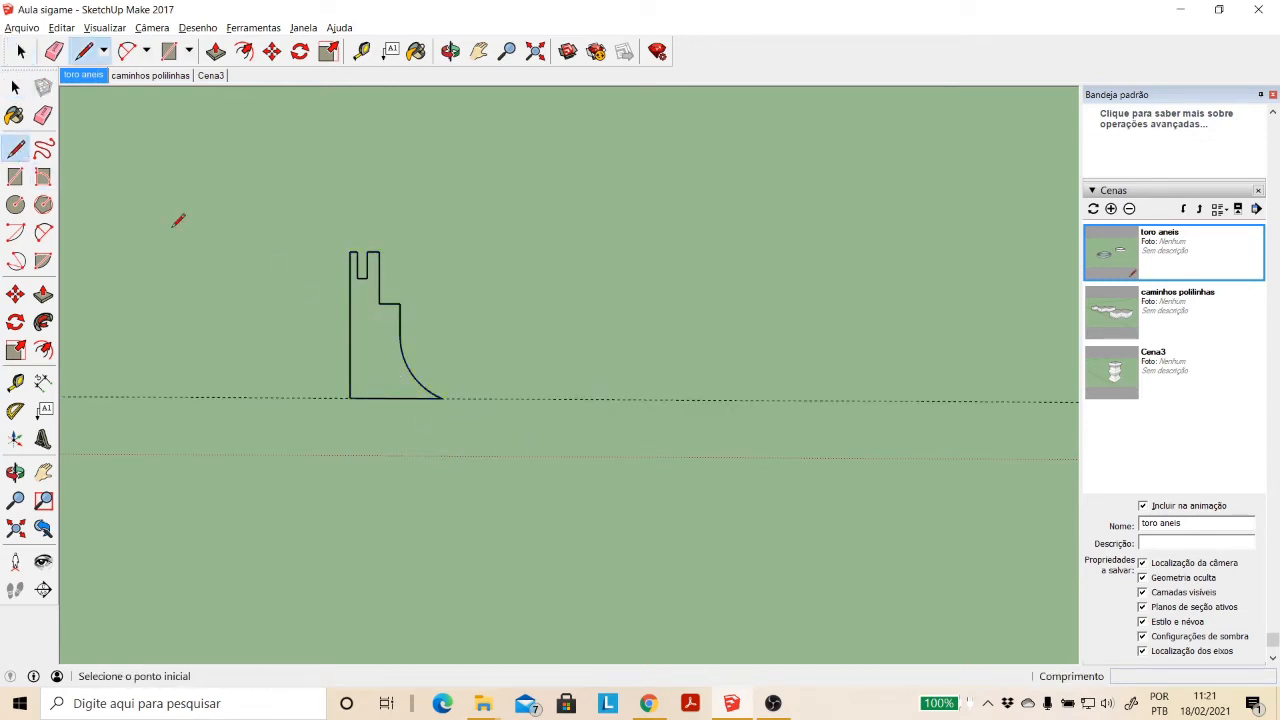
click(350, 397)
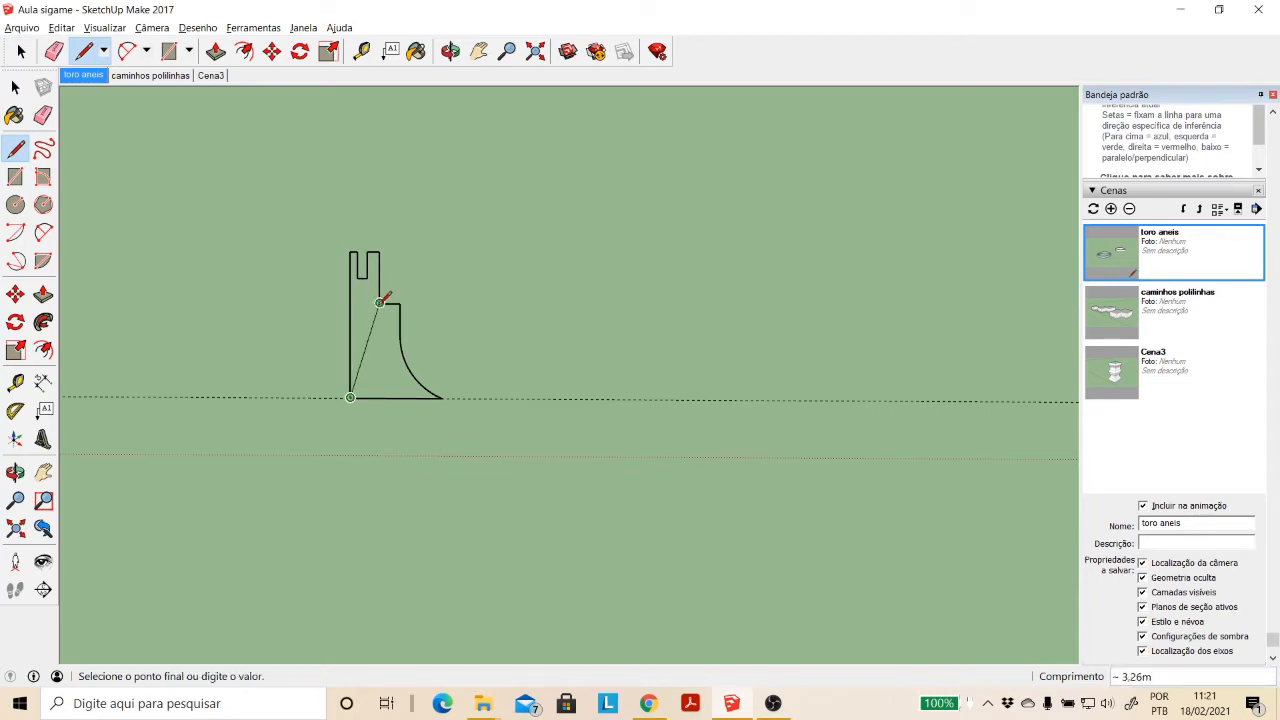
click(379, 304)
click(13, 87)
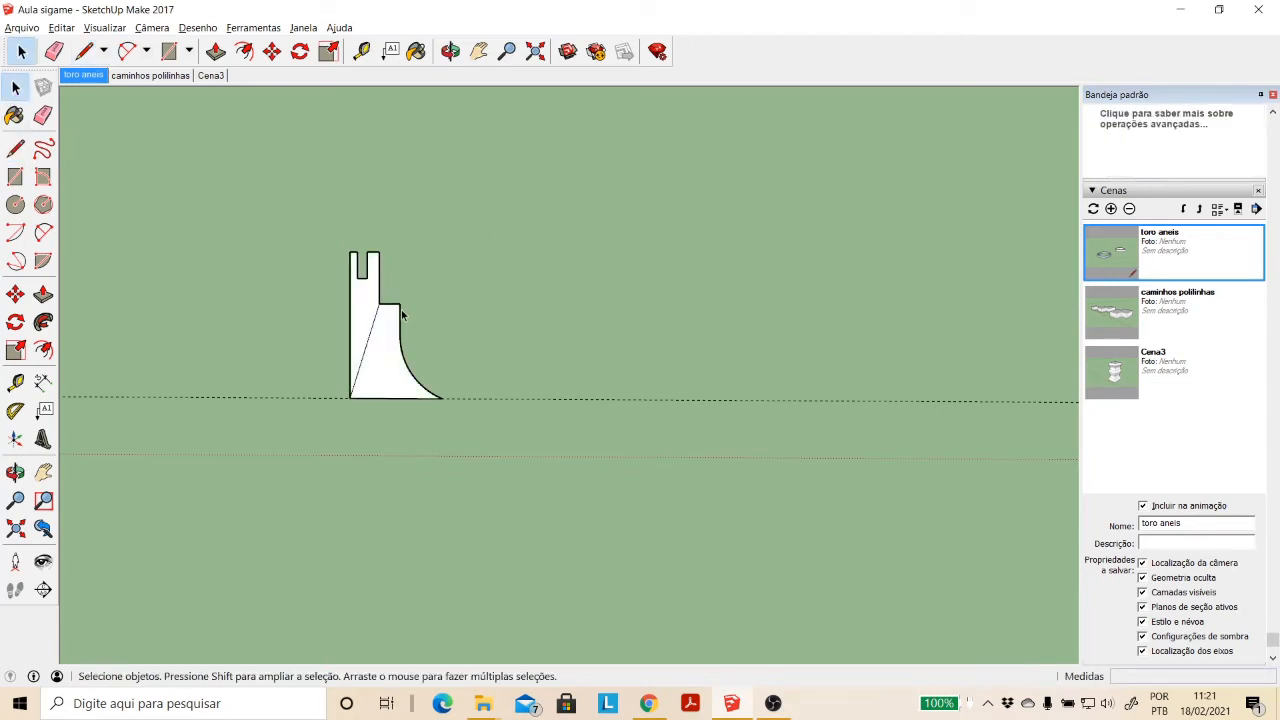
- Delete the diagonal edge across the mirrored profile, select its merged face and return to the "toro aneis" scene
click(374, 321)
key(Delete)
click(387, 380)
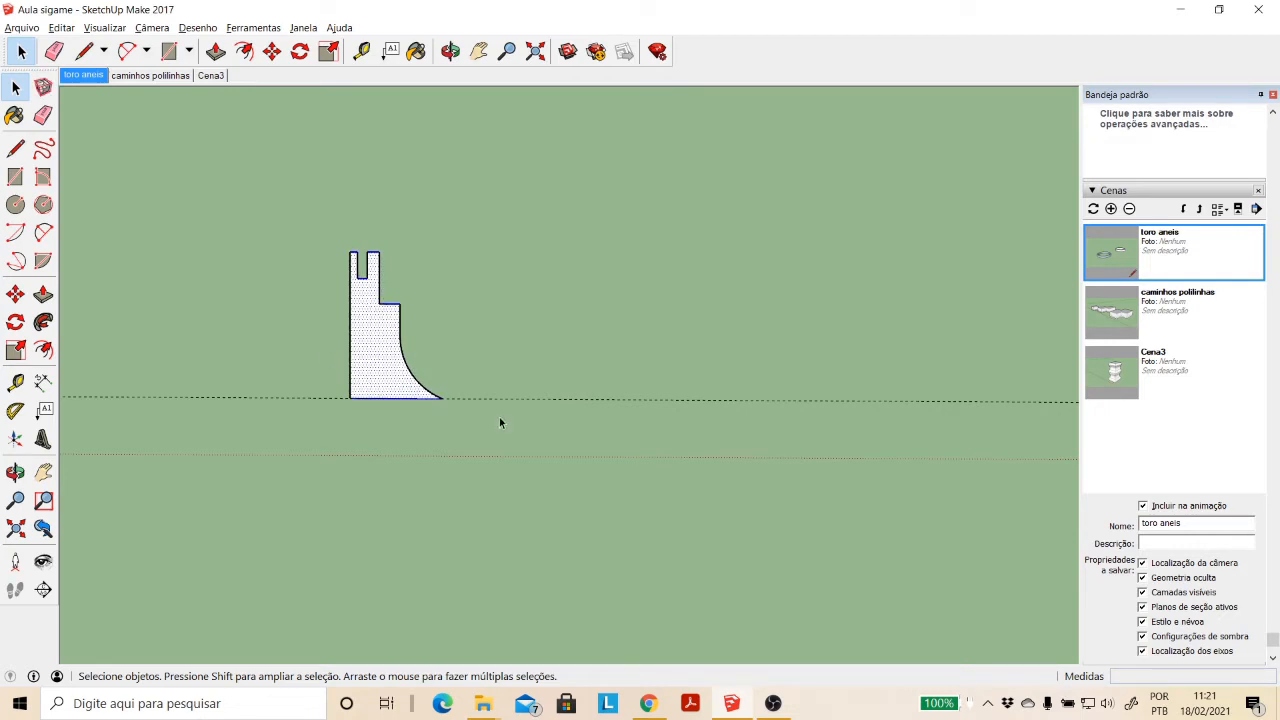
click(72, 76)
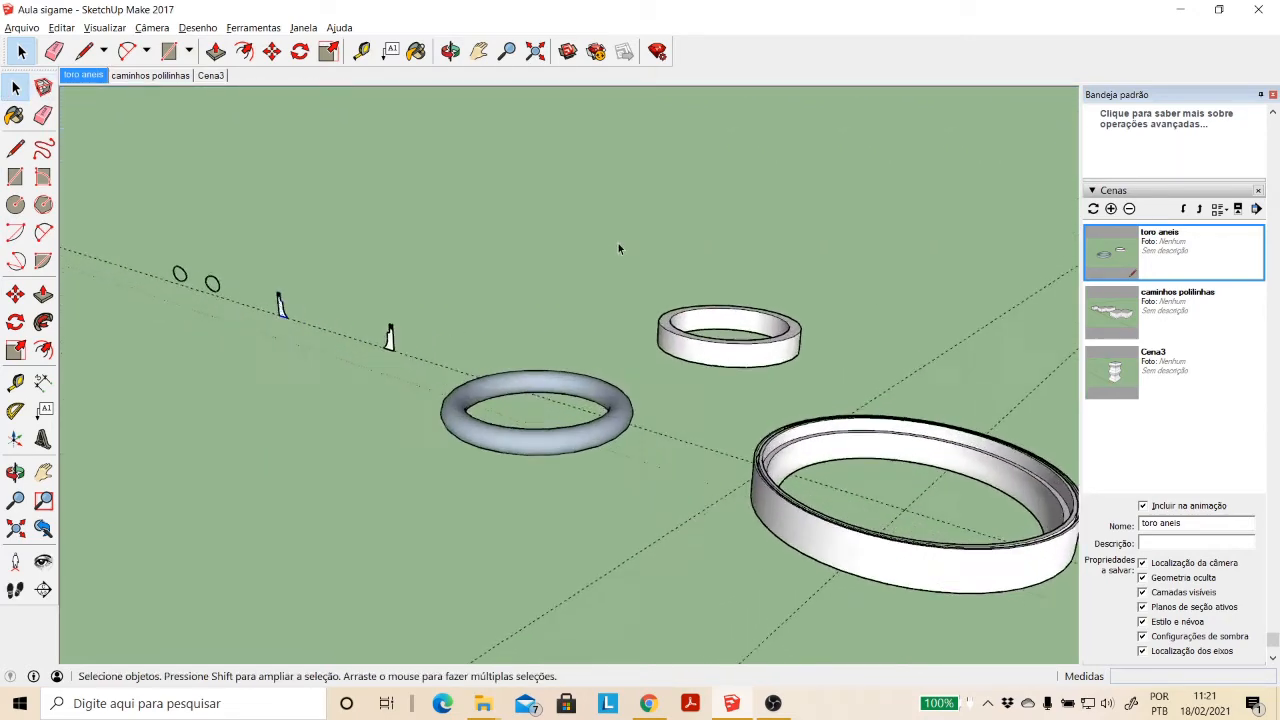
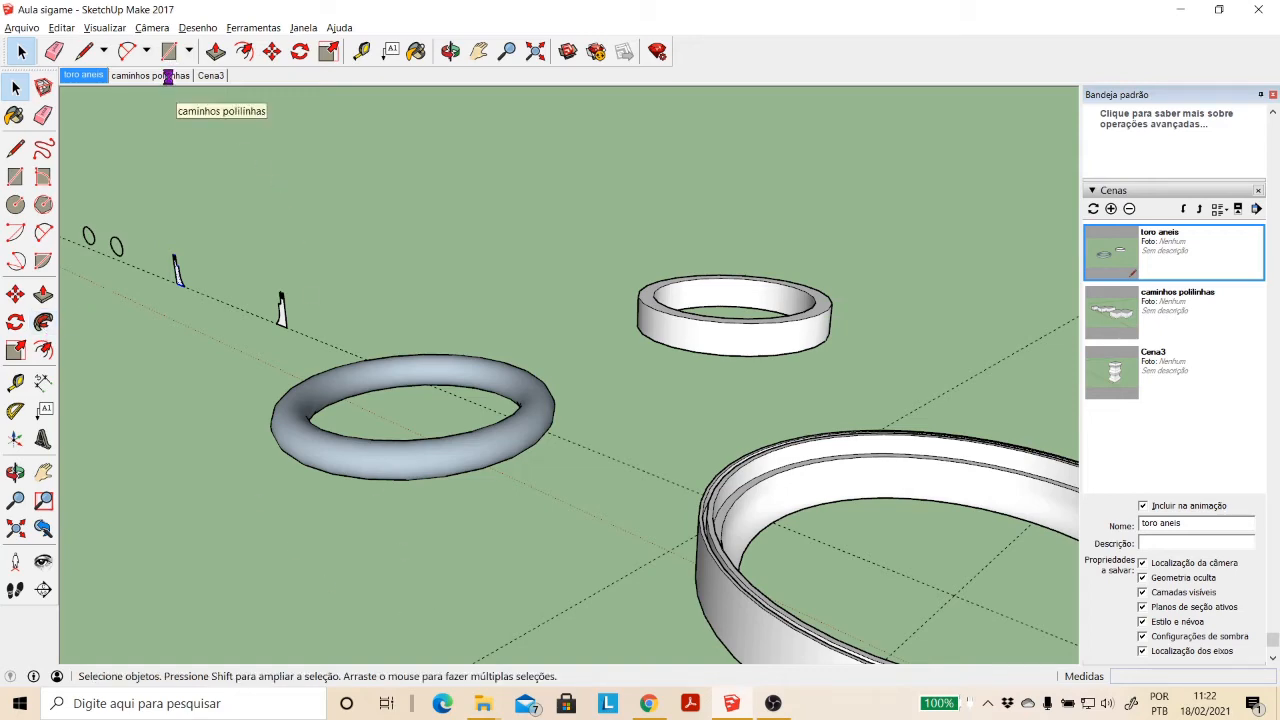
- Switch to the "caminhos polilinhas" scene and select the top face of the ledge around the single box's base
click(172, 77)
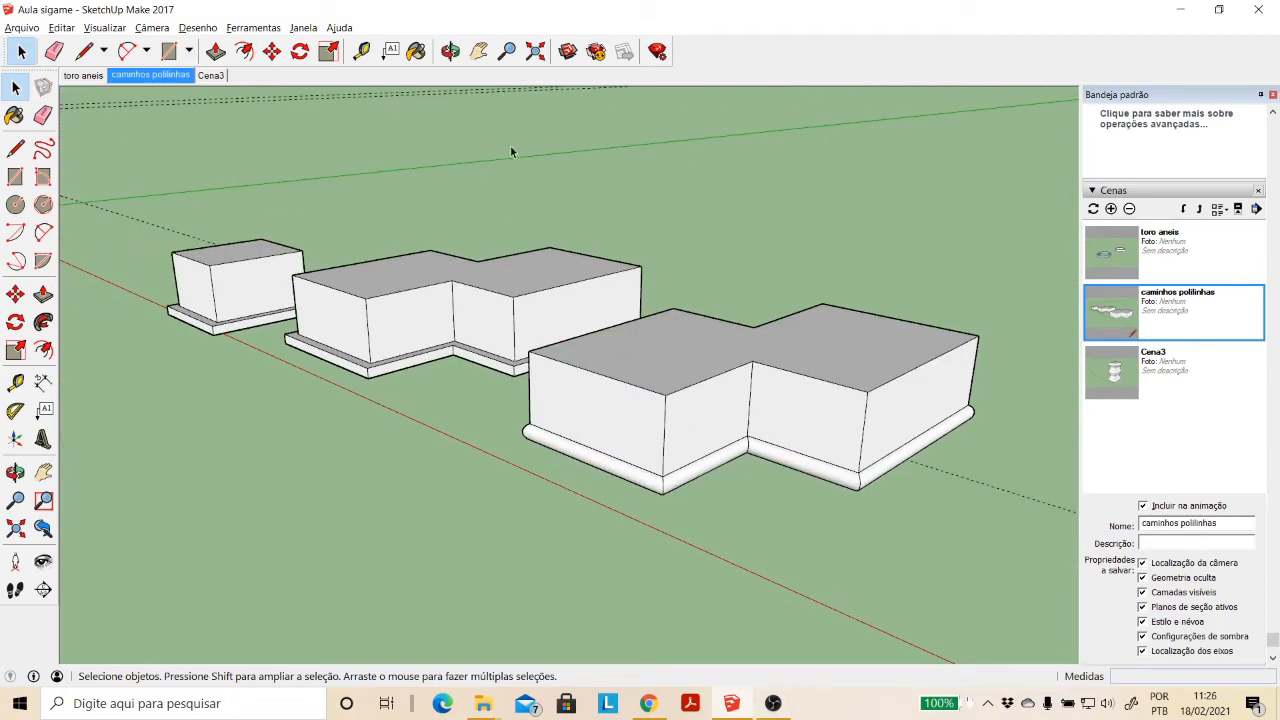
click(478, 51)
drag(279, 331, 503, 376)
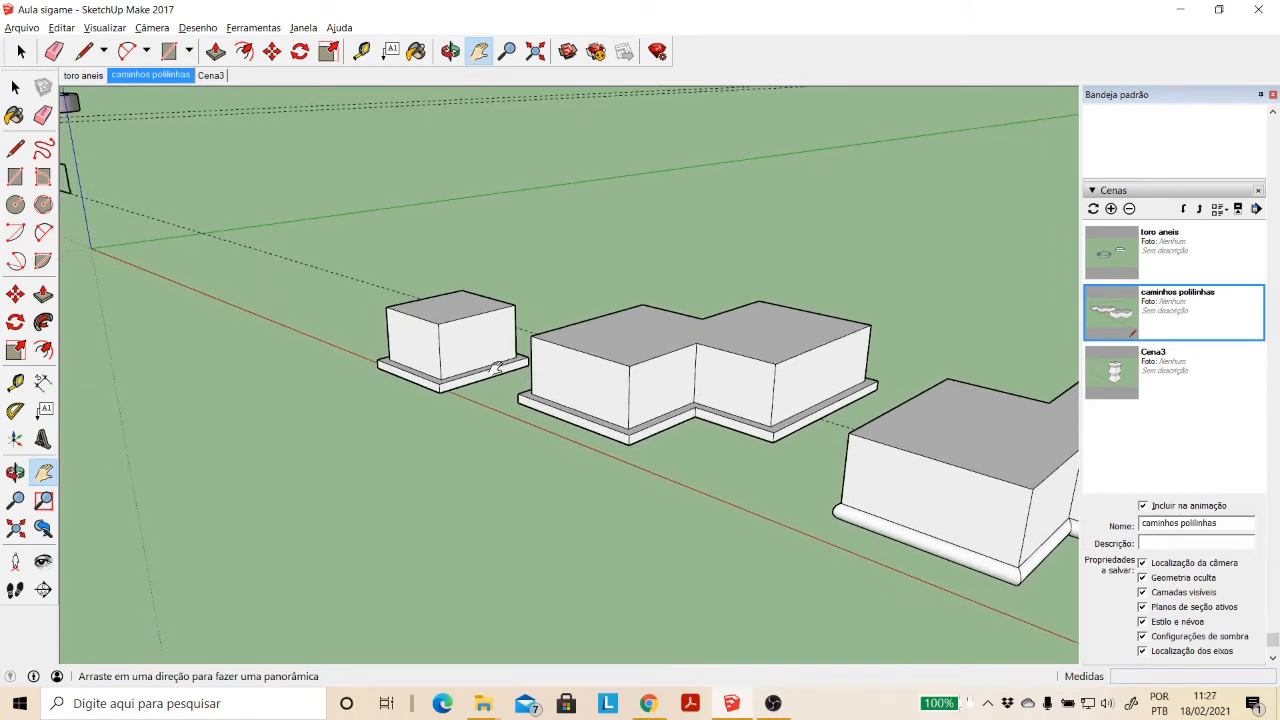
scroll(495, 368, up, 5)
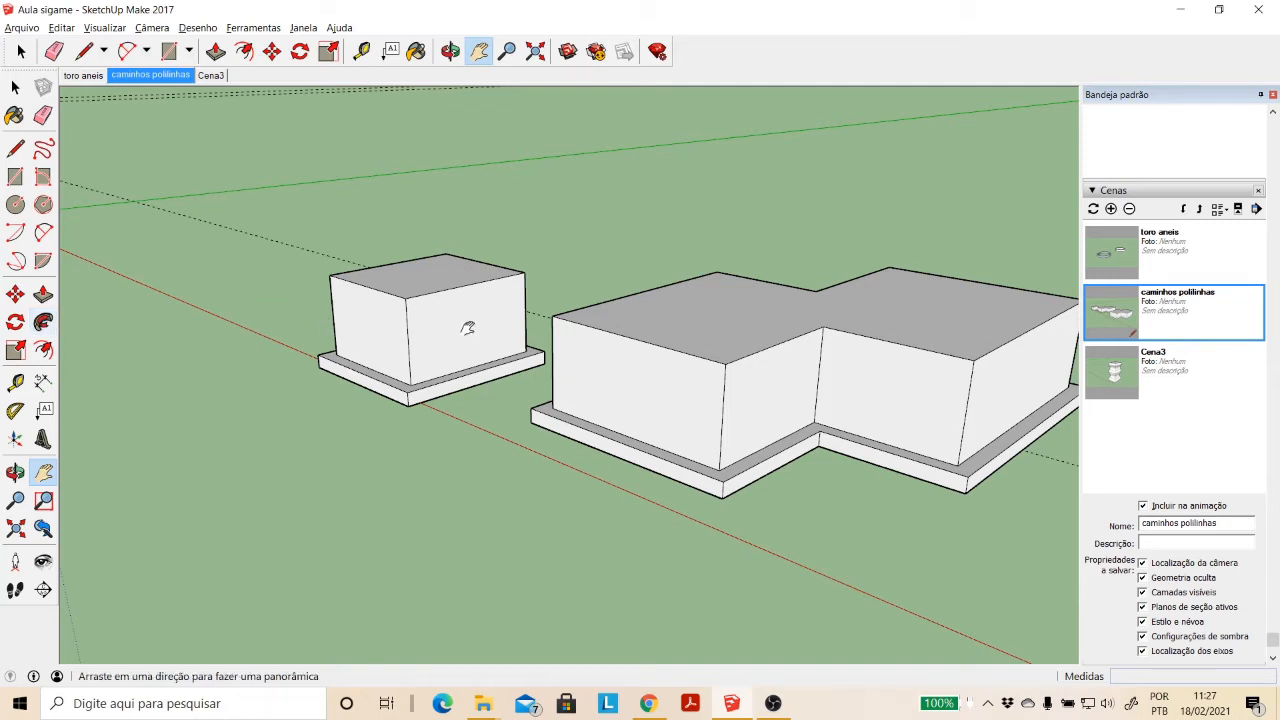
scroll(452, 326, up, 2)
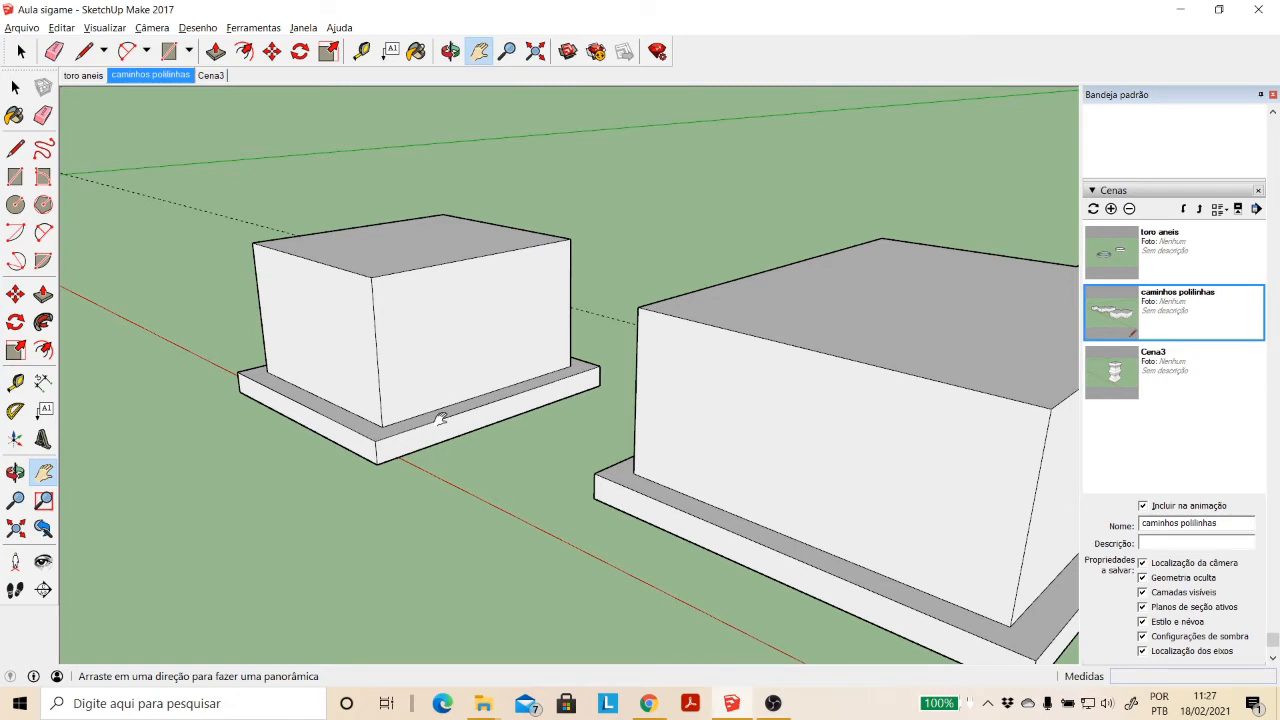
scroll(440, 418, down, 2)
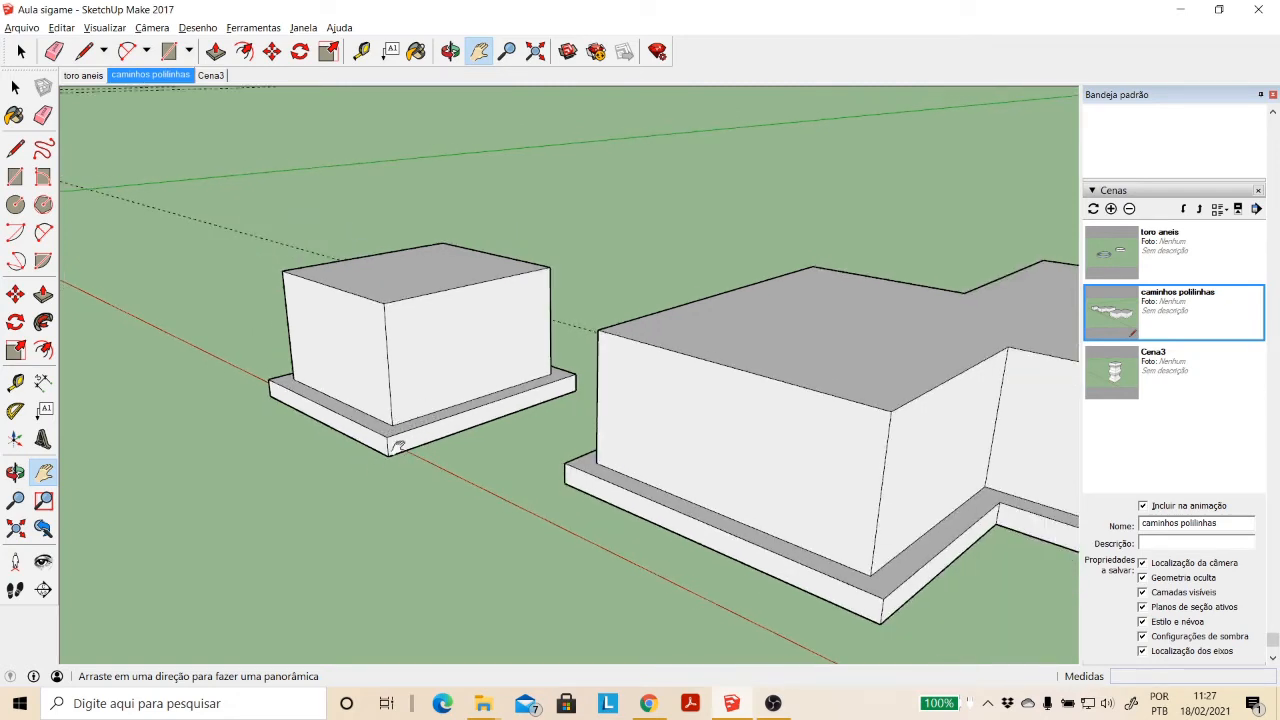
click(15, 87)
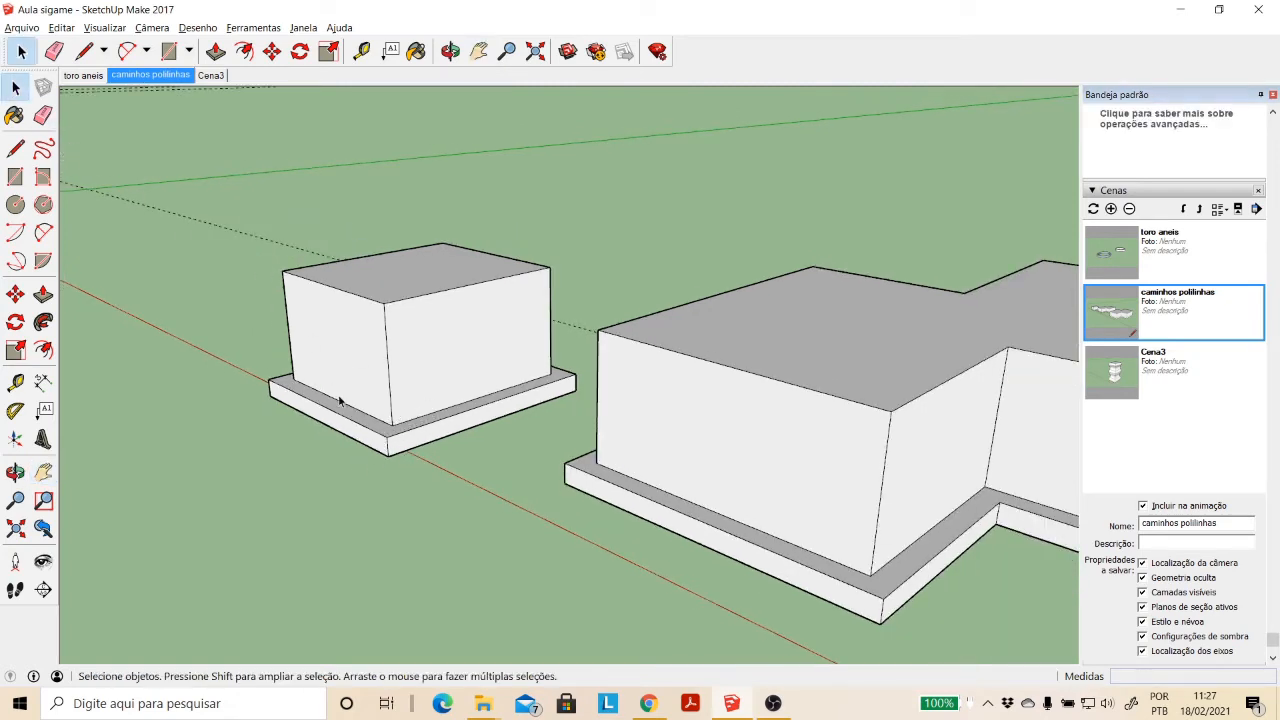
click(355, 424)
click(382, 431)
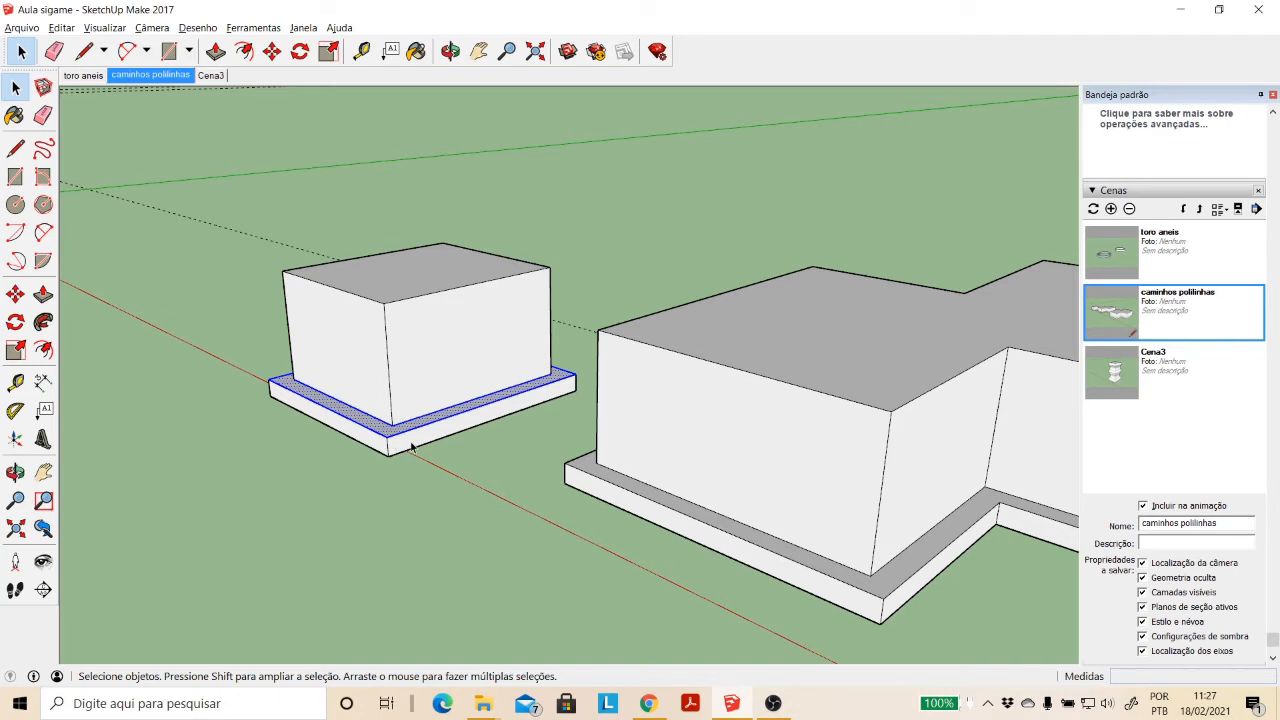
- Draw a rectangle about 5.02 m by 3.43 m on the ground in front of the single ledged box
click(478, 51)
drag(263, 400, 432, 370)
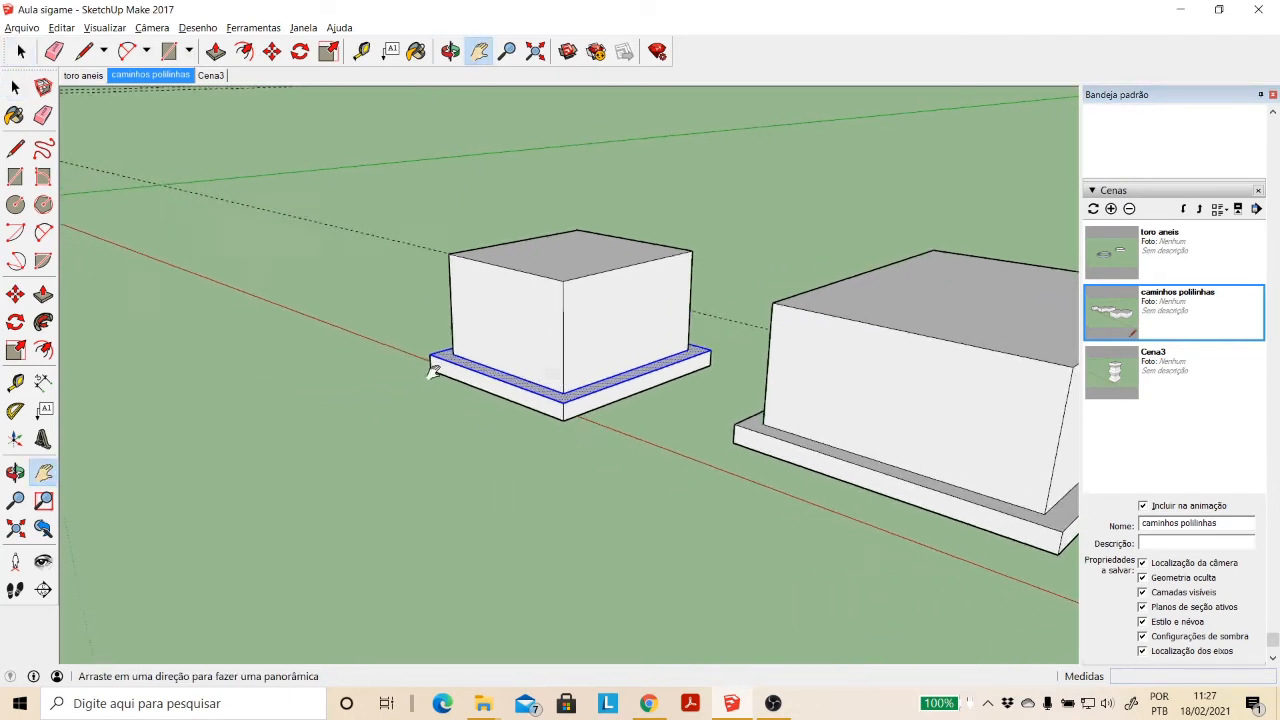
click(15, 176)
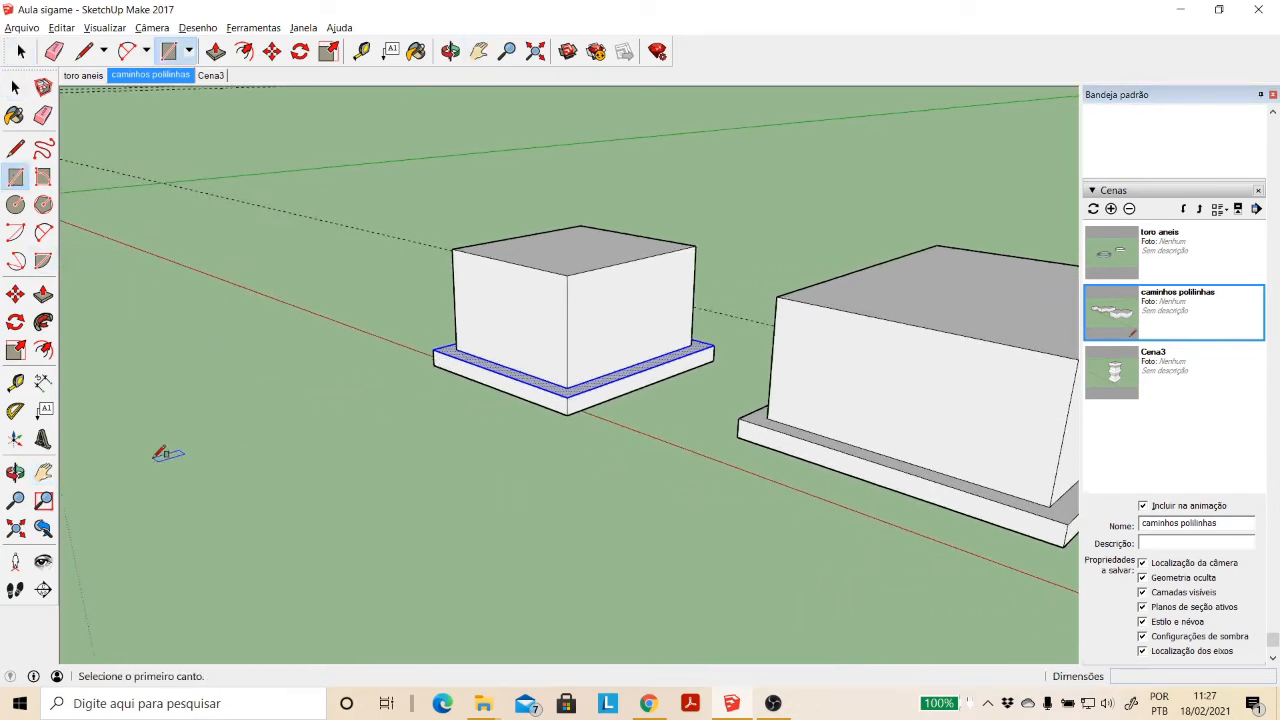
click(134, 461)
click(416, 486)
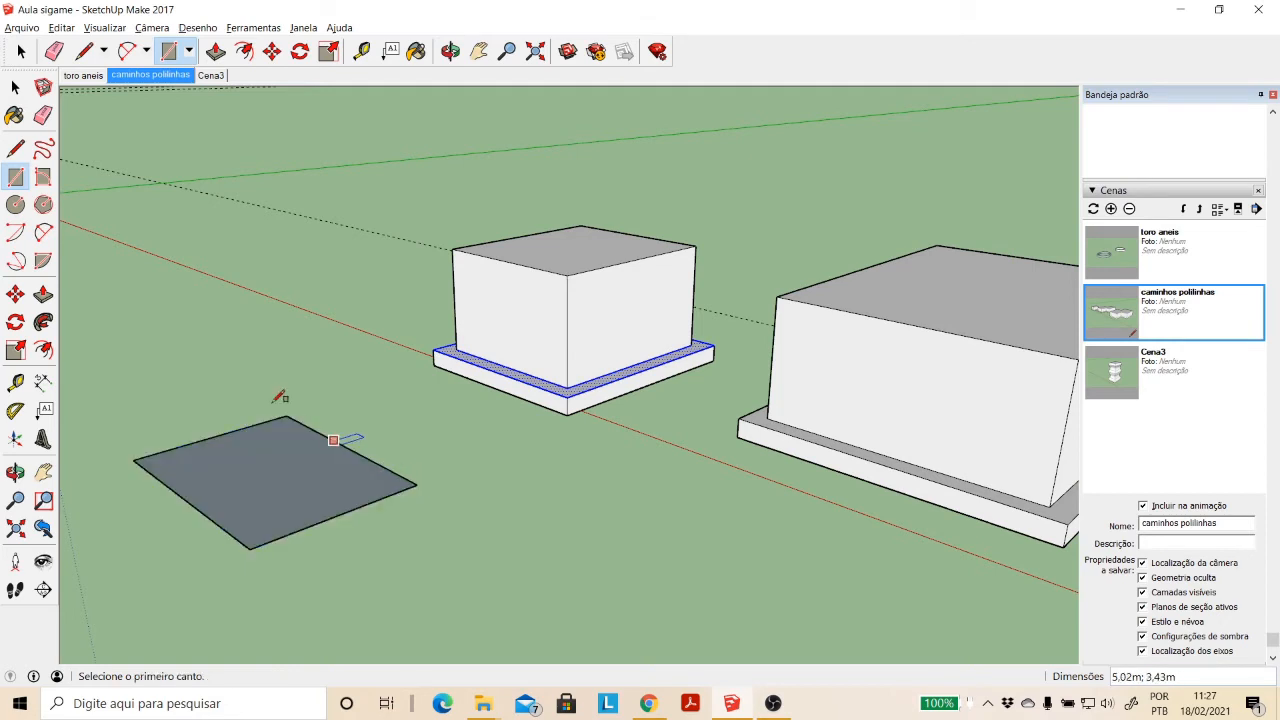
- Extrude the new ground rectangle upward about 3.13 m into a box, using the neighbouring ledged box as height reference
click(43, 293)
click(296, 462)
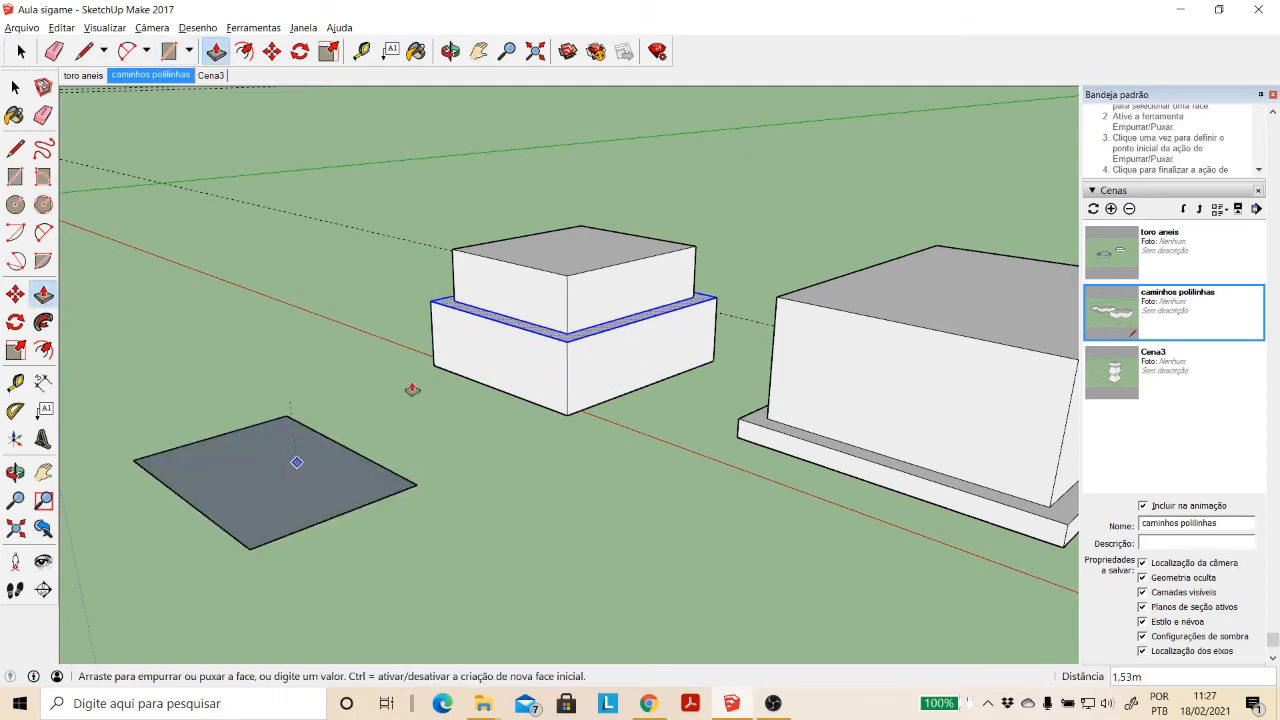
key(Escape)
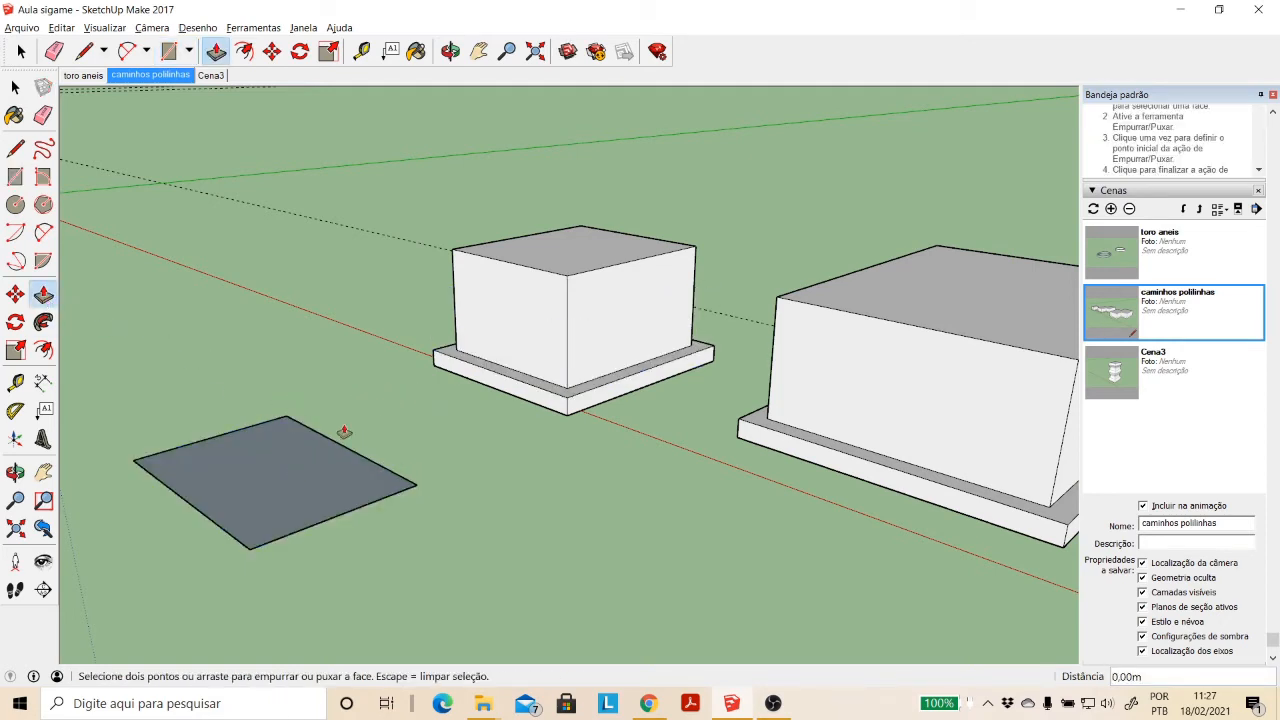
click(334, 469)
click(600, 277)
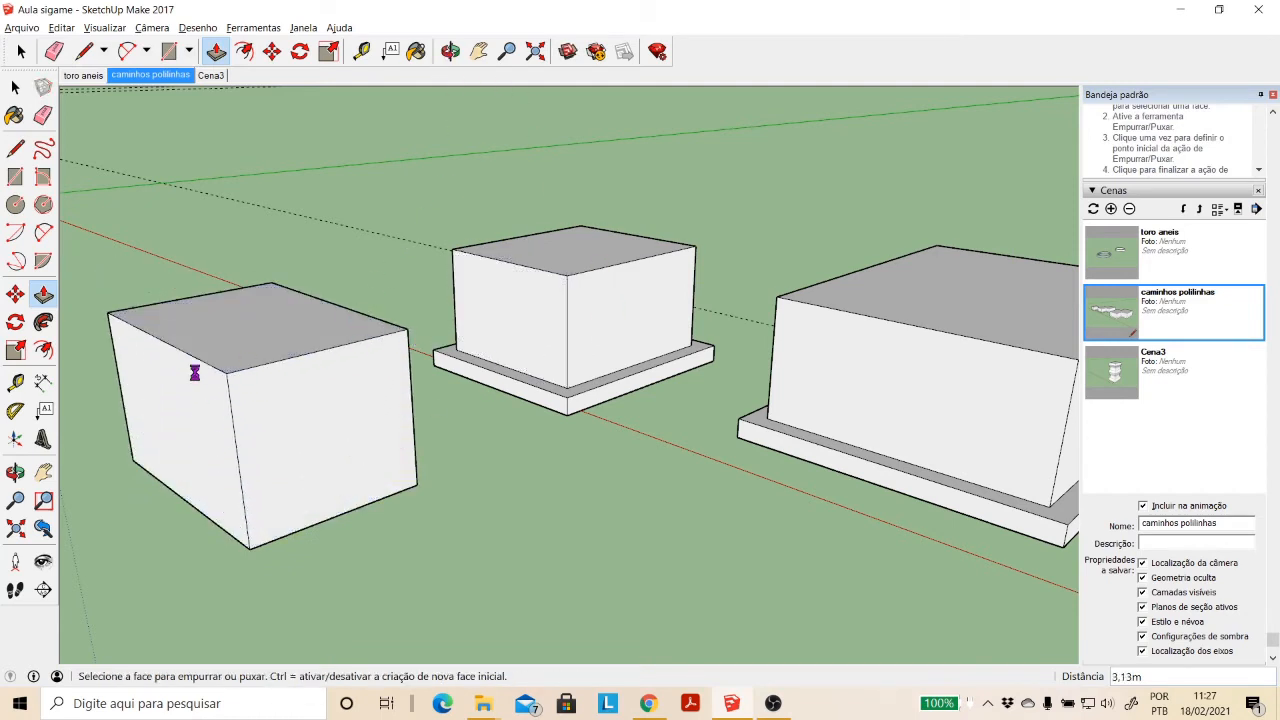
click(456, 57)
drag(184, 555, 341, 530)
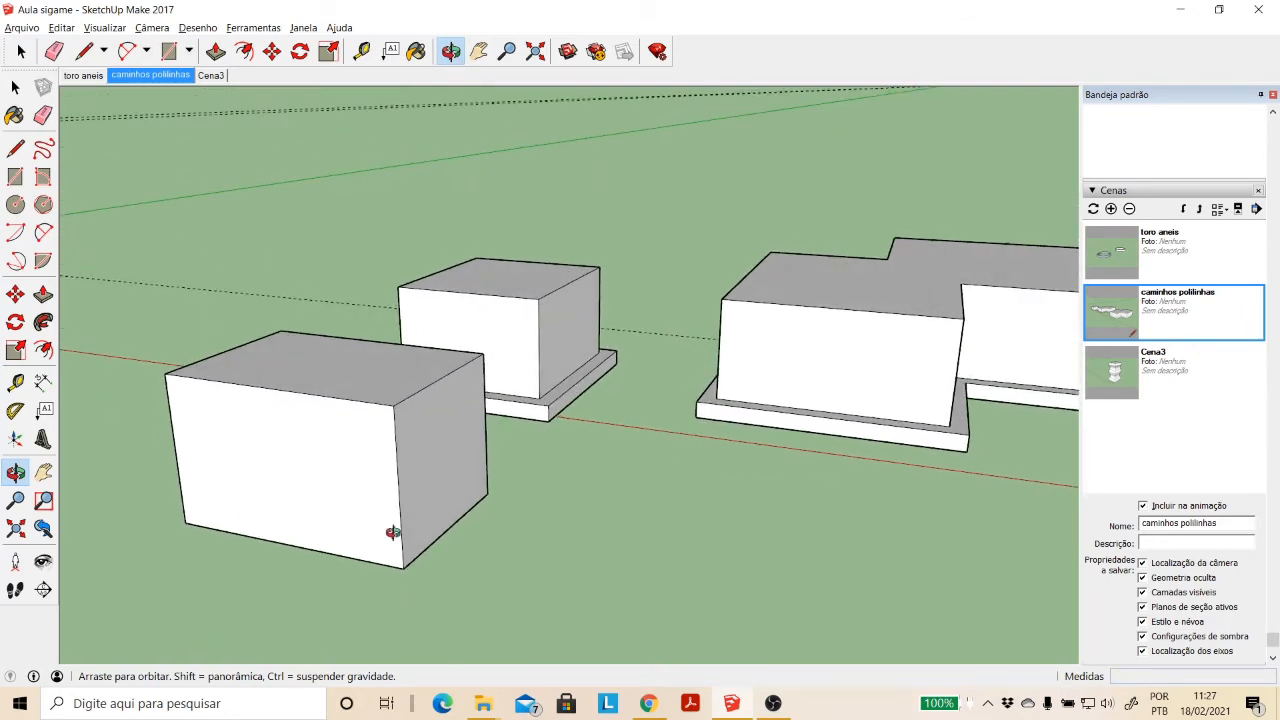
click(15, 176)
click(404, 567)
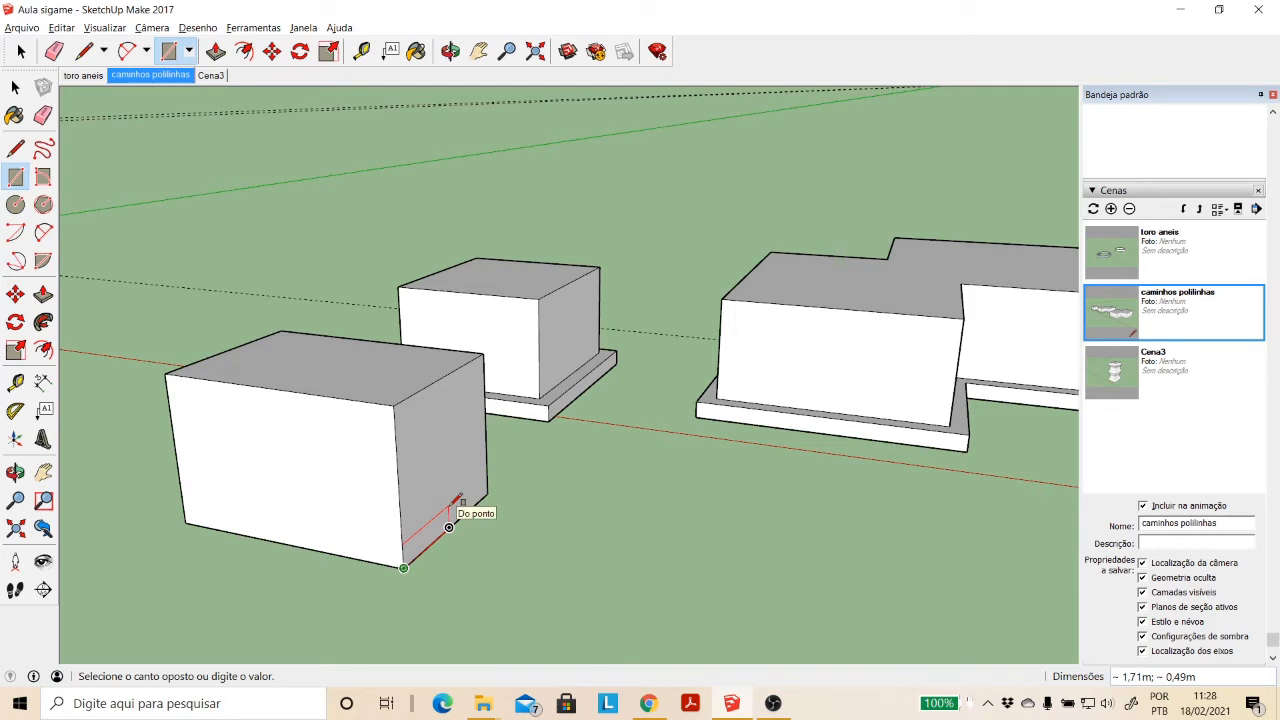
key(Escape)
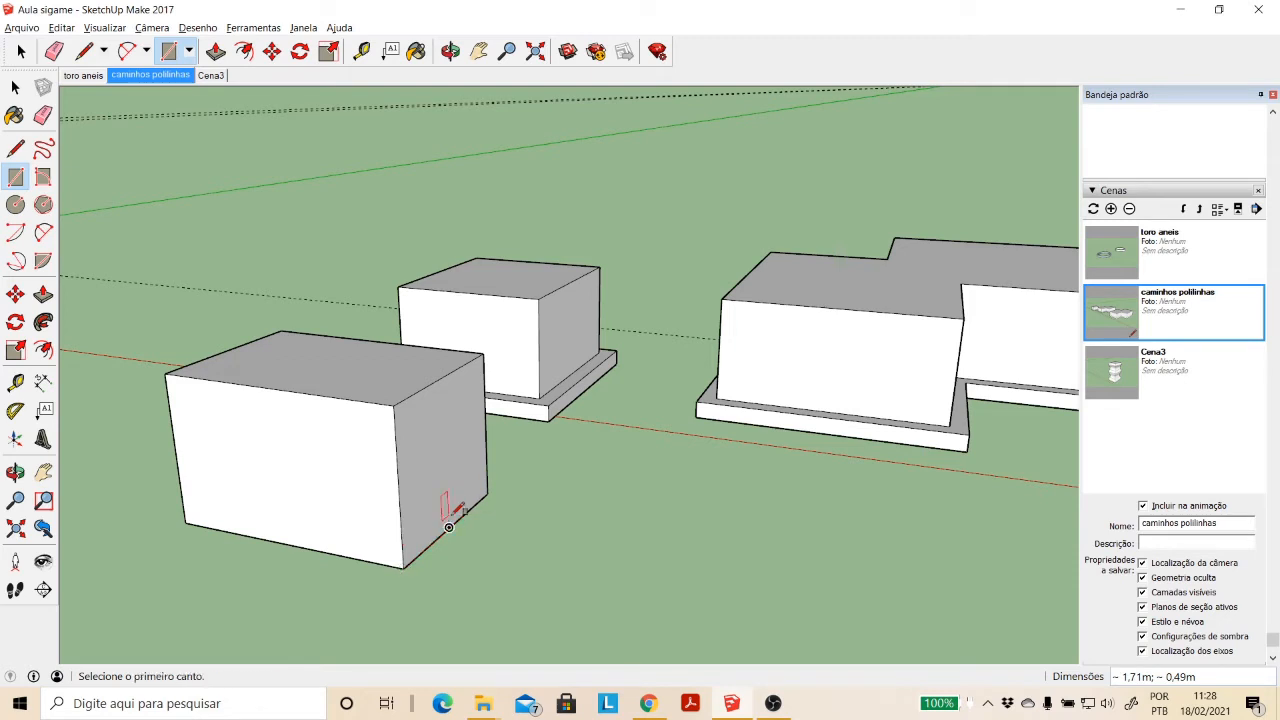
click(403, 568)
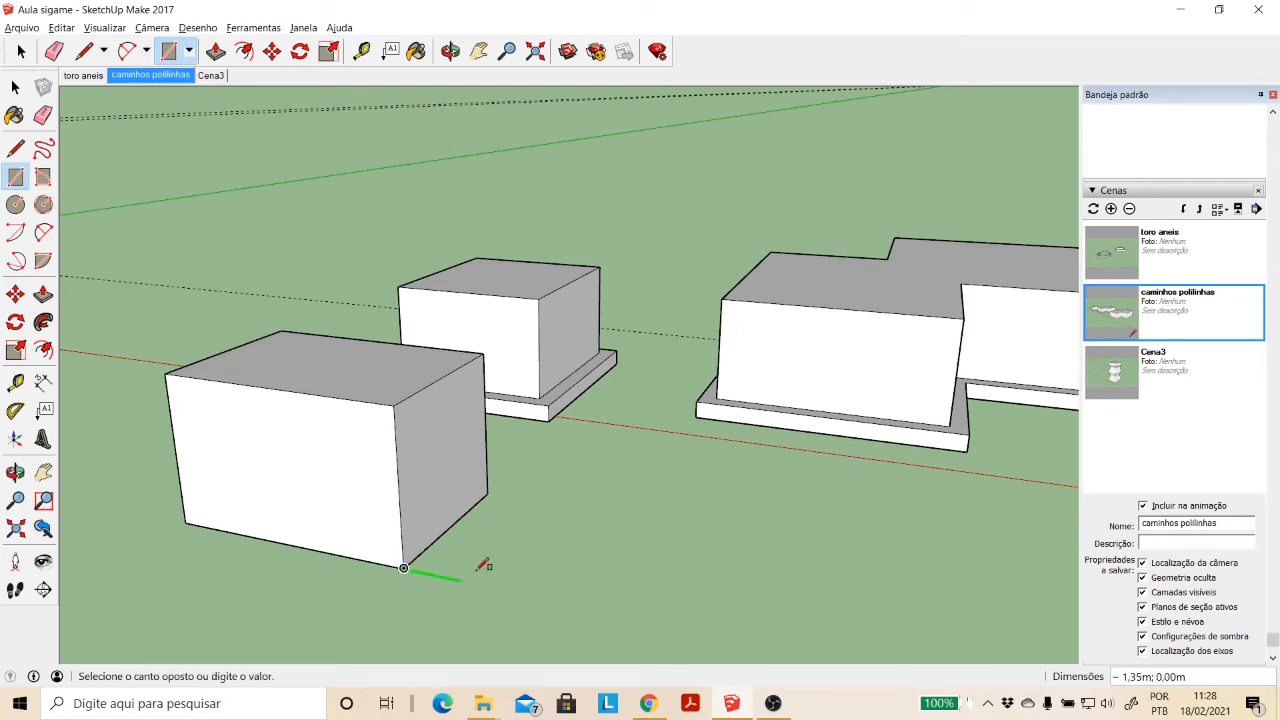
scroll(440, 509, up, 3)
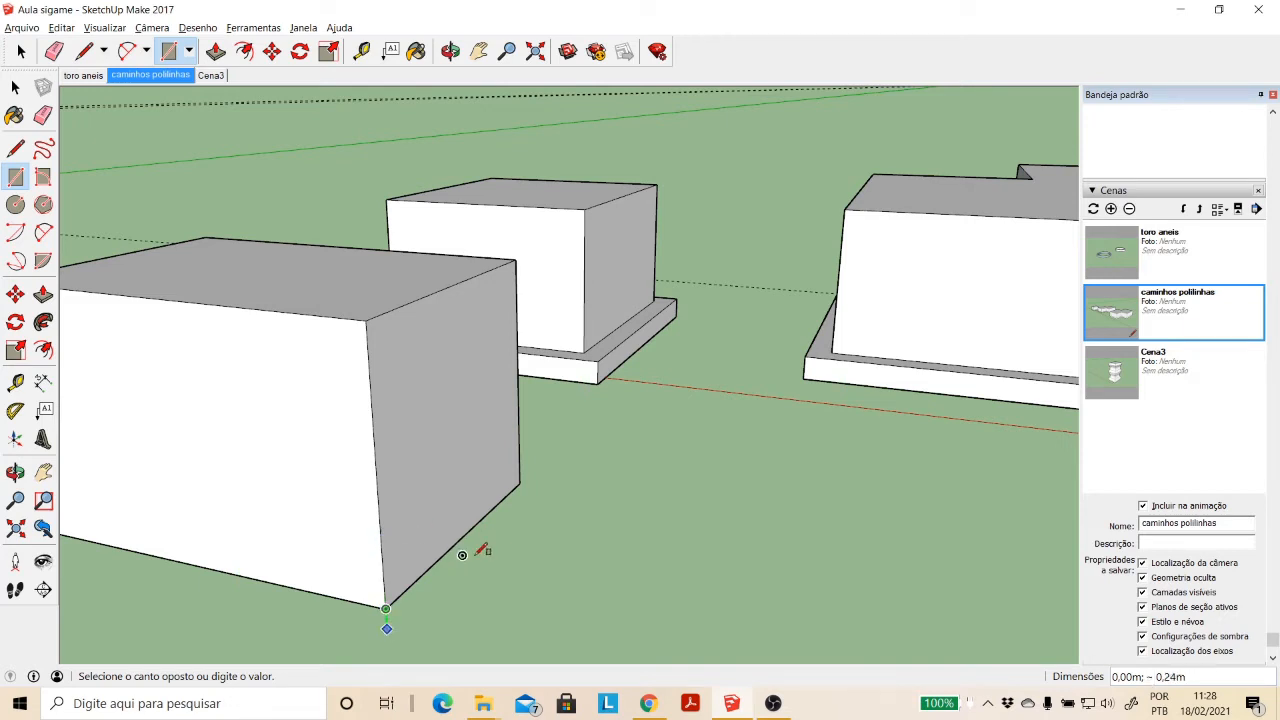
key(Escape)
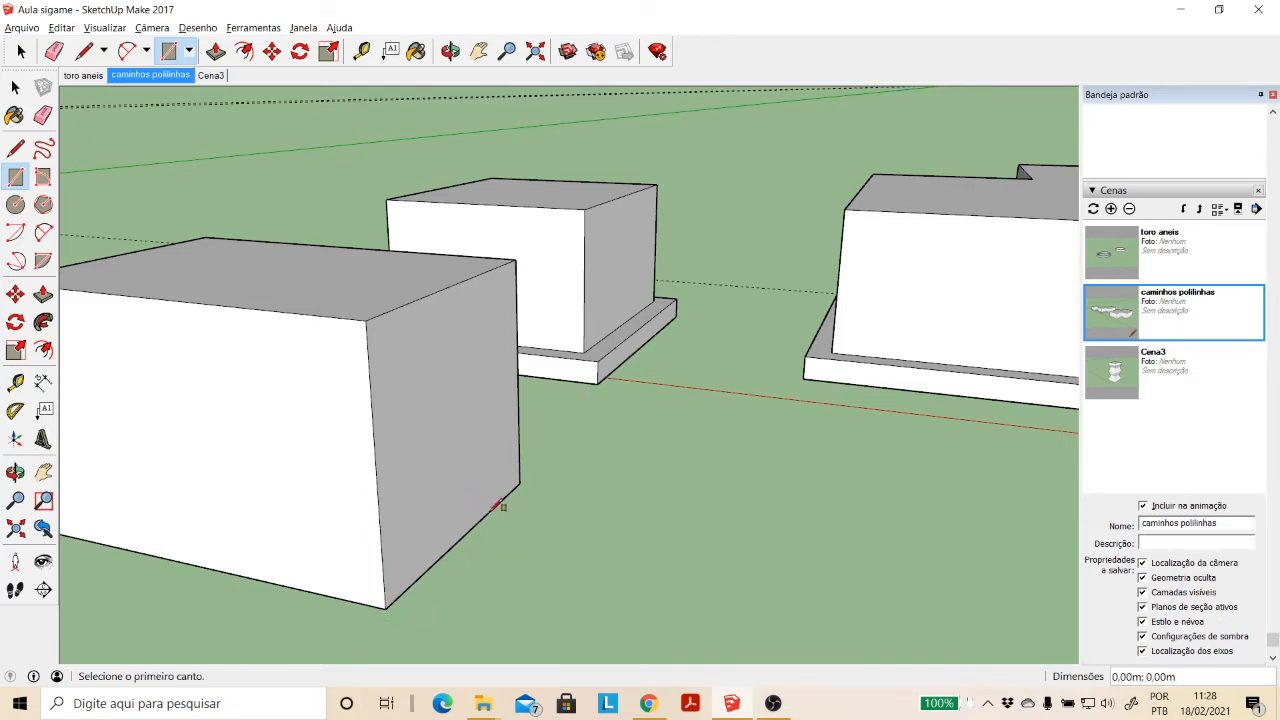
- Draw a small rectangle on the ground beside the new box and extrude it about 1.04 m into a helper box
scroll(423, 362, down, 2)
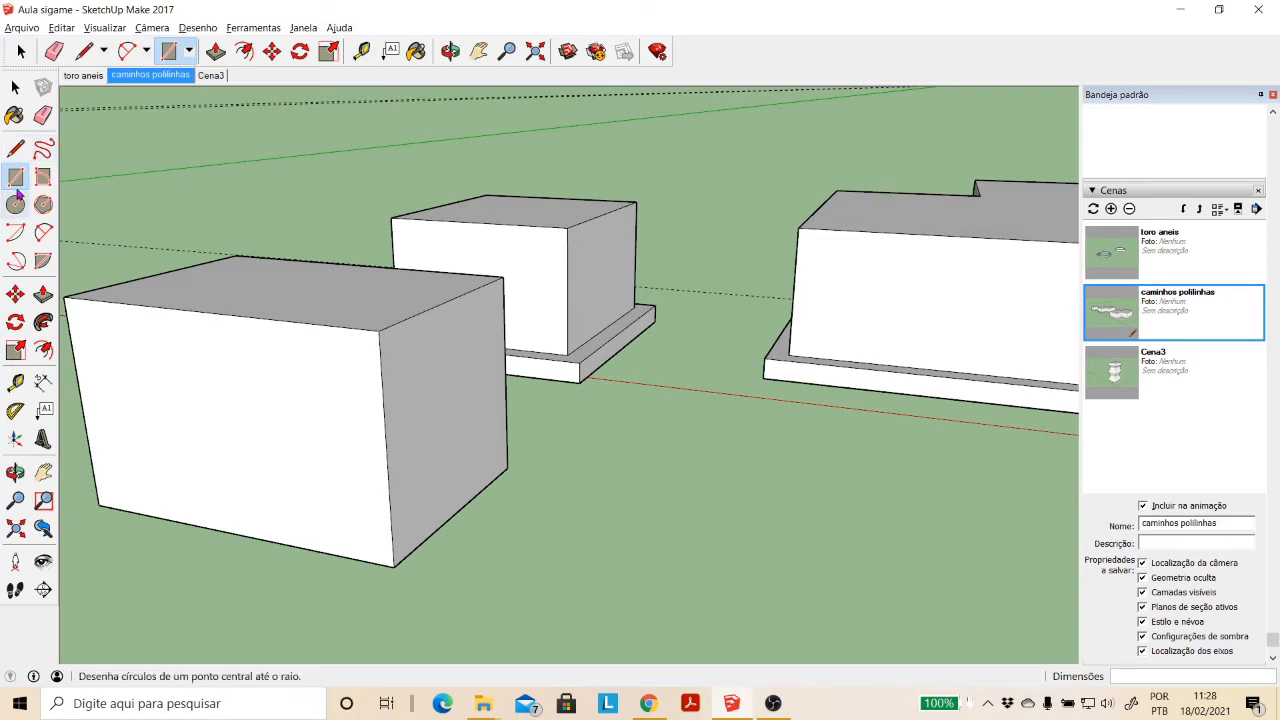
click(565, 575)
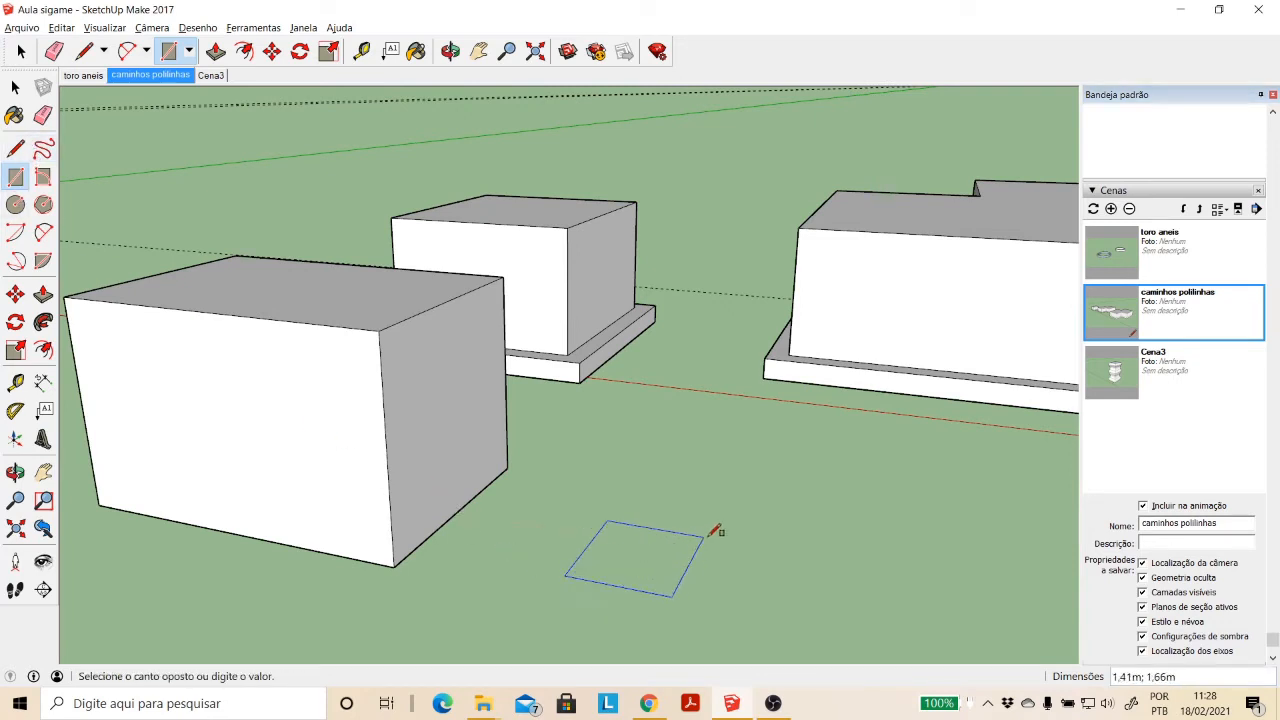
click(745, 519)
click(43, 294)
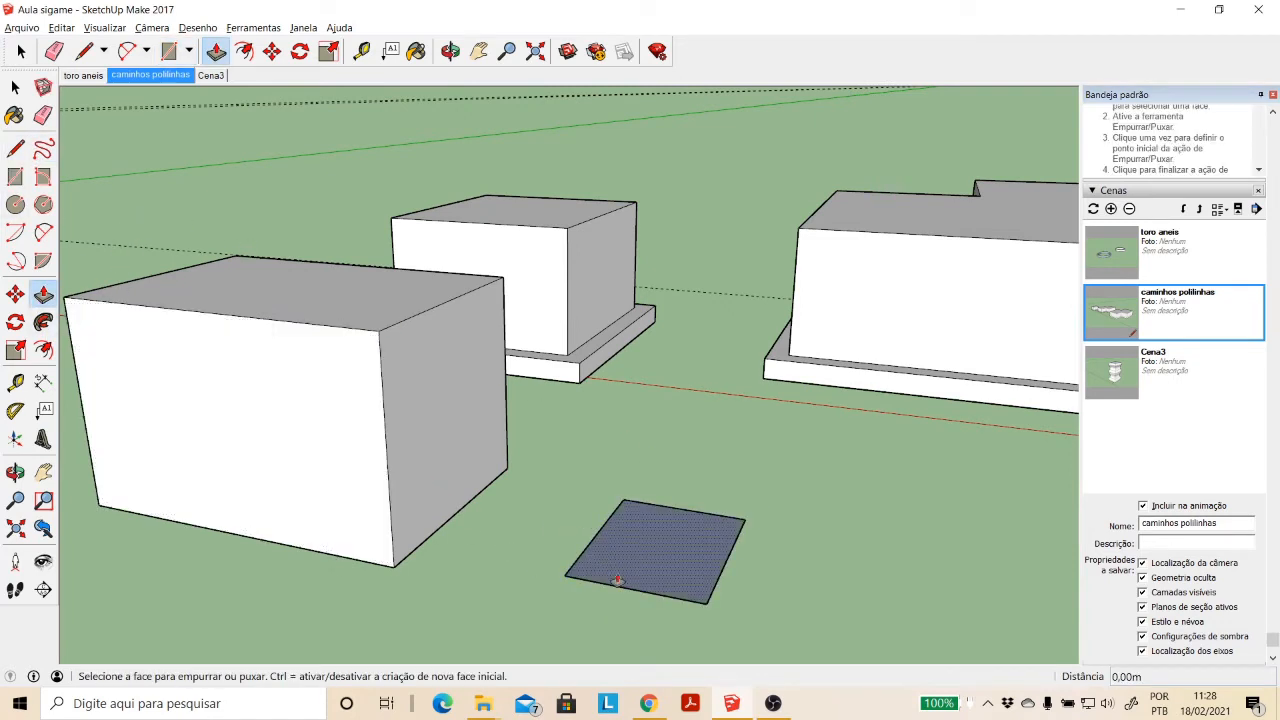
click(608, 586)
click(634, 514)
- Draw a rectangular profile about 0.31 m by 0.19 m at the lower corner of the helper box's front face
scroll(600, 531, up, 2)
scroll(590, 531, up, 2)
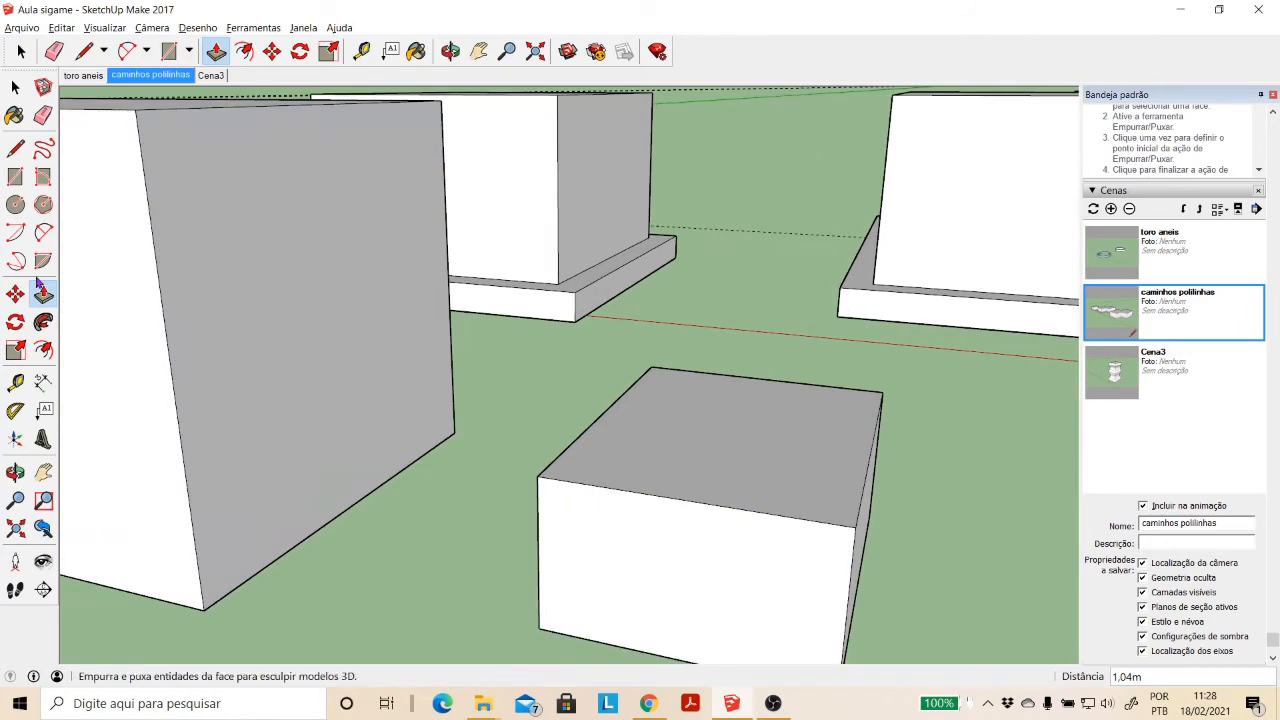
click(15, 177)
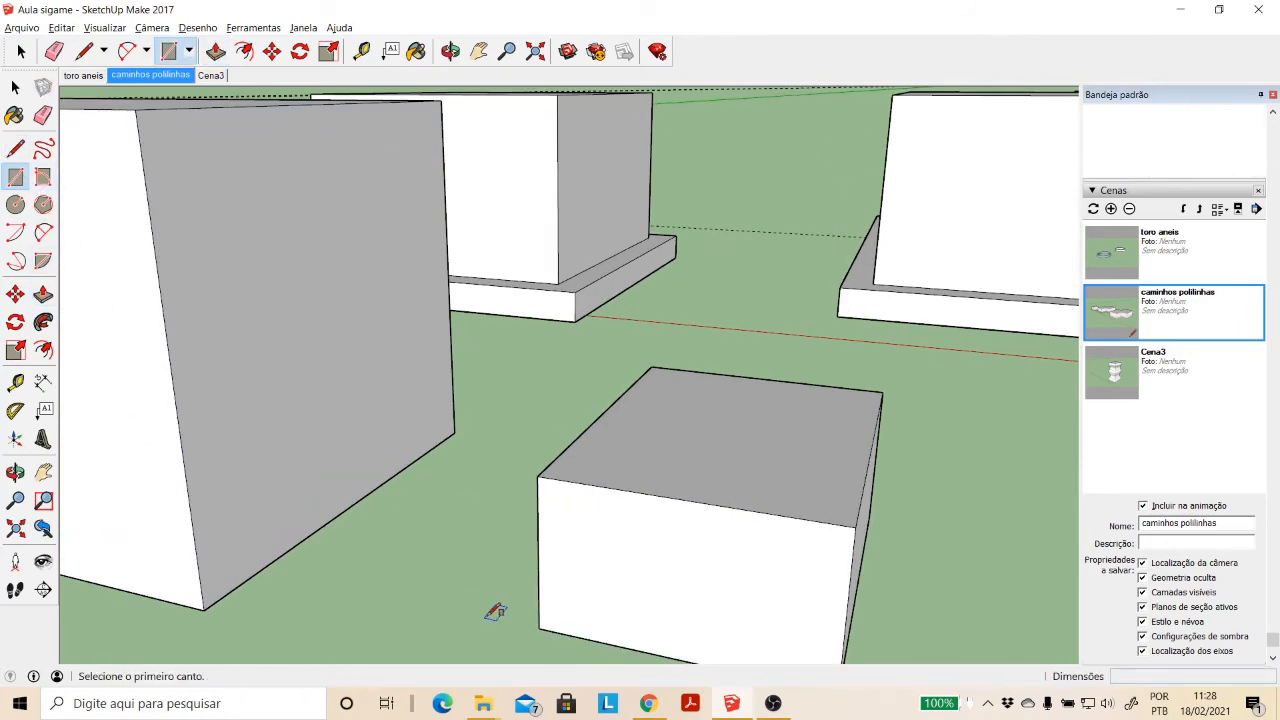
click(540, 627)
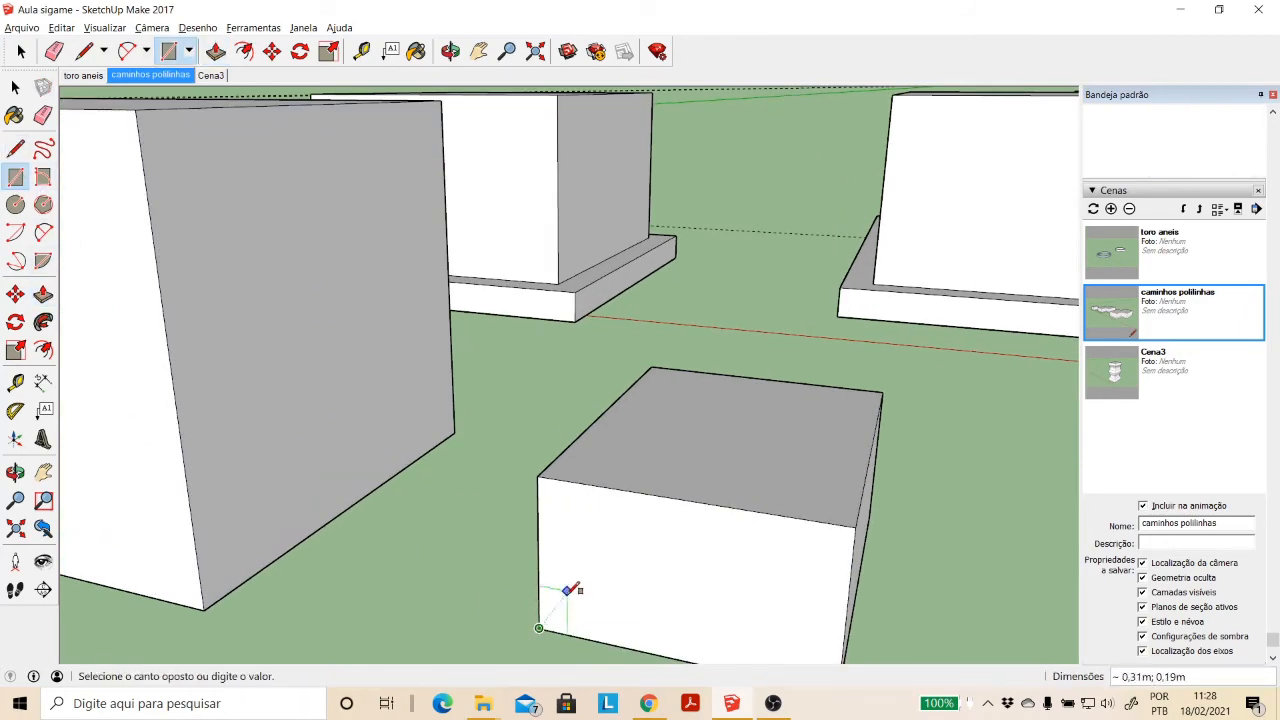
click(566, 590)
- Copy the small rectangular profile from the helper box's lower corner to the large box's nearest base corner
key(space)
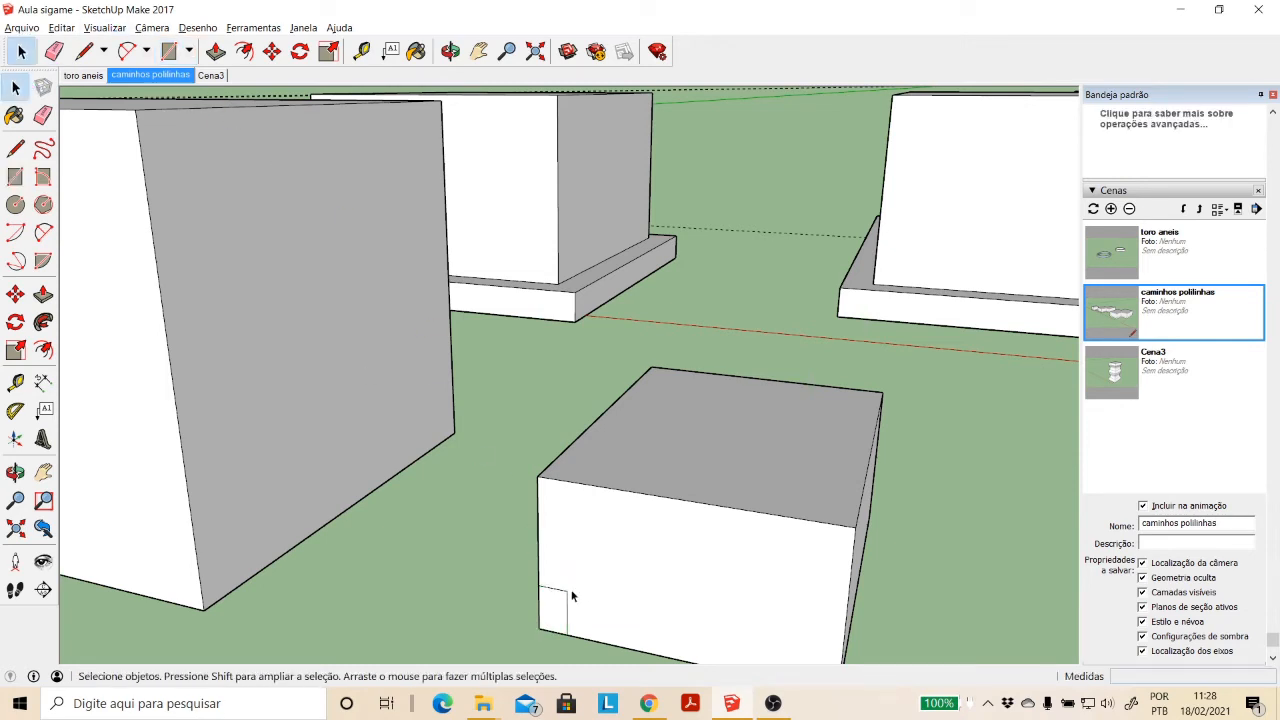
click(558, 622)
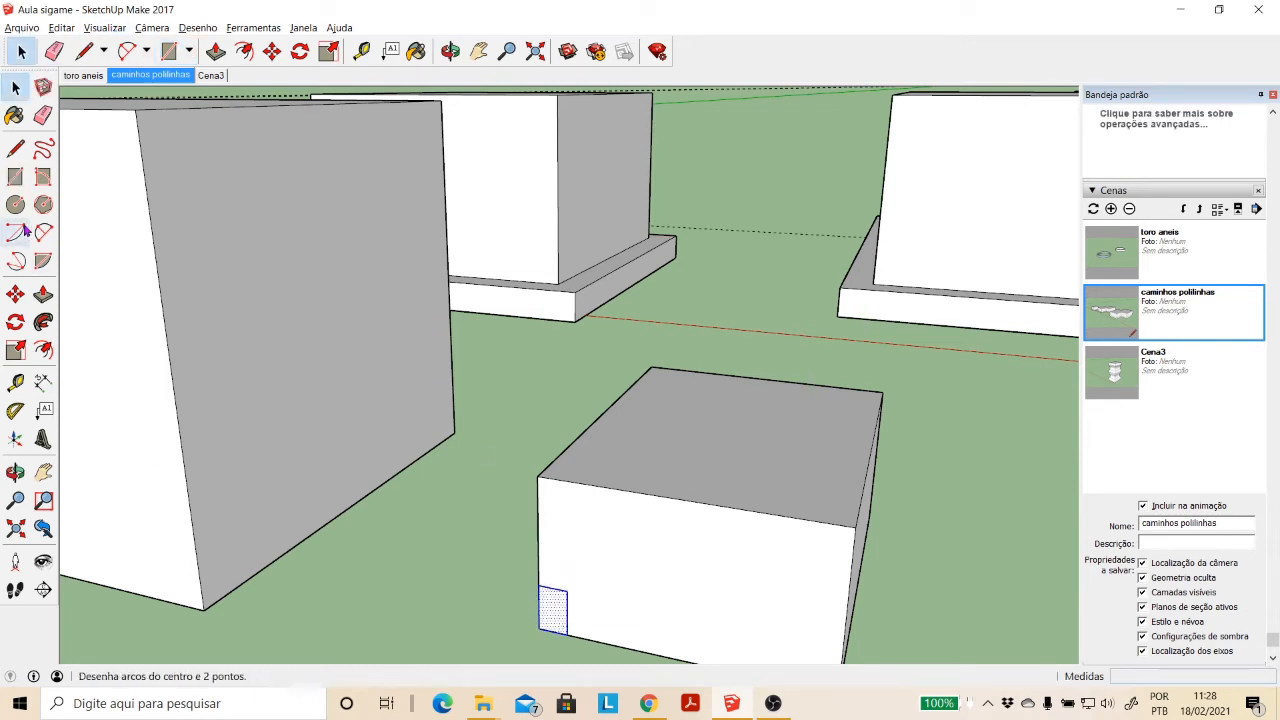
click(15, 293)
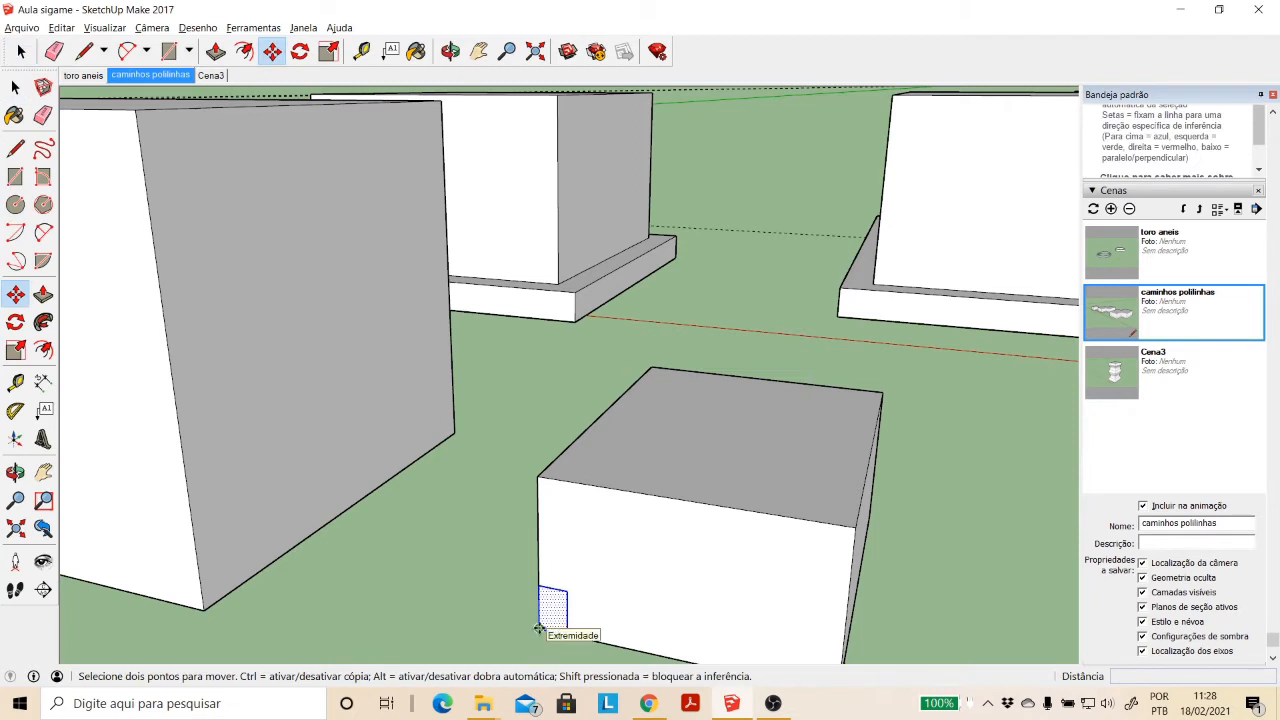
click(540, 628)
key(ctrl)
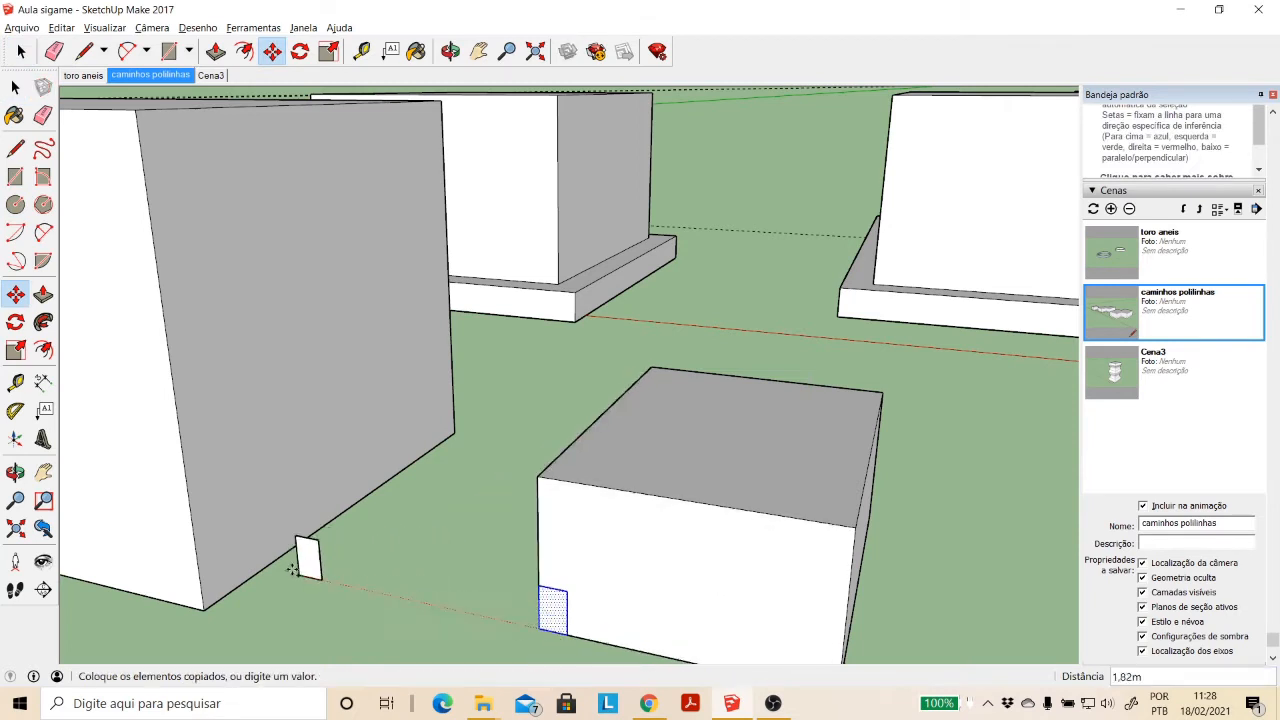
click(207, 607)
- Select the entire helper box with all its connected geometry and delete it
scroll(431, 446, down, 5)
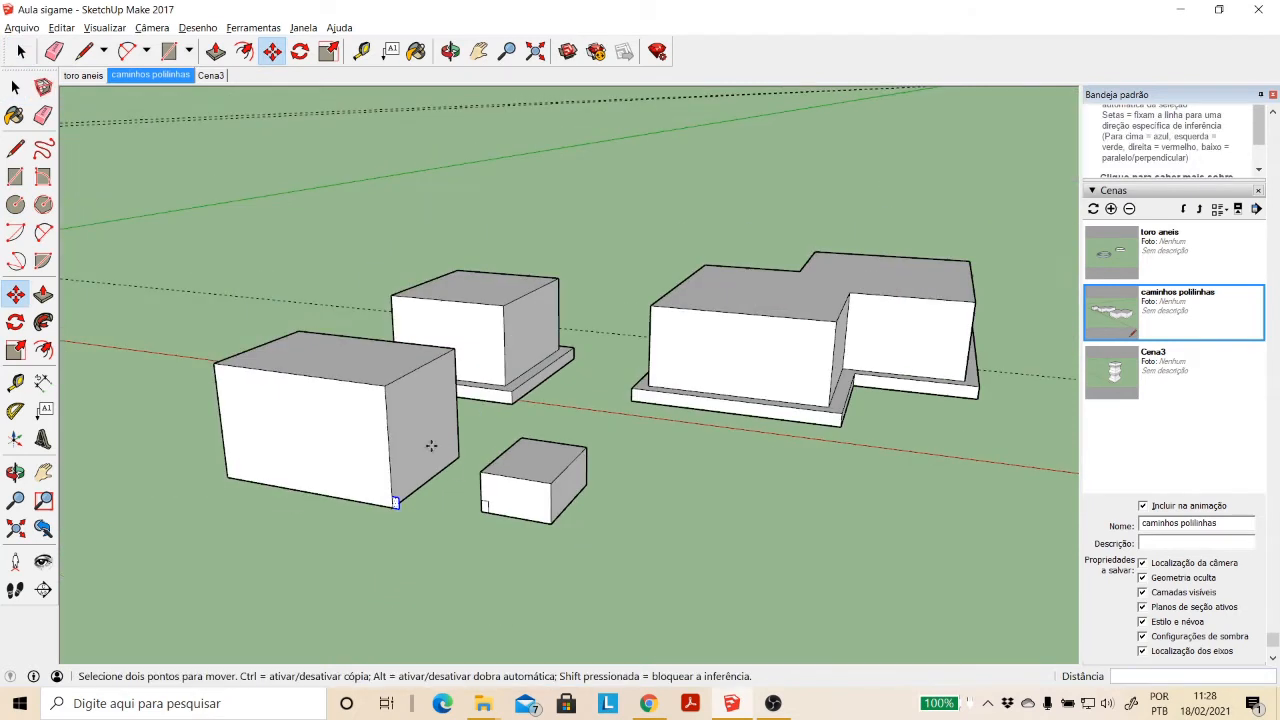
click(14, 89)
triple_click(534, 506)
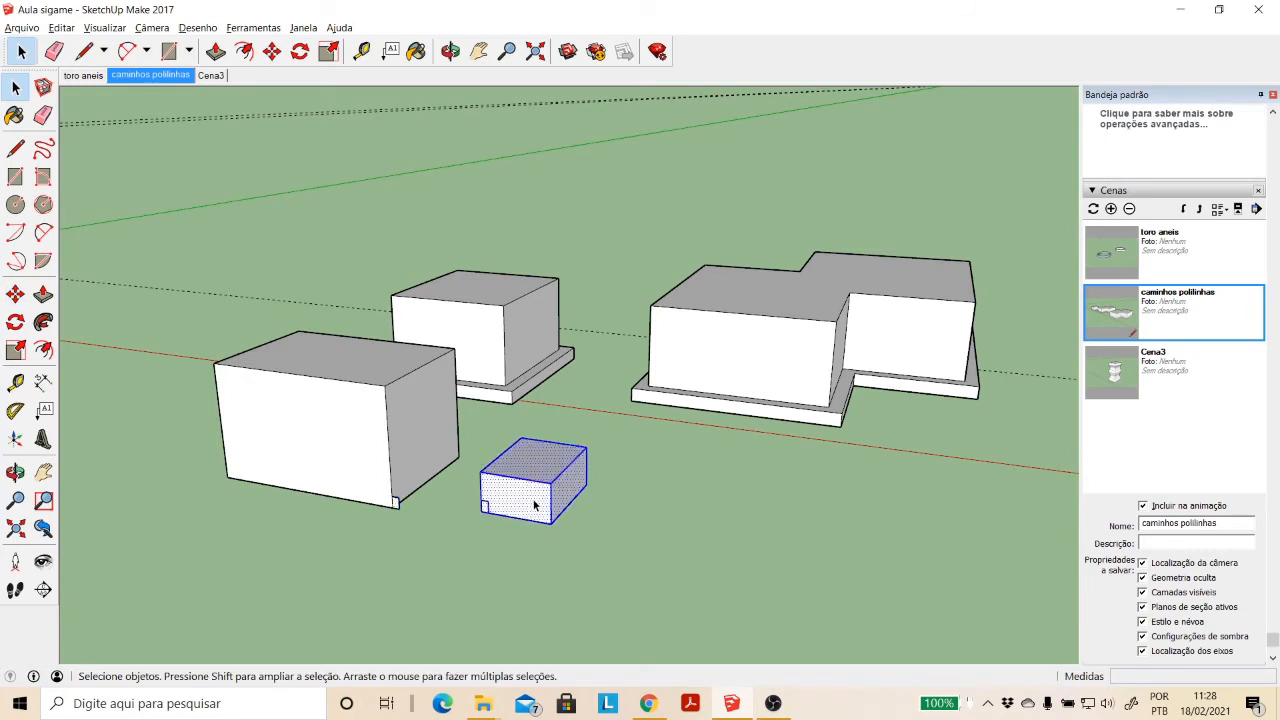
key(Delete)
- Sweep the small rectangular profile along the adjacent base edge of the box with Follow Me
scroll(390, 485, up, 4)
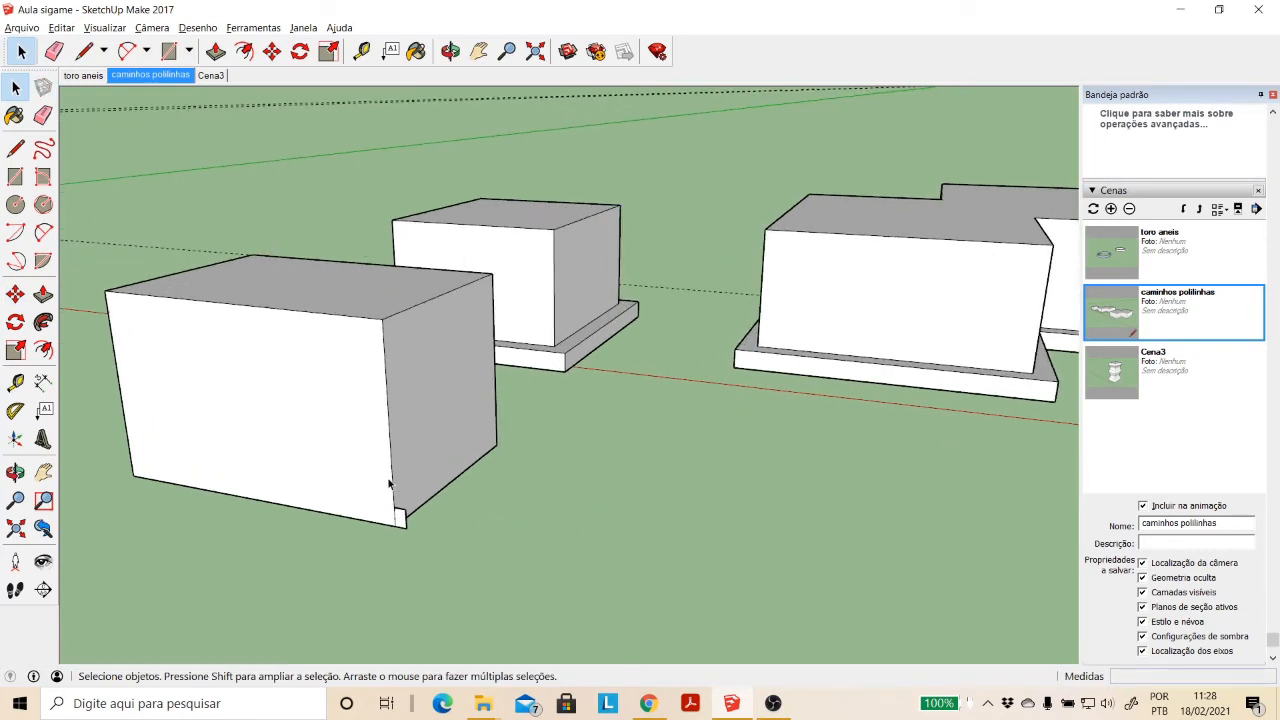
scroll(389, 484, up, 2)
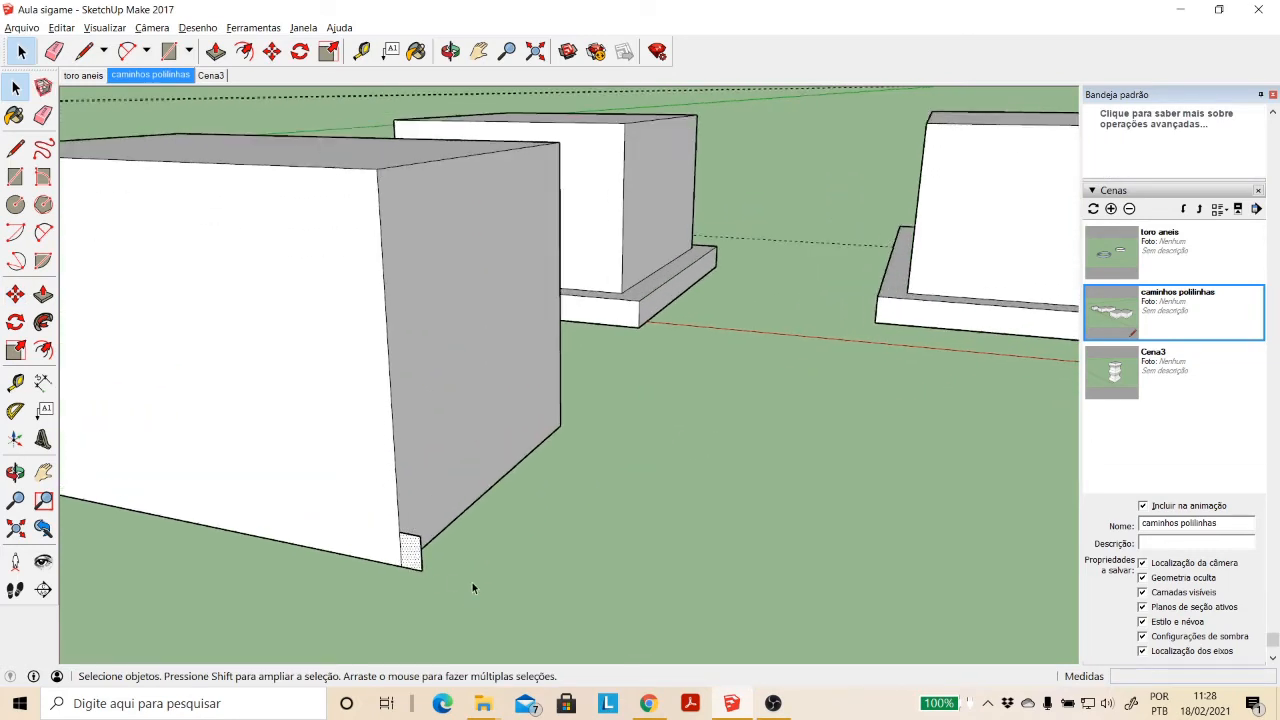
click(411, 548)
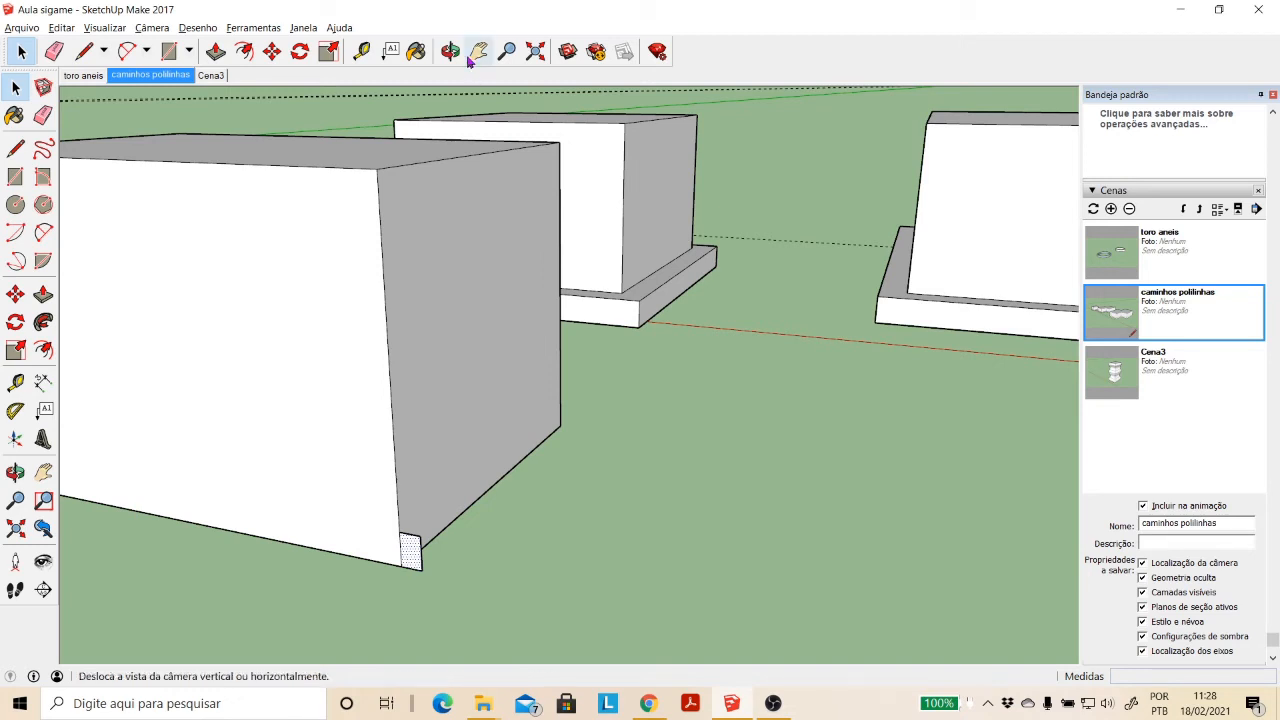
click(43, 322)
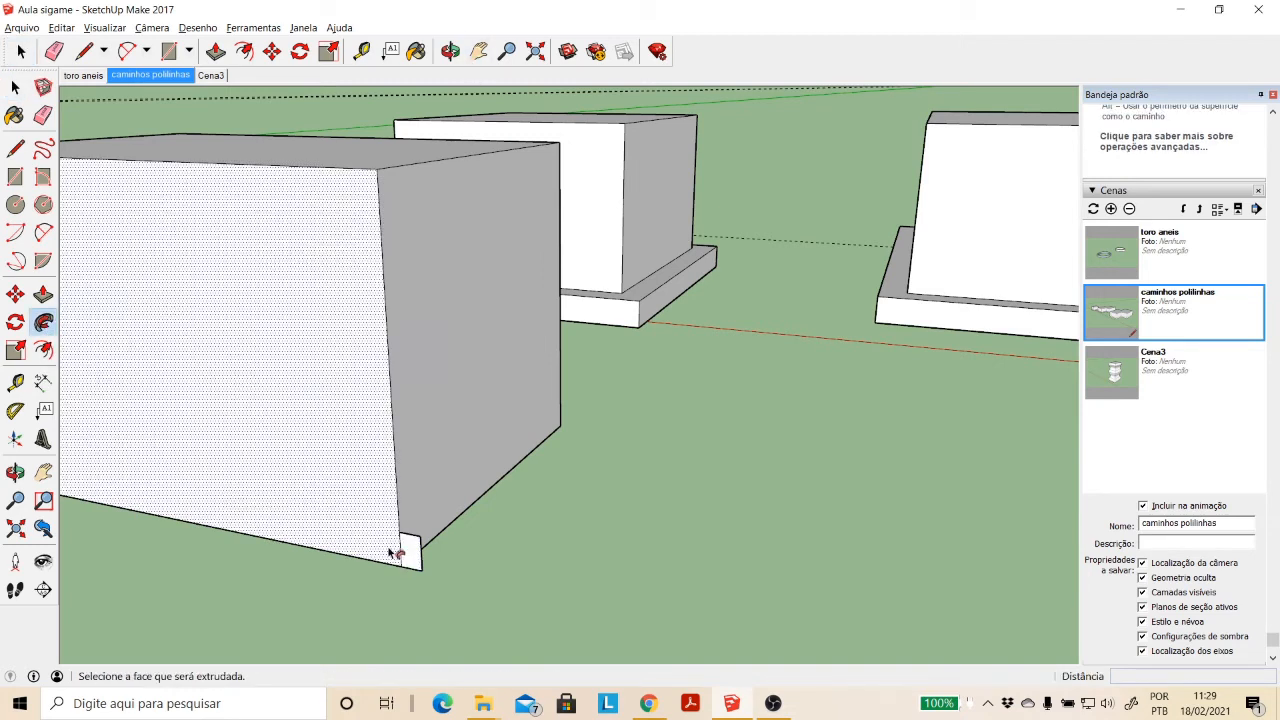
drag(409, 551, 538, 432)
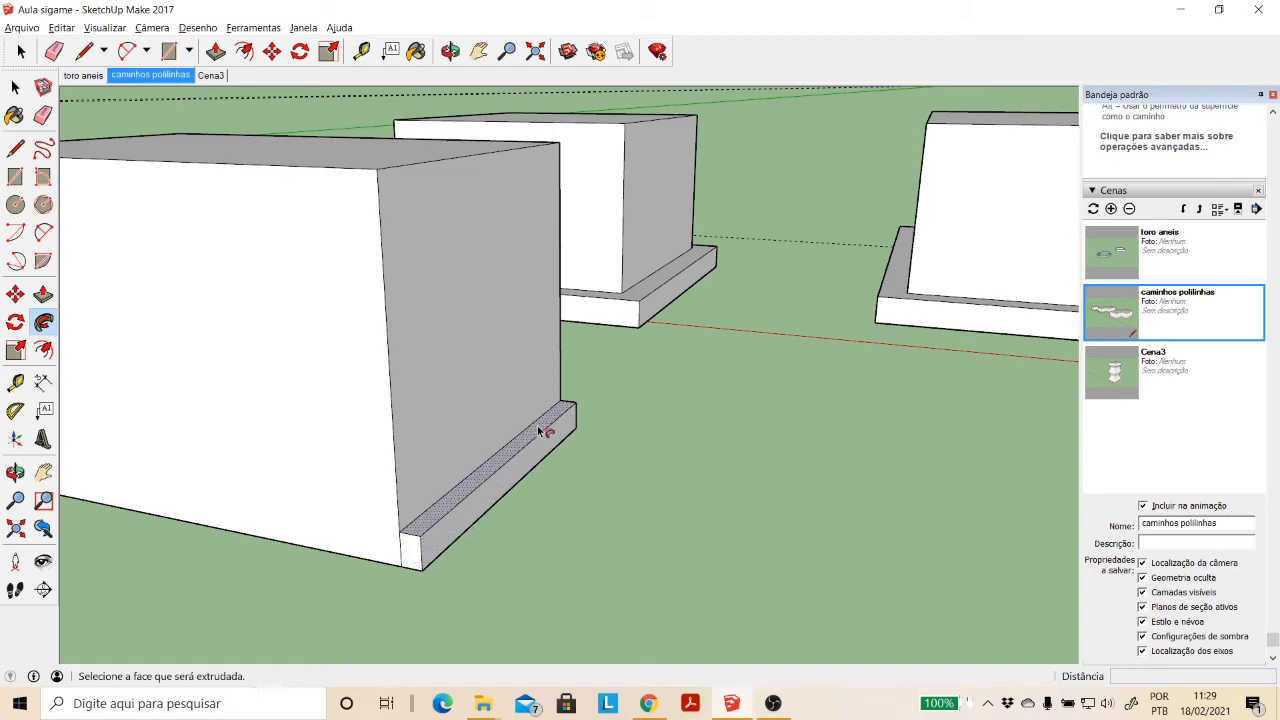
- Examine the single-edge ledge from above and undo its sweep
click(451, 52)
drag(645, 343, 526, 203)
click(479, 51)
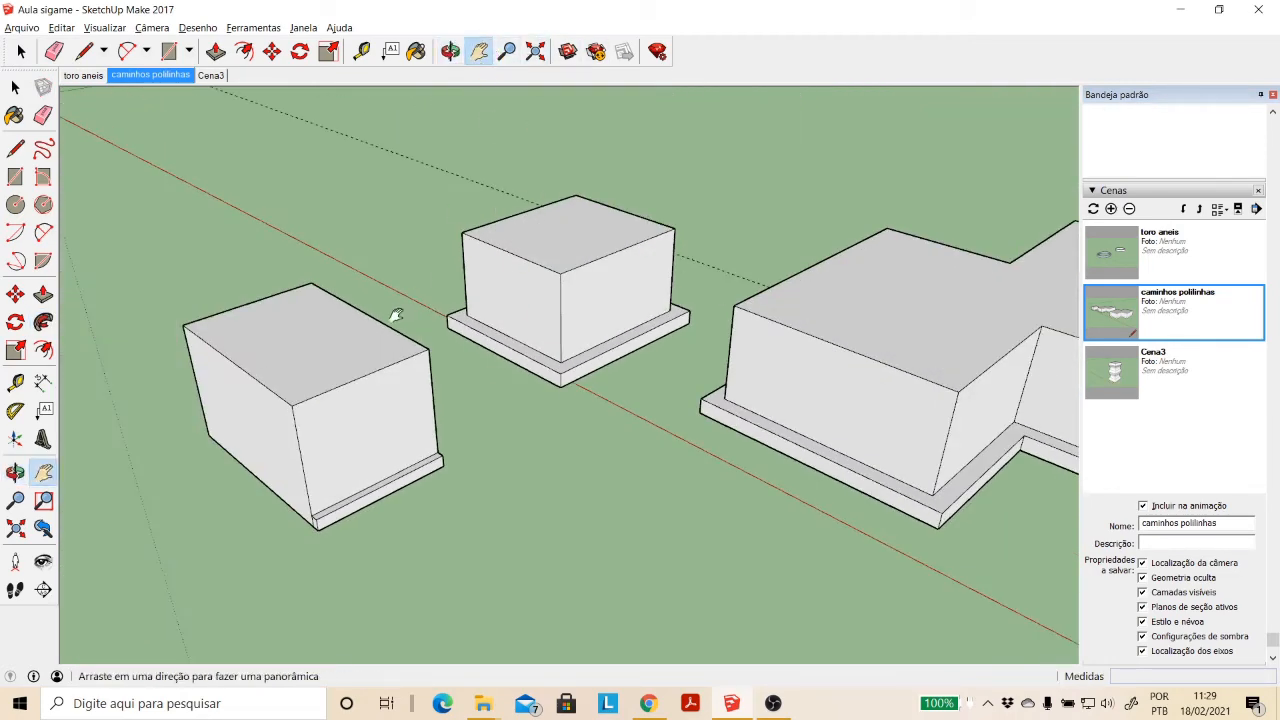
drag(399, 418, 486, 403)
scroll(486, 403, up, 4)
key(Escape)
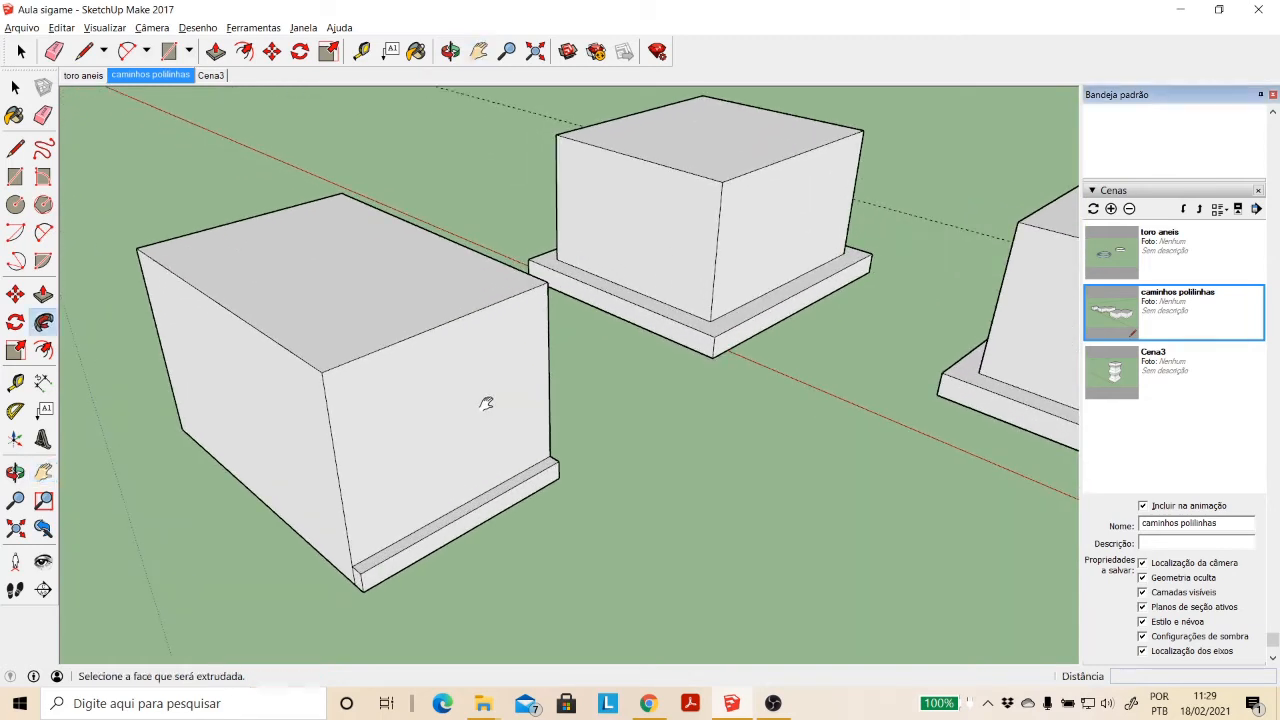
key(ctrl+z)
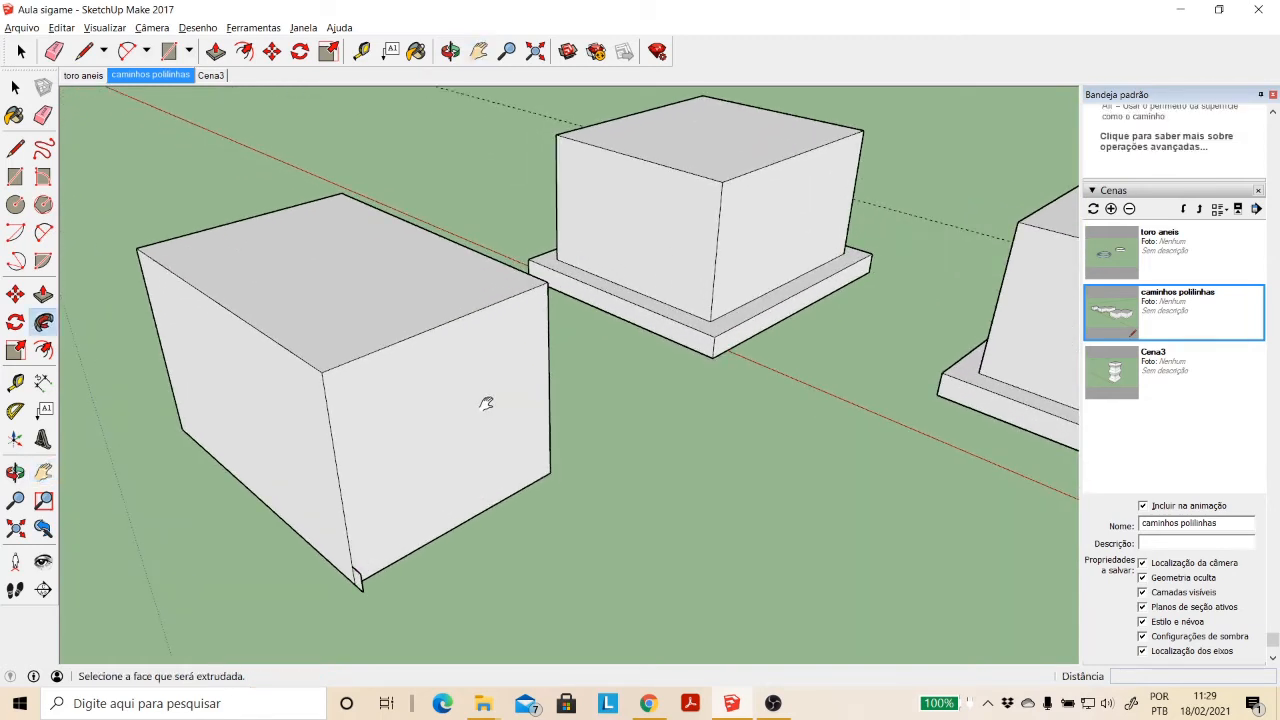
- Try to sweep the corner profile along the base edge and up the box's far vertical edge with Follow Me
click(15, 87)
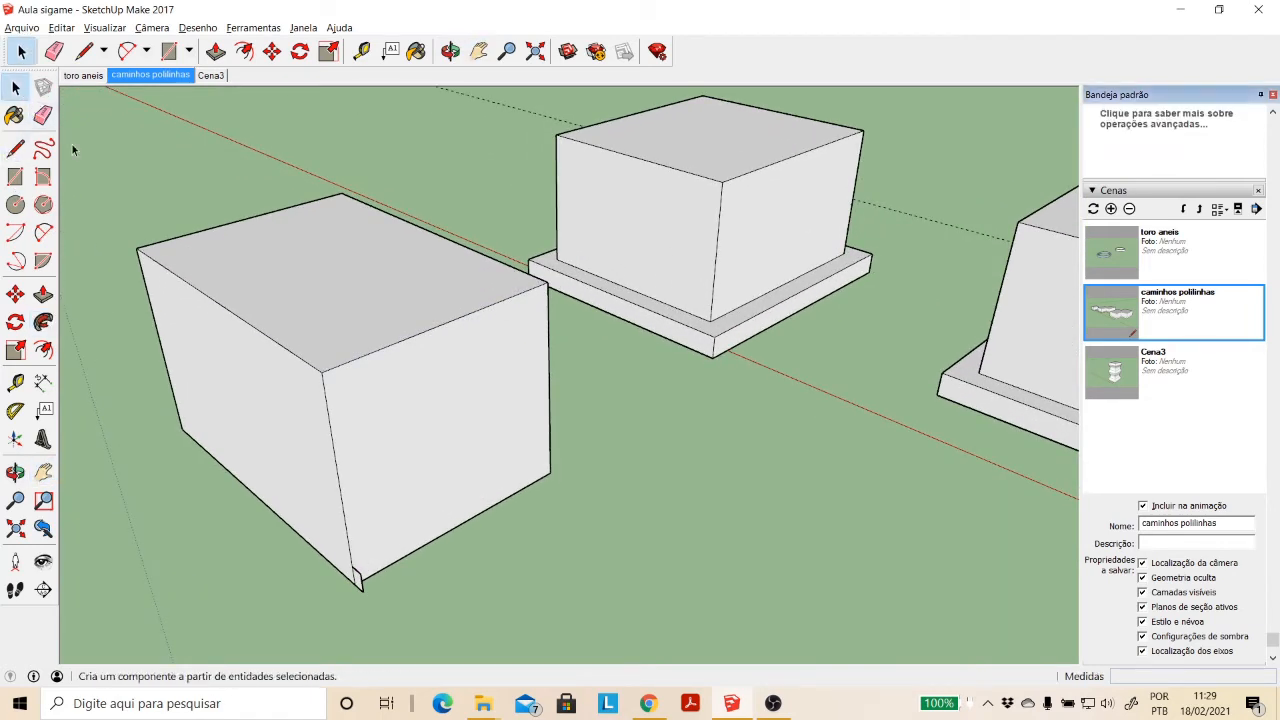
click(44, 322)
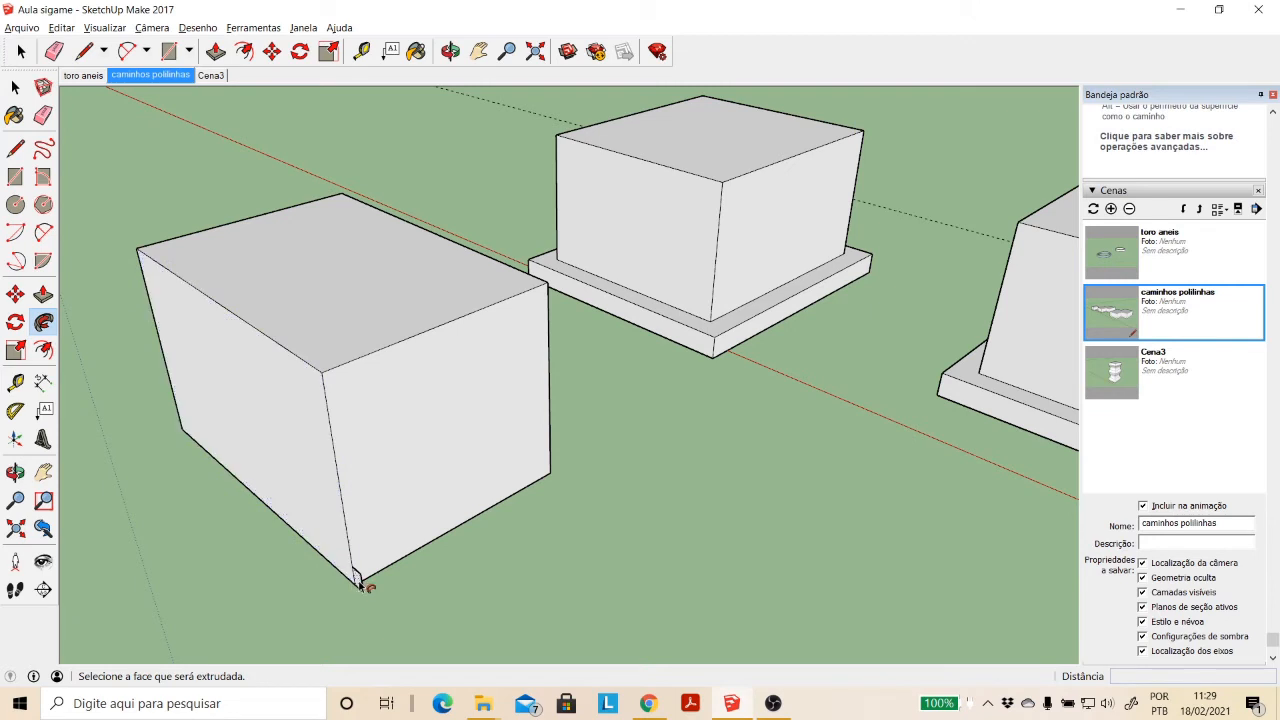
scroll(362, 585, up, 5)
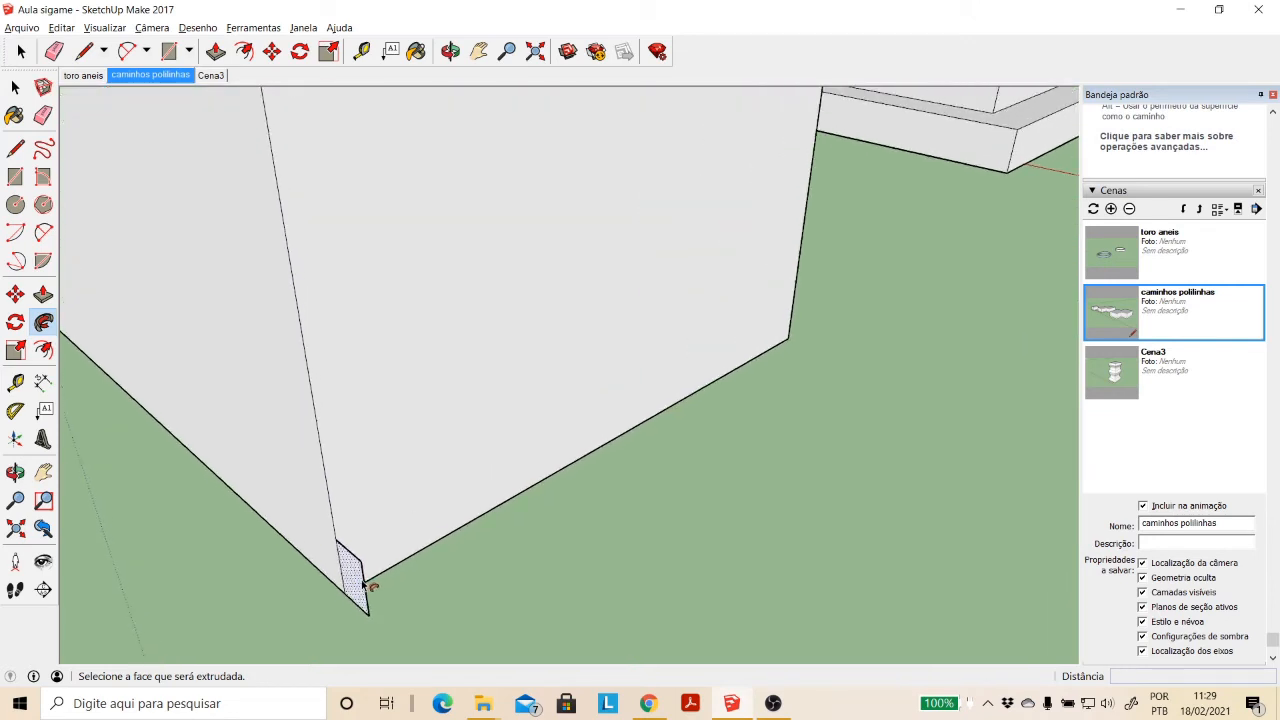
drag(362, 585, 815, 353)
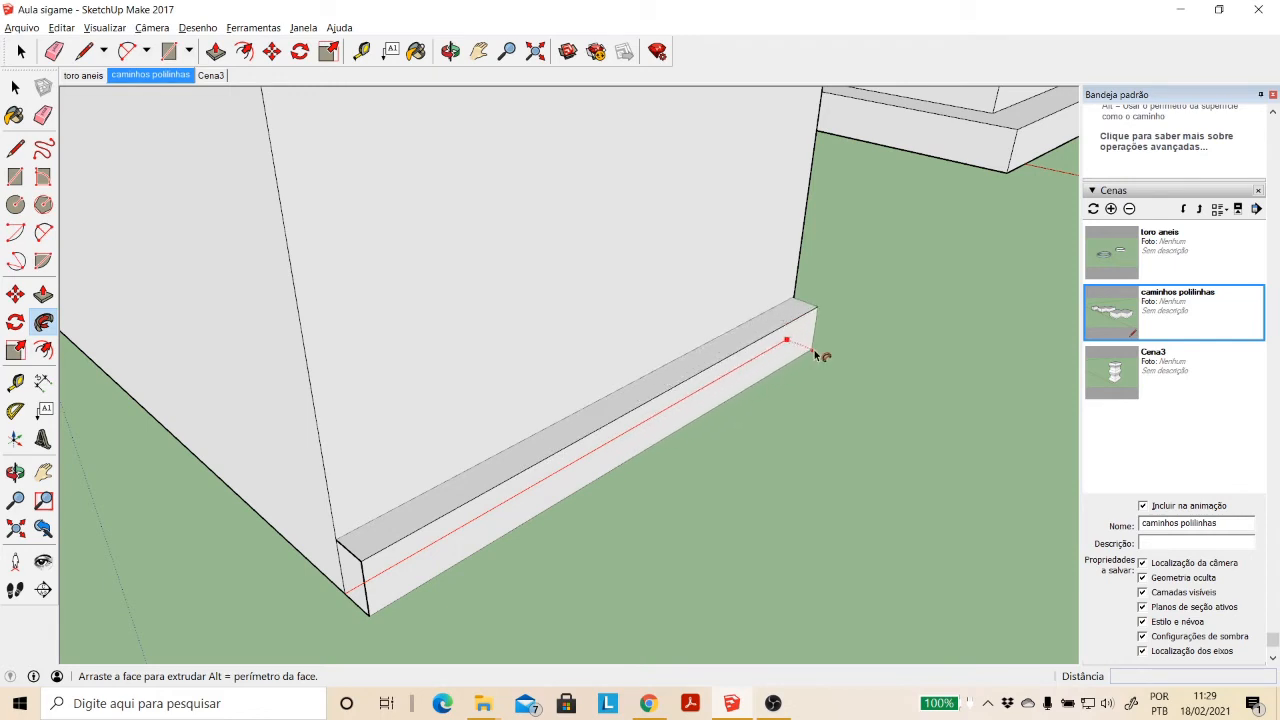
drag(826, 306, 805, 281)
drag(788, 341, 820, 95)
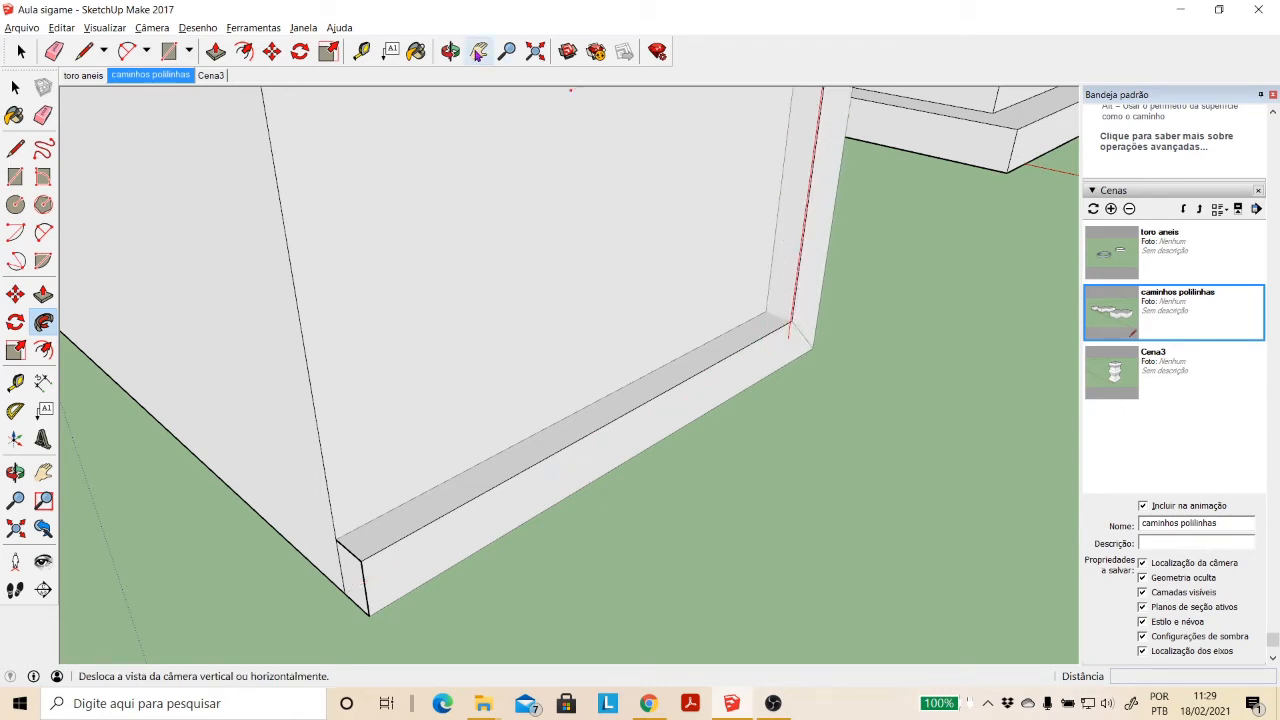
click(478, 51)
scroll(583, 183, up, 5)
scroll(585, 355, down, 4)
scroll(511, 403, up, 2)
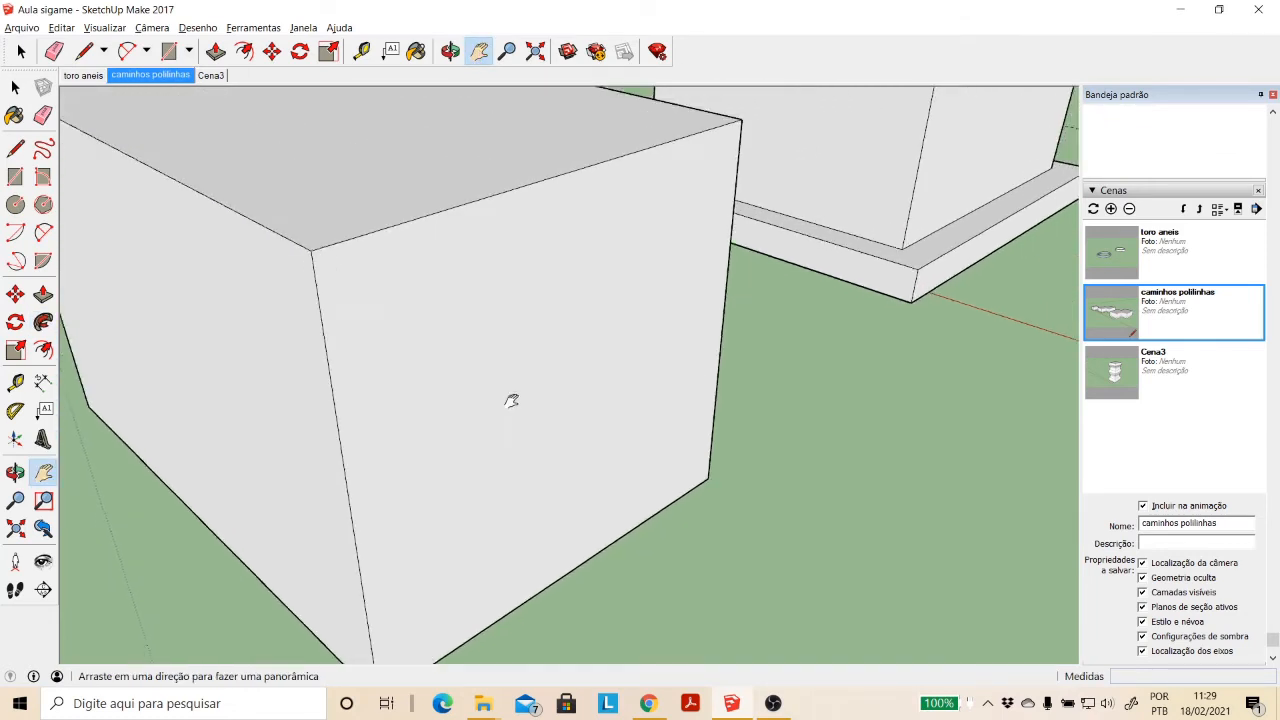
scroll(443, 377, down, 1)
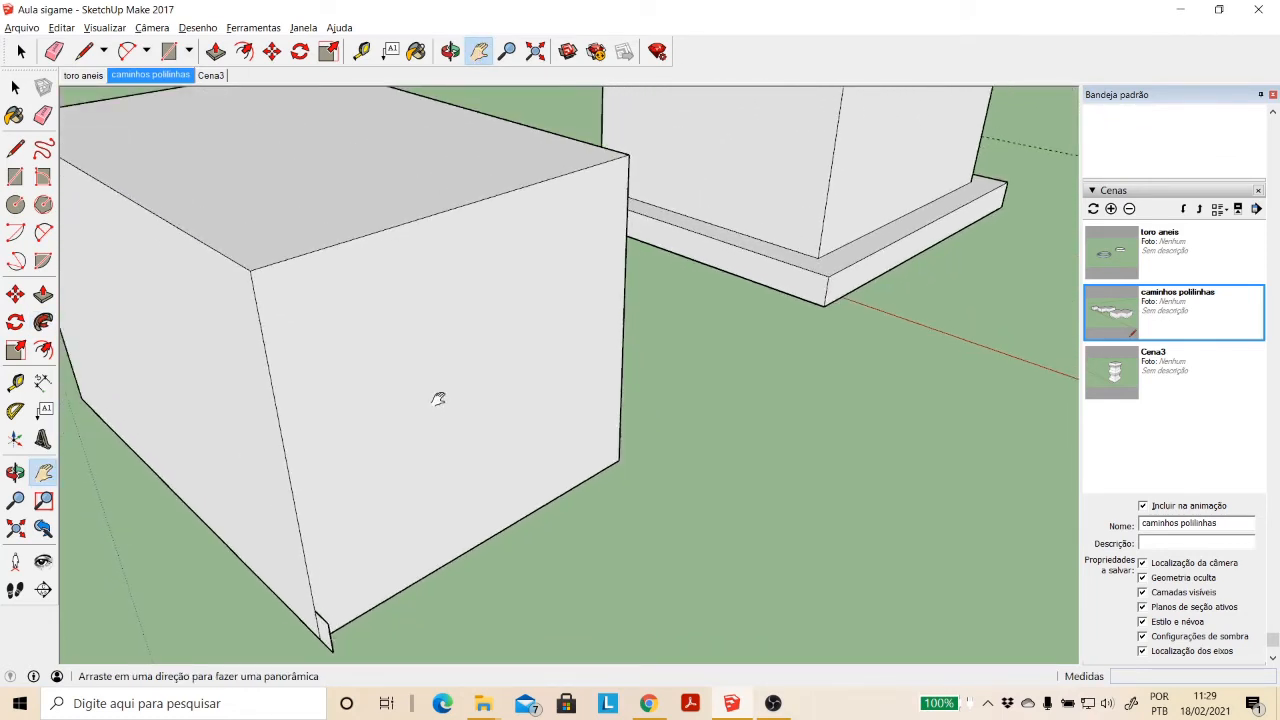
key(Escape)
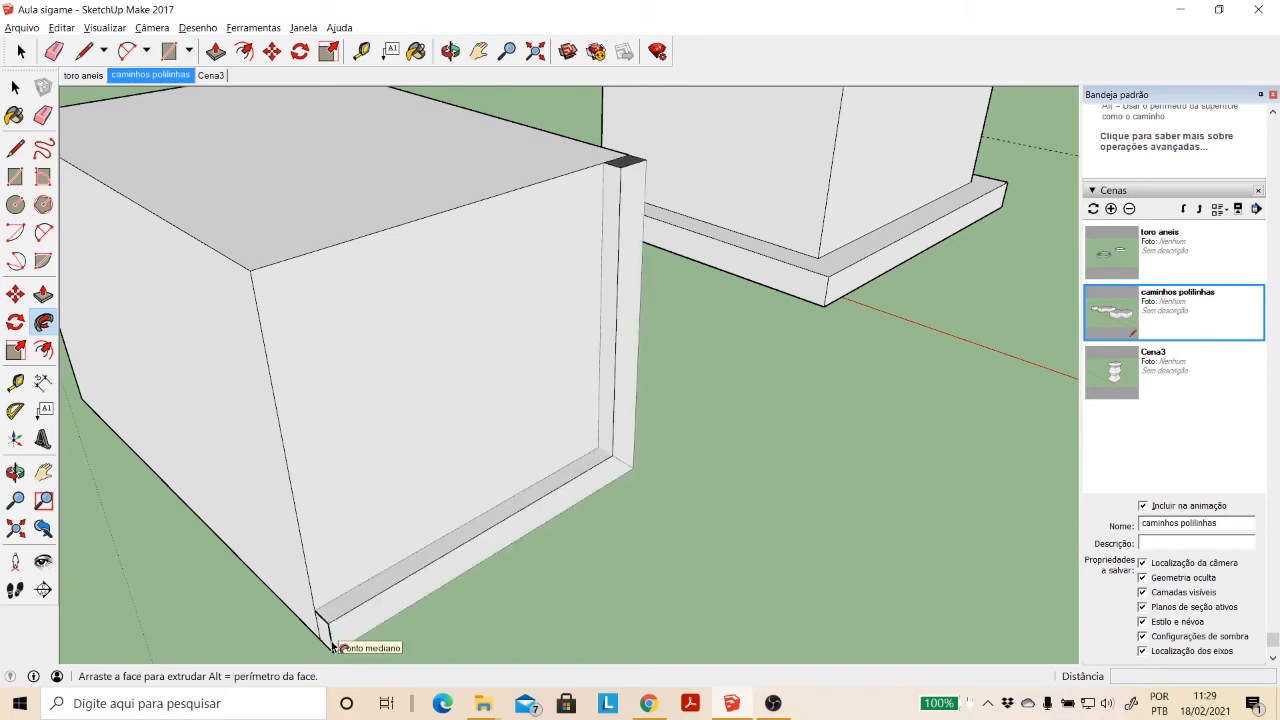
key(Escape)
click(450, 51)
drag(330, 440, 103, 437)
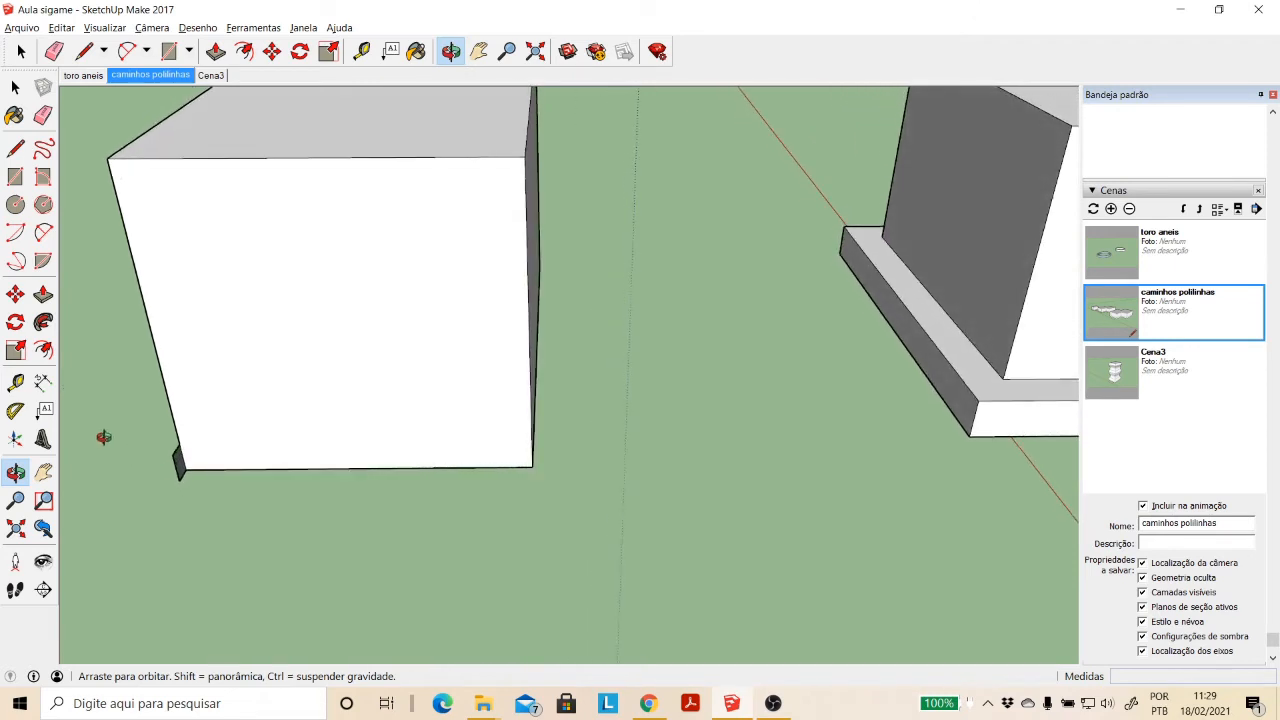
click(43, 294)
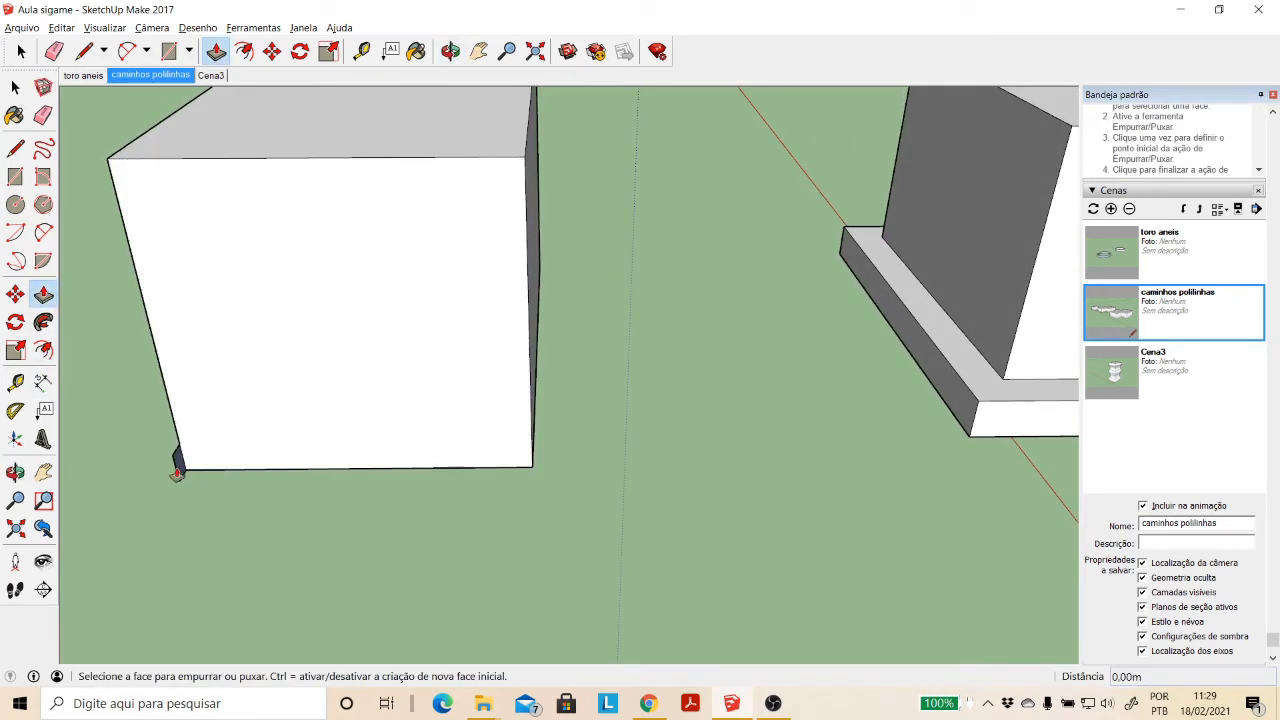
click(177, 466)
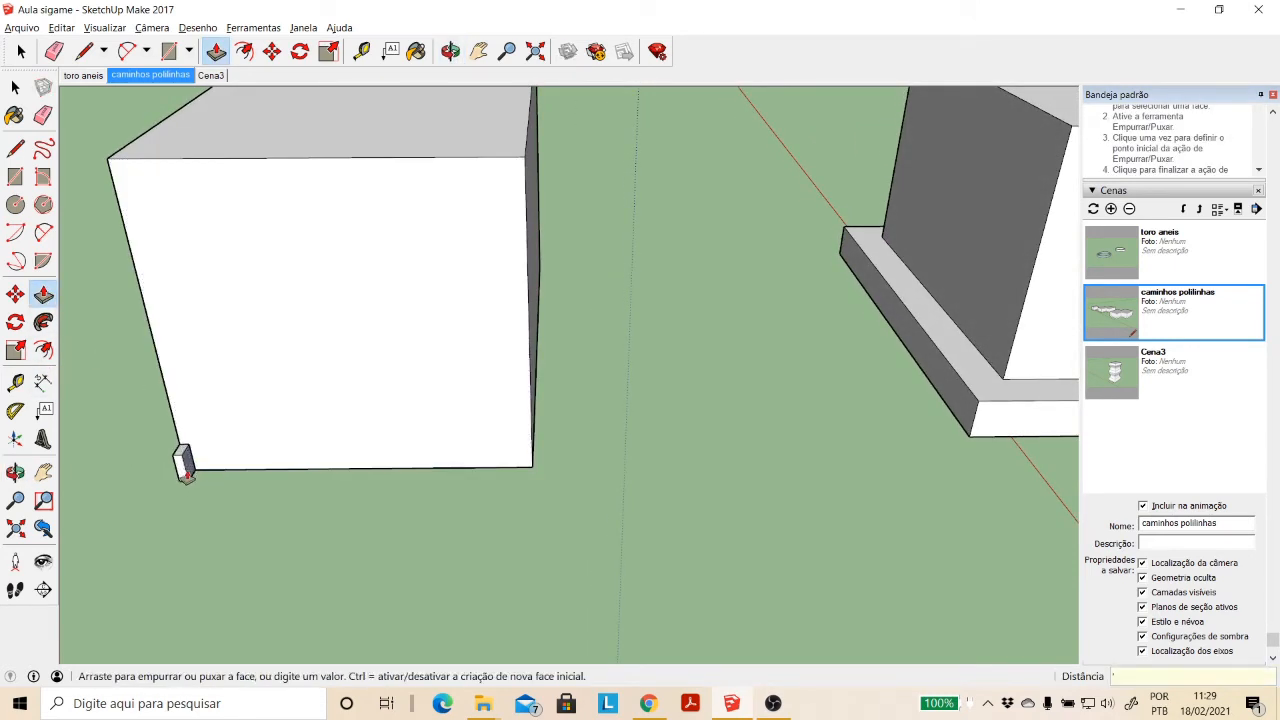
key(Escape)
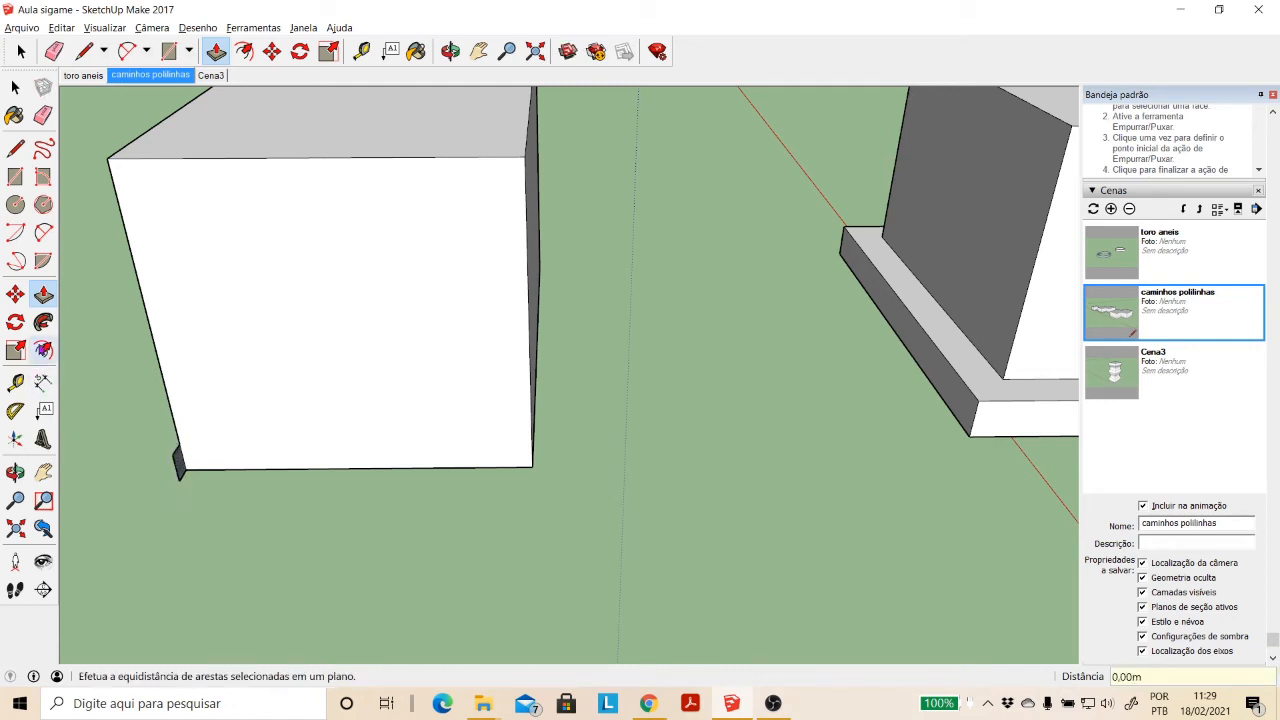
- Sweep the corner profile with Follow Me around the edges of the box's two adjacent side faces, ending back at the starting base corner
click(43, 322)
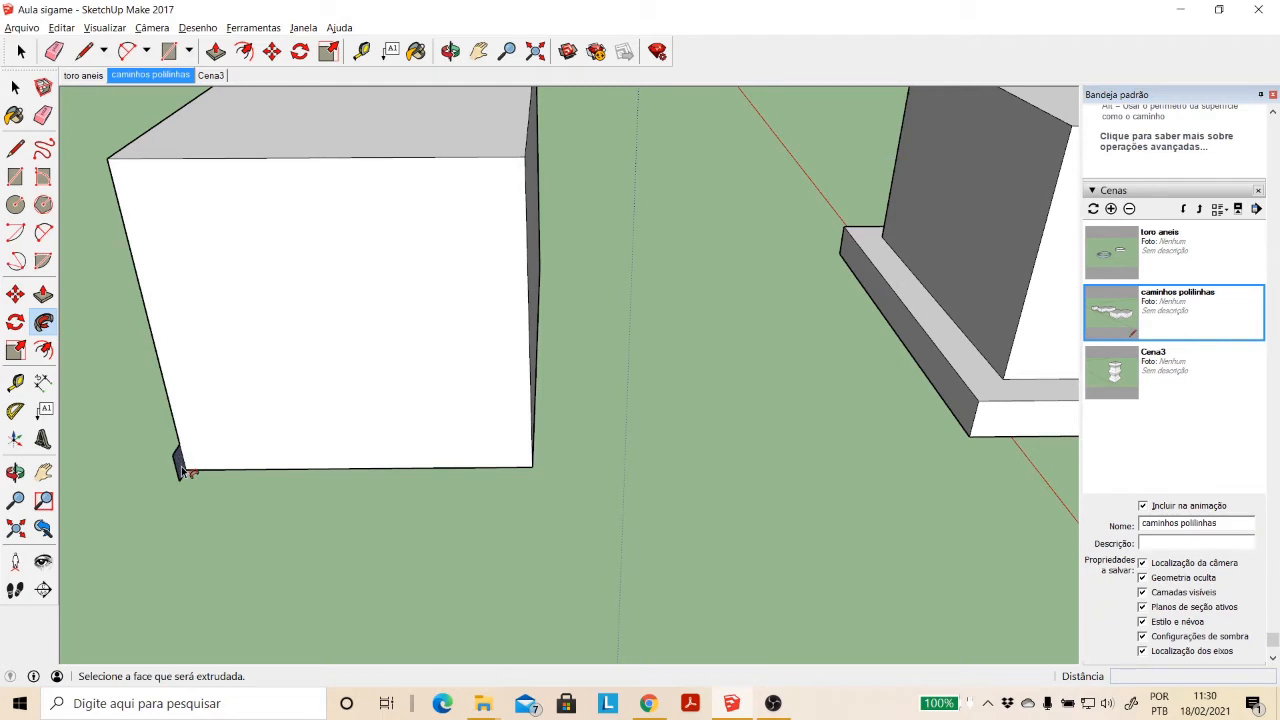
drag(182, 472, 108, 170)
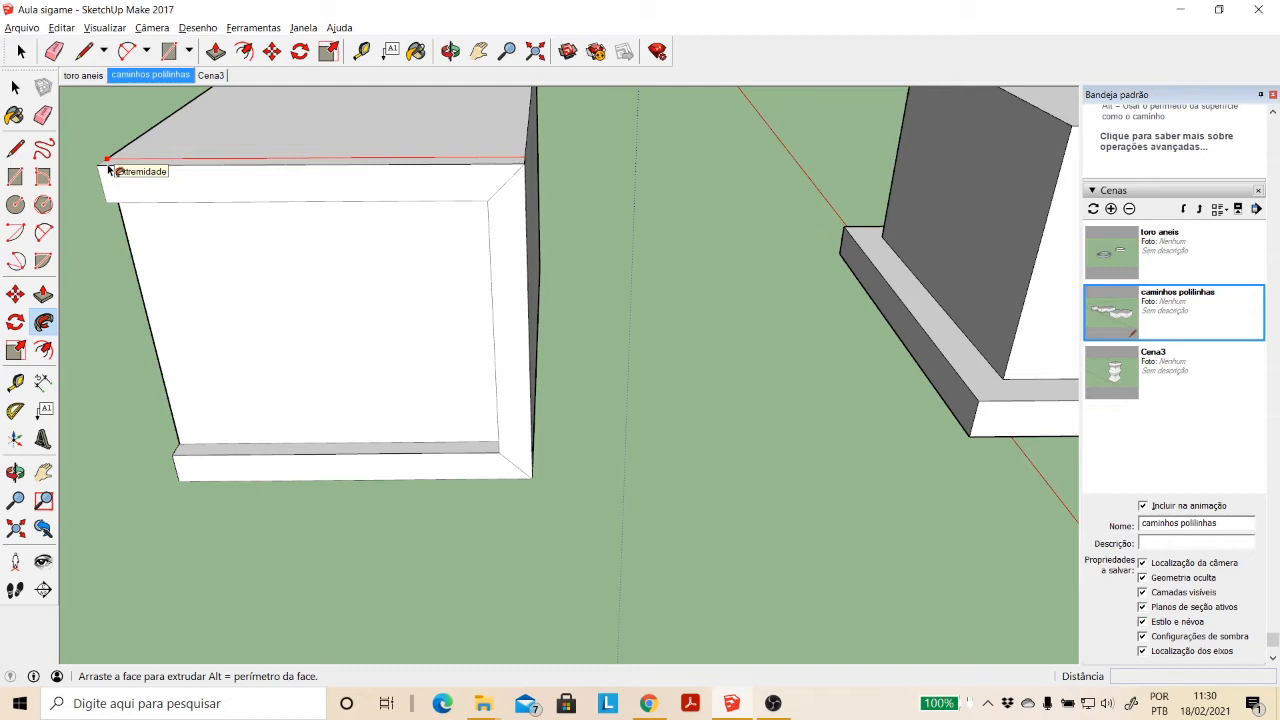
middle_drag(108, 170, 440, 223)
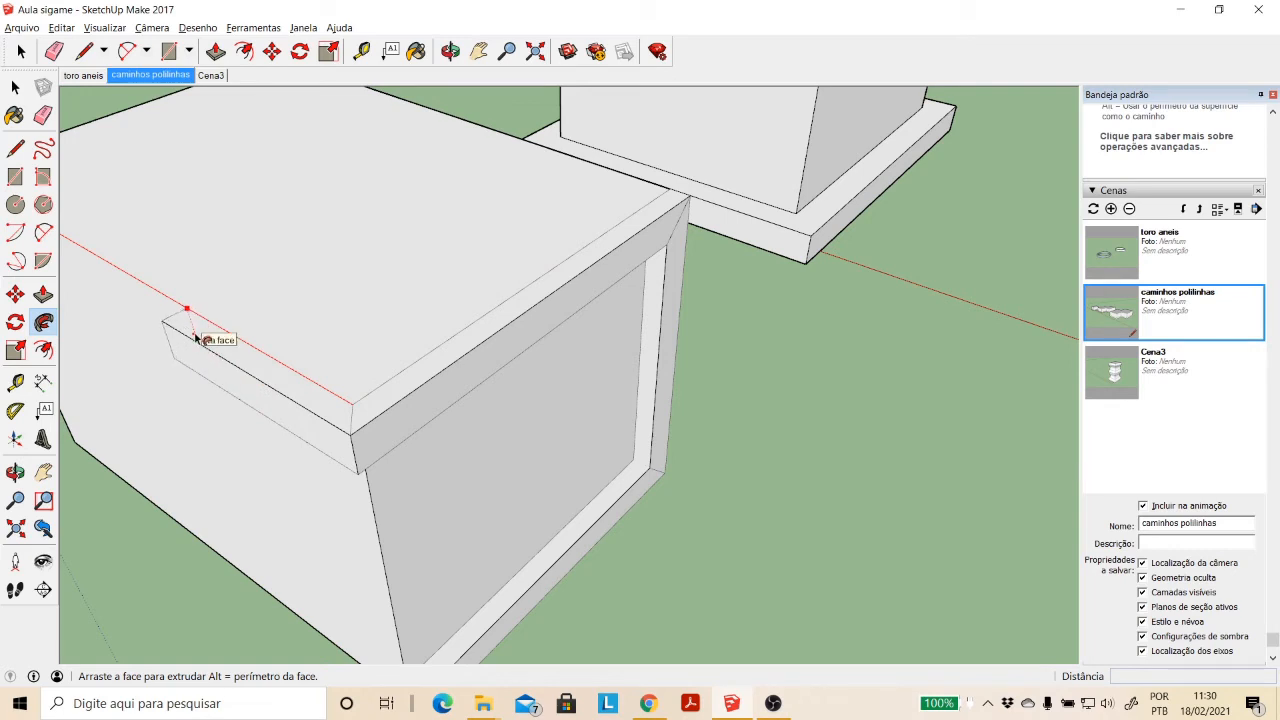
scroll(197, 340, down, 6)
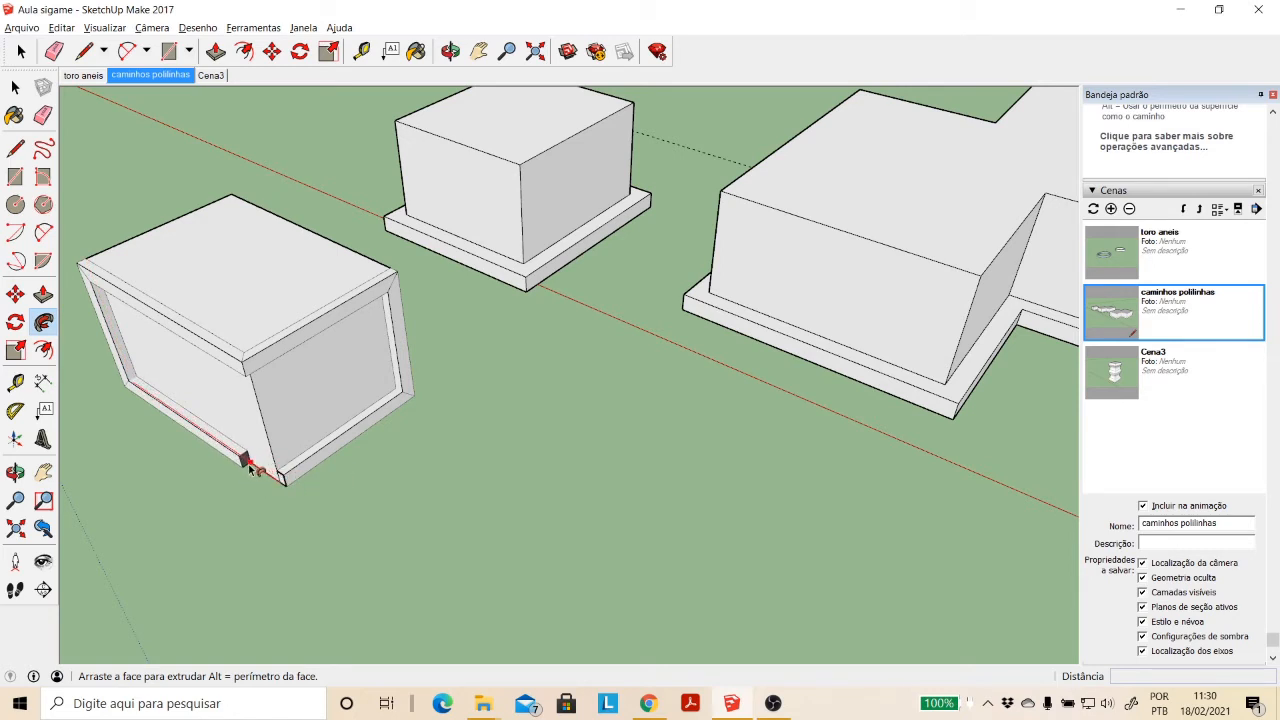
scroll(250, 462, up, 1)
scroll(255, 463, up, 3)
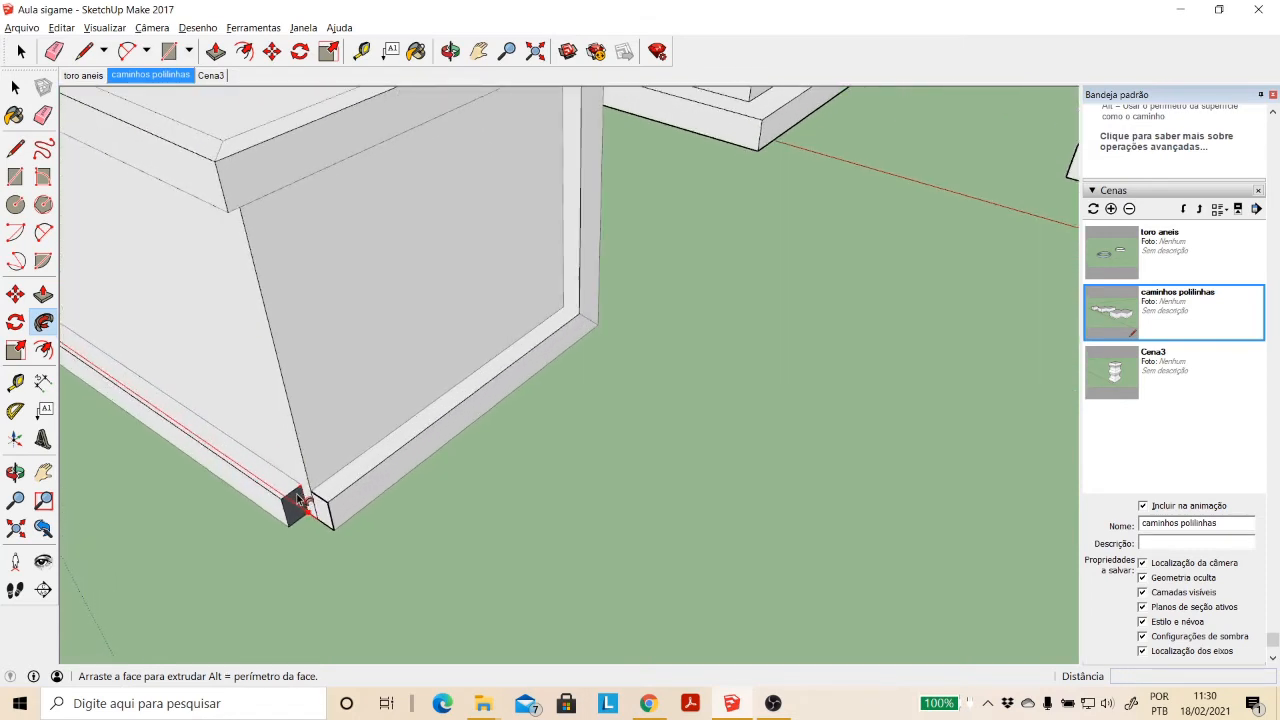
click(348, 512)
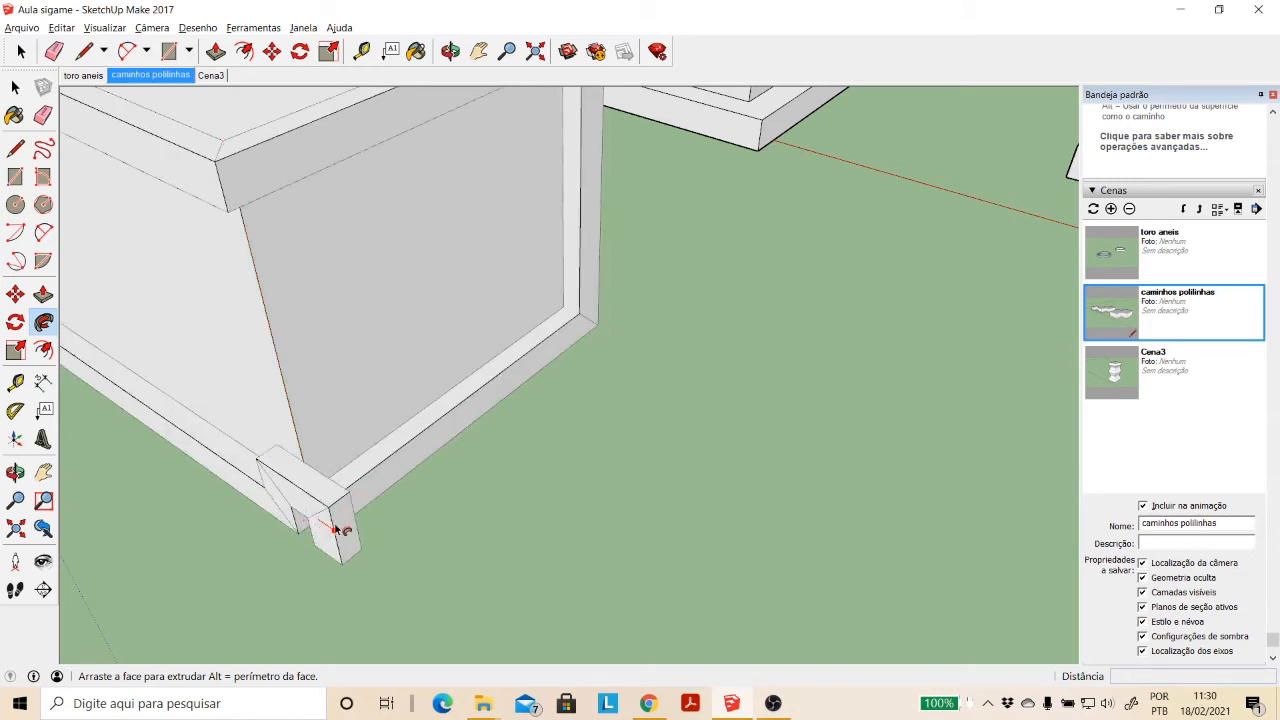
key(ctrl+z)
click(360, 510)
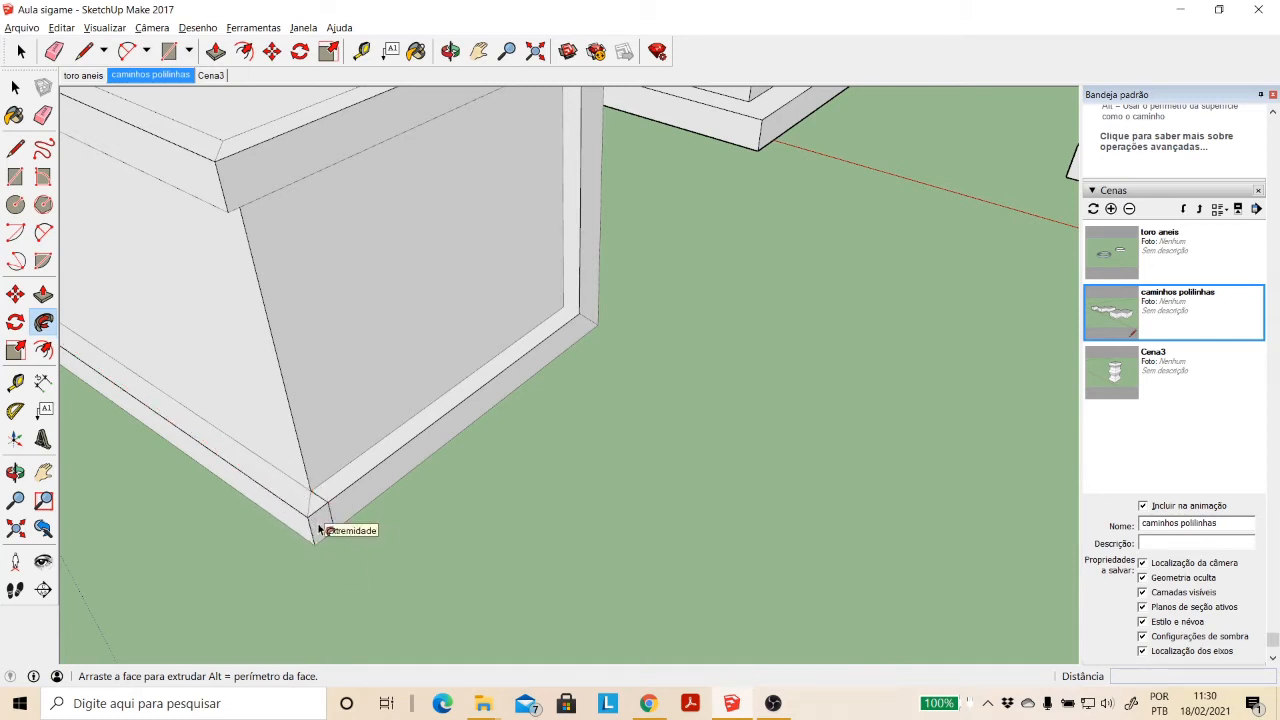
click(318, 530)
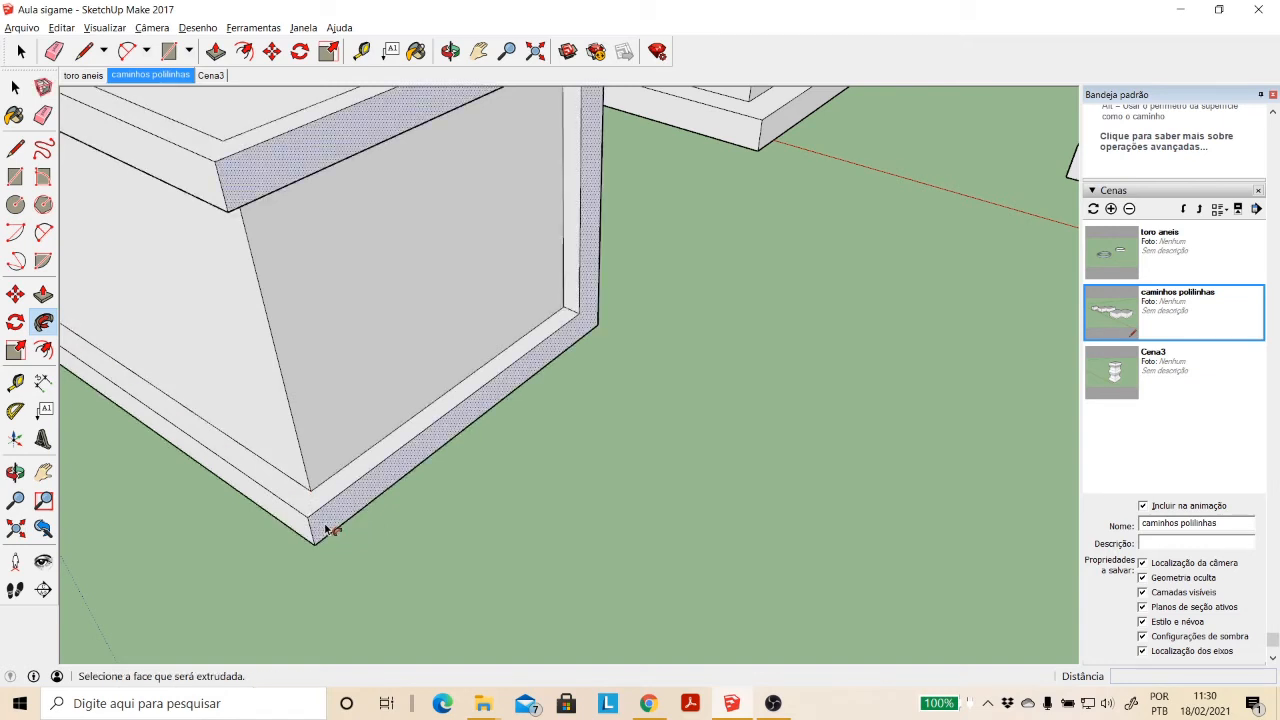
- Undo the Follow Me frame swept around the box's two side faces
click(478, 51)
scroll(566, 323, down, 5)
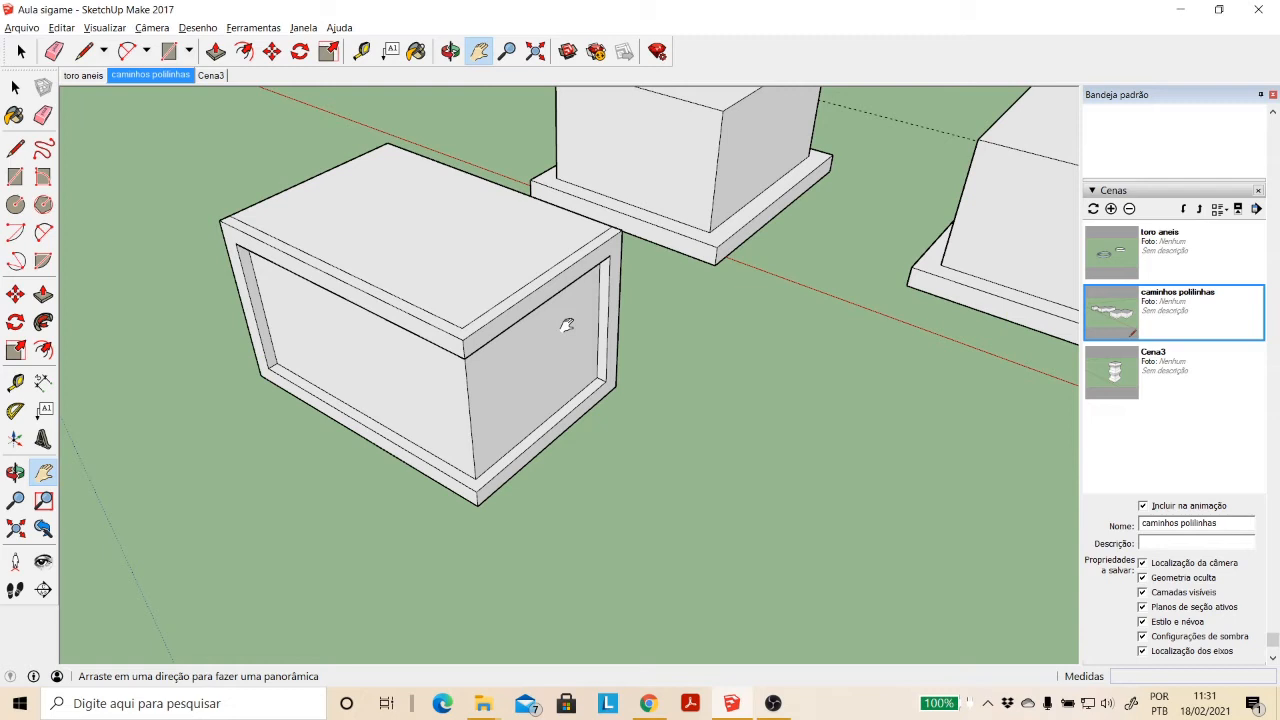
key(ctrl+z)
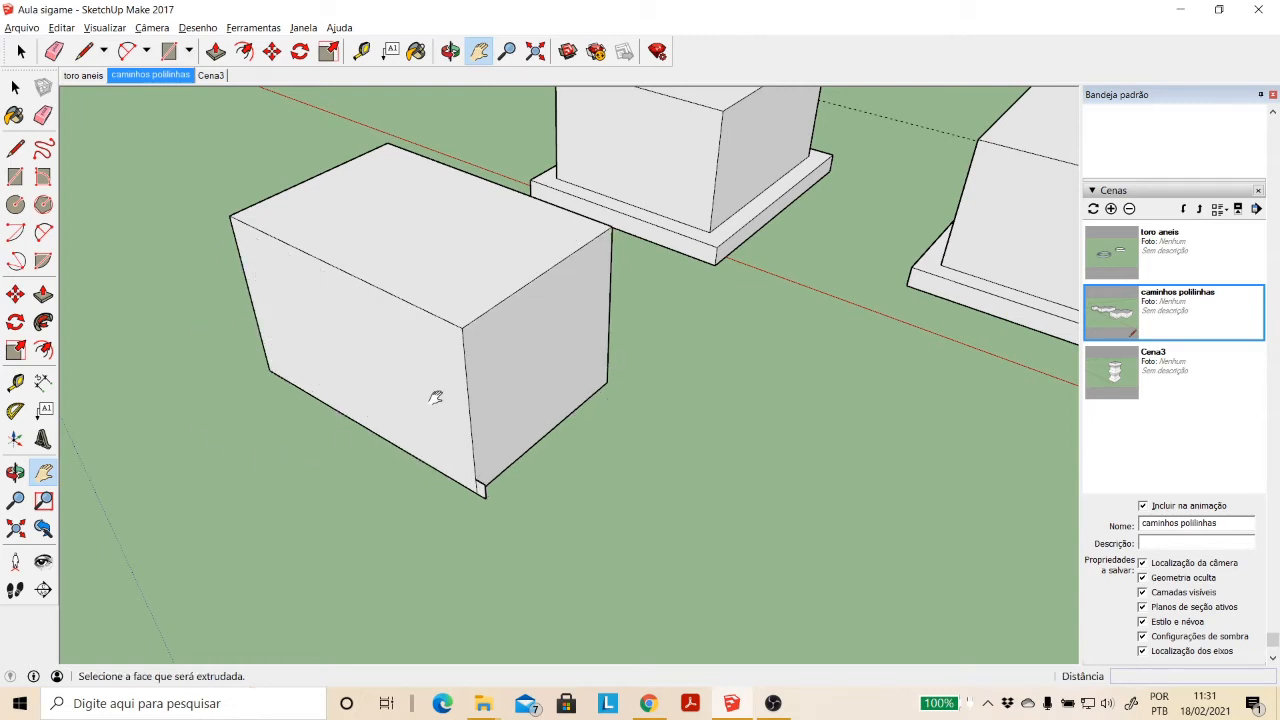
- Sweep the corner profile with Follow Me, guiding it manually along all four base edges of the box to form a ledge
scroll(549, 309, up, 3)
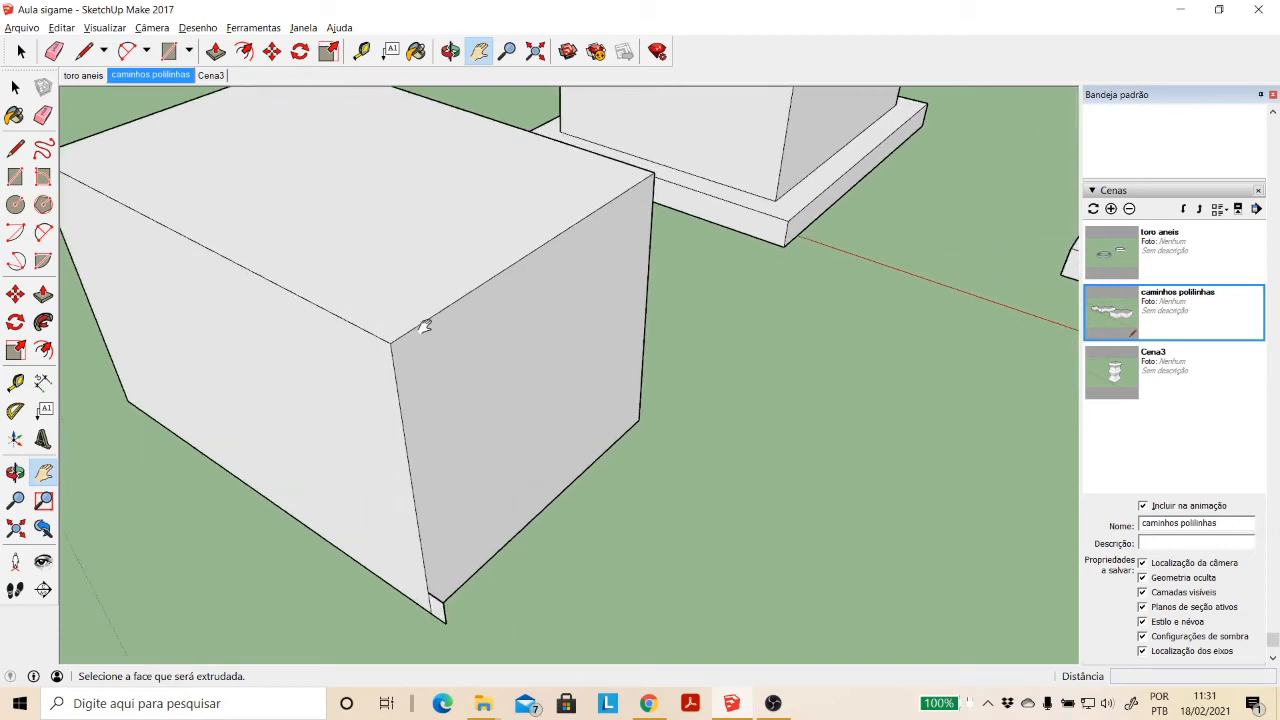
click(43, 321)
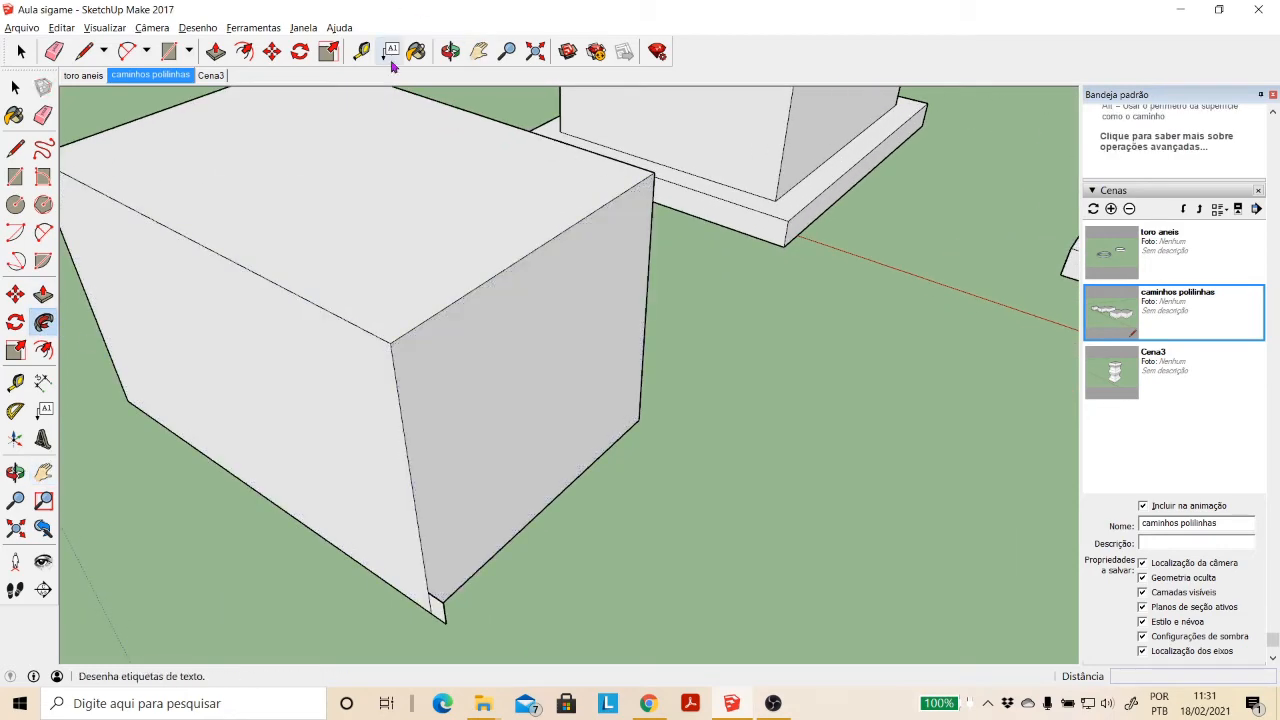
click(450, 51)
drag(523, 134, 308, 328)
click(15, 87)
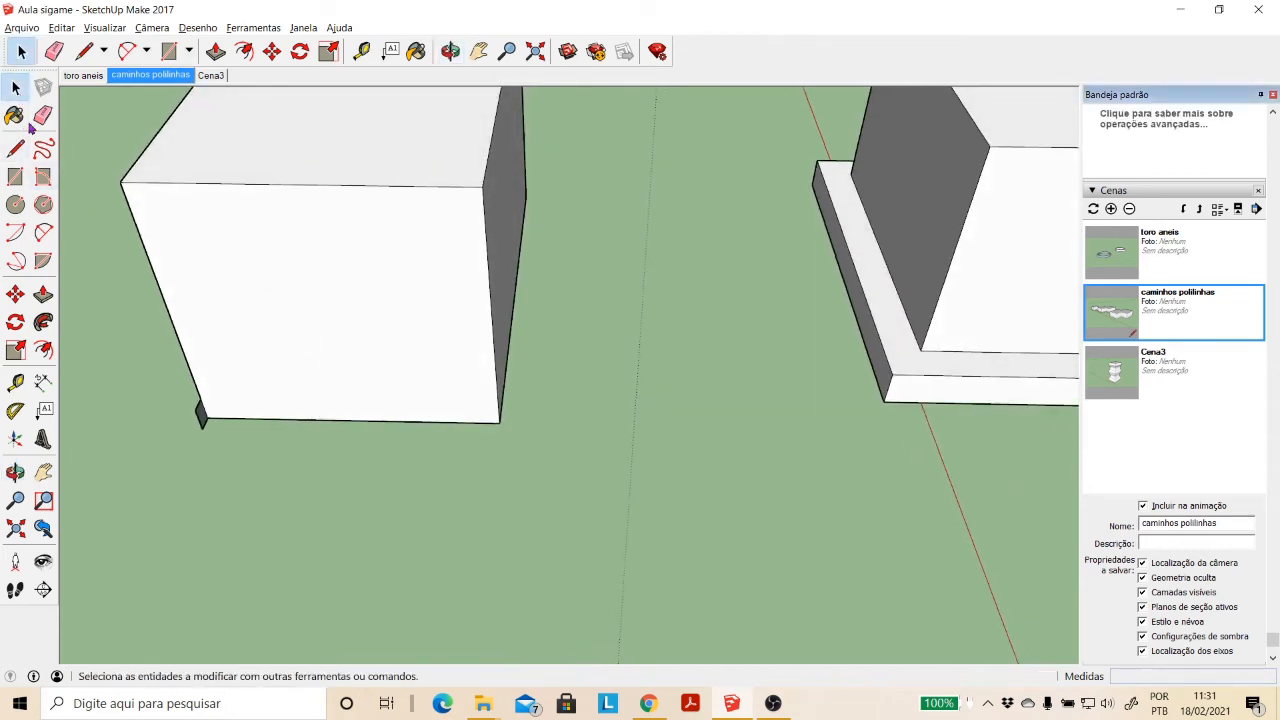
click(44, 325)
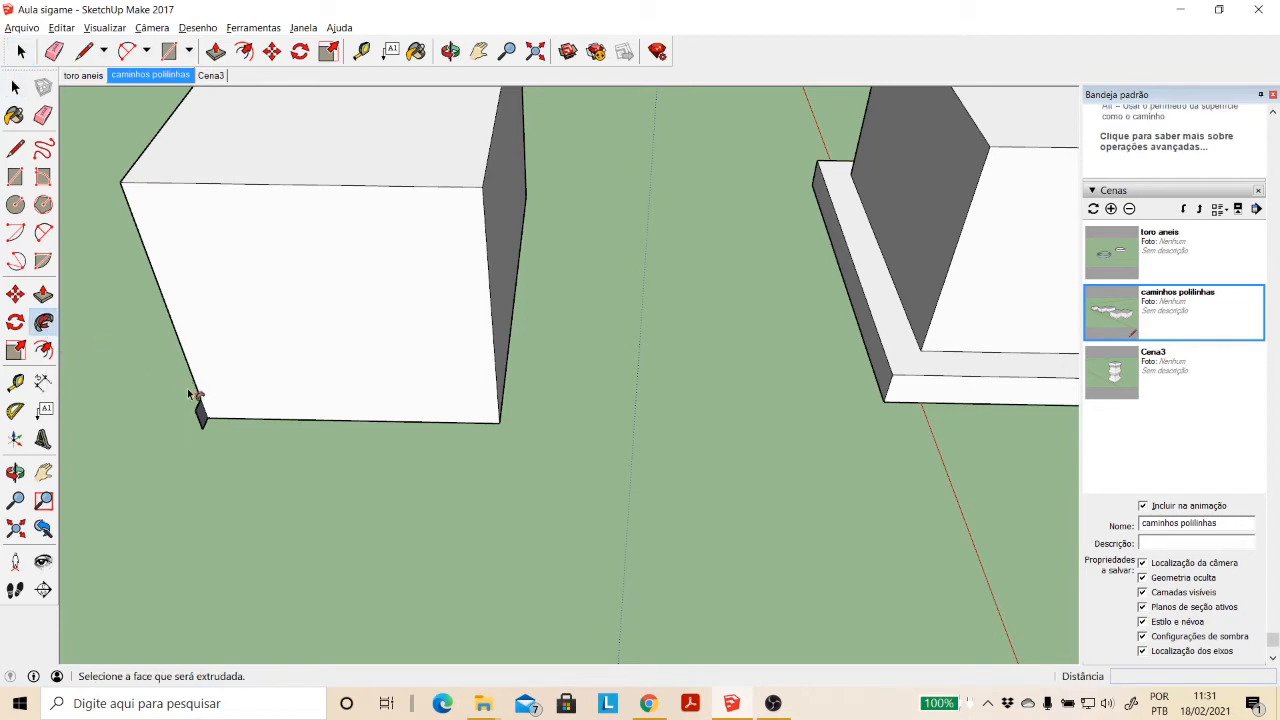
drag(201, 418, 522, 223)
middle_drag(522, 223, 490, 322)
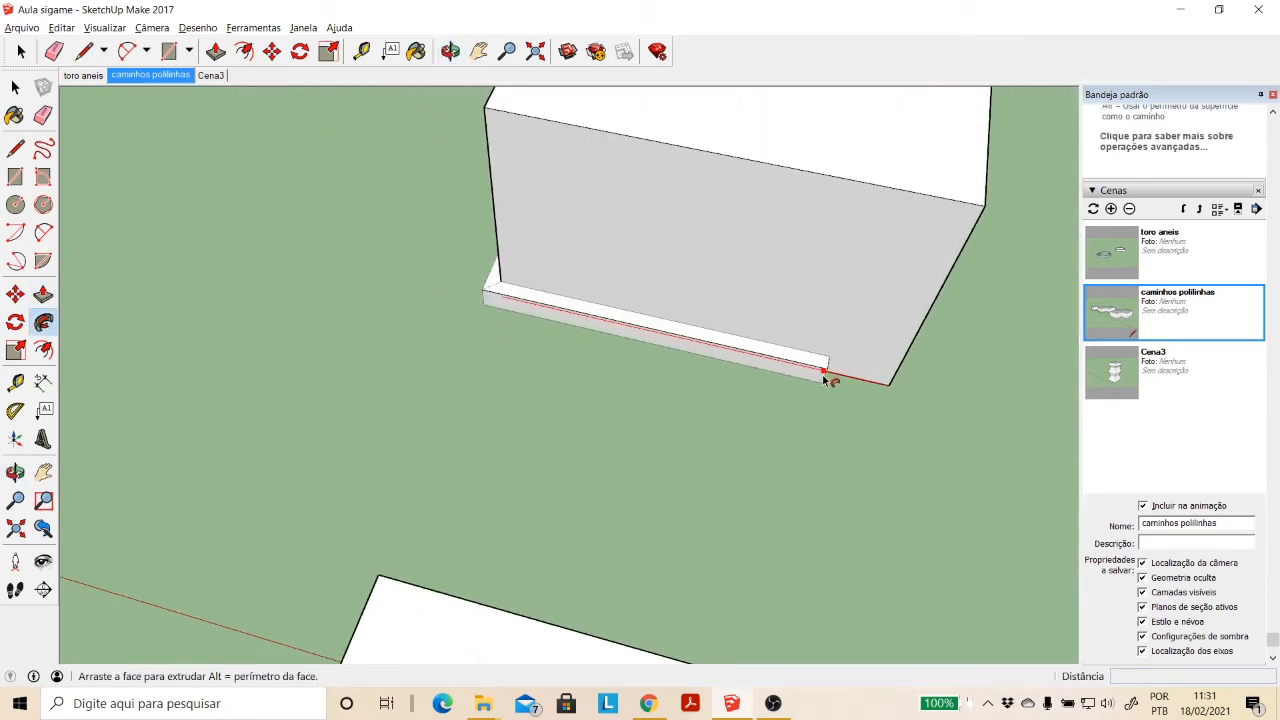
middle_drag(829, 374, 655, 464)
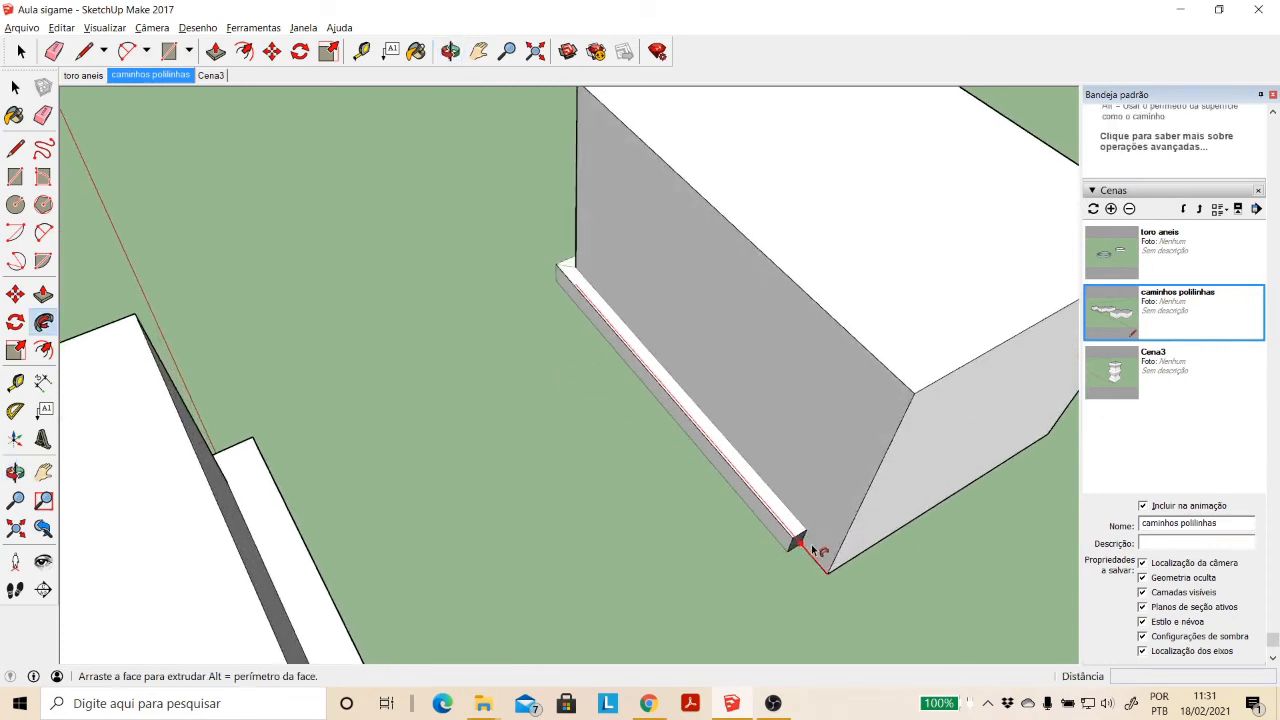
middle_drag(986, 491, 680, 440)
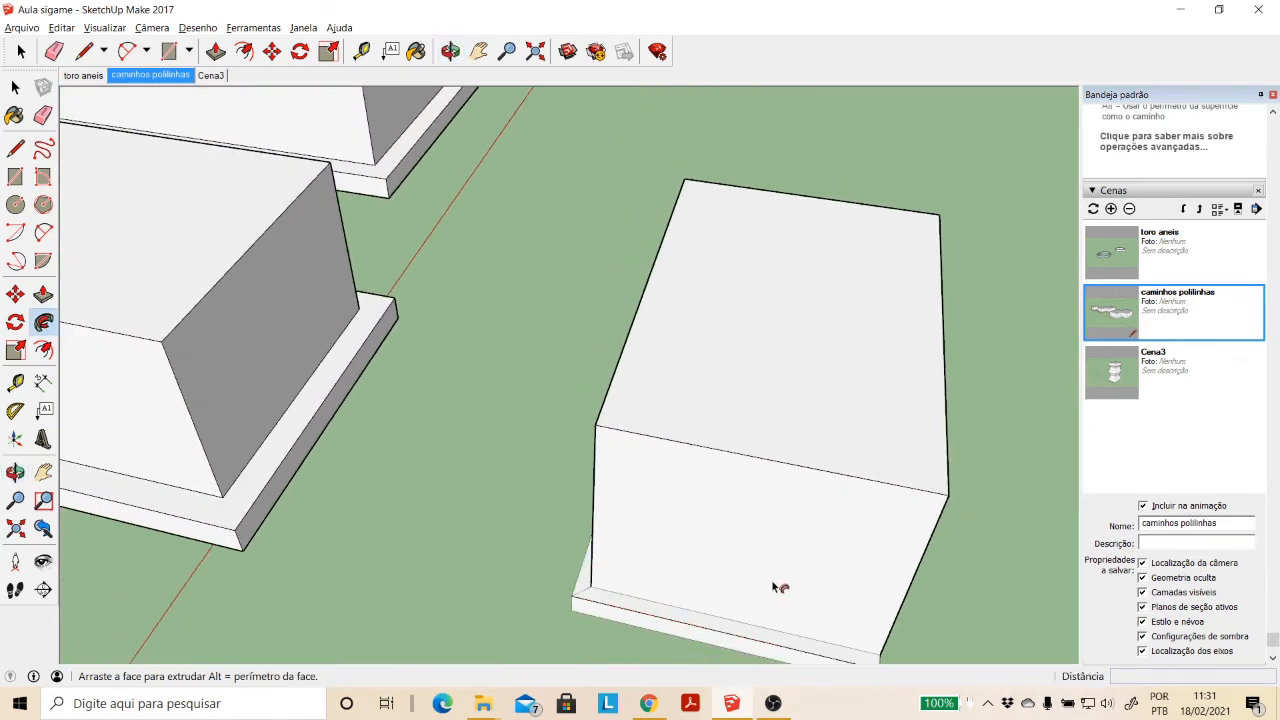
middle_drag(780, 587, 582, 450)
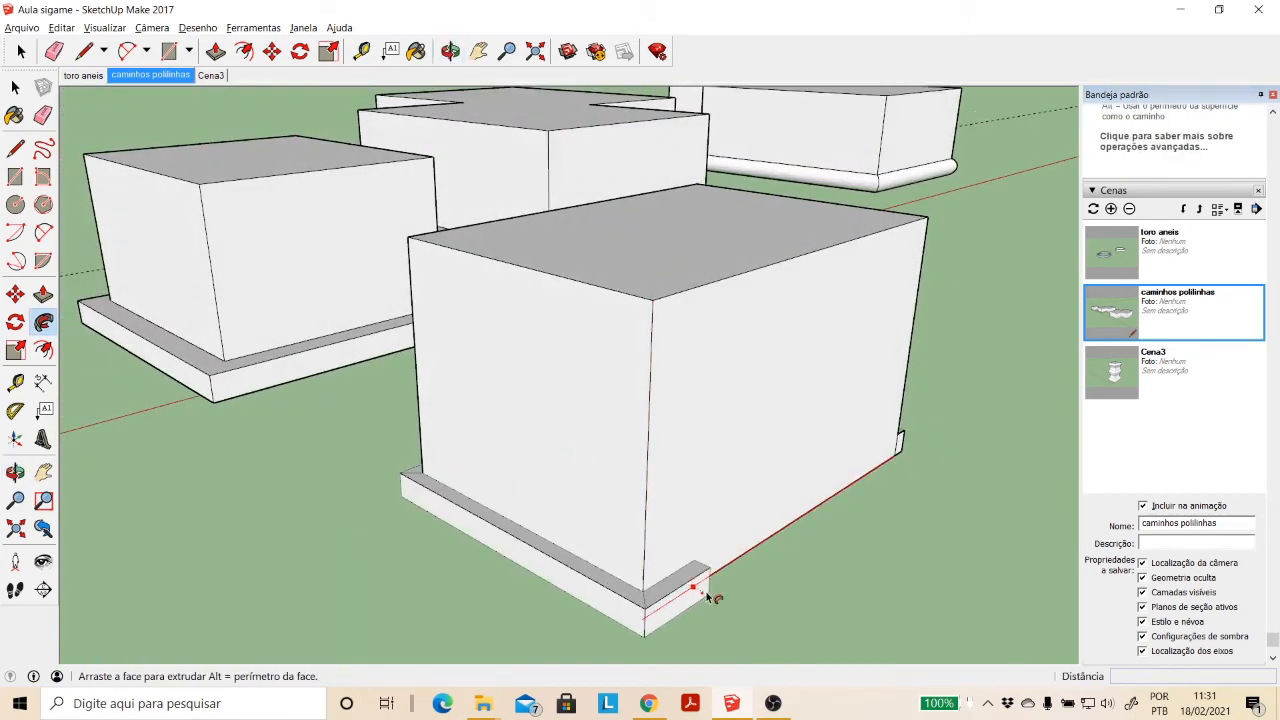
click(915, 460)
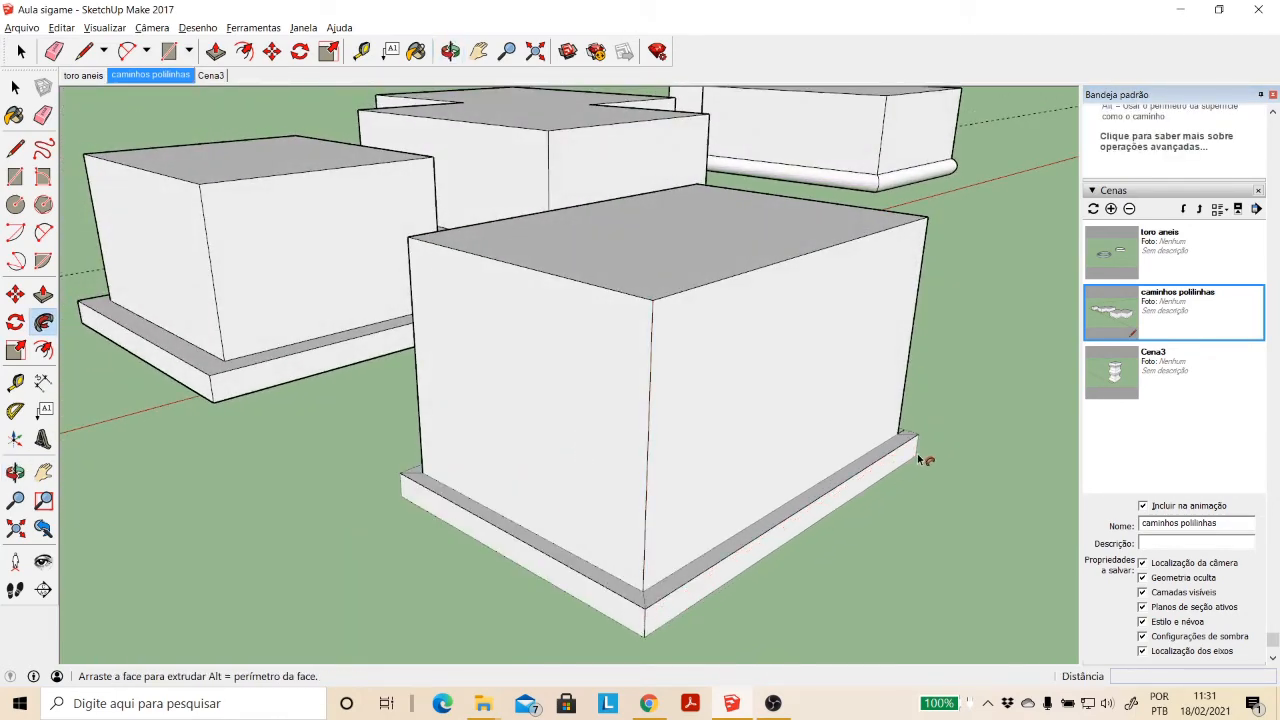
- Examine the manually guided base ledge from another side and undo its sweep
click(450, 51)
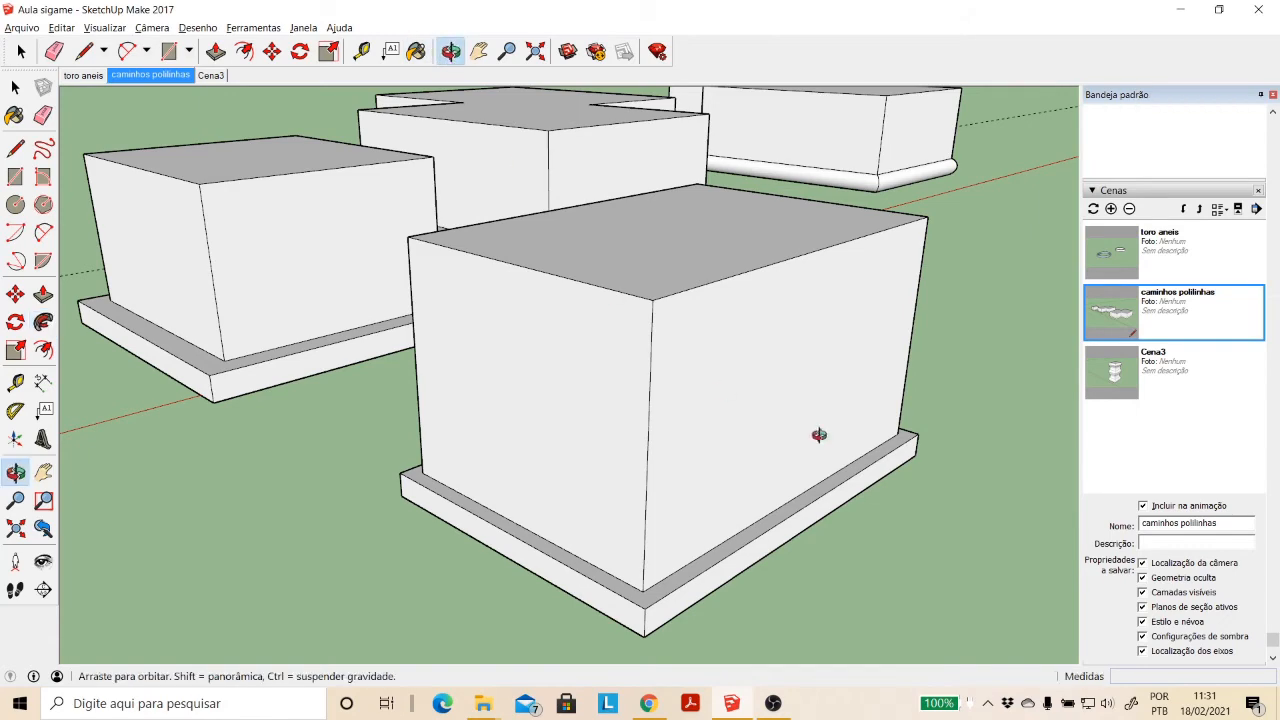
drag(818, 434, 313, 460)
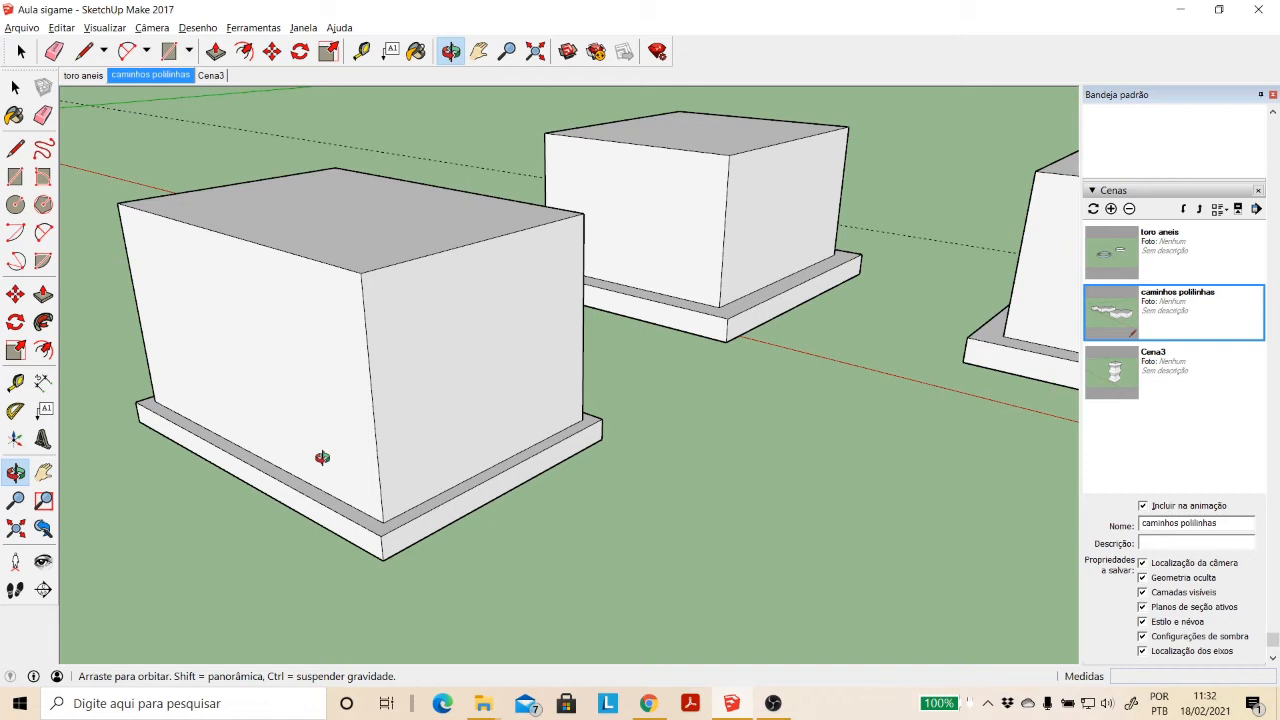
key(ctrl+z)
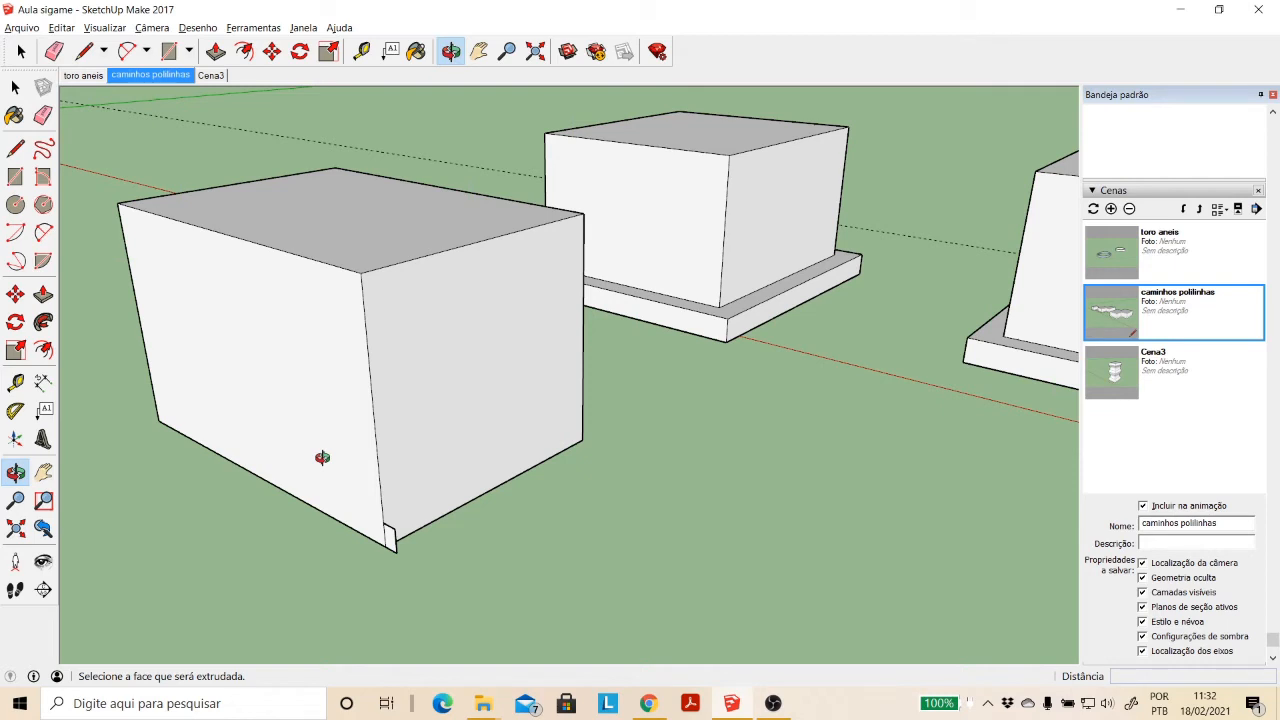
- Select the four bottom edges of the box from below as the Follow Me path
middle_drag(440, 481, 466, 515)
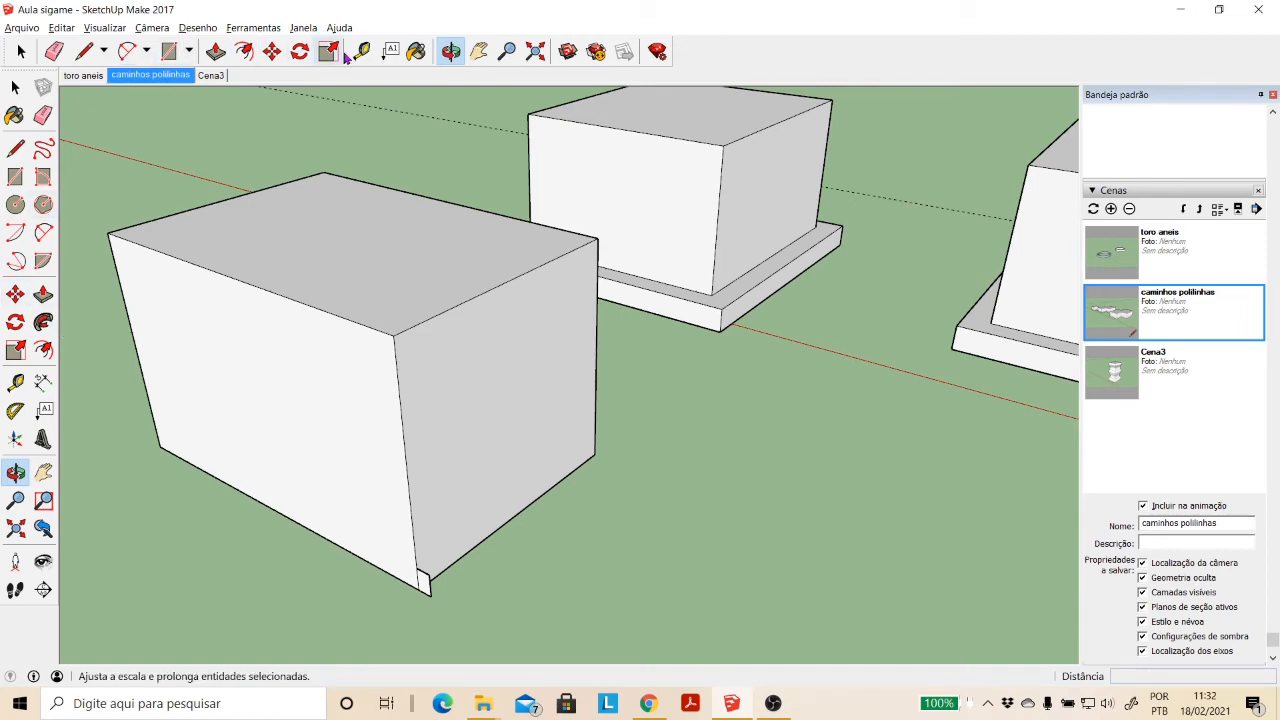
mouse_move(507, 248)
mouse_down()
mouse_move(509, 400)
mouse_move(521, 242)
mouse_up()
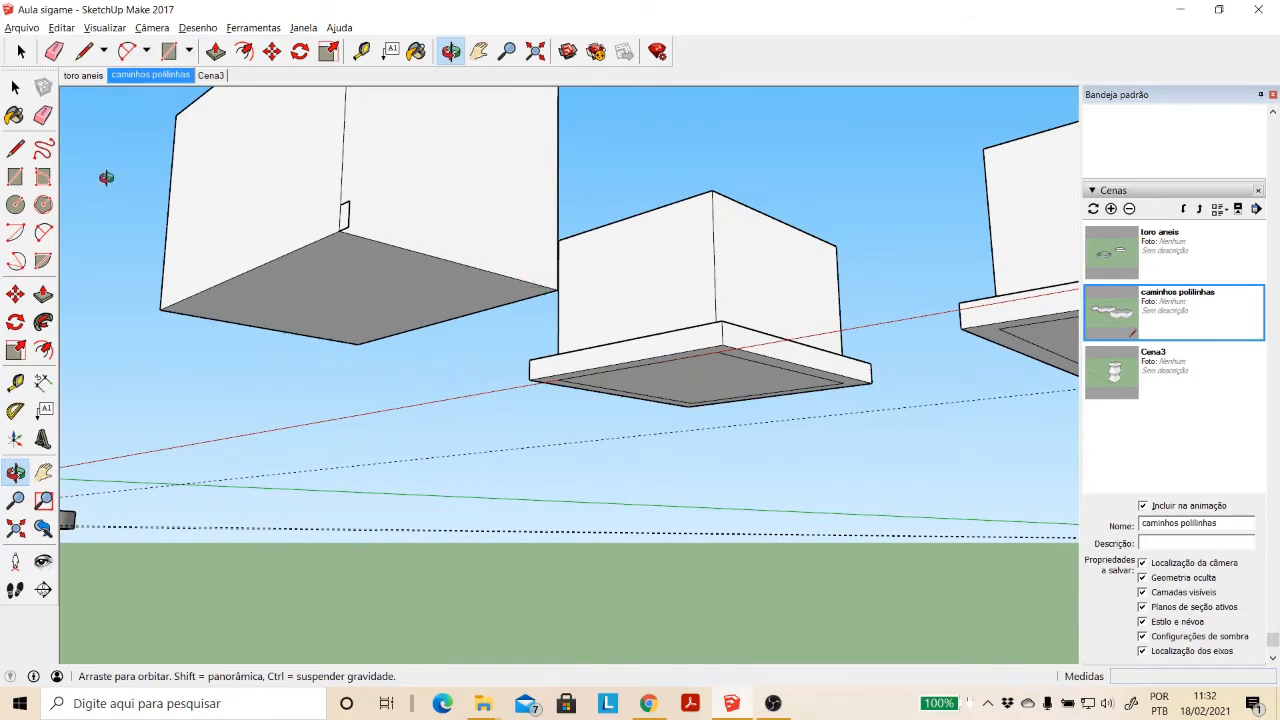
key(space)
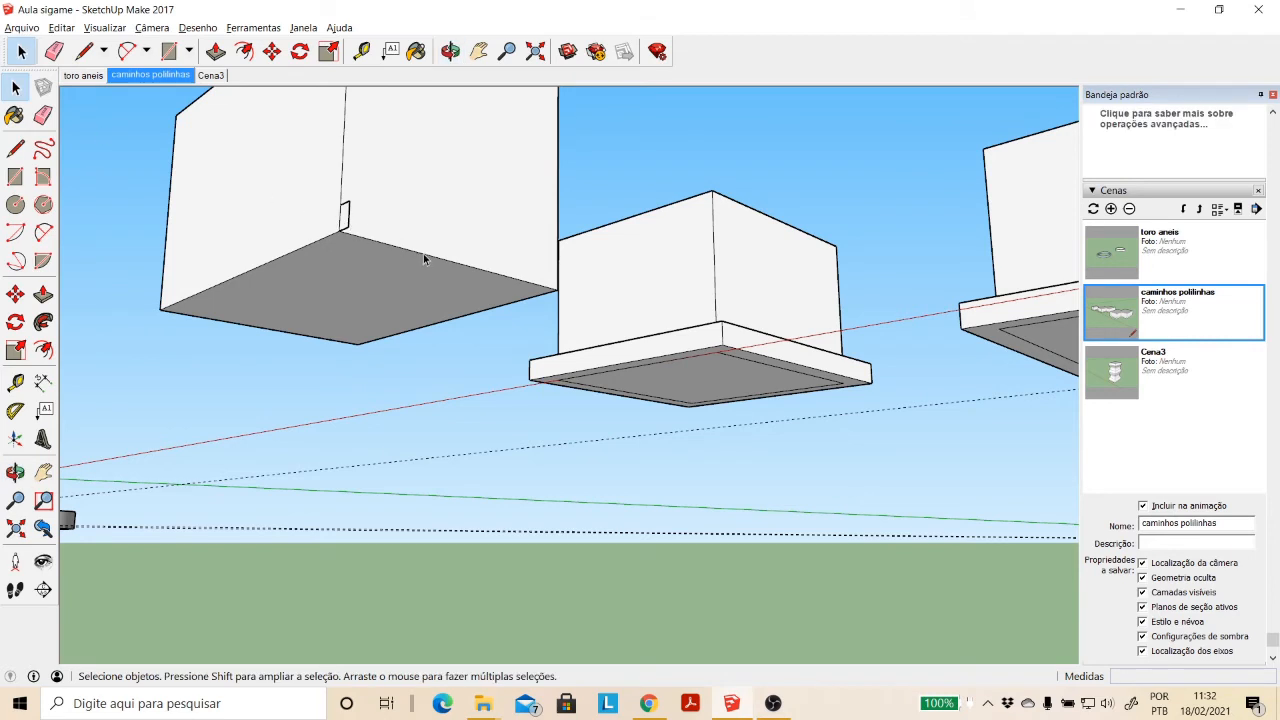
click(425, 256)
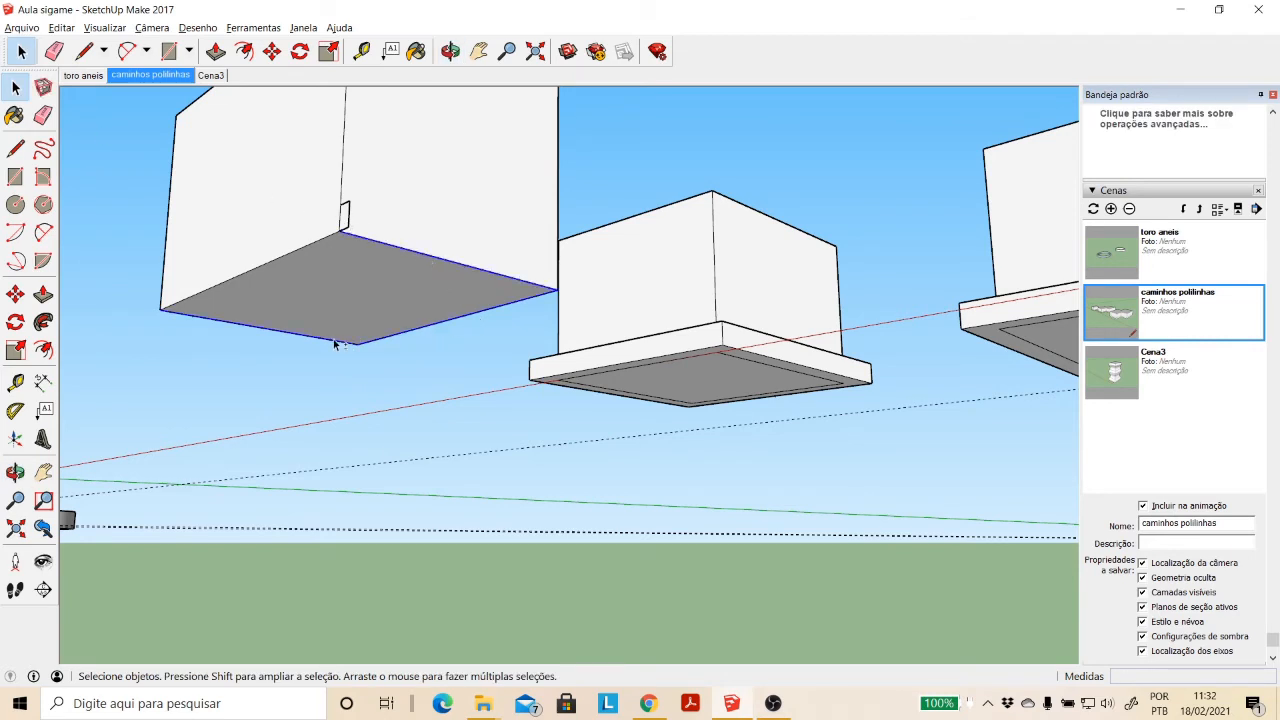
shift+click(290, 255)
- Sweep the corner profile along the preselected bottom edges with Follow Me
click(45, 322)
click(450, 51)
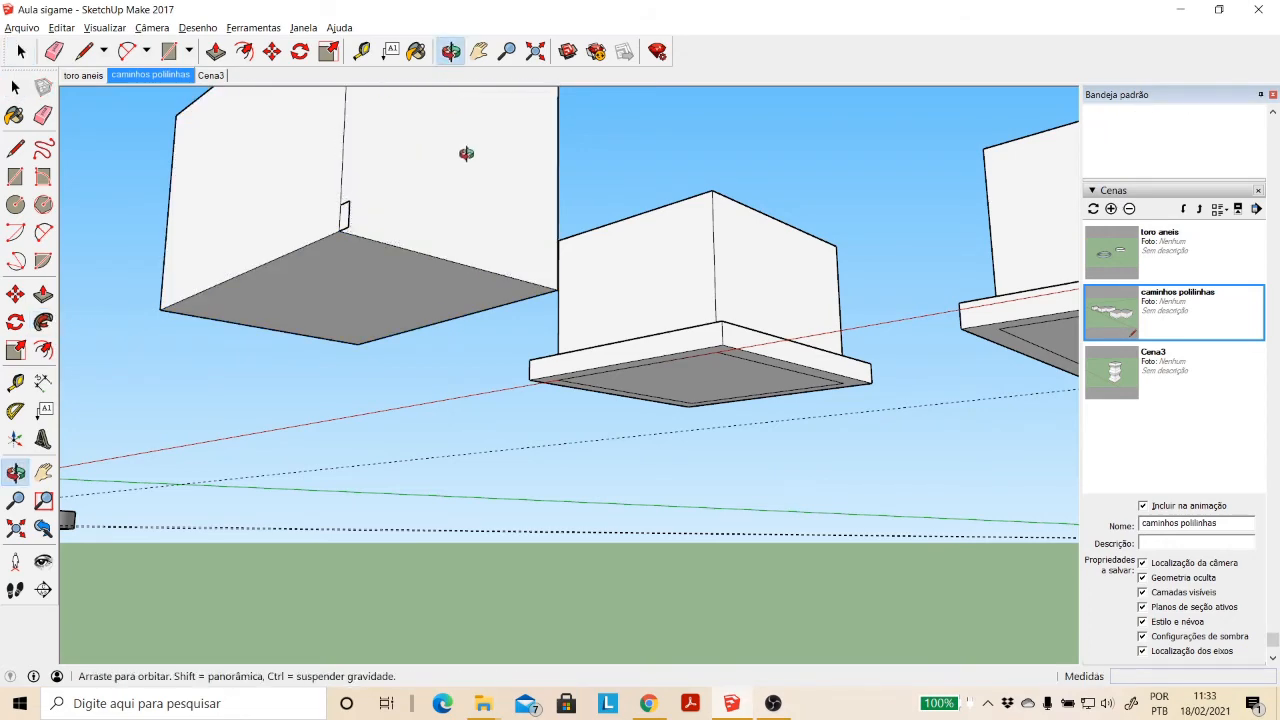
drag(466, 153, 175, 386)
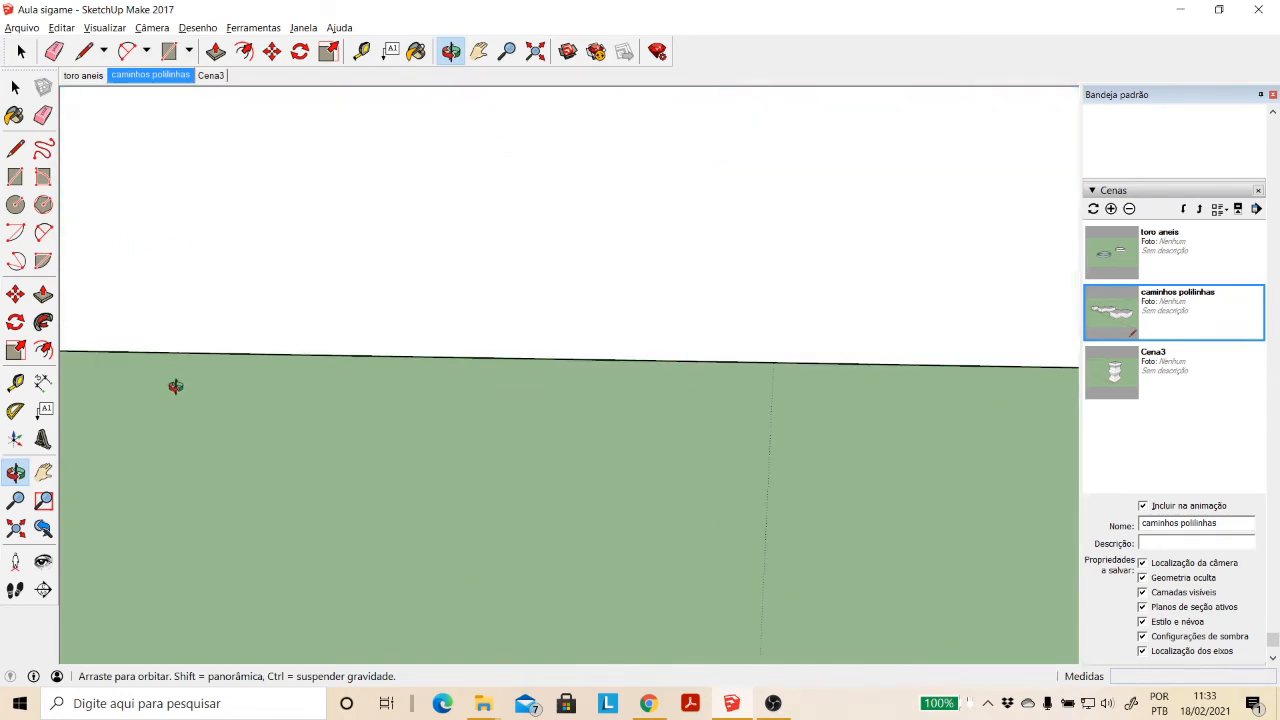
scroll(176, 387, down, 5)
key(Escape)
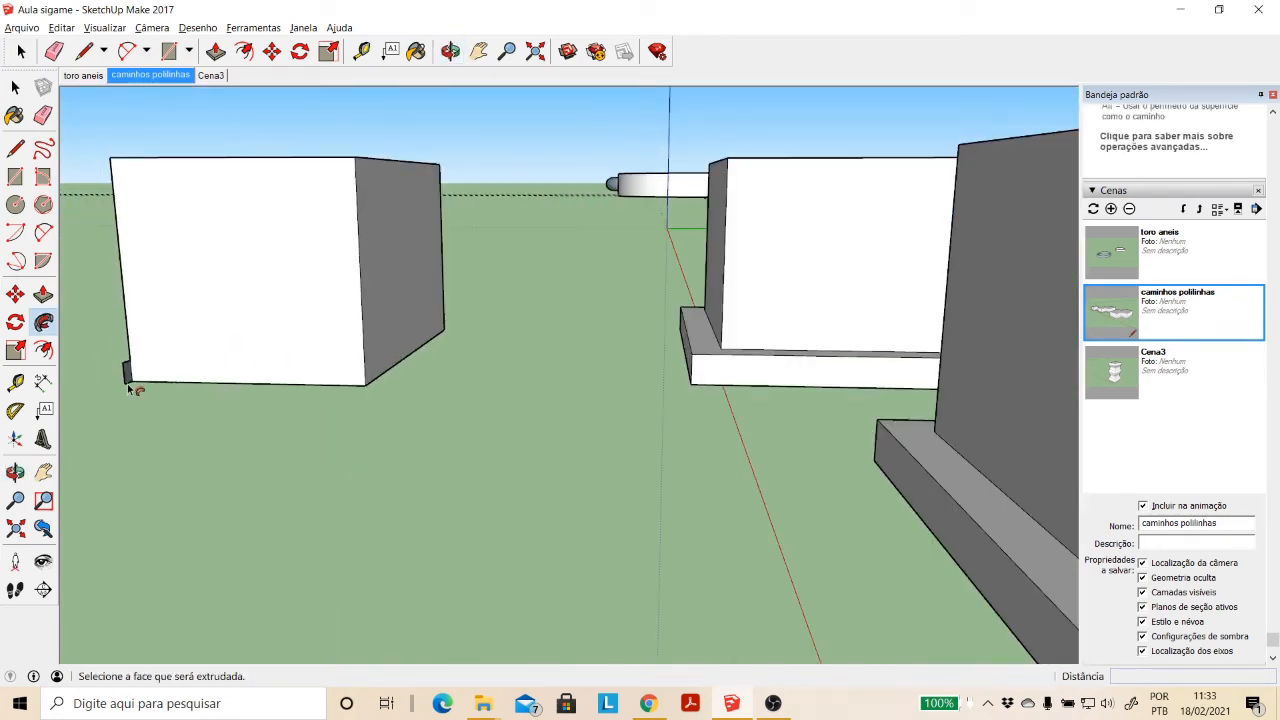
click(131, 387)
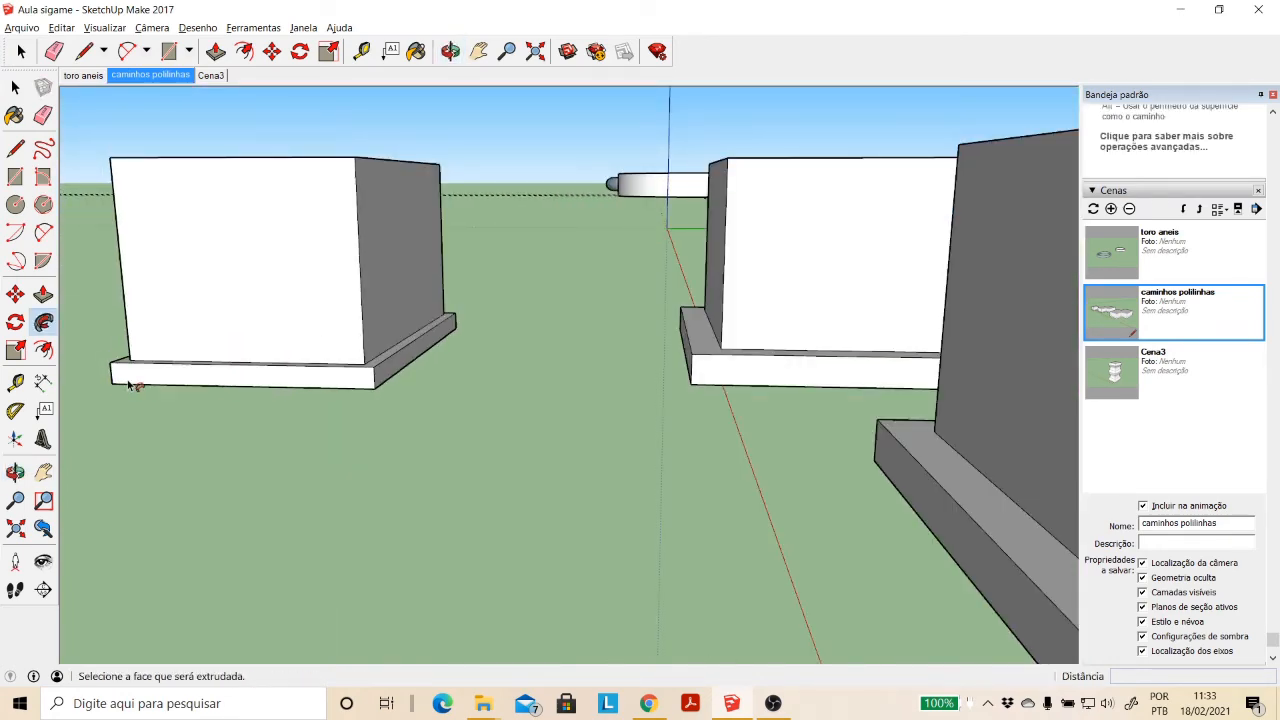
- Examine the ledge made from the preselected bottom edges and undo it
click(451, 51)
drag(380, 214, 296, 411)
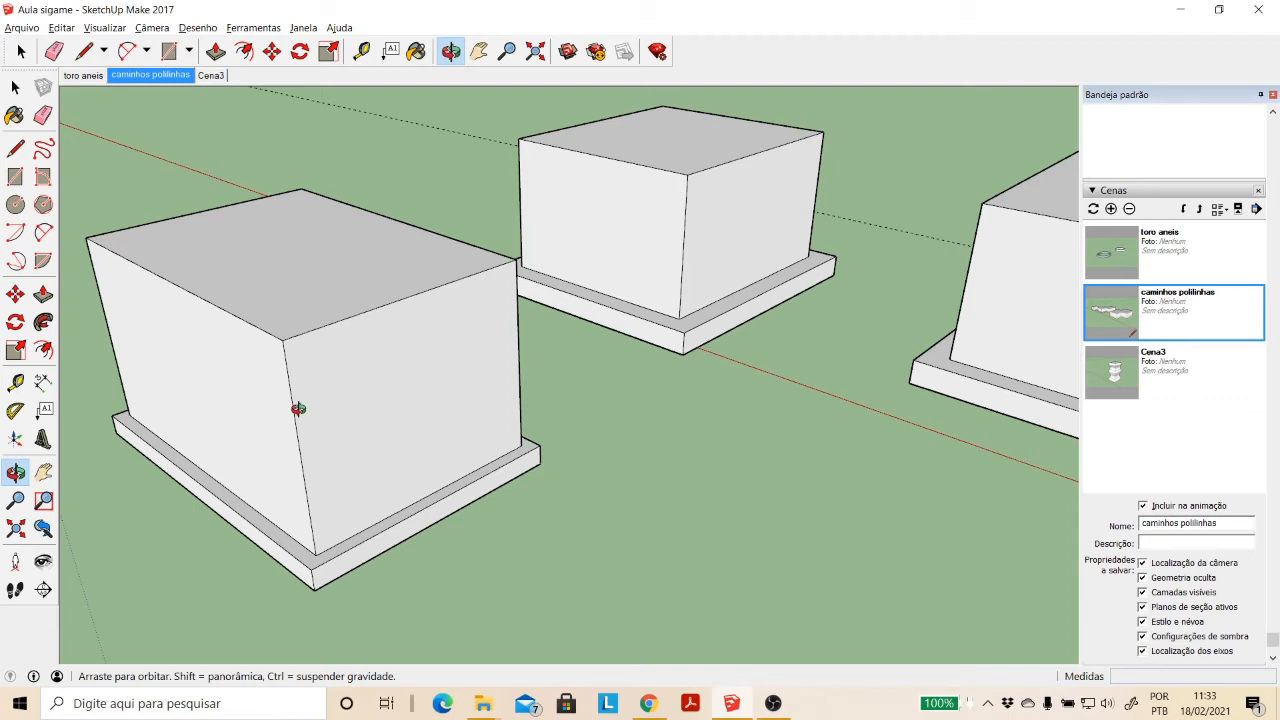
key(ctrl+z)
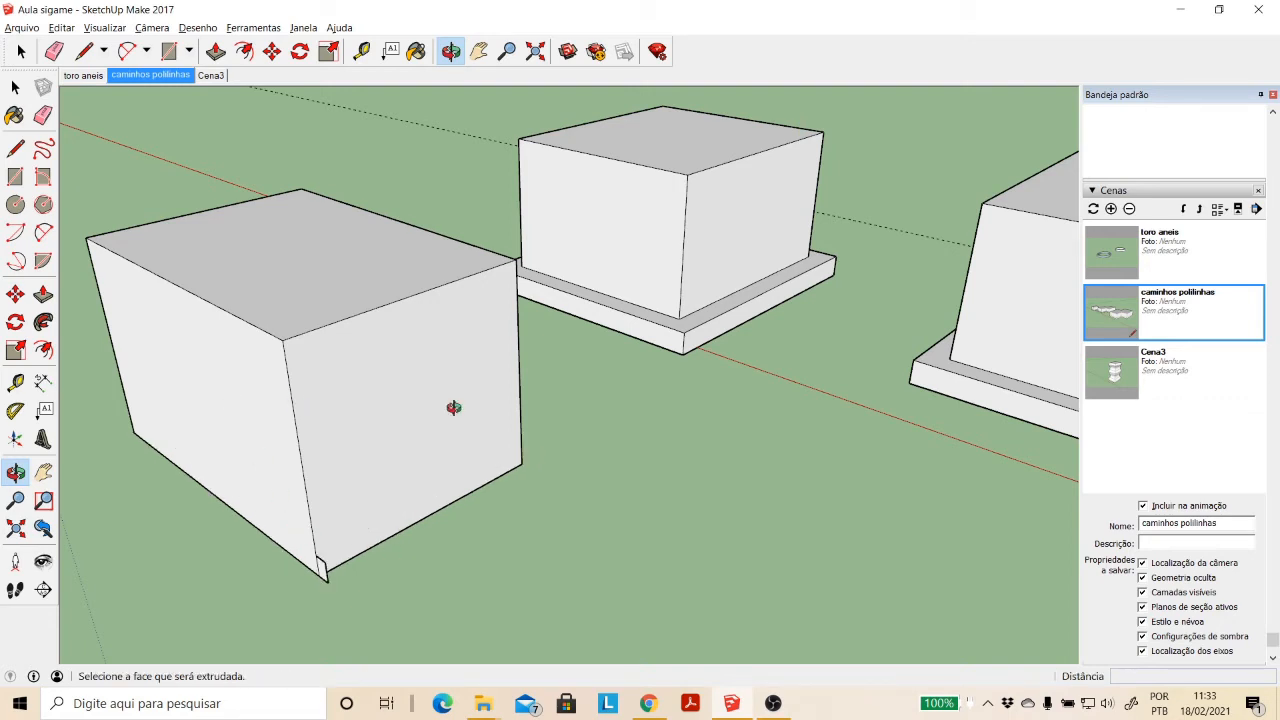
- Select the four upper edges of the box as the Follow Me path, leaving the top face unselected
drag(521, 442, 460, 251)
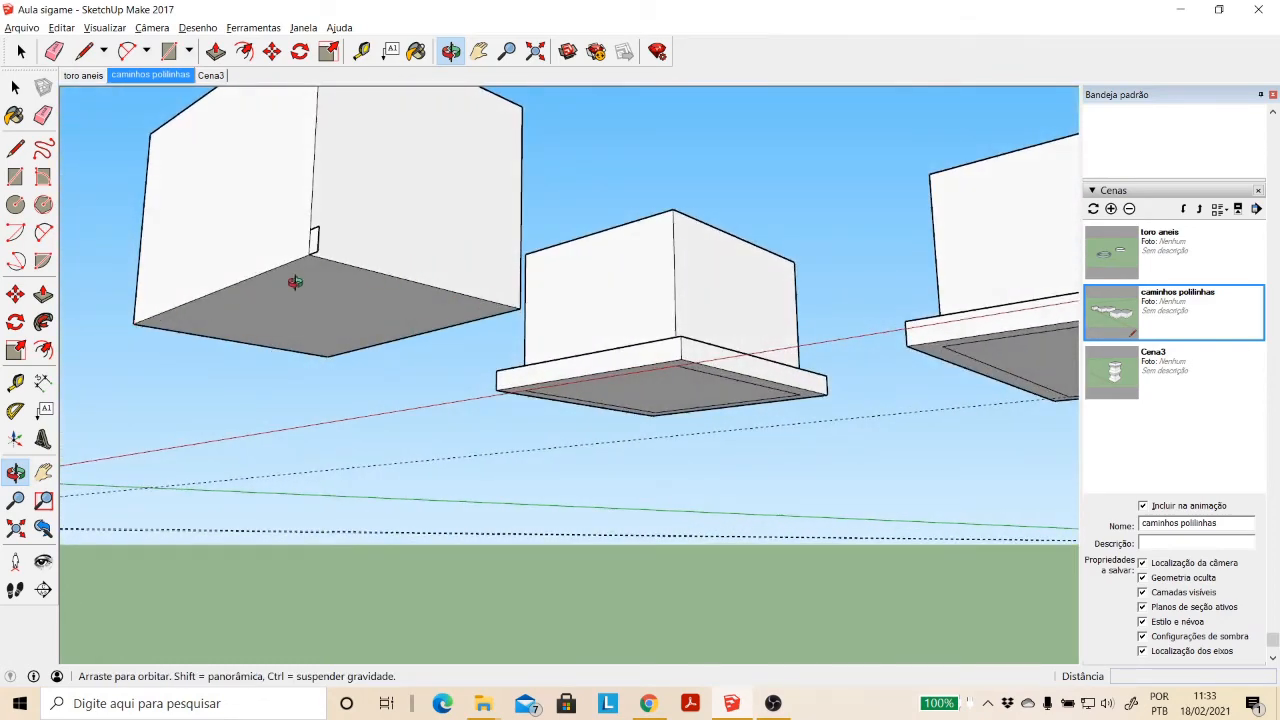
drag(395, 227, 345, 399)
click(15, 87)
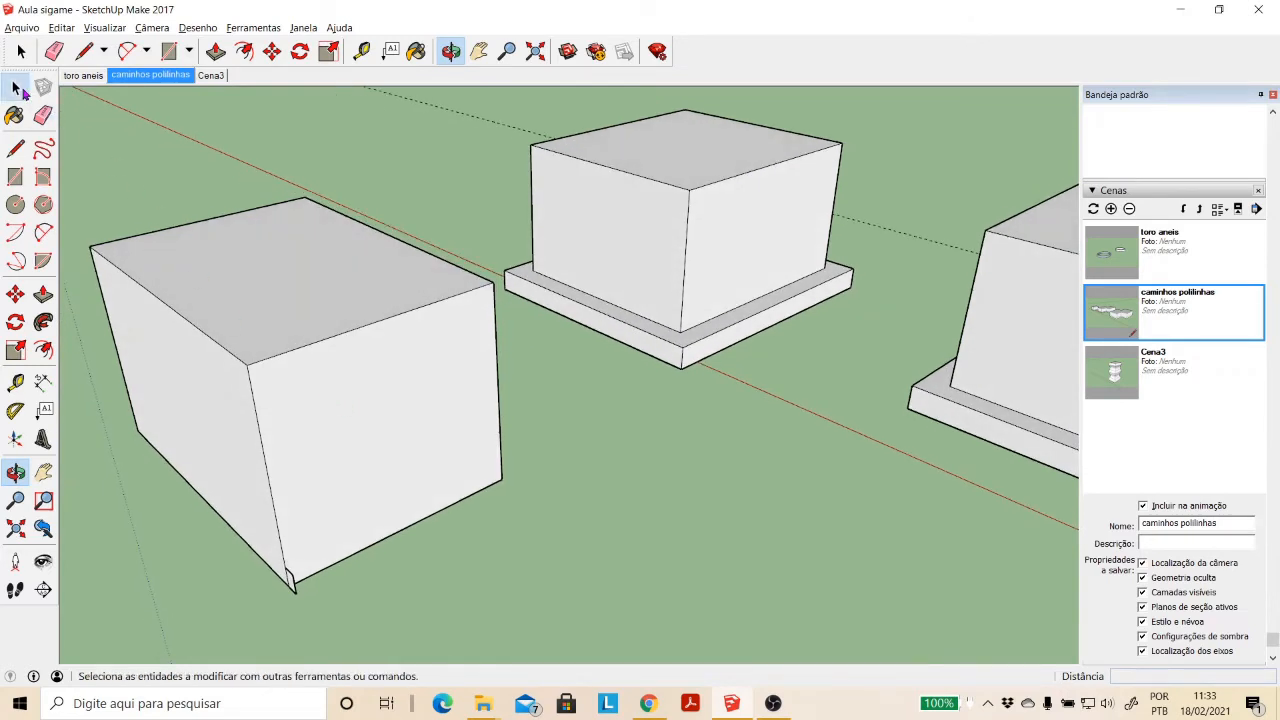
click(330, 337)
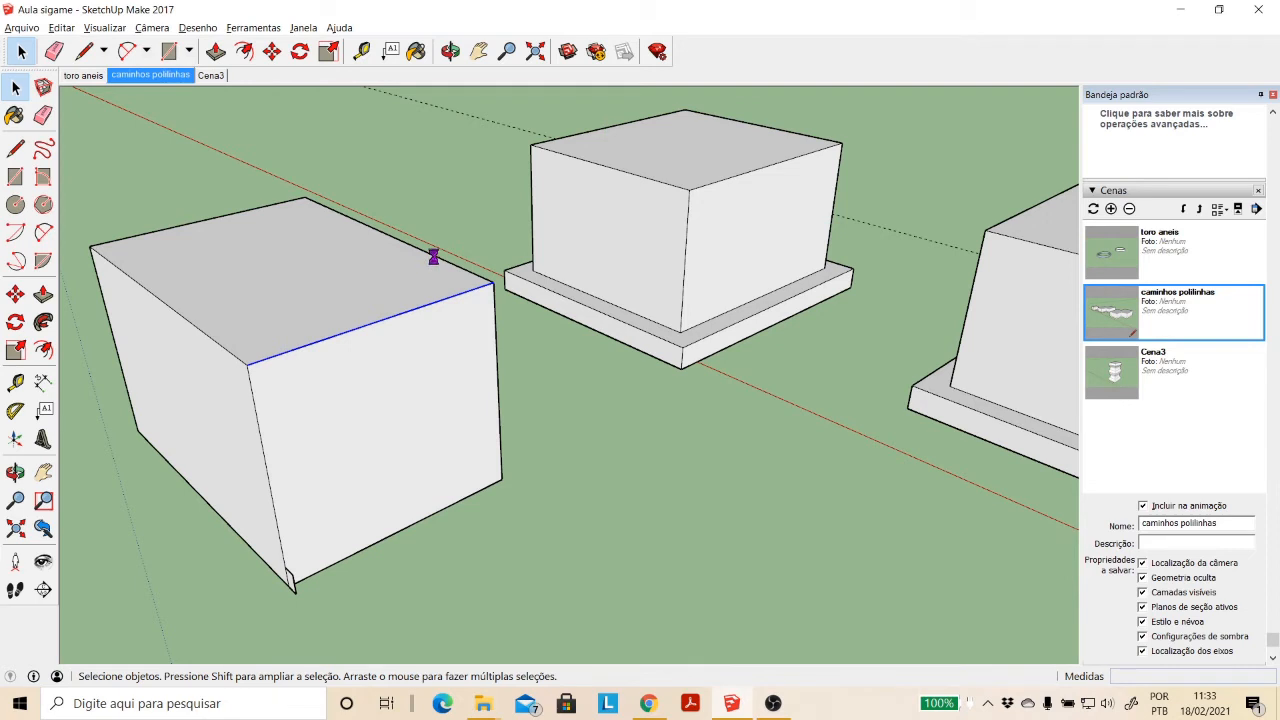
click(760, 388)
- Sweep the base corner profile with Follow Me using the preselected upper edges as the path
click(450, 51)
drag(495, 303, 280, 268)
drag(243, 307, 143, 343)
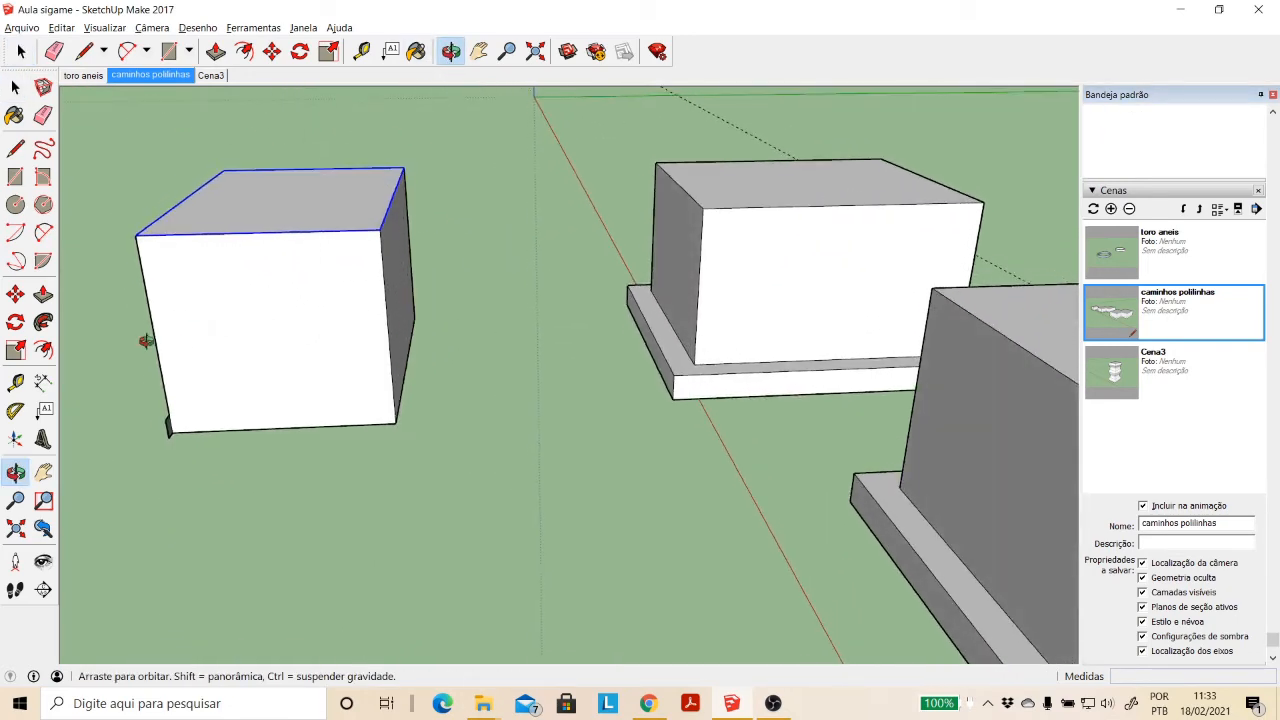
click(43, 321)
scroll(157, 428, up, 5)
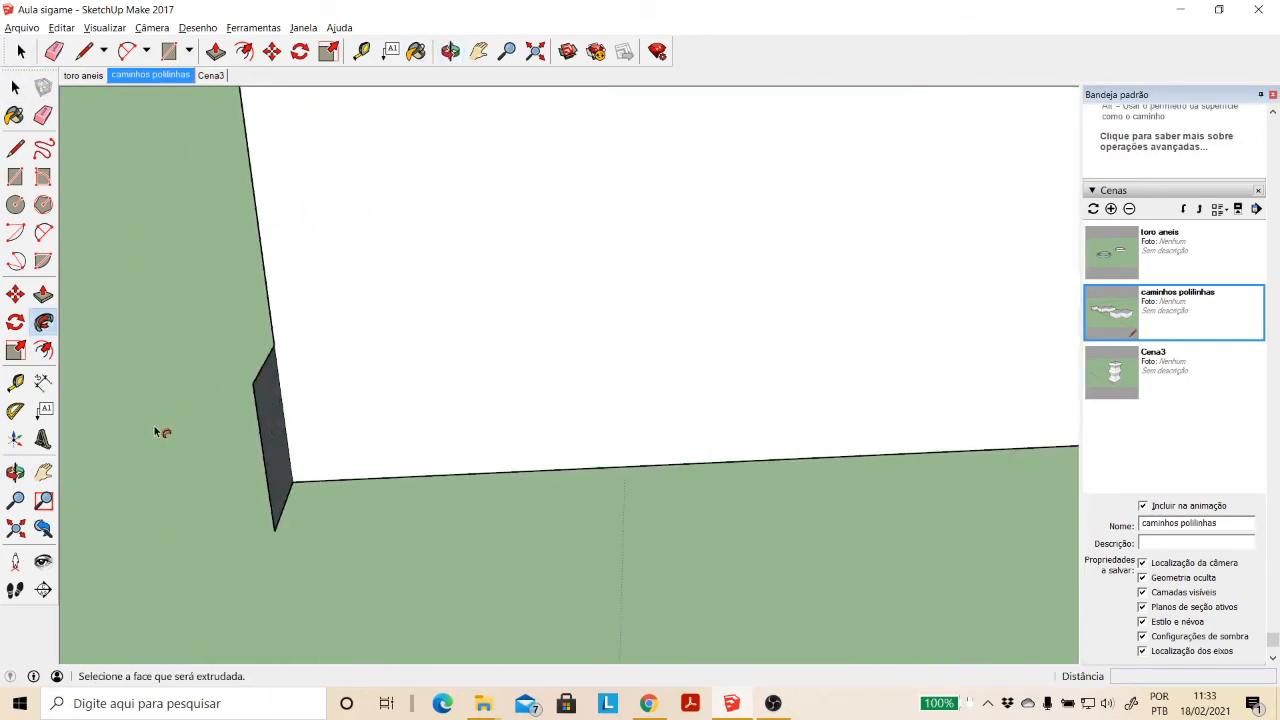
click(277, 456)
- Examine the ledge made from the upper-edge path and undo its sweep
scroll(306, 432, down, 3)
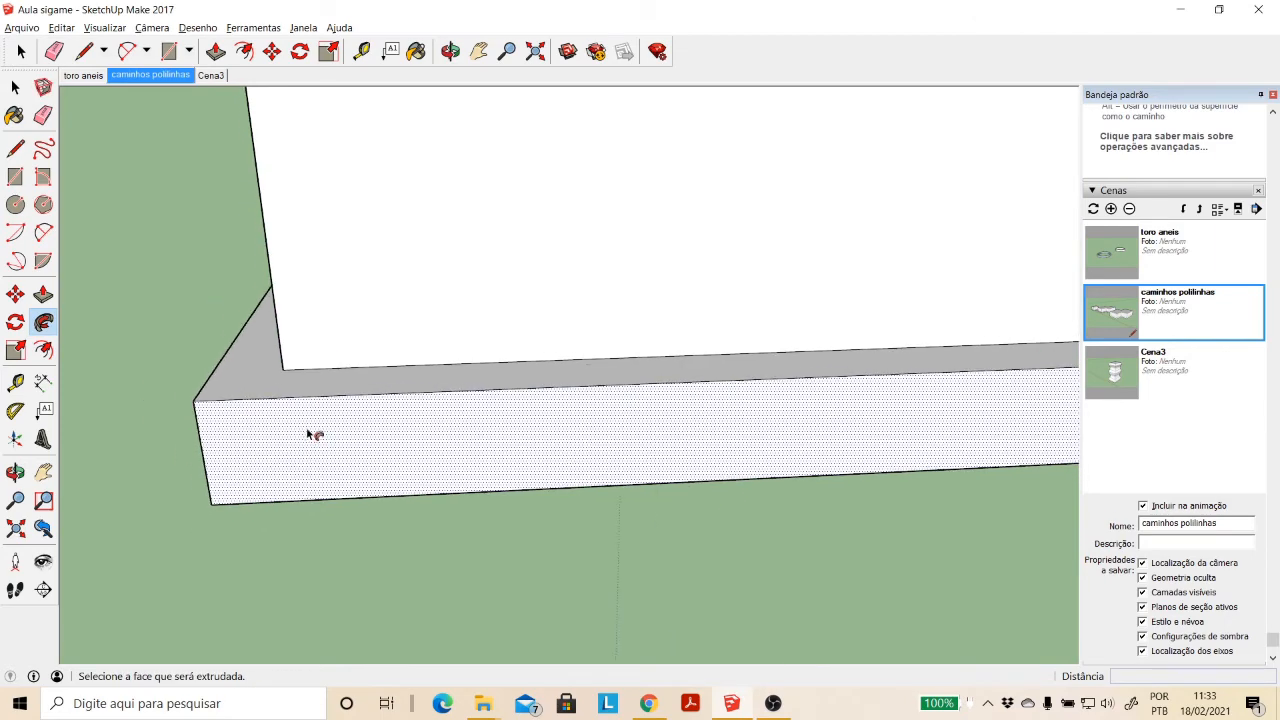
scroll(316, 414, down, 4)
click(450, 51)
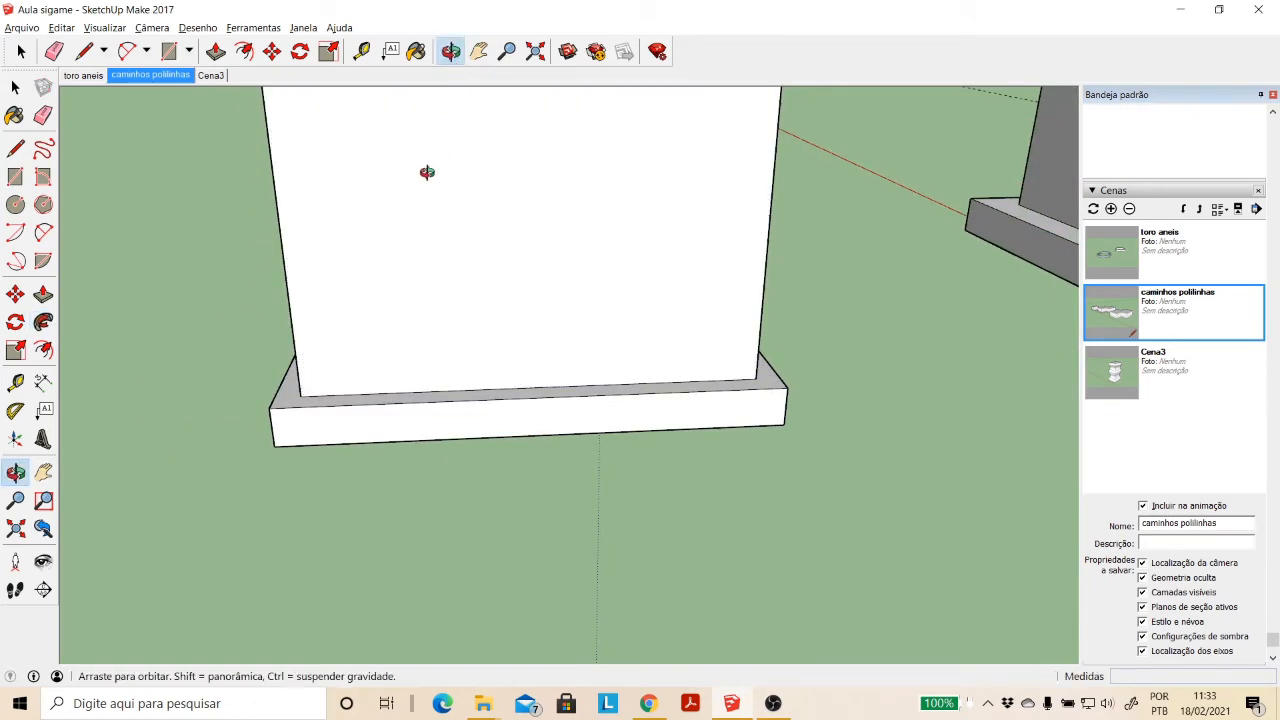
drag(429, 171, 630, 370)
scroll(632, 303, down, 3)
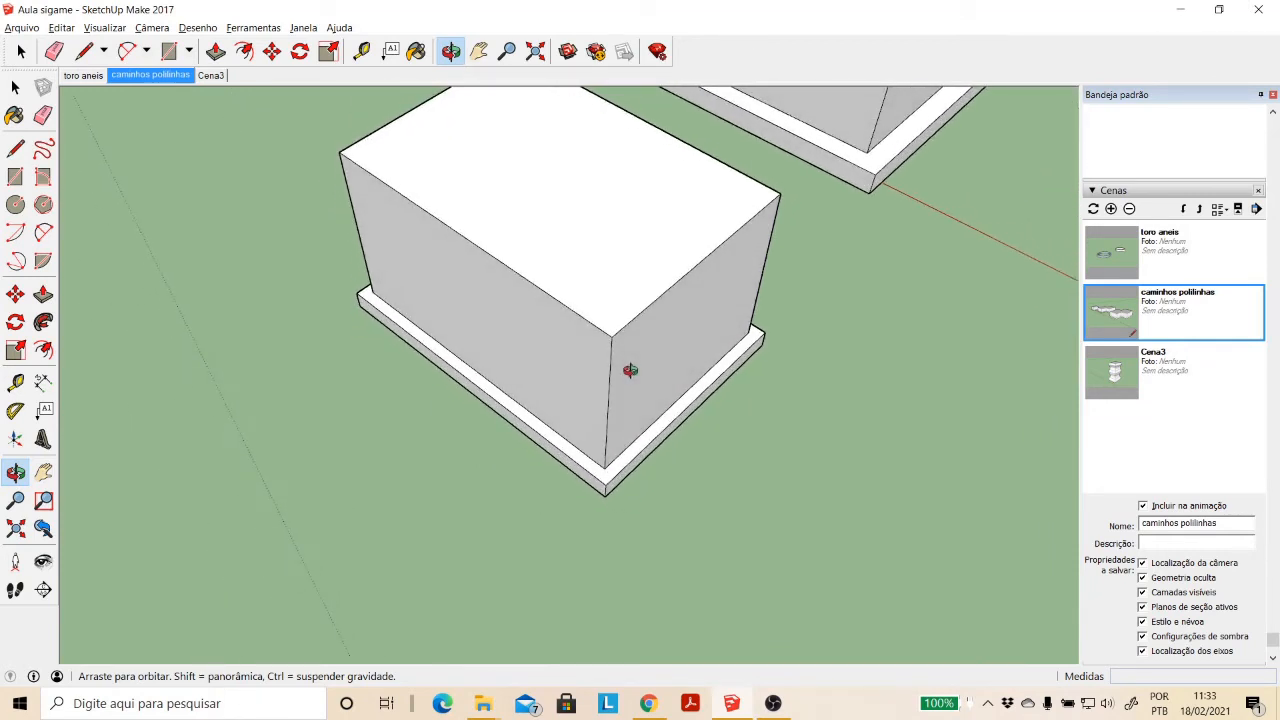
key(p)
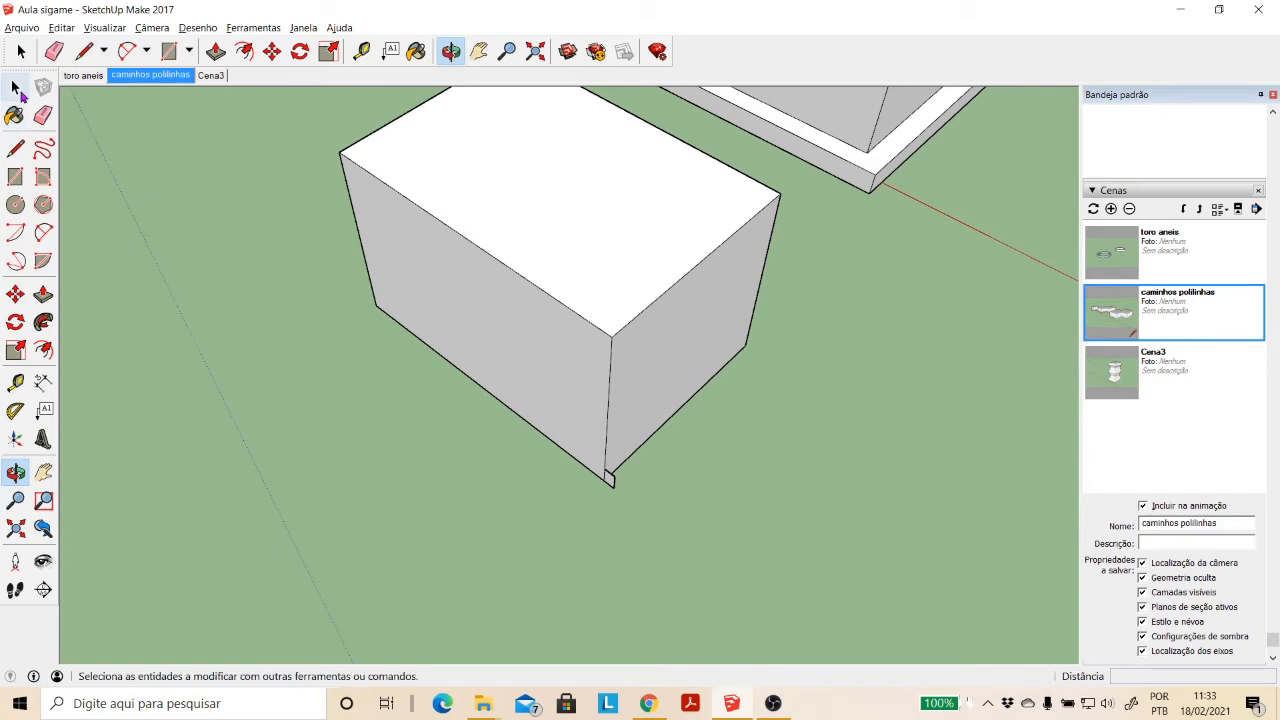
- Select the box's top face together with its bounding edges
click(479, 51)
drag(497, 163, 454, 218)
click(14, 88)
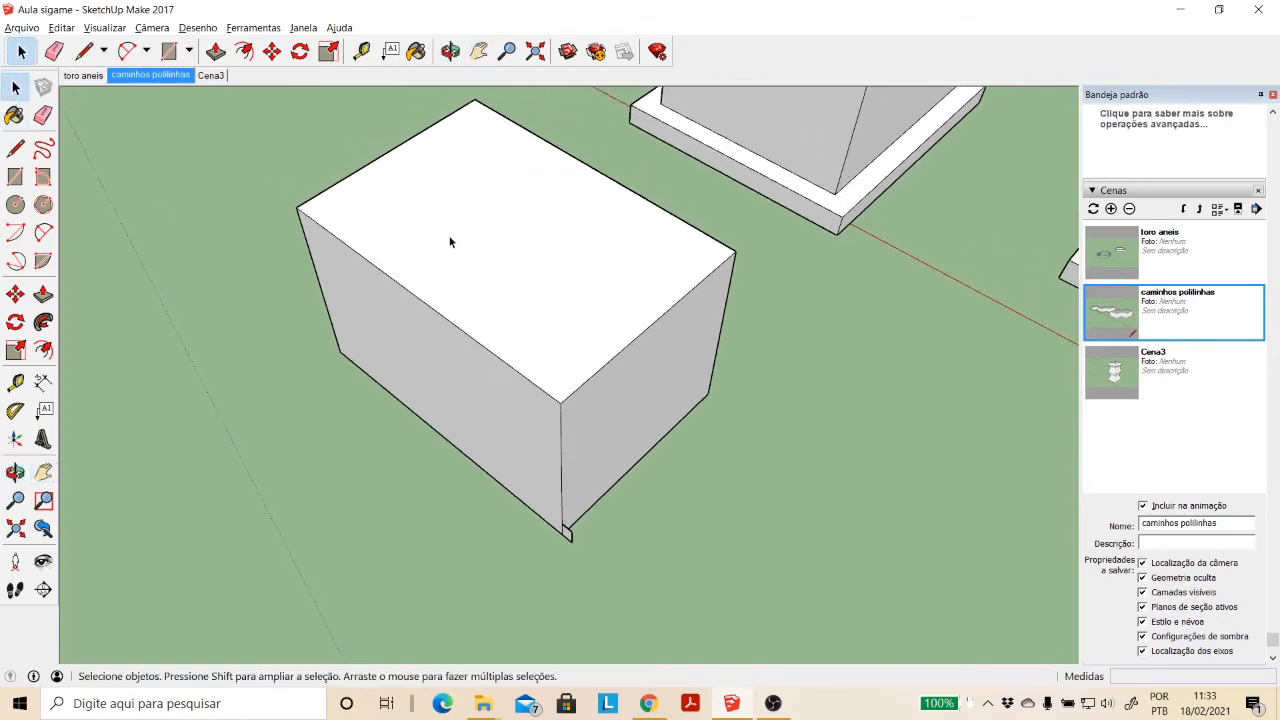
click(452, 241)
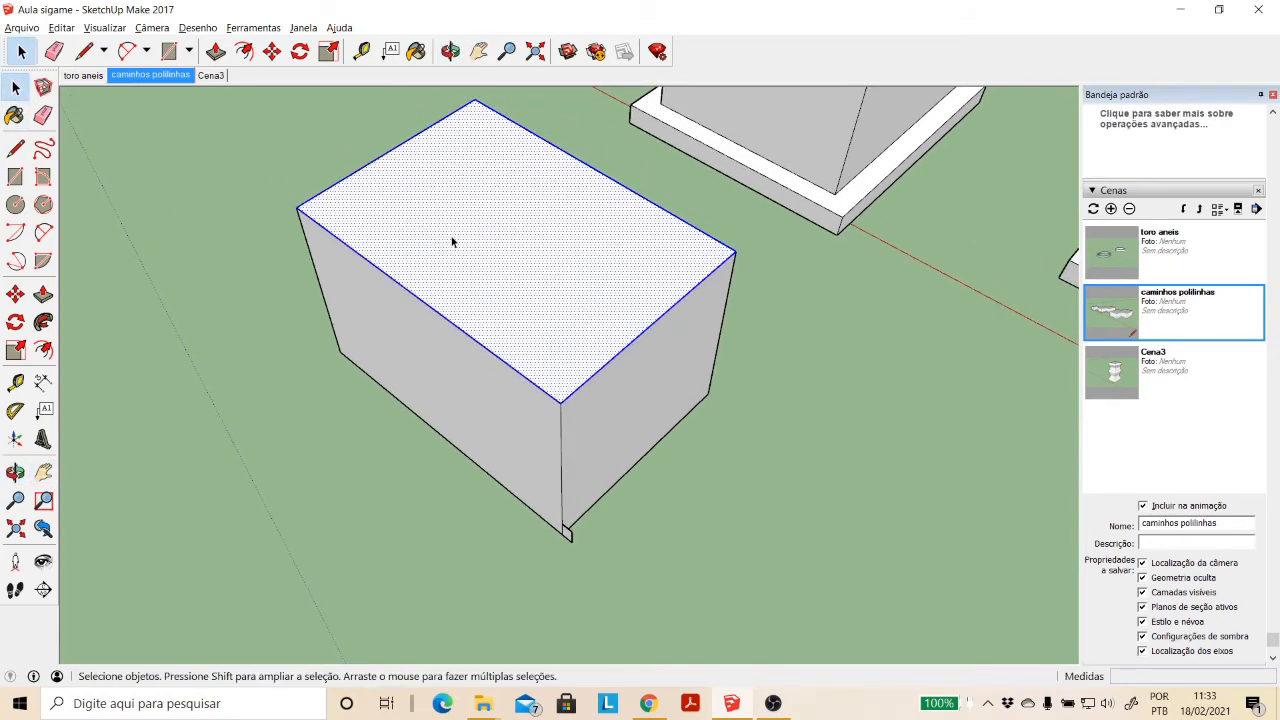
- Sweep the base corner profile around the box with Follow Me, using the preselected top face as the path
click(450, 51)
drag(663, 314, 266, 366)
click(43, 322)
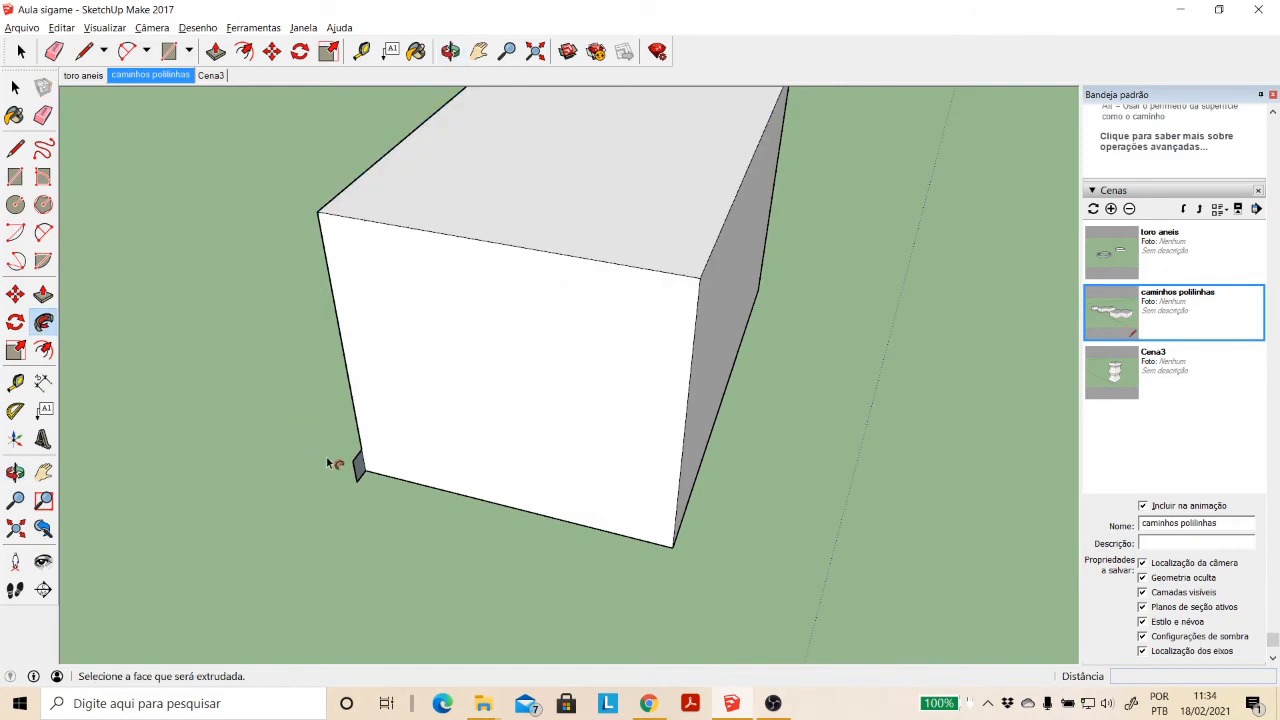
drag(360, 474, 654, 523)
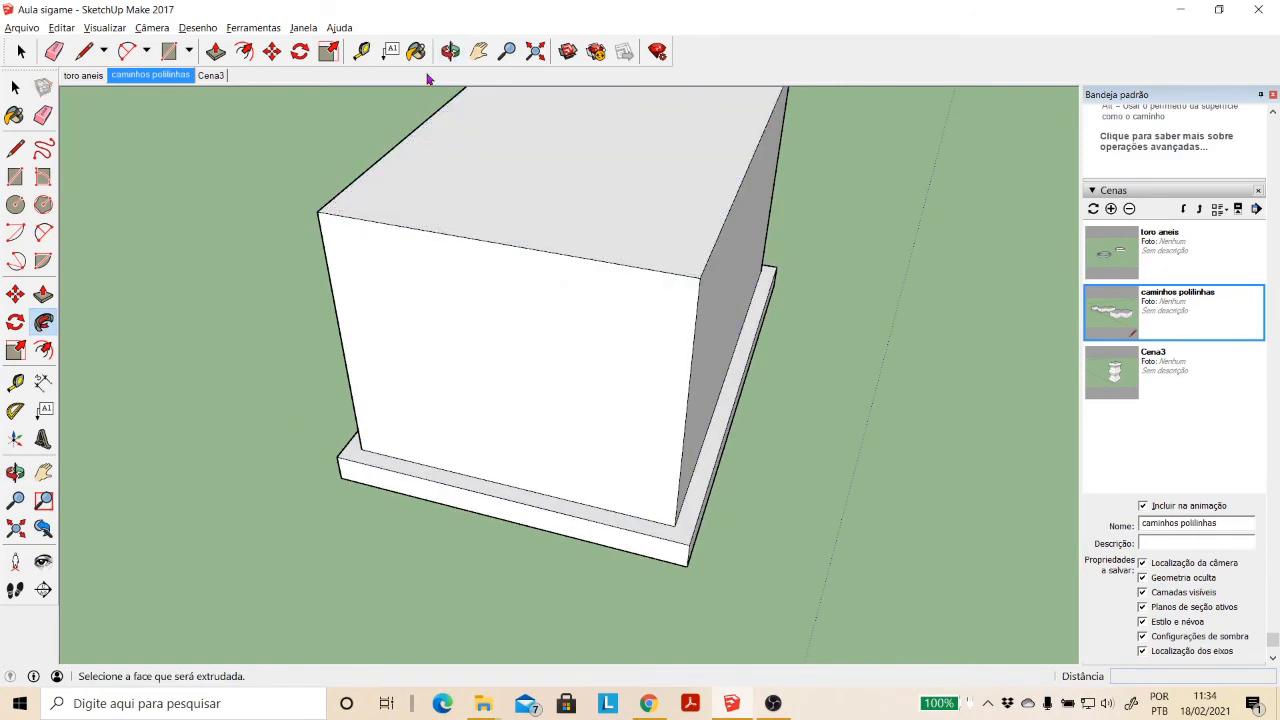
click(450, 51)
drag(503, 232, 874, 247)
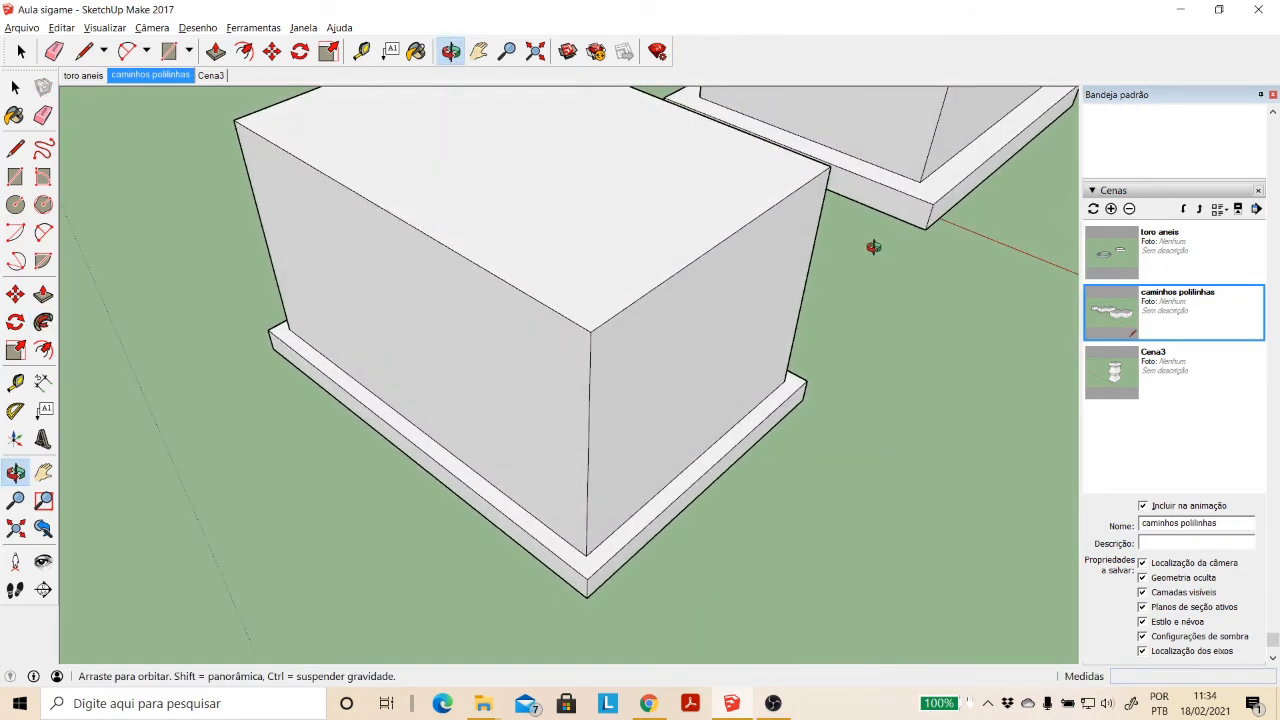
scroll(874, 247, down, 6)
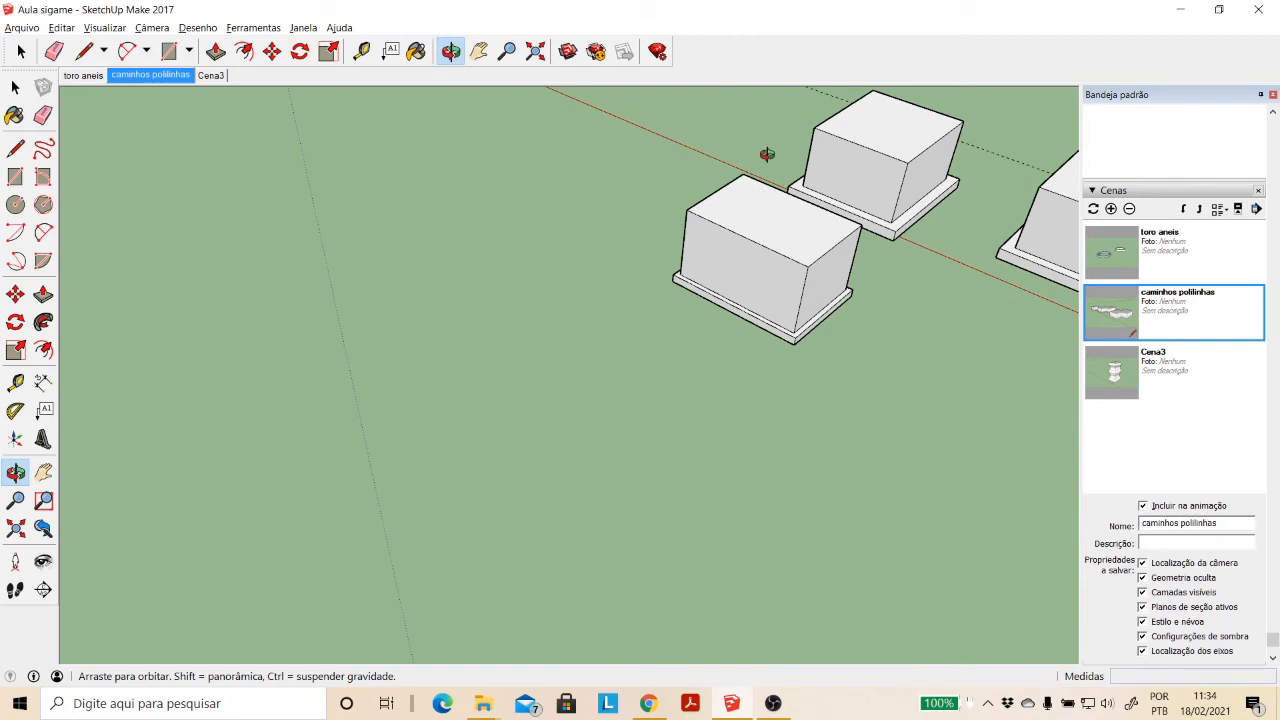
- Draw two overlapping ground rectangles, about 5.34 × 5.81 m and 7.59 × 6.78 m, and delete the overlap's inner lines to merge them
click(479, 51)
drag(758, 263, 295, 283)
drag(558, 290, 451, 209)
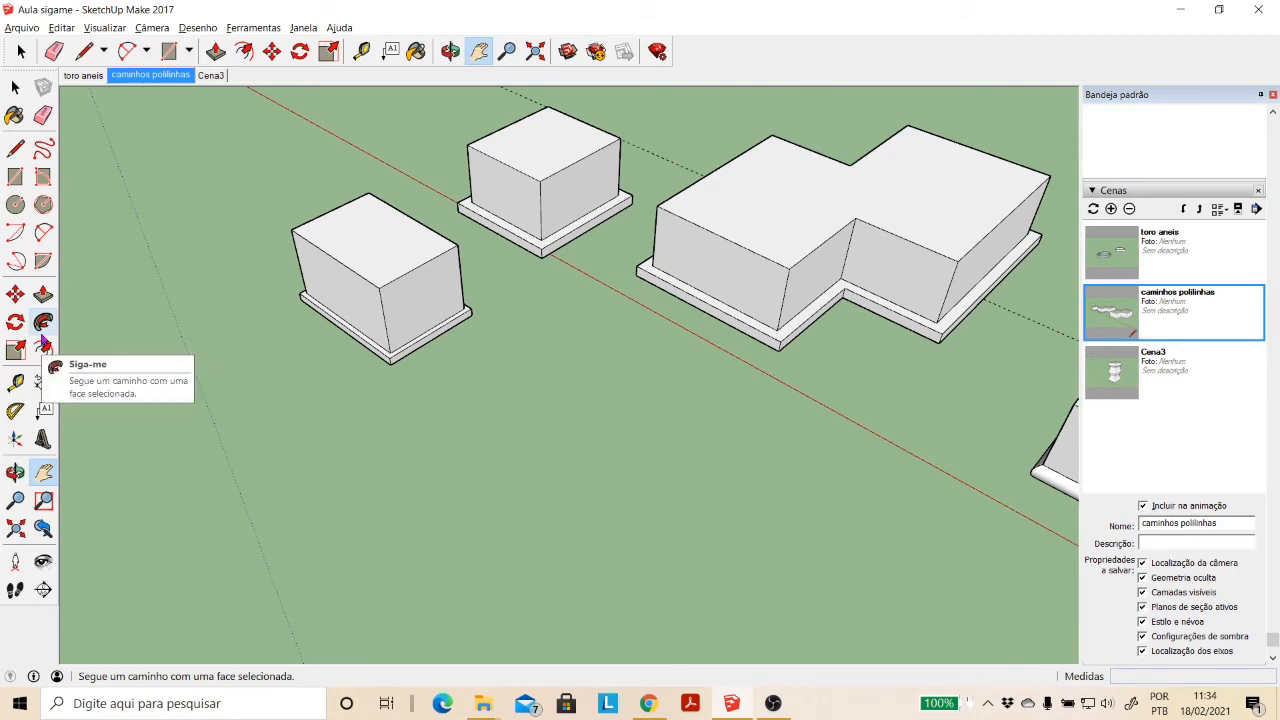
click(15, 176)
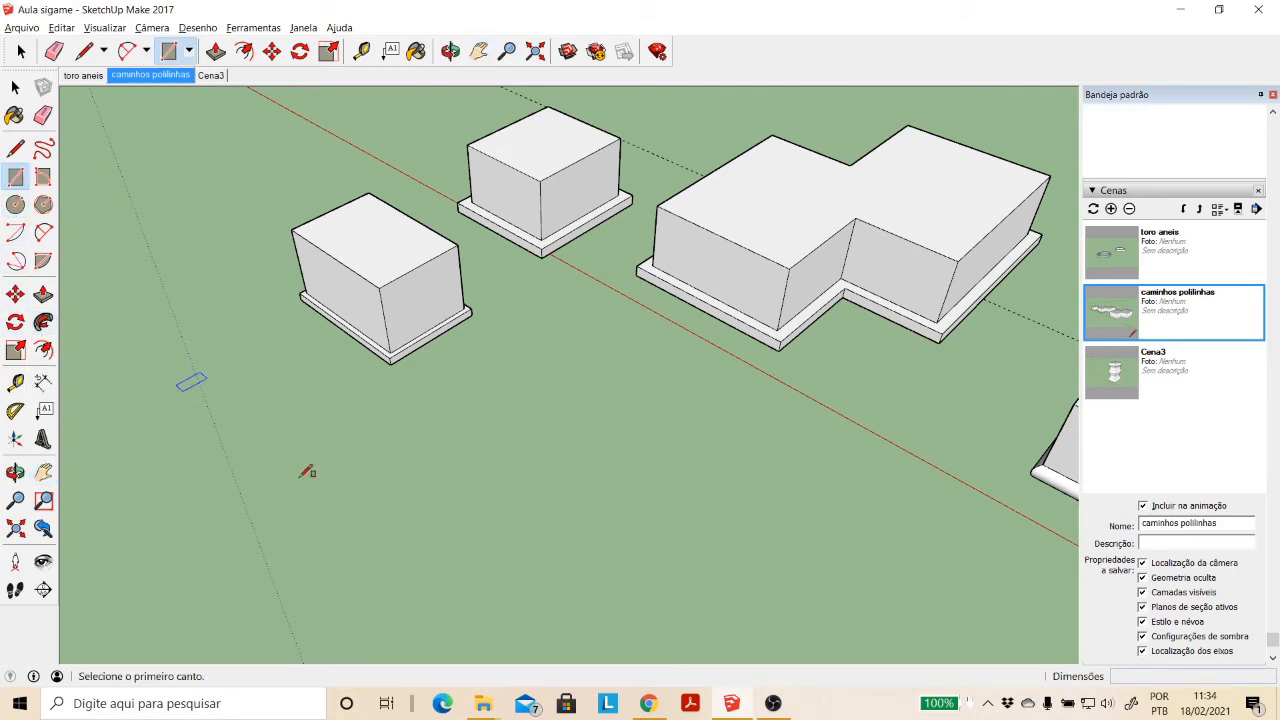
click(347, 532)
click(616, 518)
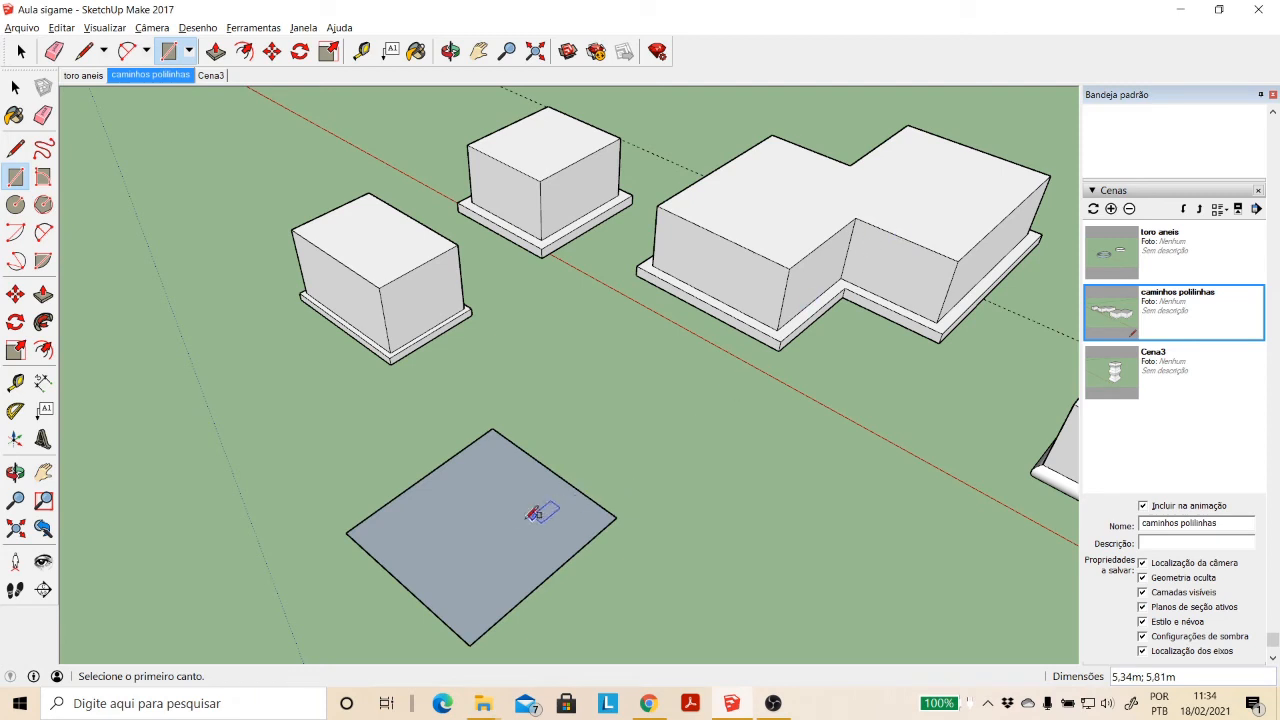
click(525, 518)
click(866, 490)
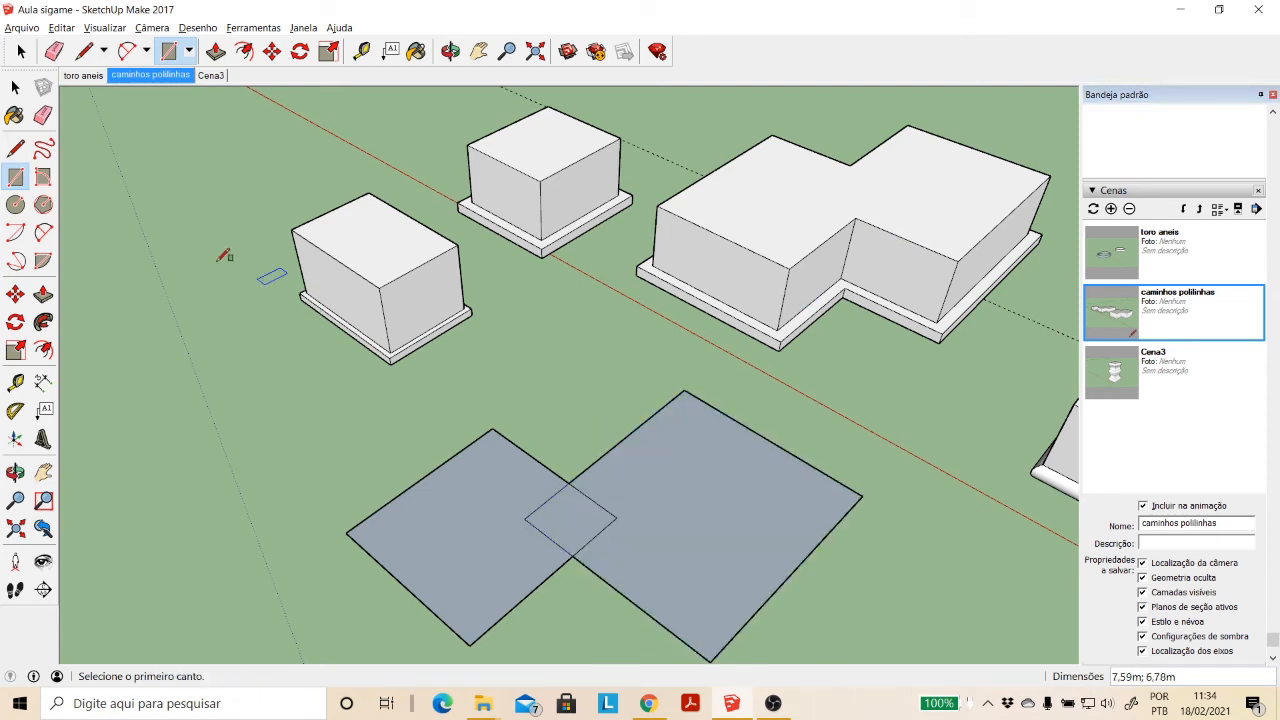
click(15, 87)
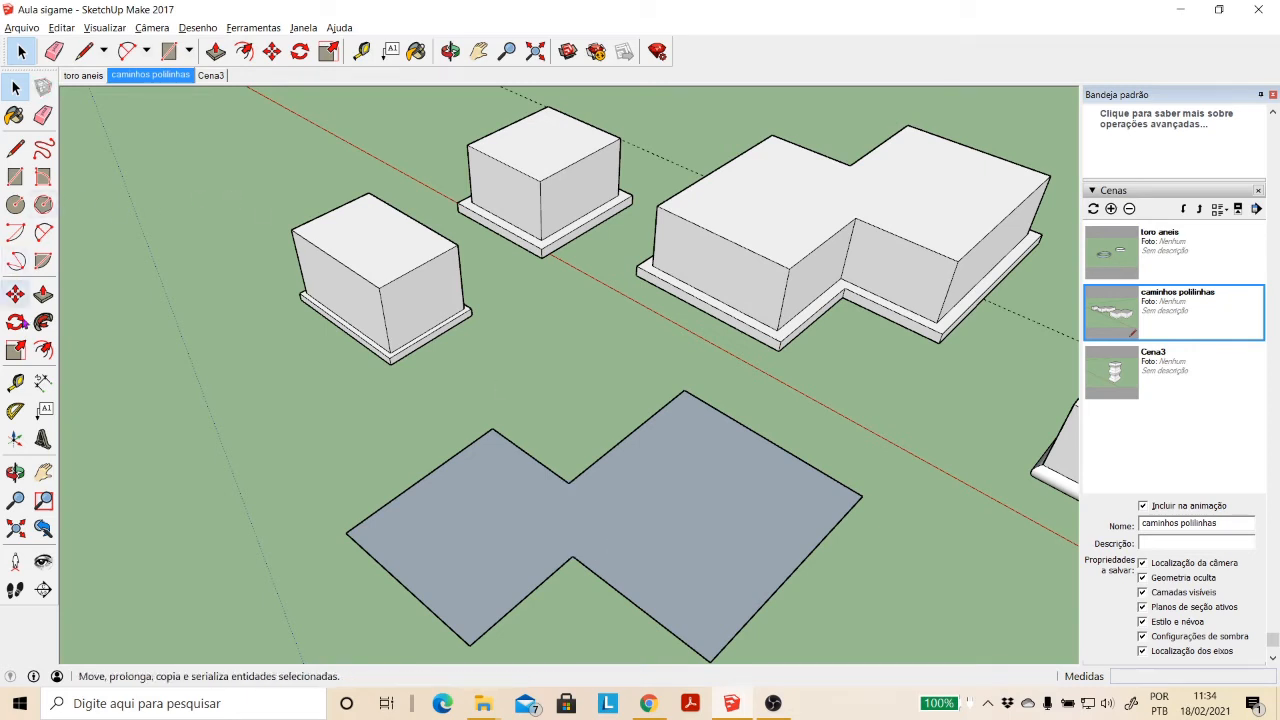
- Push/Pull the merged ground face up about 3.03 m into a stepped block
click(43, 294)
double_click(700, 515)
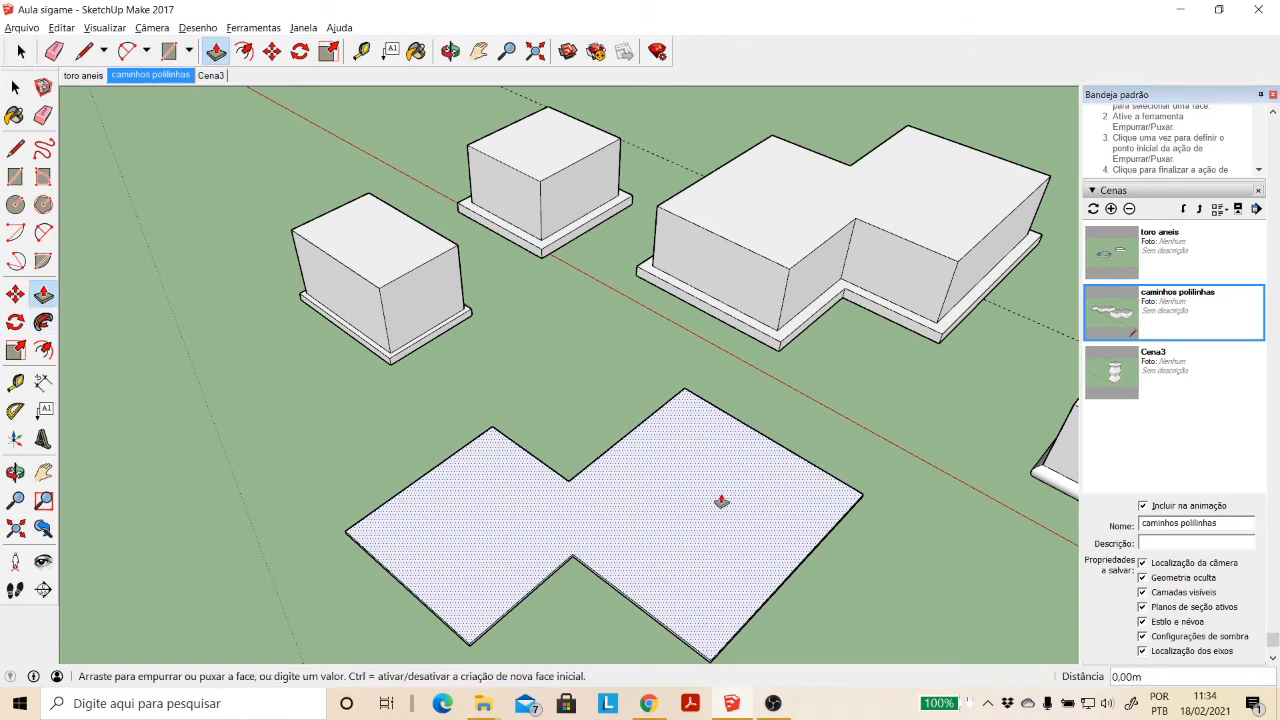
click(720, 503)
click(958, 265)
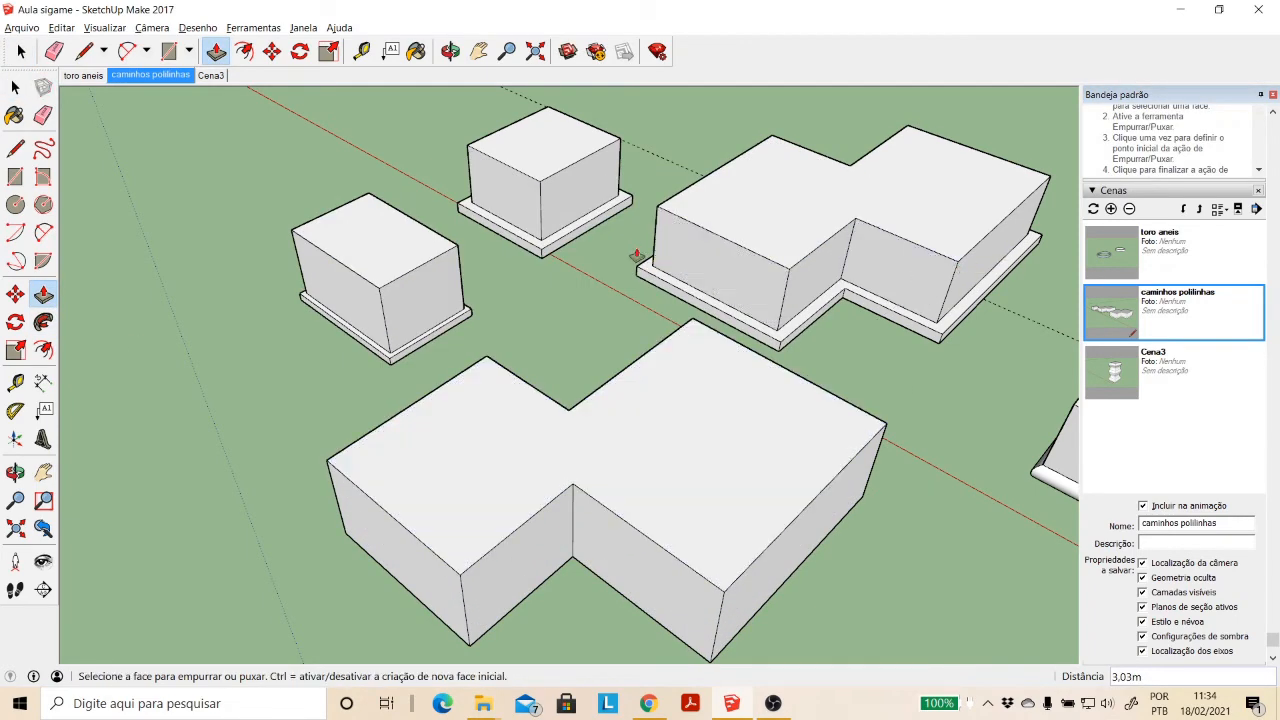
- Draw a small auxiliary rectangle on the ground near the stepped block's front corner
click(479, 51)
drag(668, 302, 560, 371)
click(447, 51)
click(15, 176)
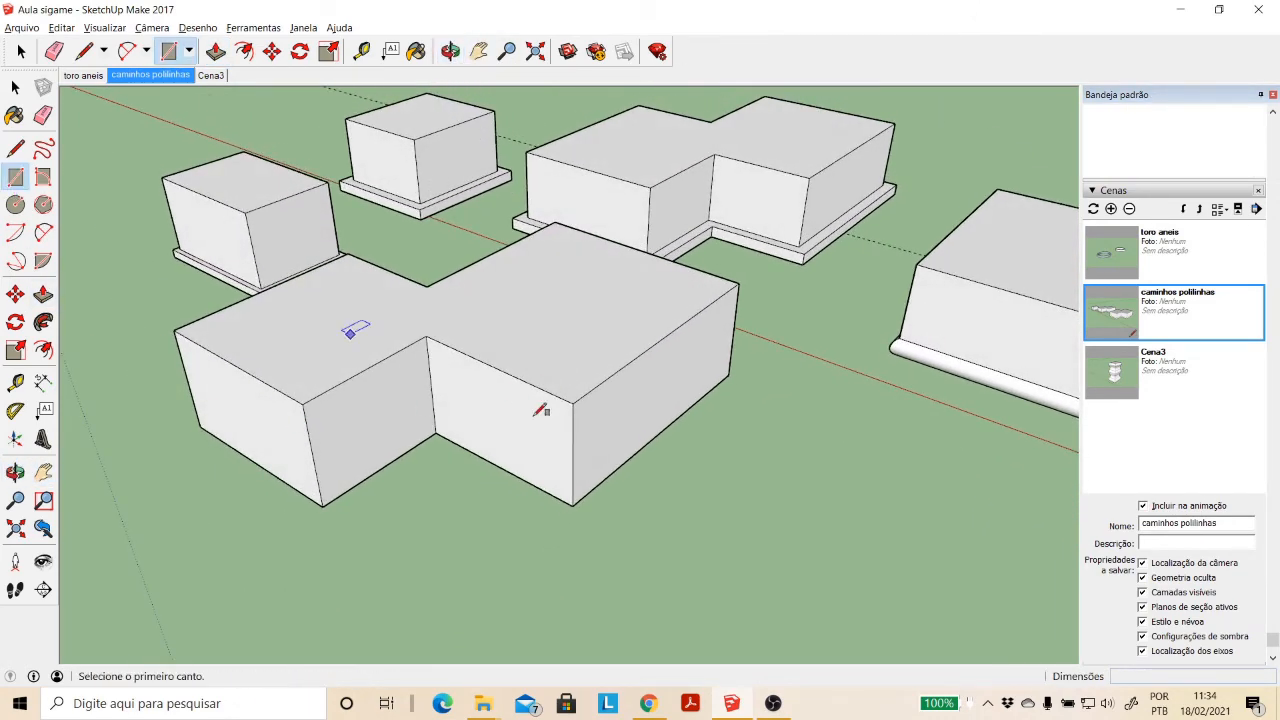
click(735, 550)
click(802, 546)
scroll(663, 523, up, 2)
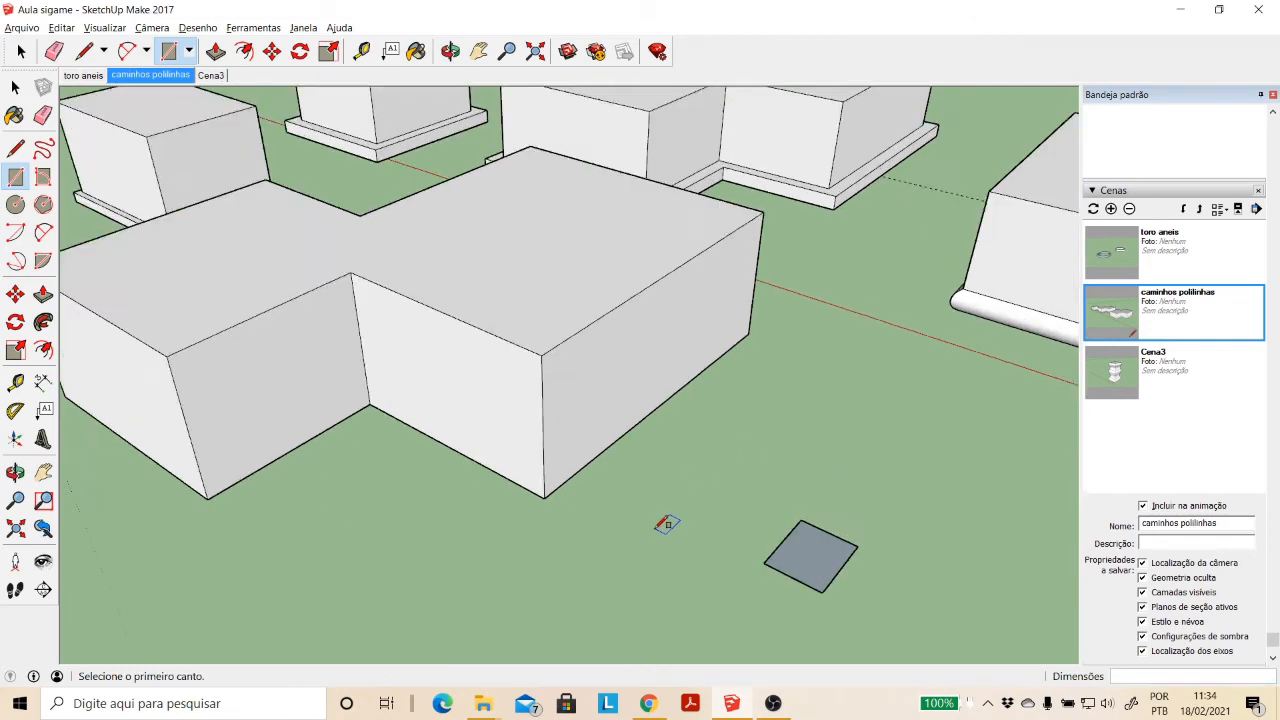
scroll(240, 360, up, 3)
scroll(371, 446, down, 6)
- Push/Pull the small rectangle up about 1.99 m into an auxiliary box
click(48, 300)
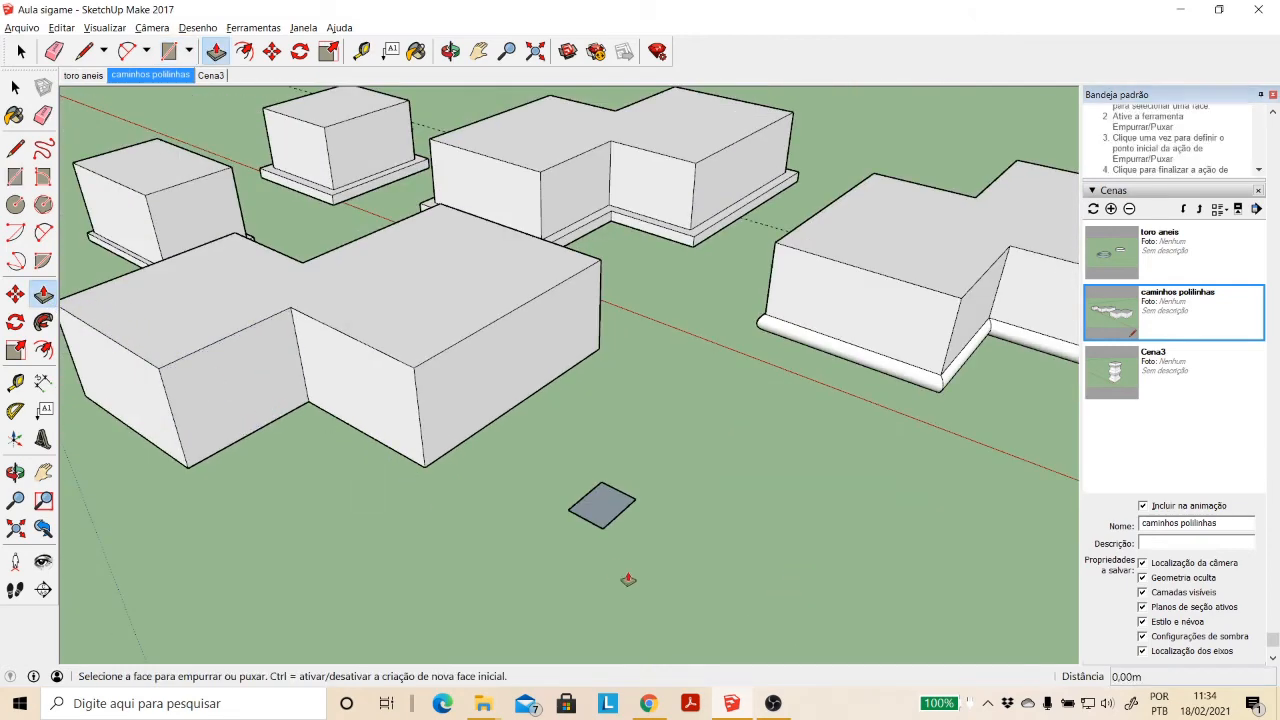
click(603, 510)
click(606, 452)
scroll(598, 499, up, 1)
scroll(595, 503, up, 3)
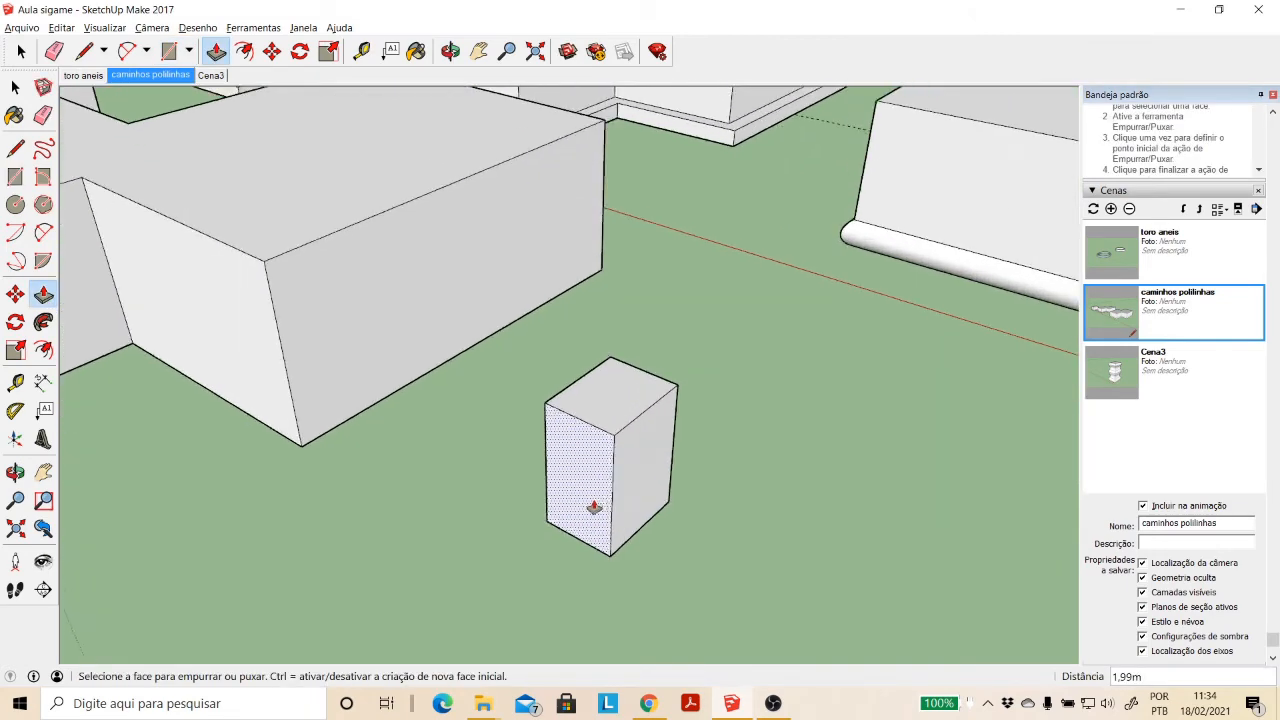
- Draw a profile rectangle about 0.52 × 0.36 m at the lower corner of the auxiliary box's side face
click(16, 177)
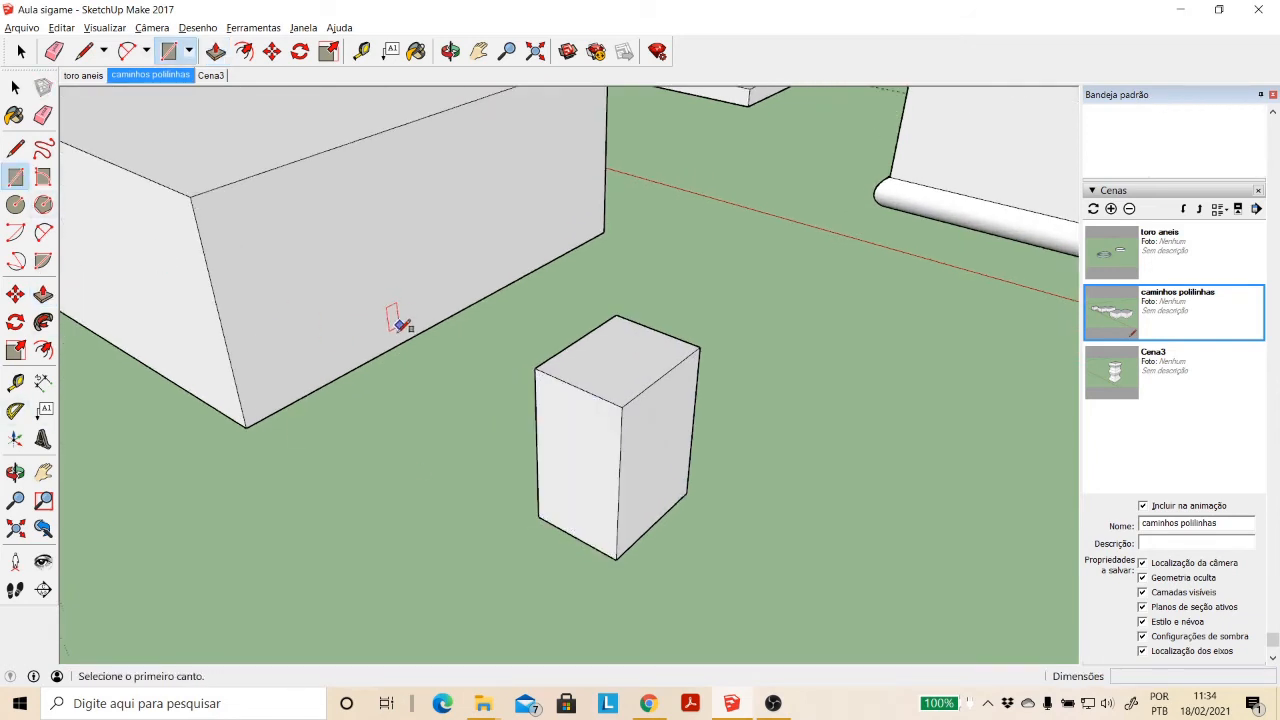
click(538, 516)
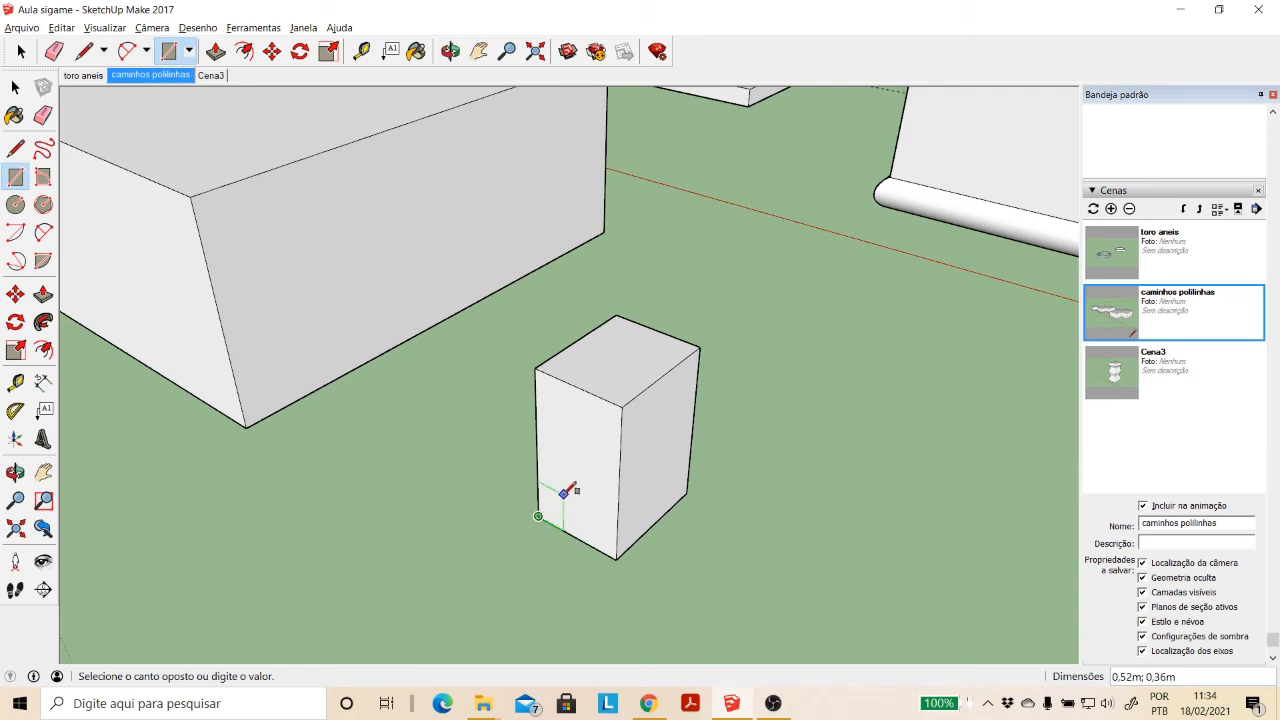
click(563, 497)
- Copy the profile rectangle with its edges from the auxiliary box to the stepped block's front base corner
click(17, 90)
click(17, 91)
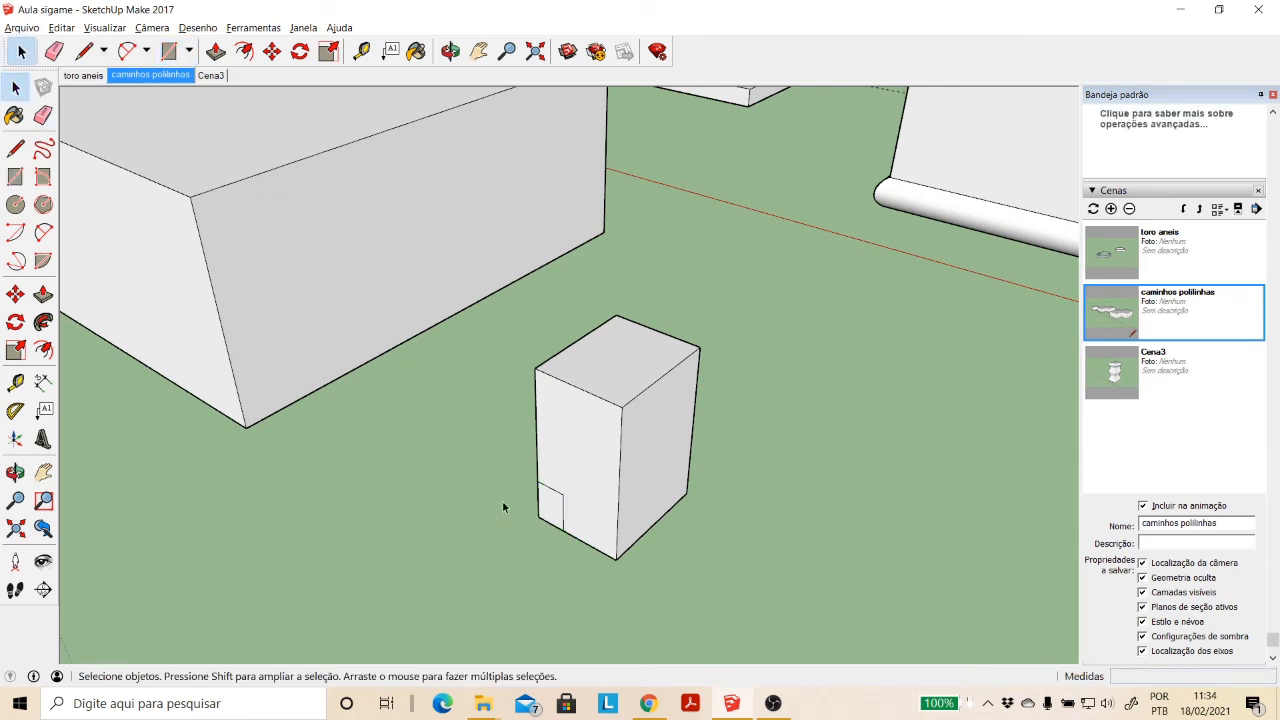
click(556, 518)
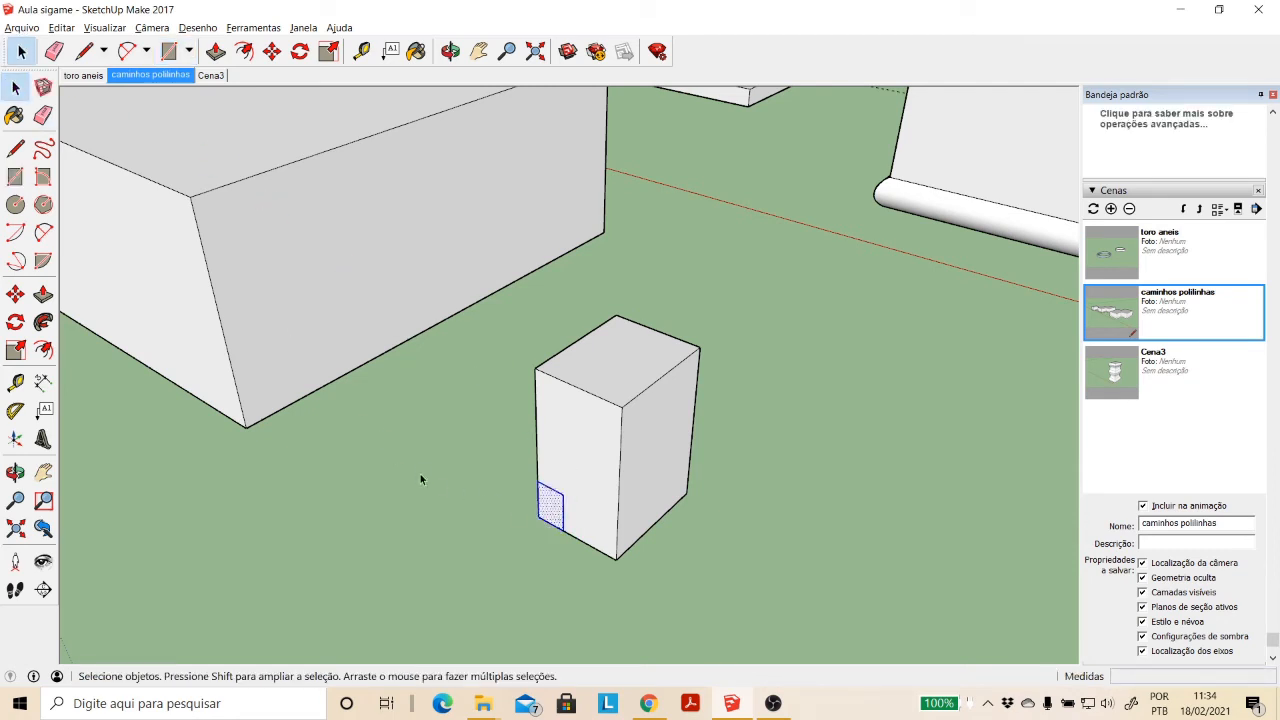
click(15, 294)
click(538, 517)
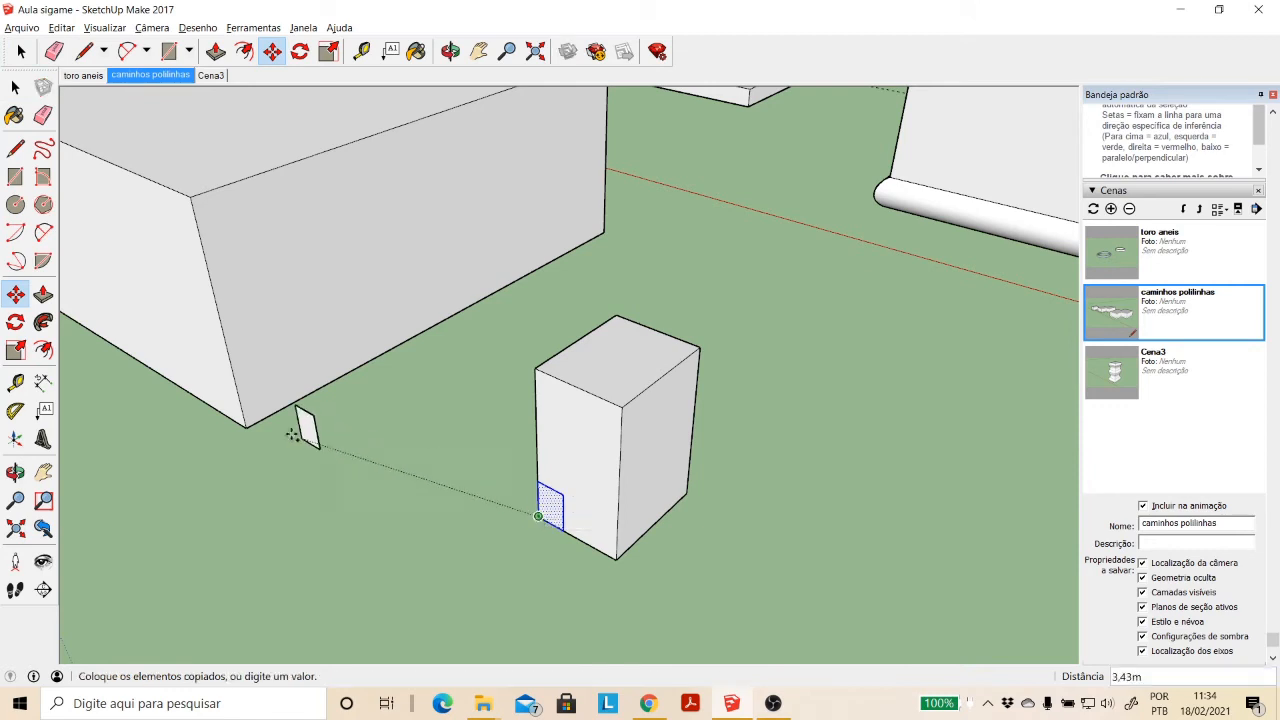
click(246, 428)
- Delete the whole auxiliary box, keeping the copied profile at the stepped block's corner
click(451, 51)
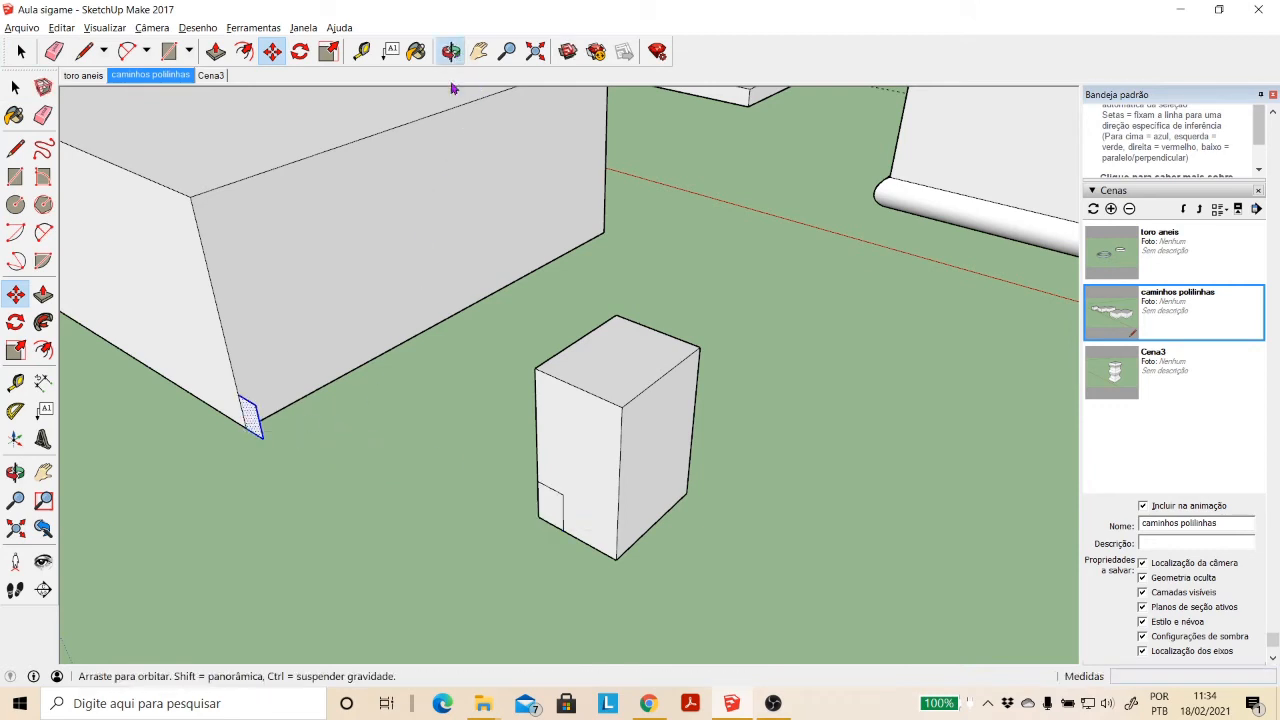
drag(453, 95, 329, 345)
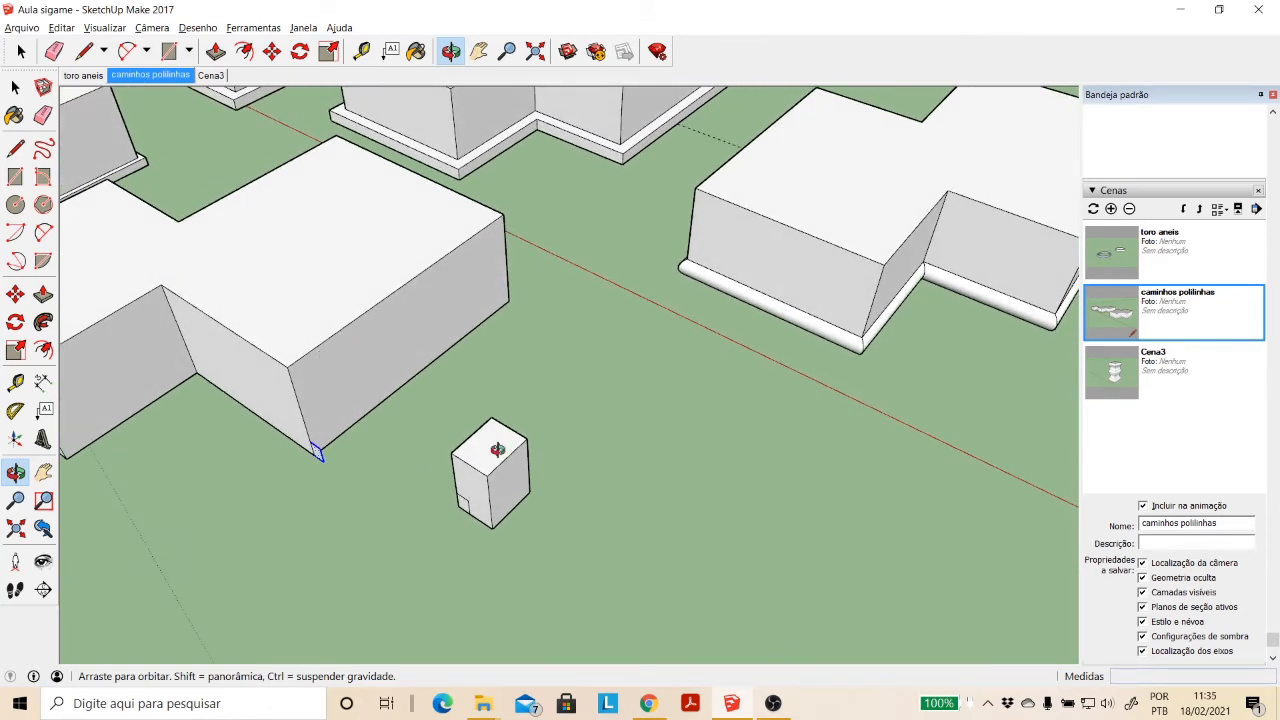
key(space)
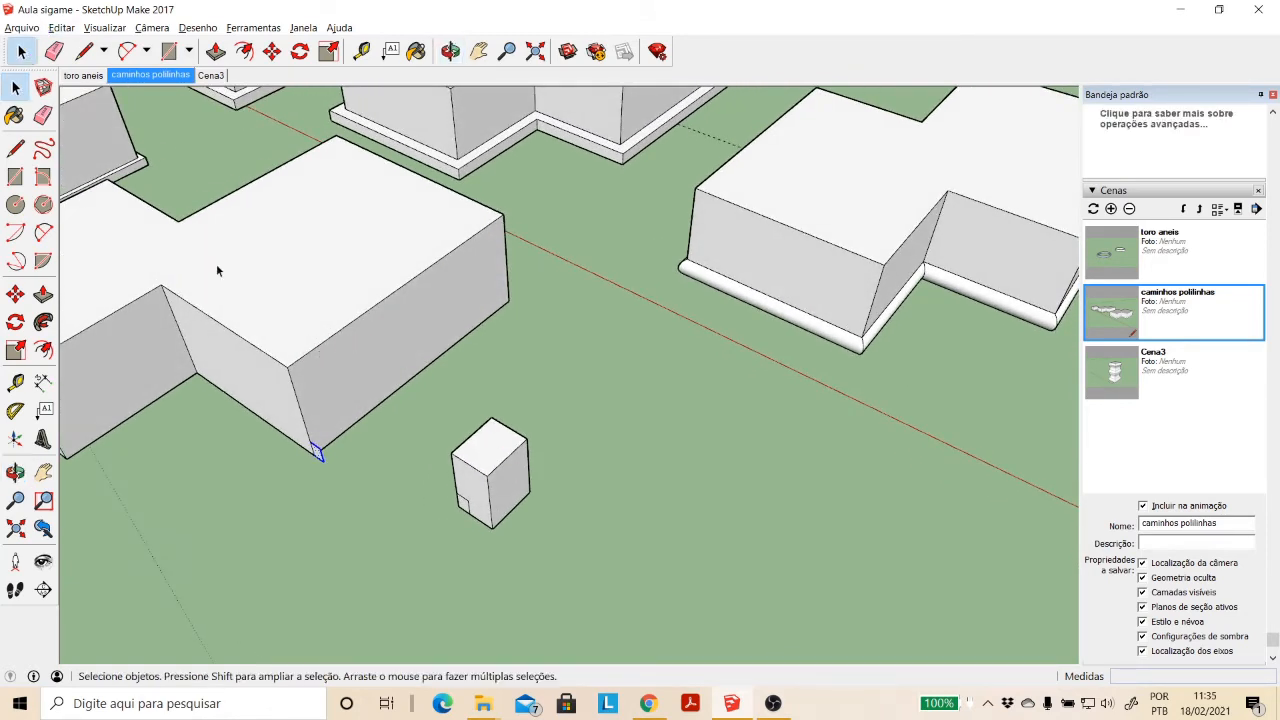
triple_click(477, 496)
key(Delete)
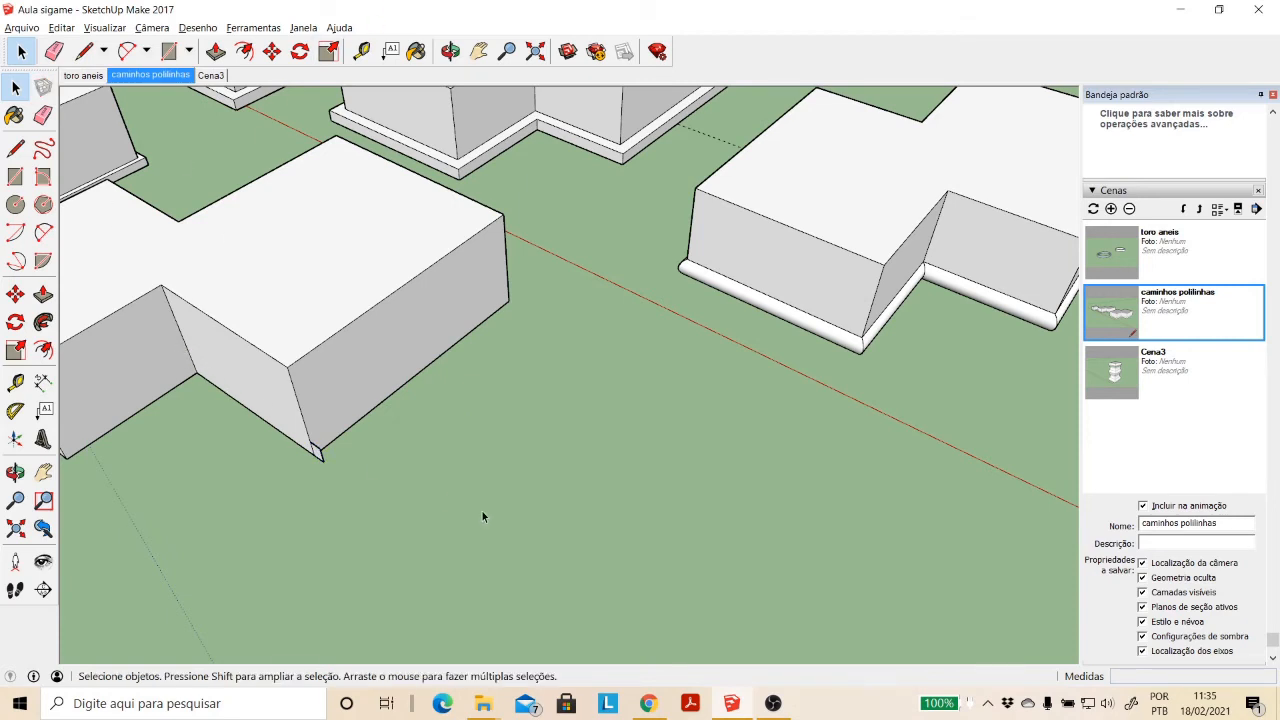
- Sweep the corner profile manually with Follow Me along all base edges of the stepped block, closing the ledge at its starting corner
click(480, 52)
drag(382, 207, 558, 247)
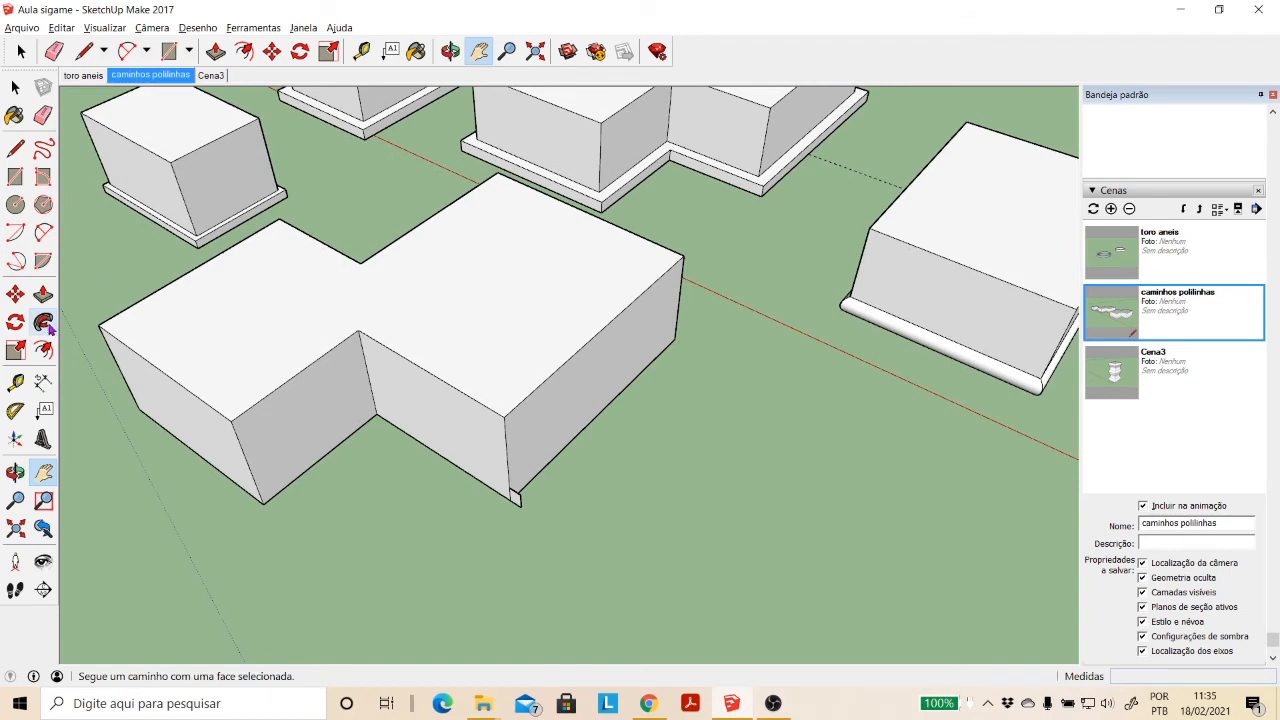
click(450, 52)
drag(483, 355, 378, 373)
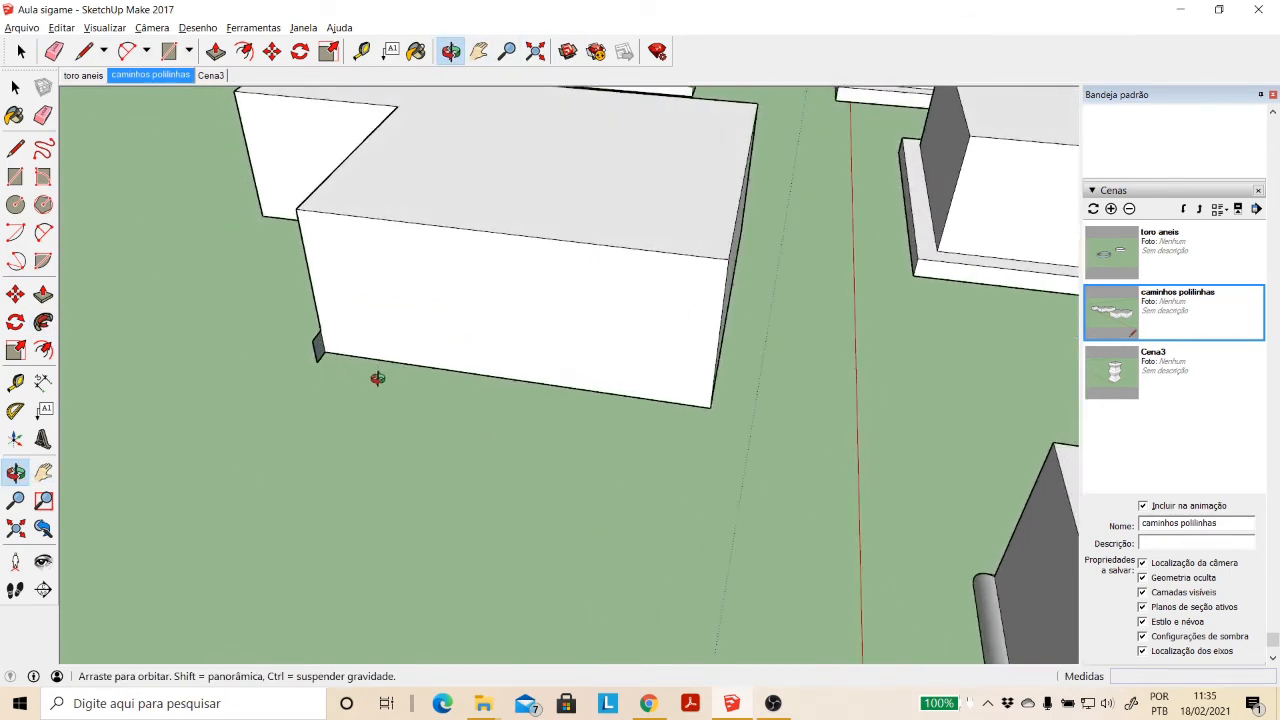
key(Escape)
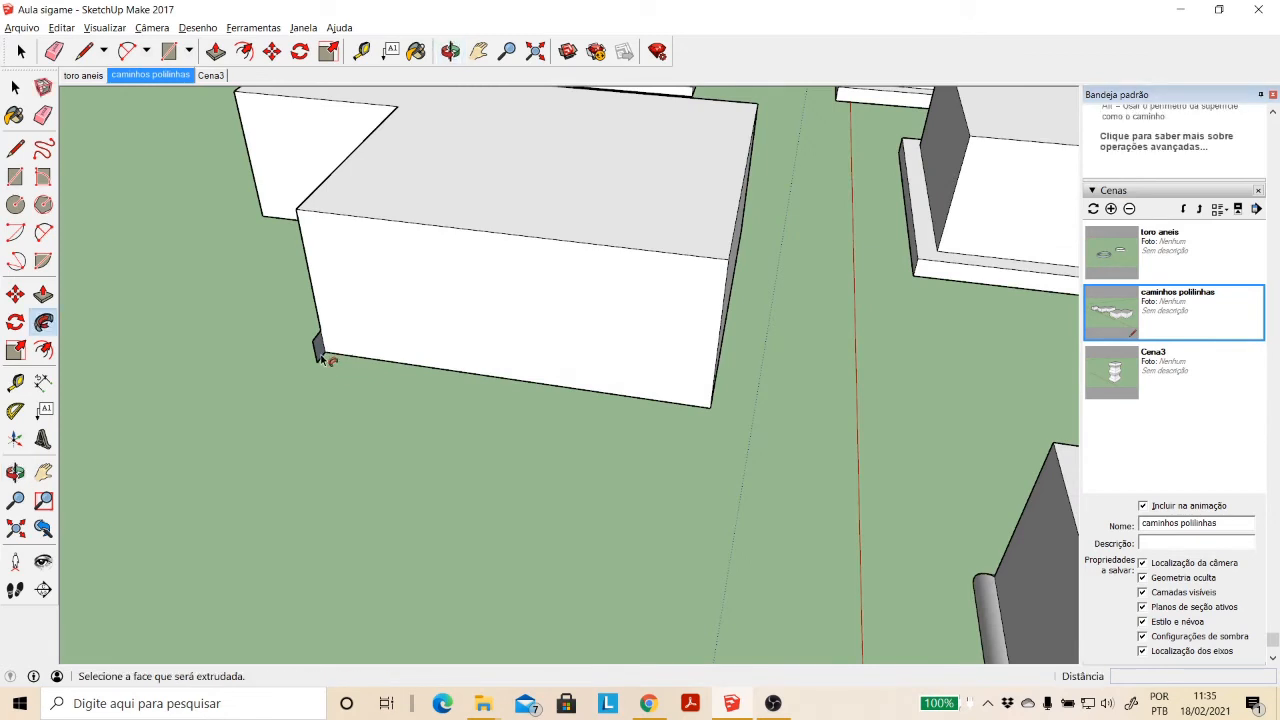
drag(320, 358, 722, 412)
middle_drag(722, 412, 370, 379)
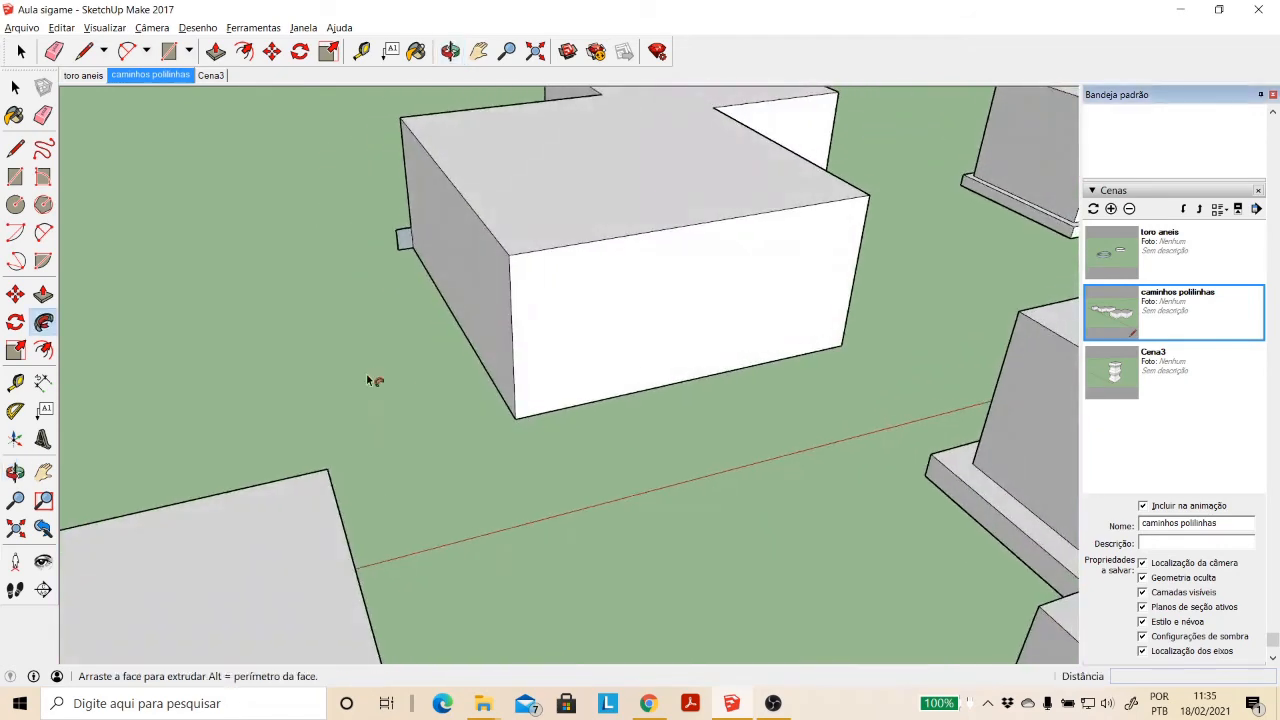
middle_drag(788, 374, 266, 348)
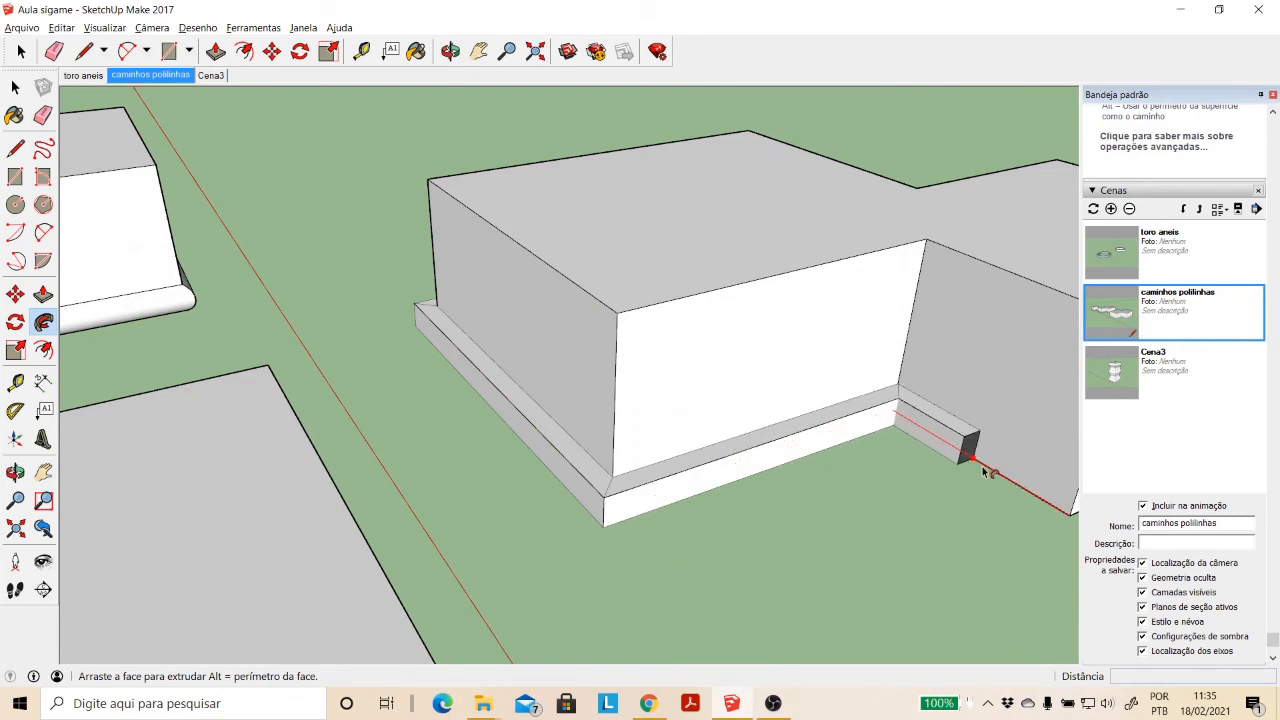
middle_drag(971, 443, 783, 434)
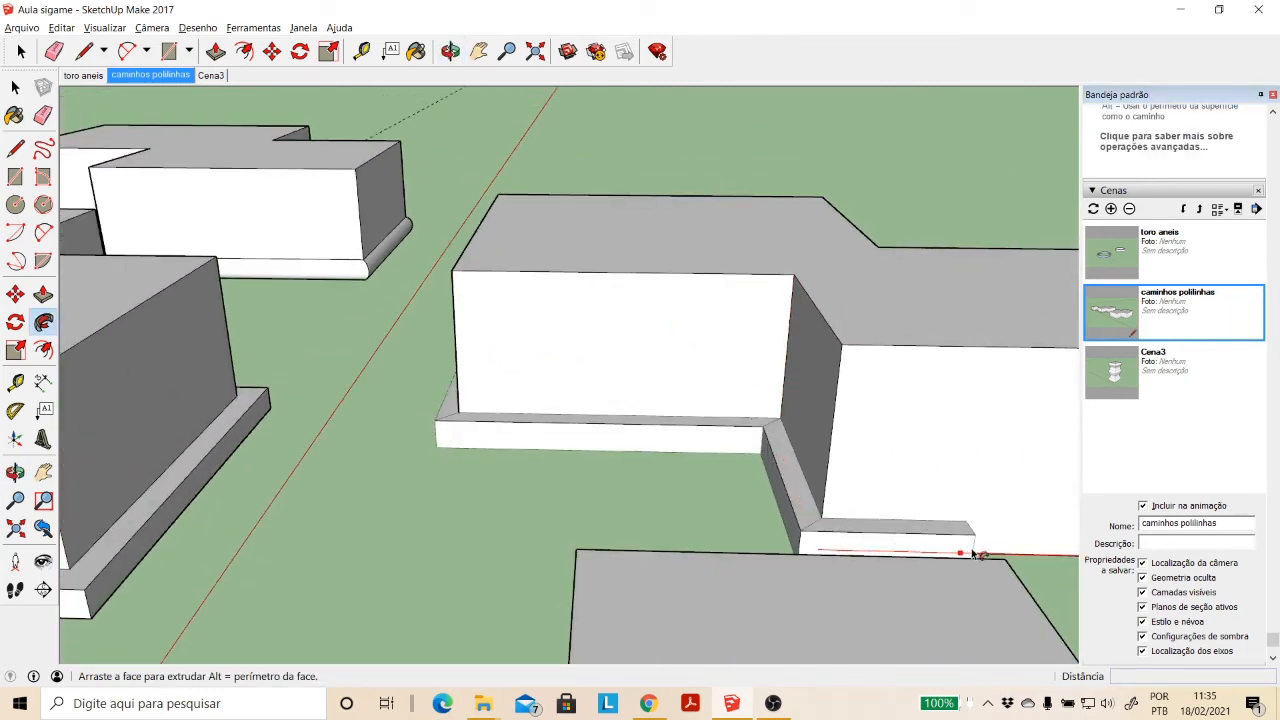
middle_drag(1003, 556, 687, 530)
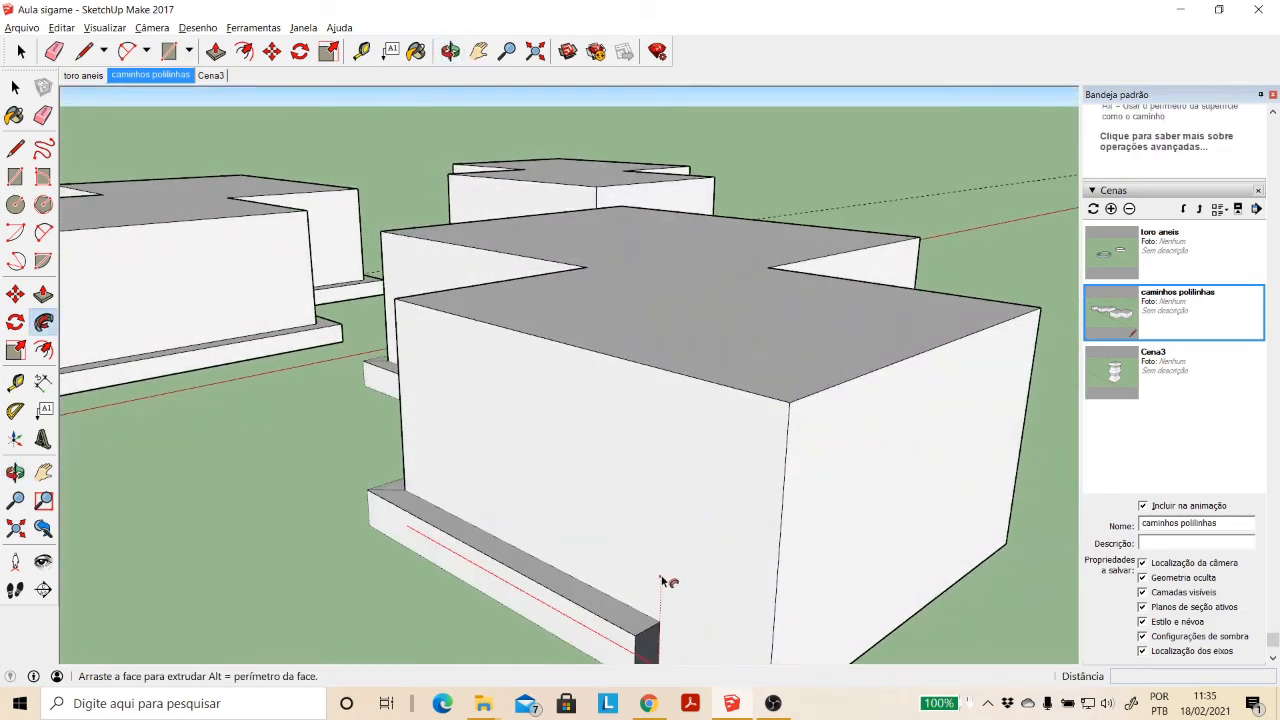
middle_drag(663, 583, 651, 538)
scroll(650, 538, down, 1)
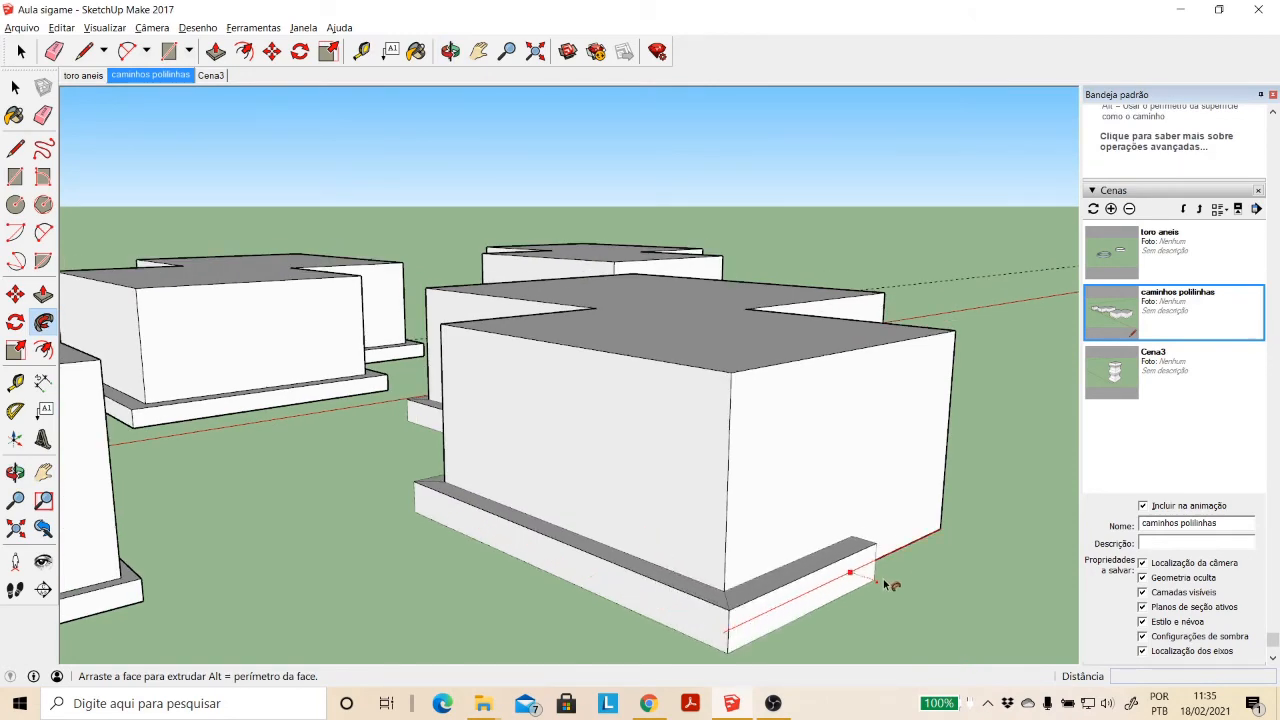
middle_drag(889, 583, 363, 557)
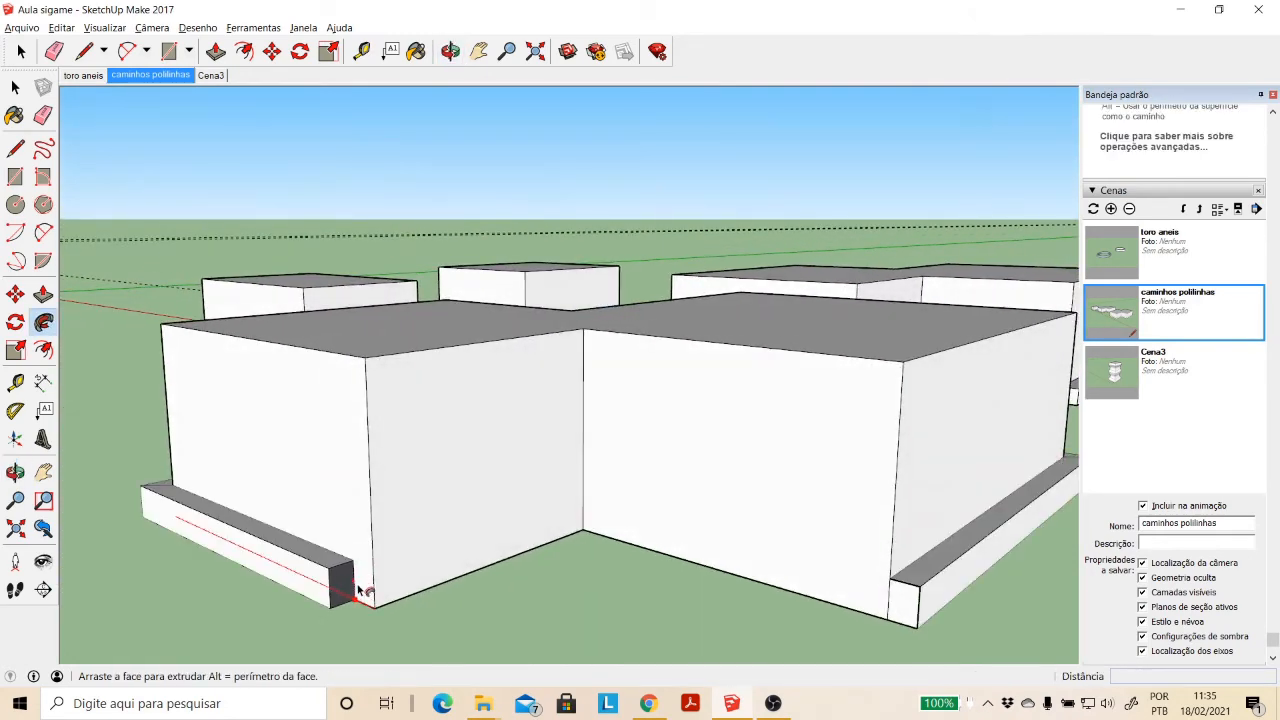
click(908, 599)
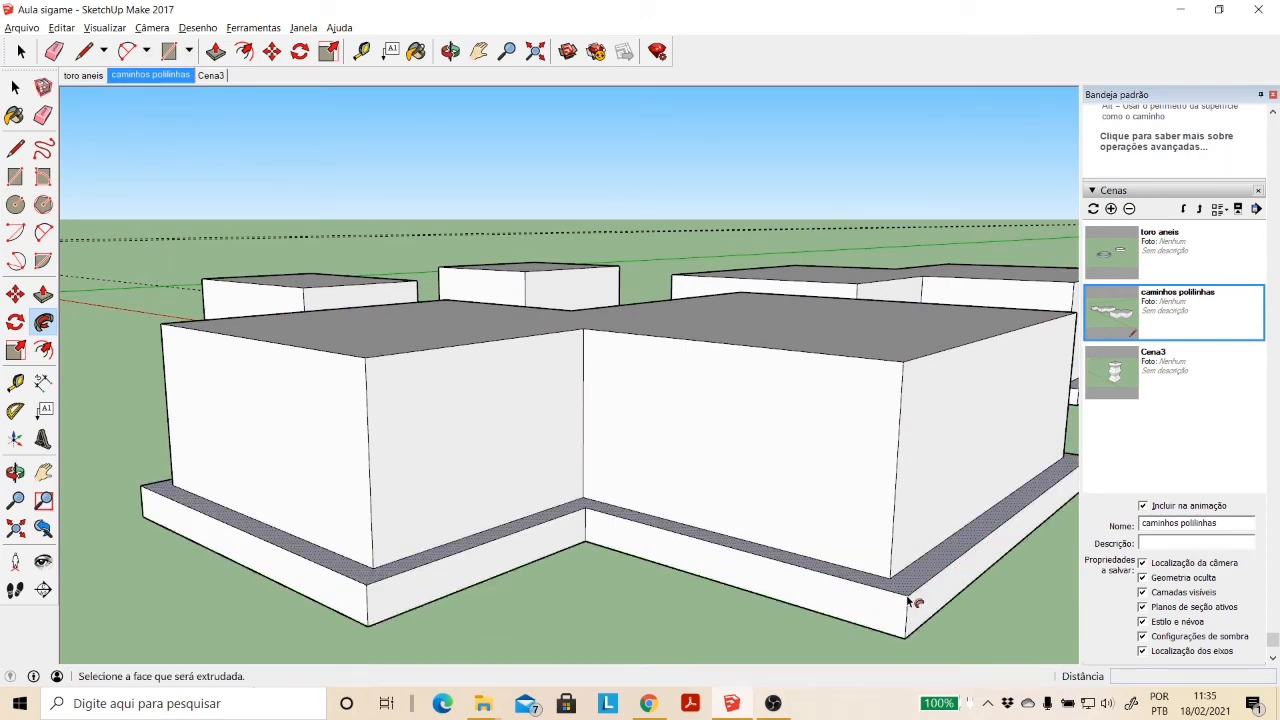
scroll(348, 372, down, 4)
scroll(349, 370, down, 2)
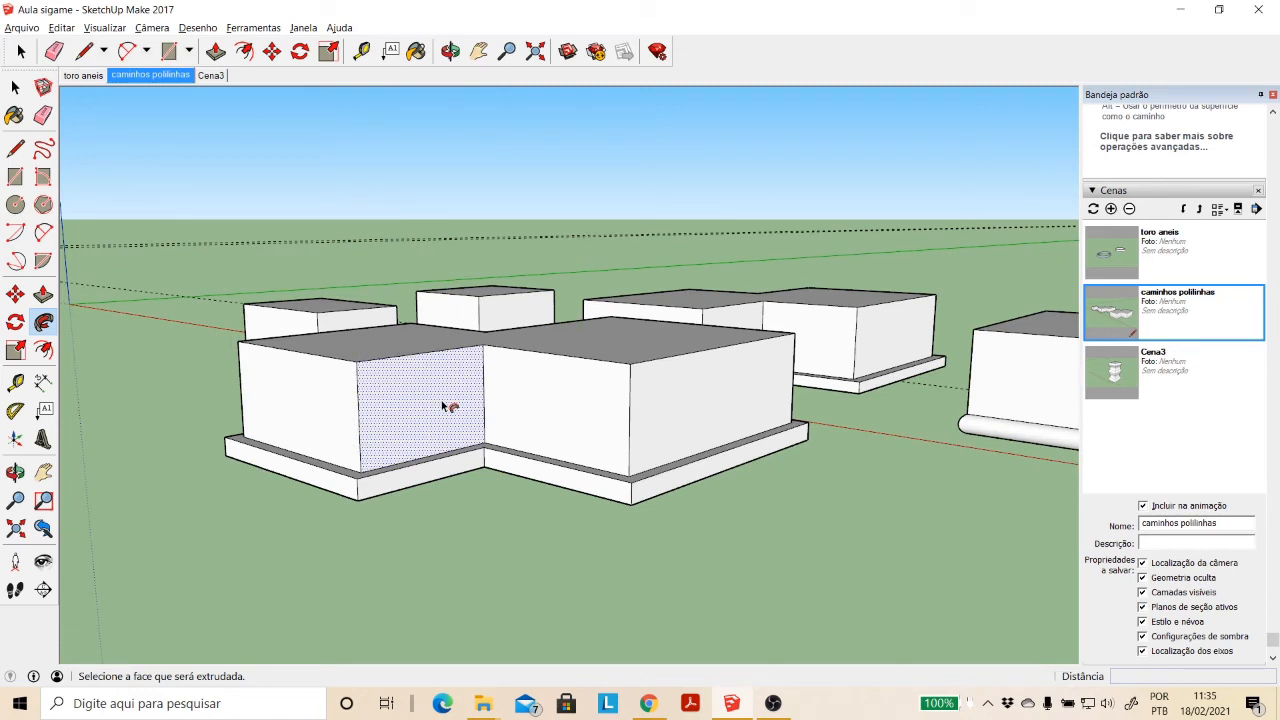
- Undo the manual sweep and sweep the corner profile around the stepped block with Follow Me, using its preselected top face as the path
key(ctrl+z)
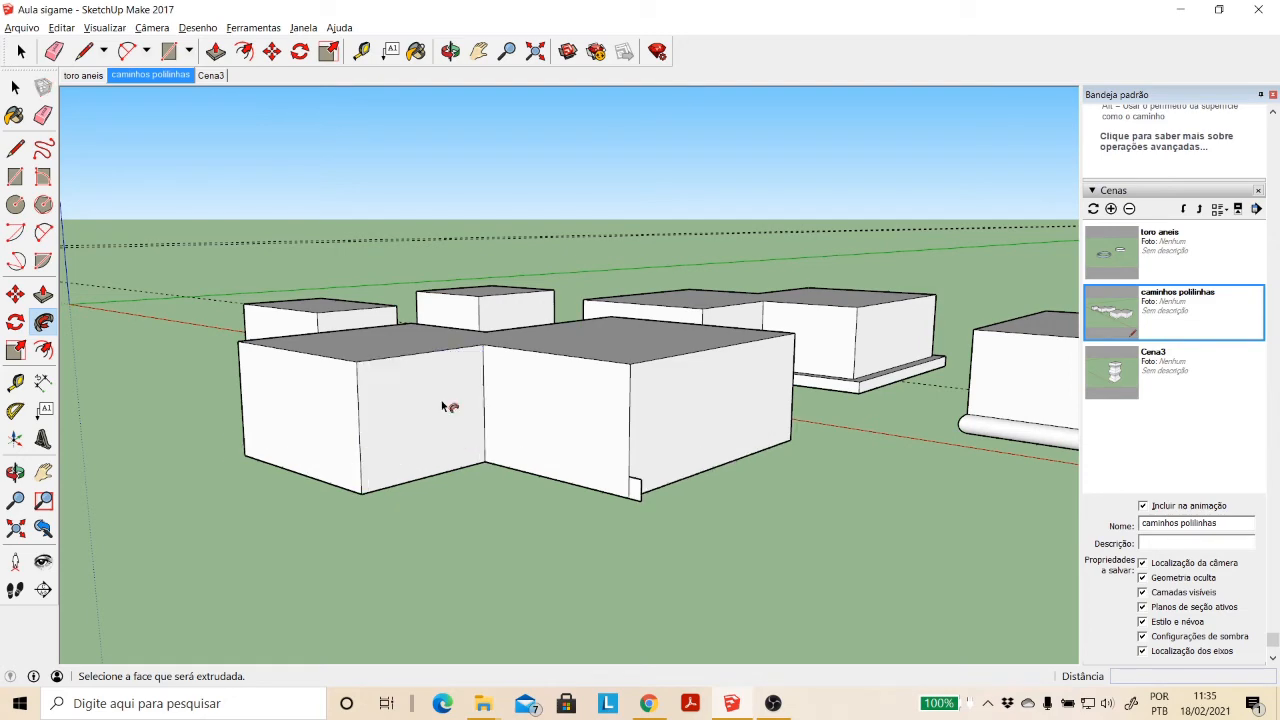
click(451, 52)
drag(600, 362, 603, 440)
click(16, 88)
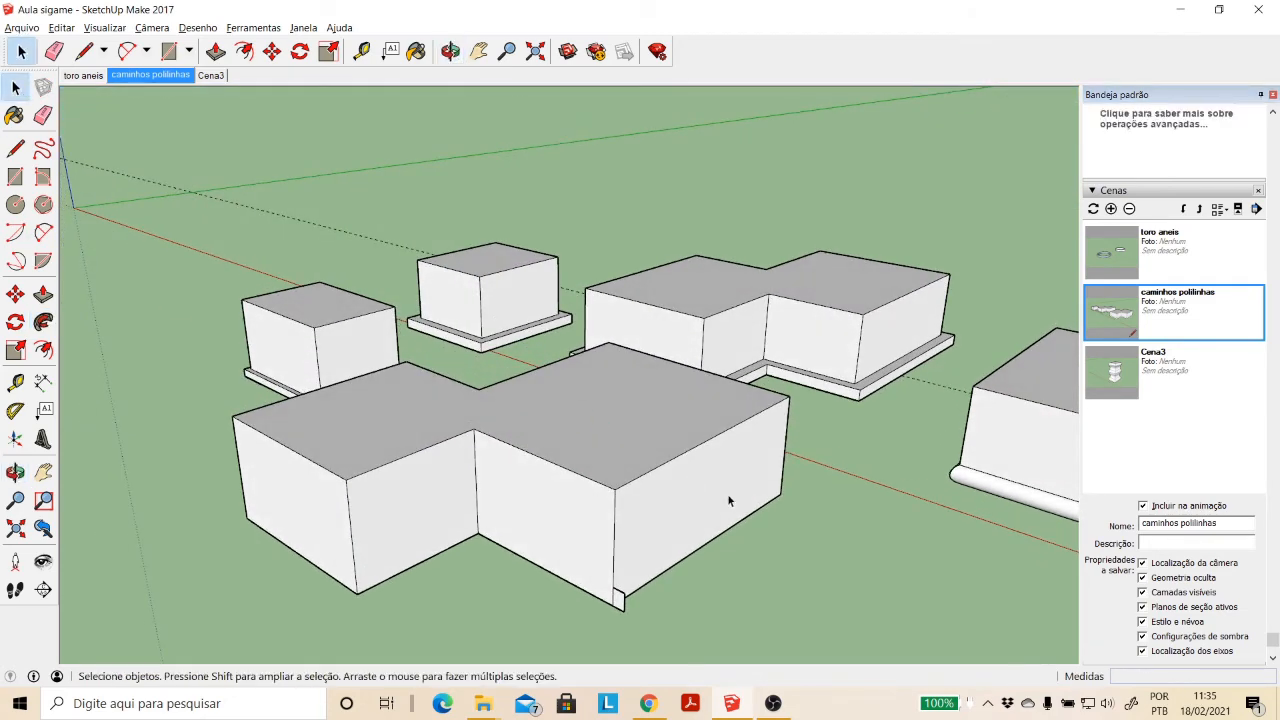
click(644, 446)
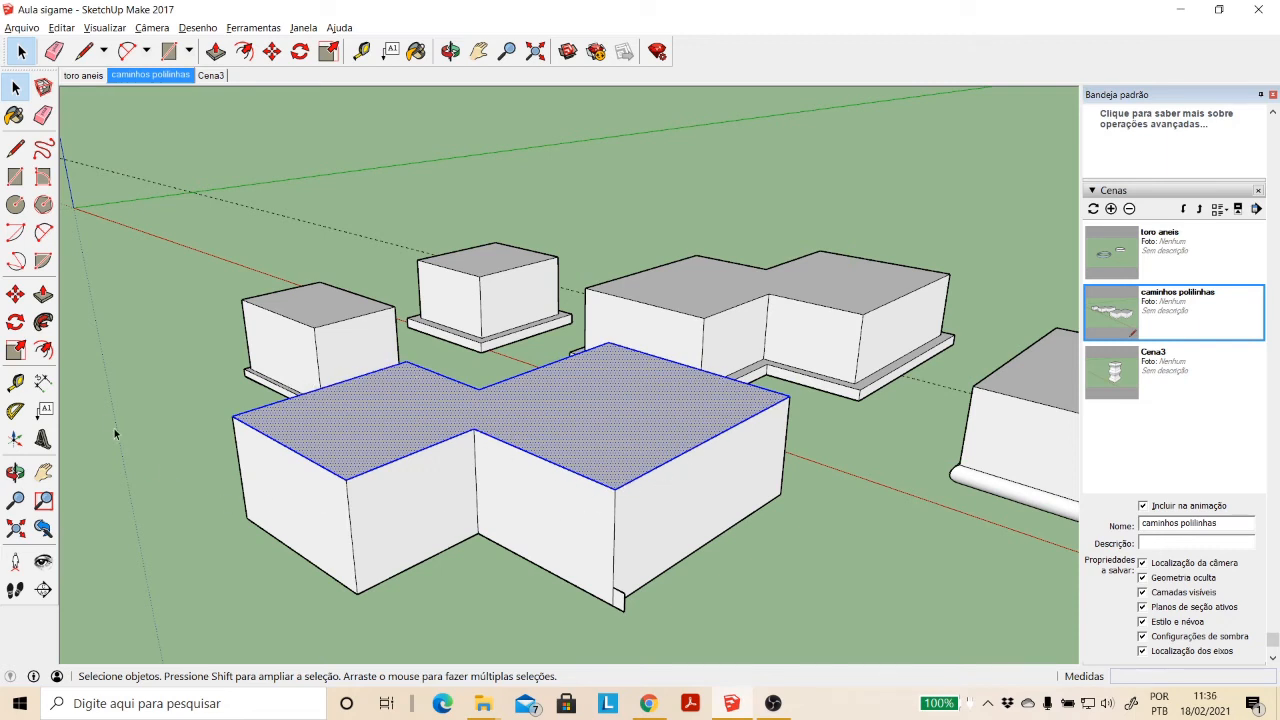
click(46, 322)
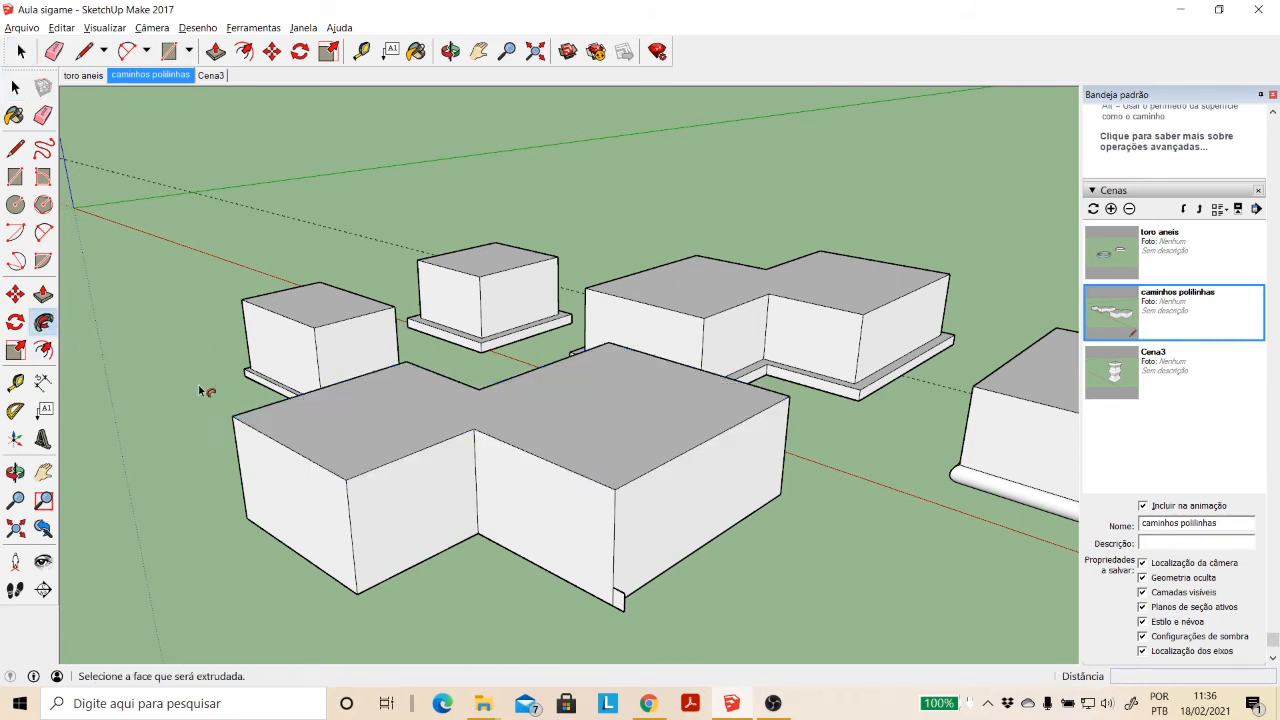
click(617, 598)
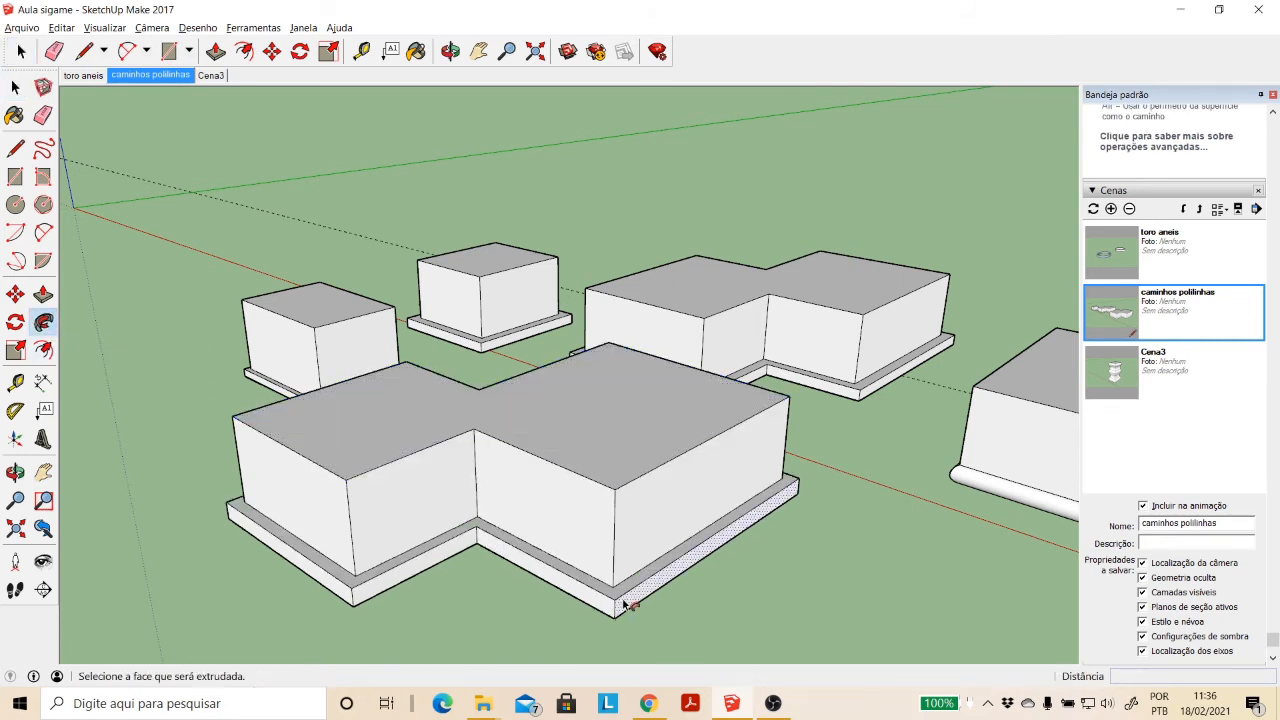
- Delete the leftover inner outline edges on the underside of the swept stepped block, leaving one continuous bottom face
click(450, 51)
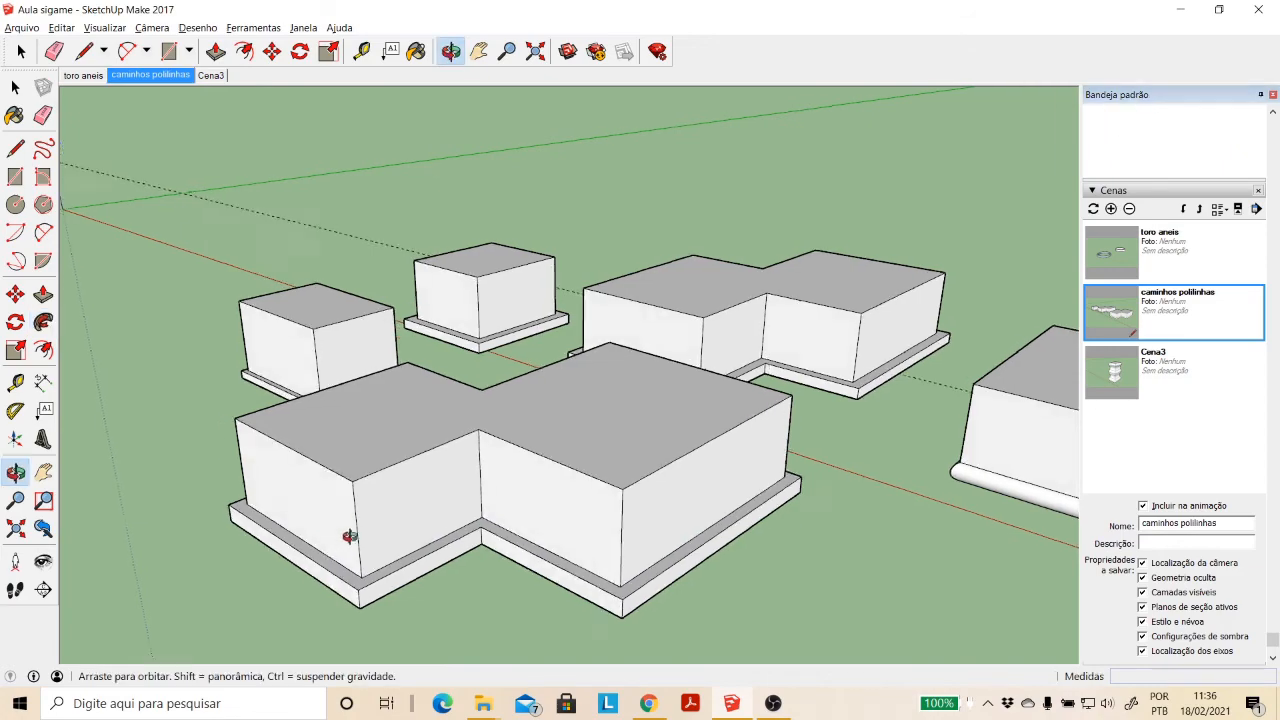
drag(349, 534, 526, 205)
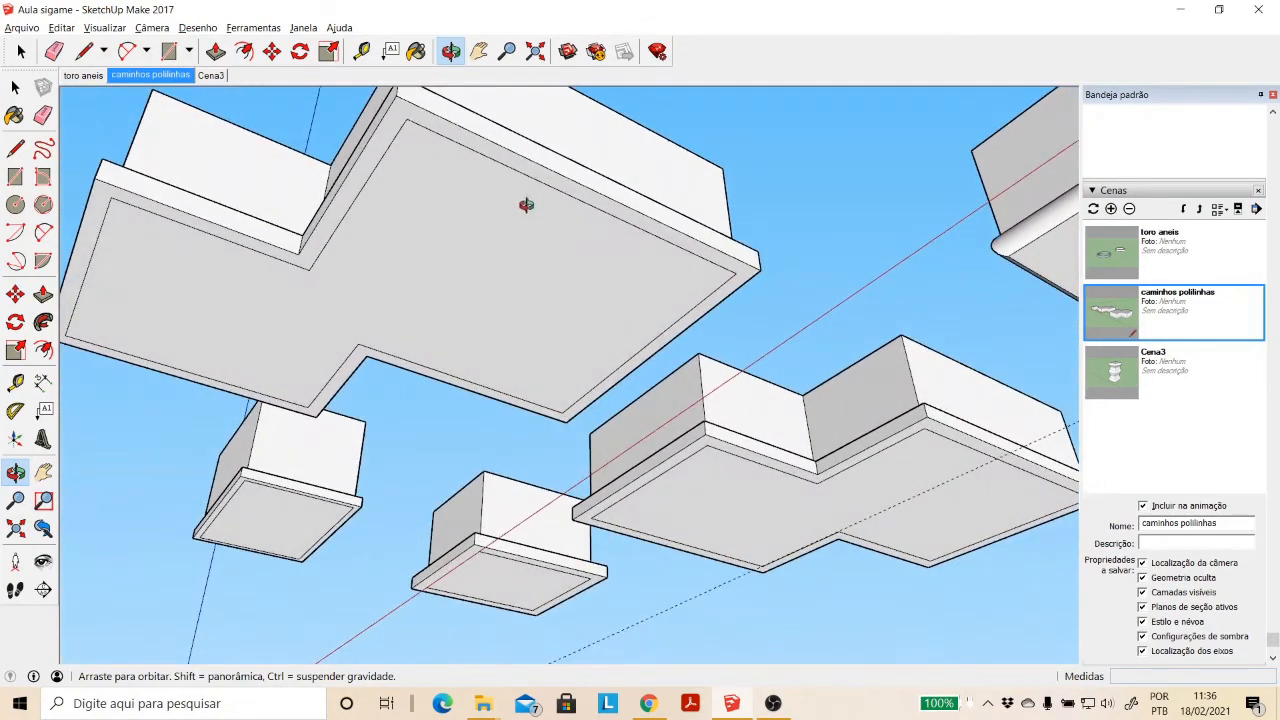
key(space)
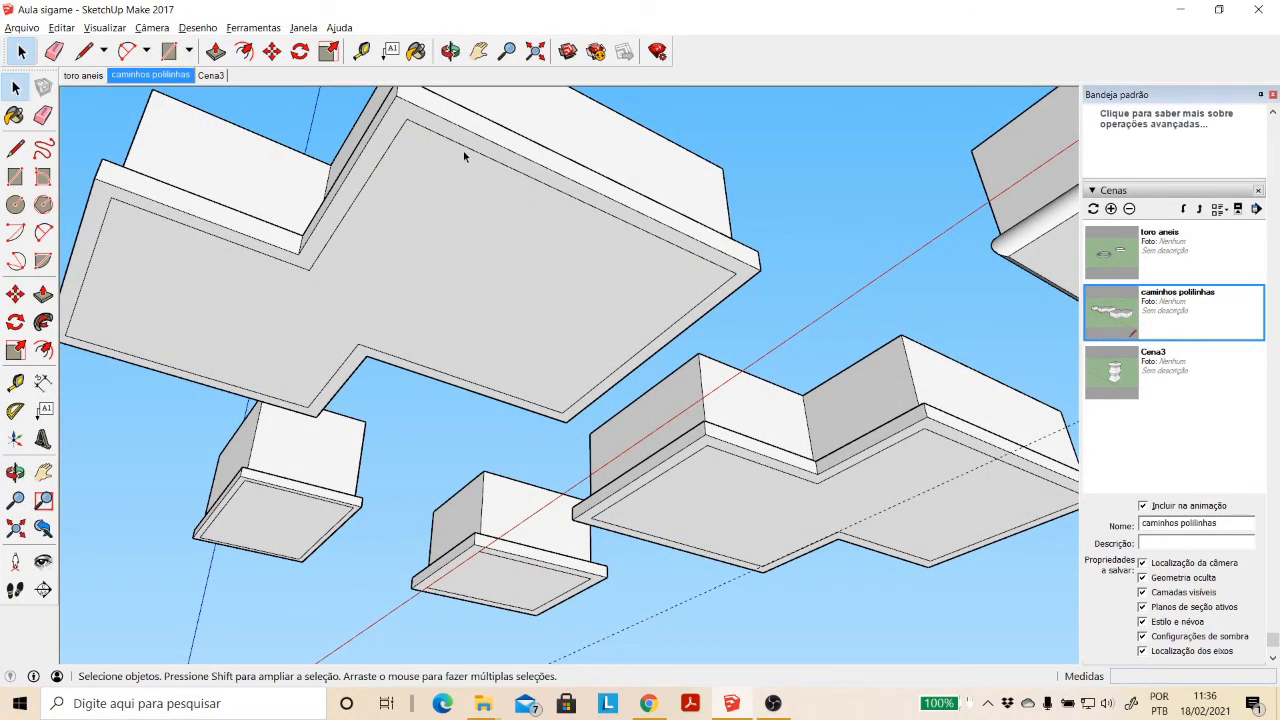
click(467, 149)
key(Delete)
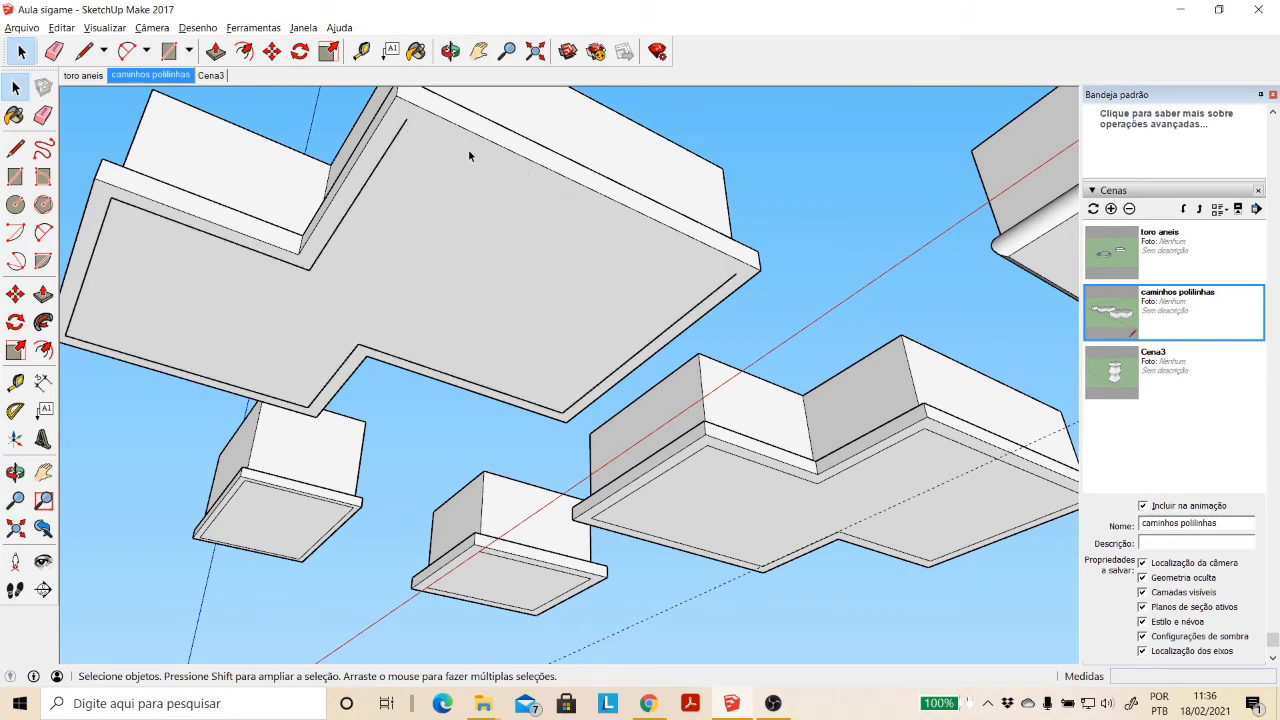
click(397, 134)
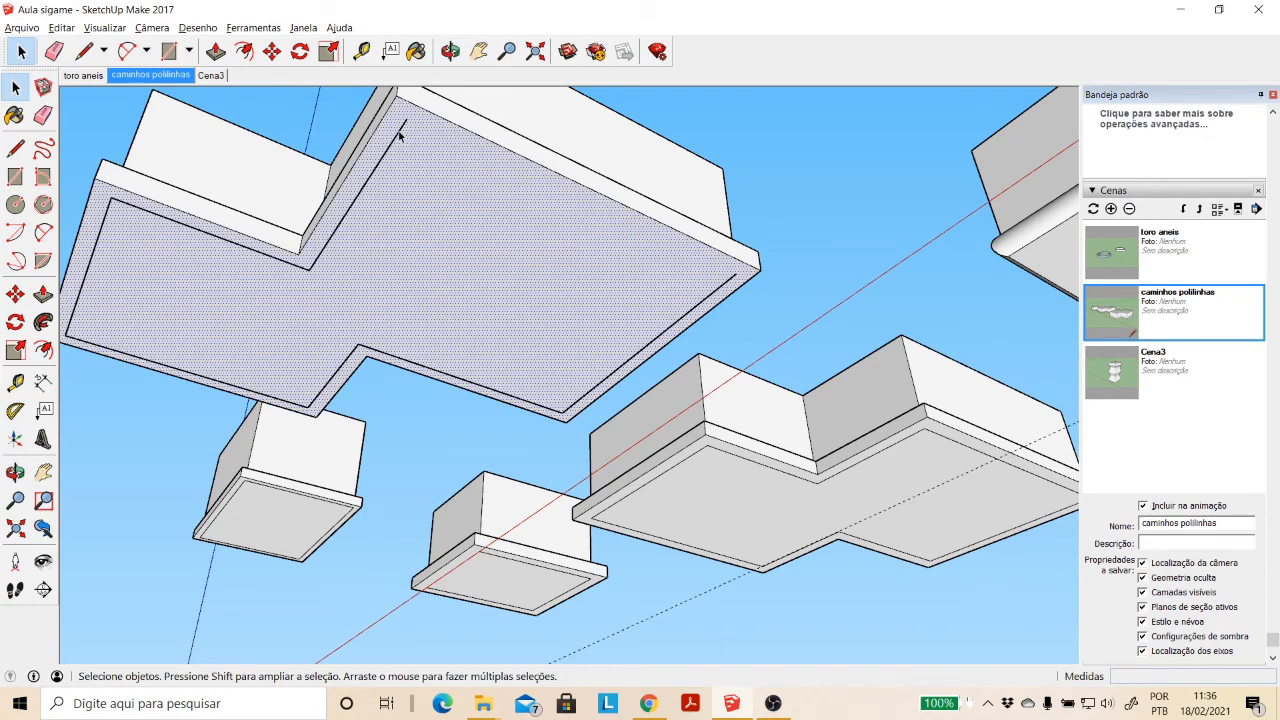
click(398, 135)
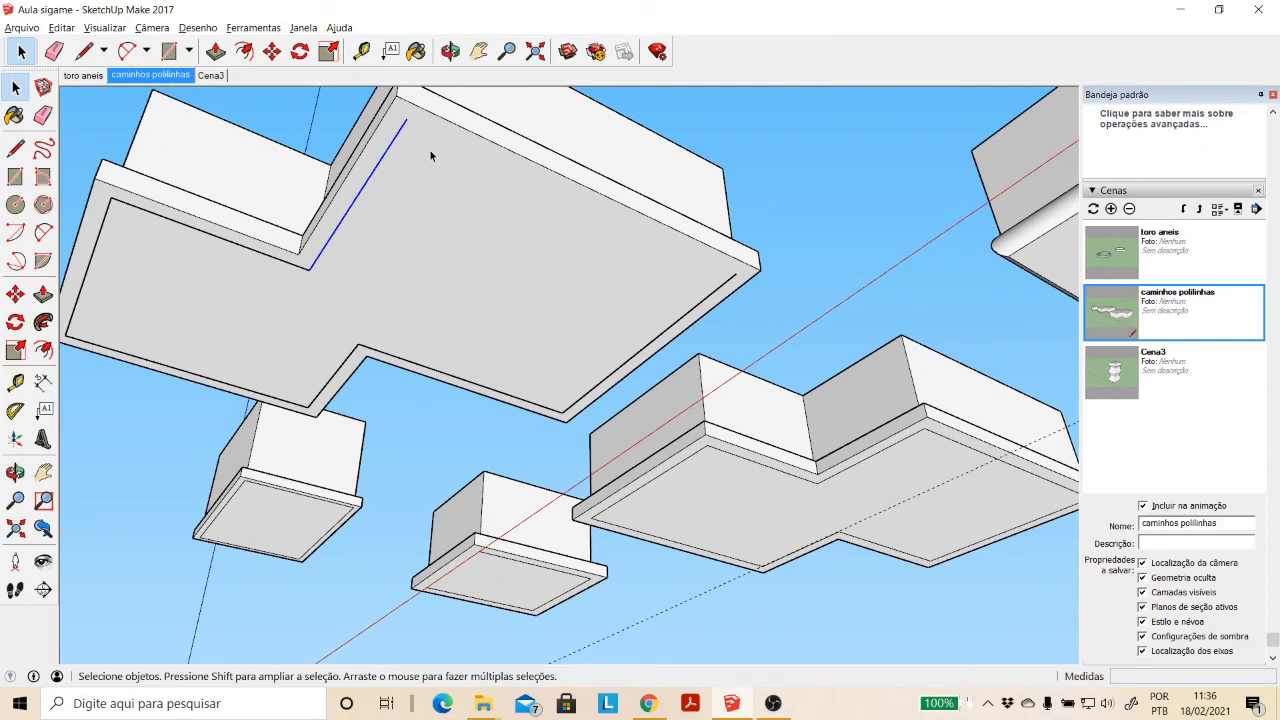
key(Delete)
click(239, 247)
key(Delete)
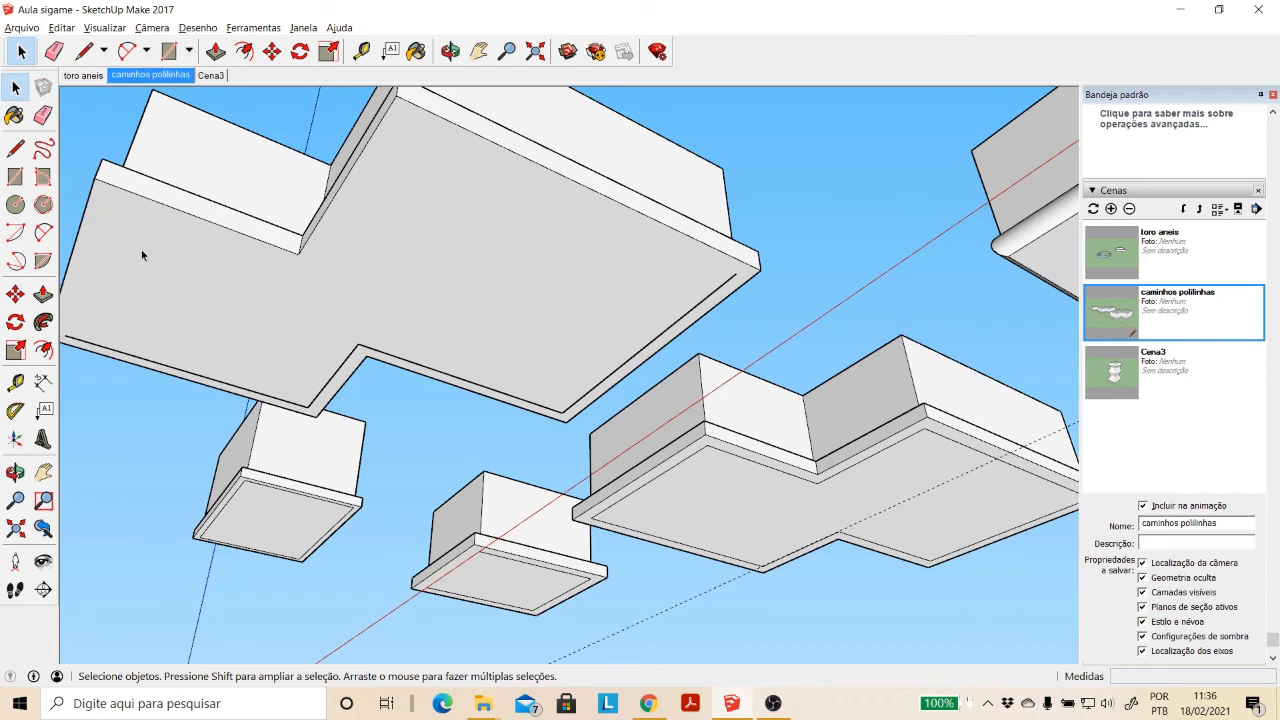
key(Delete)
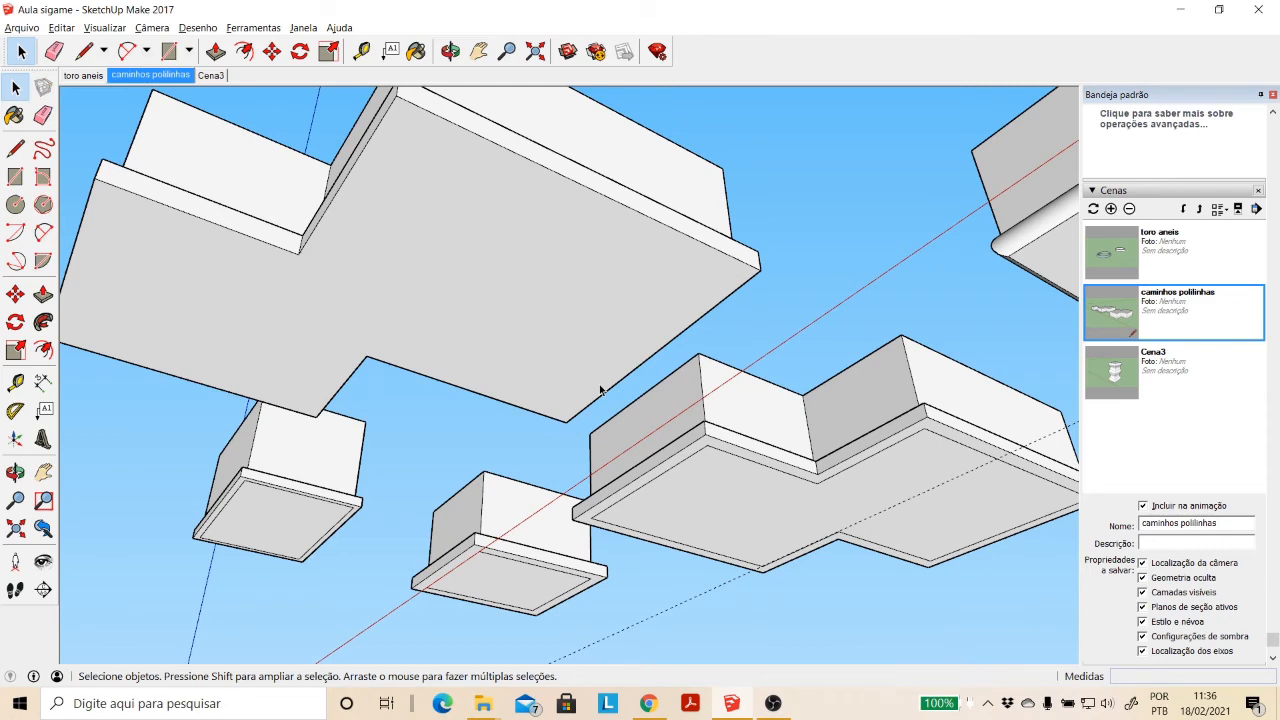
- Draw a rectangle about 6.82 × 8.51 m on the ground in front of the existing blocks
click(450, 51)
drag(506, 163, 453, 426)
scroll(453, 426, down, 3)
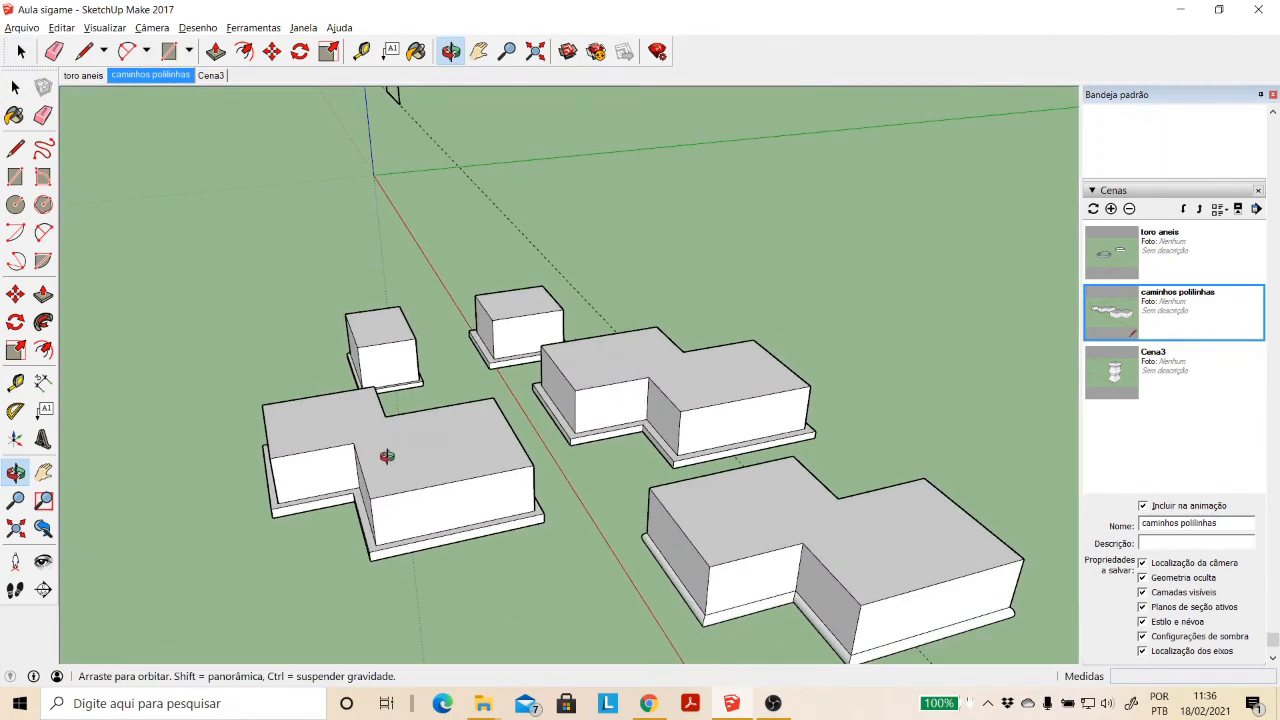
drag(389, 454, 585, 455)
scroll(583, 469, down, 2)
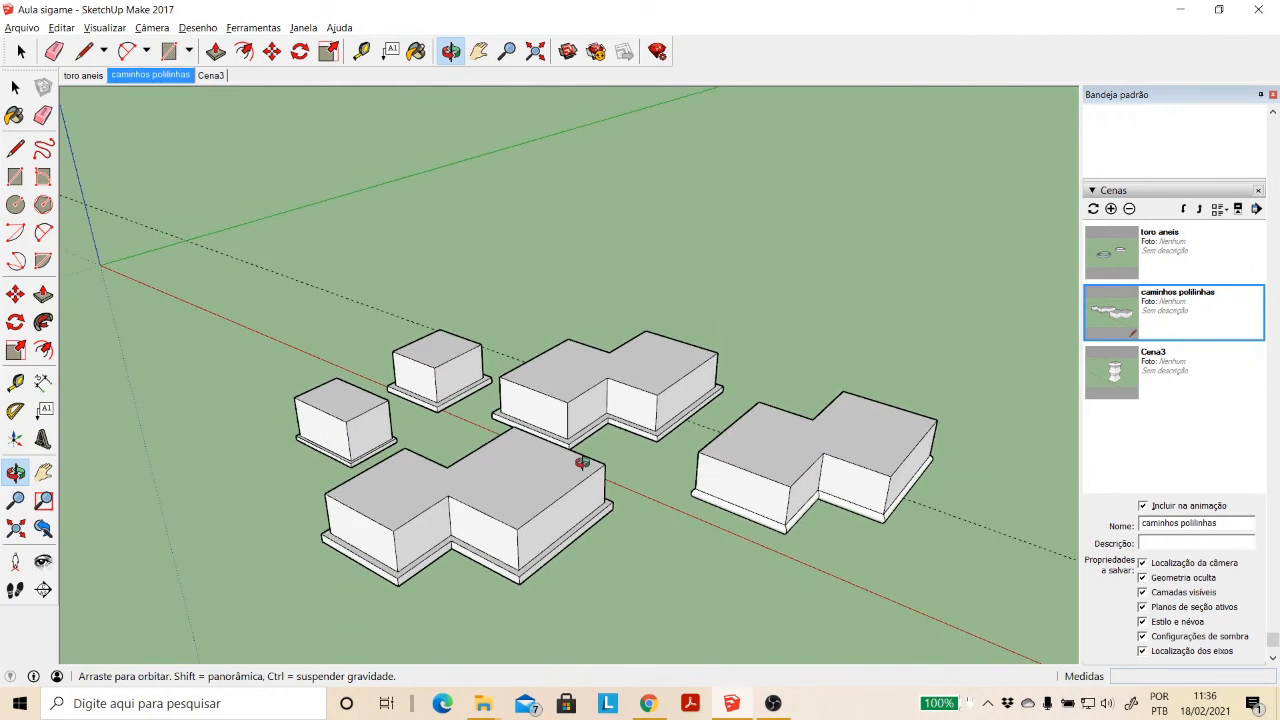
scroll(524, 477, down, 2)
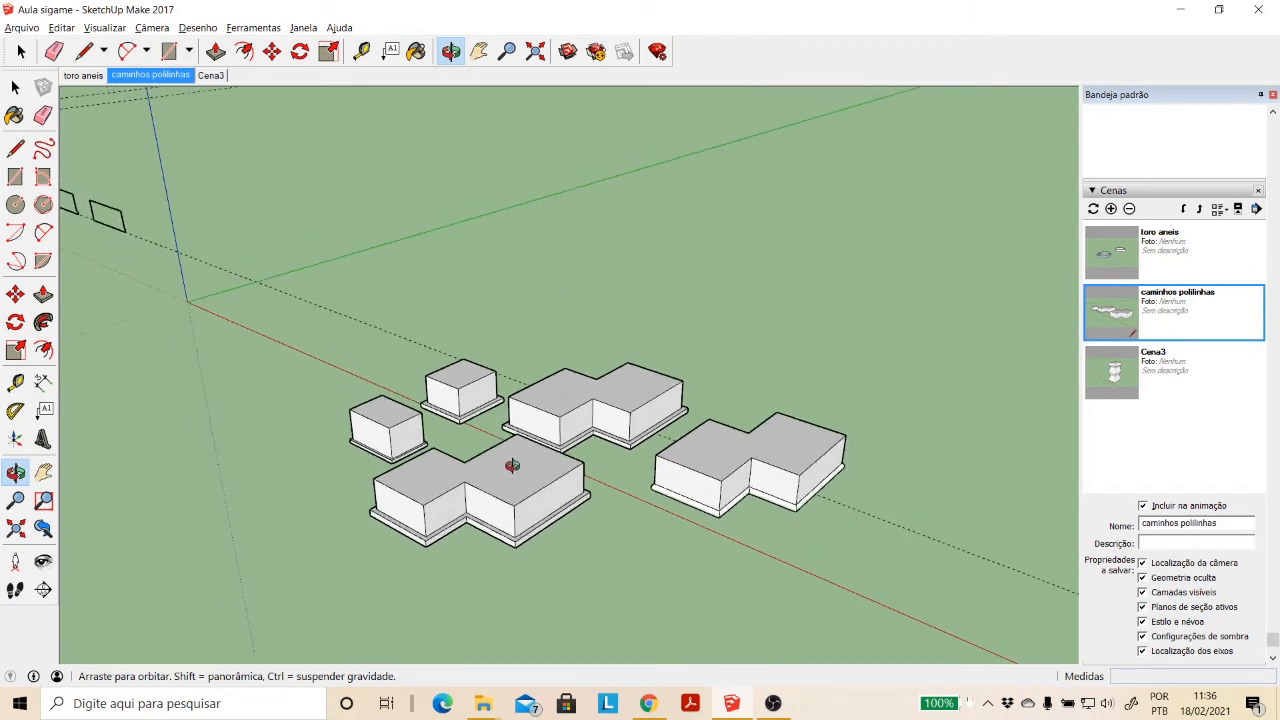
scroll(567, 497, up, 1)
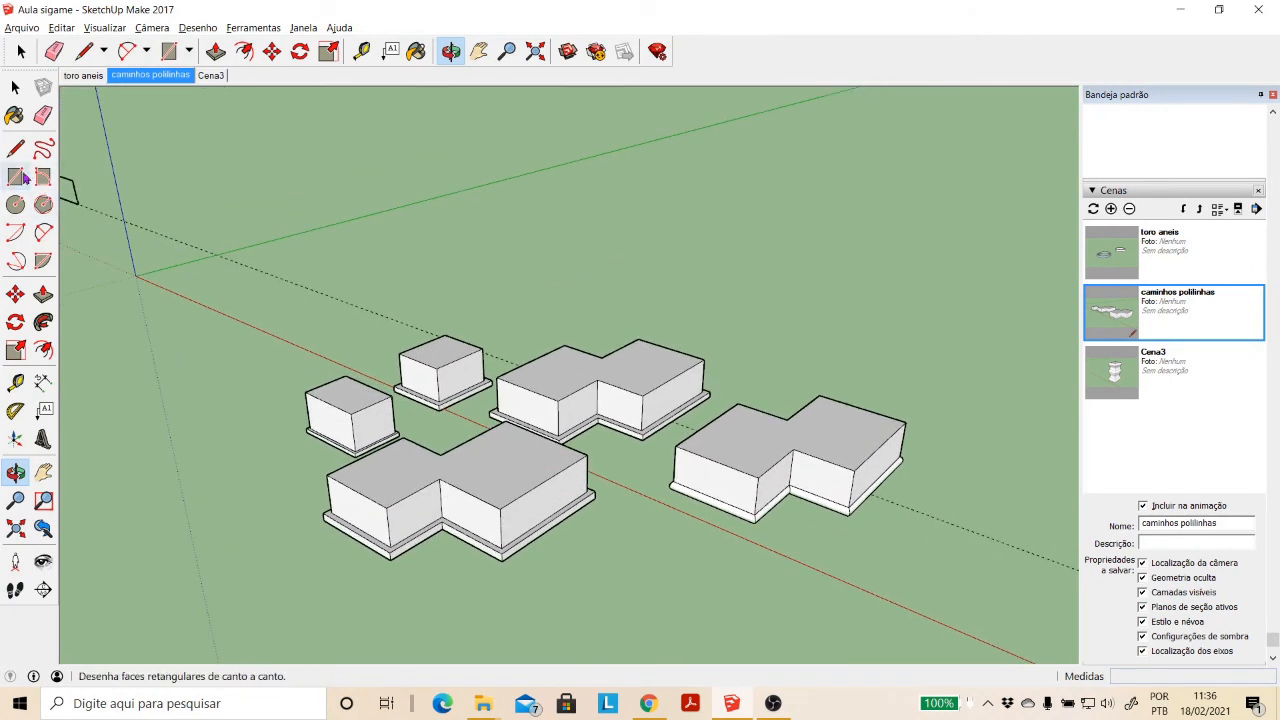
click(15, 176)
click(597, 637)
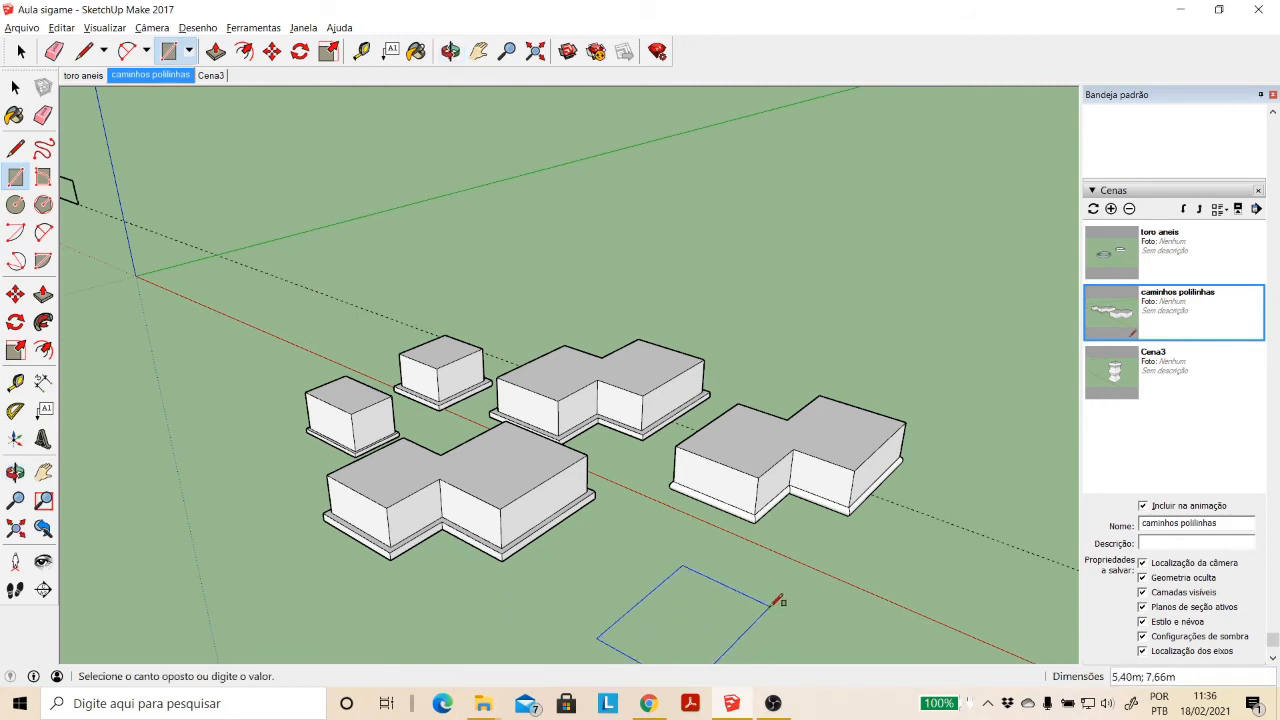
click(805, 607)
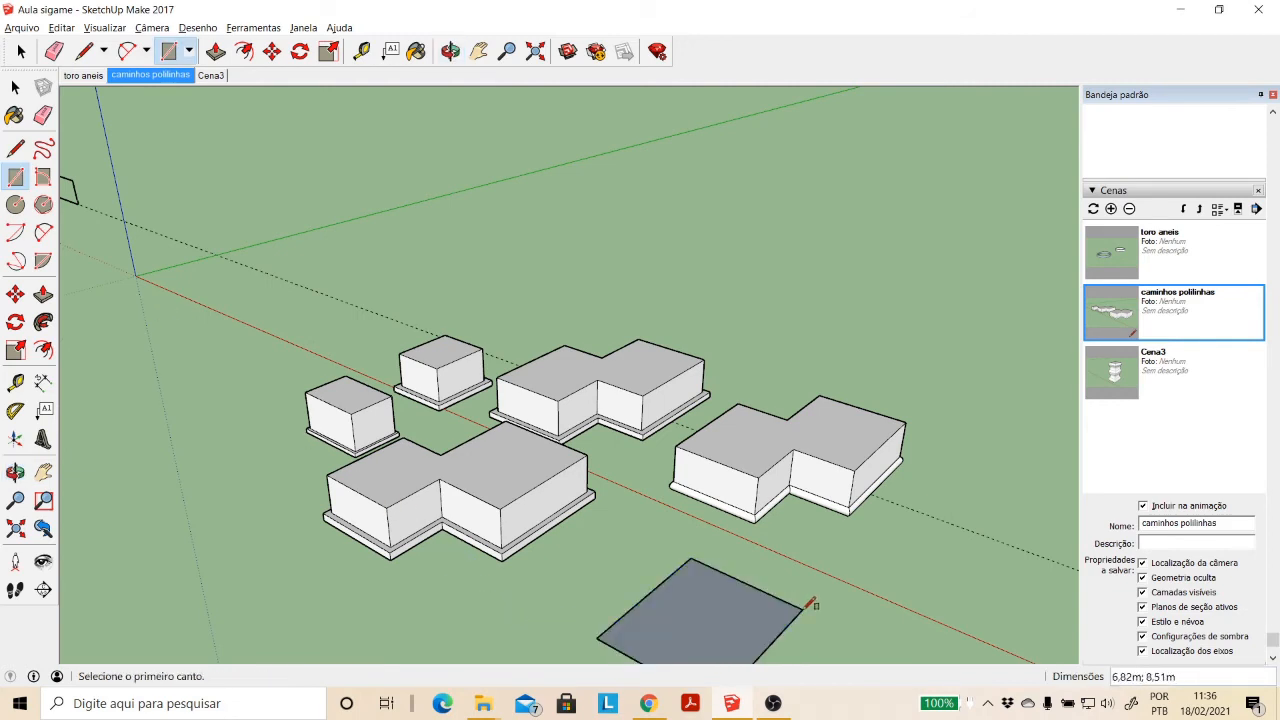
- Cut a notch about 3.1 × 3.4 m into the ground rectangle's far edge, forming a U-shaped face
click(716, 568)
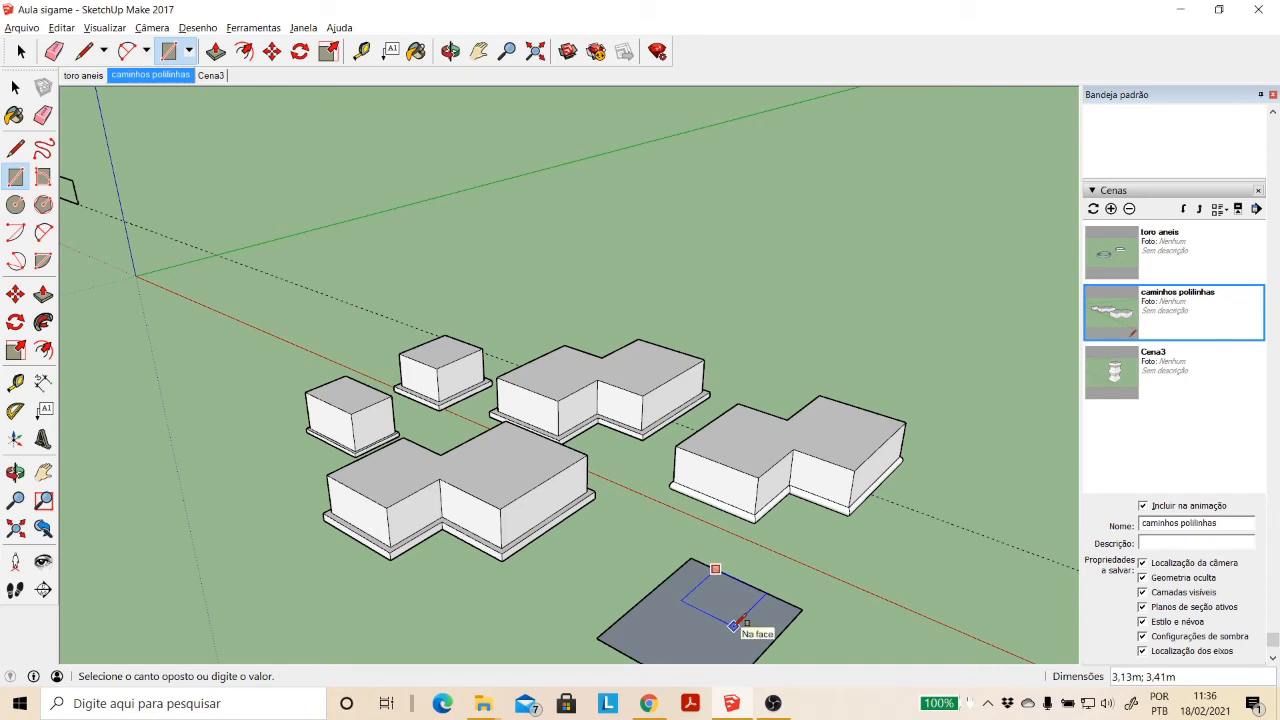
click(737, 626)
key(space)
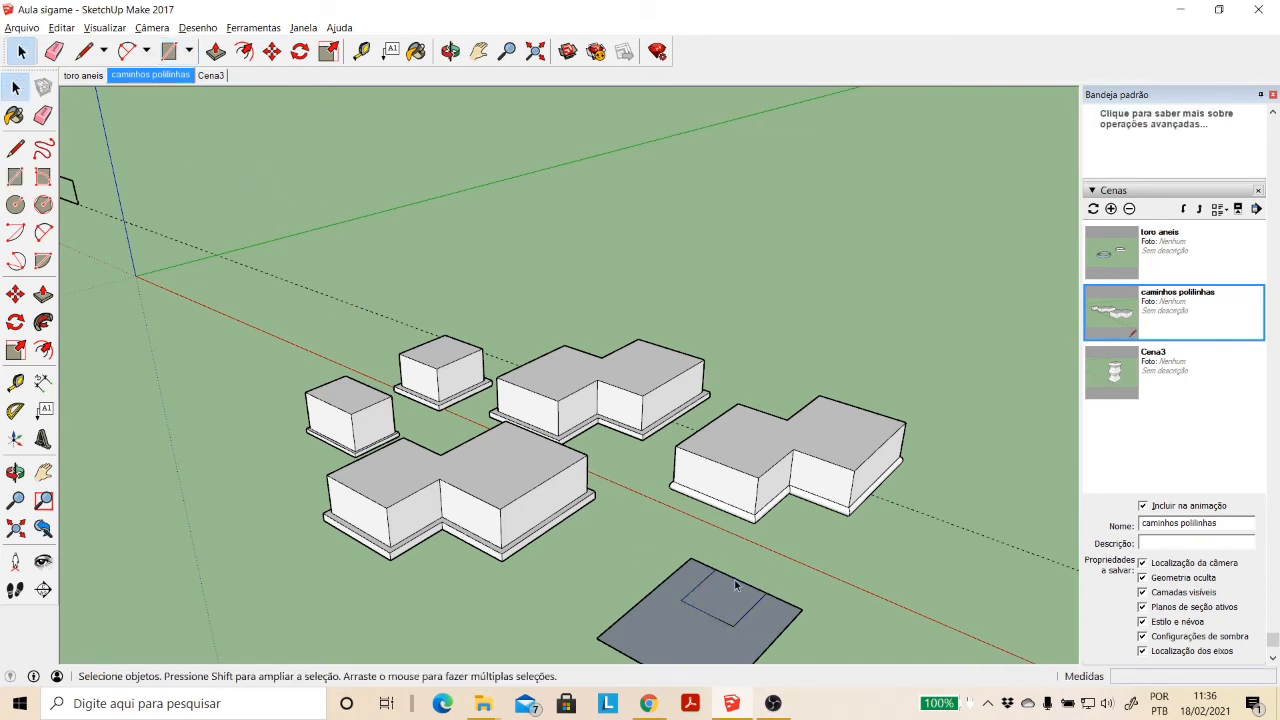
key(Delete)
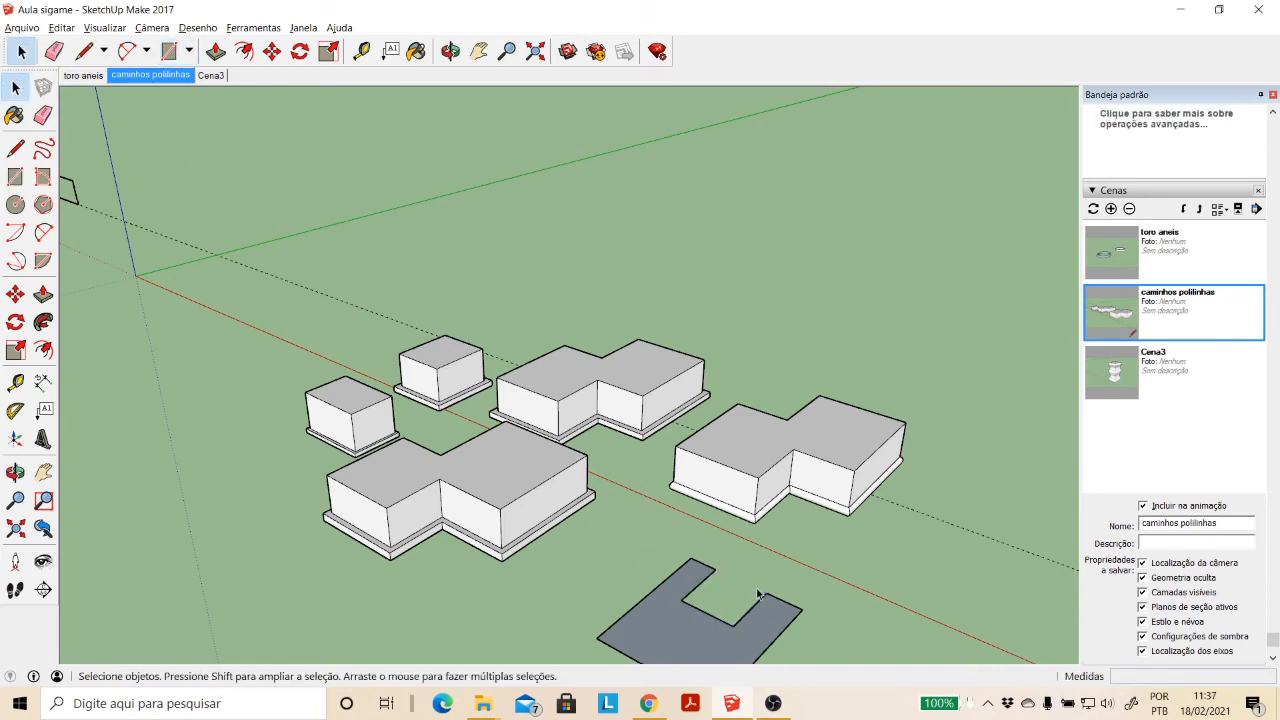
- Extrude the U-shaped face upward about 3.13 m with Push/Pull
scroll(757, 594, down, 2)
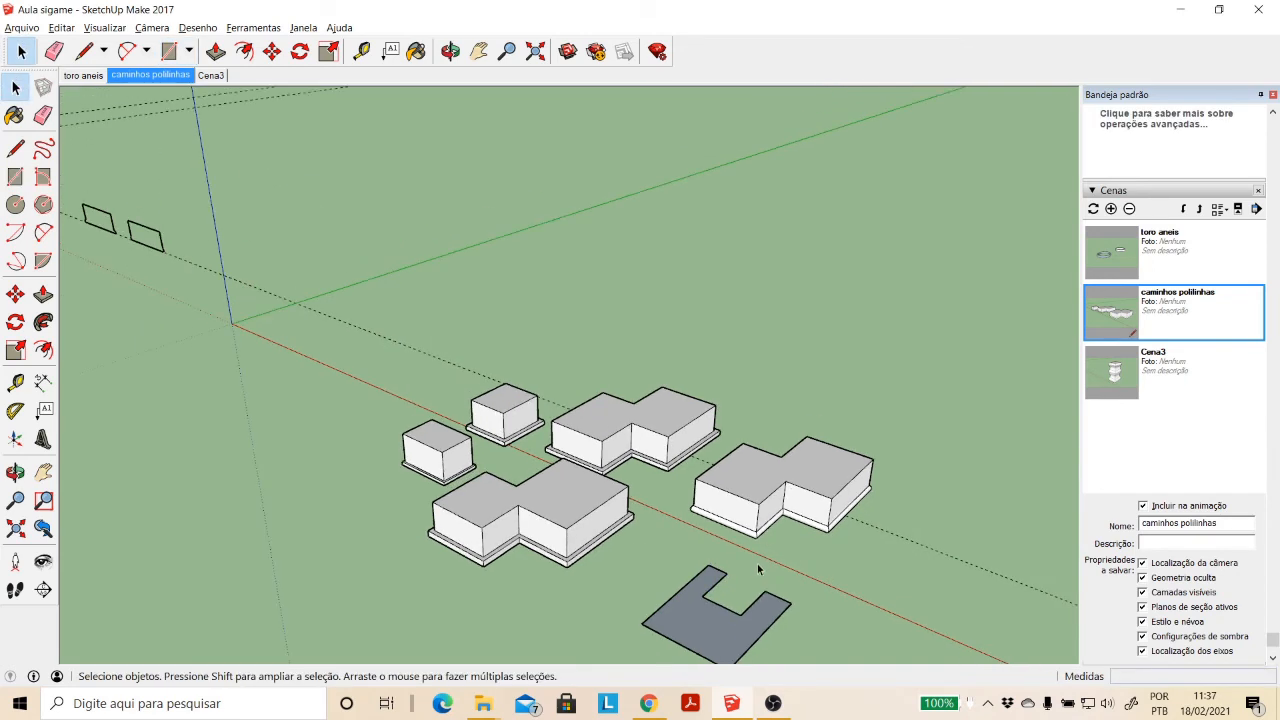
click(478, 51)
drag(654, 412, 549, 315)
scroll(569, 466, up, 5)
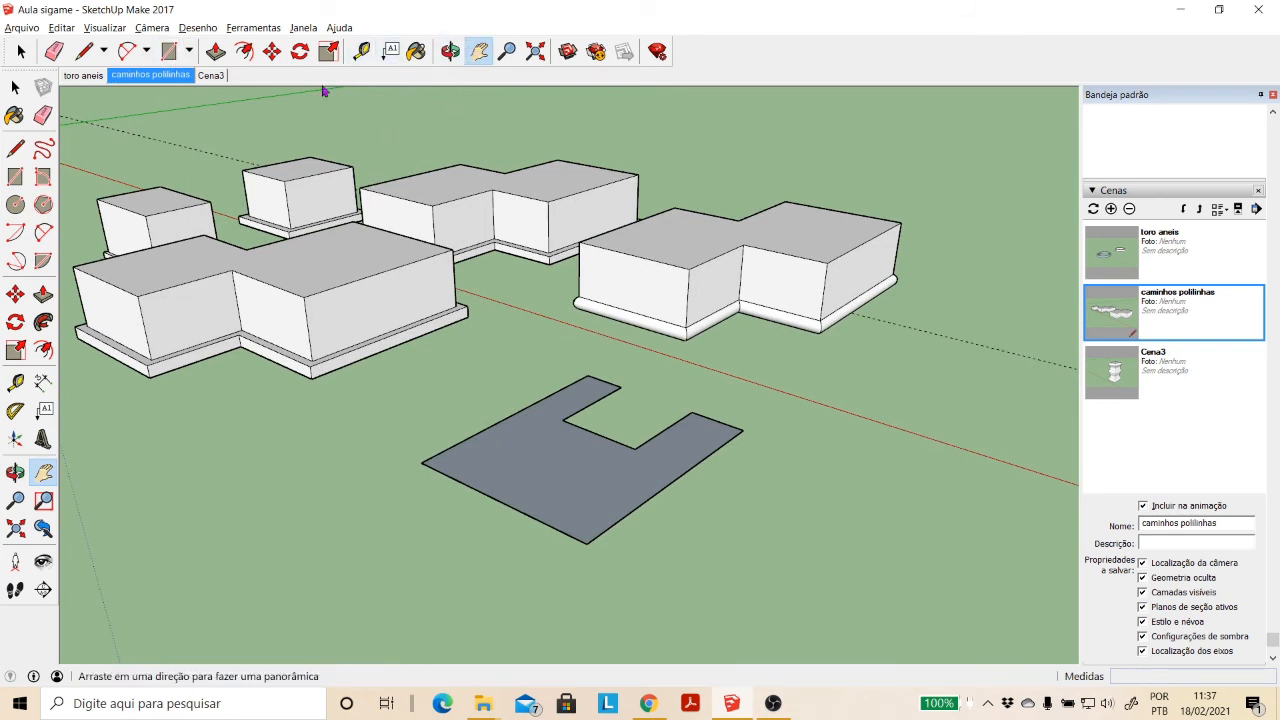
click(43, 293)
click(509, 474)
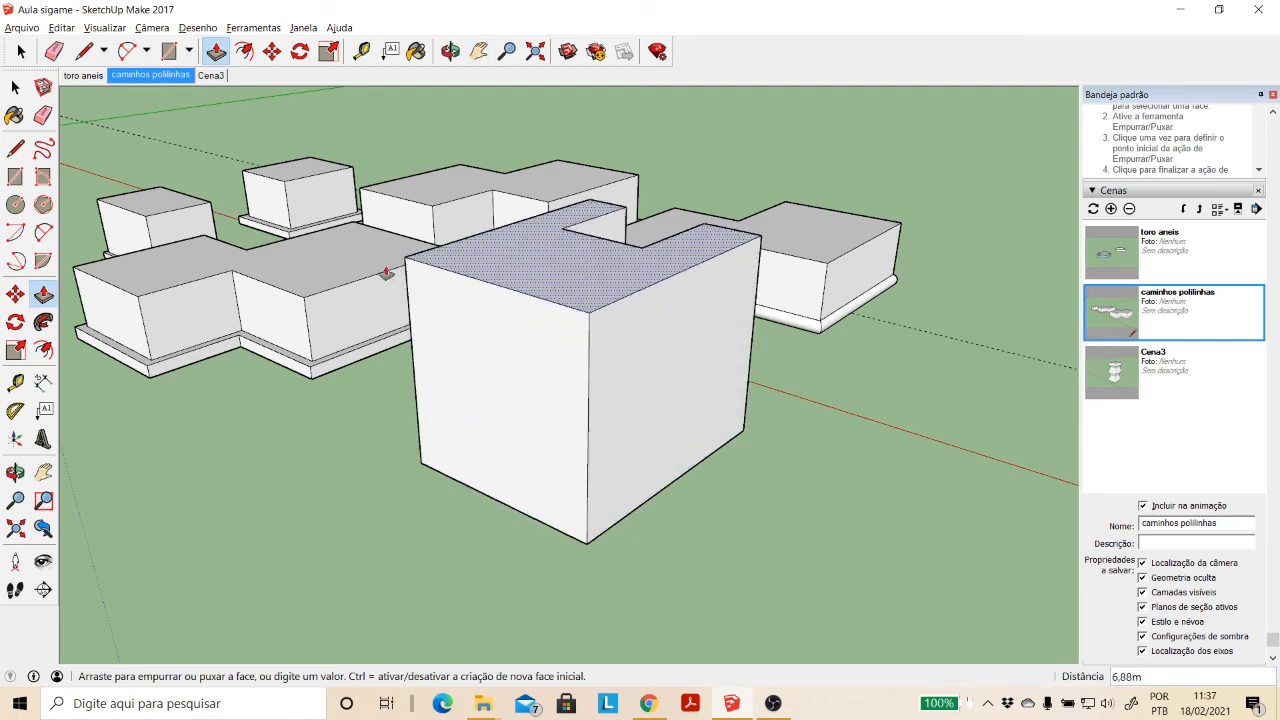
click(330, 290)
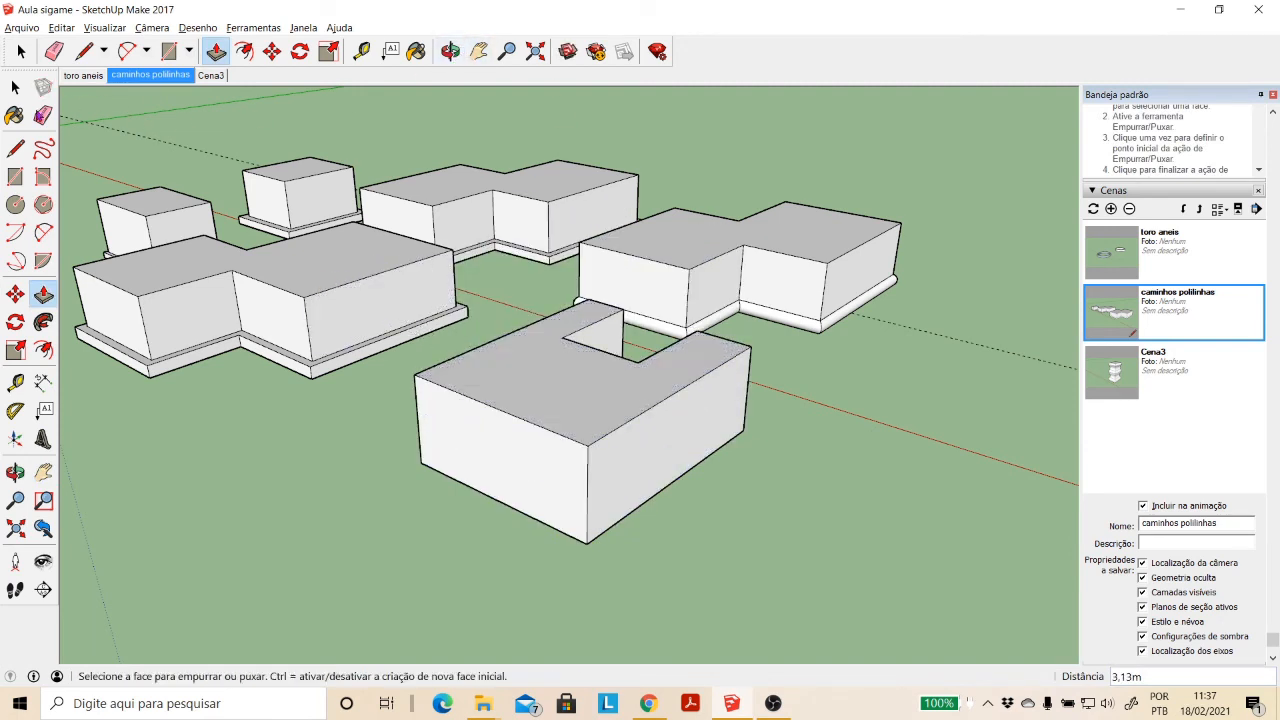
- Build a small auxiliary box about 1.41 m high on the ground beside the U-shaped block's front corner
click(15, 176)
click(657, 568)
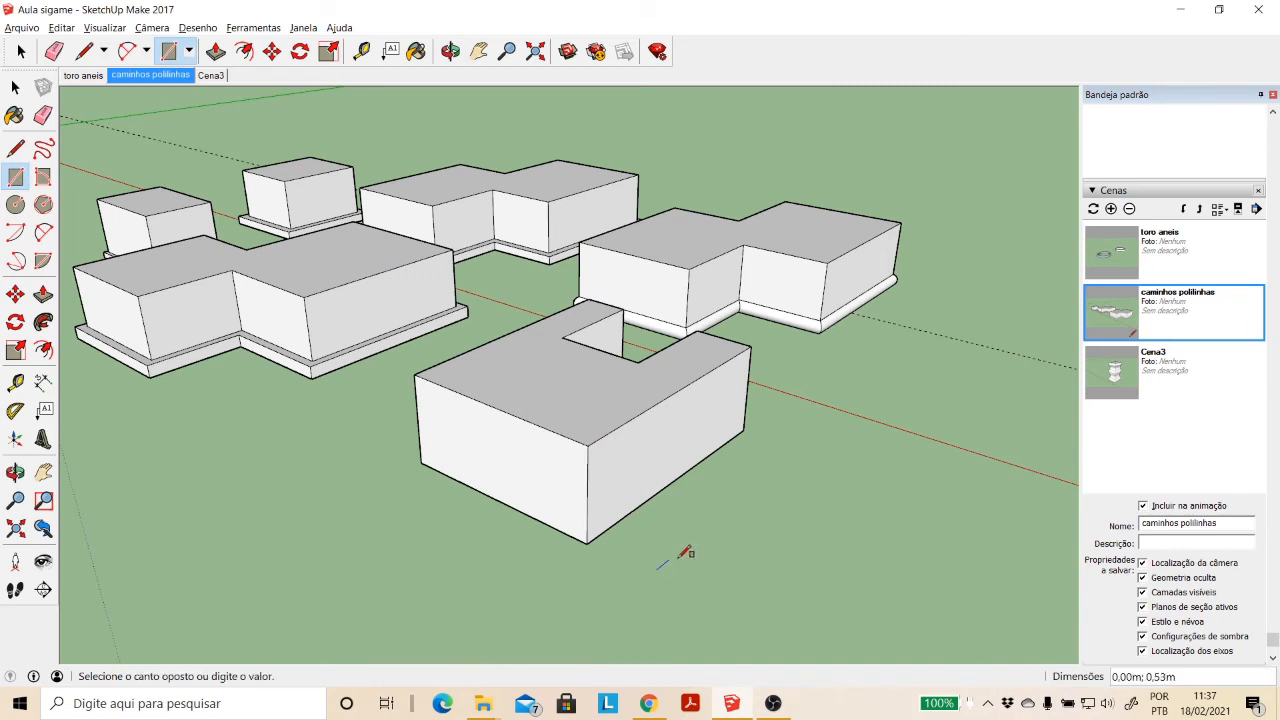
click(767, 553)
click(43, 294)
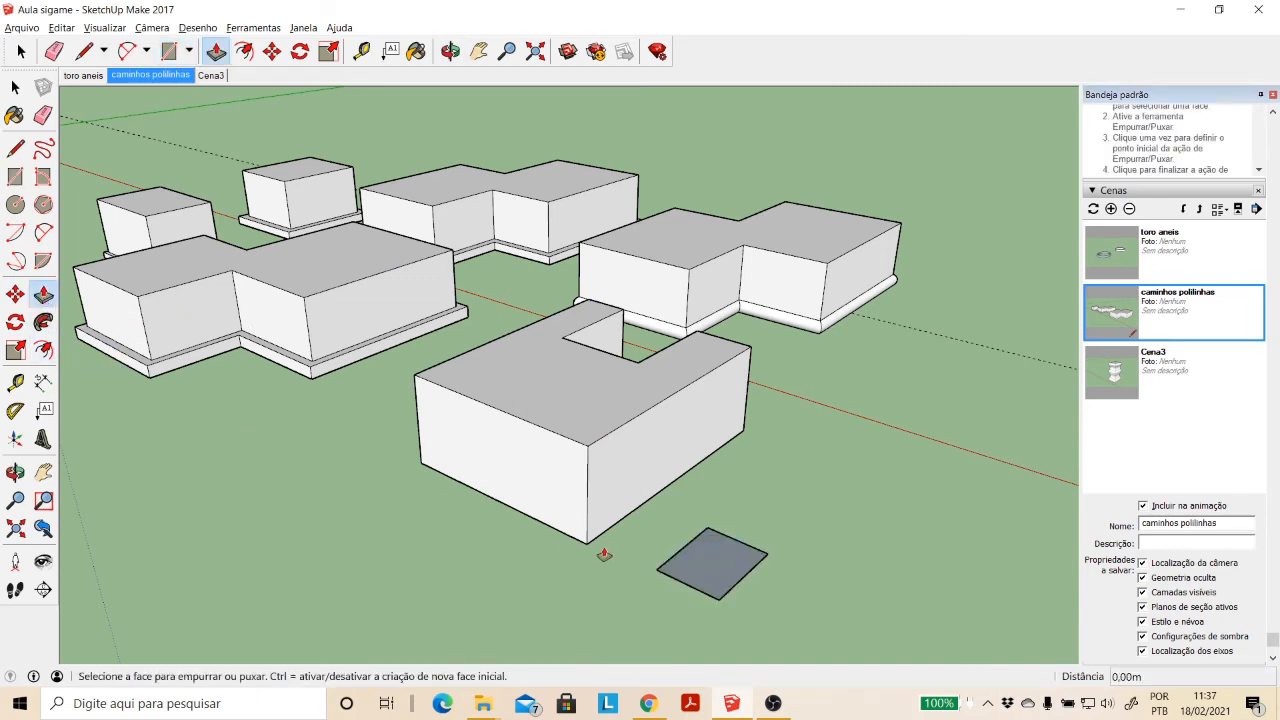
click(700, 563)
click(706, 515)
- Draw a profile rectangle about 0.53 × 0.33 m at the lower corner of the auxiliary box's front face
scroll(627, 553, up, 5)
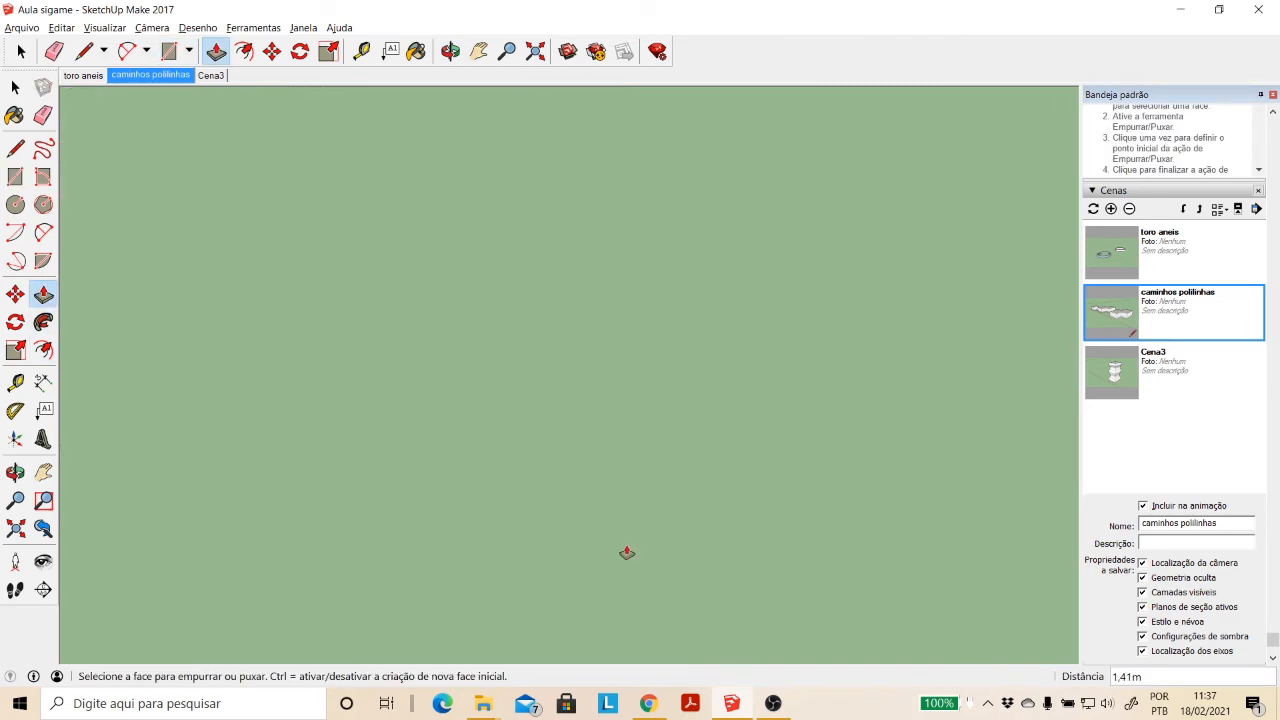
scroll(501, 524, down, 2)
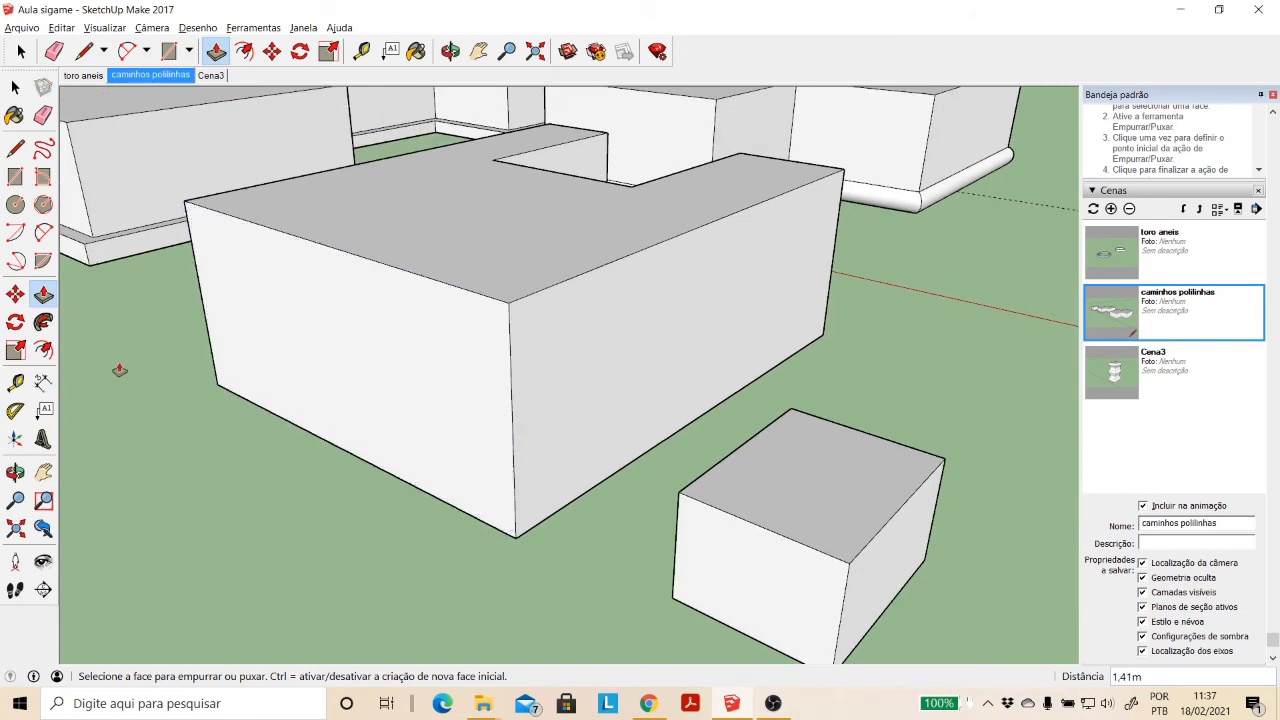
click(15, 176)
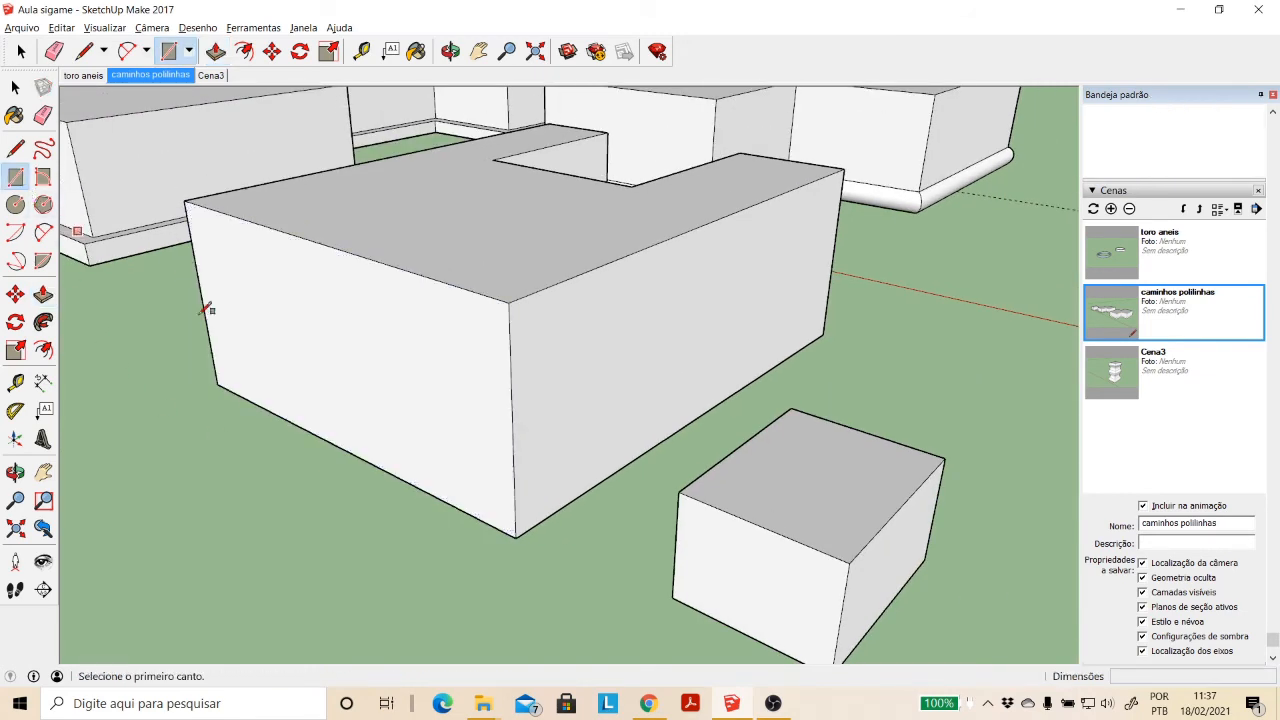
click(674, 600)
click(698, 571)
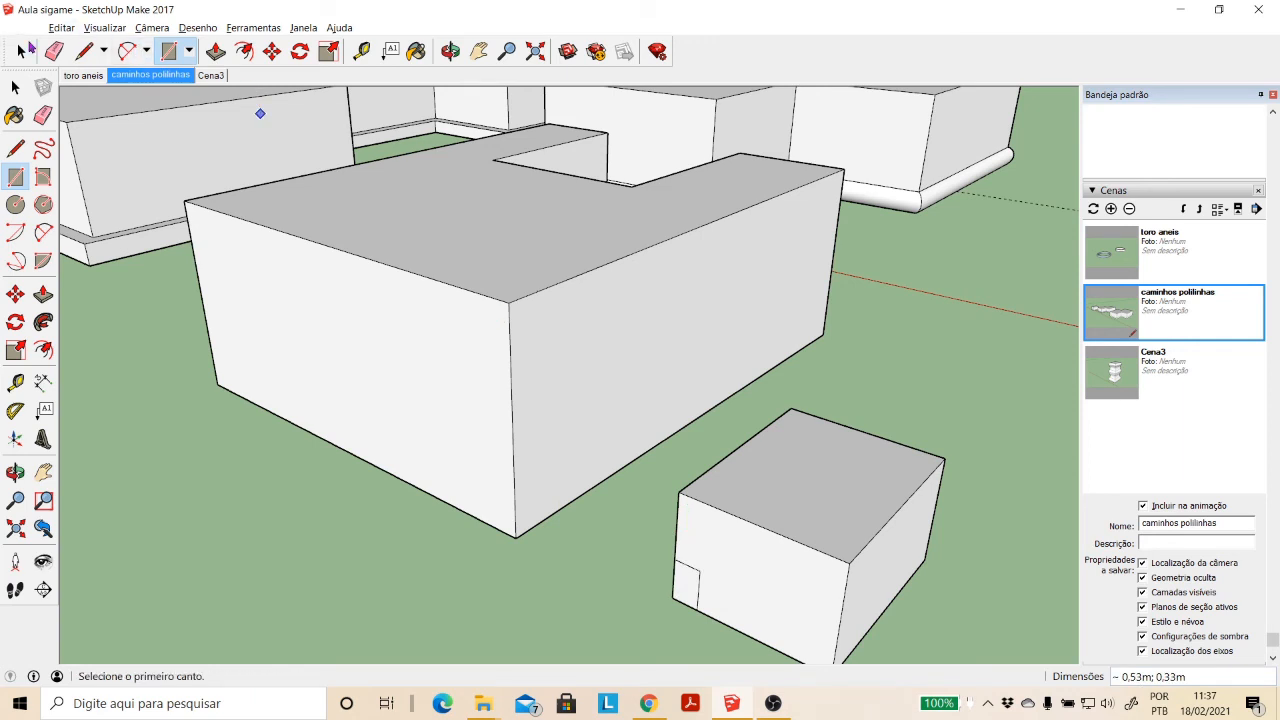
- Copy the profile rectangle with its edges from the auxiliary box to the U-shaped block's front base corner
click(15, 88)
double_click(684, 590)
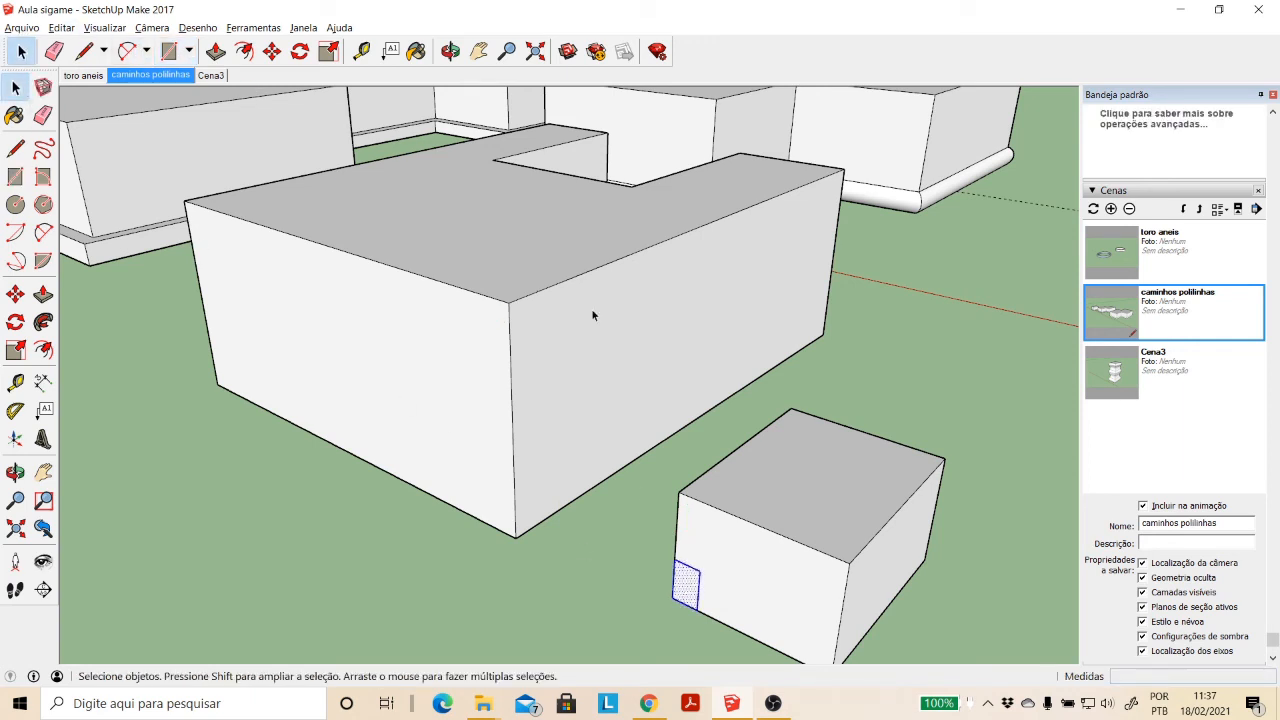
click(272, 51)
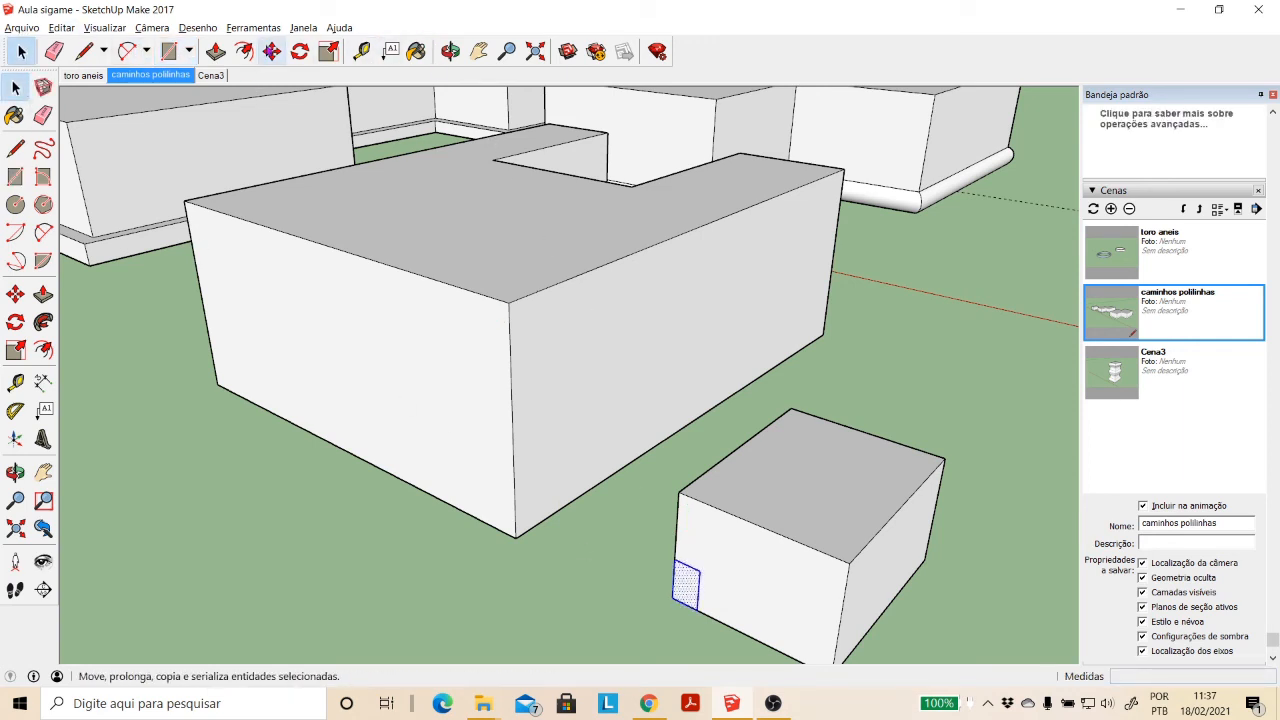
click(672, 596)
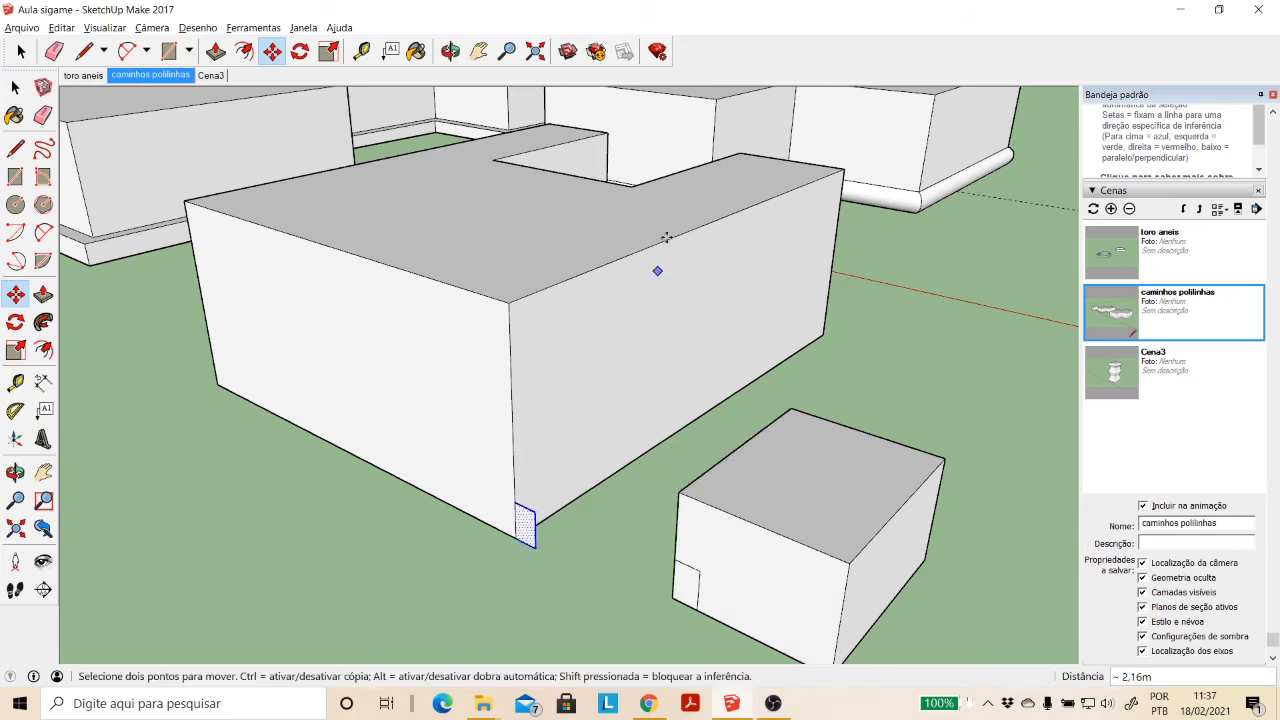
- Sweep the rectangular corner profile around the U-shaped block's base with Follow Me, using the top face's perimeter as the path
click(450, 51)
drag(597, 263, 730, 265)
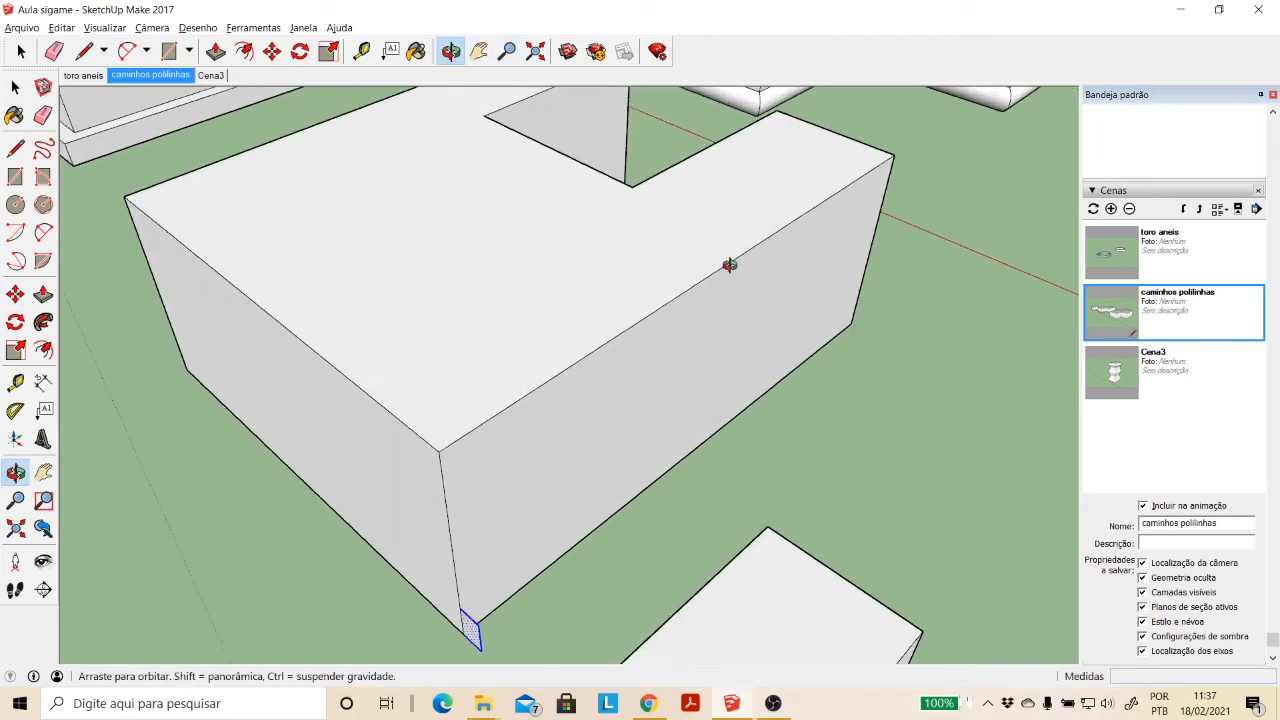
scroll(730, 265, down, 3)
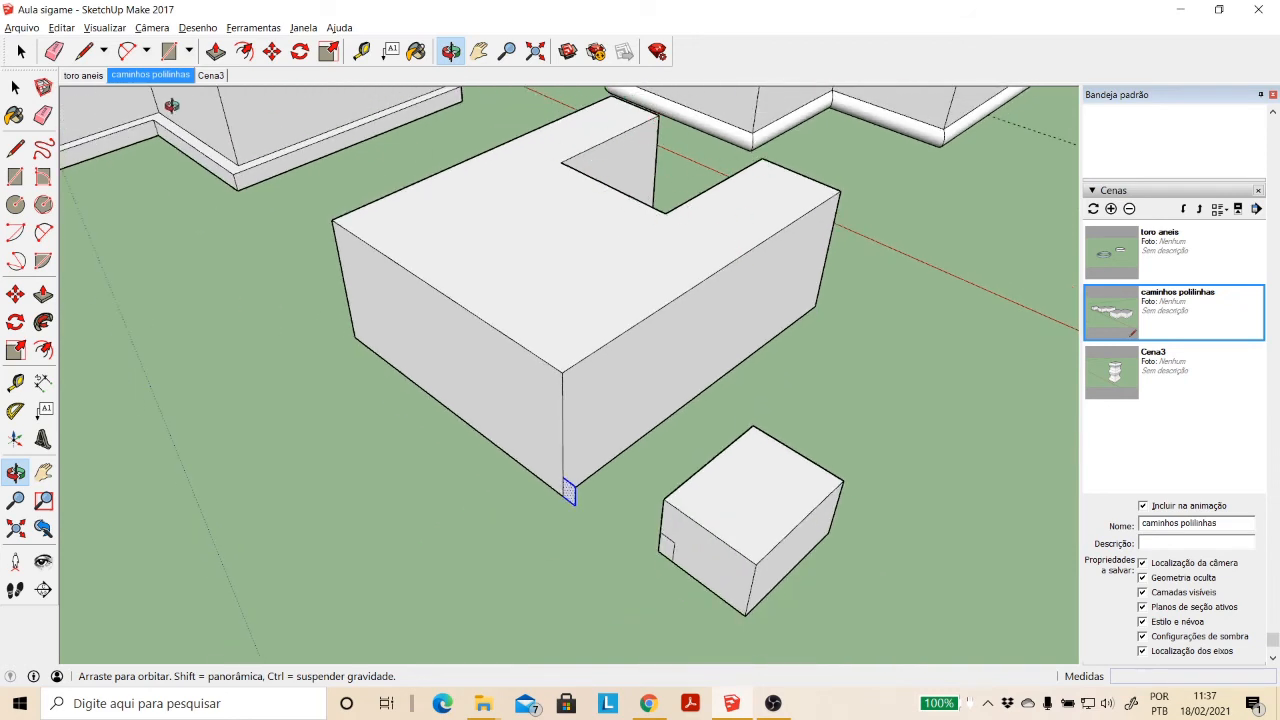
click(15, 87)
click(546, 294)
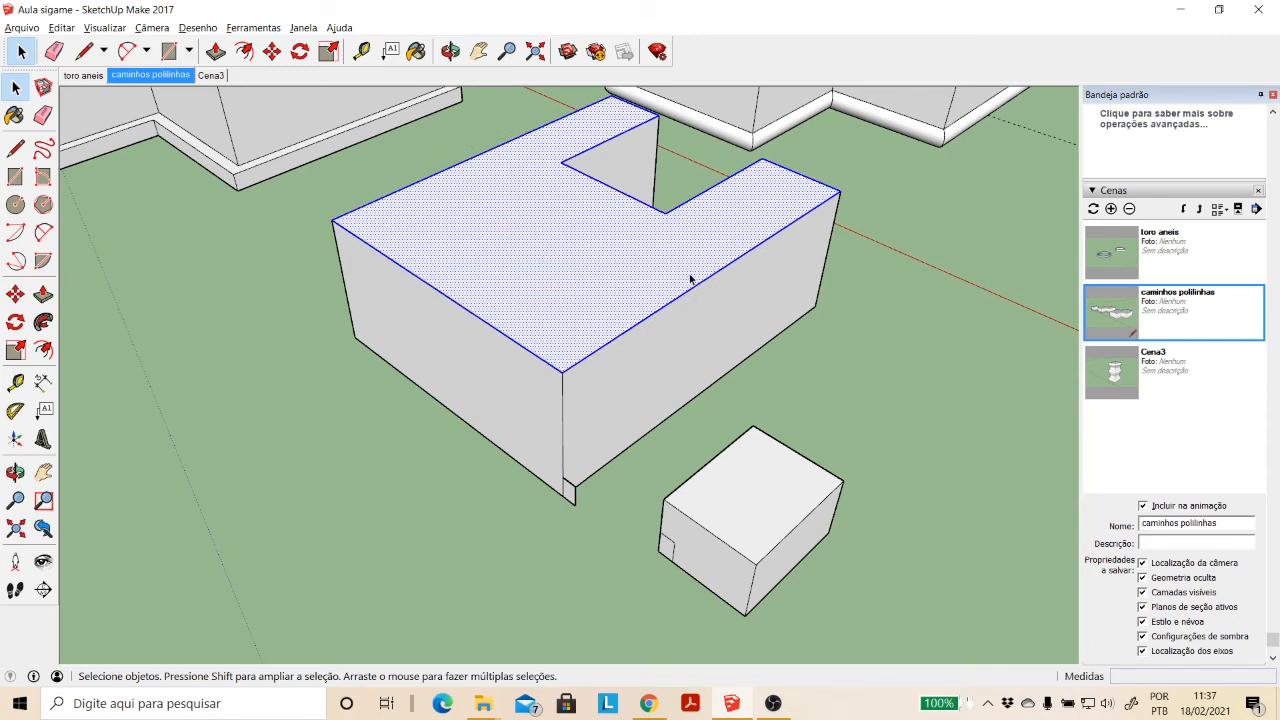
click(43, 321)
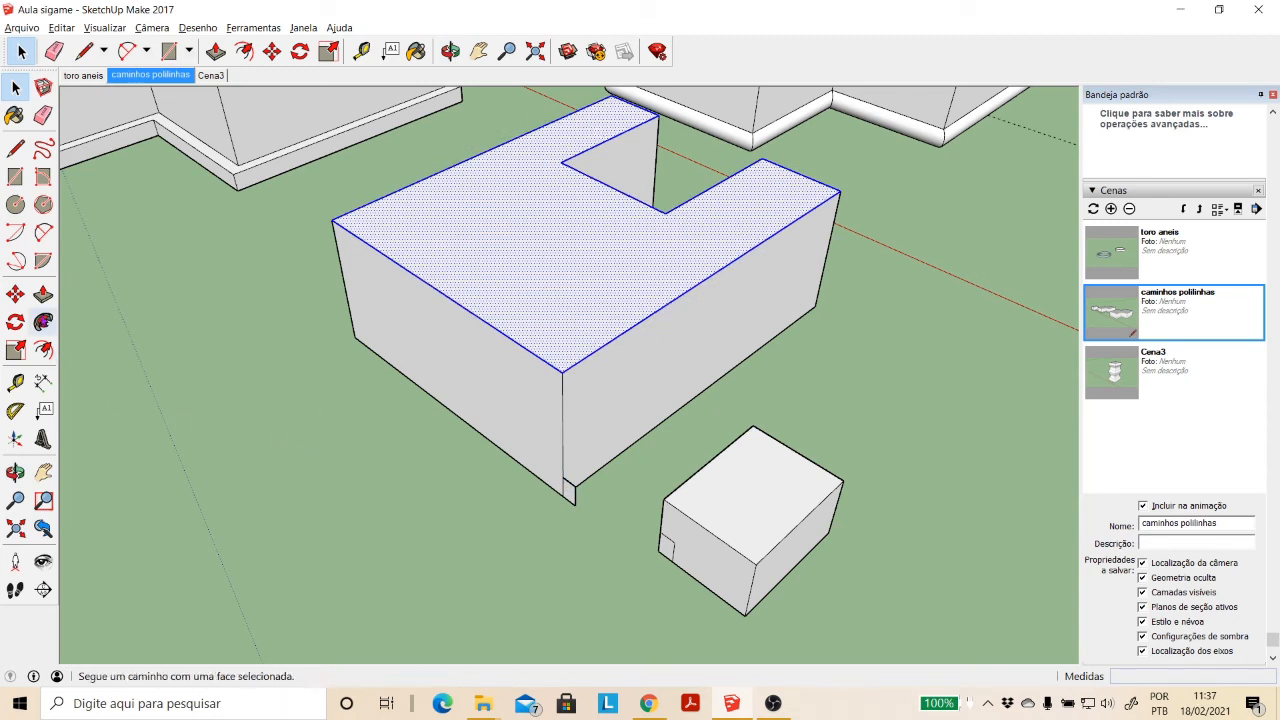
click(571, 495)
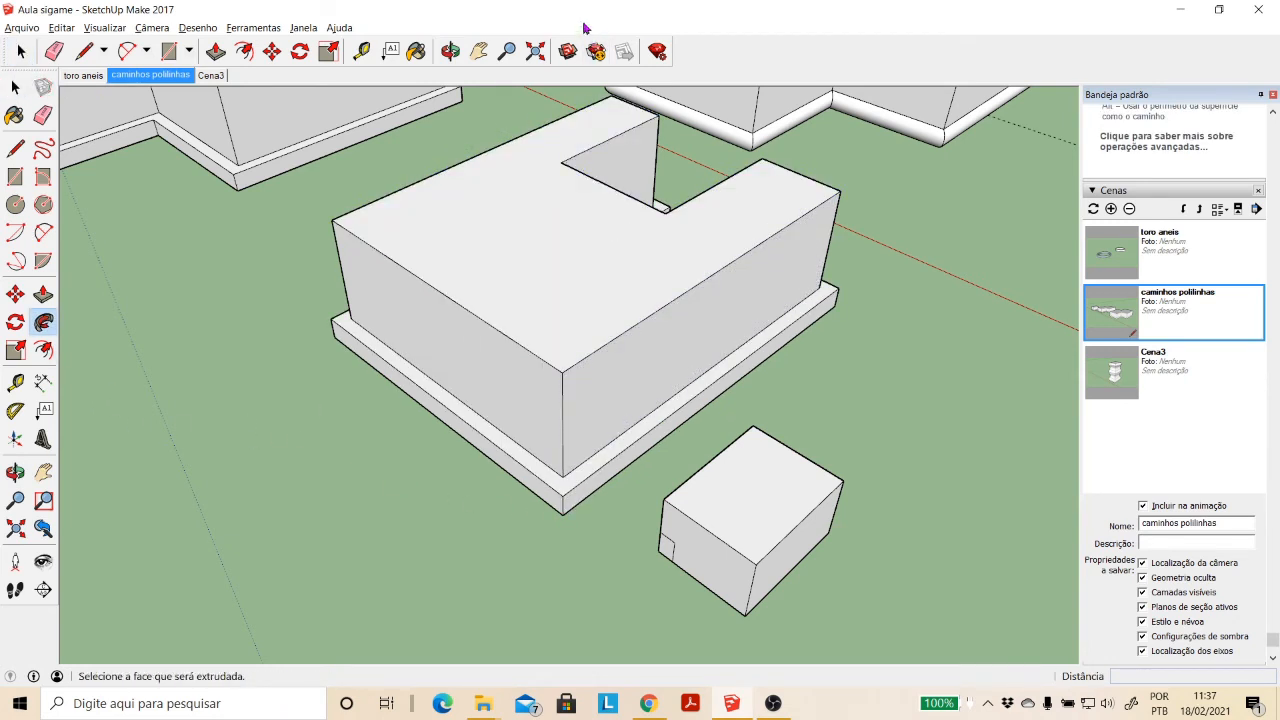
- Undo the last Follow Me sweep around the U-shaped block
click(451, 51)
drag(480, 200, 326, 165)
drag(522, 481, 823, 603)
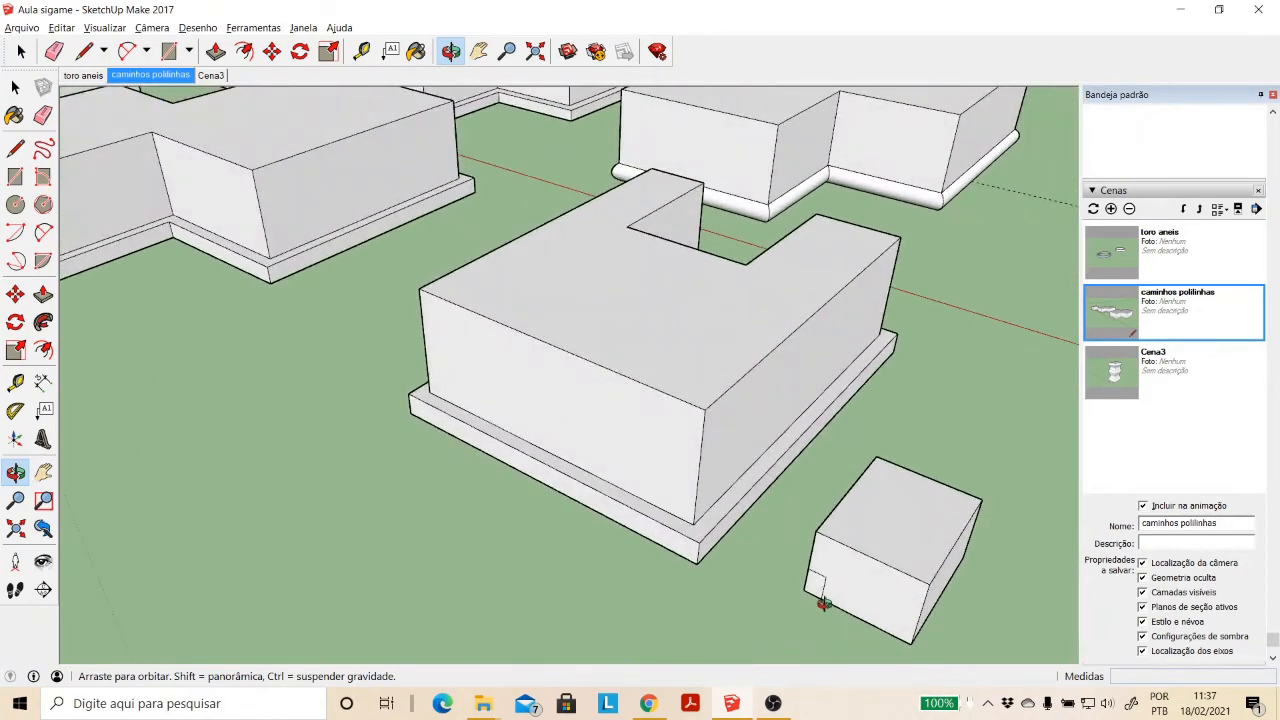
key(ctrl+z)
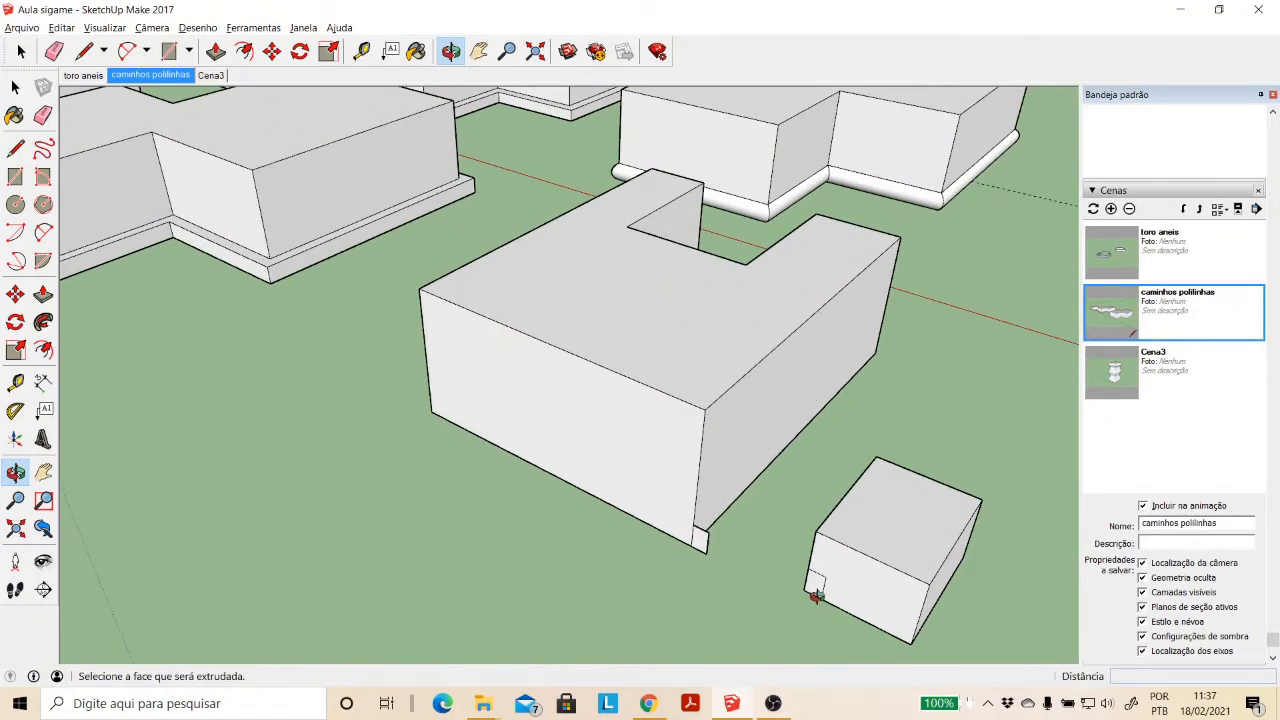
- Draw an inward-curving 2-point arc about 0.56 m long from the profile rectangle's lower outer corner to its top edge's midpoint
scroll(691, 569, up, 5)
scroll(691, 569, down, 4)
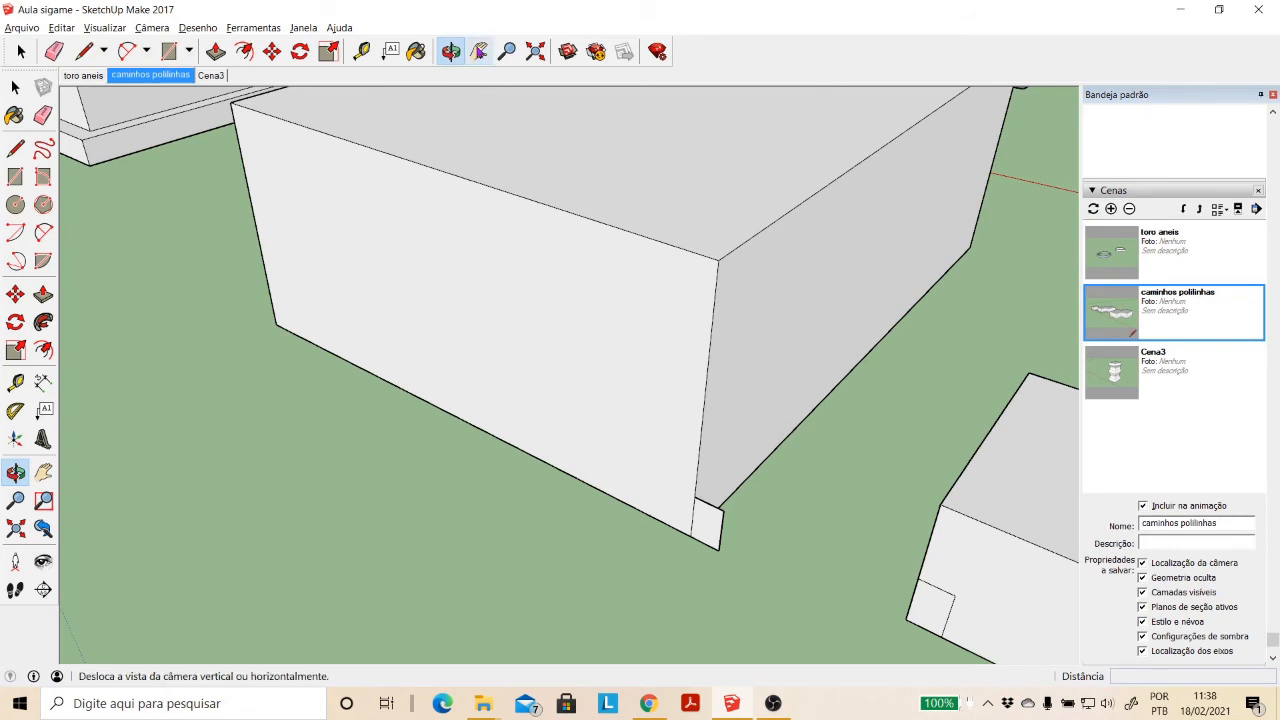
click(479, 51)
scroll(675, 481, up, 2)
scroll(675, 481, up, 2)
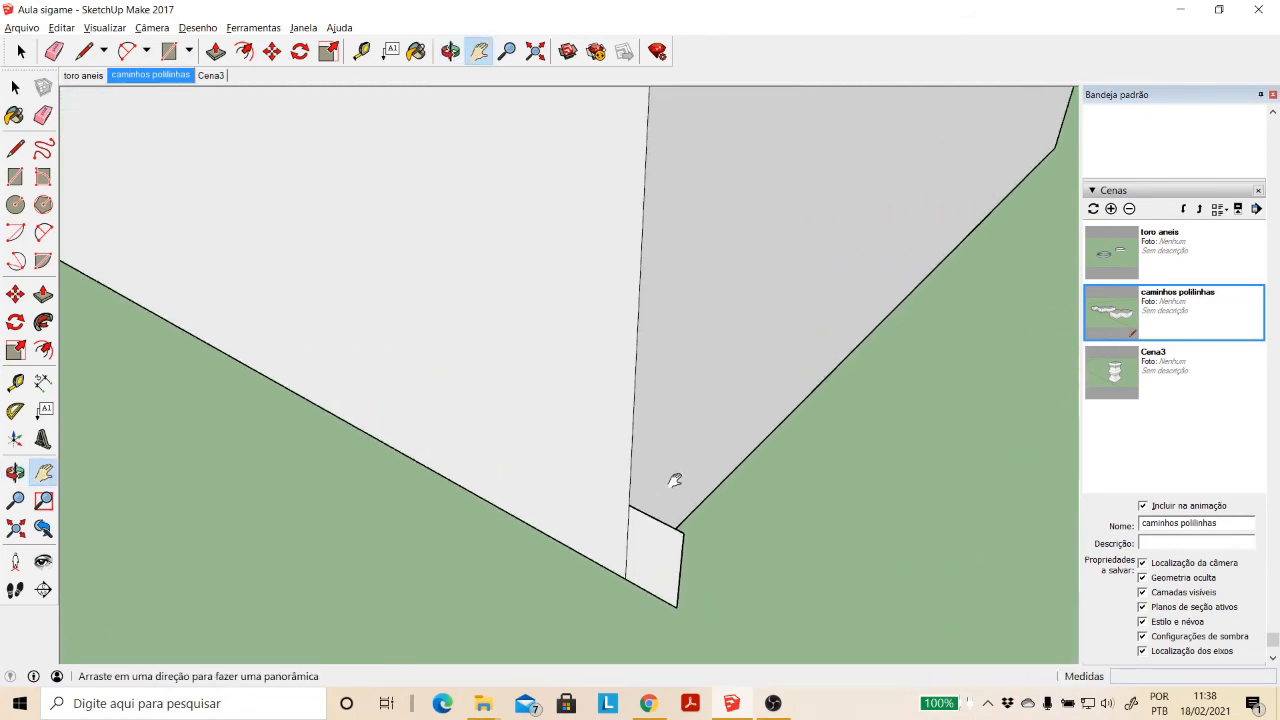
click(43, 232)
click(677, 620)
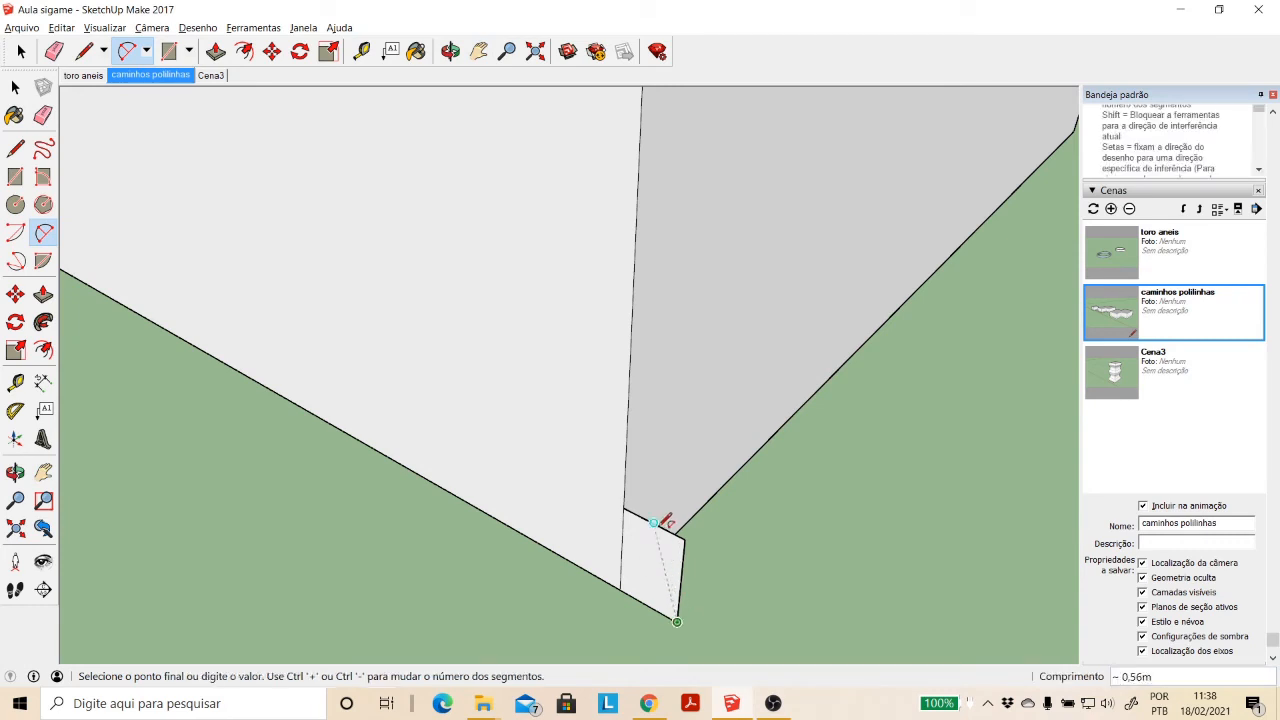
click(653, 522)
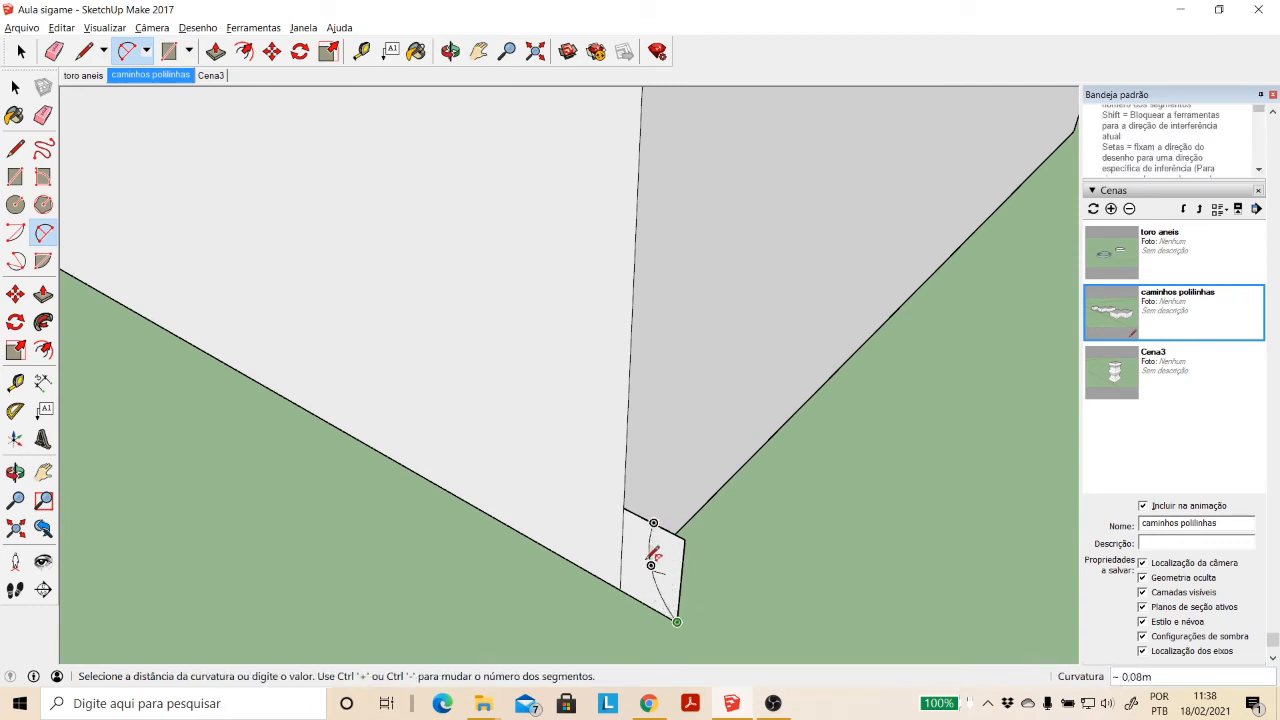
click(642, 560)
- Delete the profile's edges outside the arc so that only the concave shape remains at the block's corner
key(space)
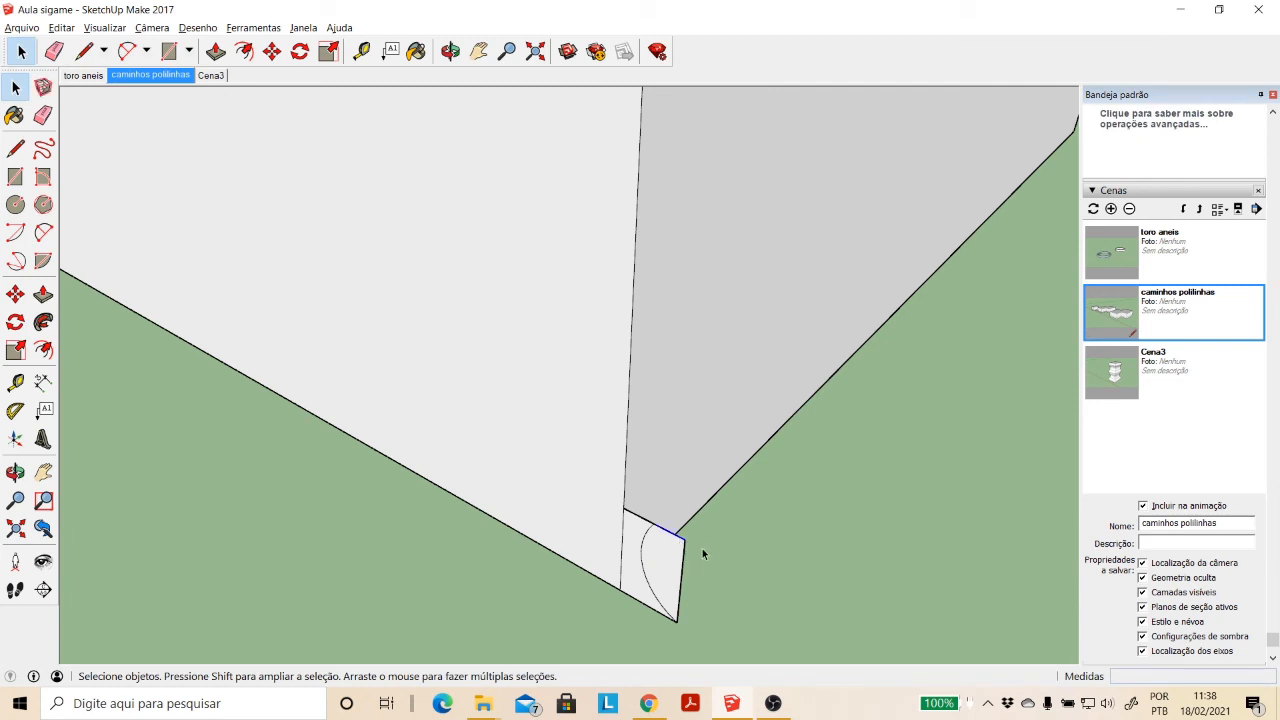
key(Delete)
scroll(697, 565, down, 3)
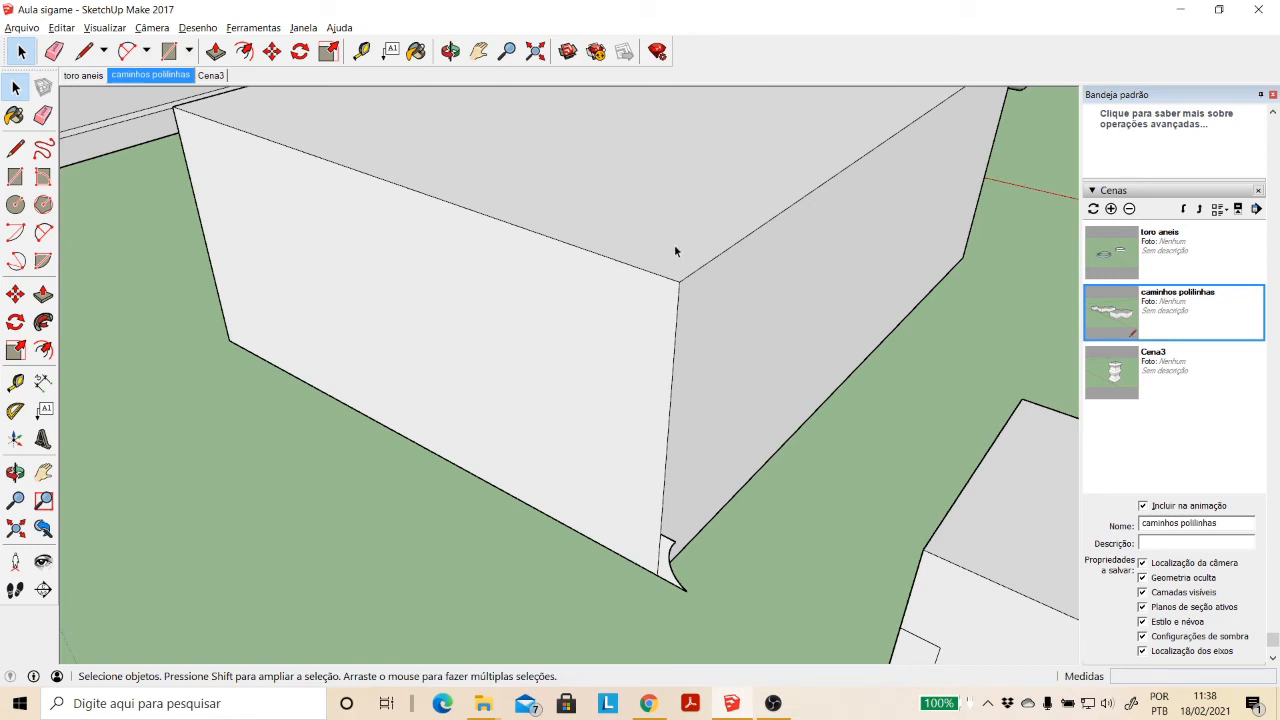
- Sweep the concave profile around the U-shaped block's base with Follow Me, preselecting the top face and its edges as the path
click(450, 51)
drag(560, 160, 588, 363)
scroll(572, 248, down, 1)
click(480, 54)
click(15, 87)
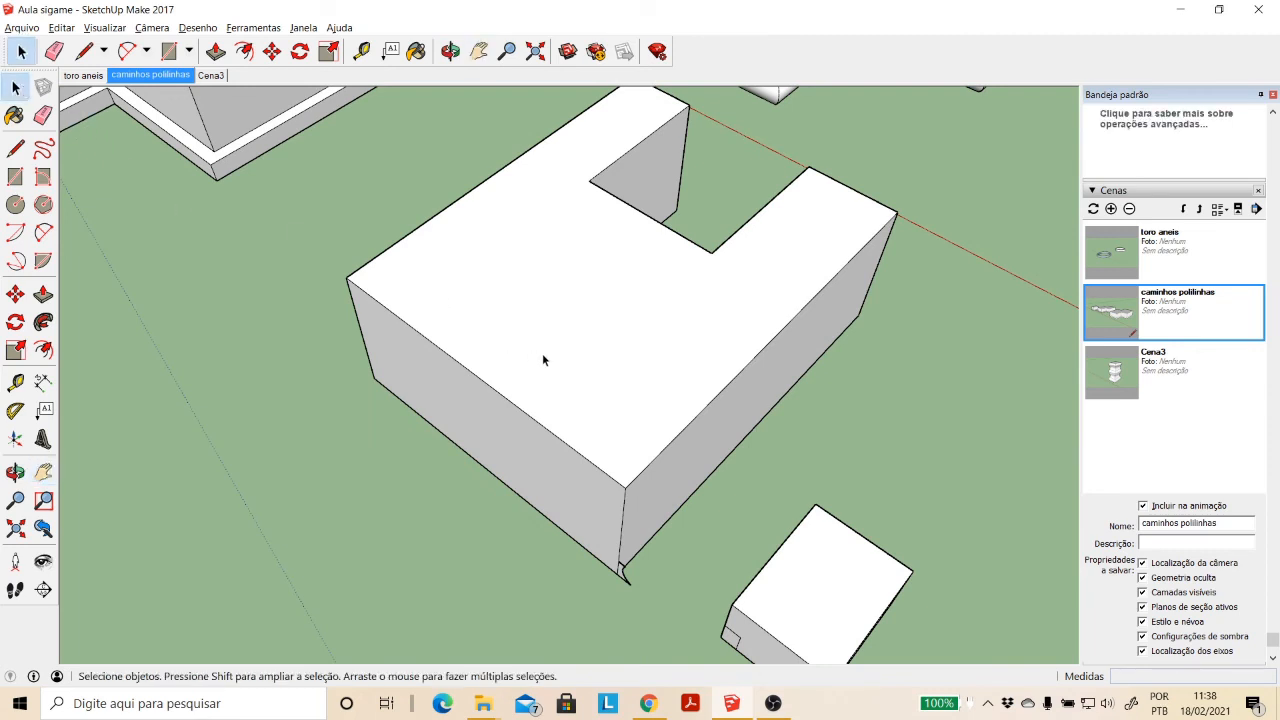
click(597, 376)
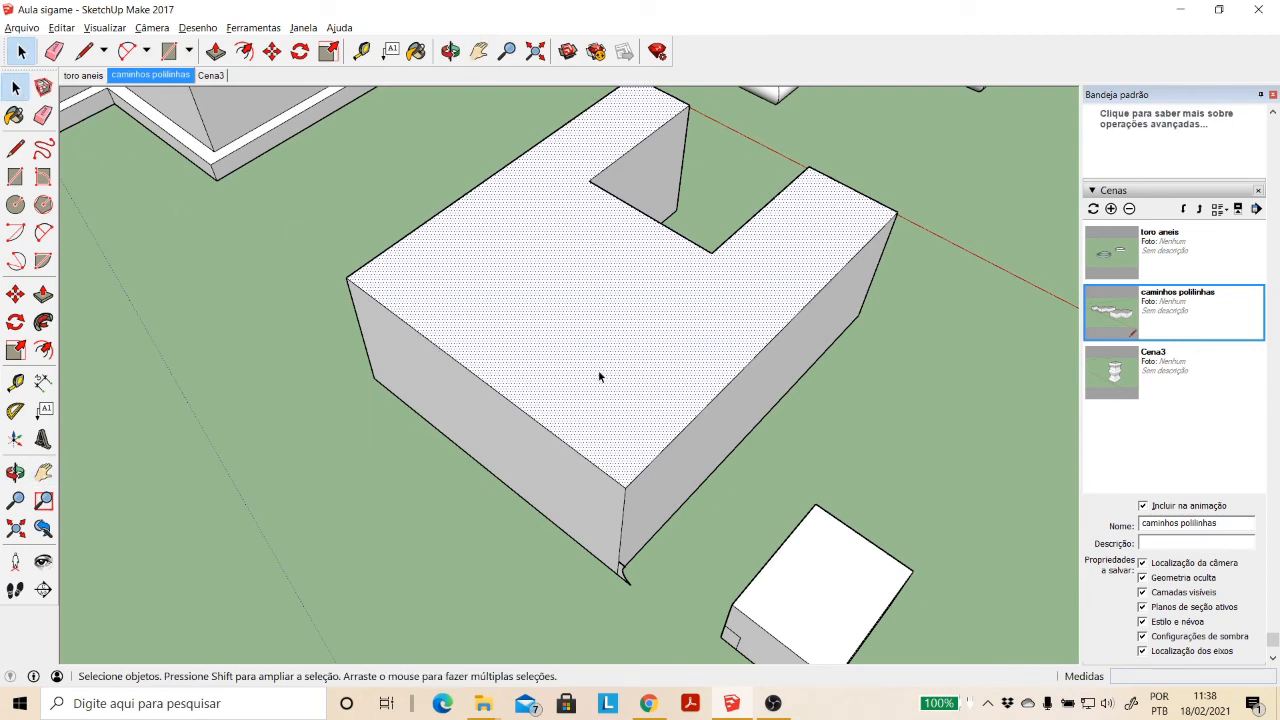
double_click(657, 420)
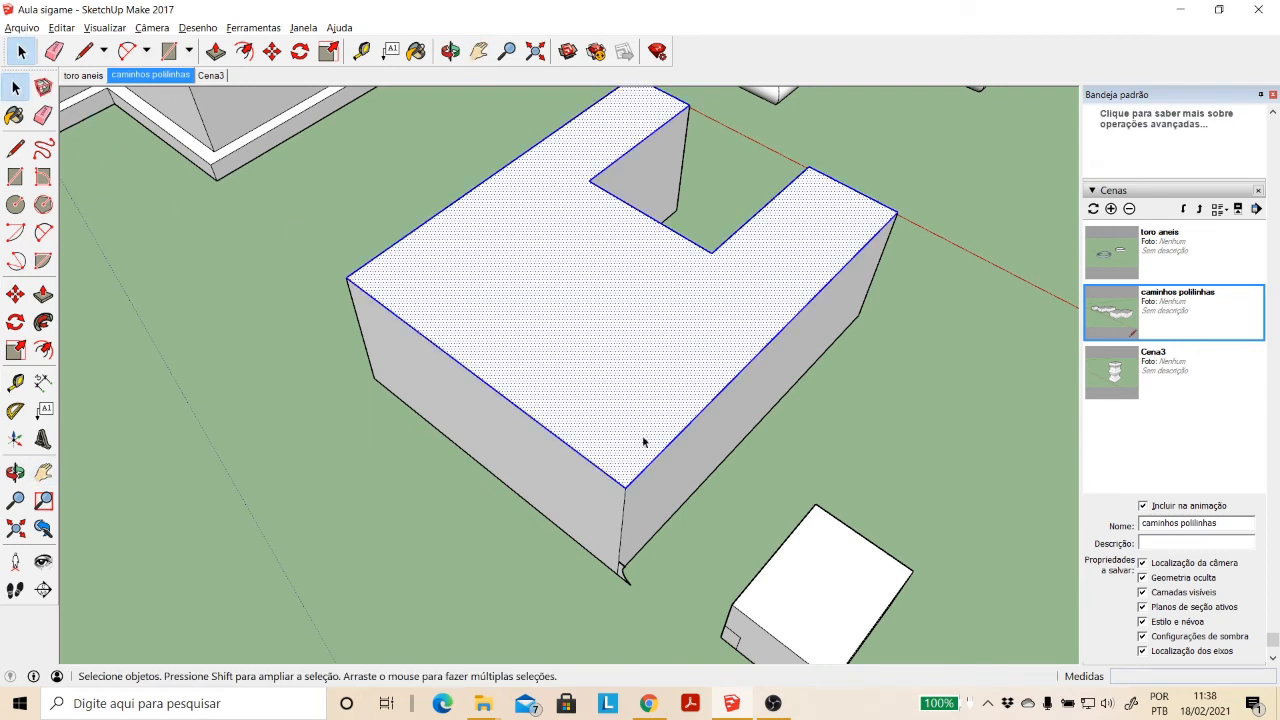
scroll(688, 563, up, 4)
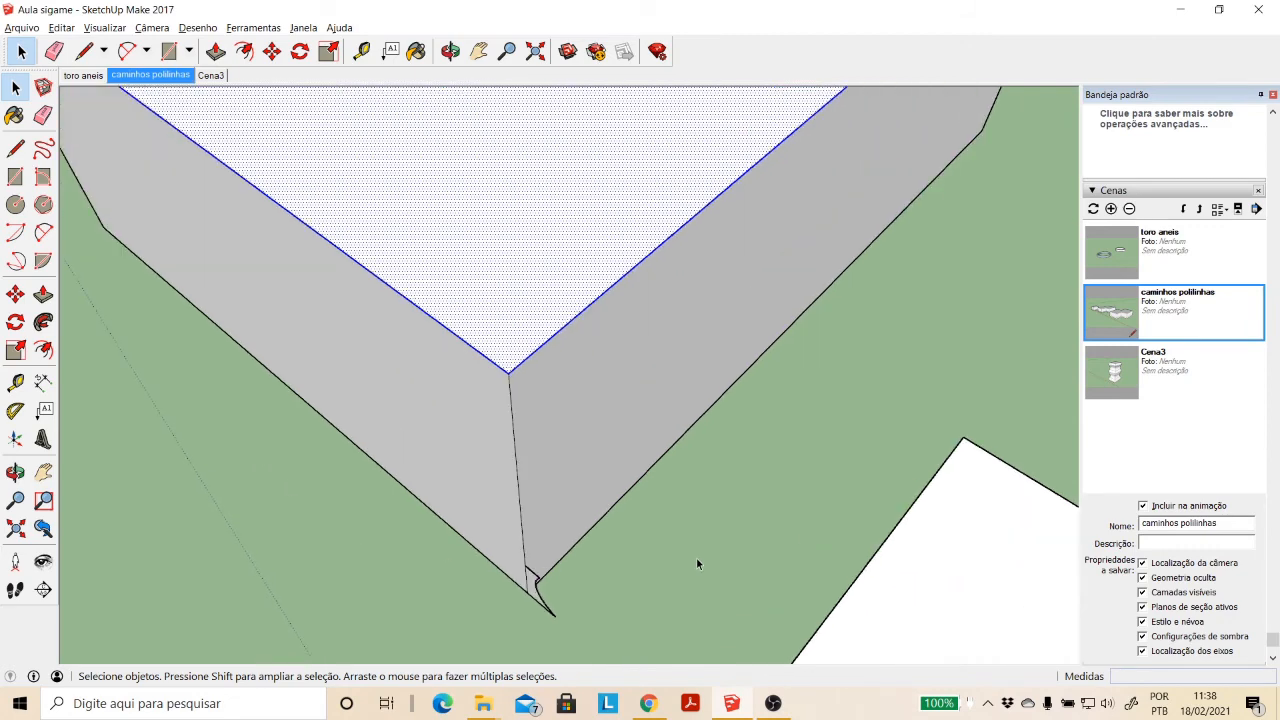
click(43, 322)
scroll(536, 598, up, 1)
scroll(540, 598, down, 1)
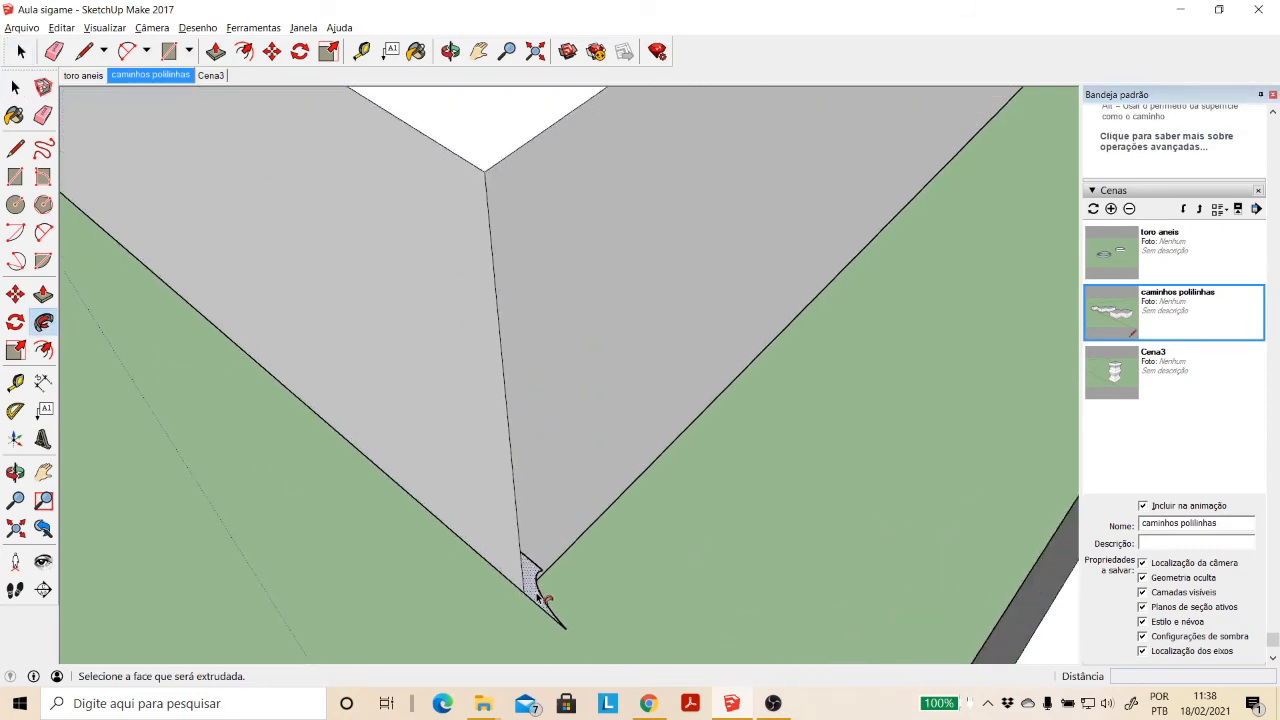
click(538, 595)
scroll(569, 554, down, 2)
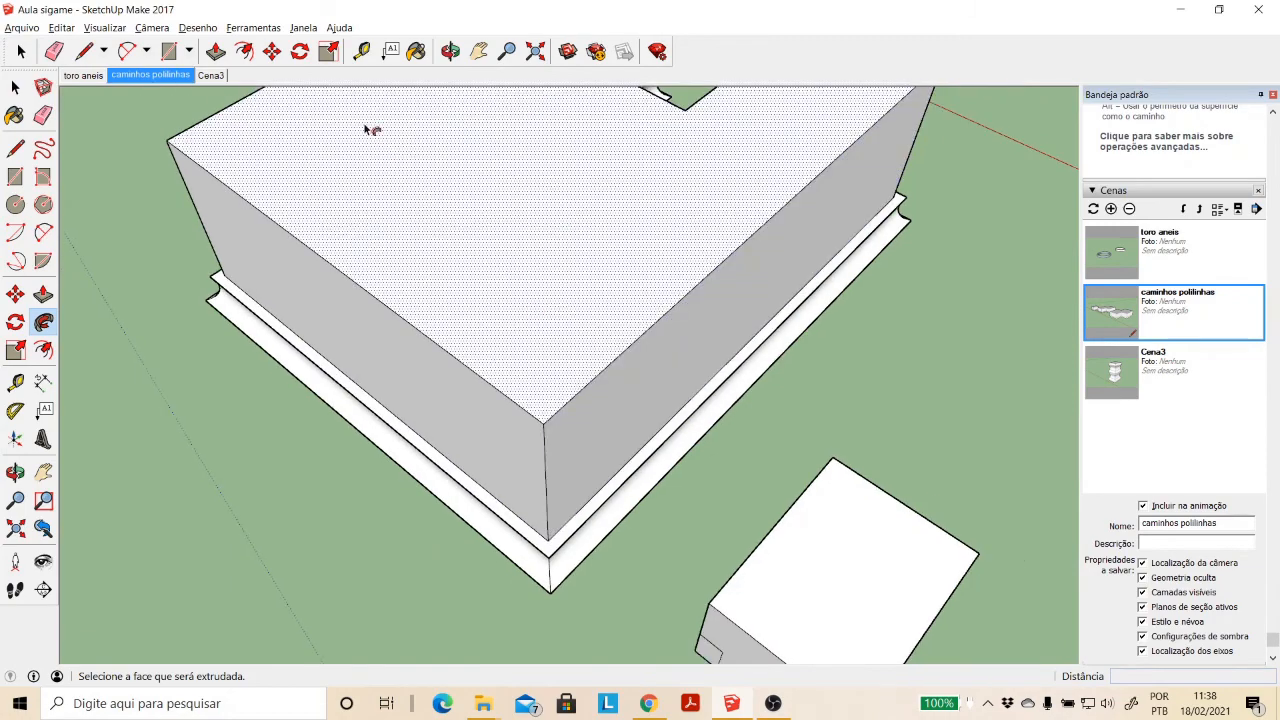
- Examine the concave base moulding of the U-shaped block from below and above, closing the autosave error message
click(450, 51)
drag(686, 194, 779, 273)
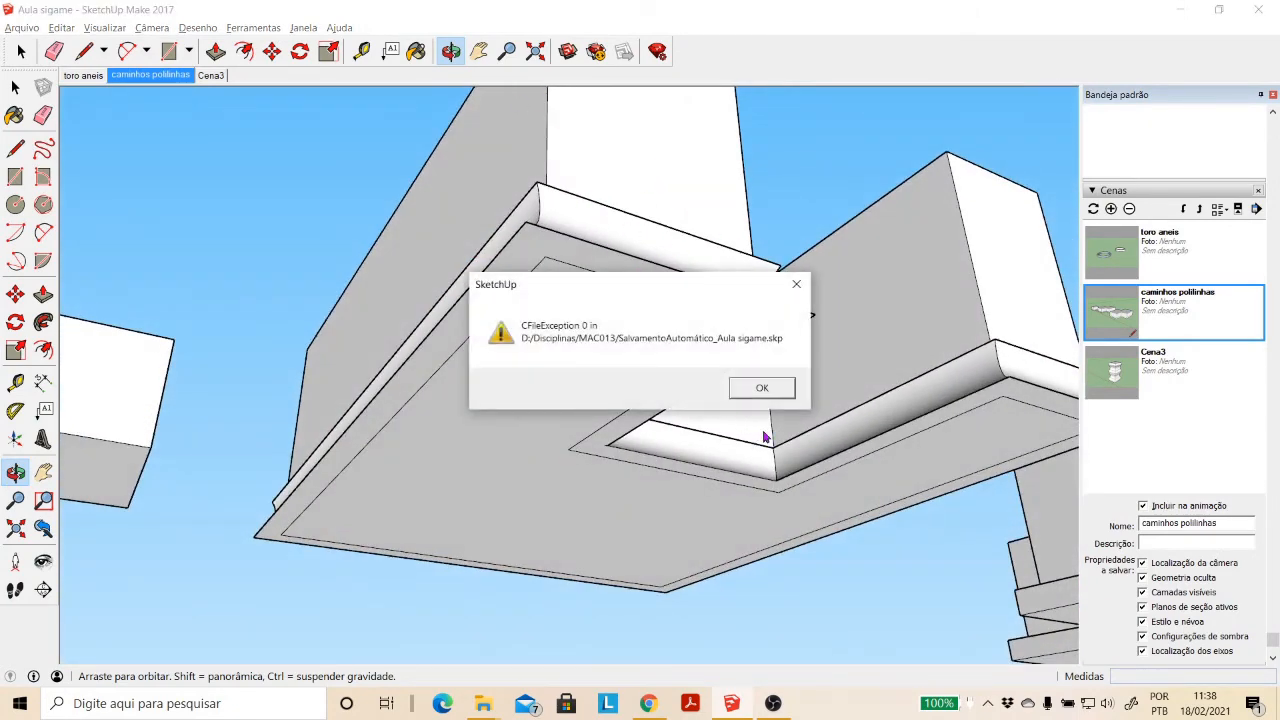
click(771, 387)
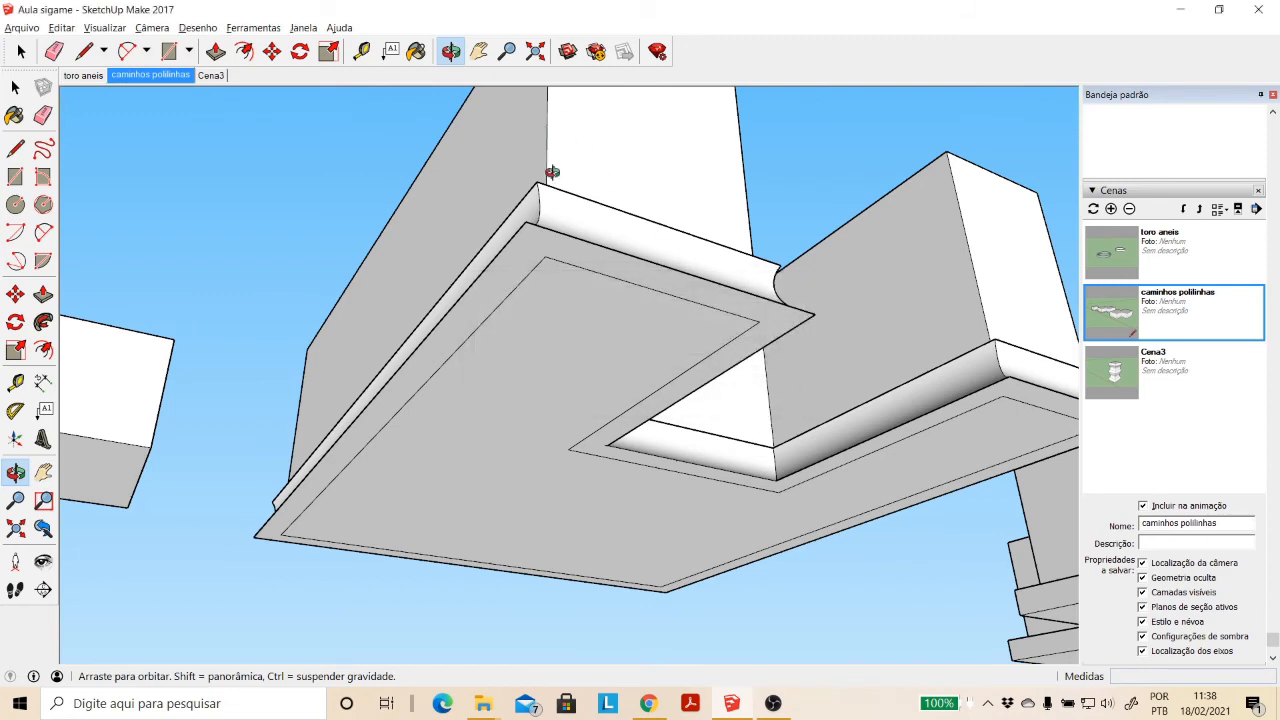
drag(552, 172, 816, 357)
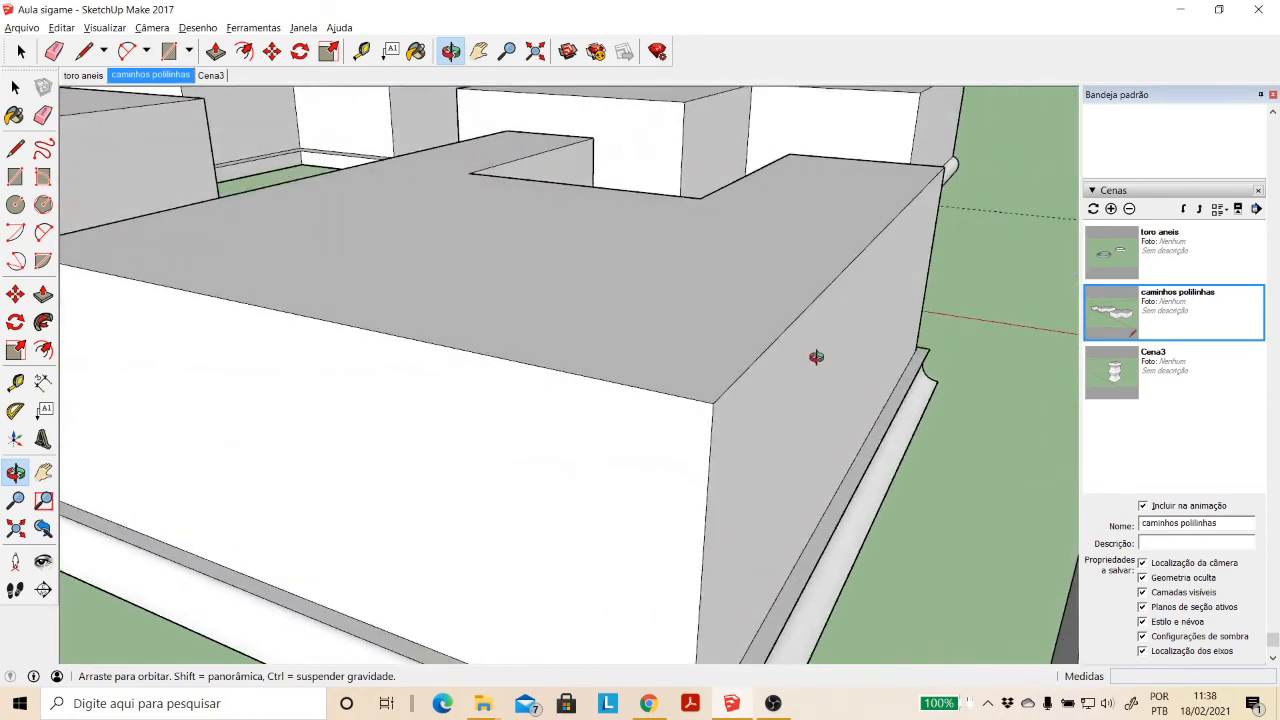
scroll(816, 357, down, 8)
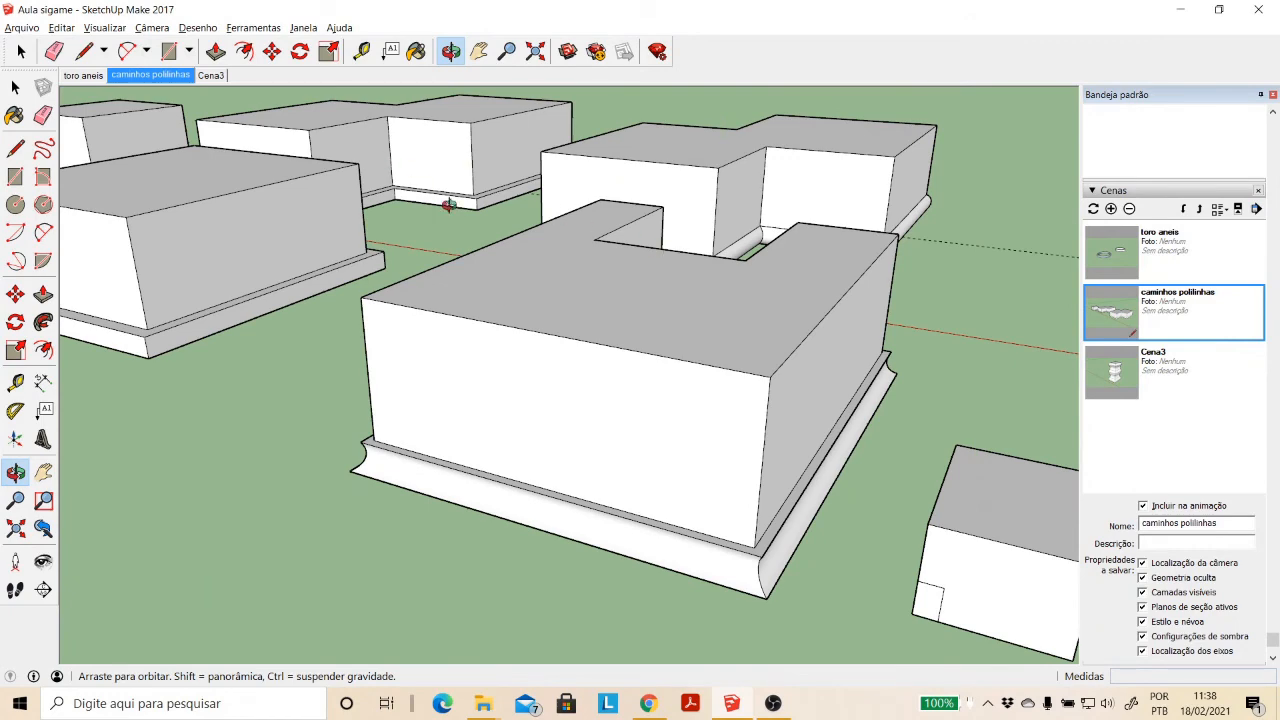
- Switch to the scene Cena3 and examine the profiled square column from different angles
click(211, 77)
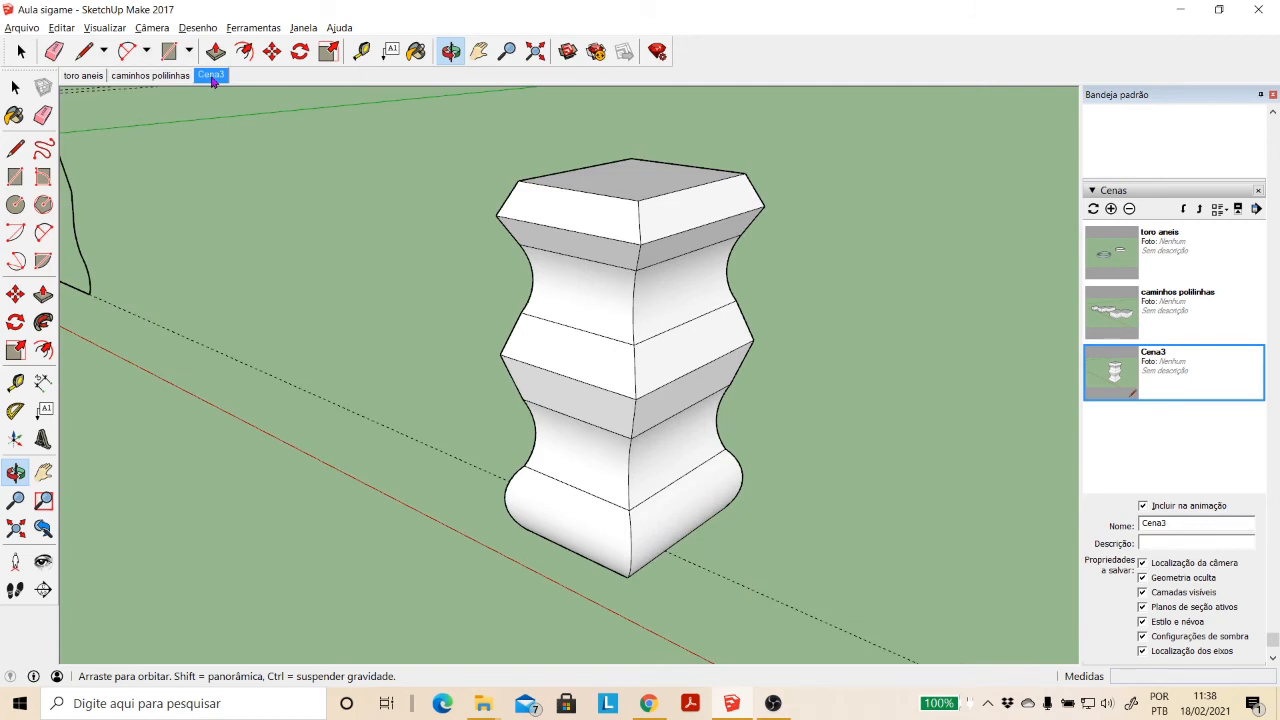
scroll(397, 342, up, 3)
scroll(405, 325, down, 4)
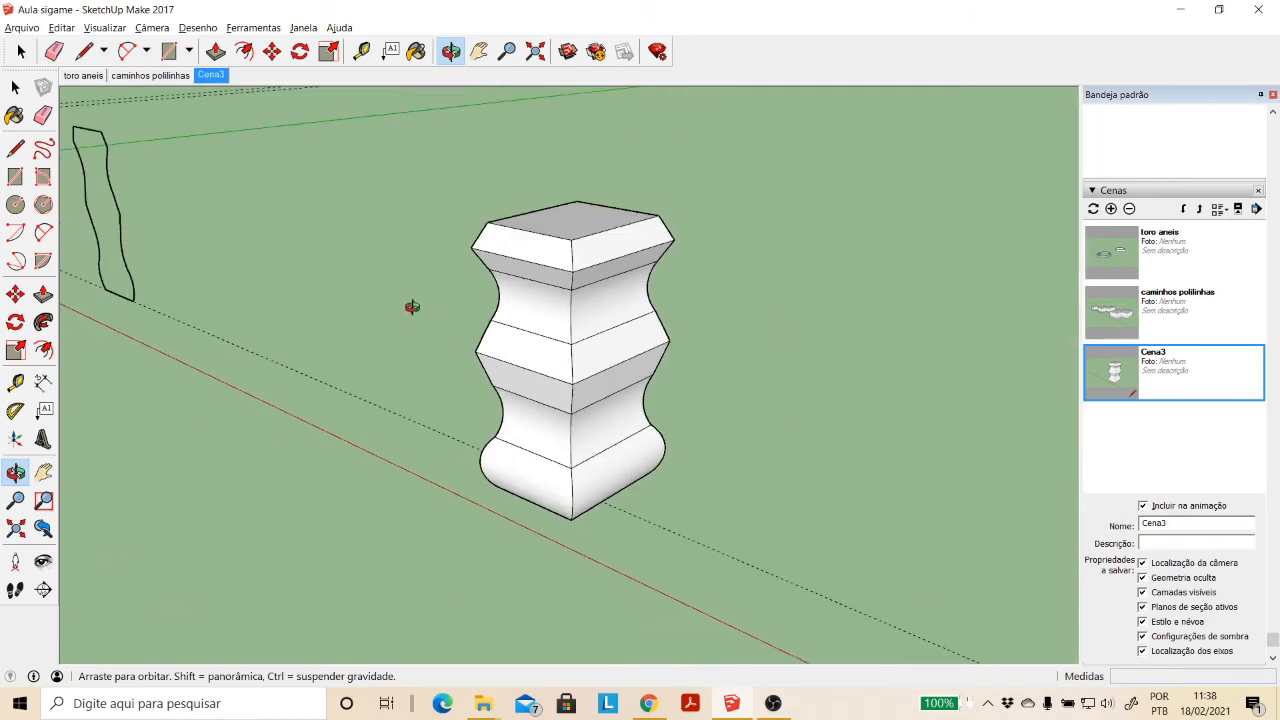
drag(600, 425, 720, 418)
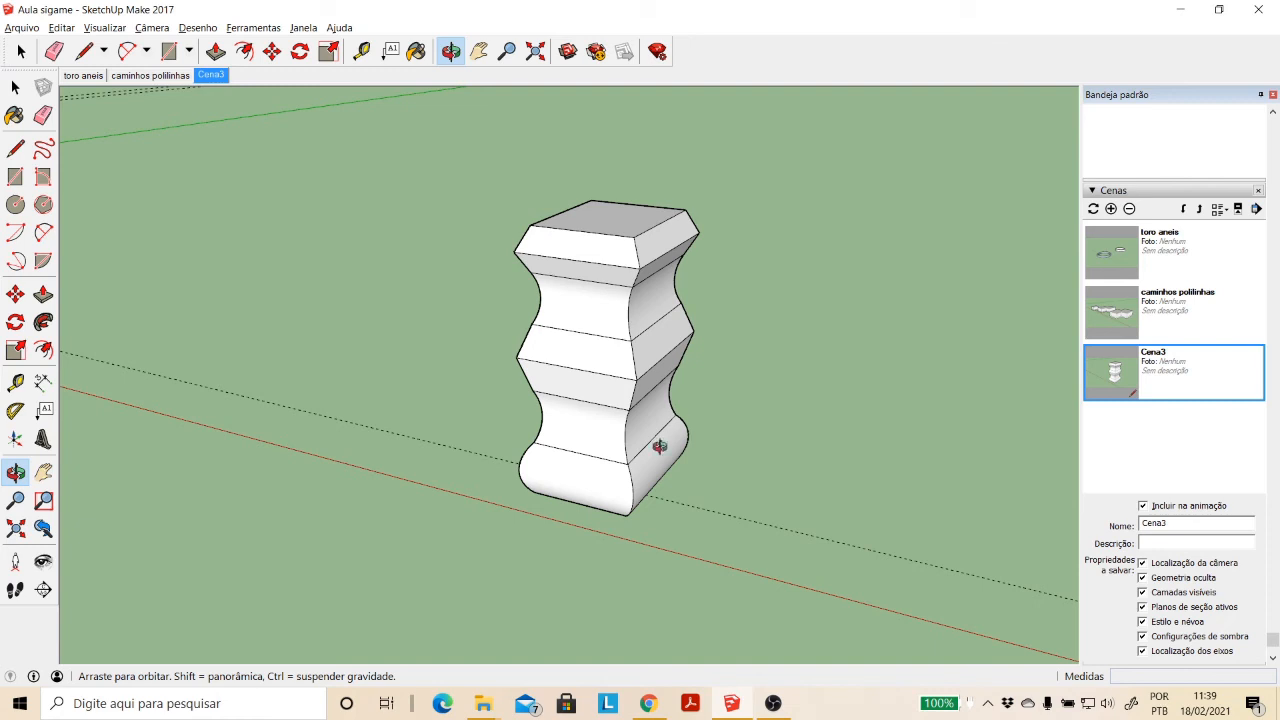
mouse_move(659, 446)
mouse_down()
mouse_move(803, 343)
mouse_move(649, 449)
mouse_move(666, 423)
mouse_up()
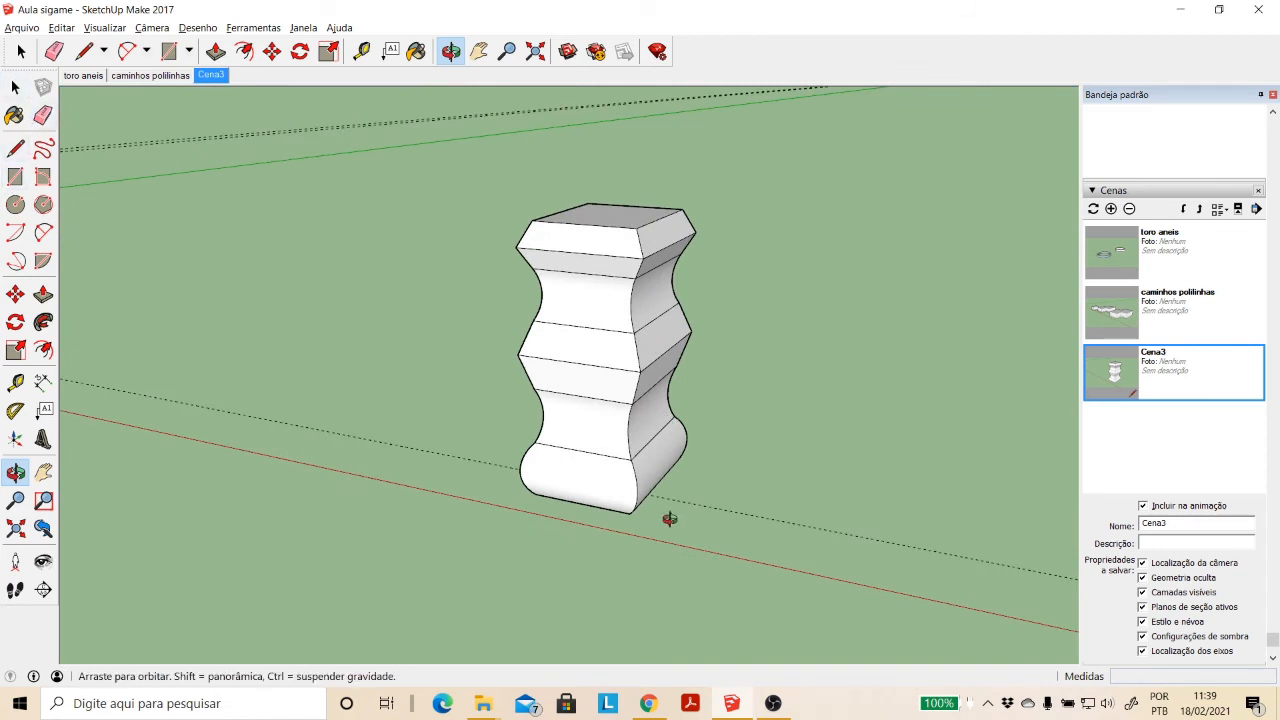
- Draw a rectangle about 12.89 × 17.52 m on the ground beside the profiled column
click(478, 51)
drag(743, 323, 557, 294)
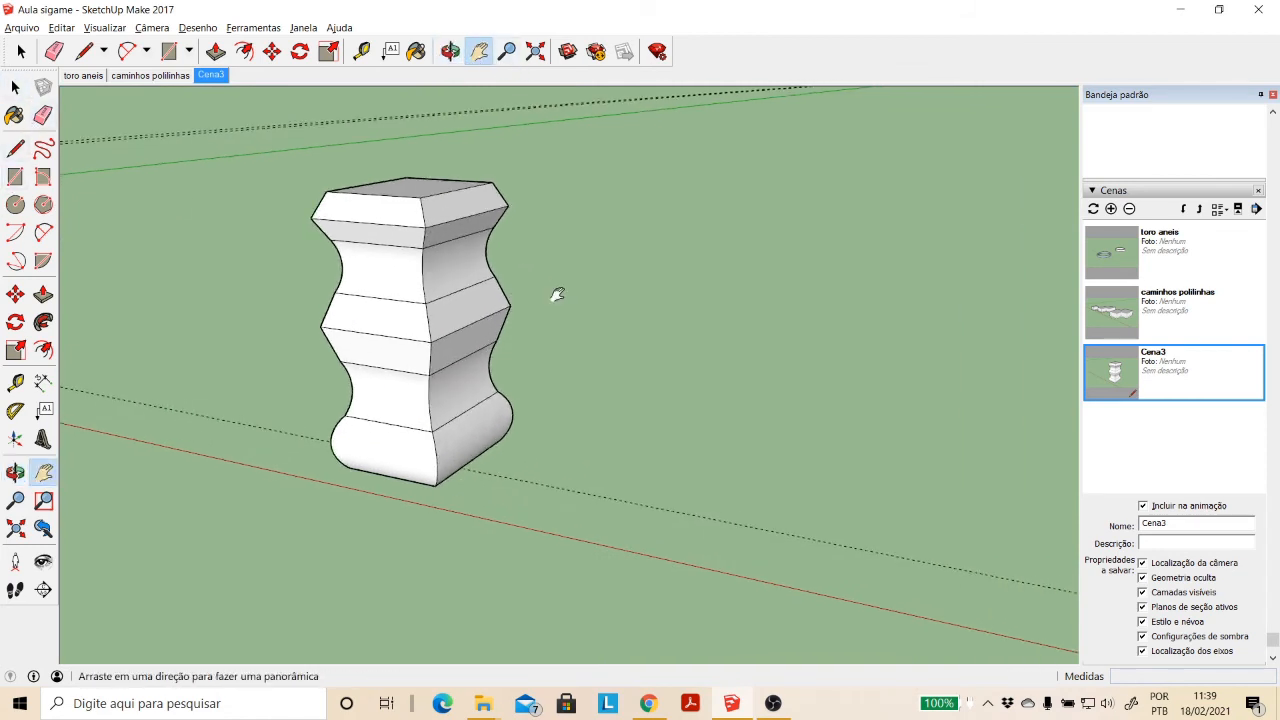
click(15, 176)
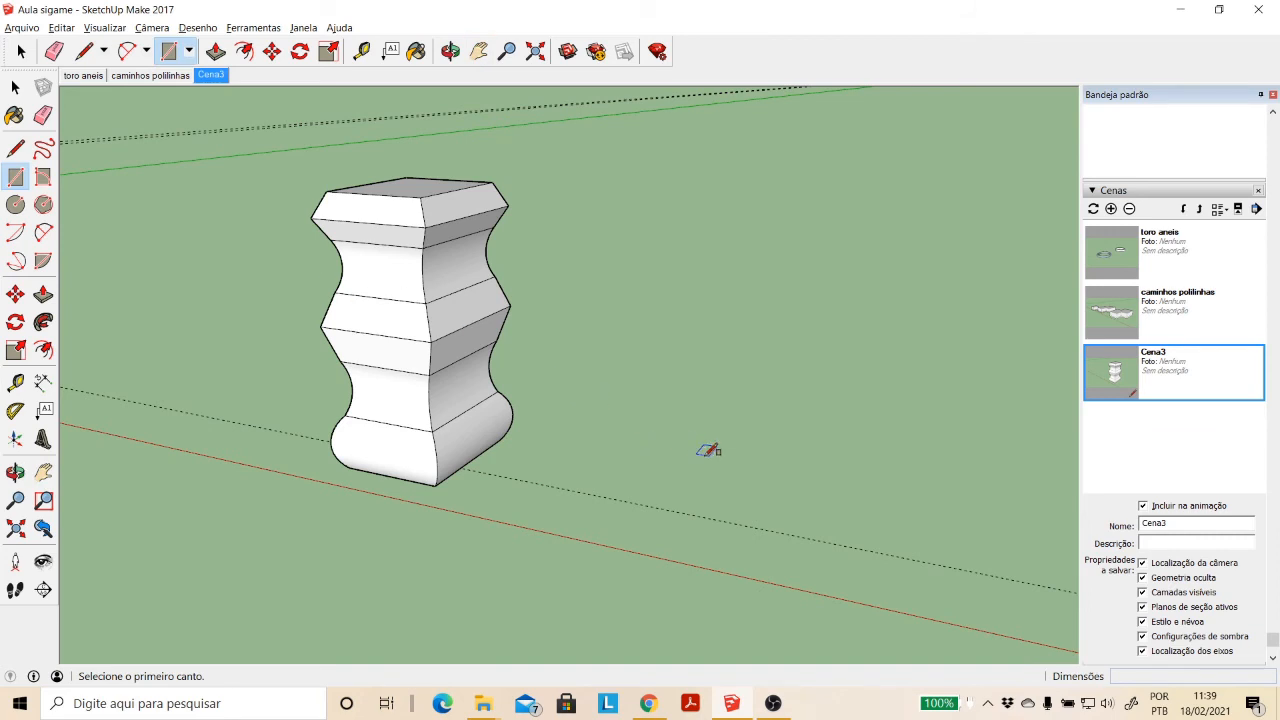
click(738, 461)
click(878, 426)
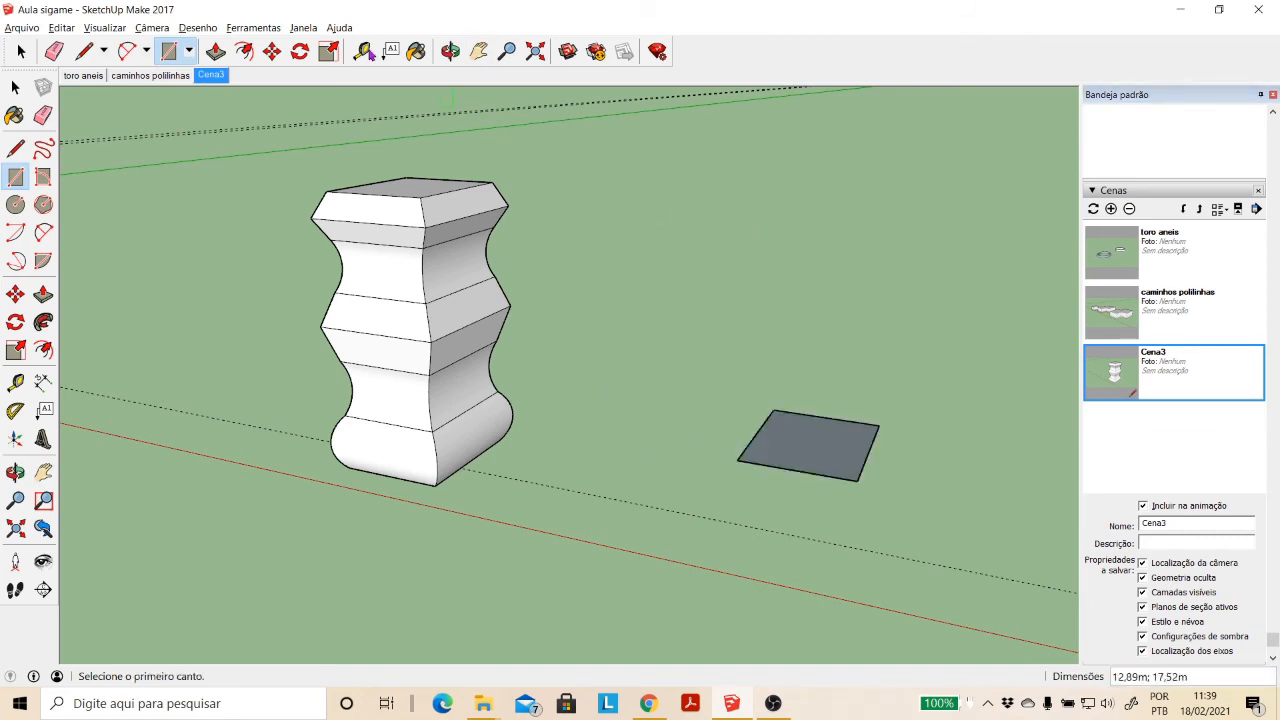
- Extrude the ground rectangle about 29.68 m upward with Push/Pull, matching the height of the profiled column's top face
click(450, 51)
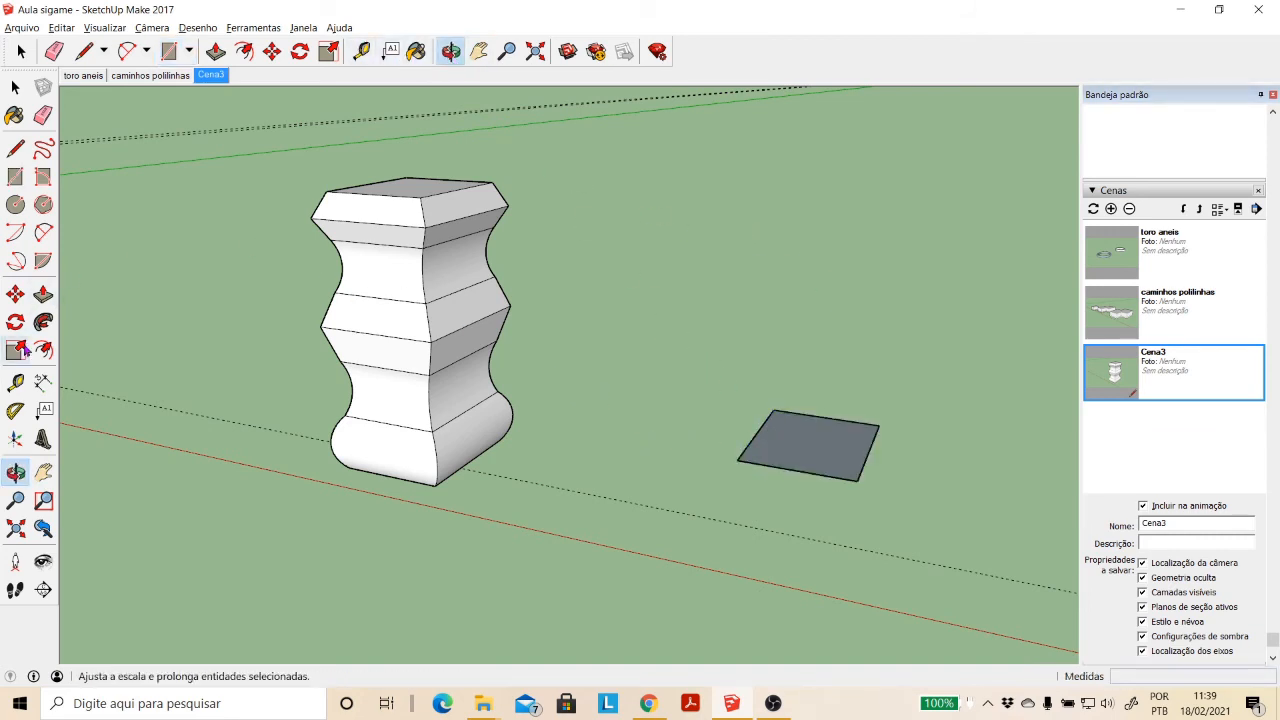
click(43, 294)
click(765, 453)
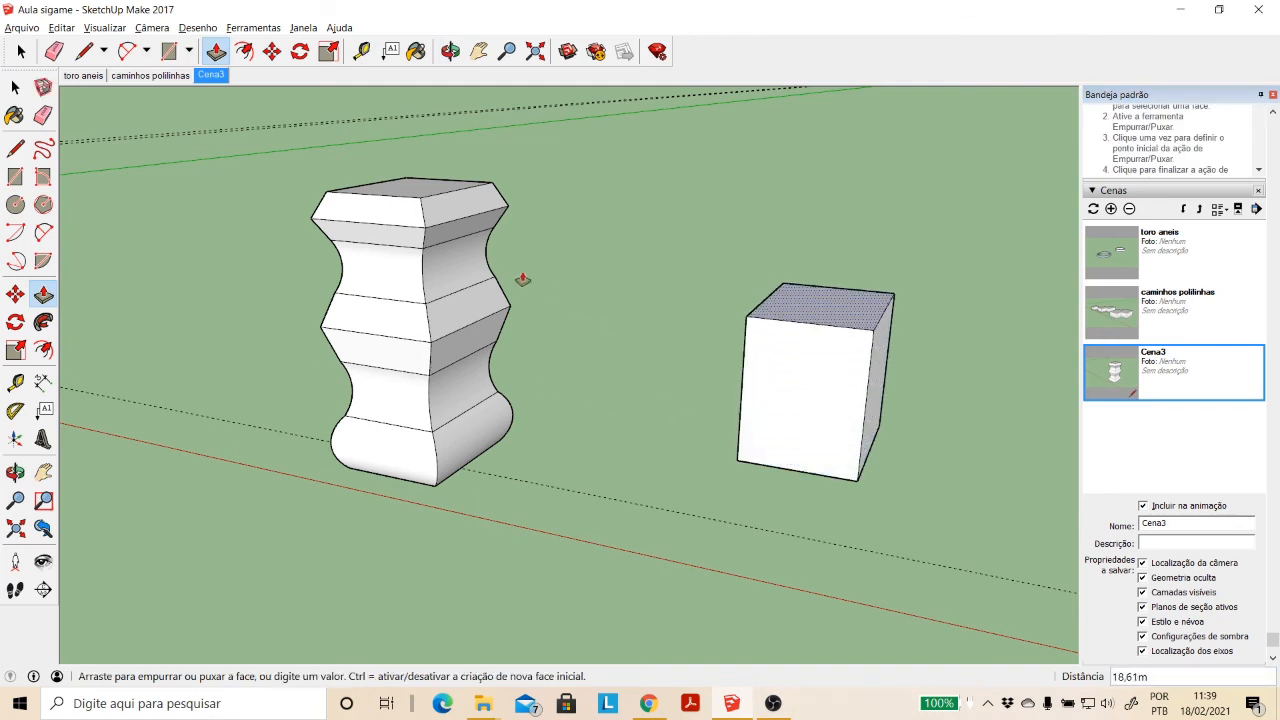
click(414, 200)
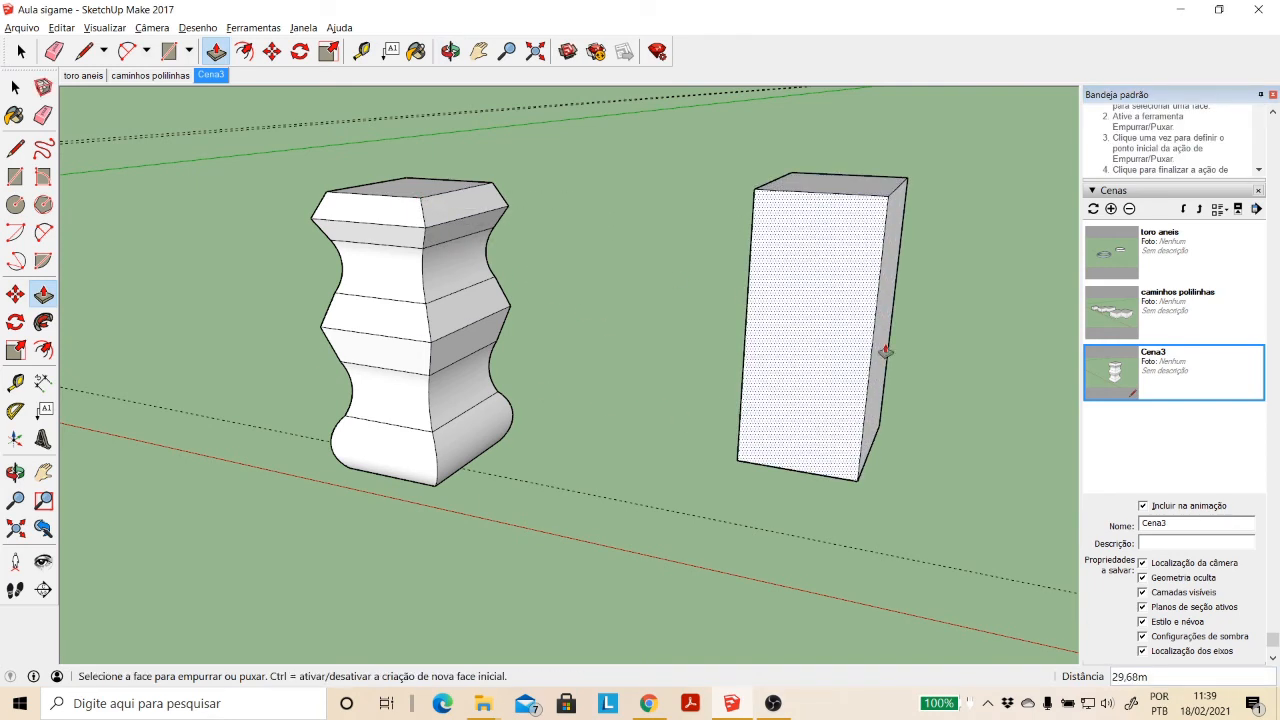
scroll(851, 434, down, 3)
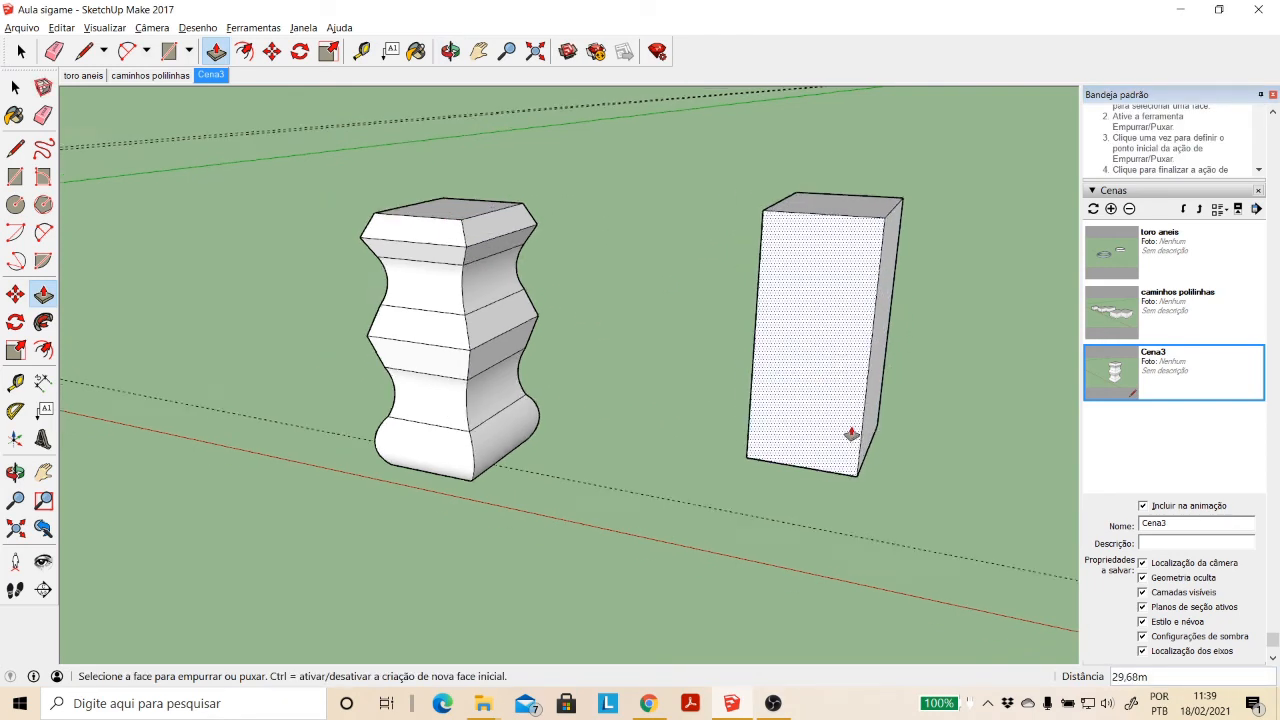
click(479, 51)
drag(713, 321, 568, 321)
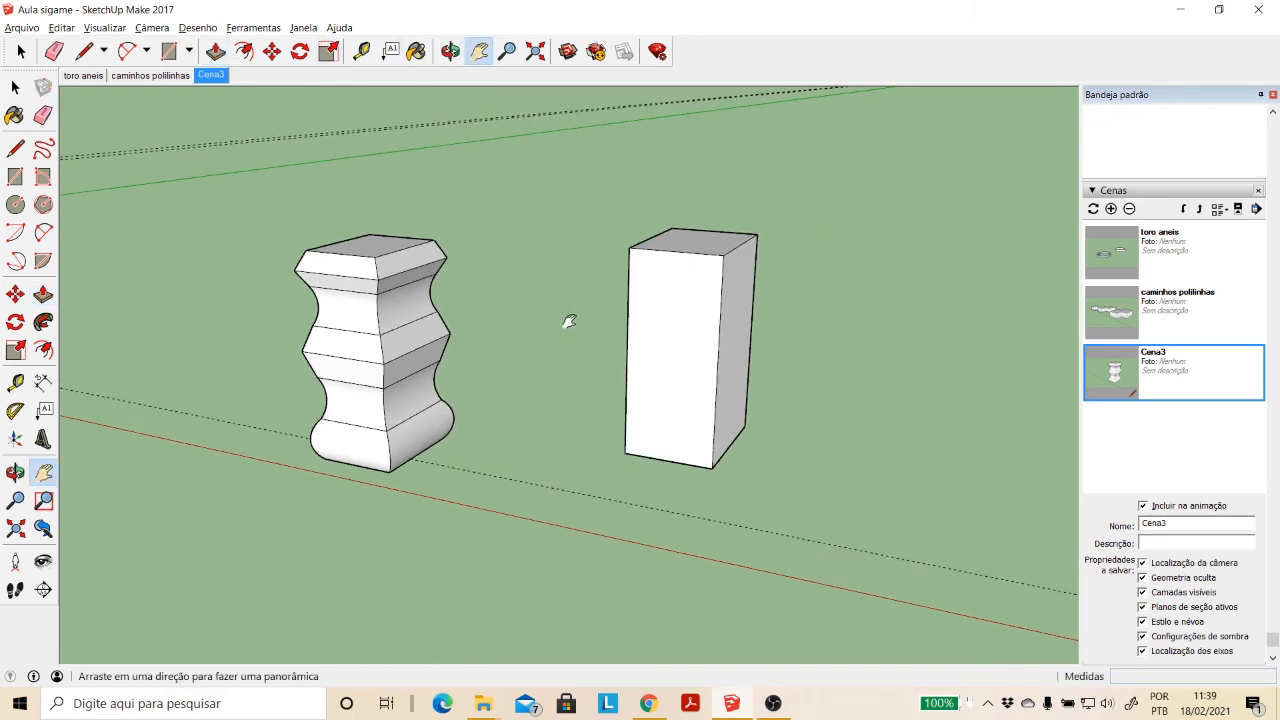
- Place a vertical guide line on the tall box's front face, parallel to and just inside the edge shared with the shaded side
click(15, 87)
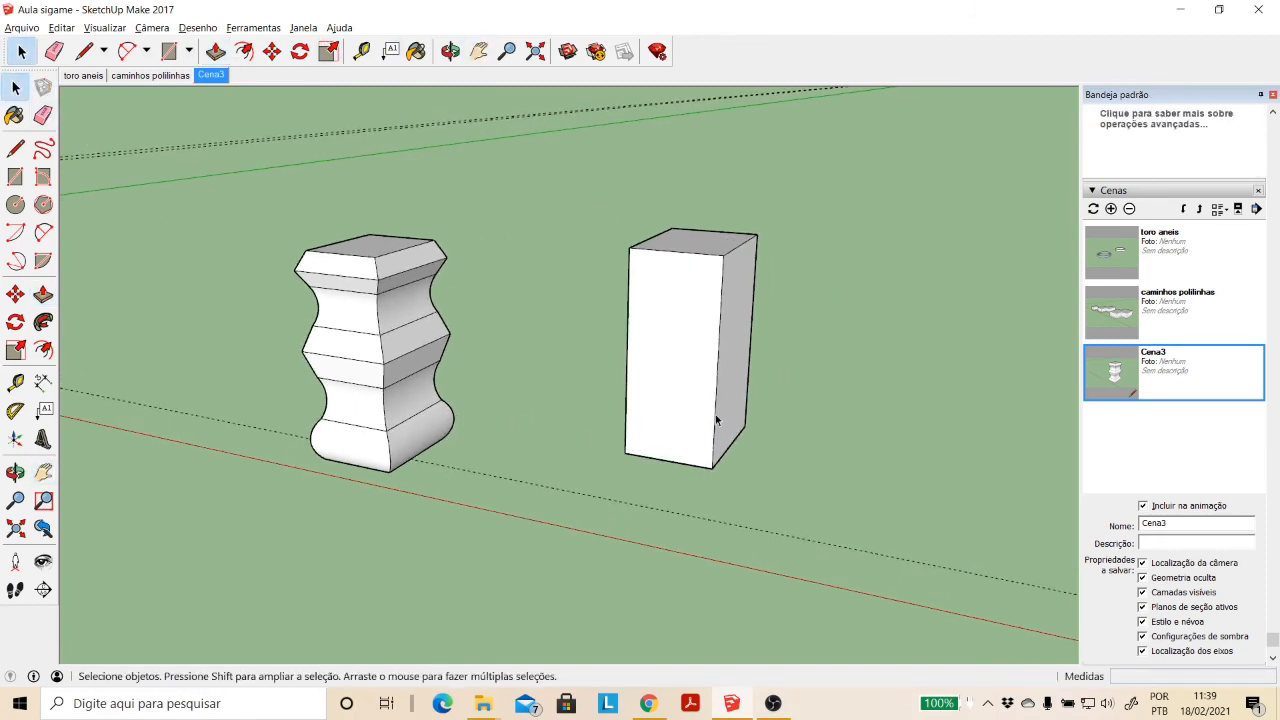
click(674, 404)
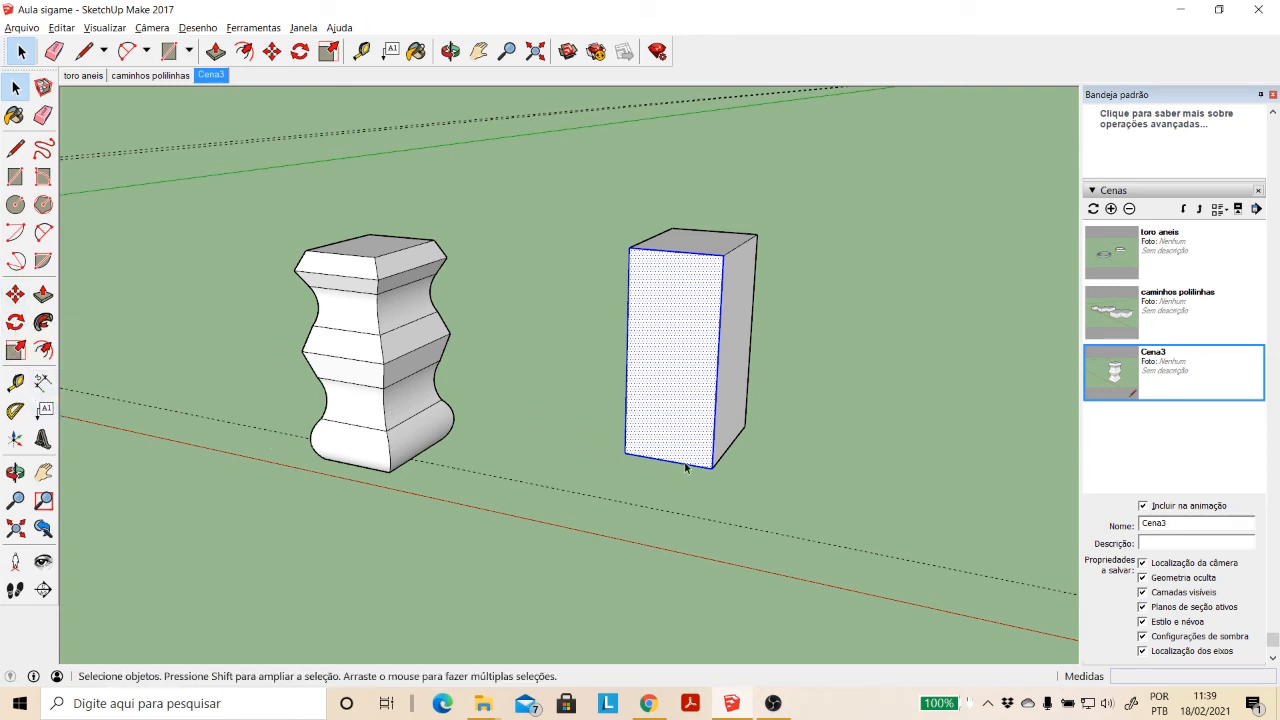
scroll(704, 456, up, 2)
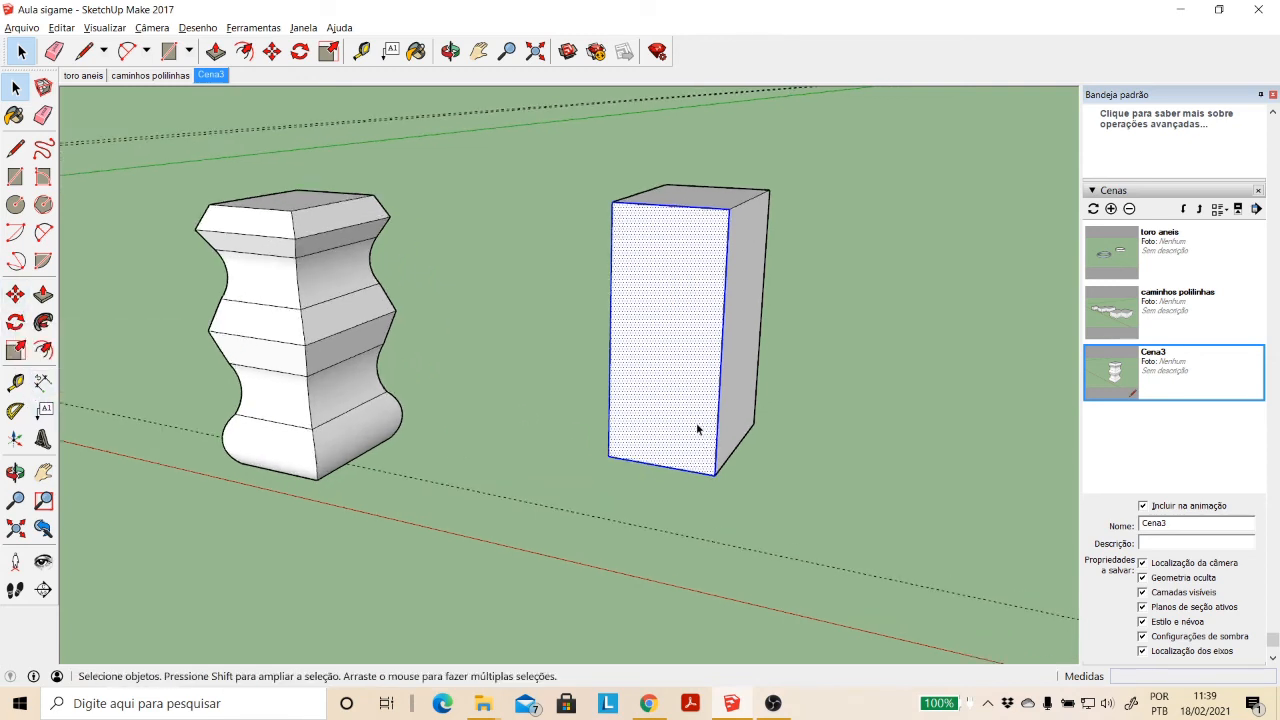
scroll(726, 286, up, 3)
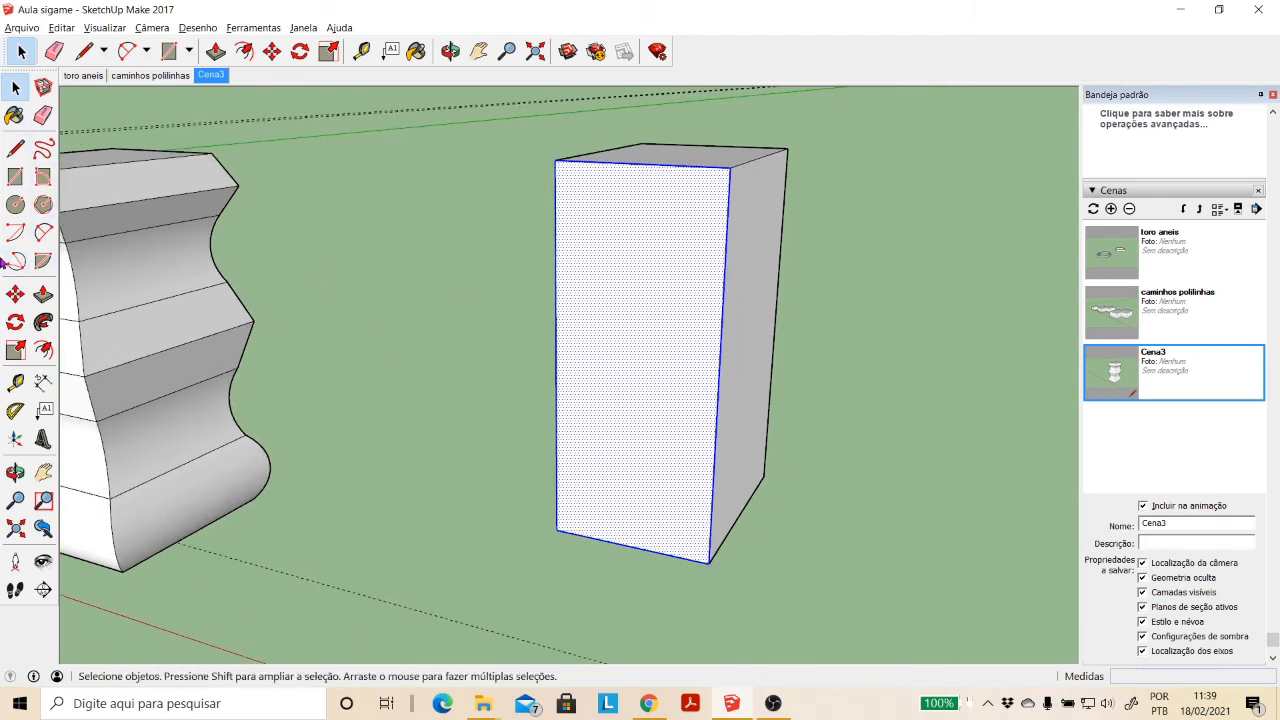
click(15, 381)
click(720, 377)
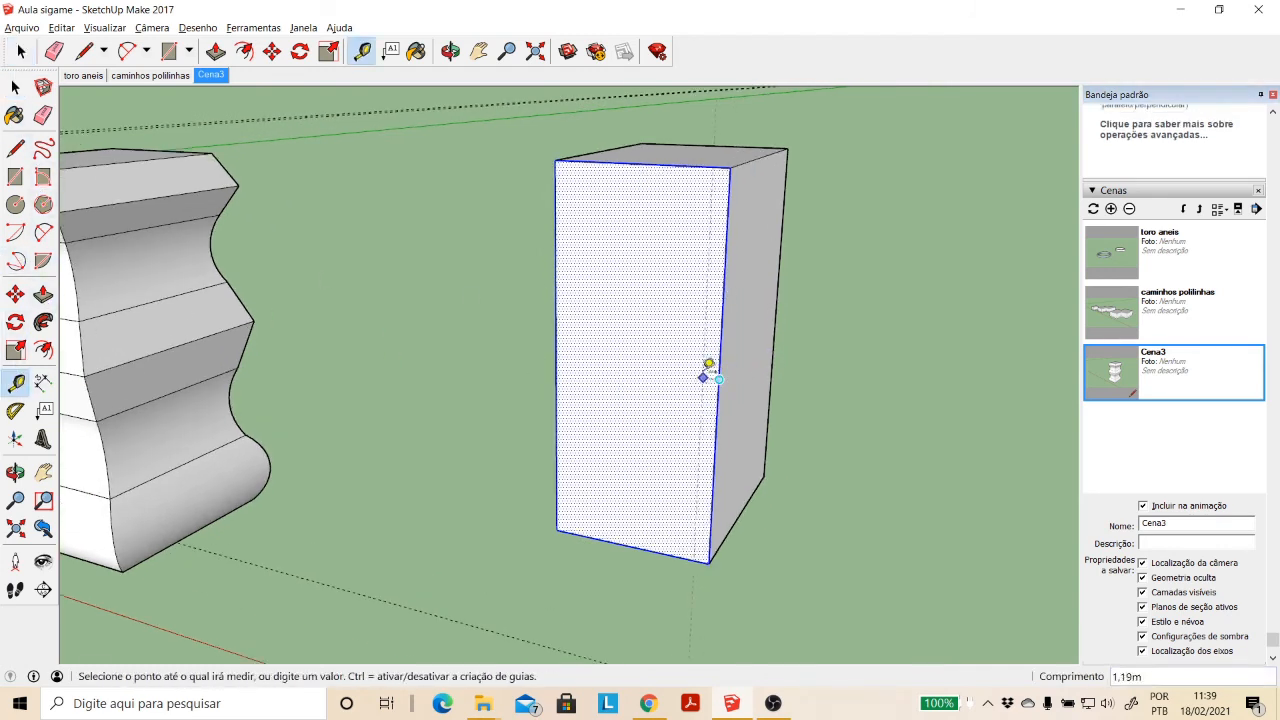
click(705, 362)
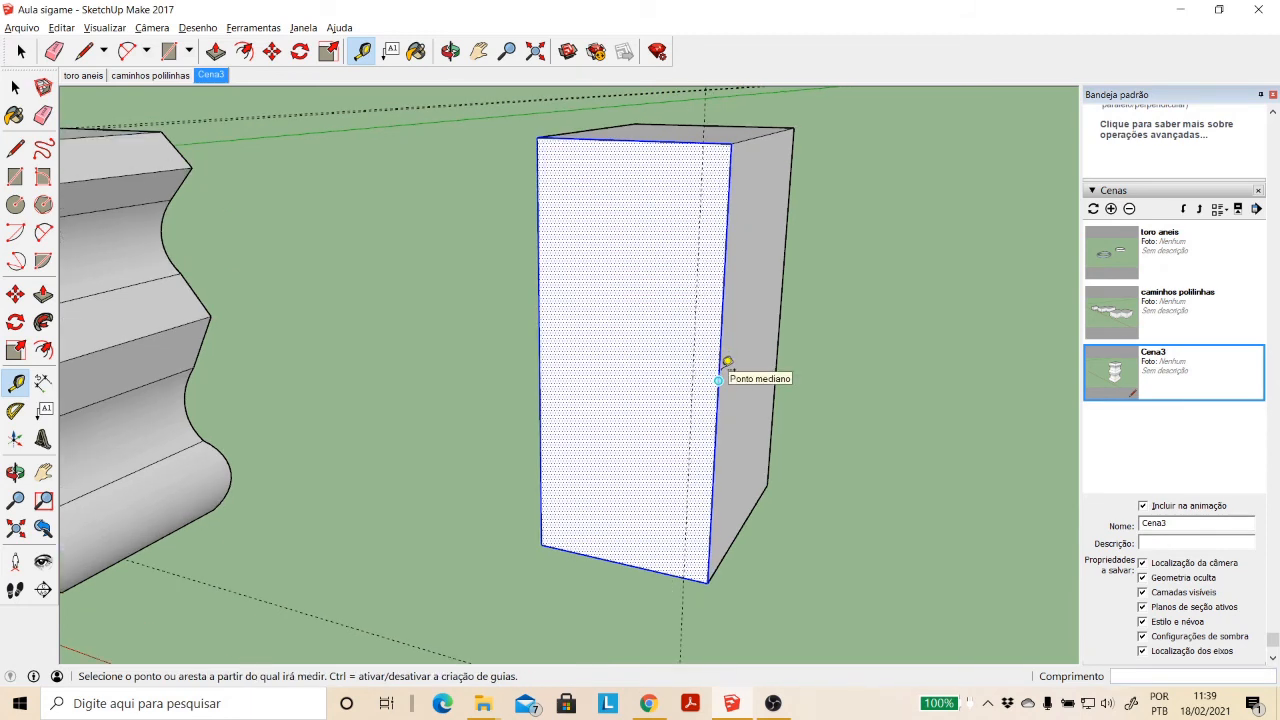
scroll(722, 366, up, 2)
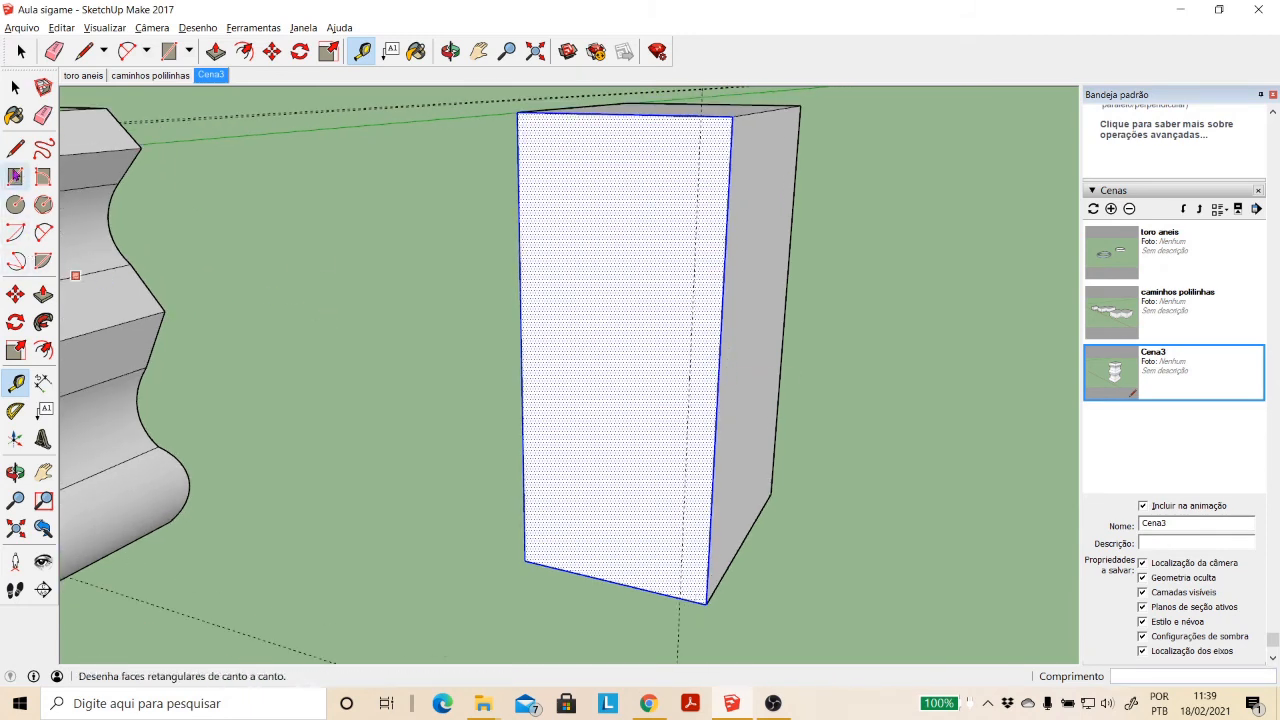
- Draw a triangular notch outline with sides about 3 m long on the tall box's front face, from its vertical edge to the guide line
click(15, 148)
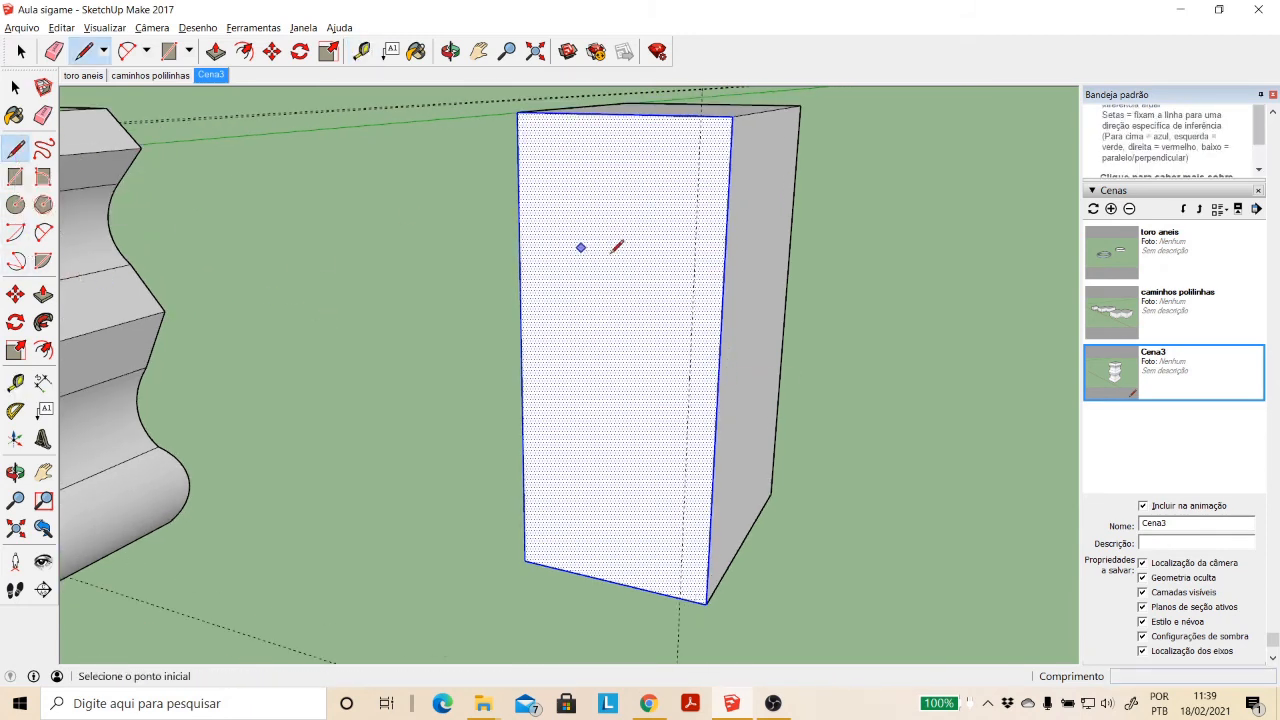
click(722, 293)
click(691, 327)
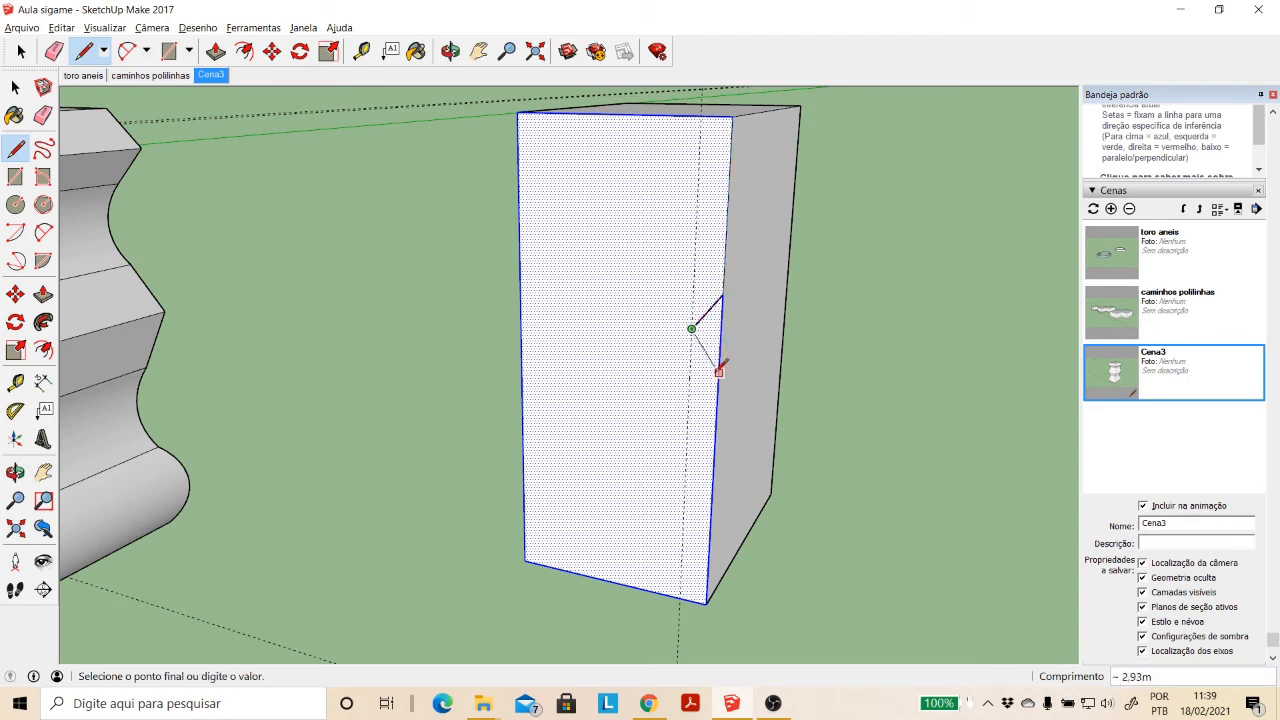
click(718, 372)
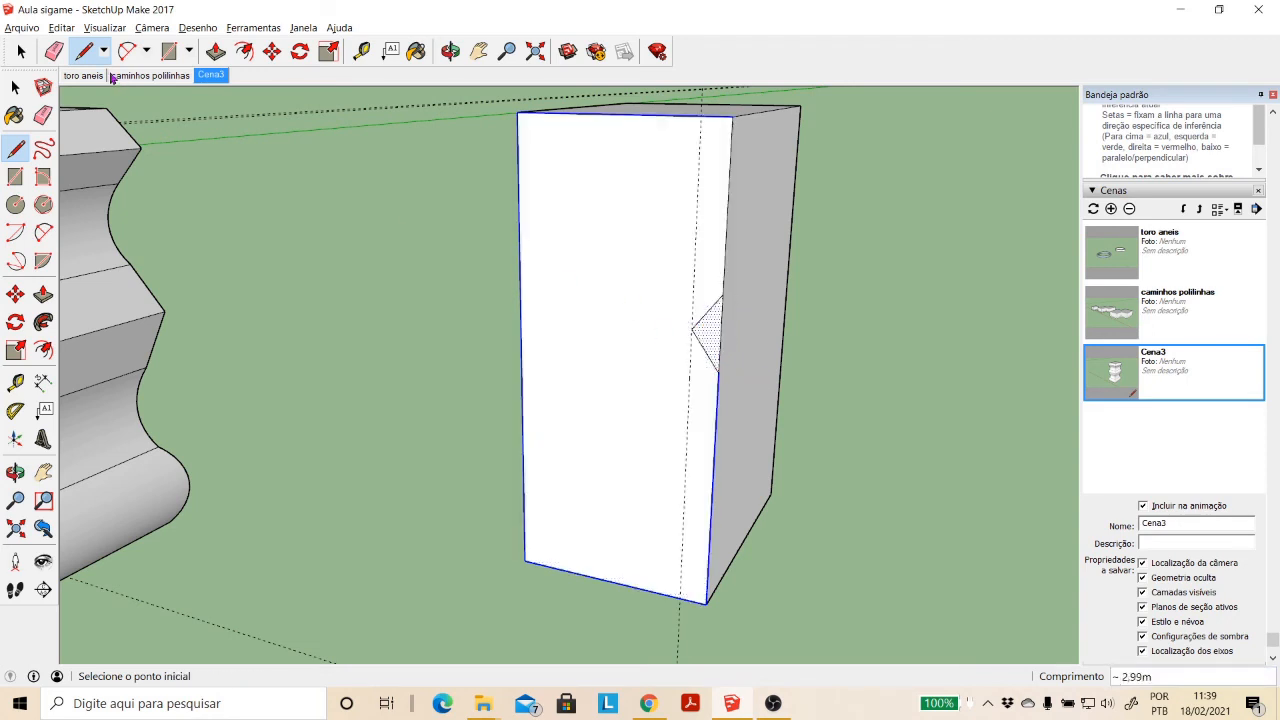
click(718, 372)
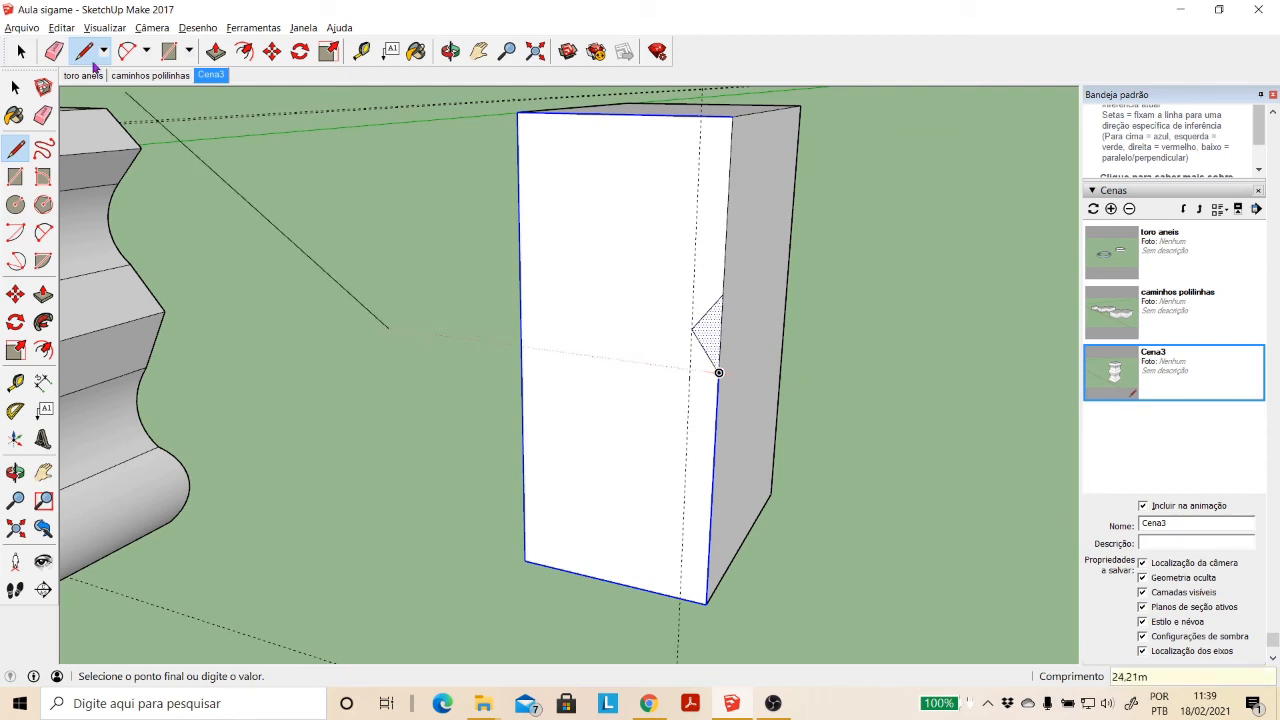
key(Escape)
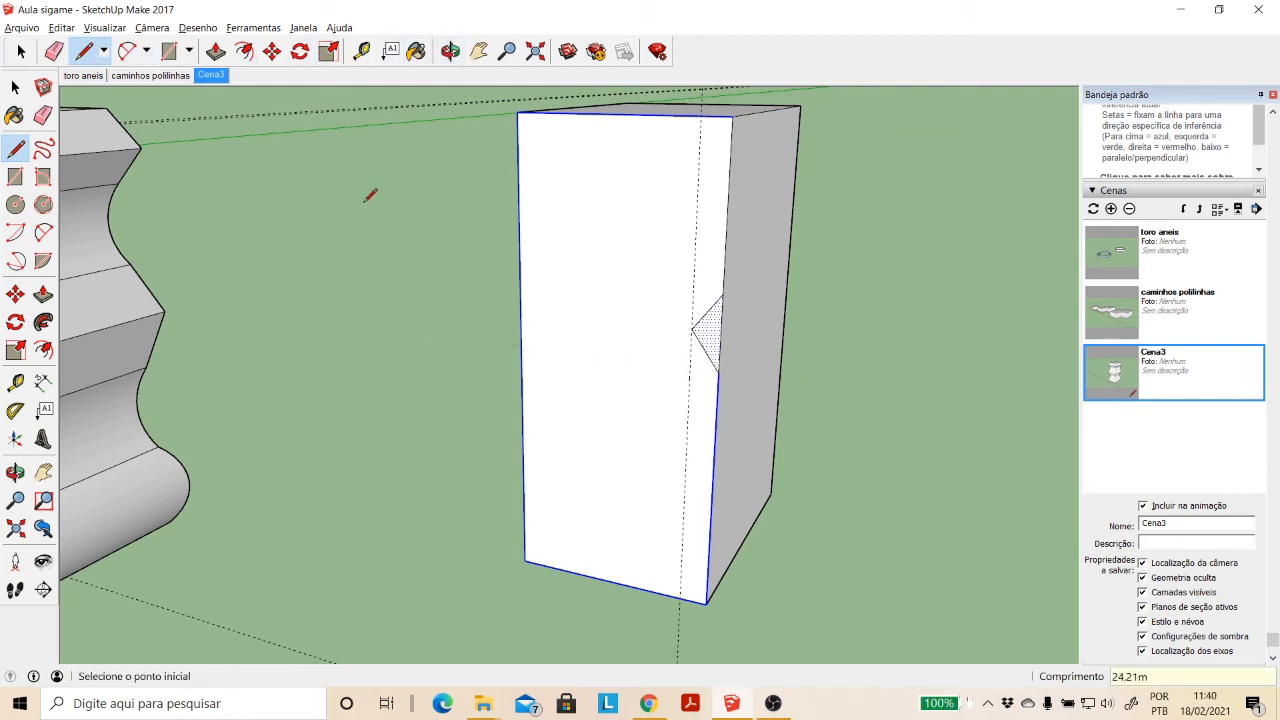
scroll(803, 434, down, 3)
scroll(751, 453, up, 5)
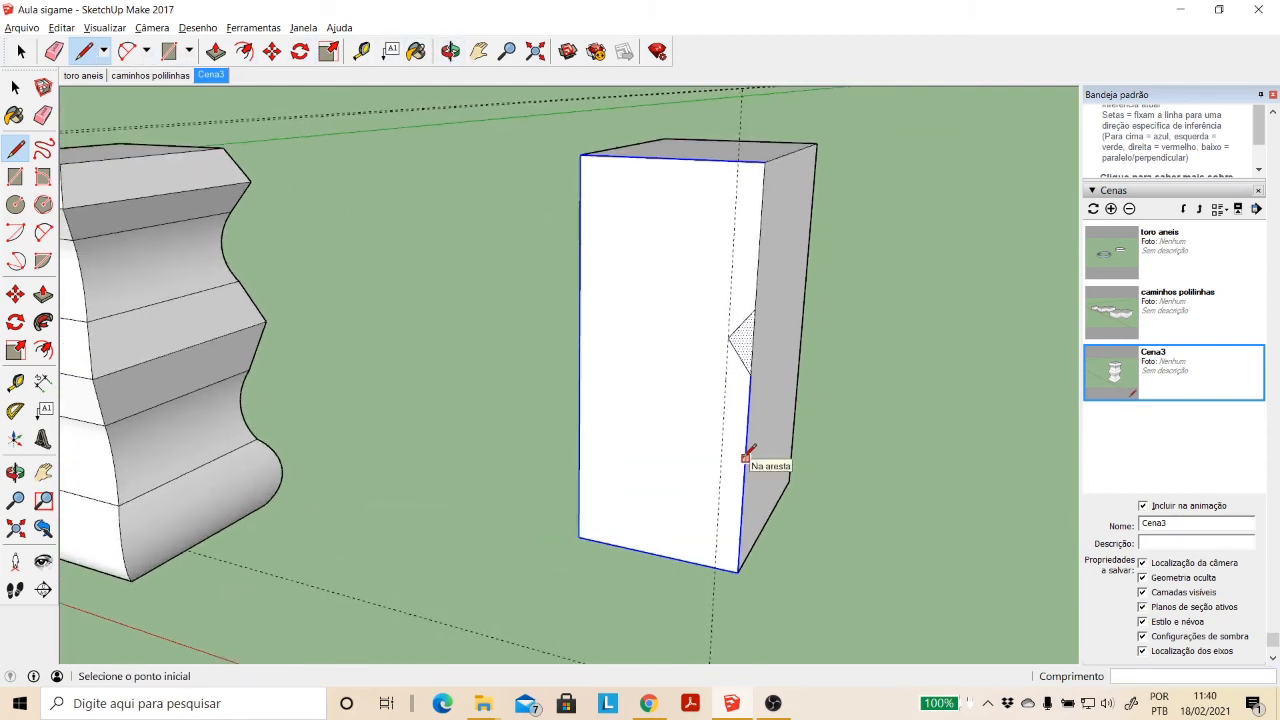
click(15, 88)
click(379, 405)
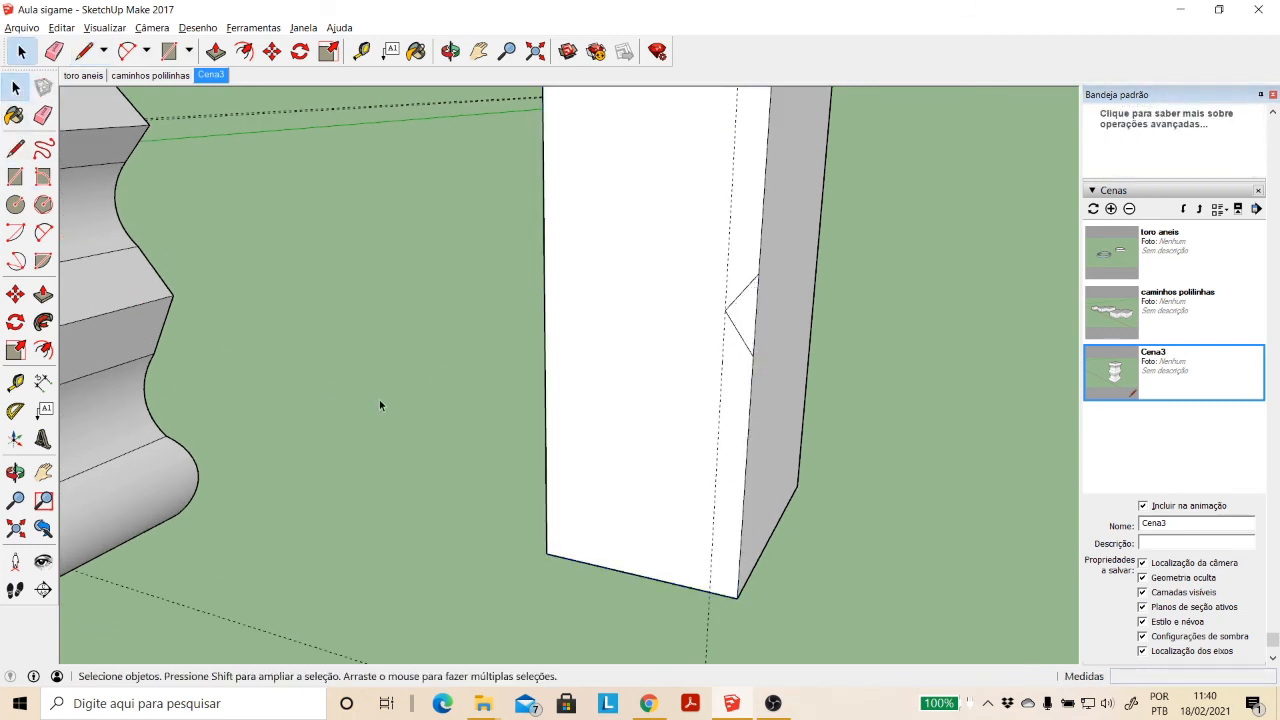
scroll(454, 416, down, 4)
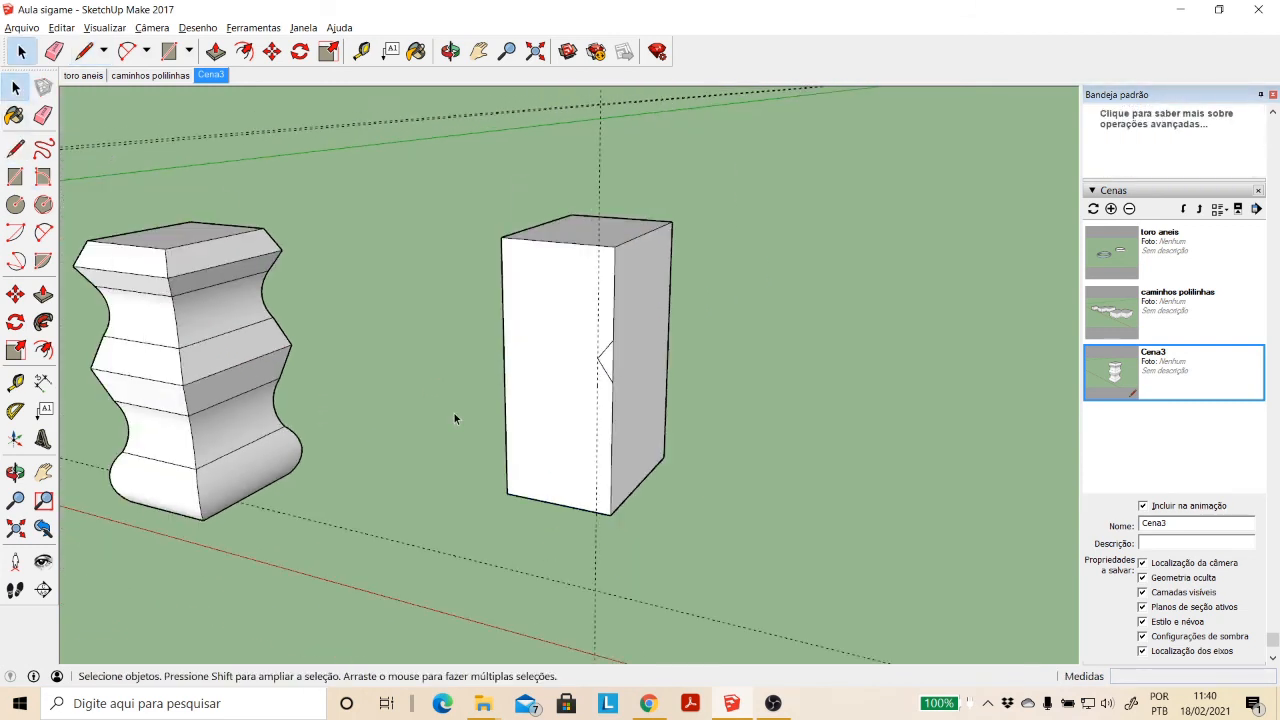
click(538, 440)
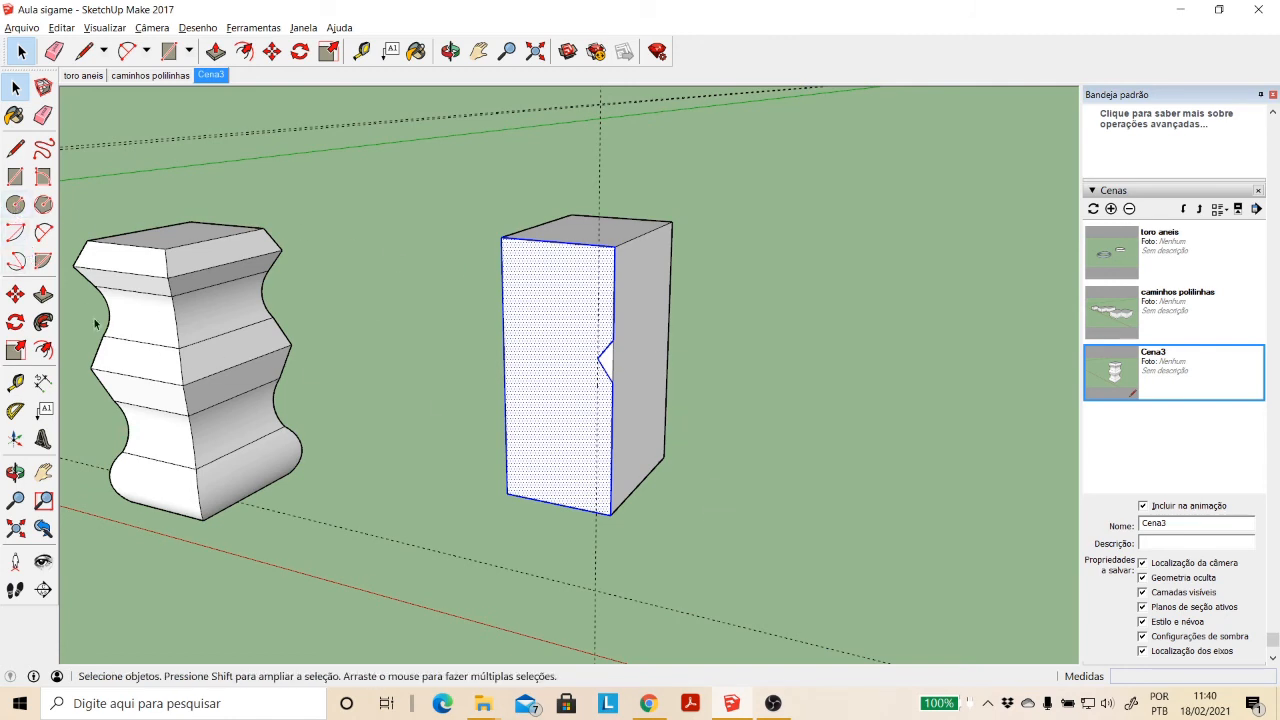
- Draw a rectangle on the ground beside the tall box and extrude it about 6.19 m upward into a low block
click(15, 176)
click(768, 527)
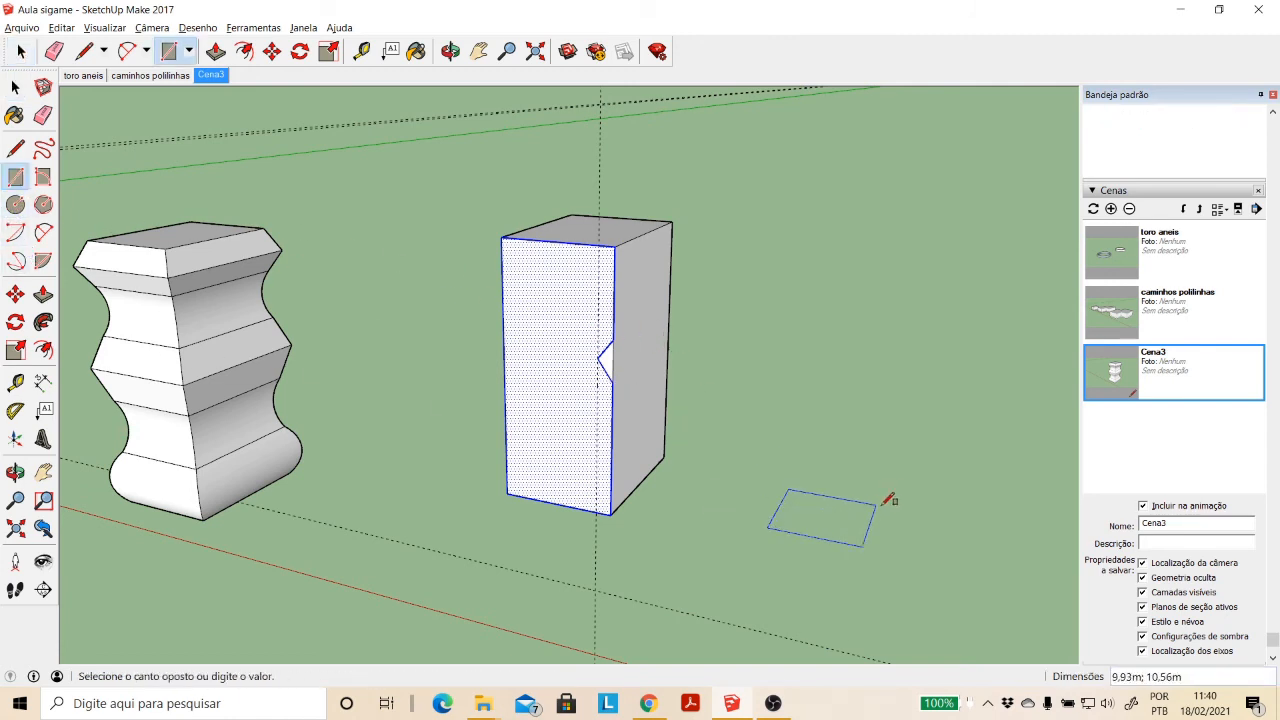
click(905, 496)
click(43, 294)
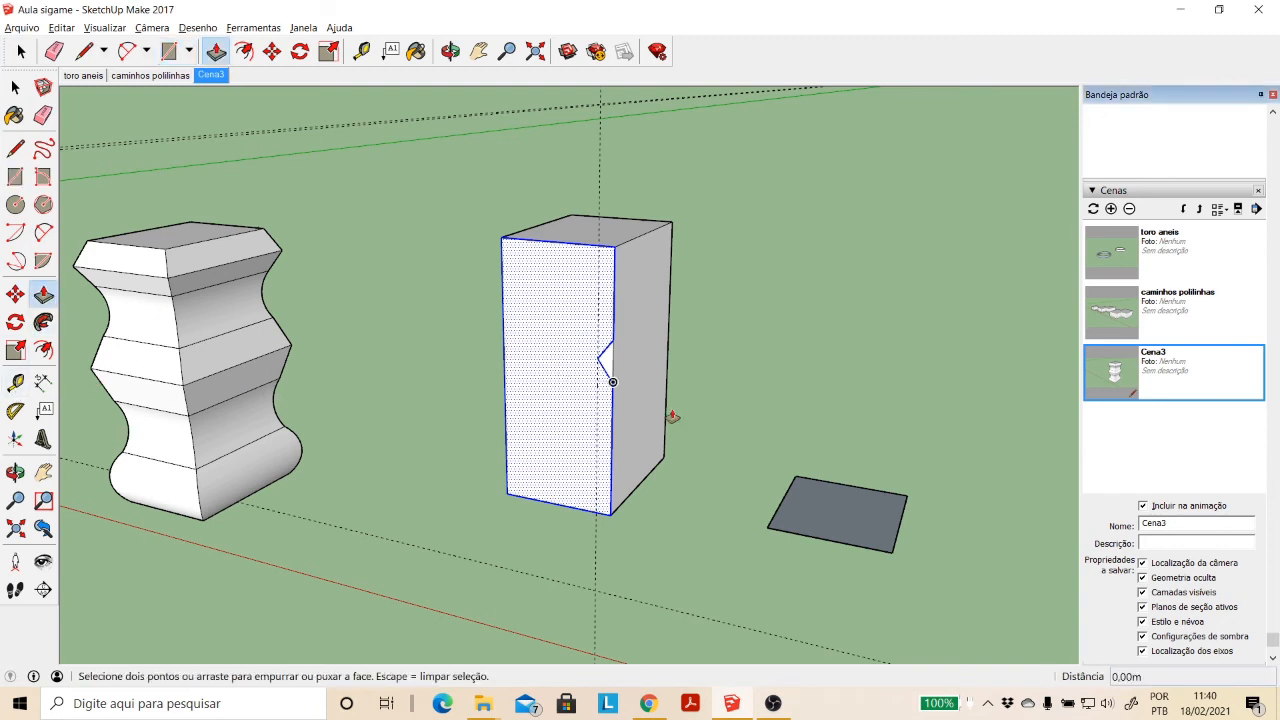
click(797, 495)
key(Escape)
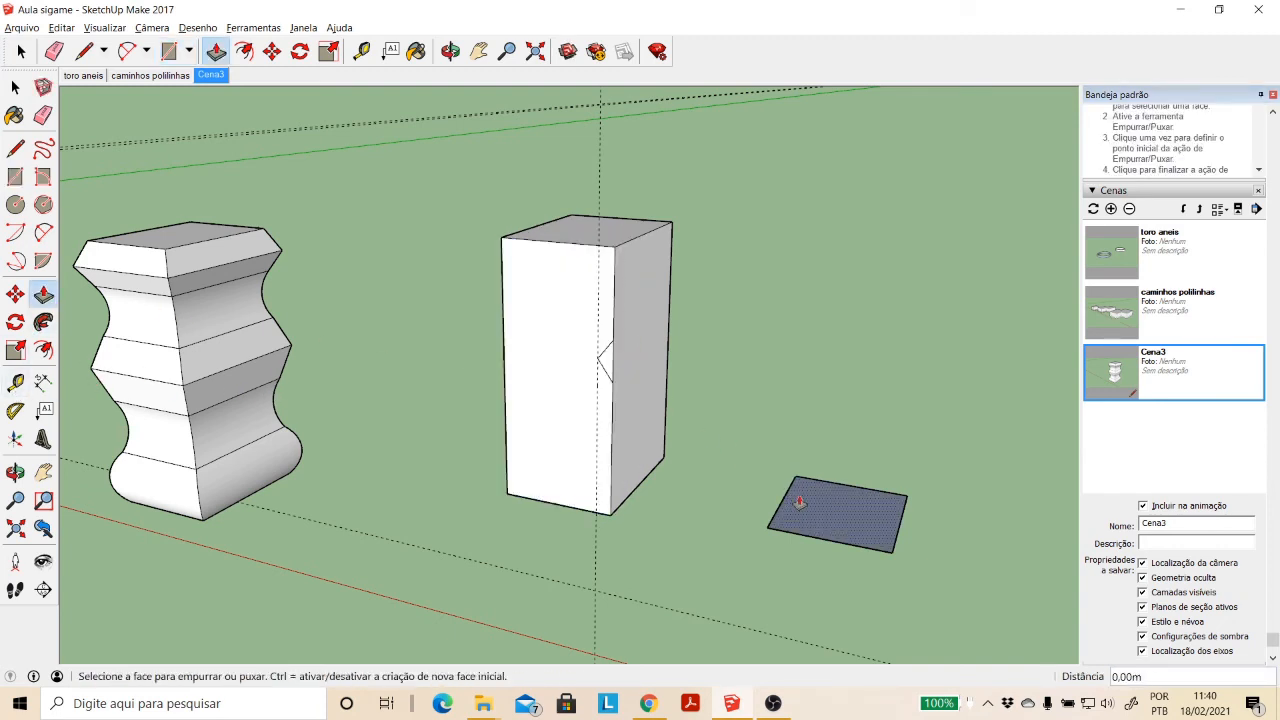
click(823, 521)
click(821, 474)
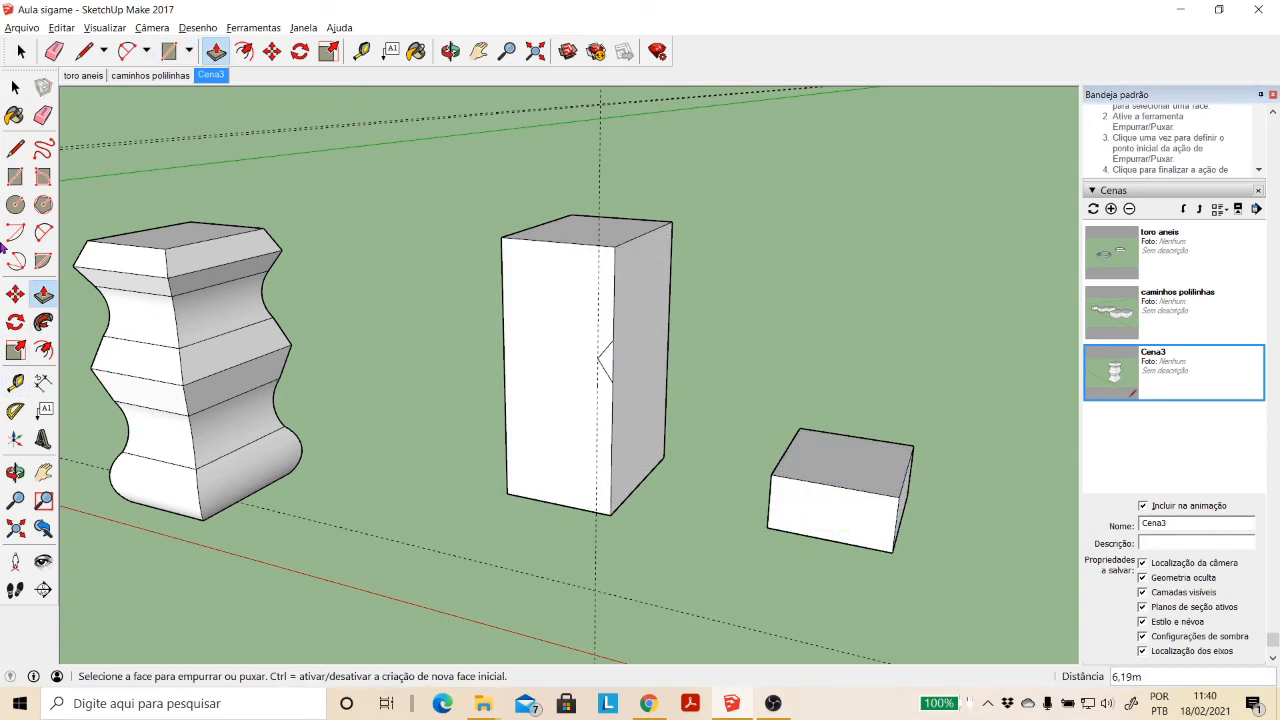
- Draw a rectangle about 3.46 × 2.64 m in the lower outer corner of the low block's front face
click(15, 176)
click(768, 526)
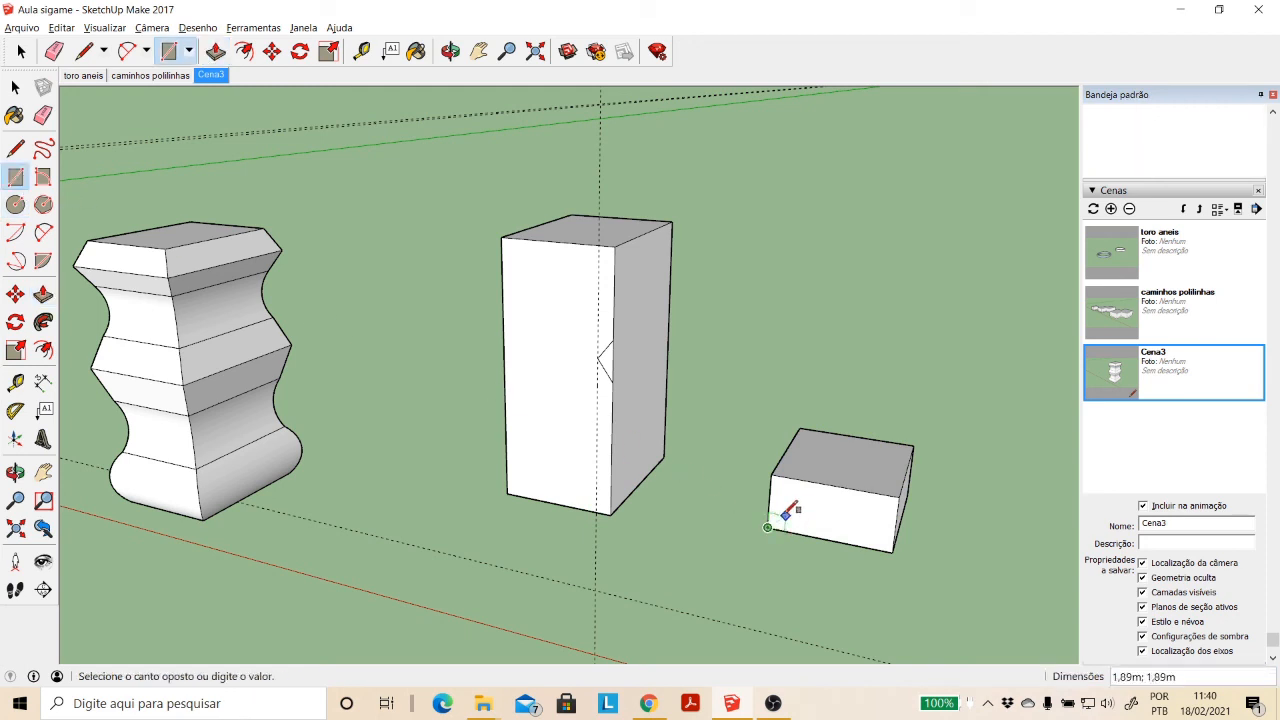
click(795, 502)
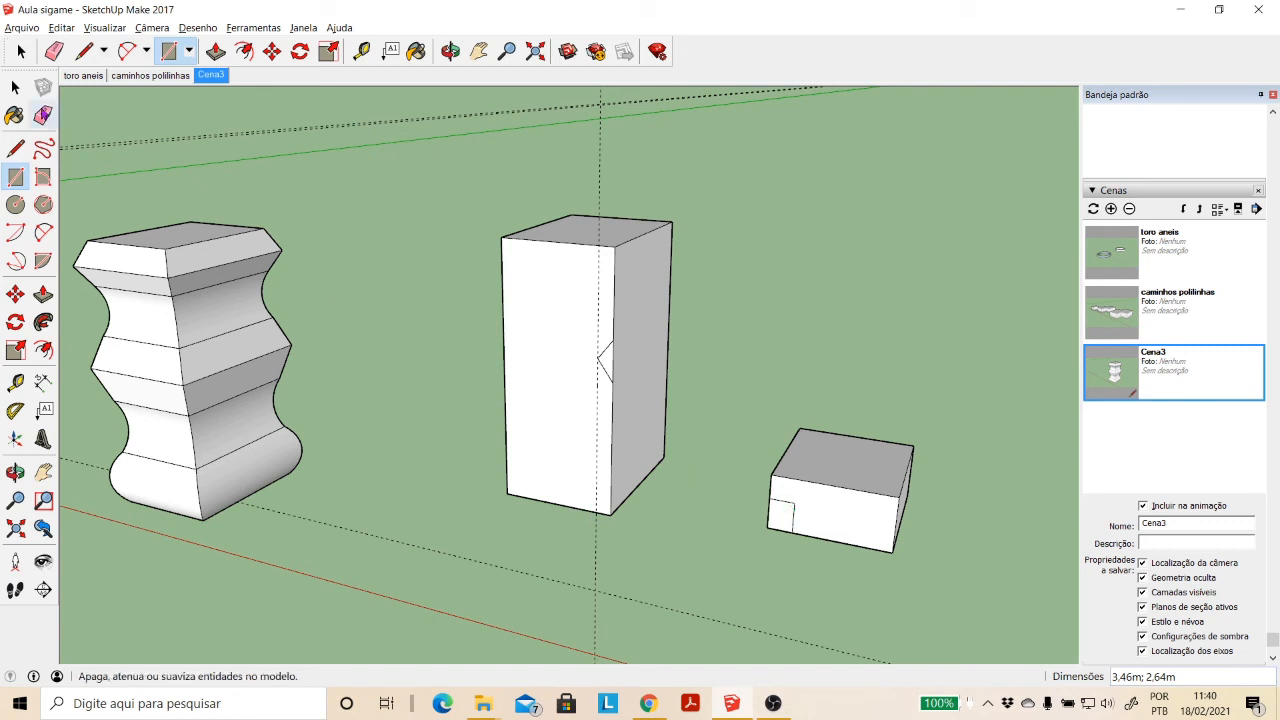
- Copy the small rectangular face from the low block to the tall box's front bottom corner so it projects outward
click(15, 87)
click(786, 525)
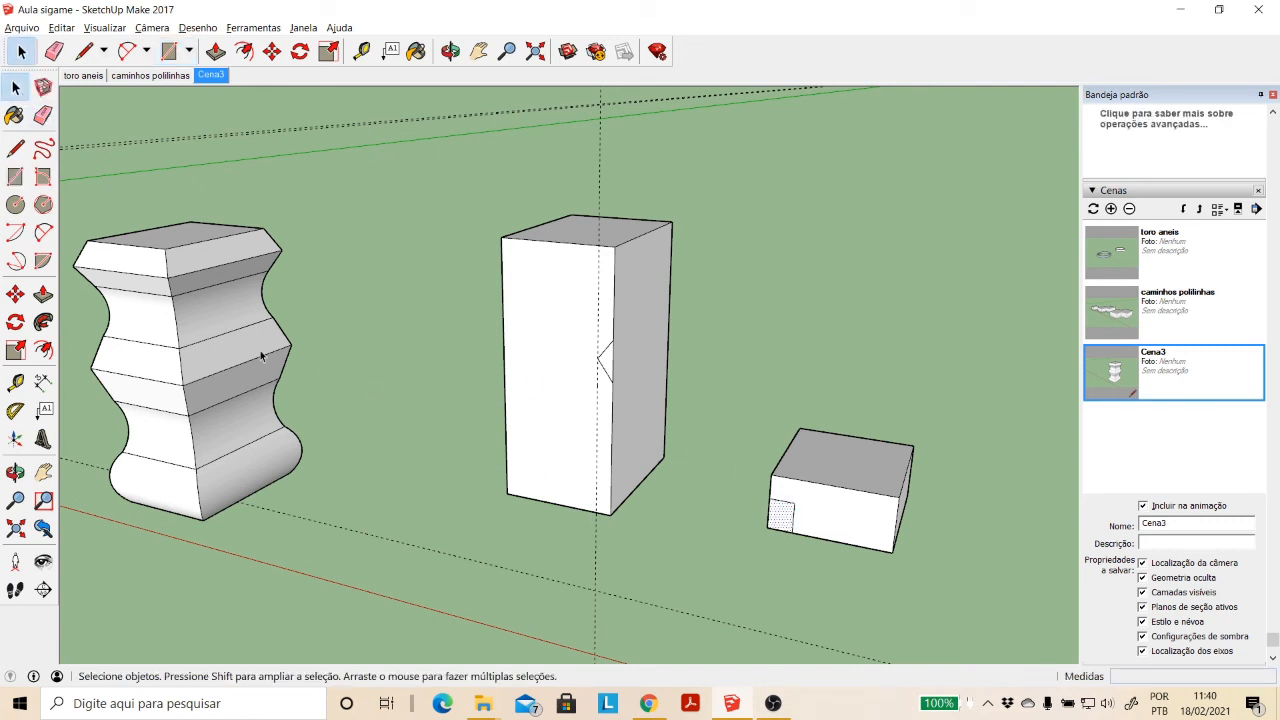
click(15, 294)
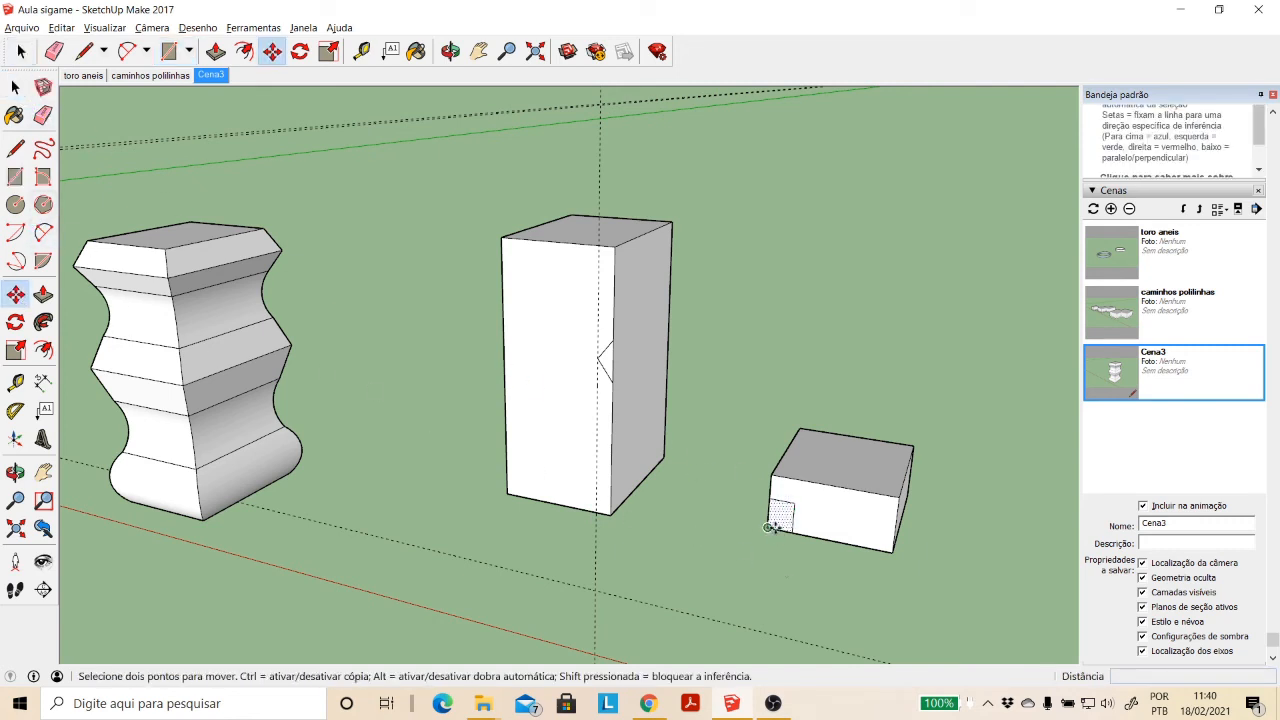
click(770, 527)
key(ctrl)
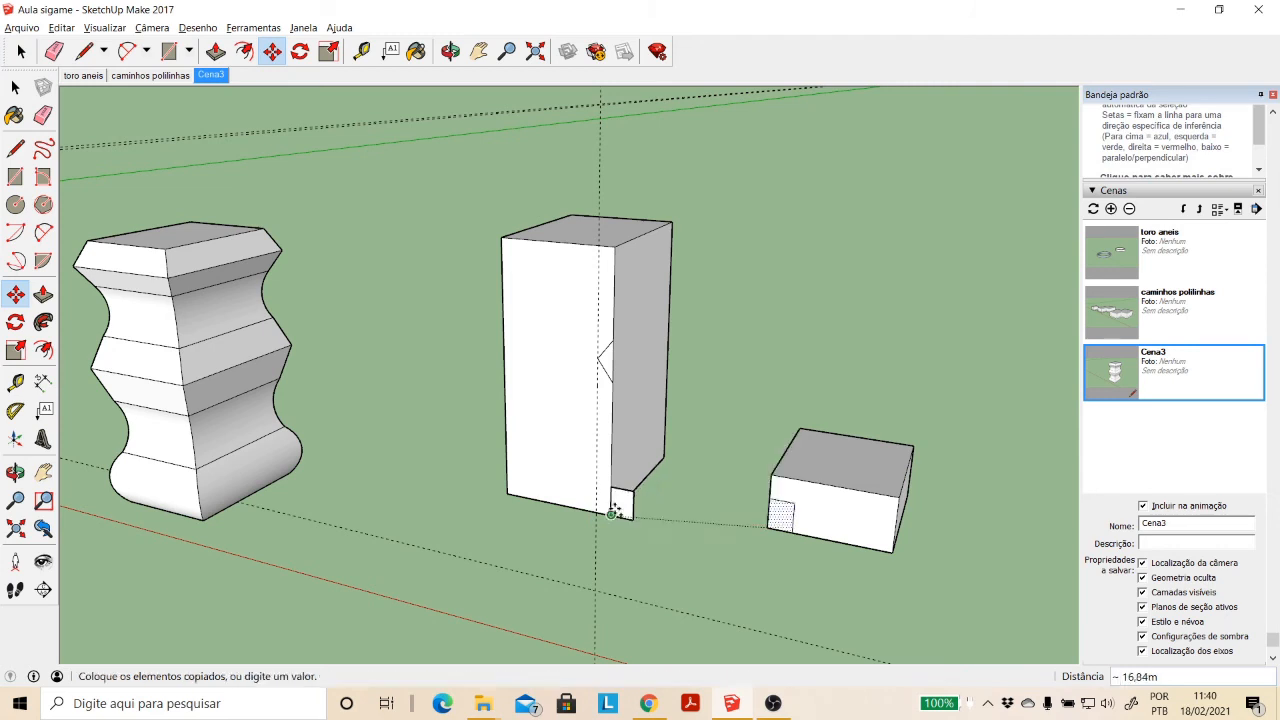
click(614, 510)
- Sweep the copied rectangle around the tall box's base with Follow Me, using the box's top face as the path
click(15, 87)
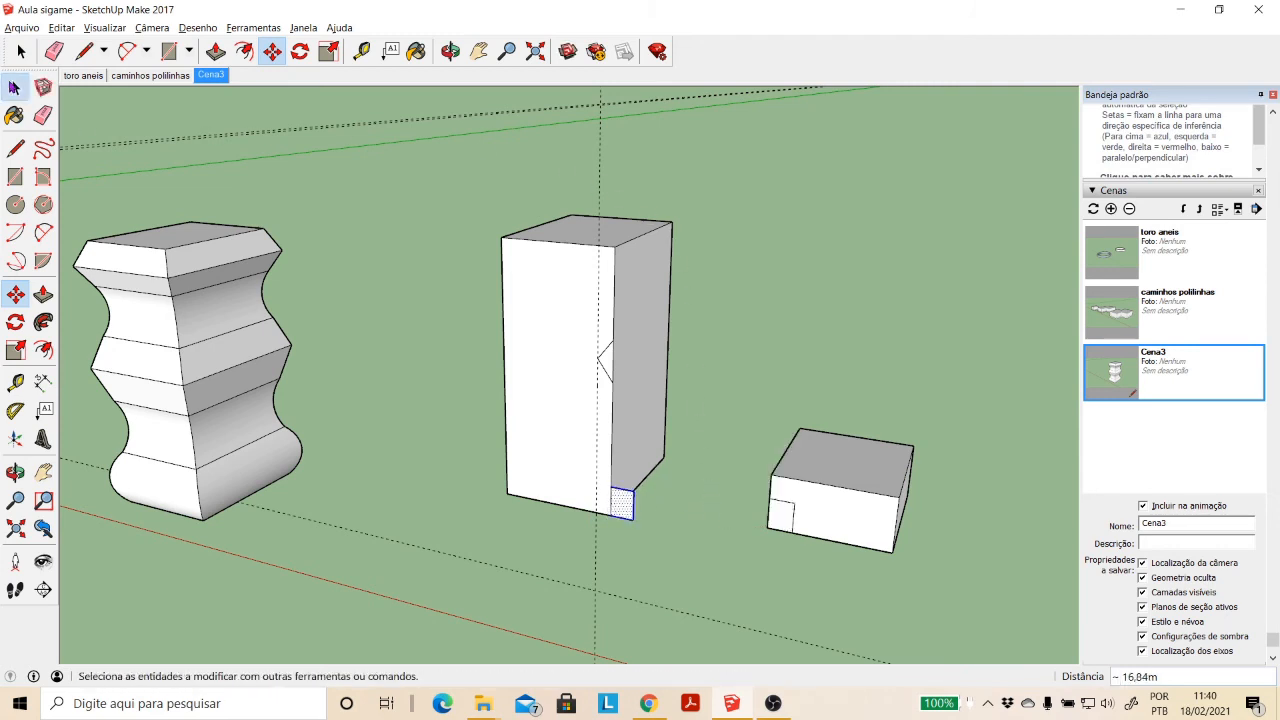
key(space)
click(562, 229)
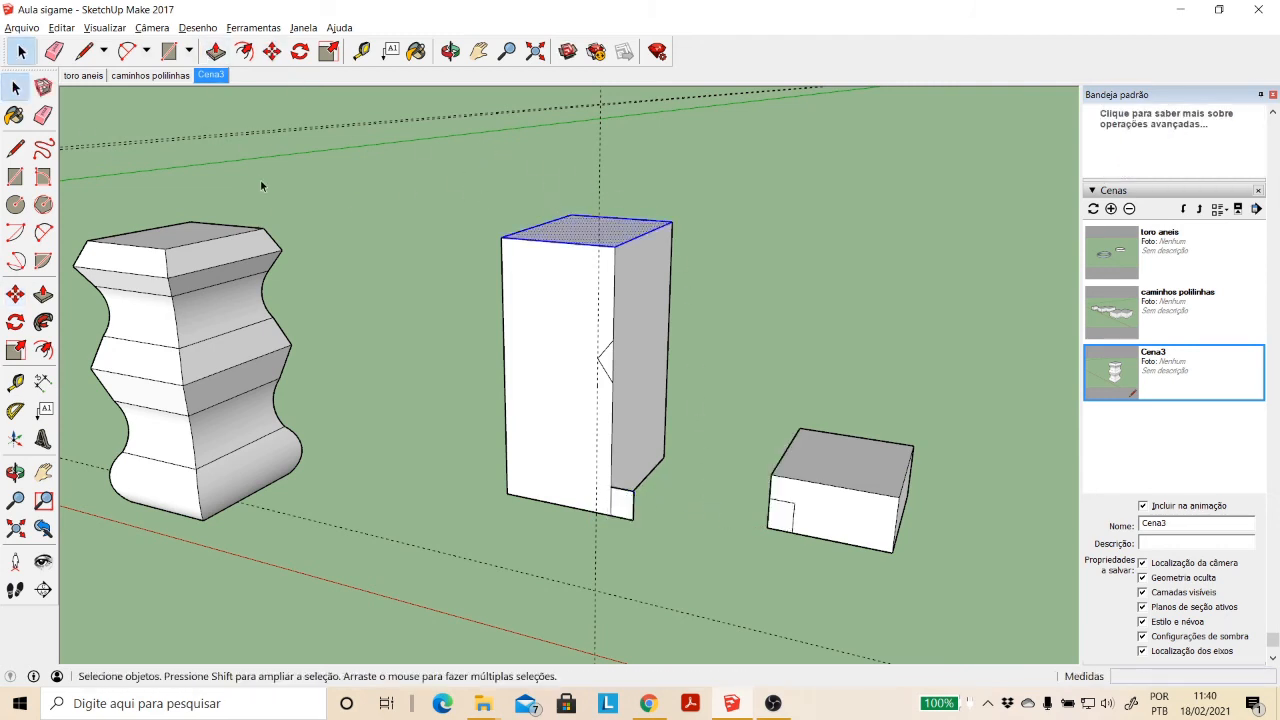
click(43, 322)
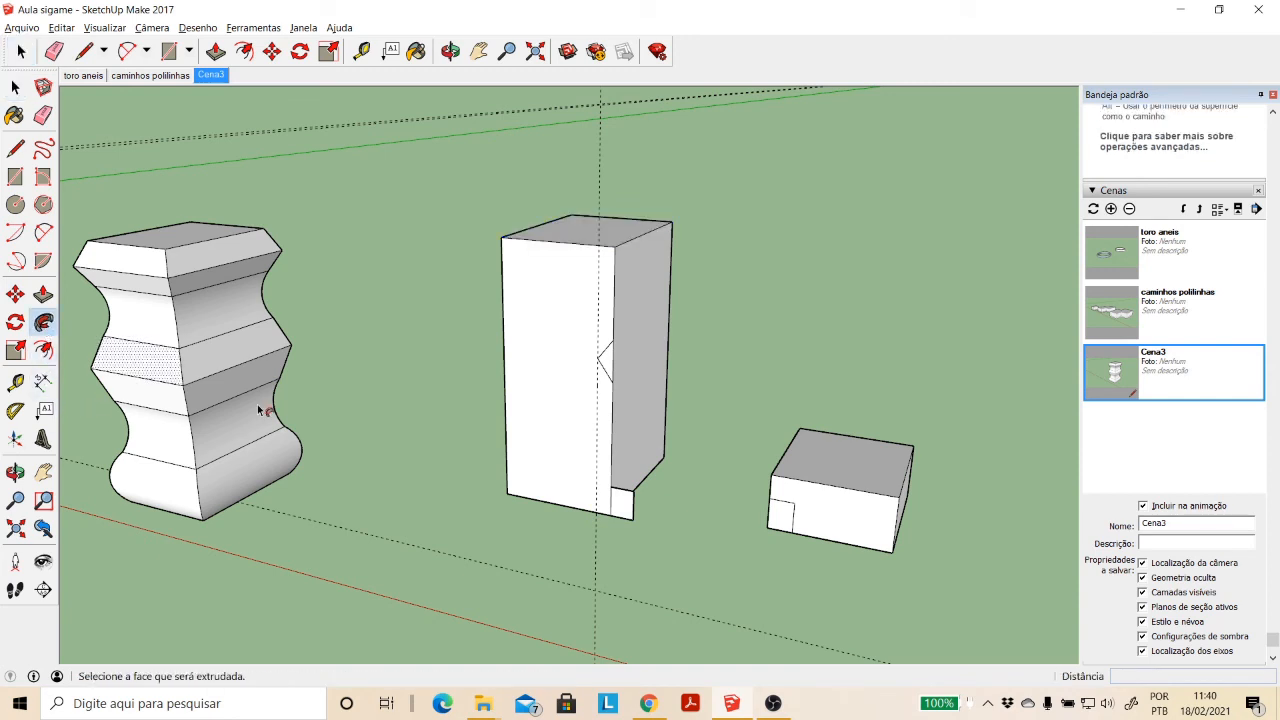
click(619, 512)
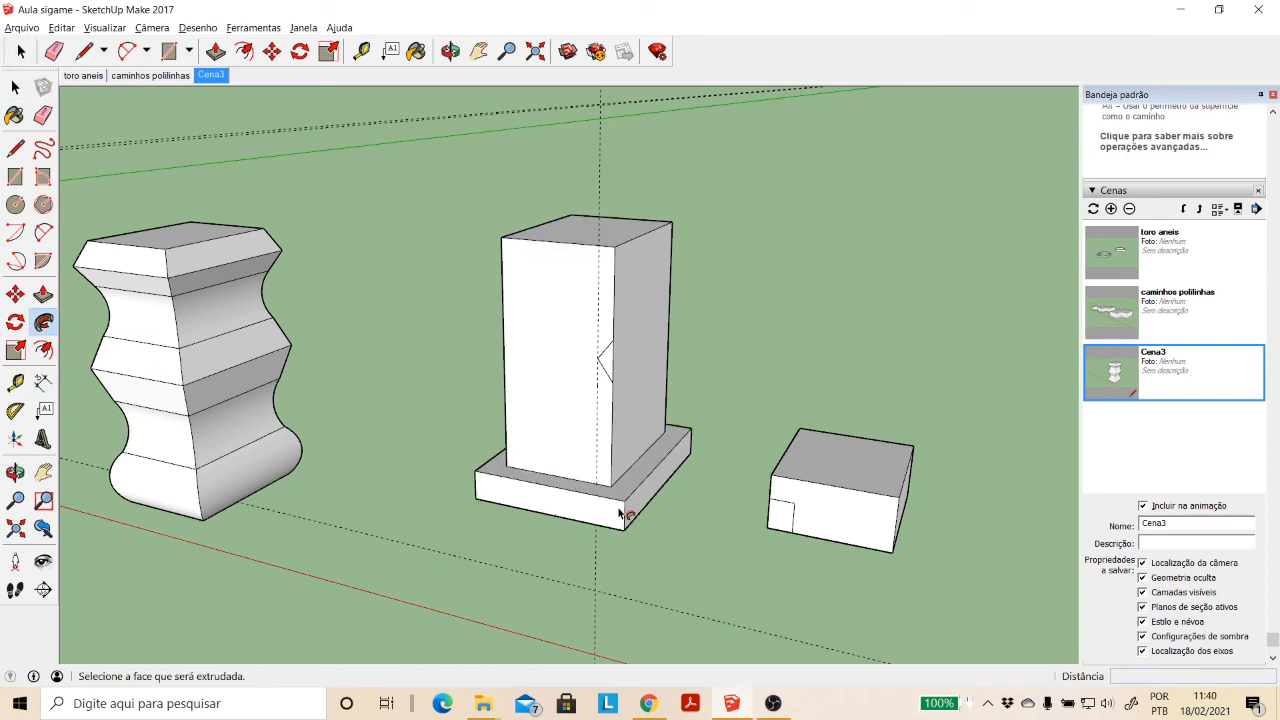
key(space)
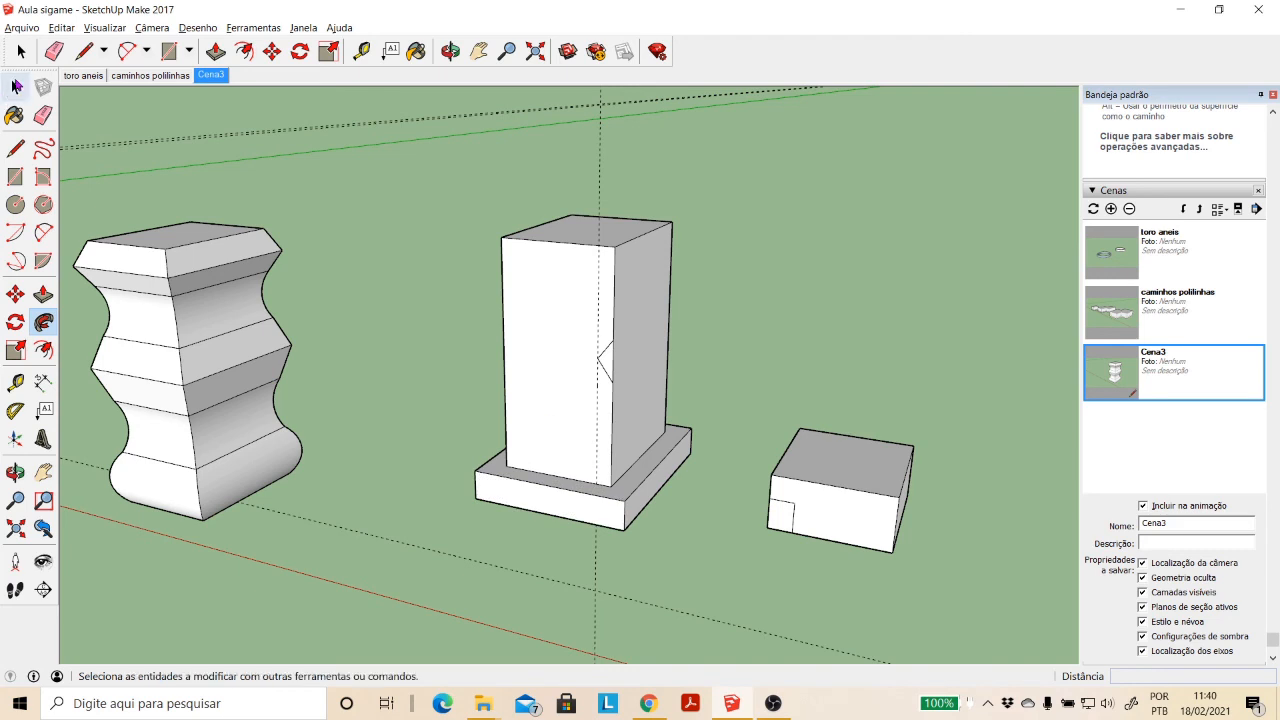
- Sweep the triangular notch profile around the tall box with Follow Me, using its top face as the path, and inspect the groove
scroll(615, 365, up, 2)
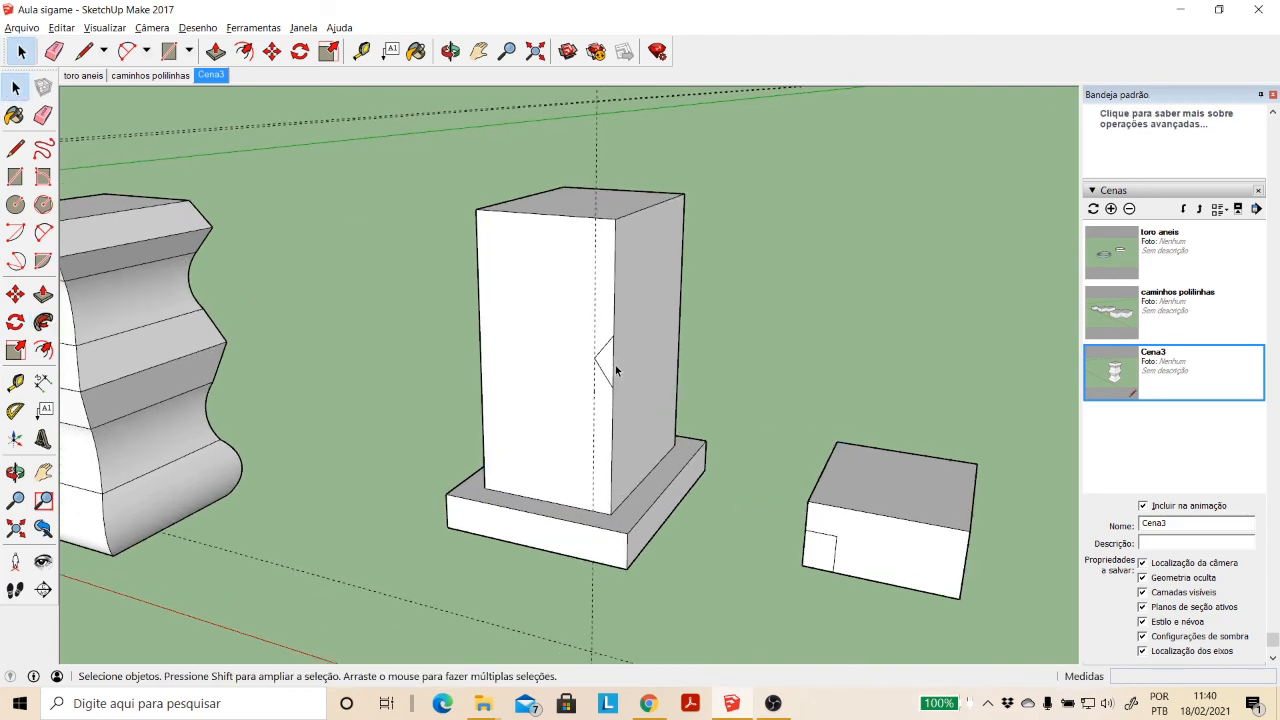
click(606, 361)
click(634, 208)
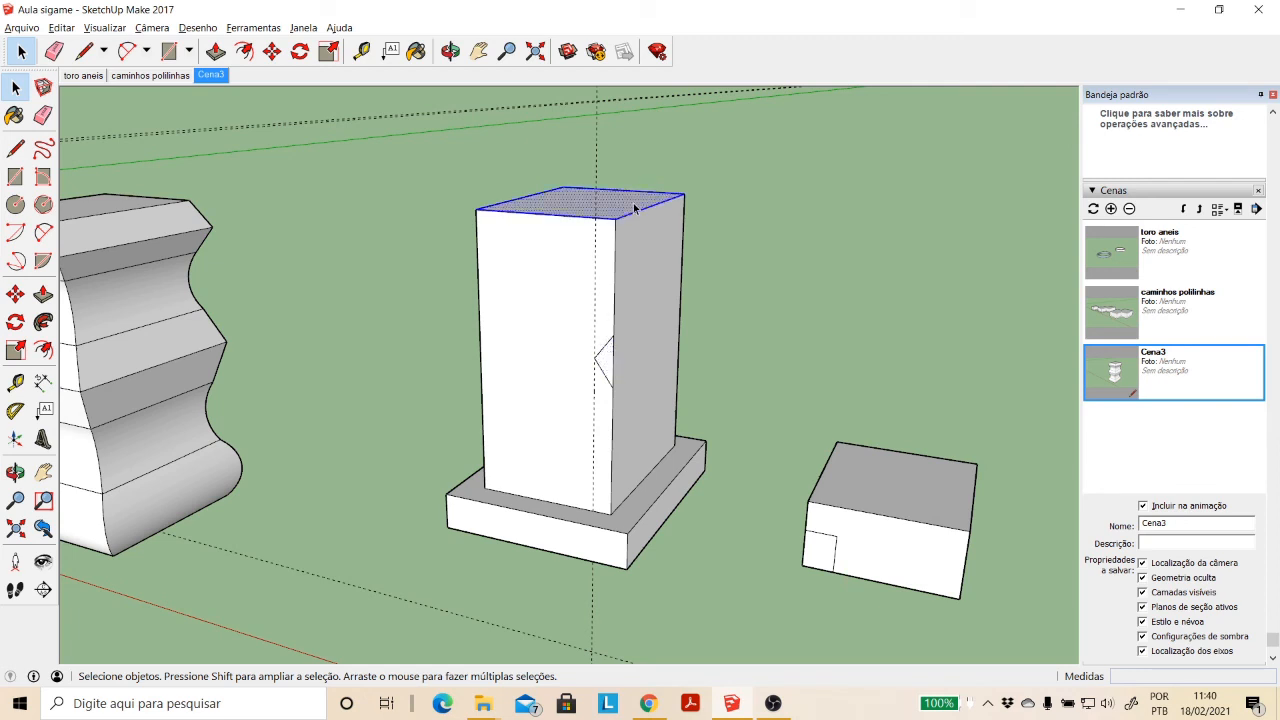
click(43, 321)
click(603, 368)
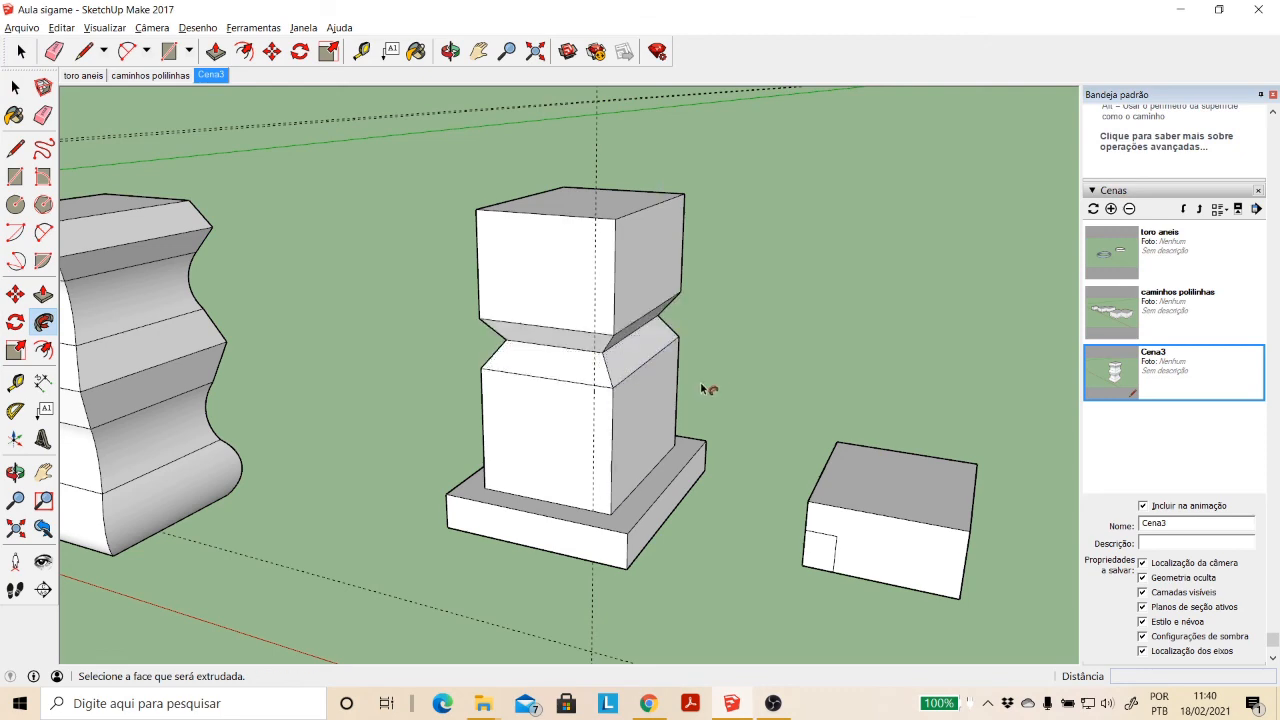
key(o)
drag(481, 211, 711, 309)
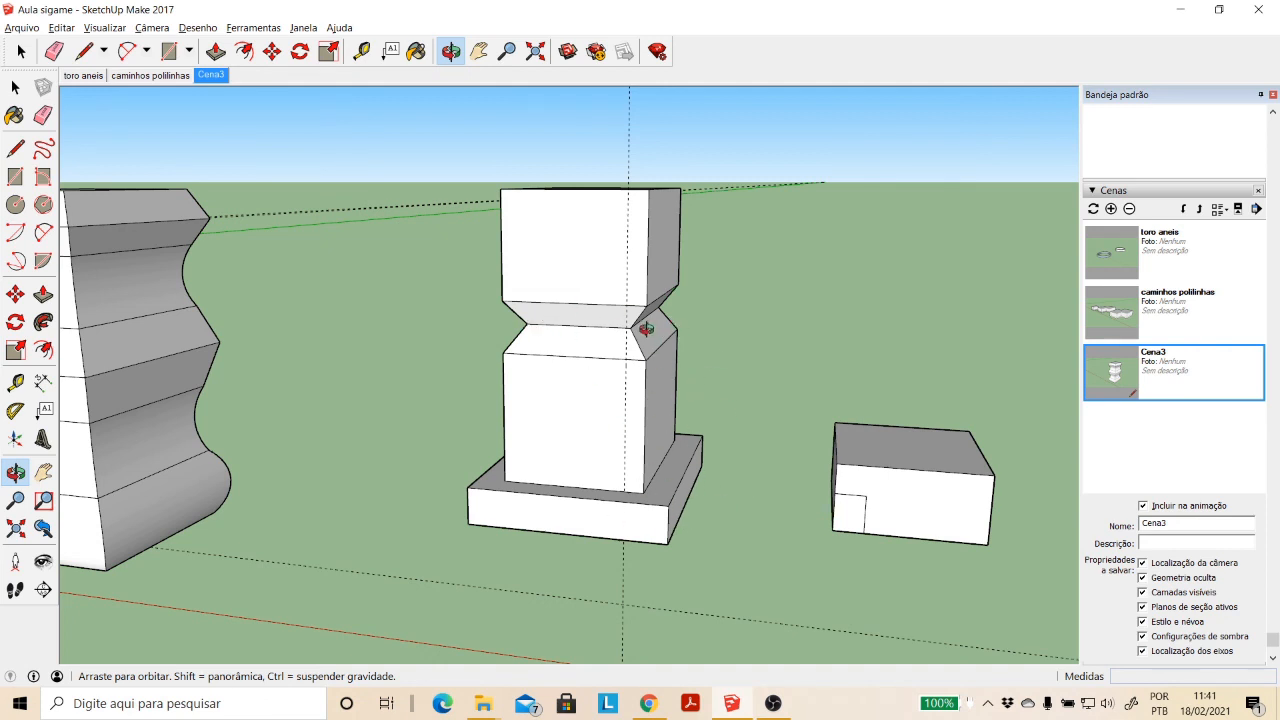
scroll(652, 335, up, 2)
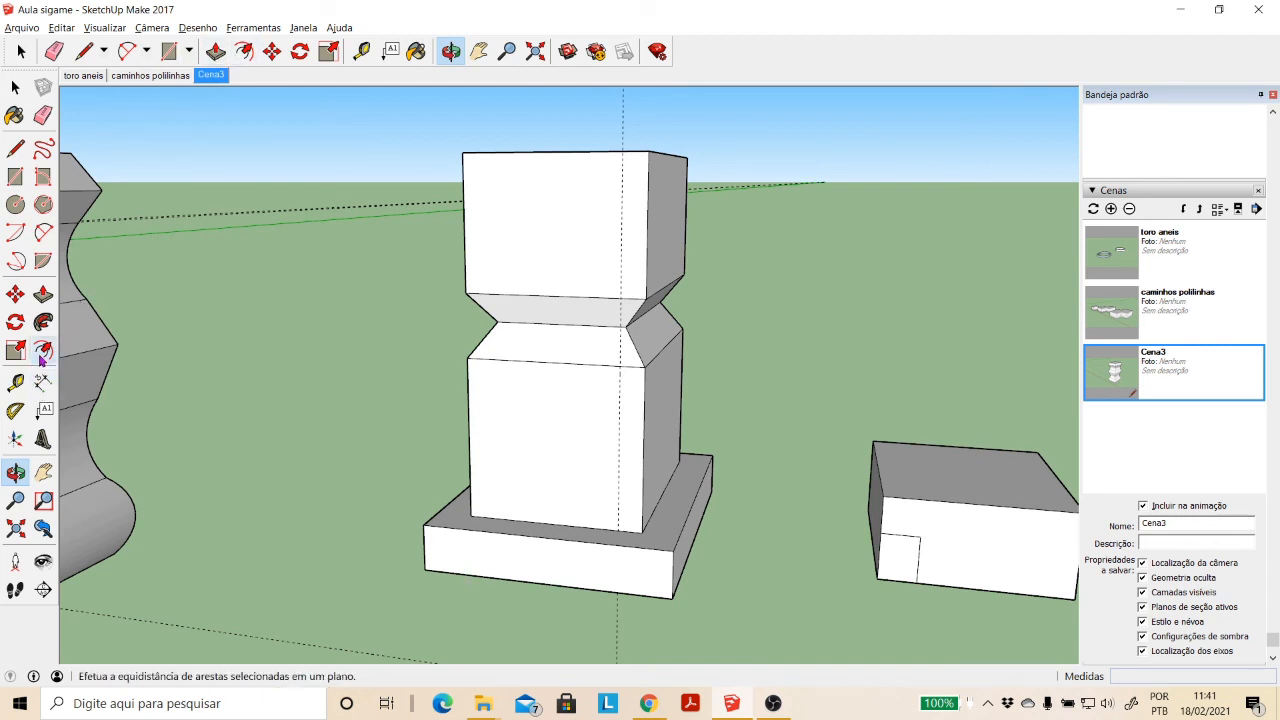
- Draw an arc with a bulge of about 1.73 m on the upper front face, from its top corner down the vertical edge, bulging to the guide
click(43, 233)
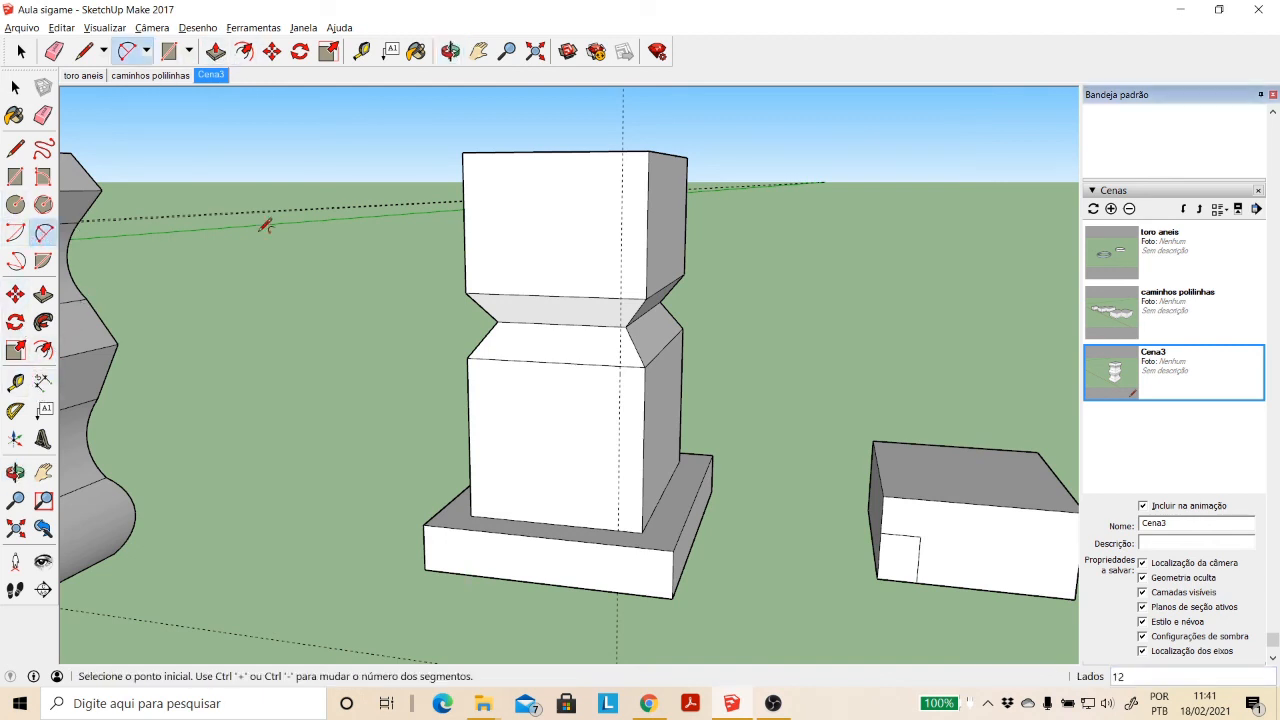
click(649, 151)
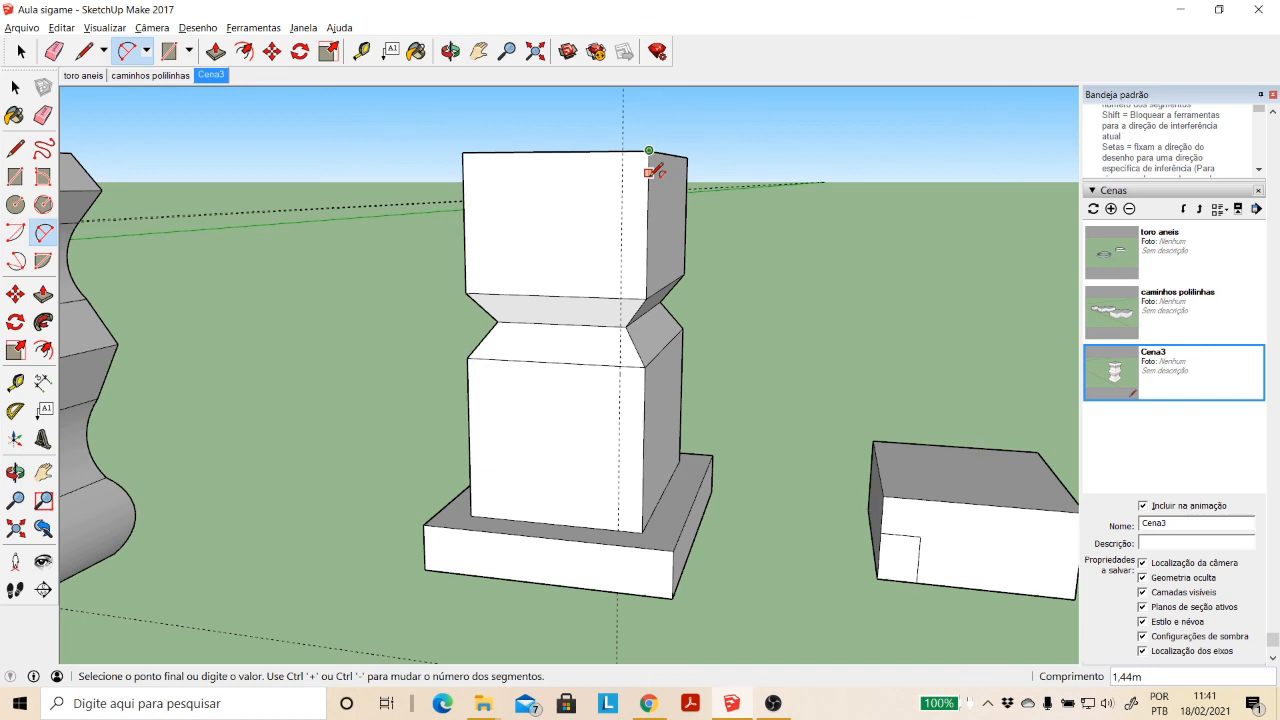
click(647, 240)
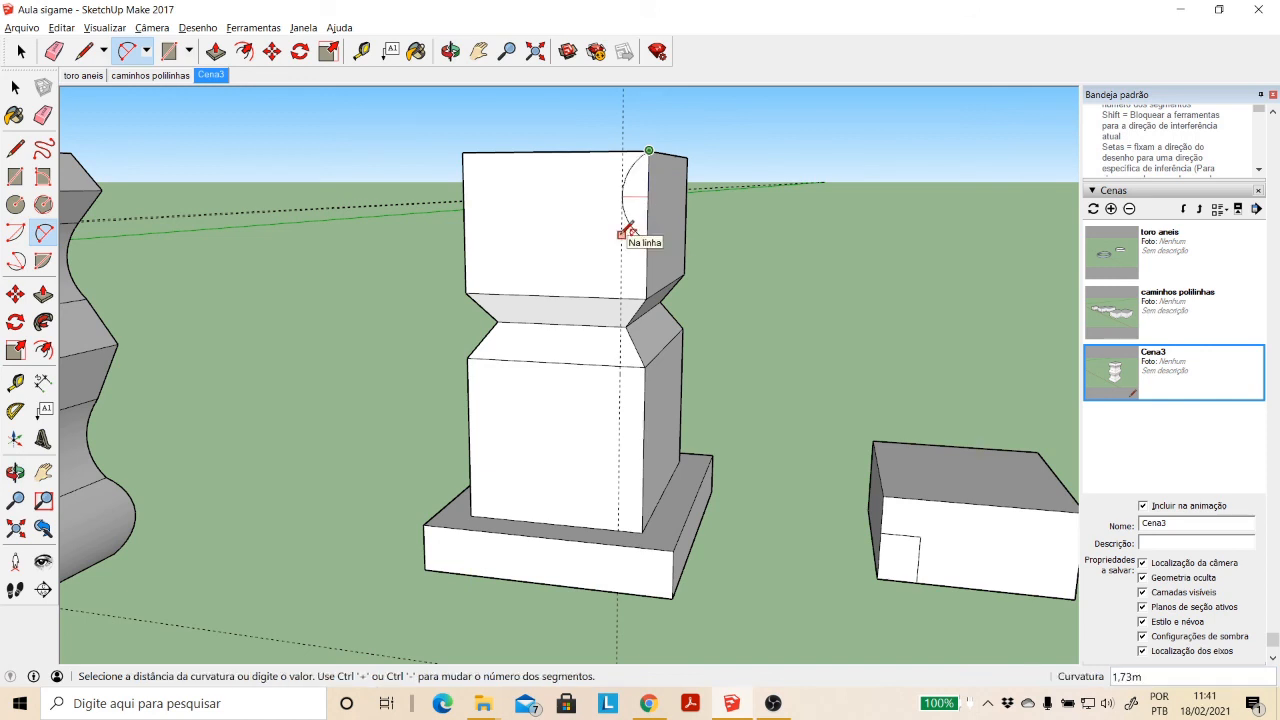
click(625, 236)
- Draw a triangle on the lower front face with its point on the corner edge and a vertical side about 6.24 m long on the guide
click(451, 51)
drag(720, 260, 703, 357)
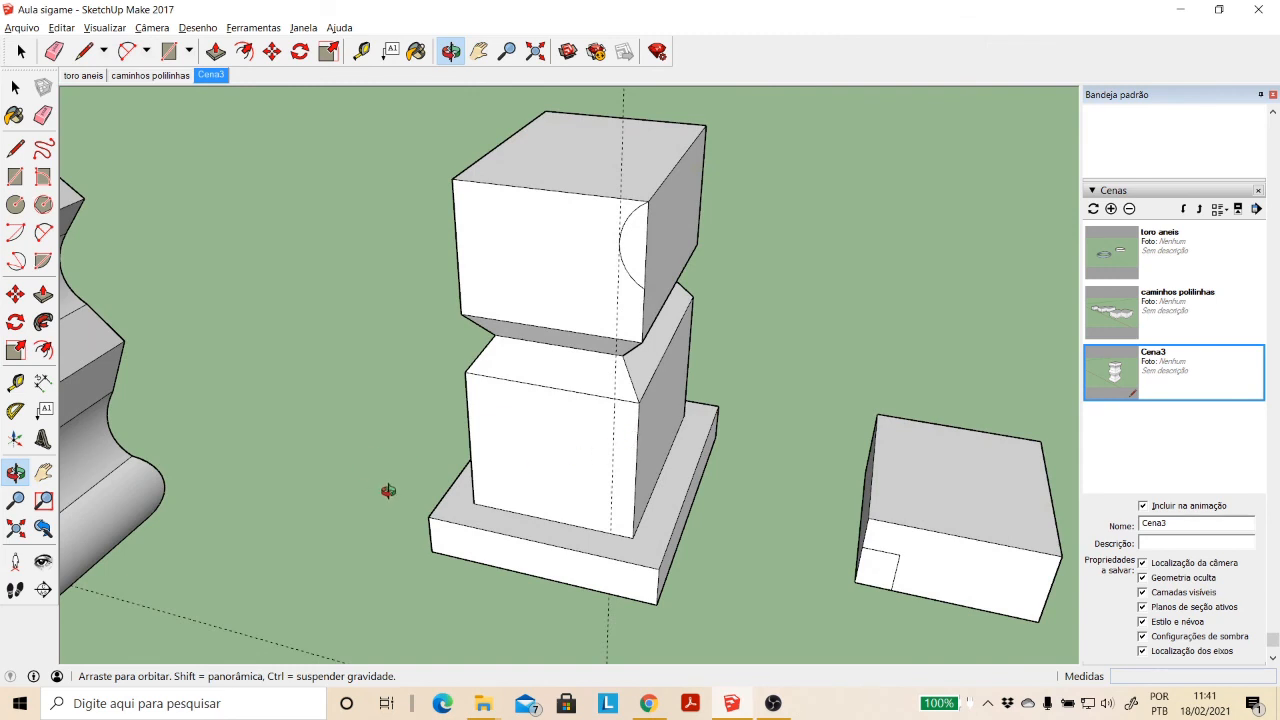
click(15, 148)
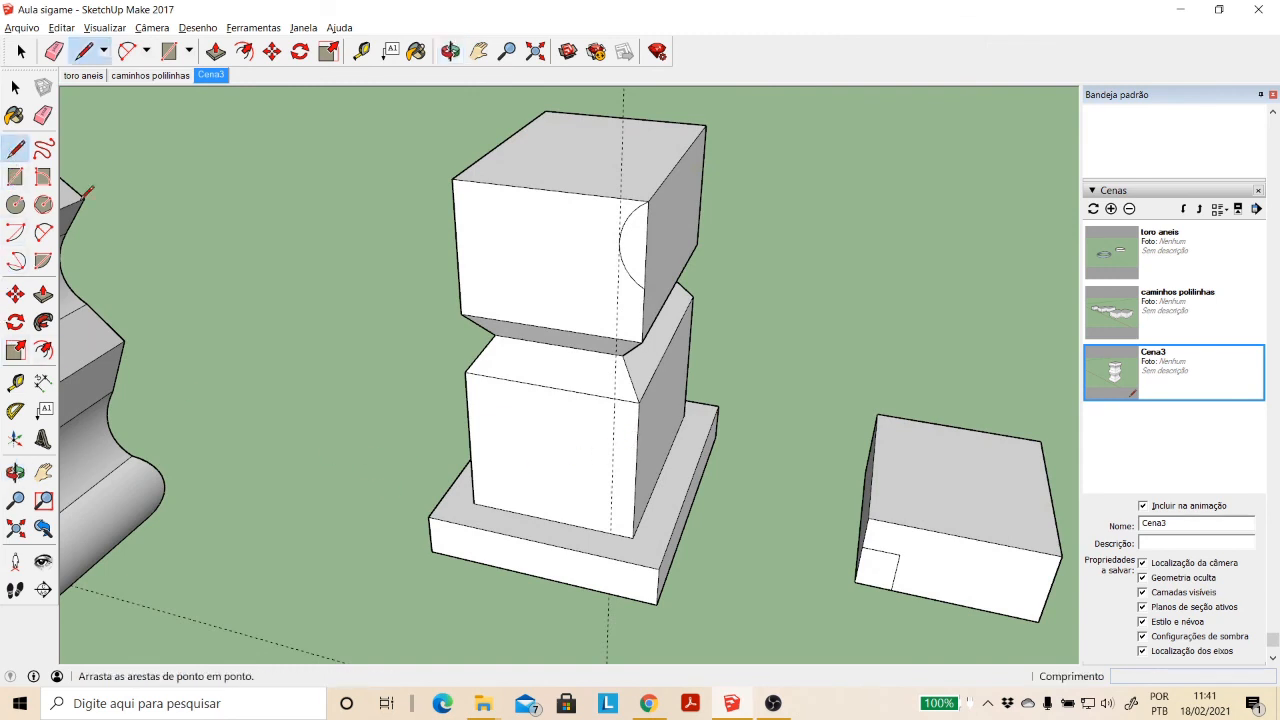
click(613, 429)
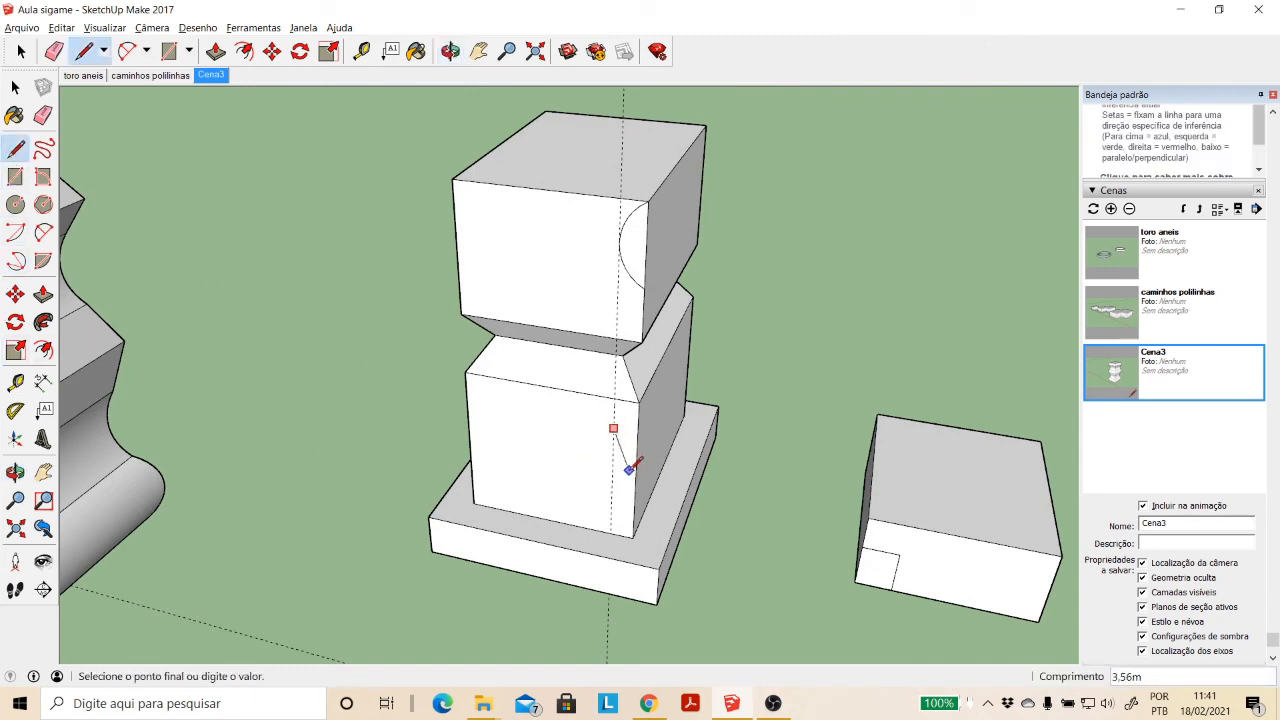
click(611, 499)
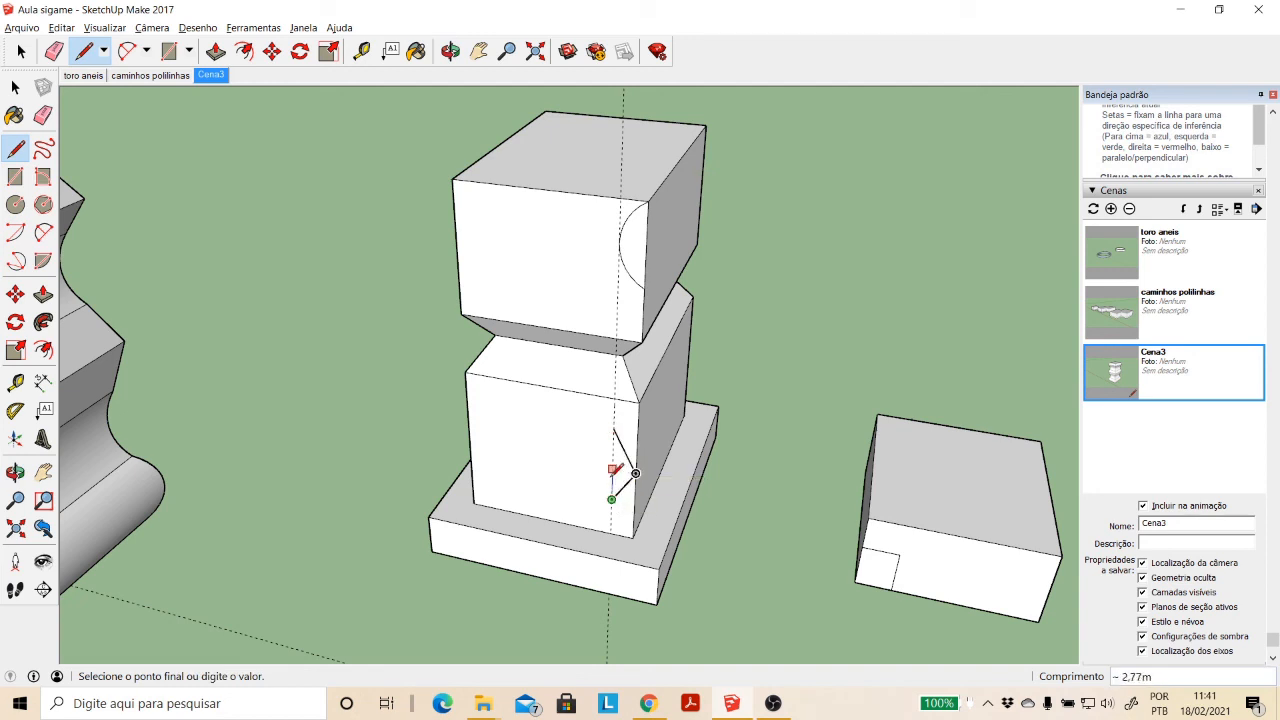
click(613, 429)
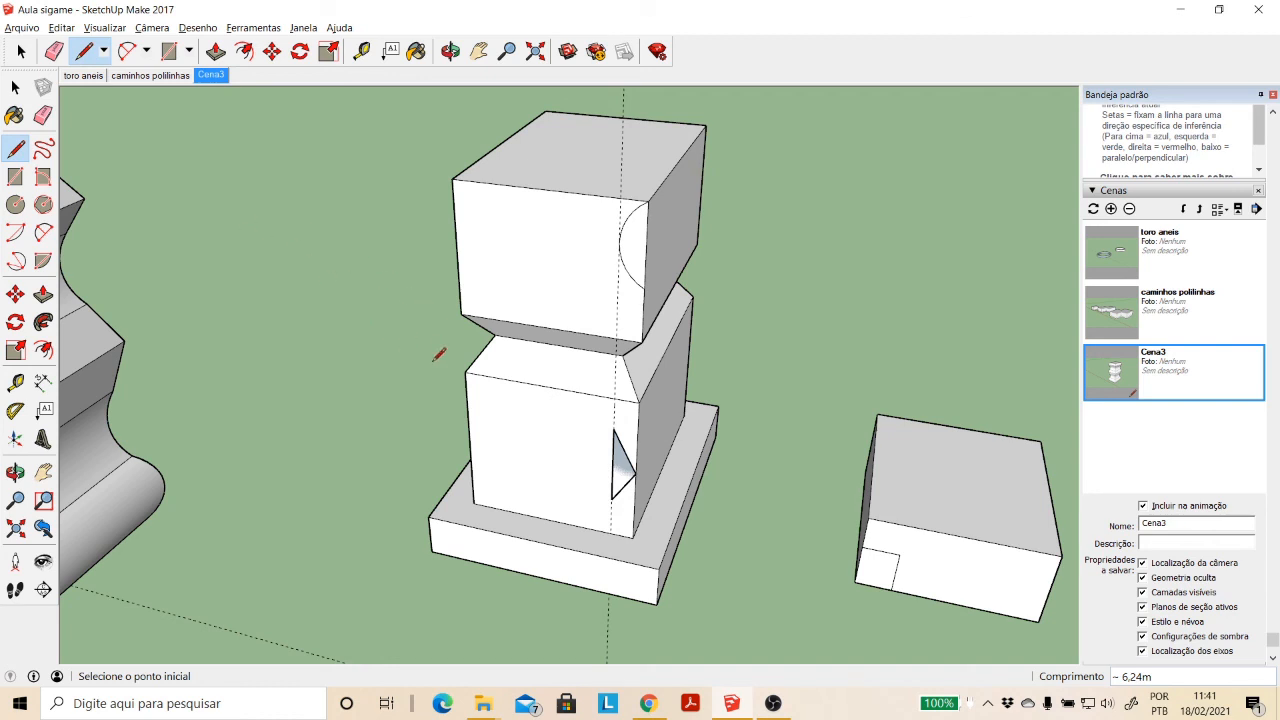
scroll(594, 440, up, 5)
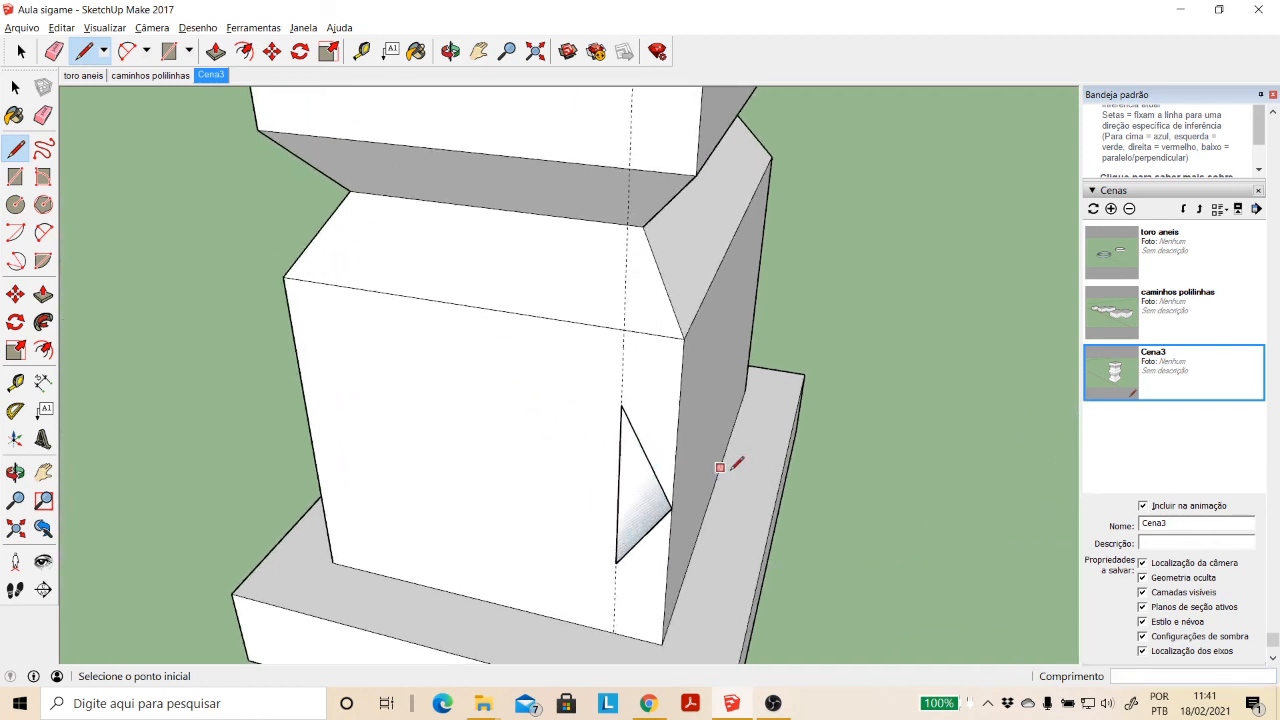
scroll(660, 416, down, 3)
- Sweep the arc-shaped face around the upper block with Follow Me, using the column's top face as the path
click(479, 51)
drag(614, 228, 592, 305)
click(15, 87)
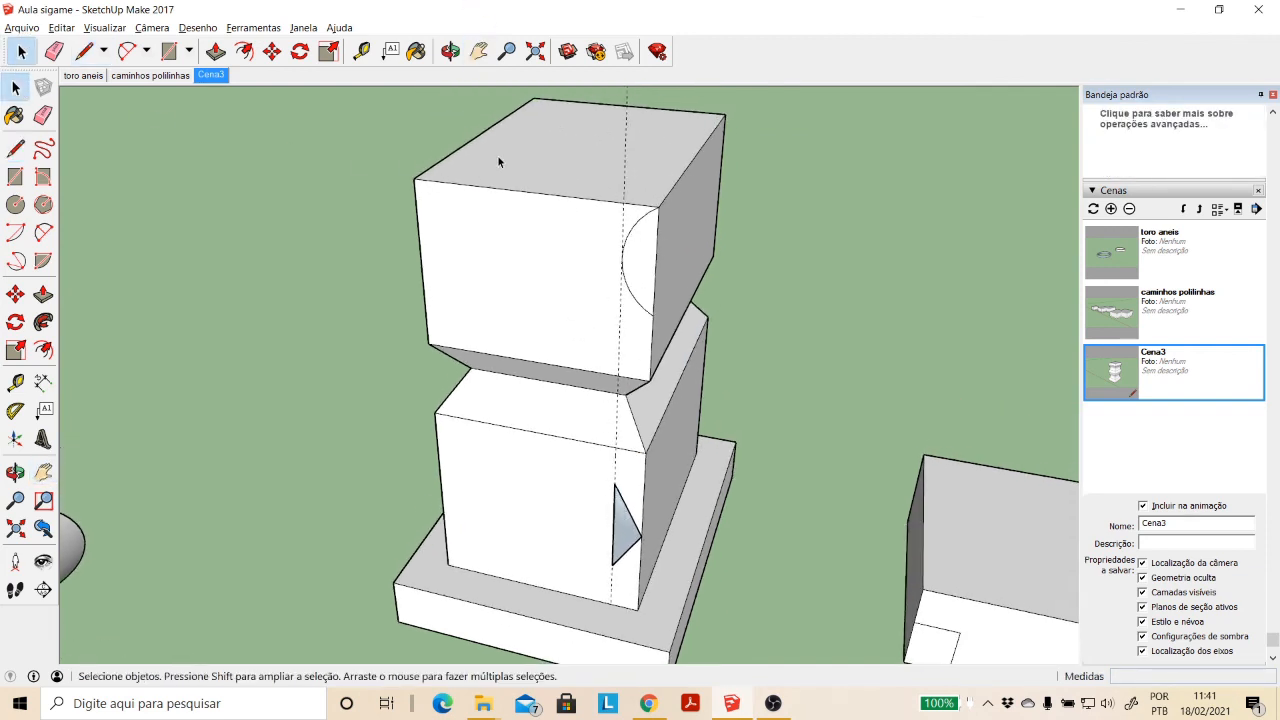
click(498, 156)
click(43, 321)
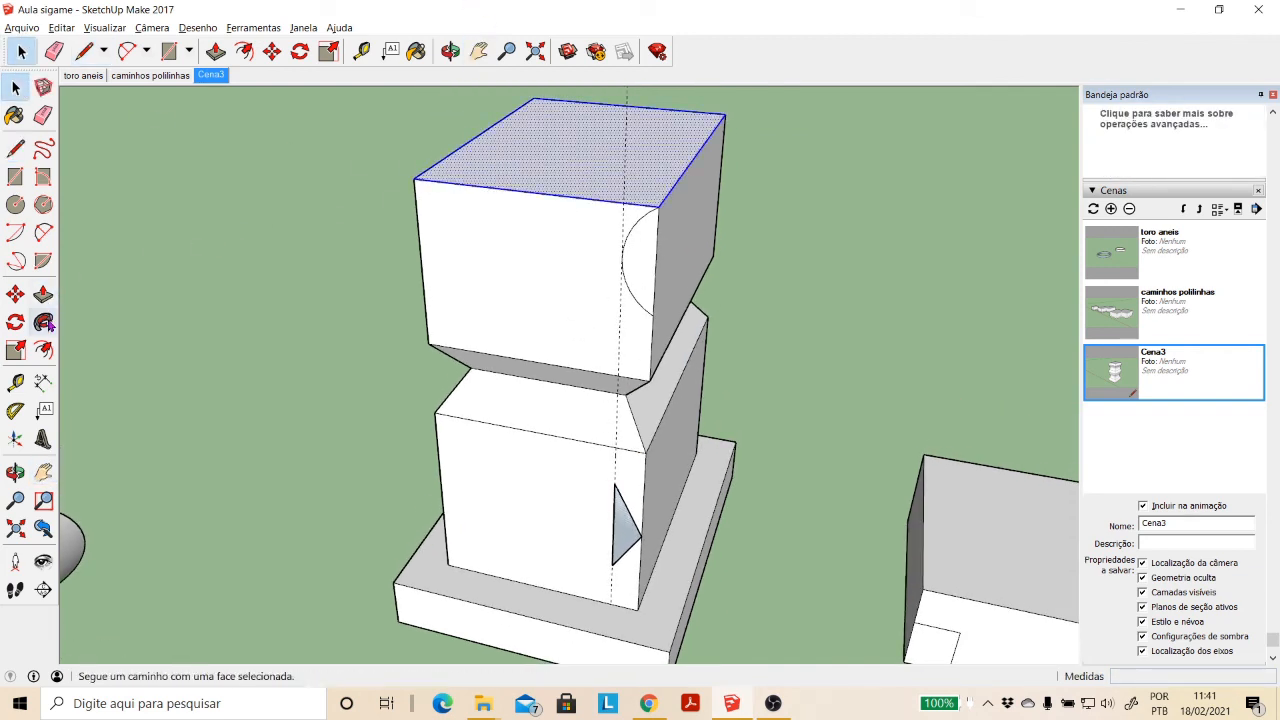
click(645, 288)
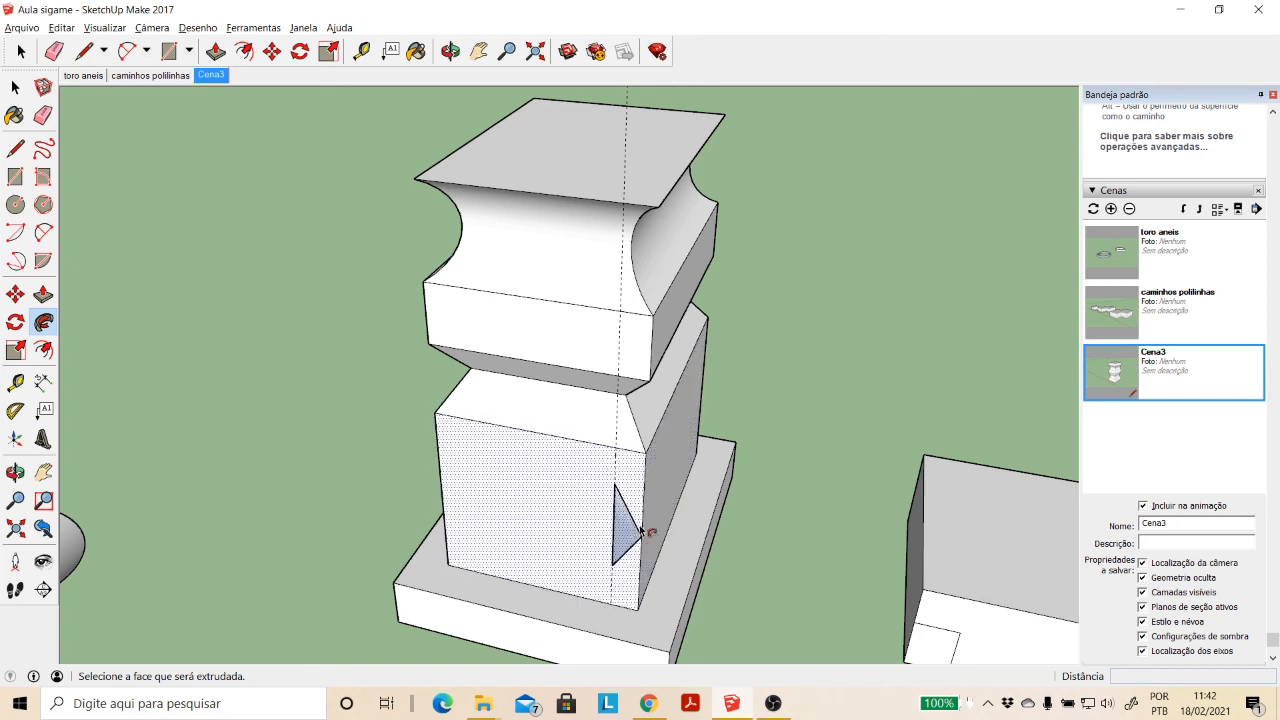
- Try to sweep the triangle around the lower block with Follow Me, using the column's top face as the path
click(15, 88)
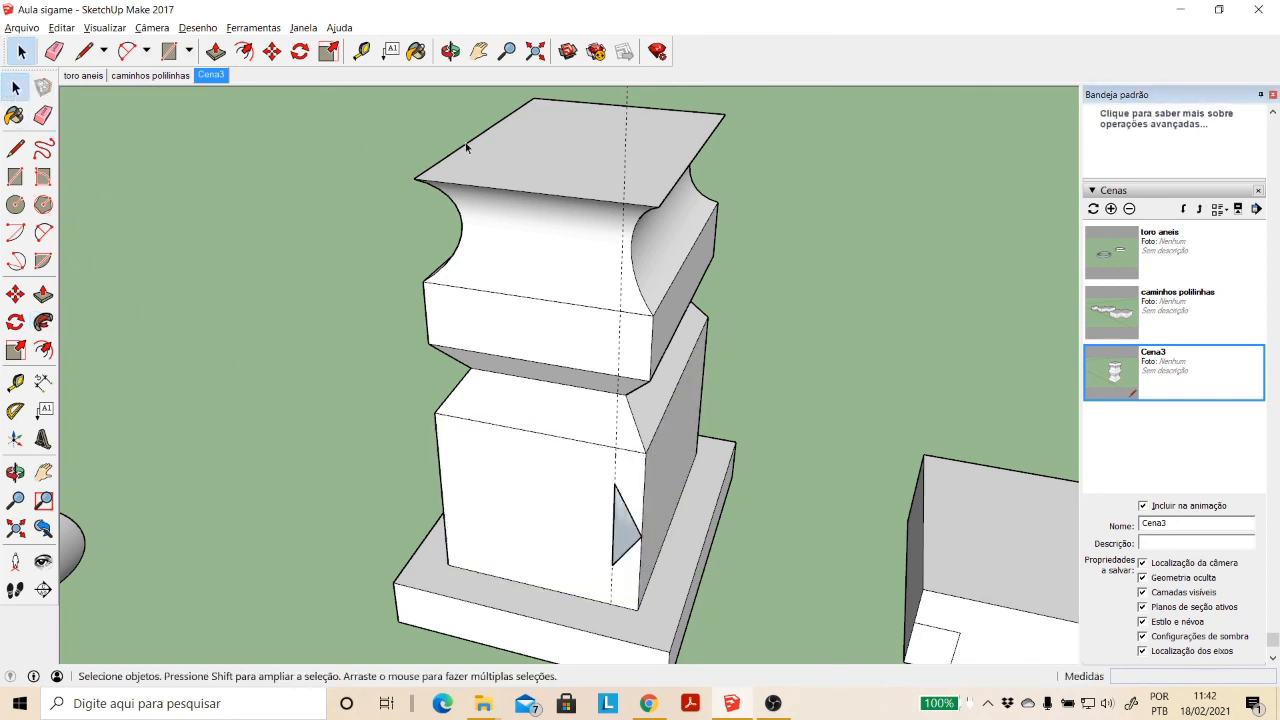
click(503, 146)
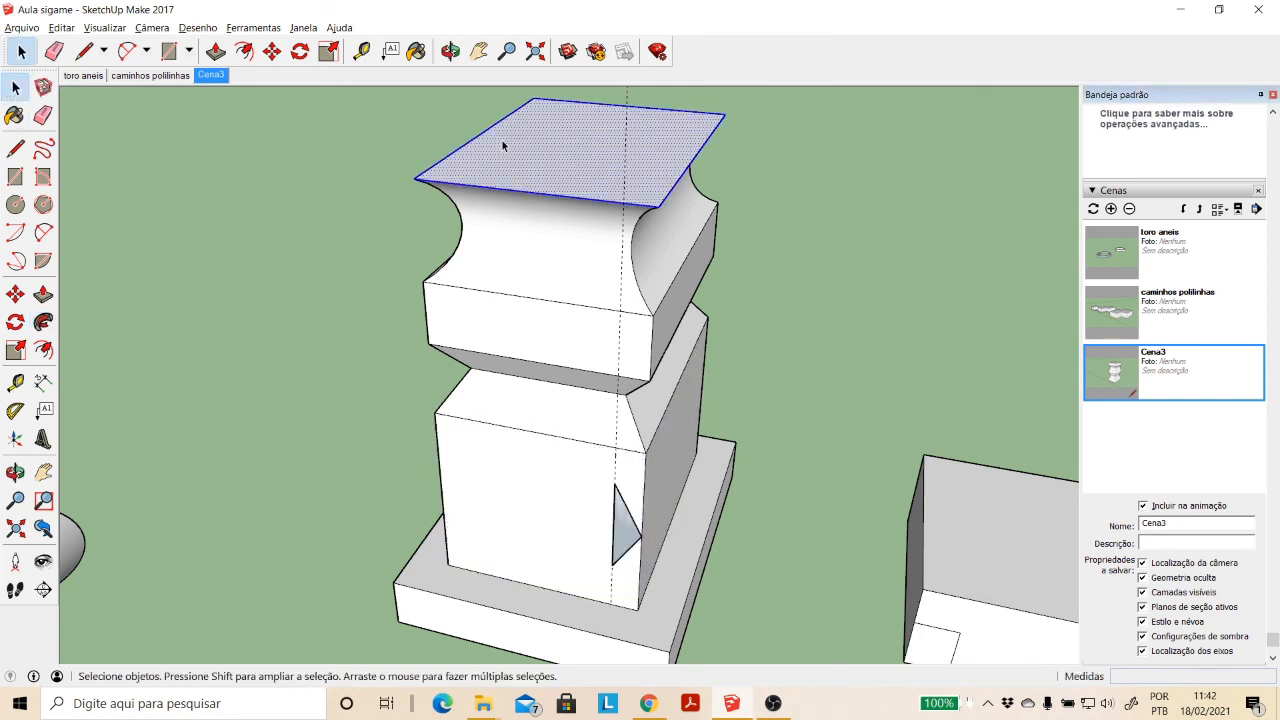
click(43, 322)
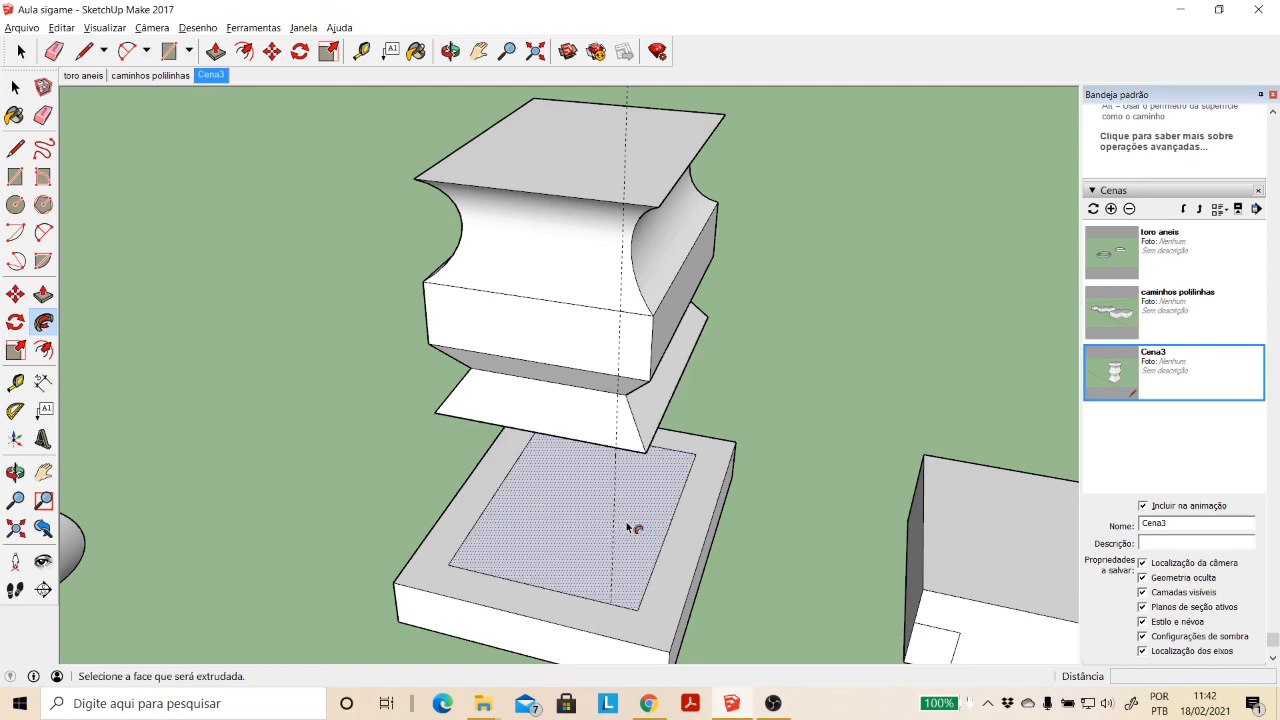
click(629, 527)
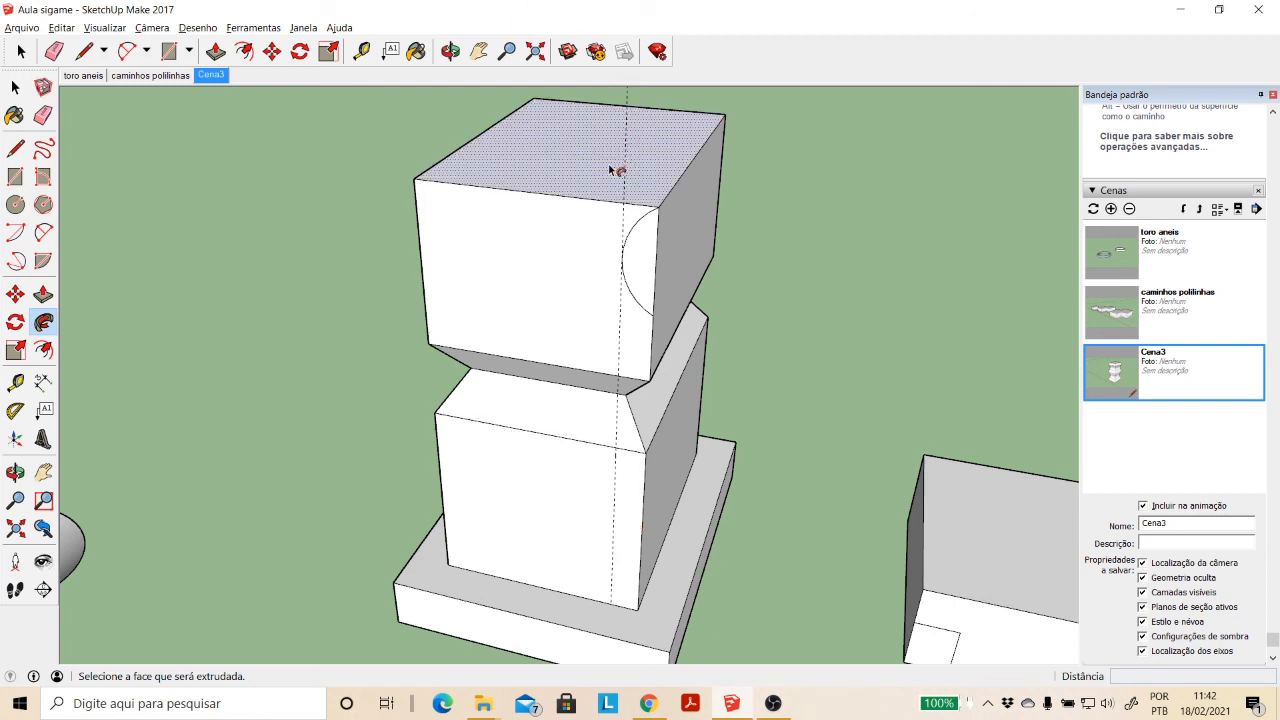
- Sweep the arc-shaped face around the column's top face with Follow Me to cut a concave groove in the upper block
click(15, 87)
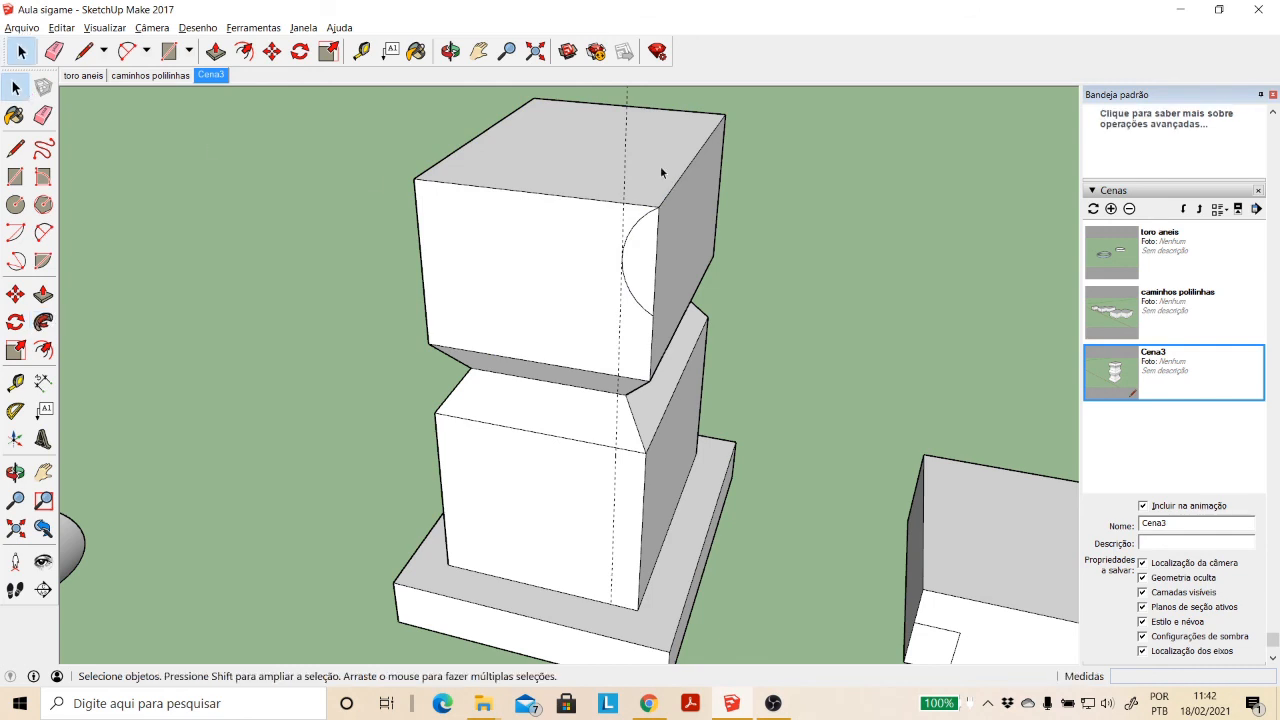
click(600, 168)
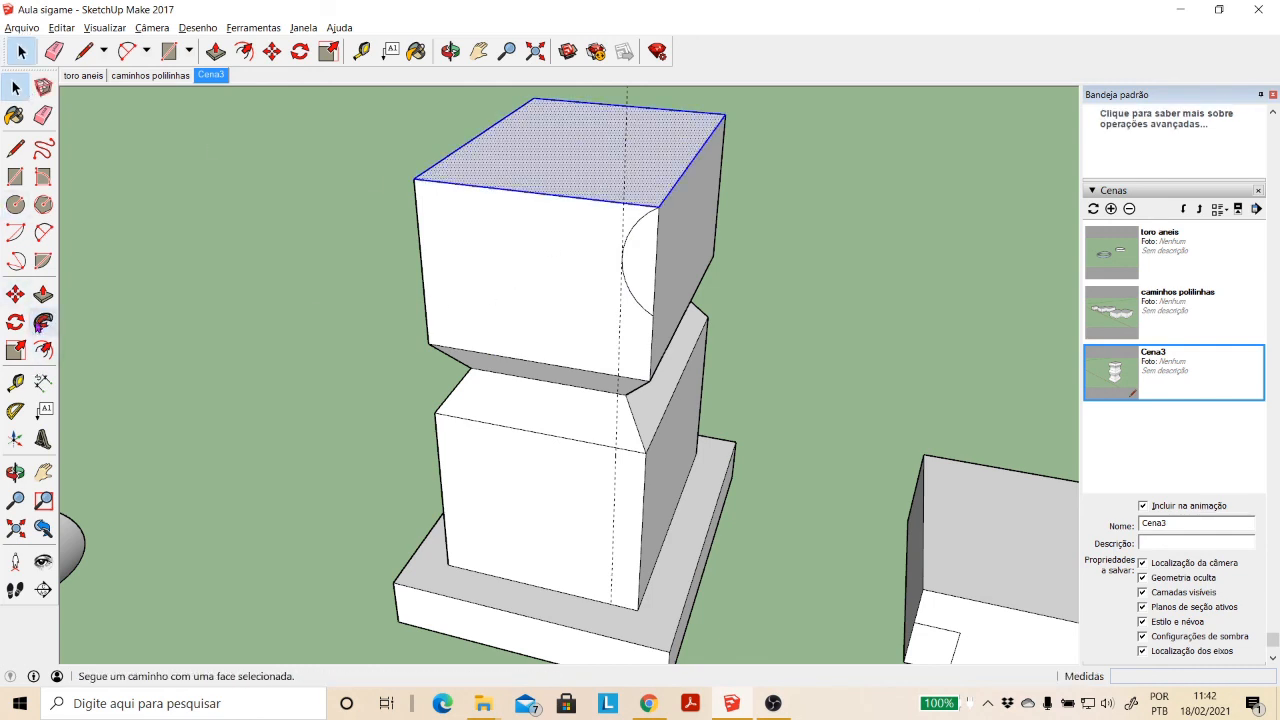
click(43, 321)
click(643, 288)
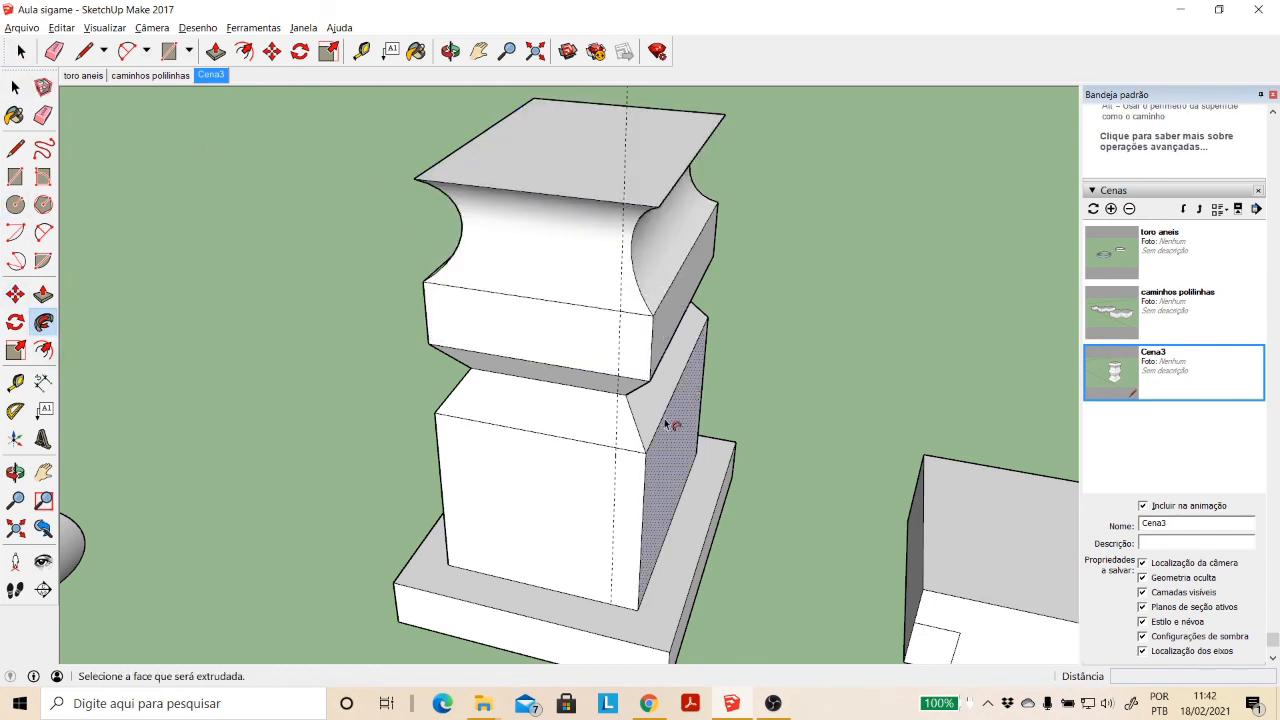
- Draw a V profile from the guide to the lower block's corner edge and back, plus a line about 2.26 m up to the face's upper edge
click(450, 51)
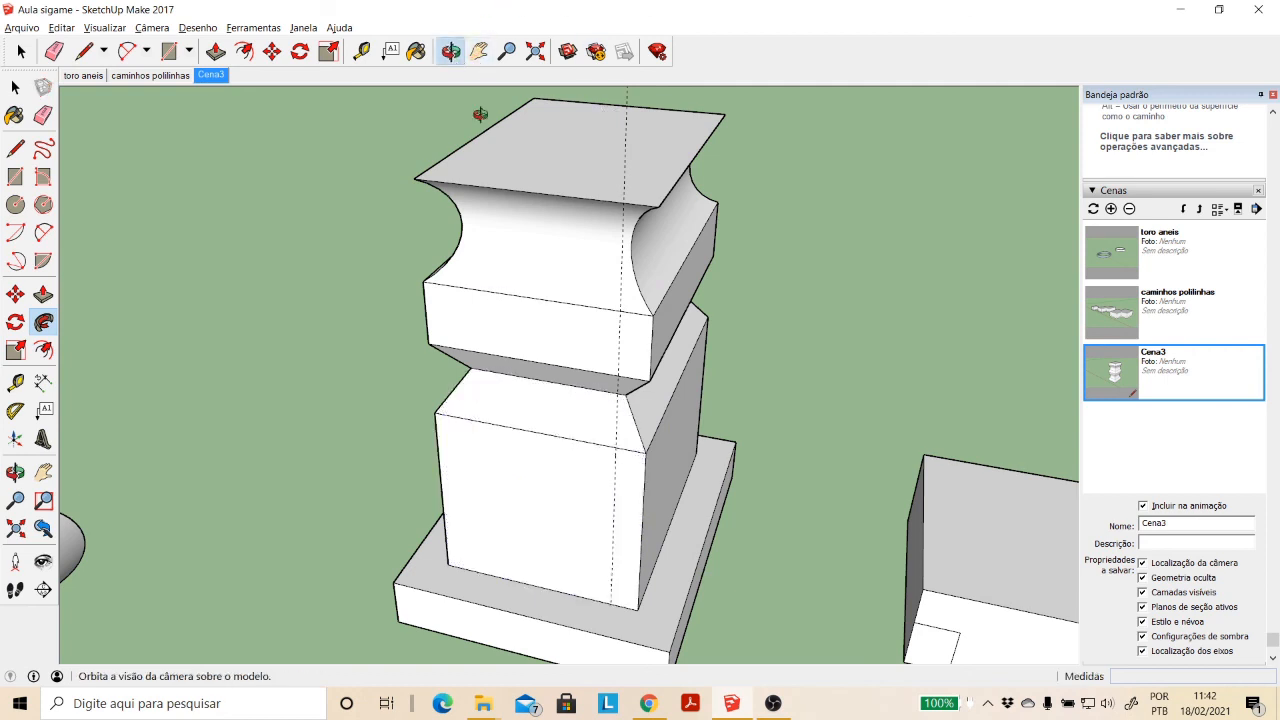
drag(480, 109, 609, 178)
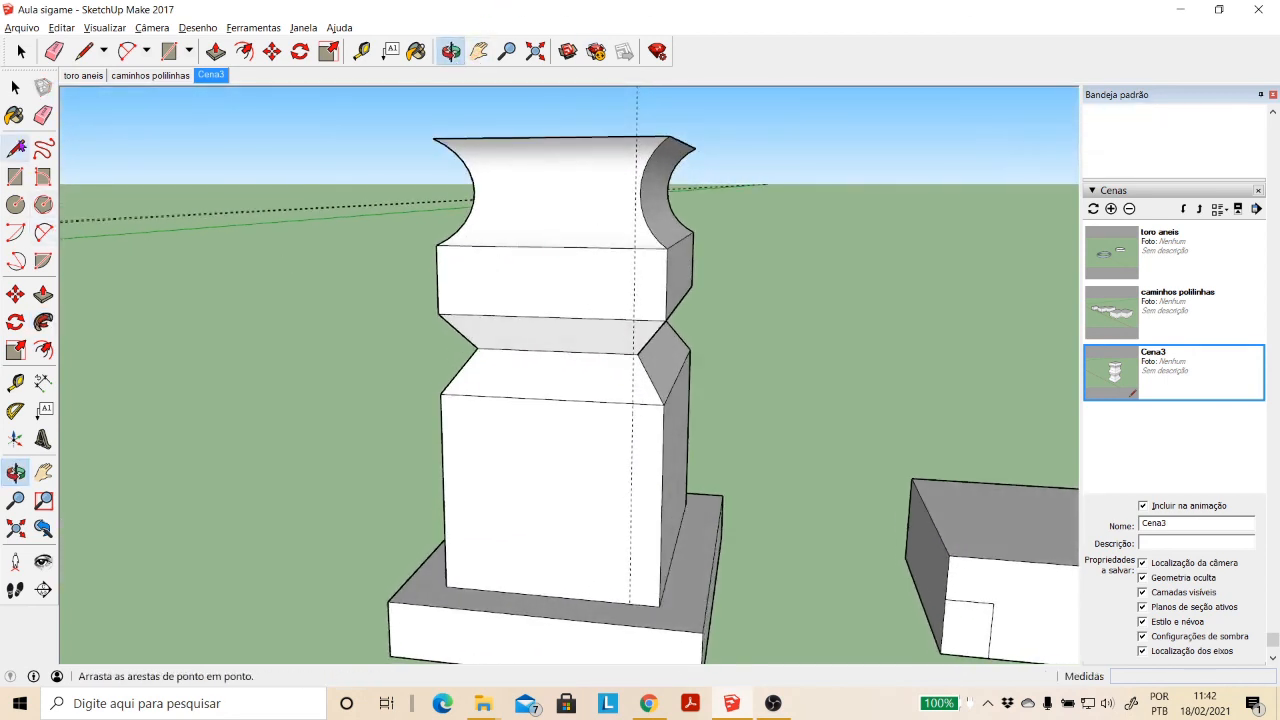
click(15, 148)
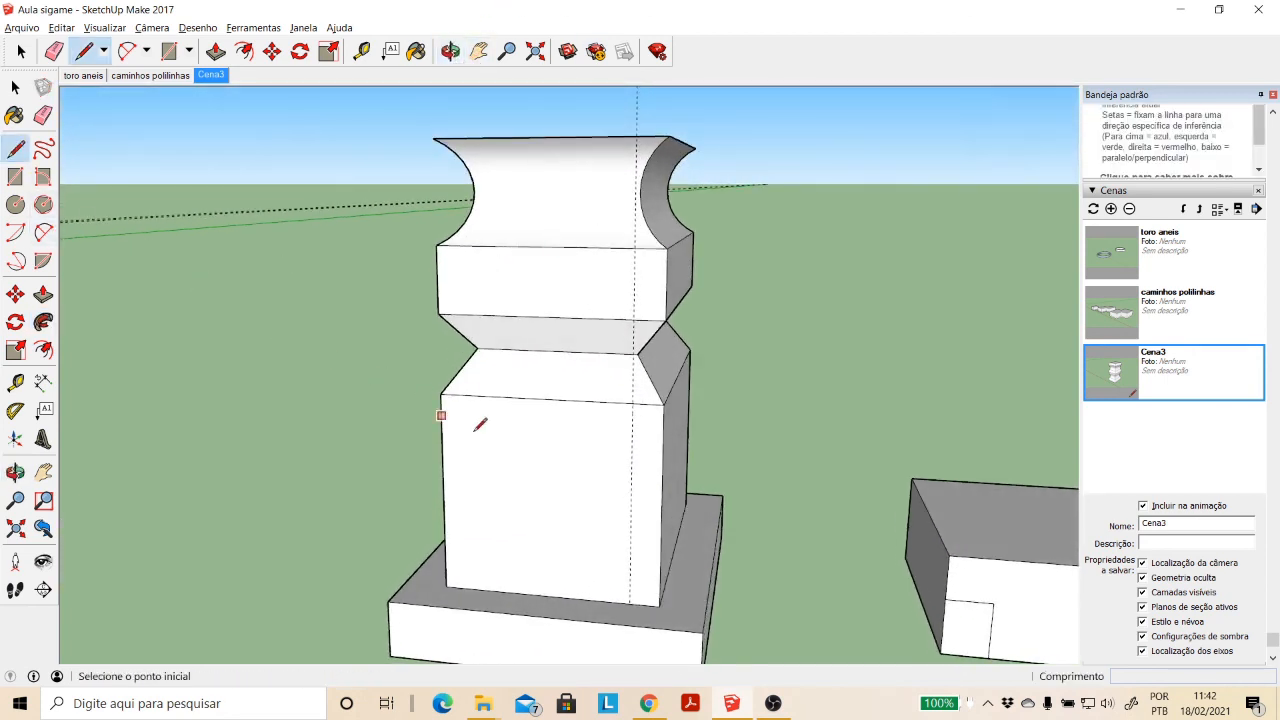
click(632, 442)
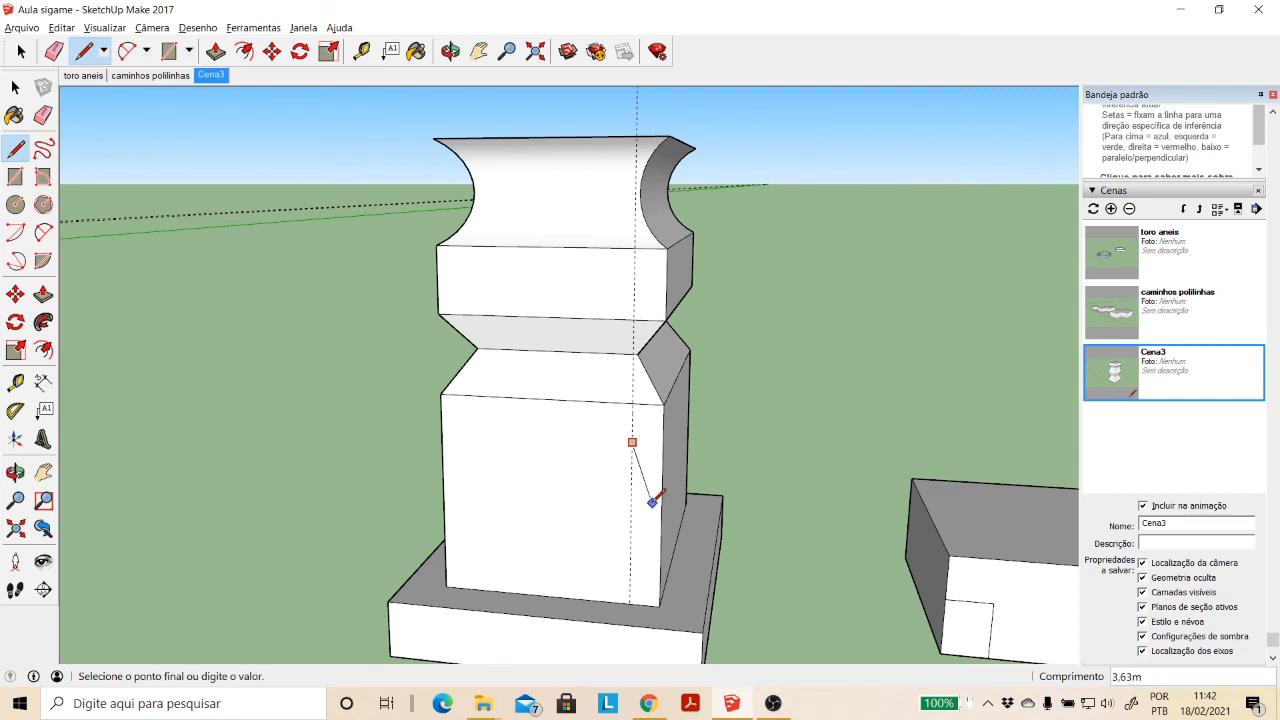
click(662, 494)
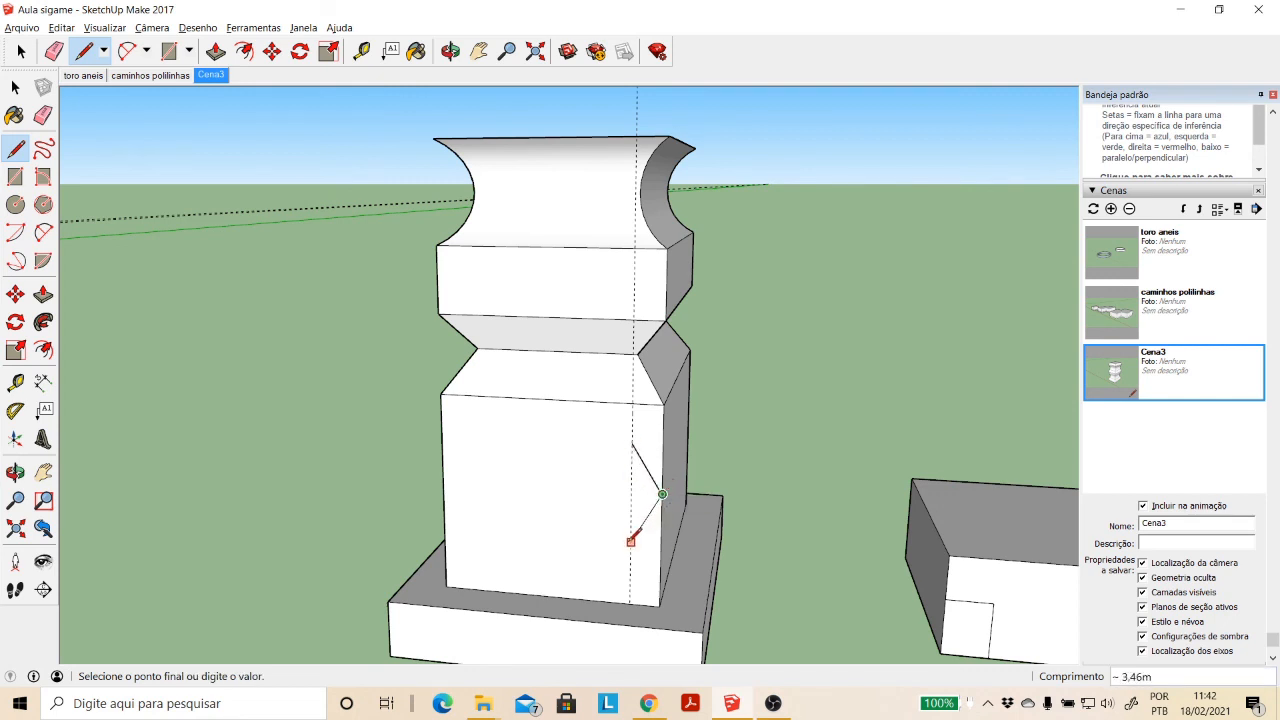
click(630, 542)
click(633, 442)
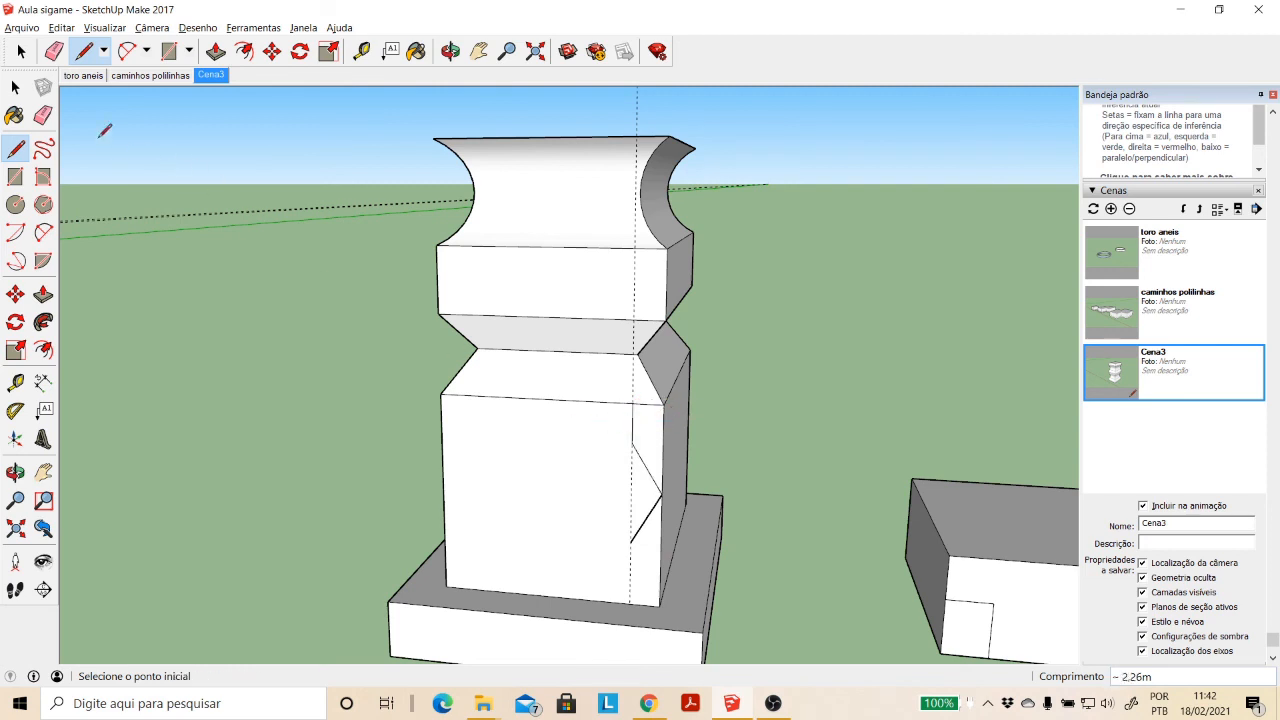
key(space)
click(656, 450)
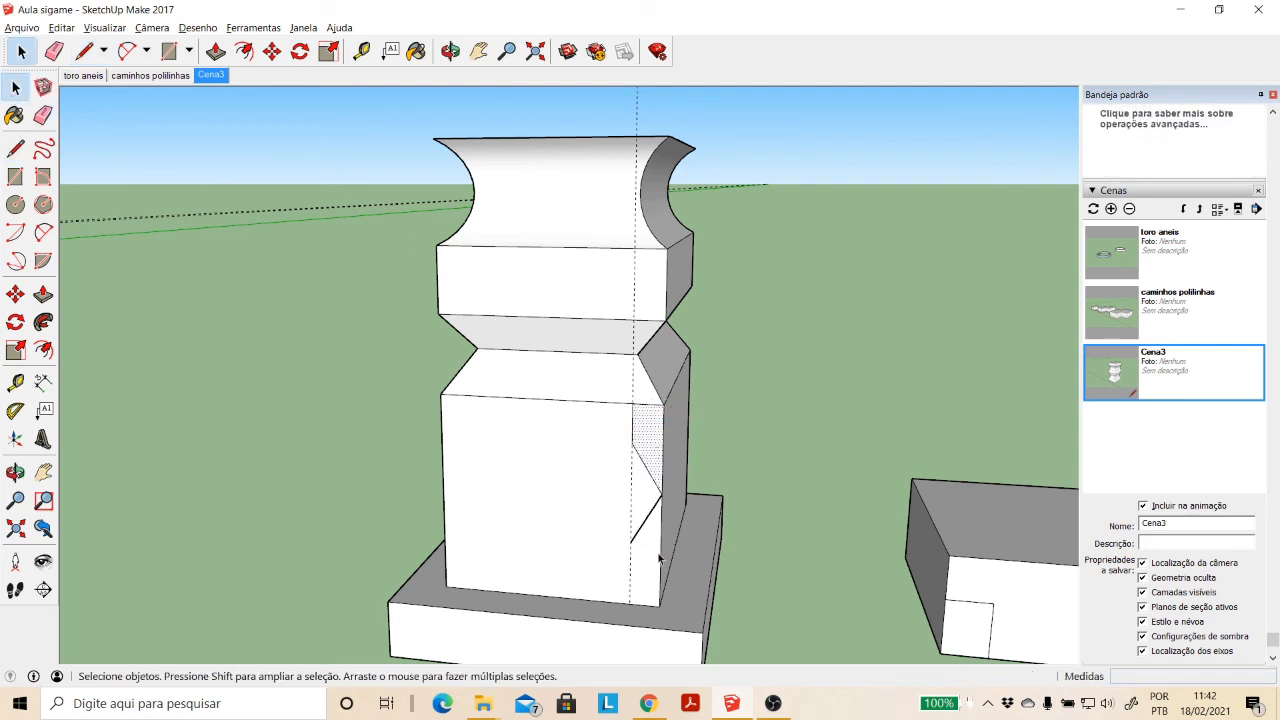
click(626, 521)
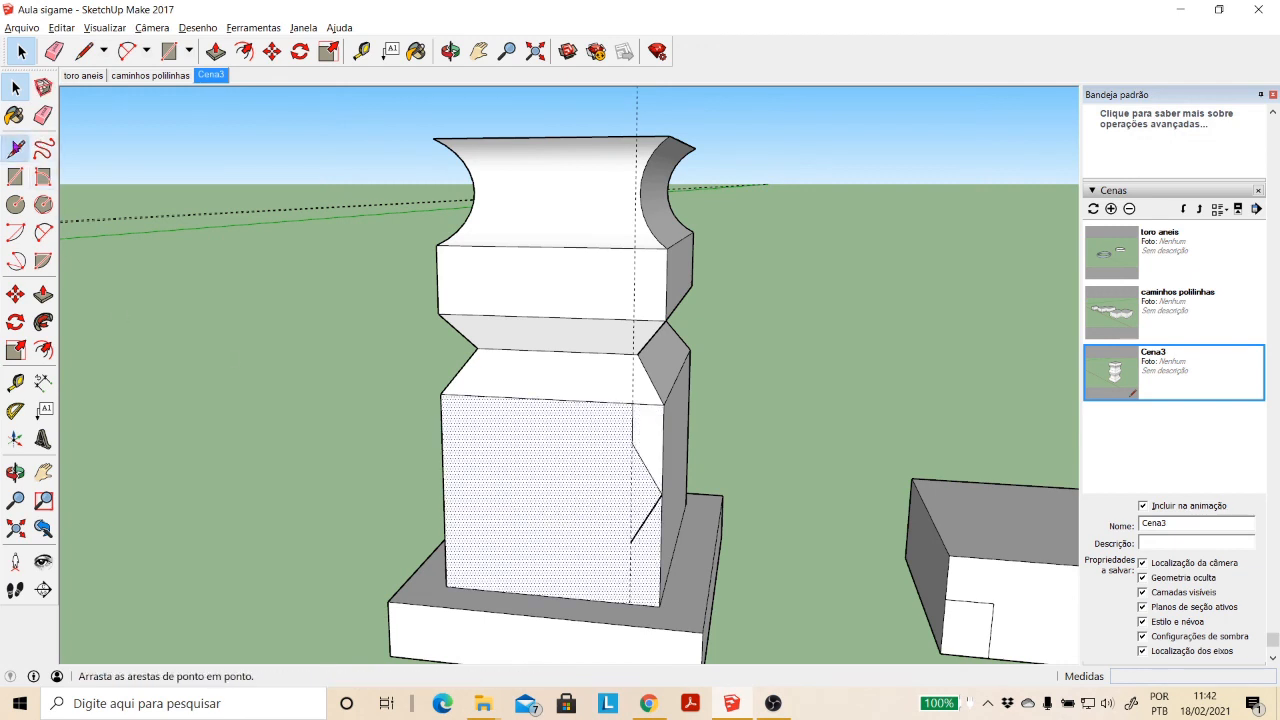
- Draw a vertical line about 3.78 m from the V's lower end to the base and check the separated faces by selecting them
click(15, 148)
click(631, 542)
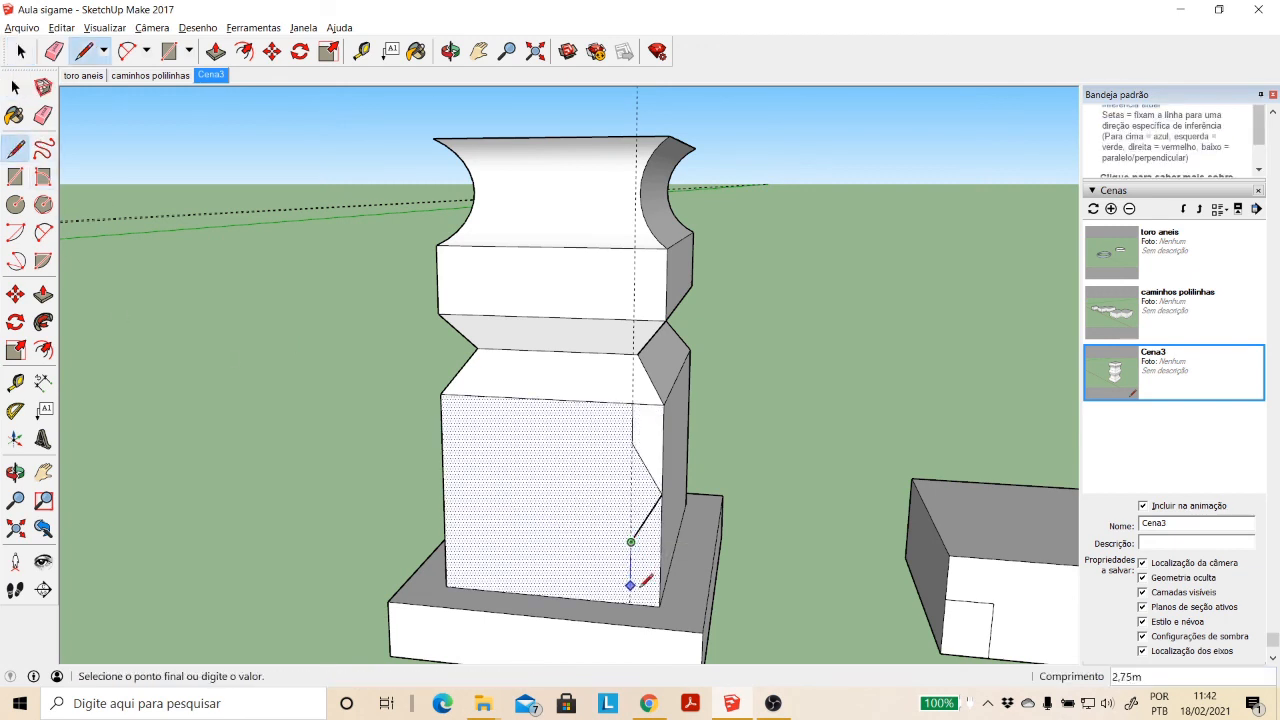
click(631, 594)
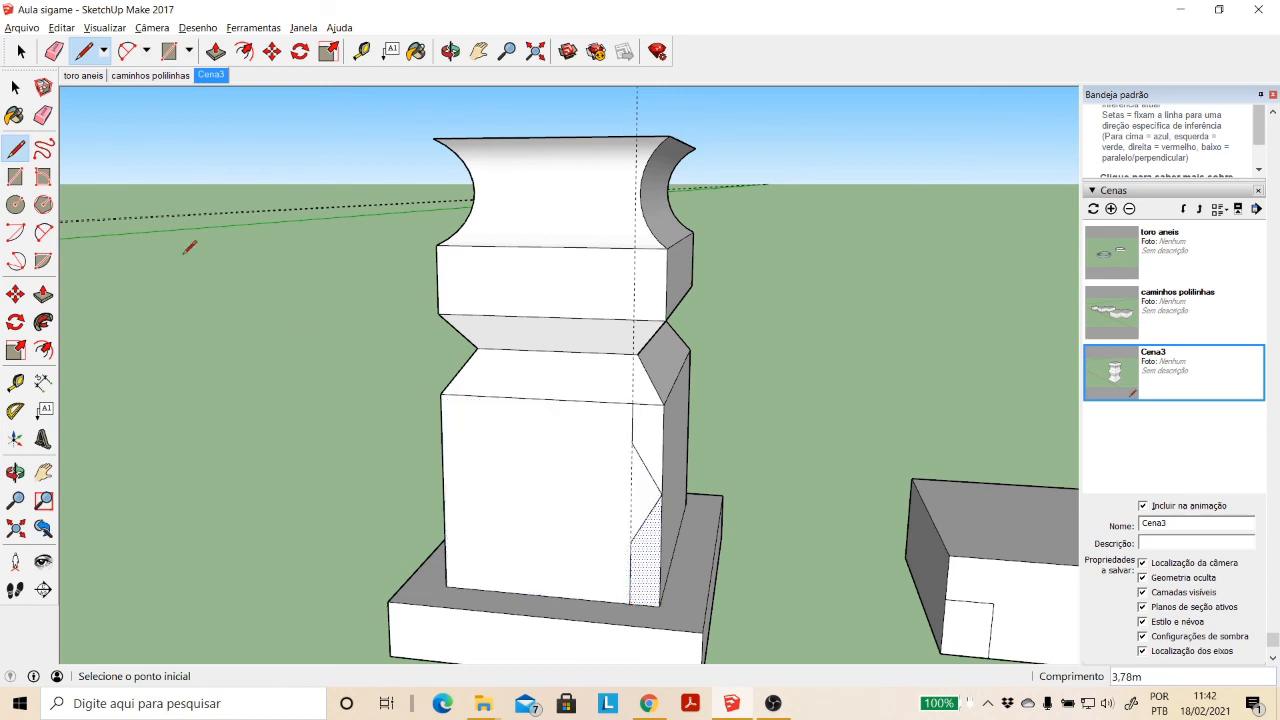
key(space)
click(695, 456)
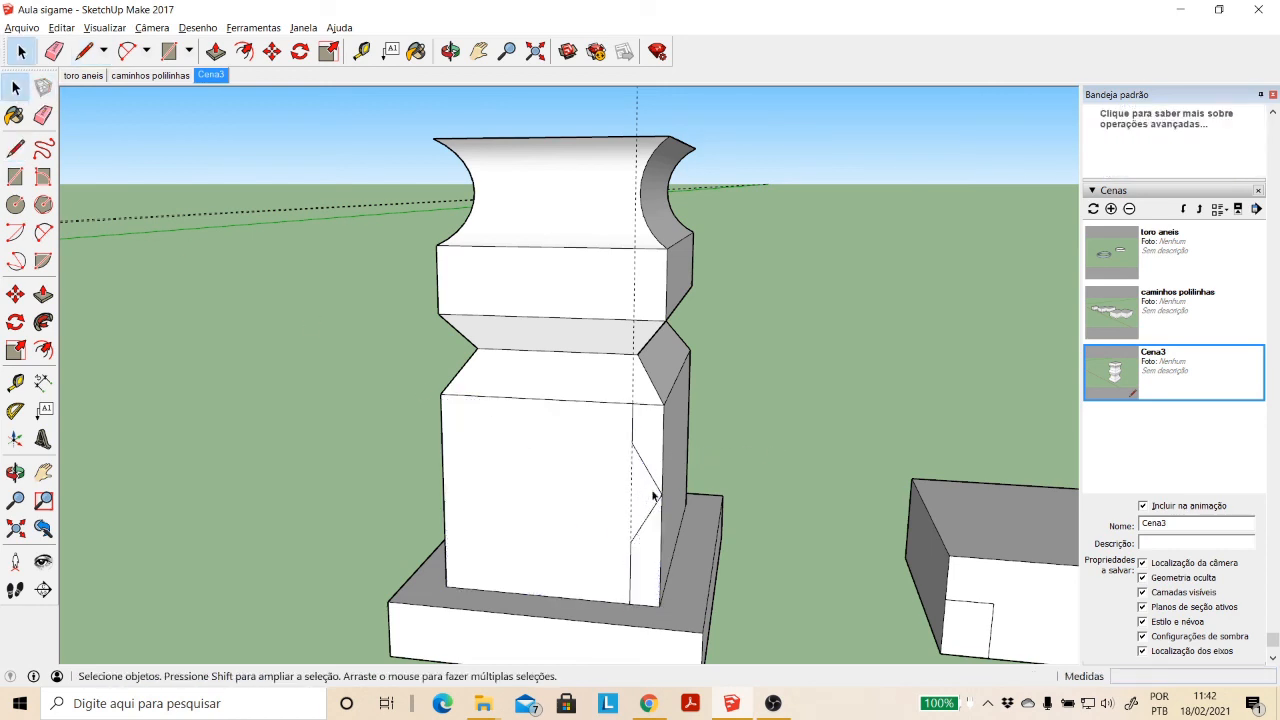
click(642, 495)
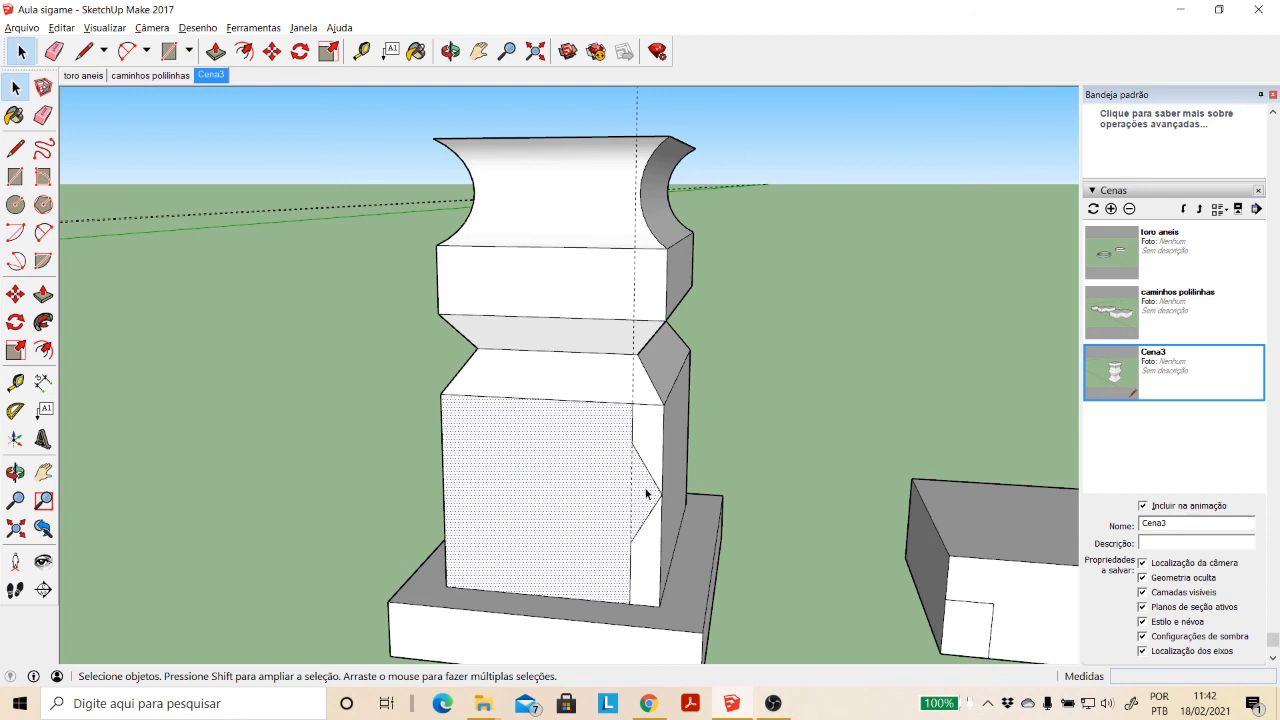
click(658, 436)
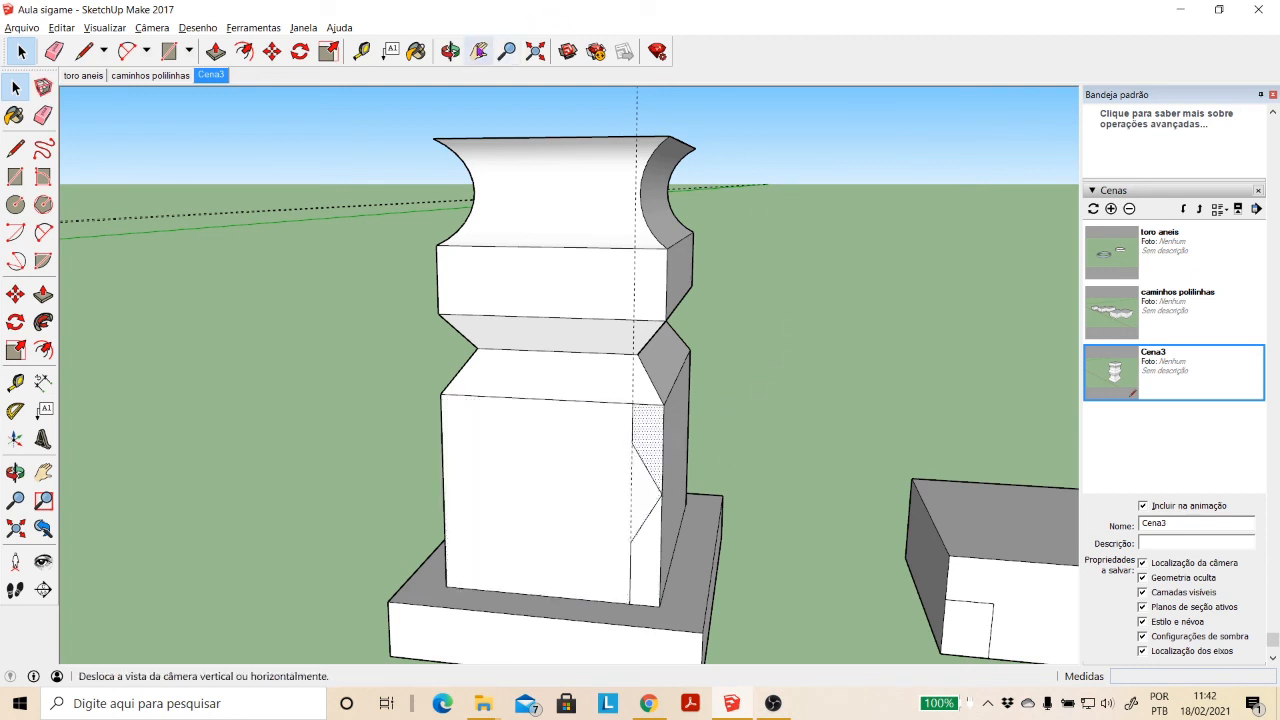
- Sweep the corner face above the V point around the lower block with Follow Me, using the column's top face as the path
click(450, 51)
drag(700, 280, 706, 375)
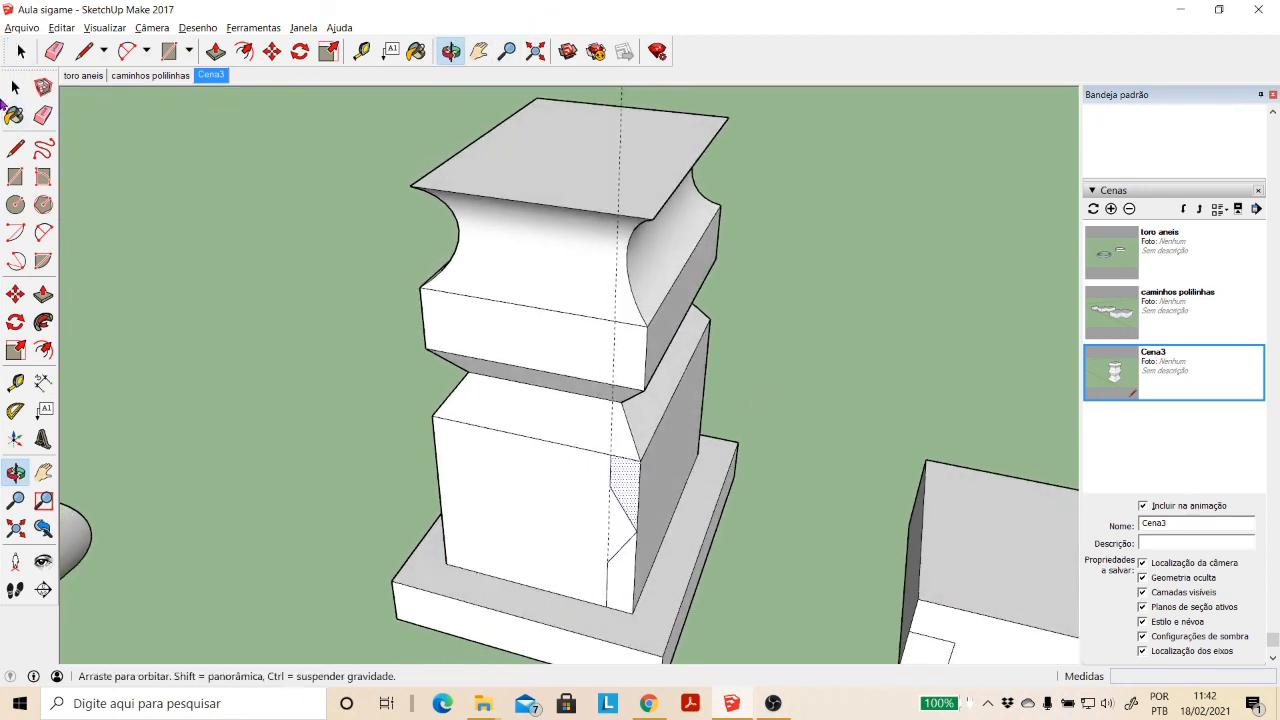
key(space)
click(500, 173)
double_click(501, 173)
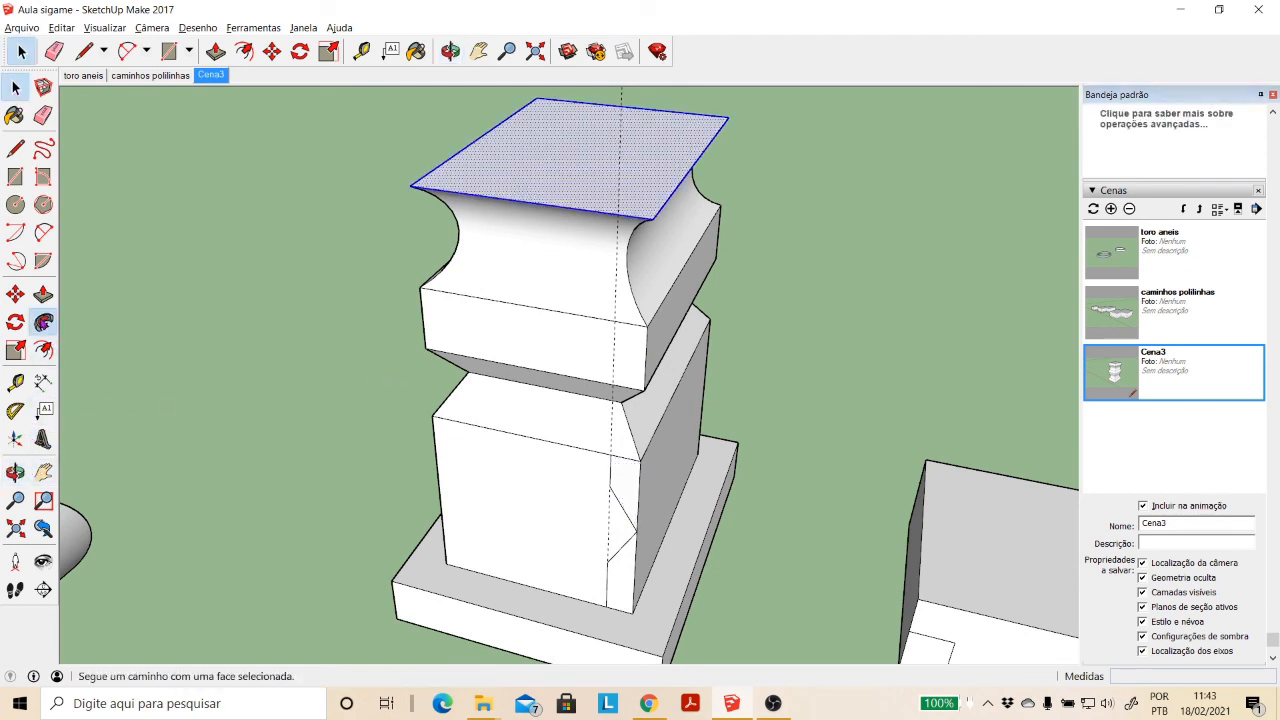
click(43, 322)
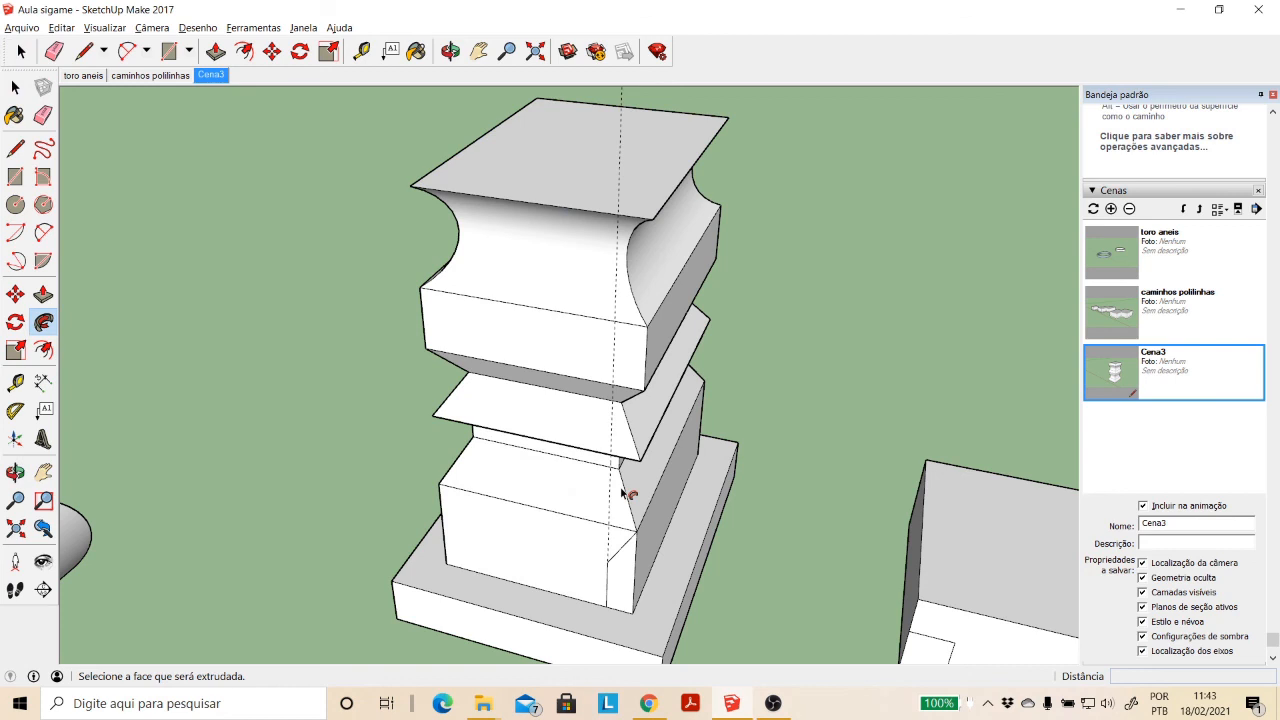
- Sweep the corner face below the V point around the lower block with Follow Me, using the column's top face as the path
click(618, 594)
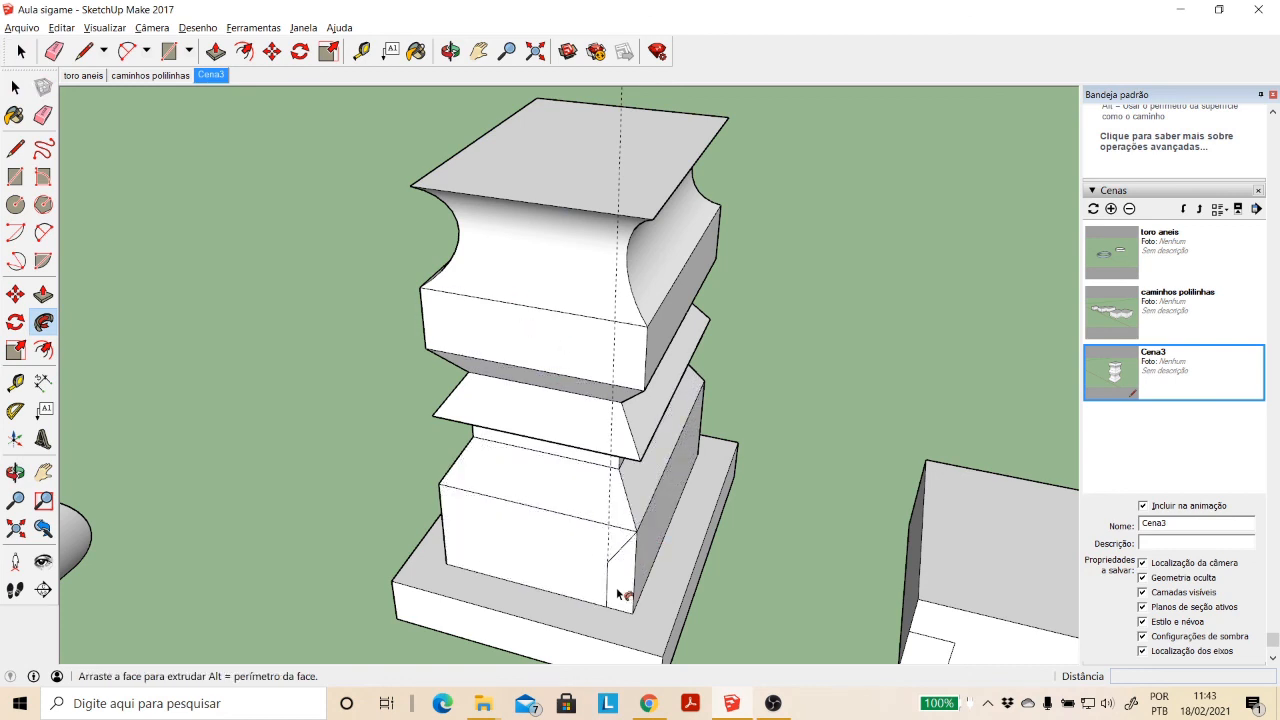
key(space)
click(577, 172)
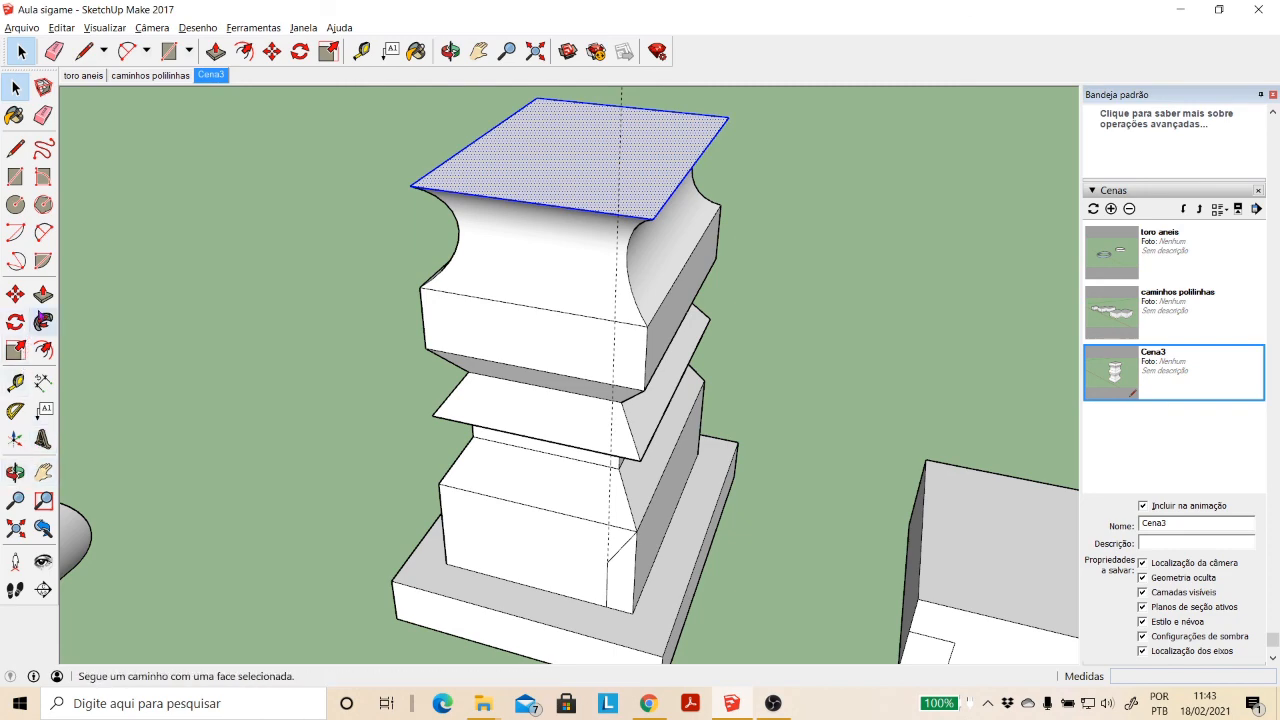
click(43, 322)
click(630, 590)
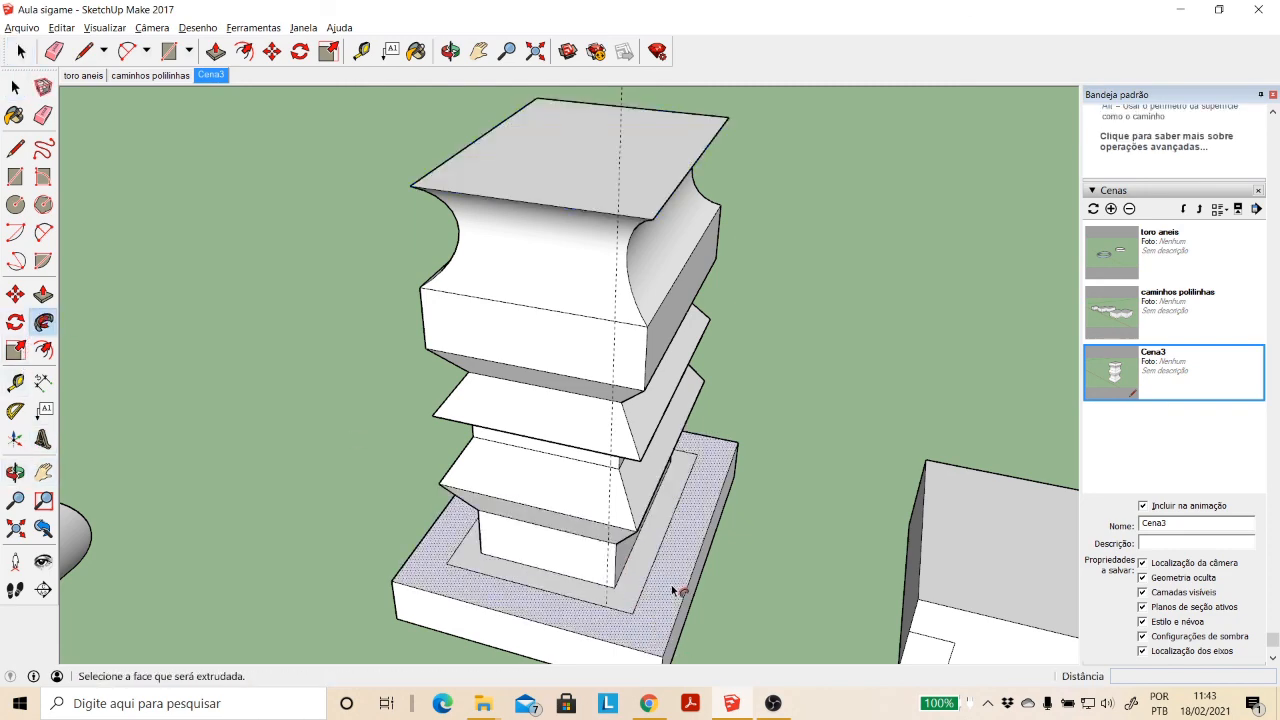
click(450, 51)
drag(571, 323, 646, 342)
scroll(646, 342, down, 5)
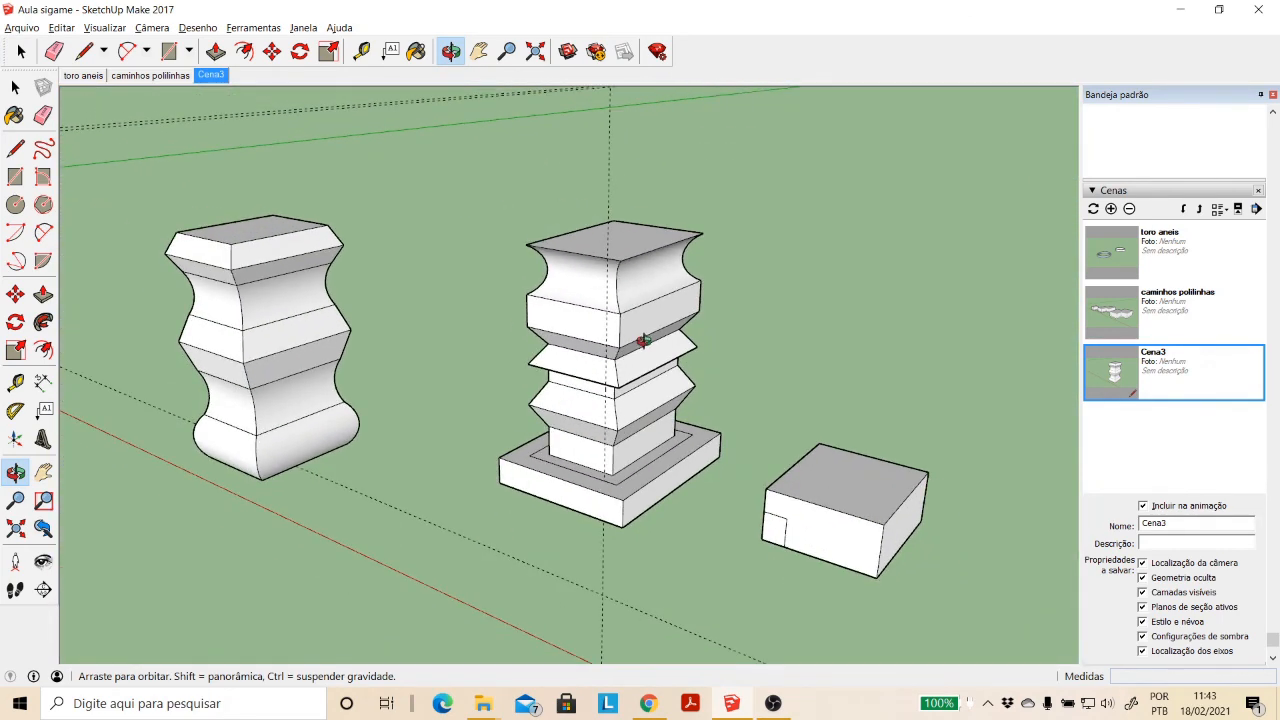
scroll(648, 441, down, 2)
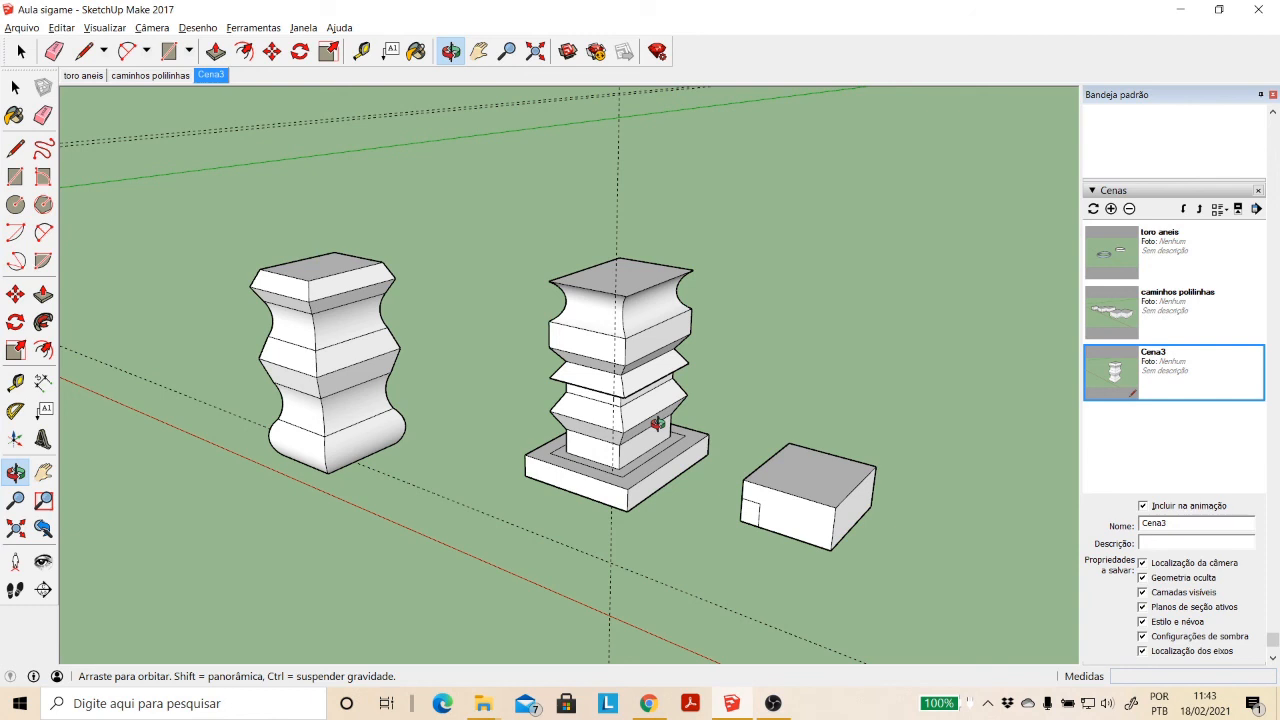
scroll(820, 517, up, 2)
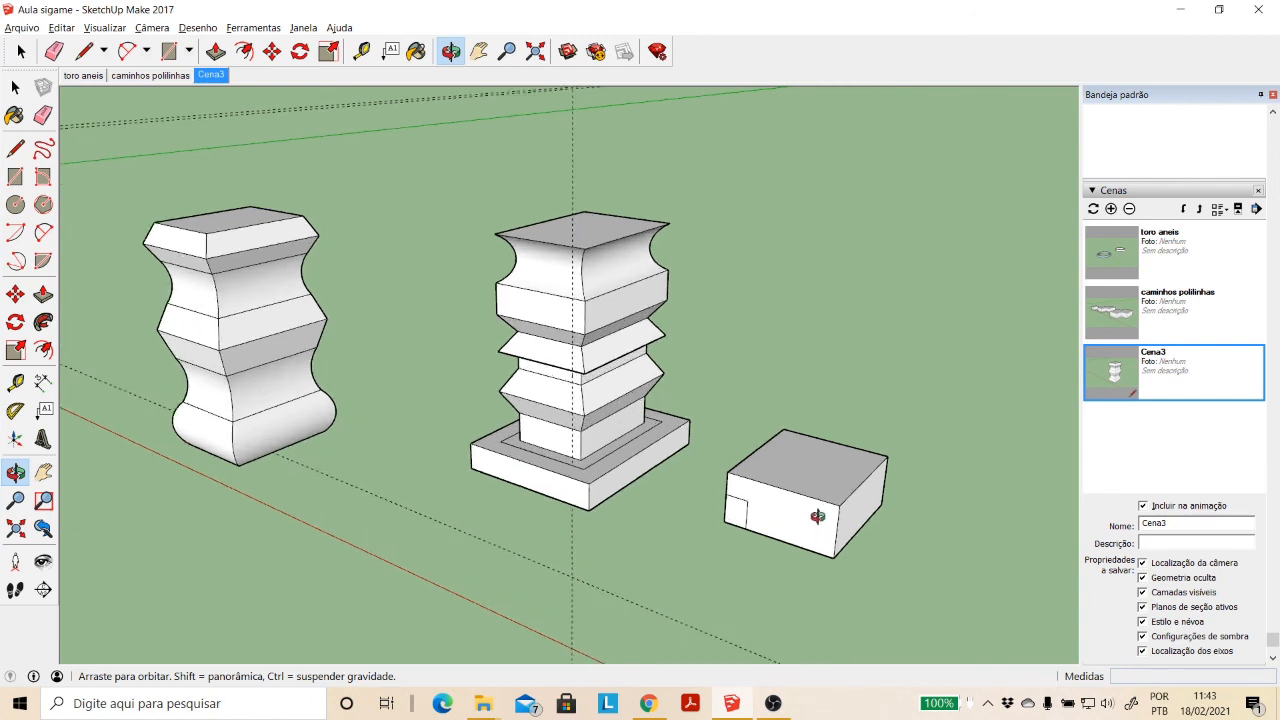